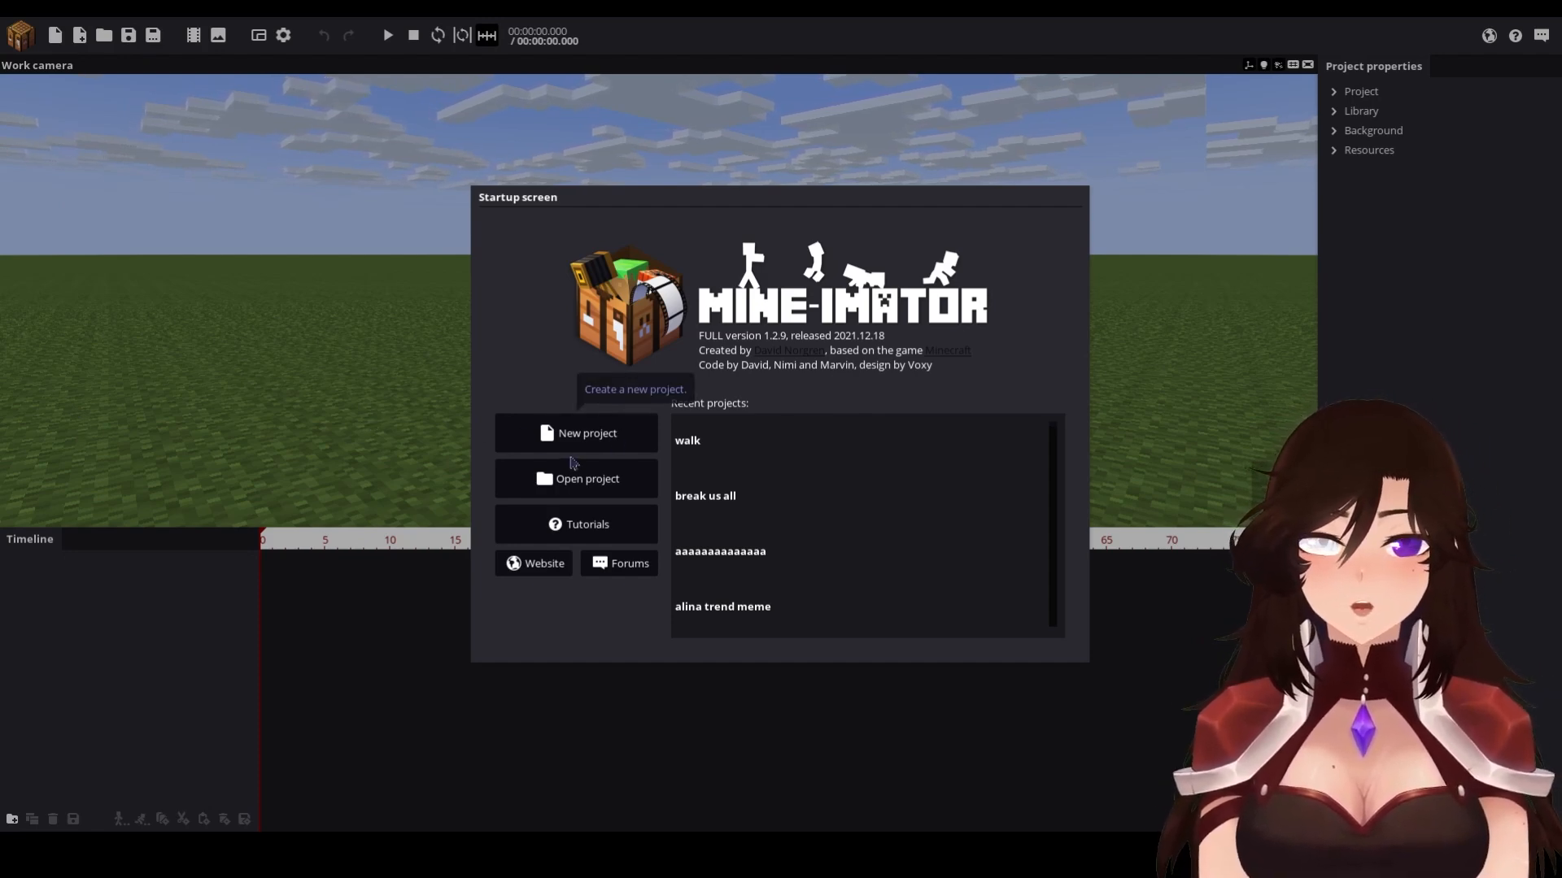
Step: Create a new project named "Im blue remake"
{"action": "left_click", "coordinate": [564, 439]}
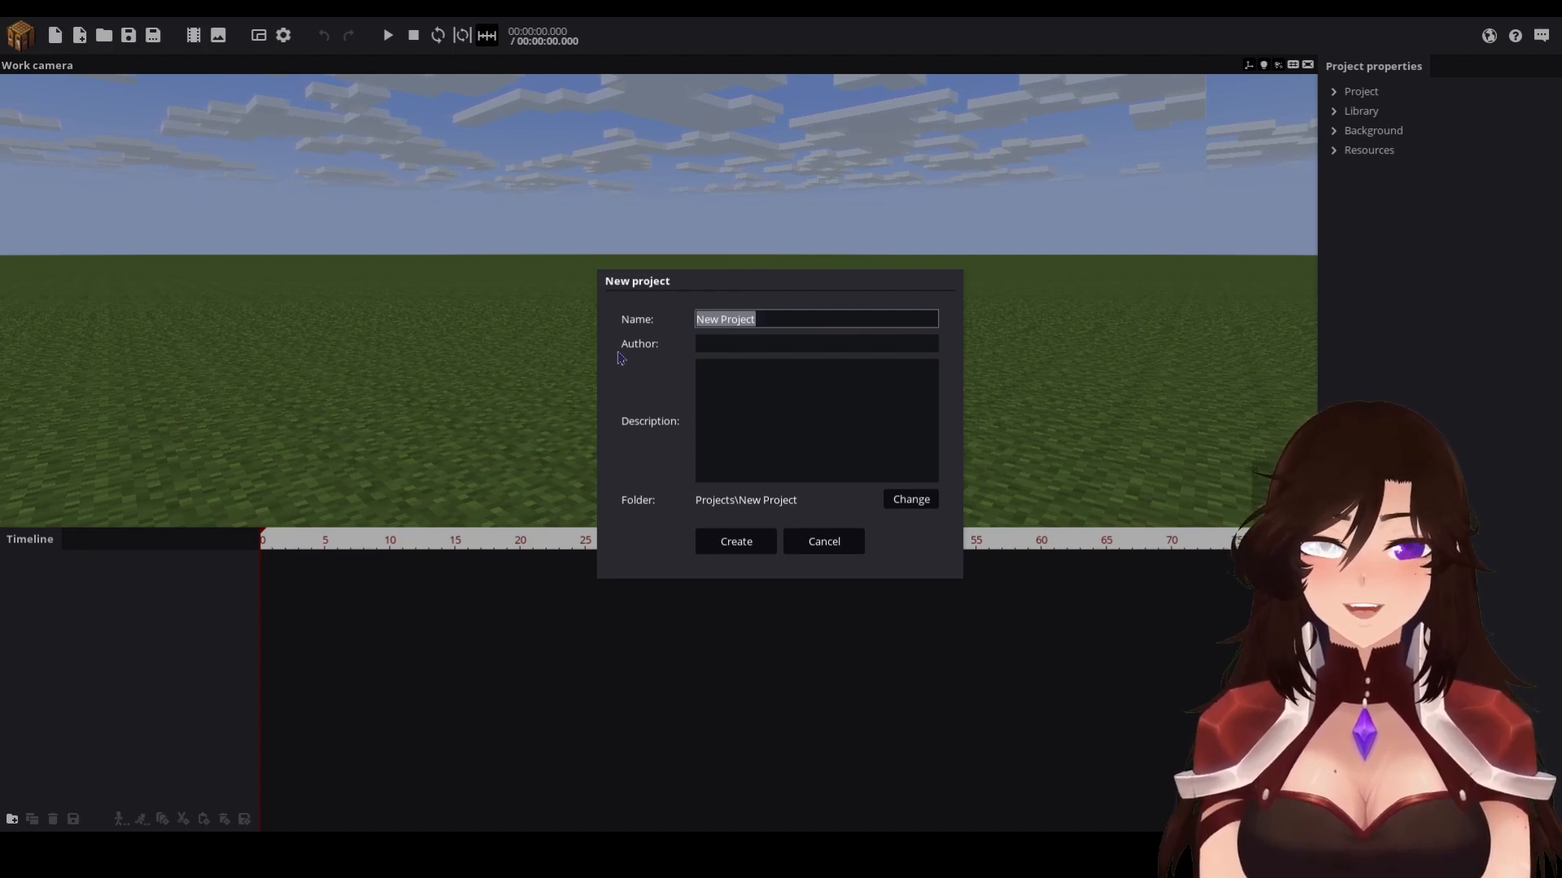
{"action": "key", "text": "BackSpace"}
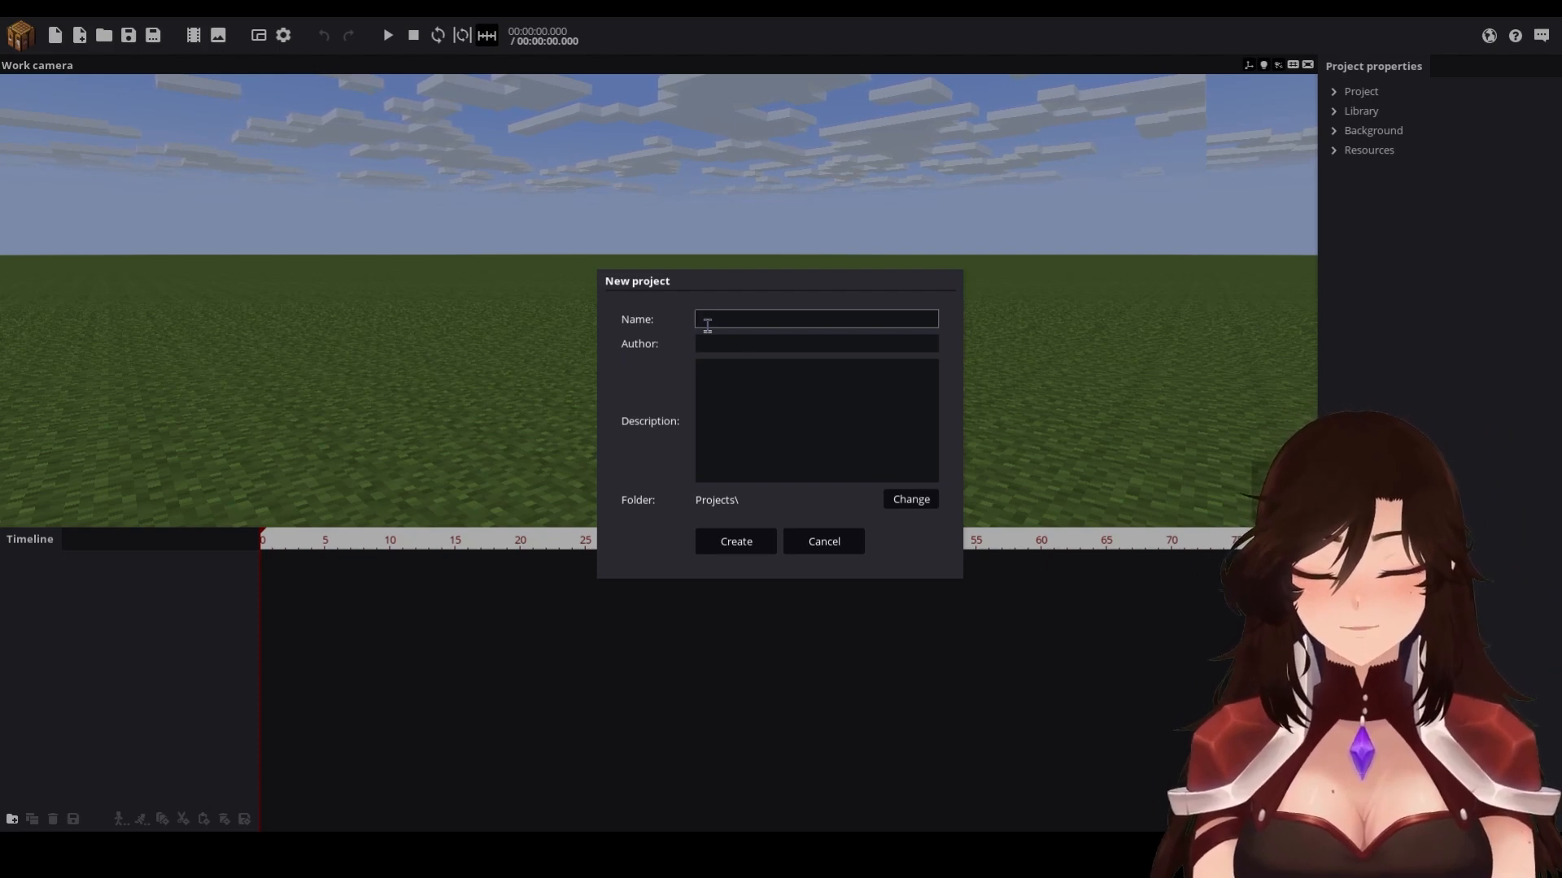
{"action": "type", "text": "Im blue"}
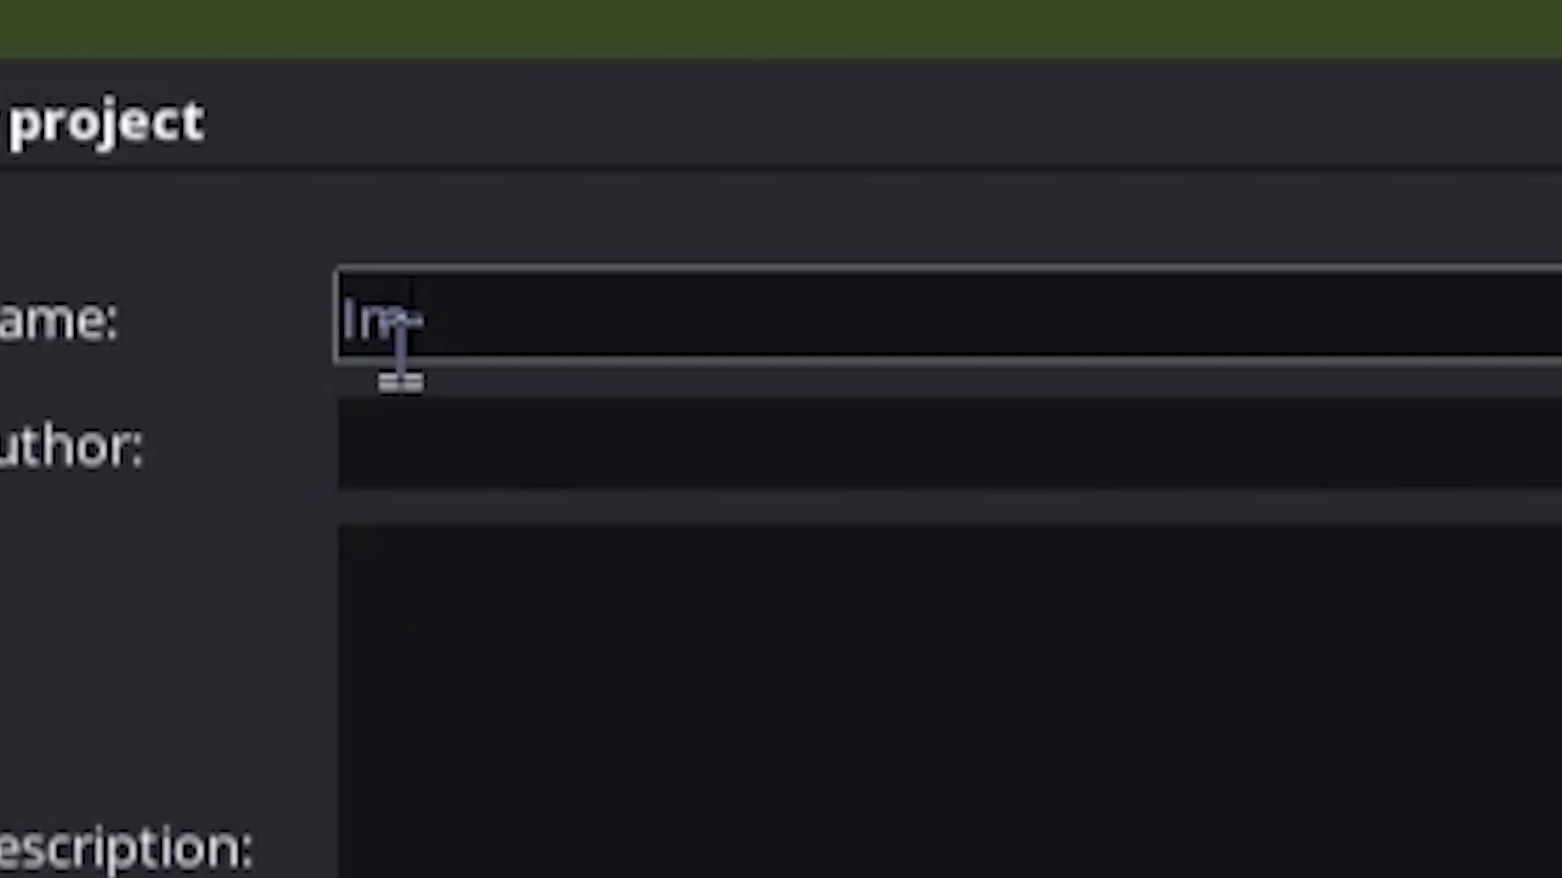
{"action": "type", "text": " r"}
{"action": "type", "text": "k4"}
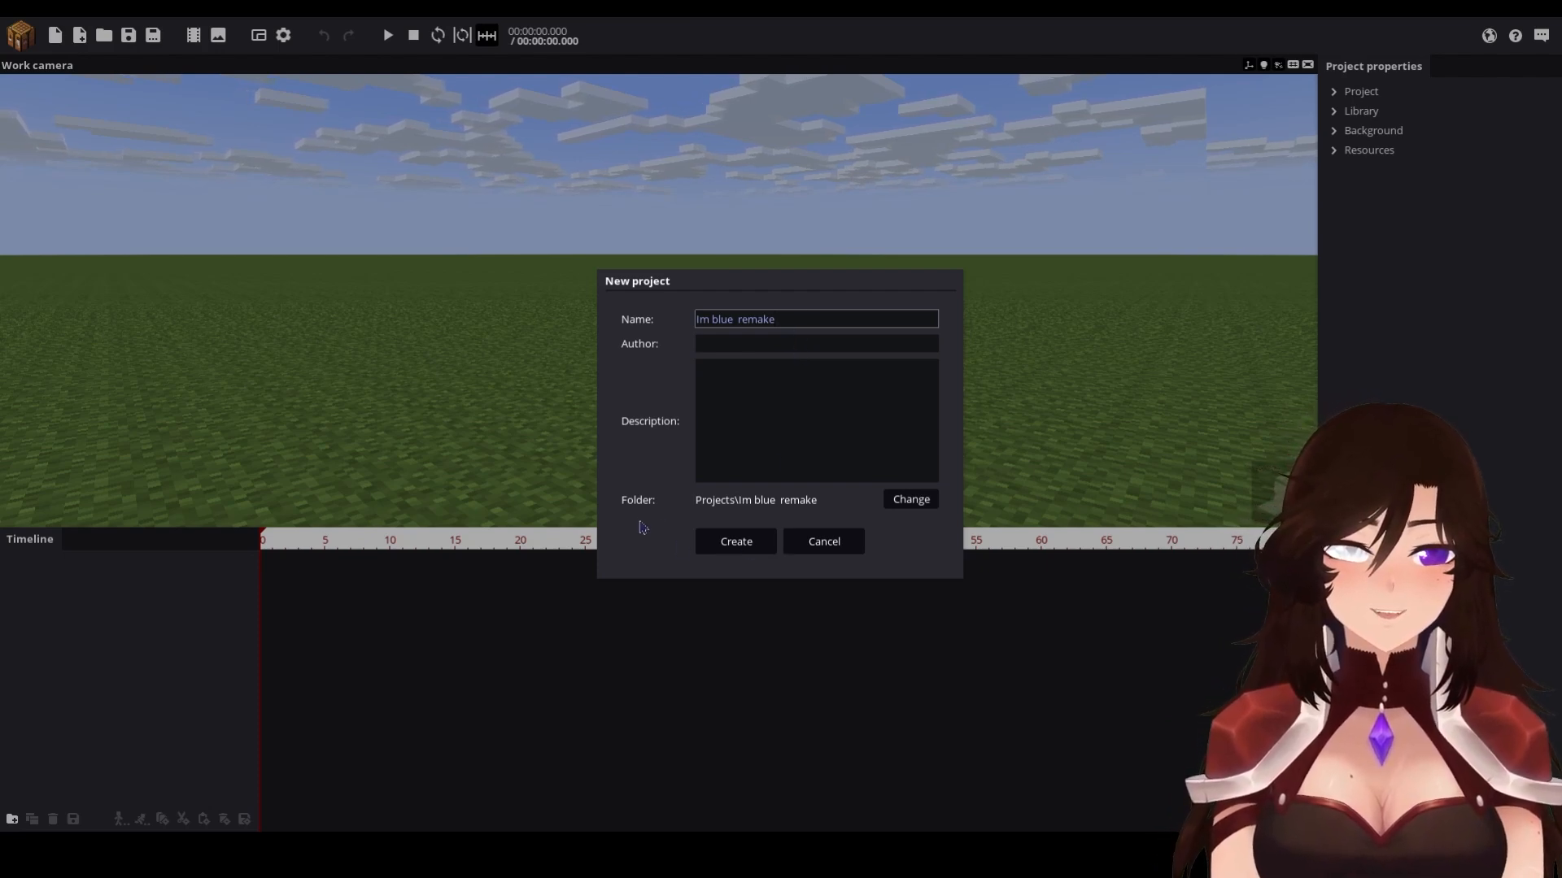
{"action": "mouse_move", "coordinate": [619, 506]}
{"action": "left_mouse_down"}
{"action": "mouse_move", "coordinate": [704, 508]}
{"action": "mouse_move", "coordinate": [600, 495]}
{"action": "left_mouse_up"}
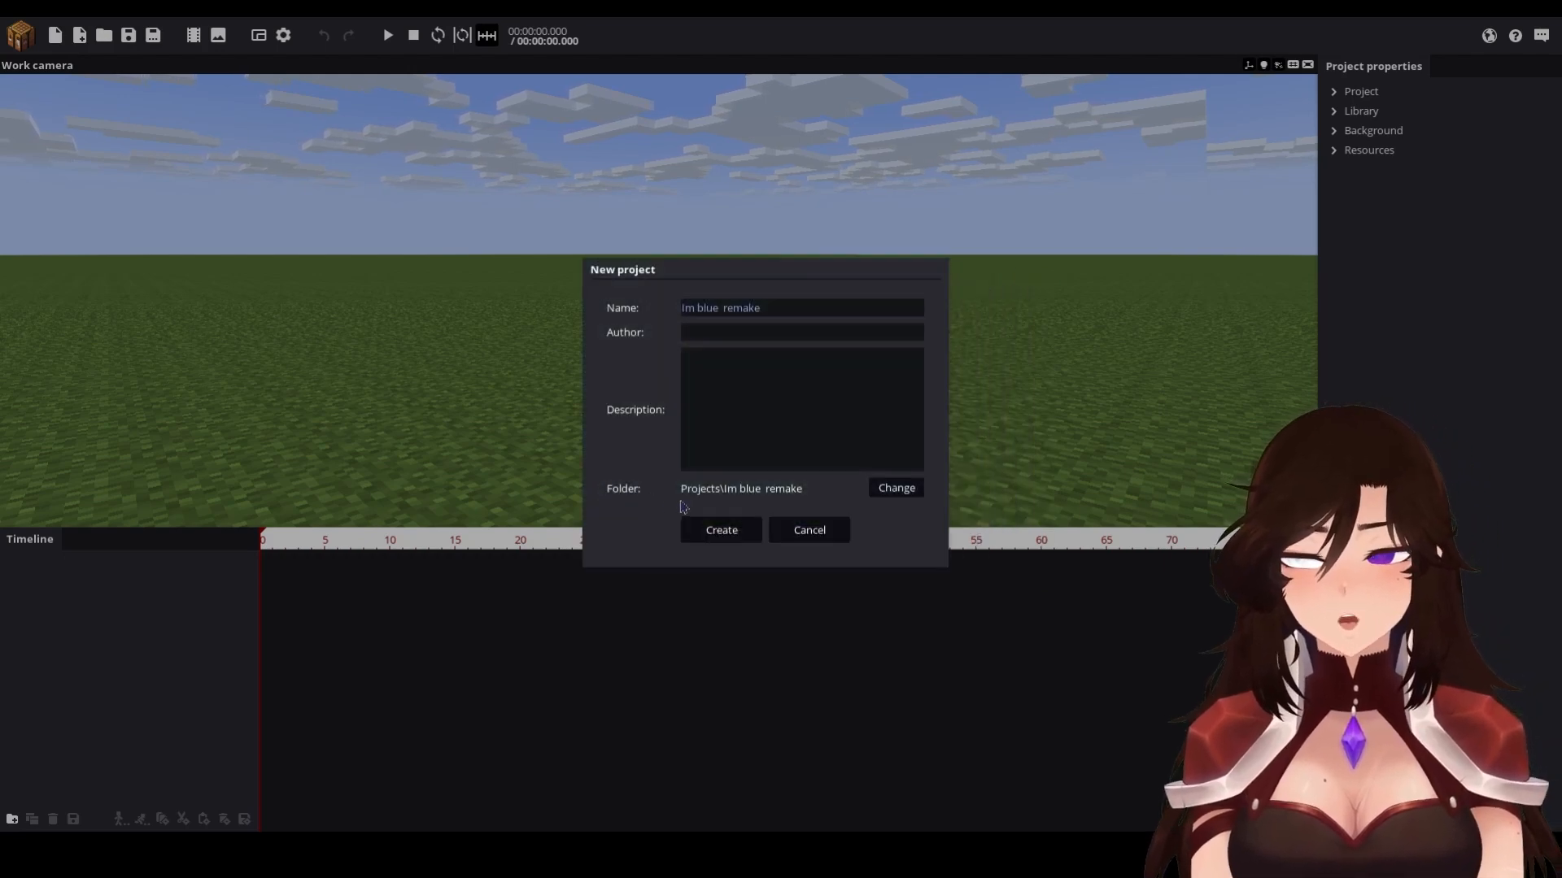
{"action": "left_click", "coordinate": [741, 548]}
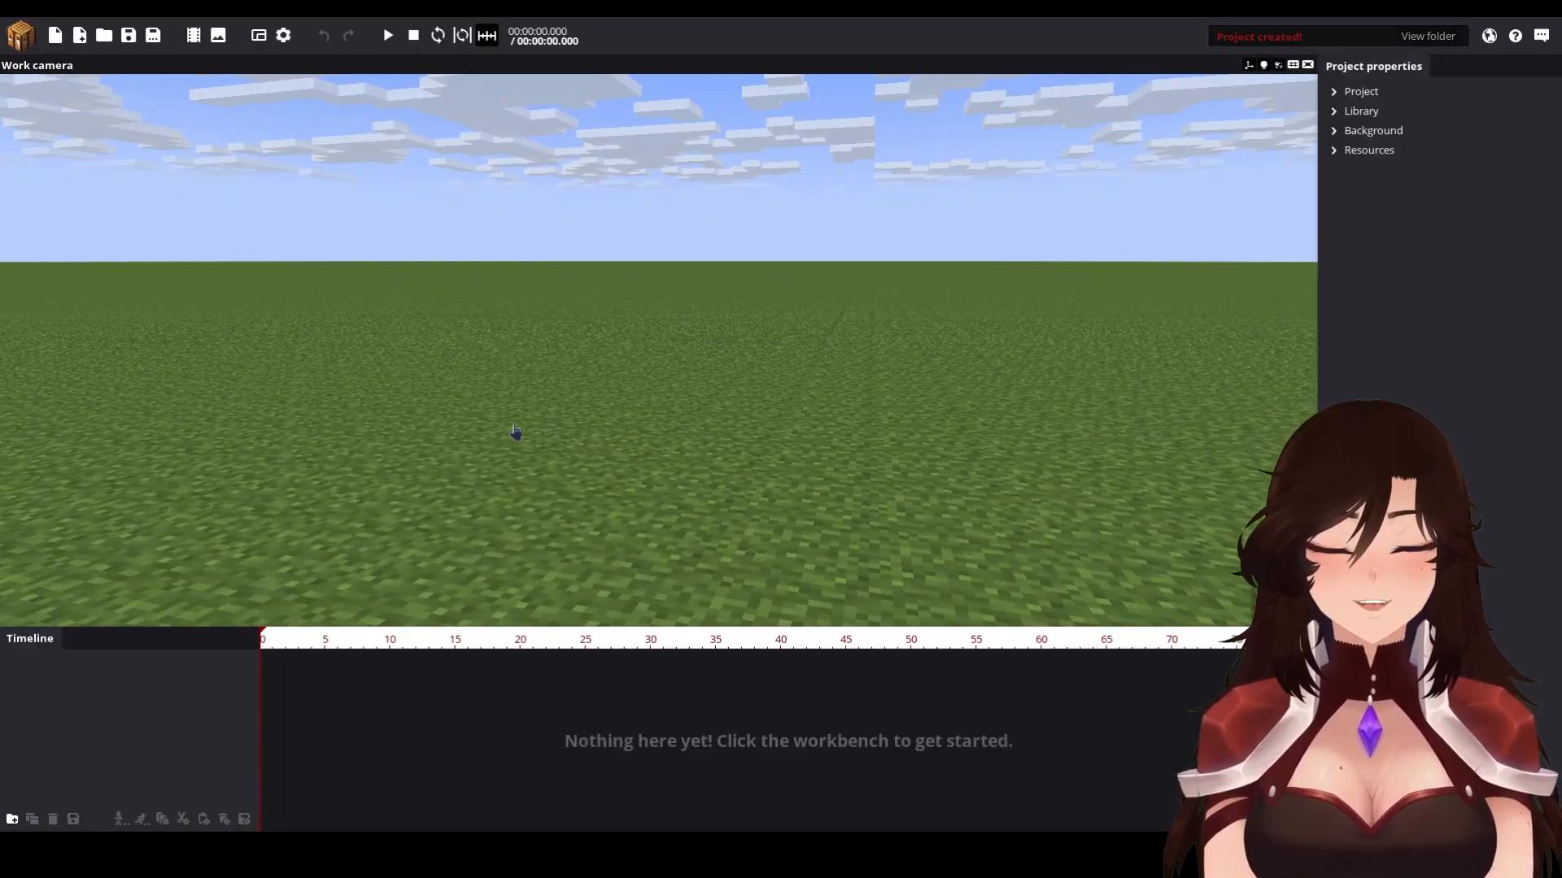
{"action": "right_click_drag", "start_coordinate": [512, 436], "coordinate": [531, 411]}
{"action": "scroll", "coordinate": [528, 397], "scroll_direction": "up", "scroll_amount": 2}
{"action": "right_click_drag", "start_coordinate": [624, 431], "coordinate": [625, 431]}
{"action": "left_click_drag", "start_coordinate": [624, 431], "coordinate": [612, 440]}
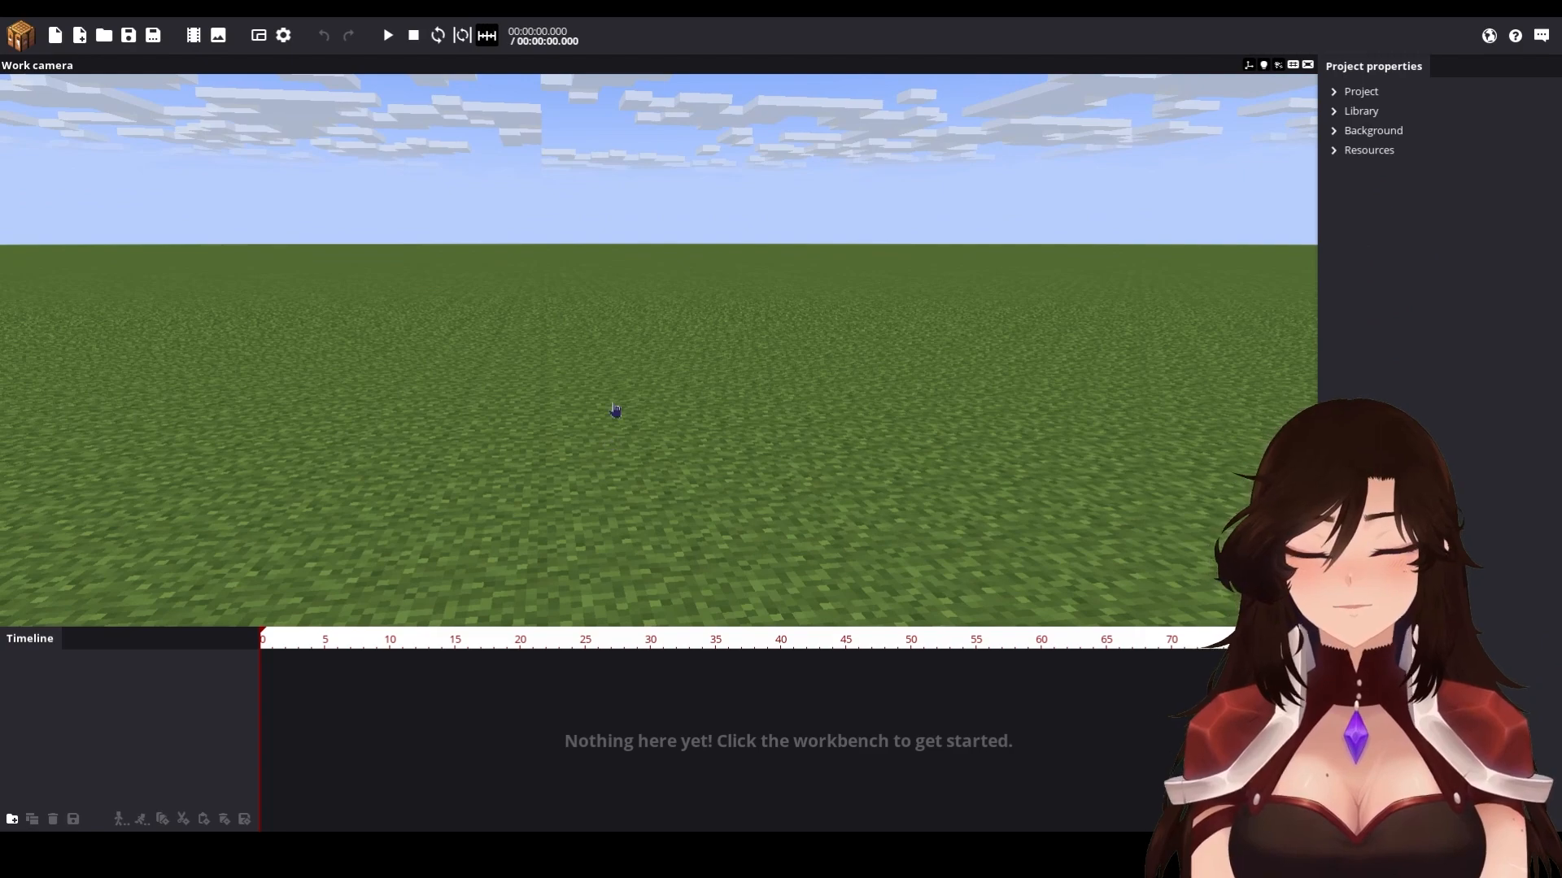
{"action": "right_click_drag", "start_coordinate": [612, 407], "coordinate": [644, 413]}
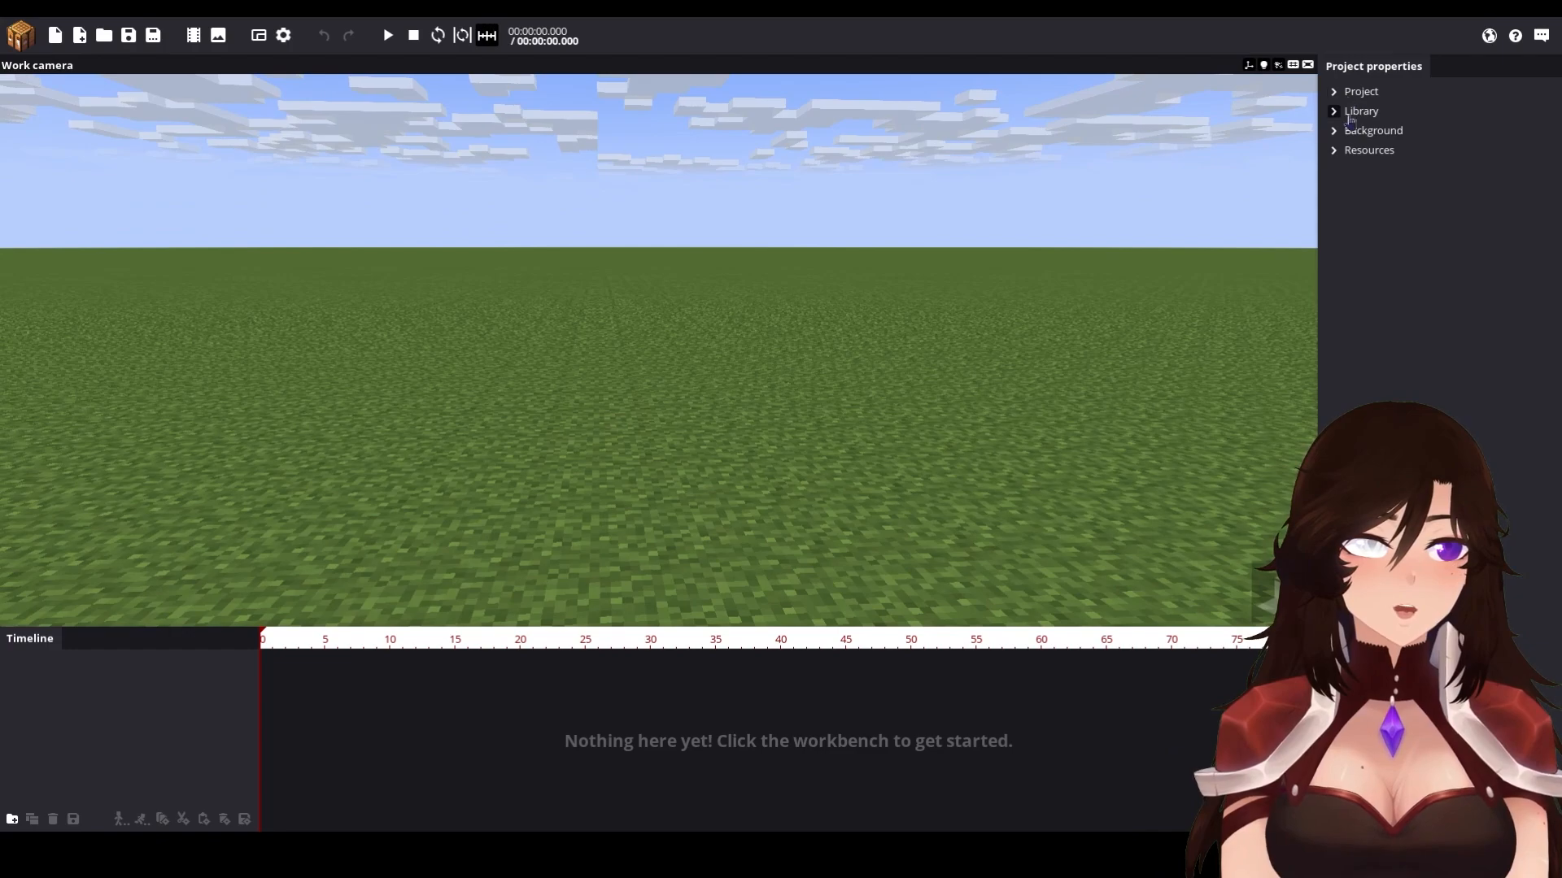
Step: Switch the project background from the sky to a custom image
{"action": "left_click", "coordinate": [1351, 135]}
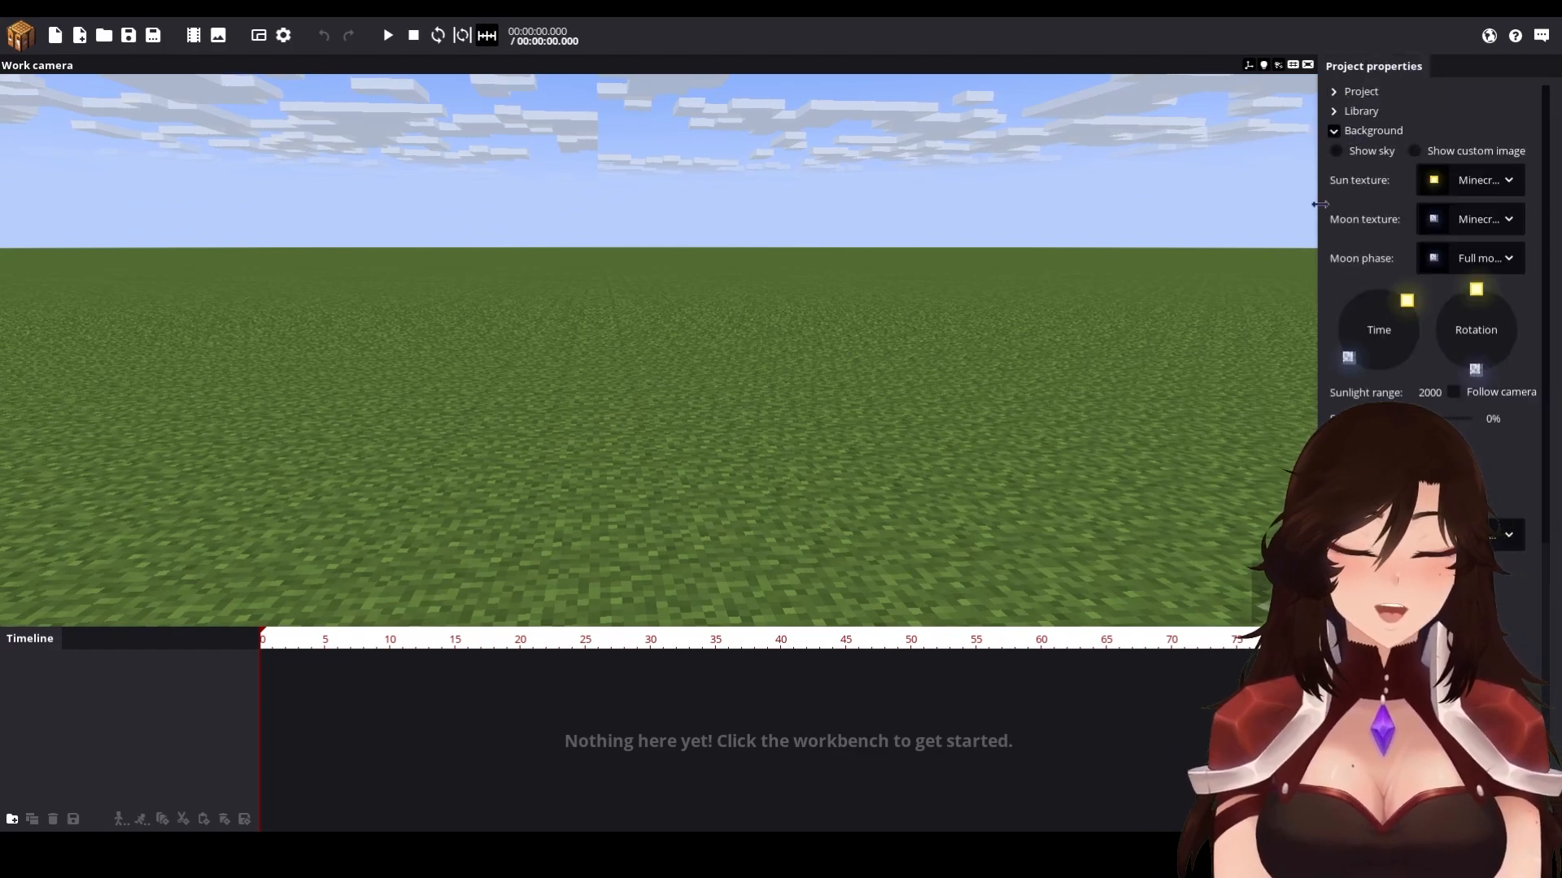
{"action": "mouse_move", "coordinate": [755, 312]}
{"action": "left_mouse_down"}
{"action": "mouse_move", "coordinate": [748, 398]}
{"action": "mouse_move", "coordinate": [755, 311]}
{"action": "left_mouse_up"}
{"action": "left_click_drag", "start_coordinate": [542, 294], "coordinate": [549, 292]}
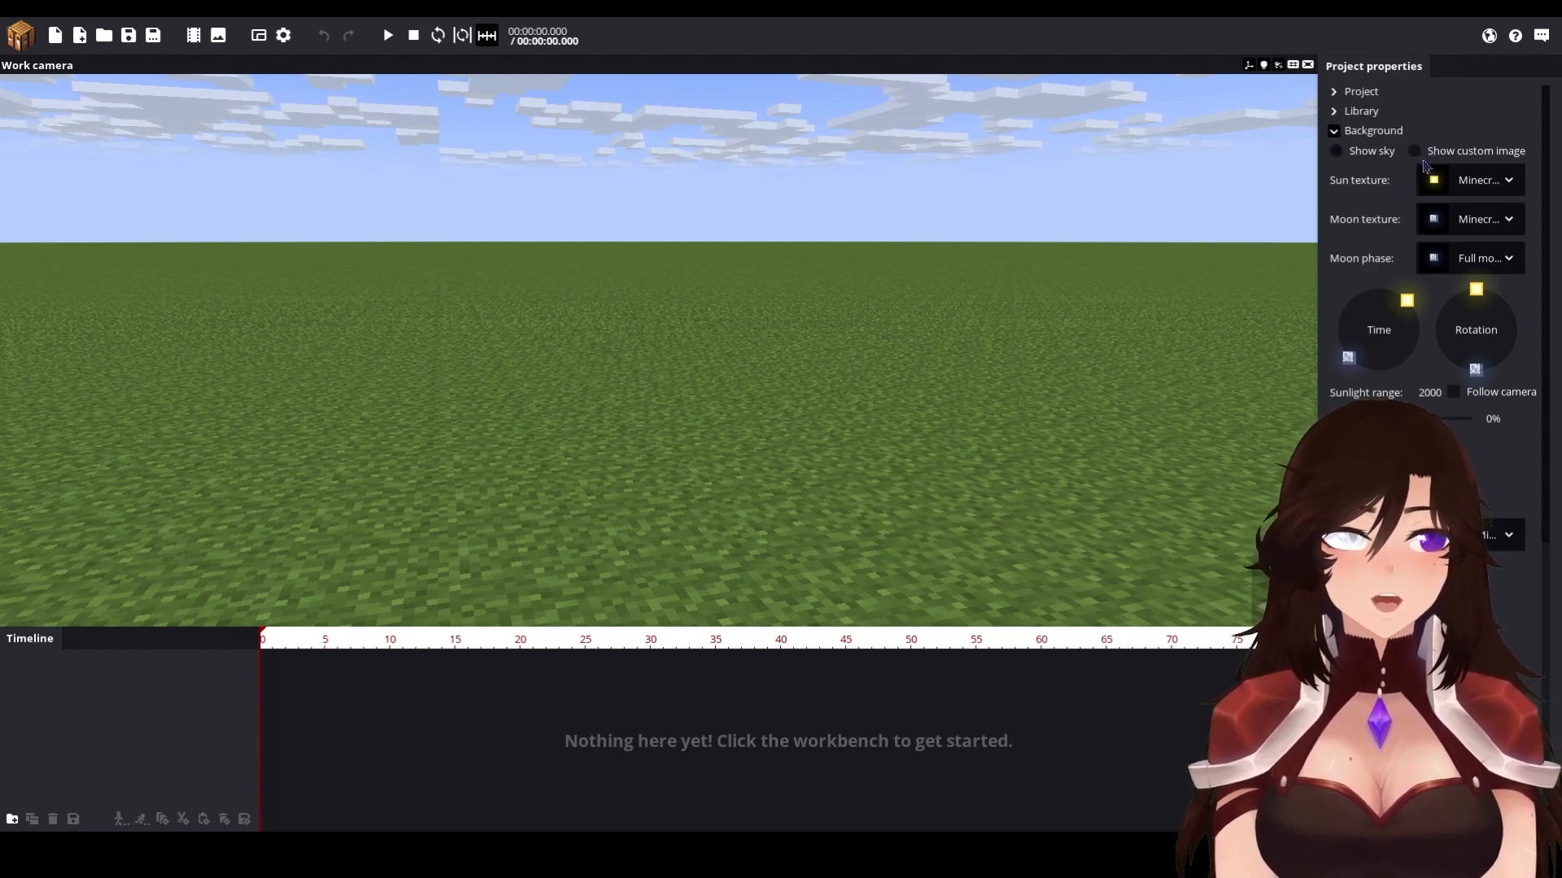
{"action": "left_click", "coordinate": [1425, 157]}
{"action": "right_click_drag", "start_coordinate": [805, 493], "coordinate": [803, 492]}
{"action": "right_click_drag", "start_coordinate": [1140, 355], "coordinate": [957, 322]}
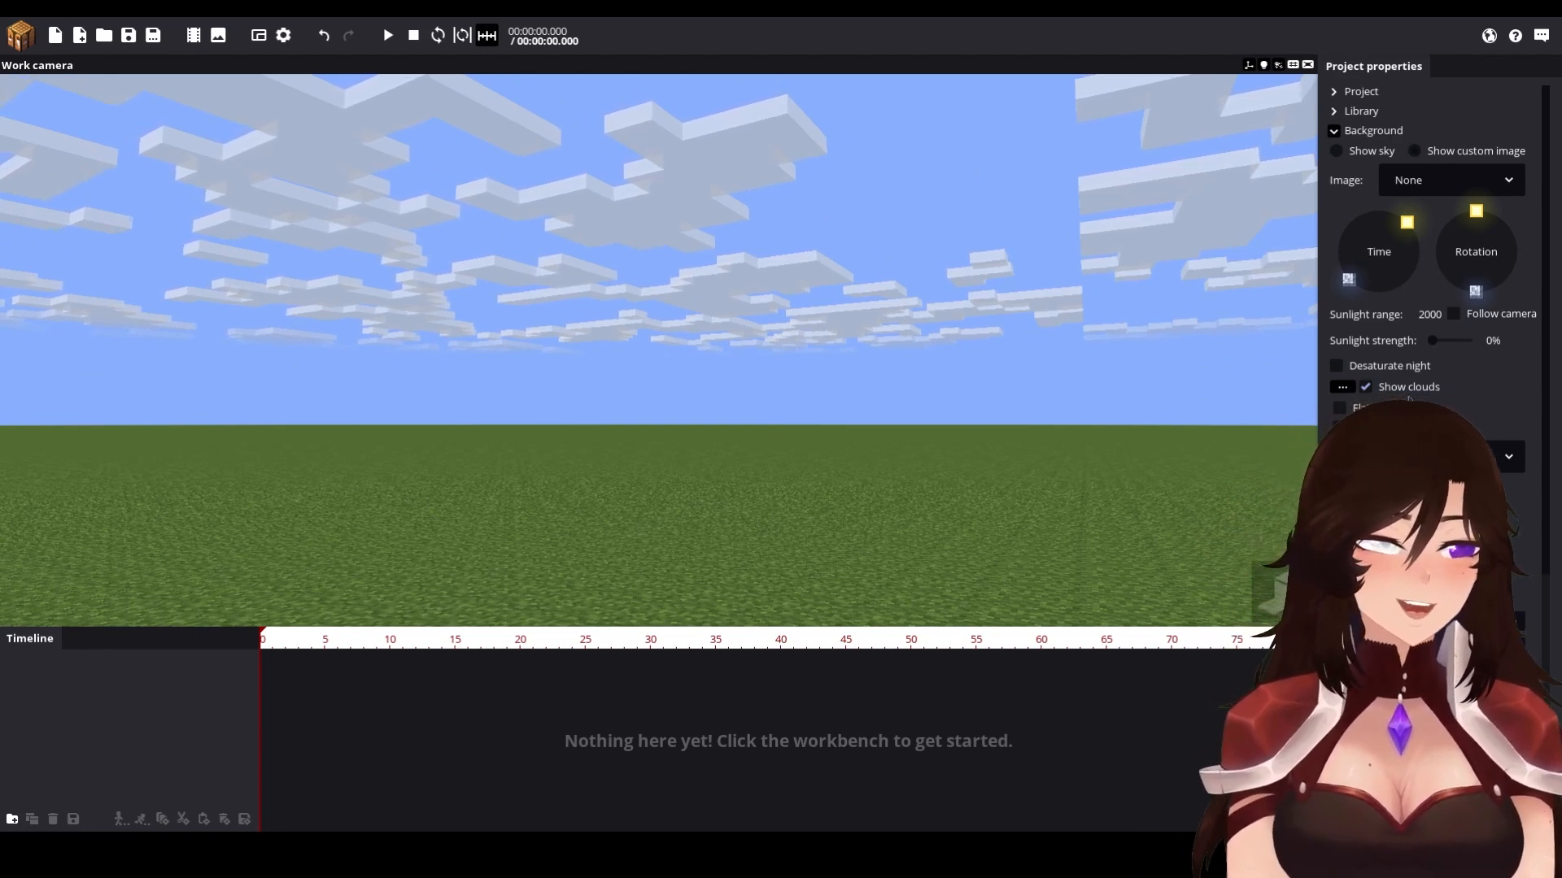
Step: Hide the clouds and the ground in the project background
{"action": "left_click", "coordinate": [1365, 386]}
{"action": "right_click_drag", "start_coordinate": [795, 383], "coordinate": [794, 383]}
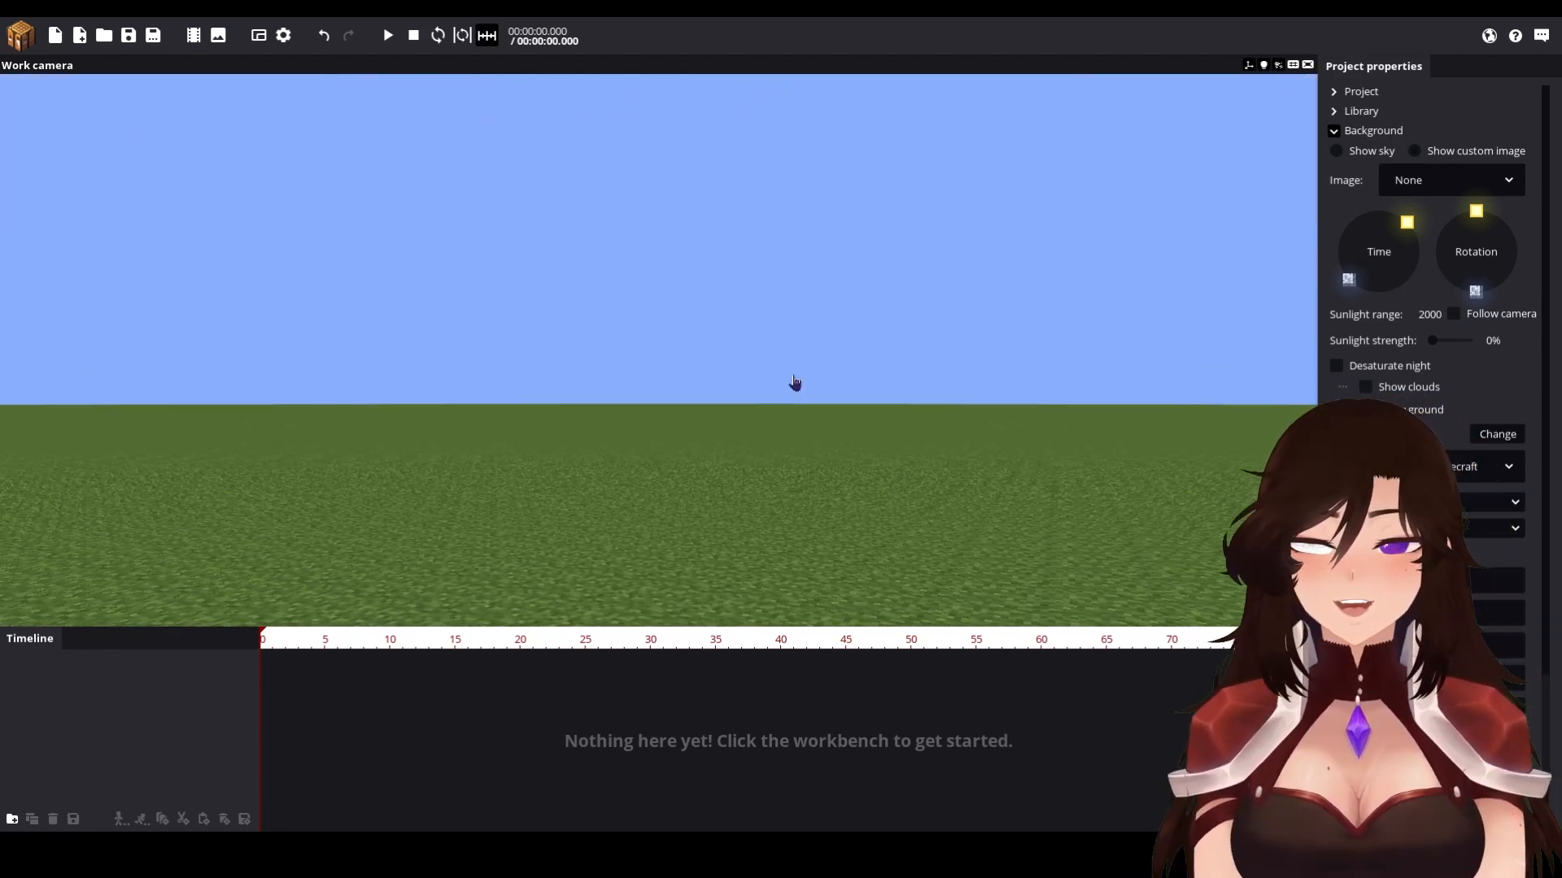
{"action": "left_click", "coordinate": [1367, 410]}
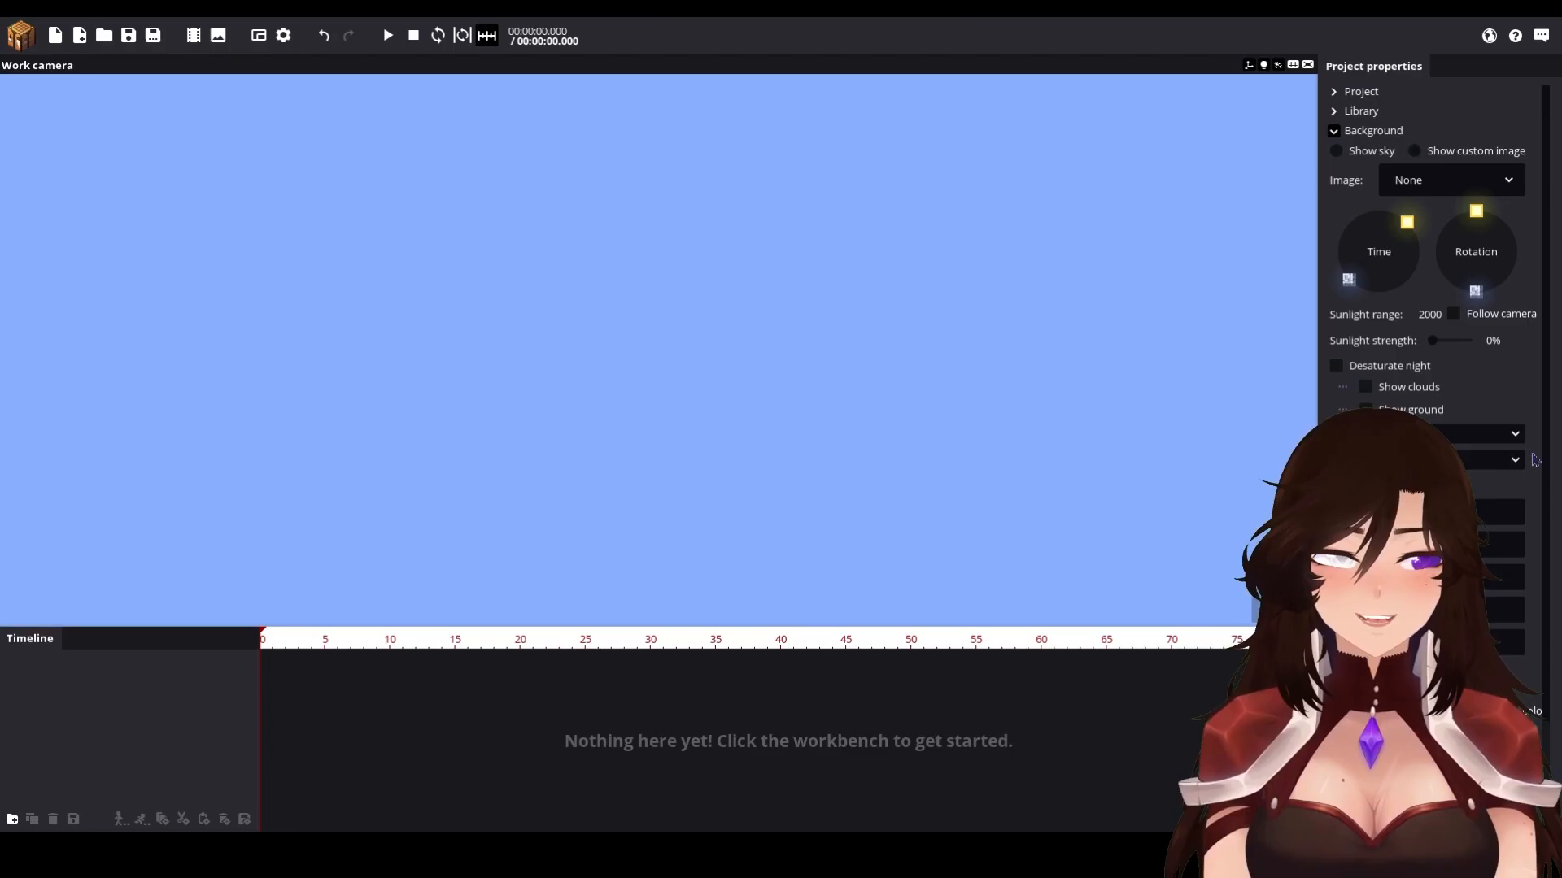
Step: Open the sky scene color for editing and set it to white, FFFFFF
{"action": "left_click_drag", "start_coordinate": [1543, 454], "coordinate": [1543, 482]}
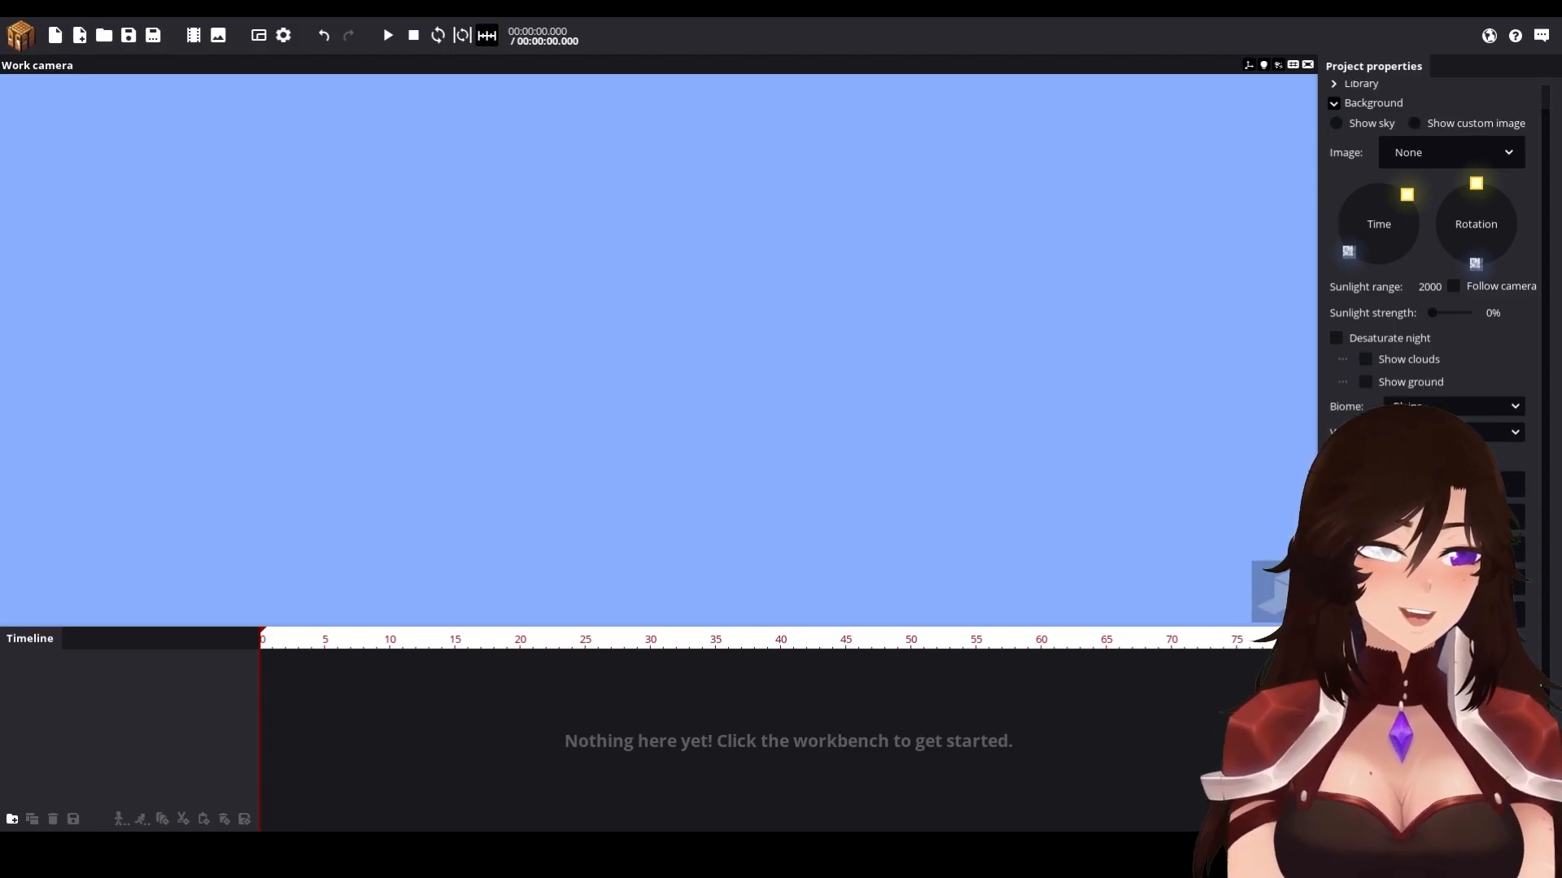
{"action": "left_click", "coordinate": [1501, 487]}
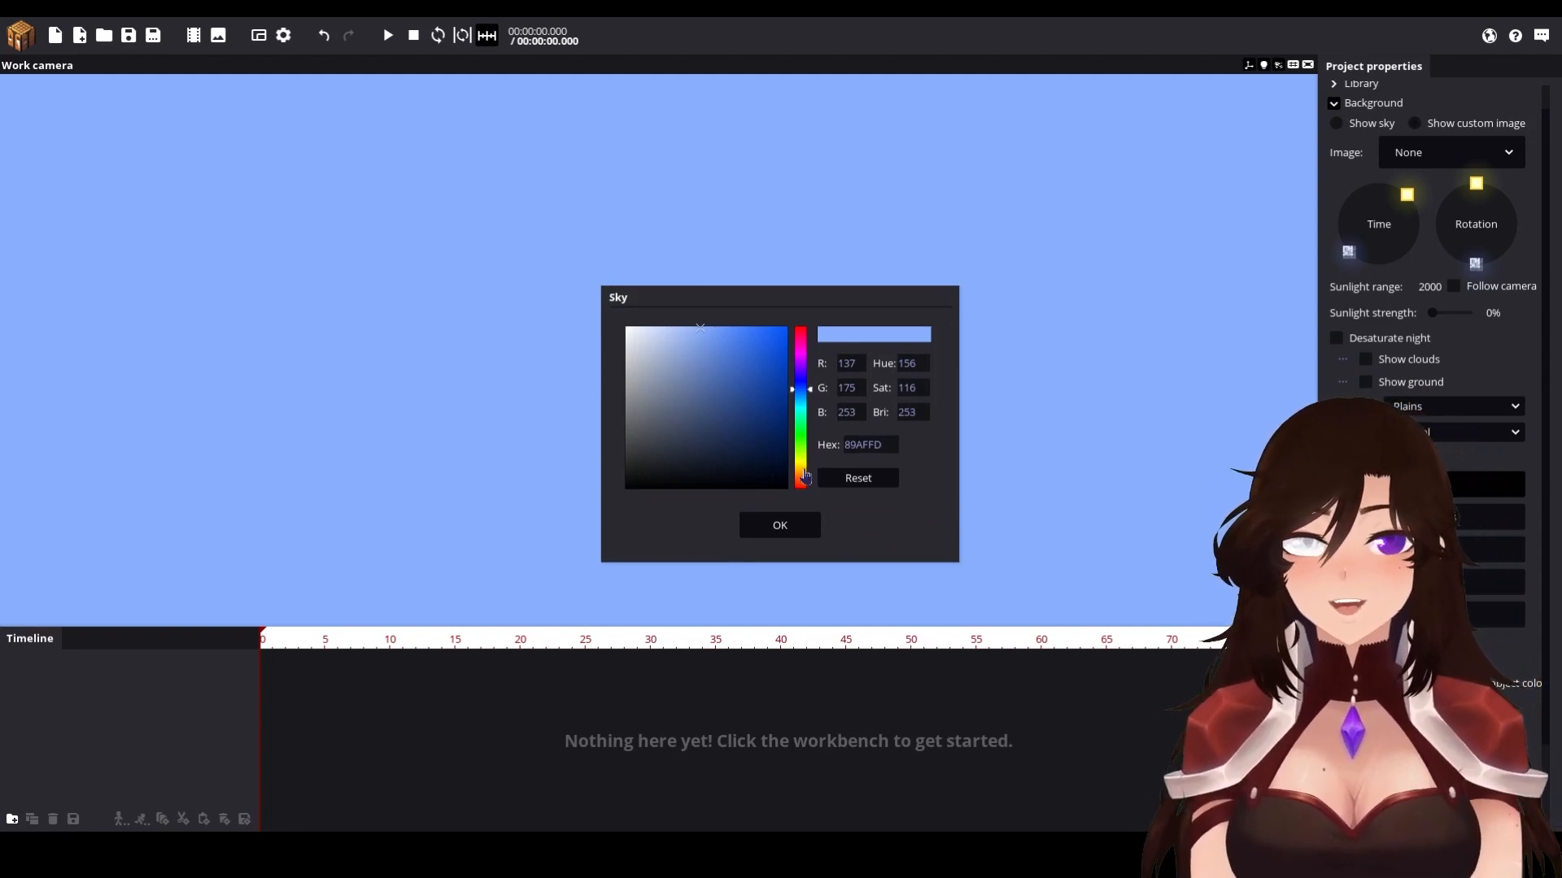
{"action": "left_click", "coordinate": [802, 470]}
{"action": "left_click_drag", "start_coordinate": [657, 425], "coordinate": [582, 262]}
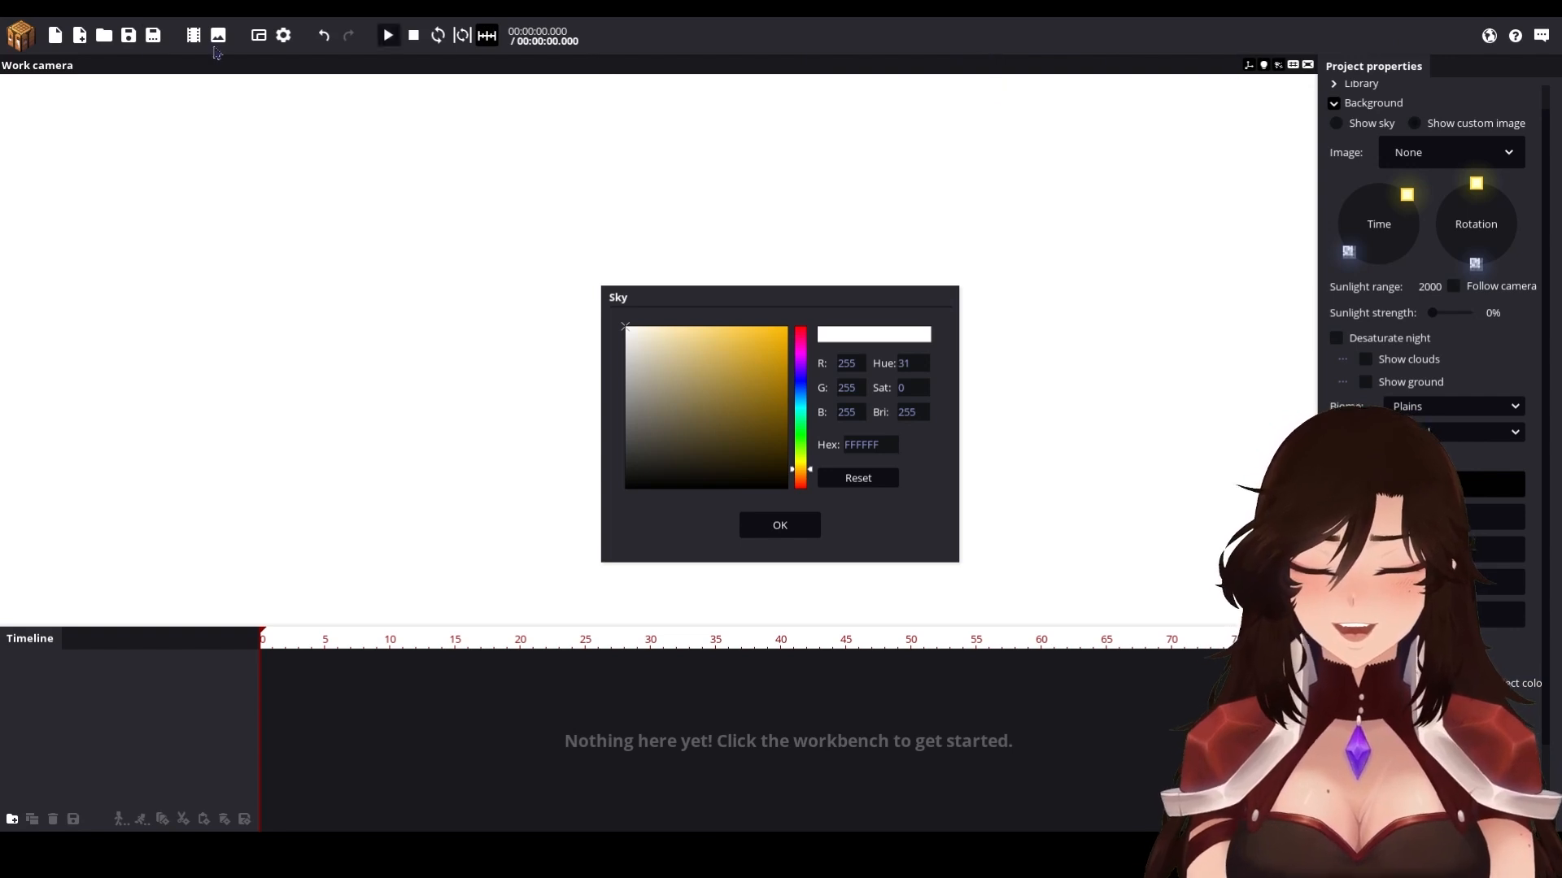
{"action": "left_click", "coordinate": [283, 36]}
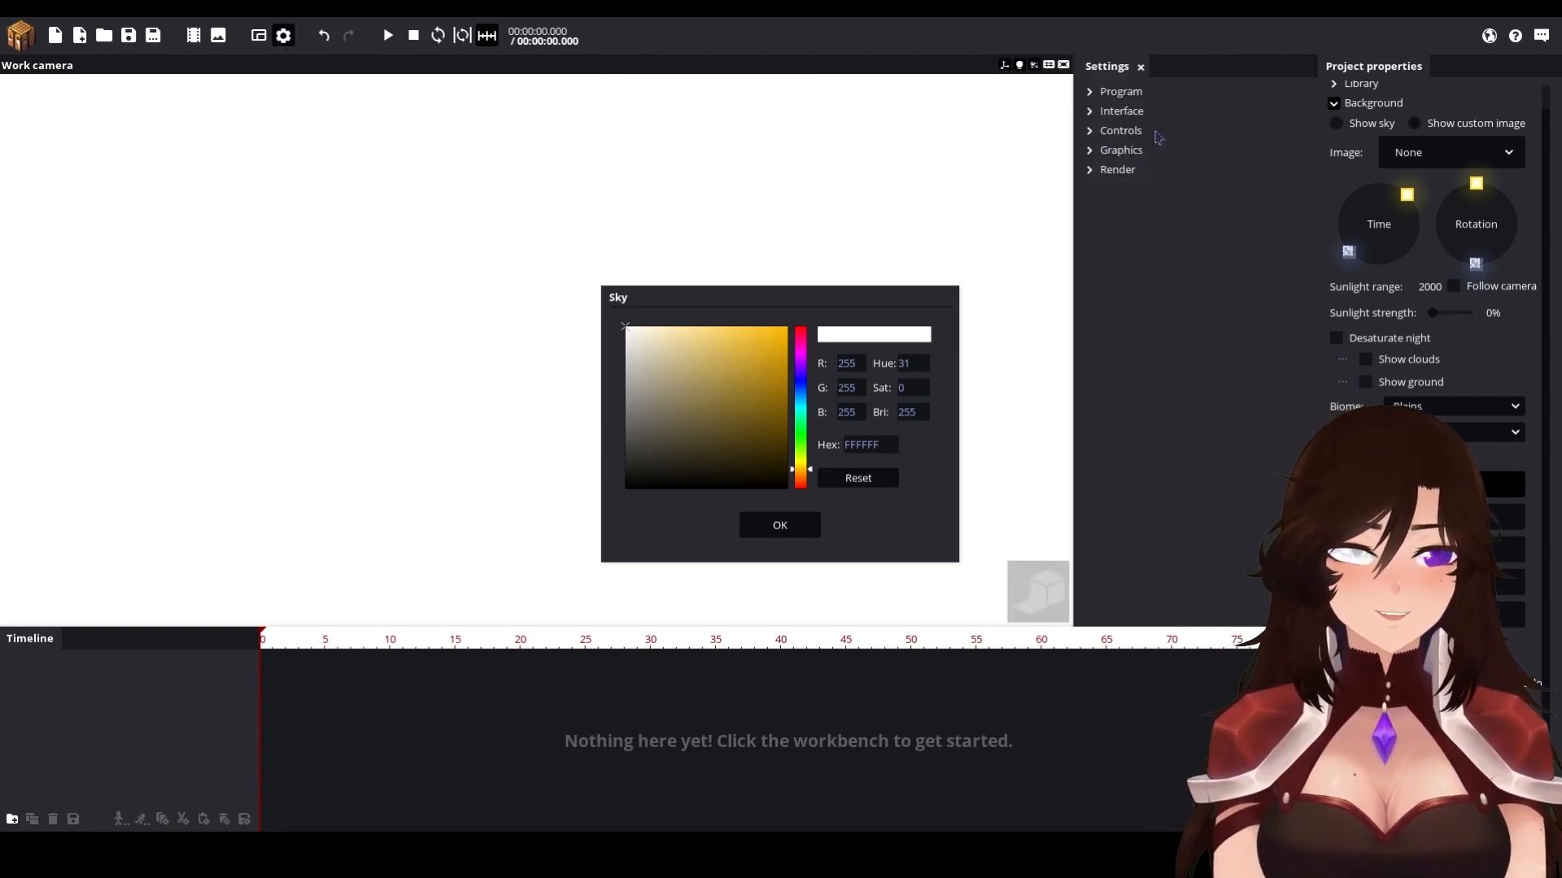
{"action": "left_click", "coordinate": [1126, 92]}
{"action": "left_click", "coordinate": [1134, 95]}
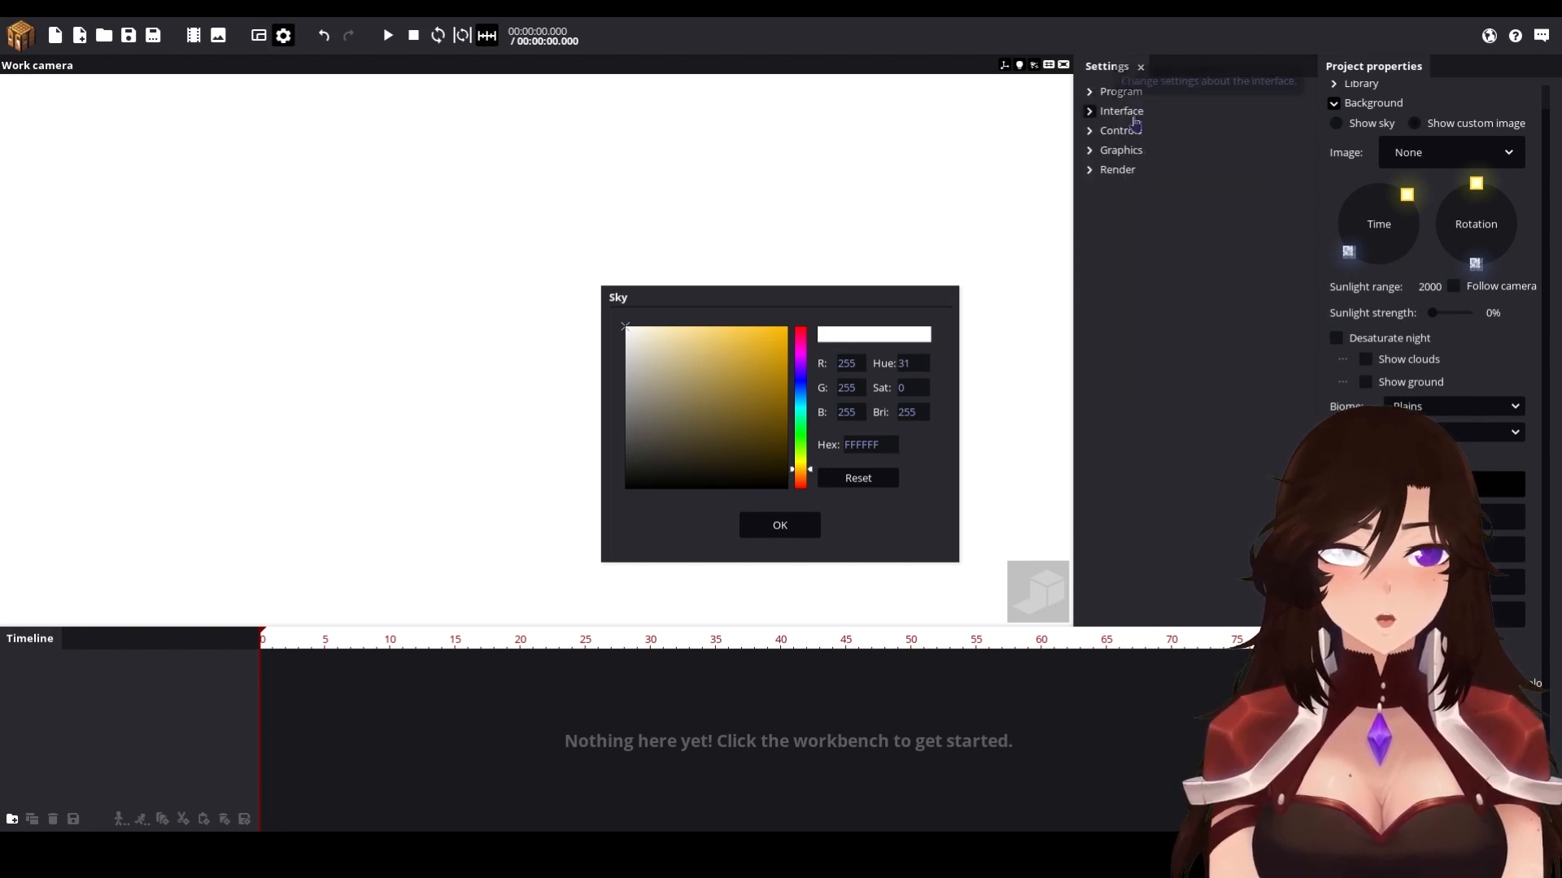
{"action": "left_click", "coordinate": [1132, 114]}
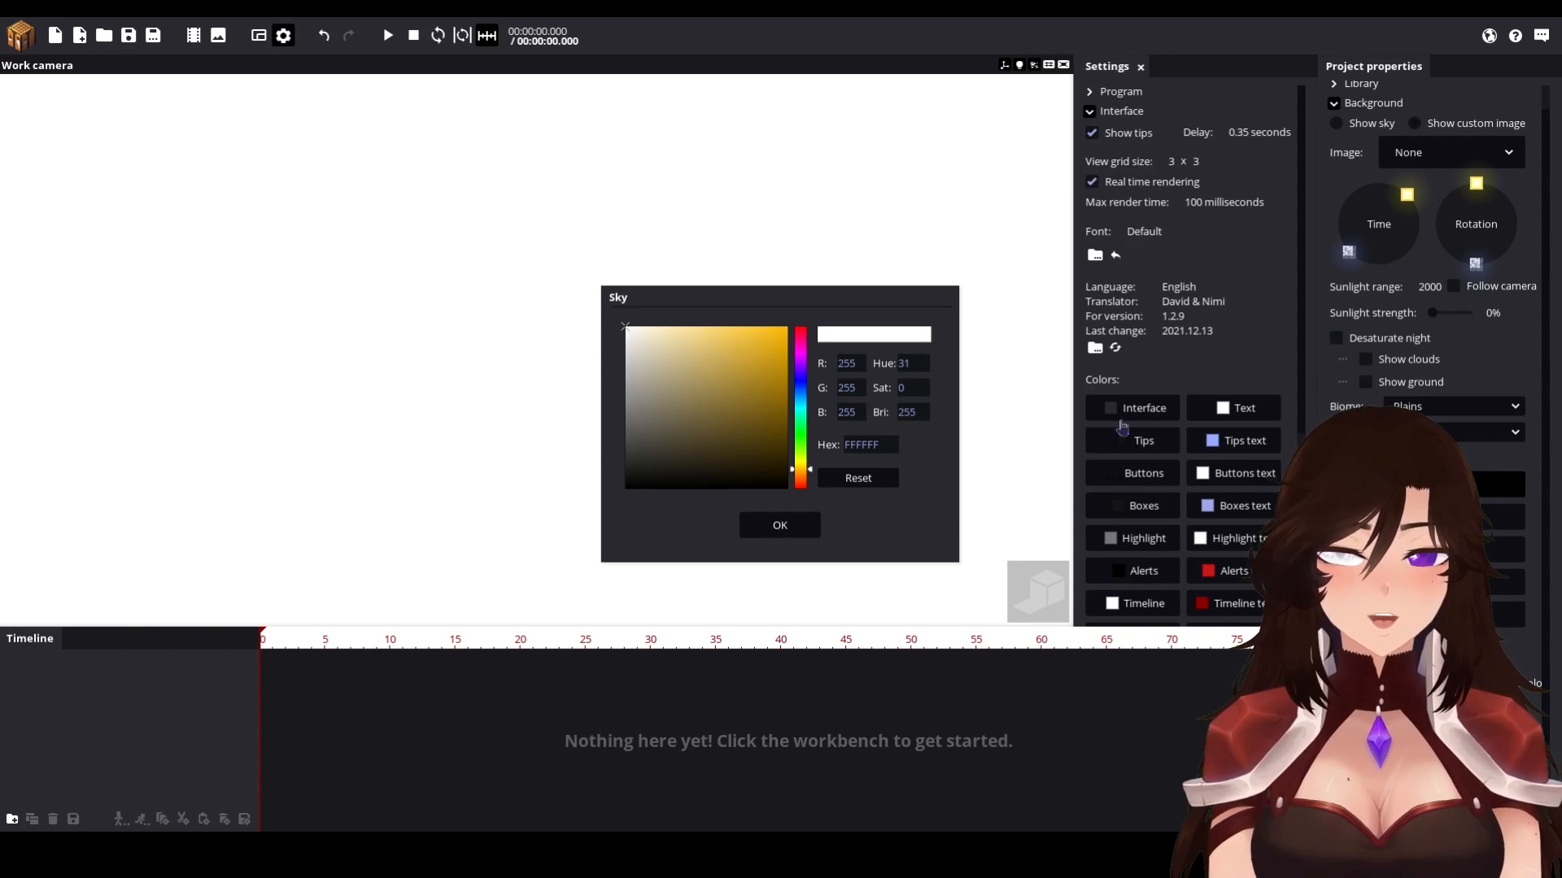
{"action": "left_click", "coordinate": [1122, 113]}
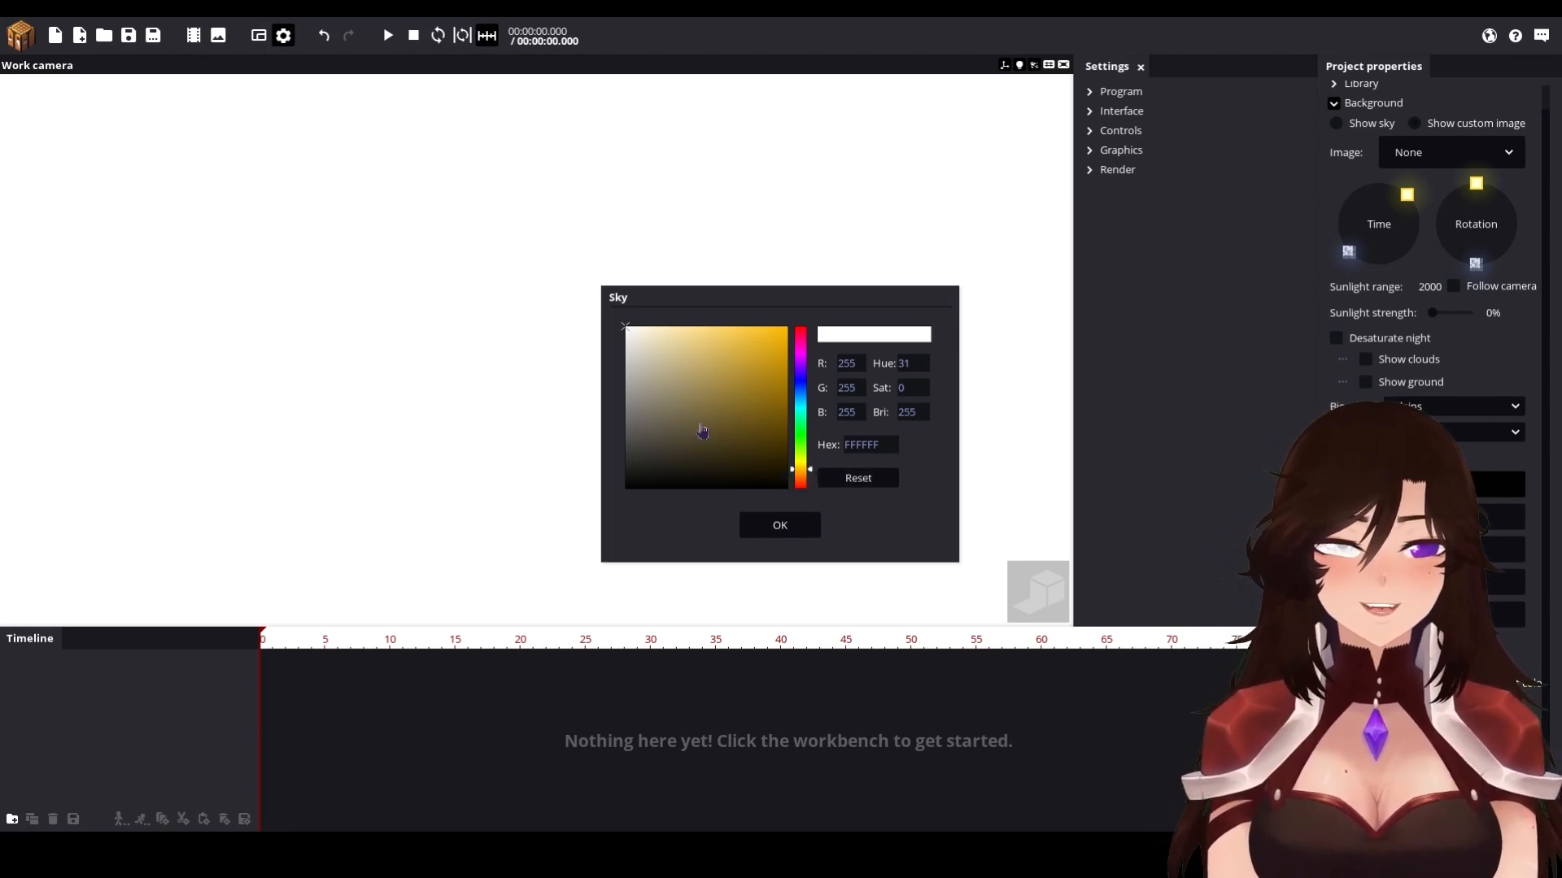
Step: Try several sky colors and set the sky to the dark purplish gray 302B31
{"action": "left_click_drag", "start_coordinate": [756, 428], "coordinate": [836, 300]}
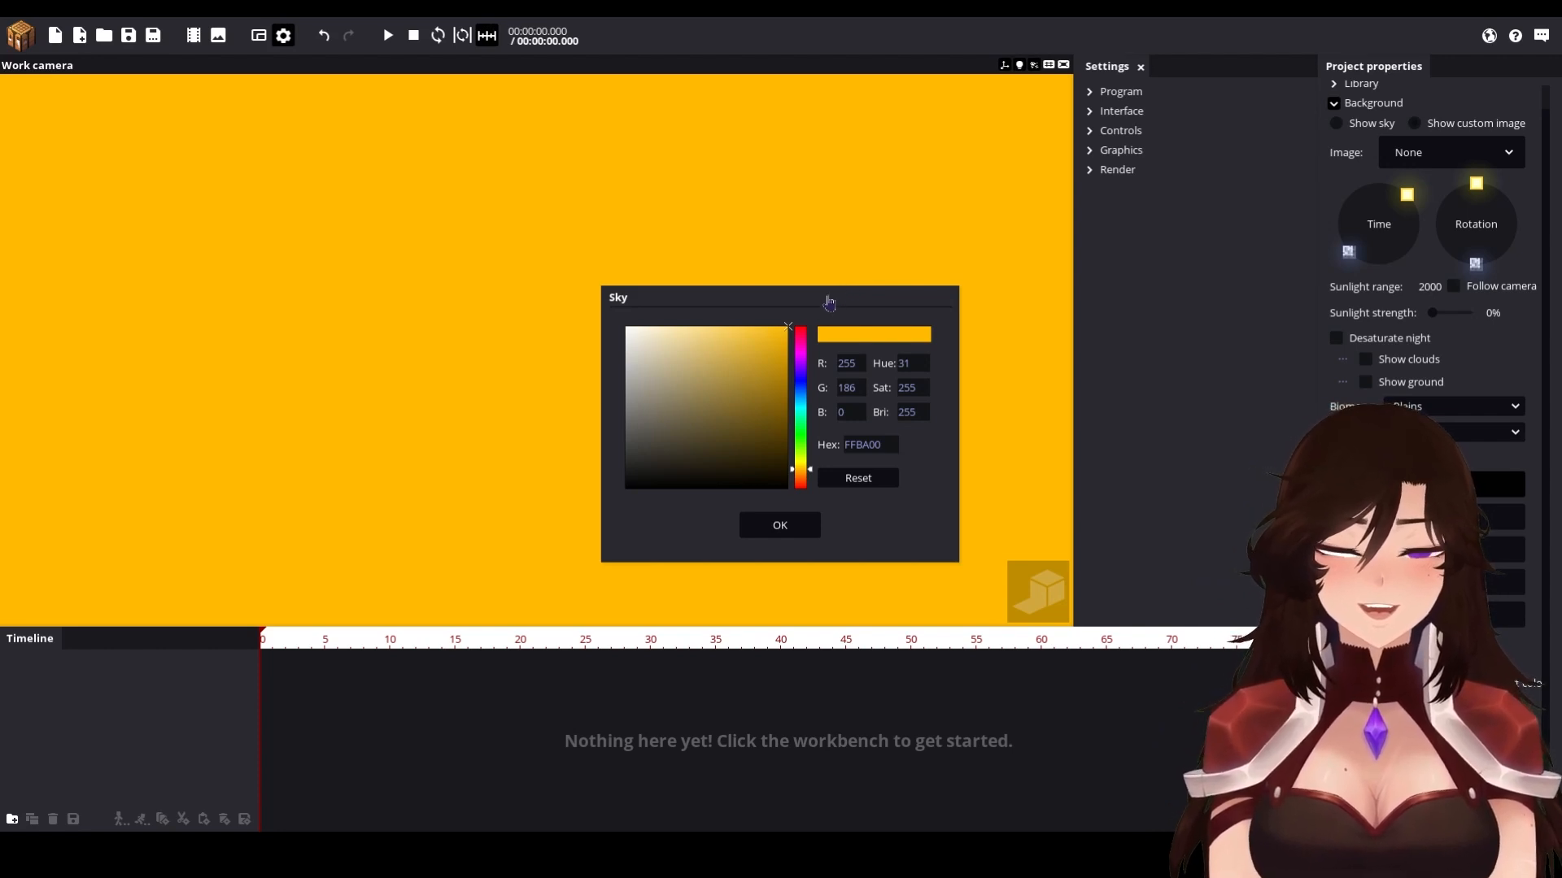
{"action": "left_click_drag", "start_coordinate": [786, 340], "coordinate": [704, 405]}
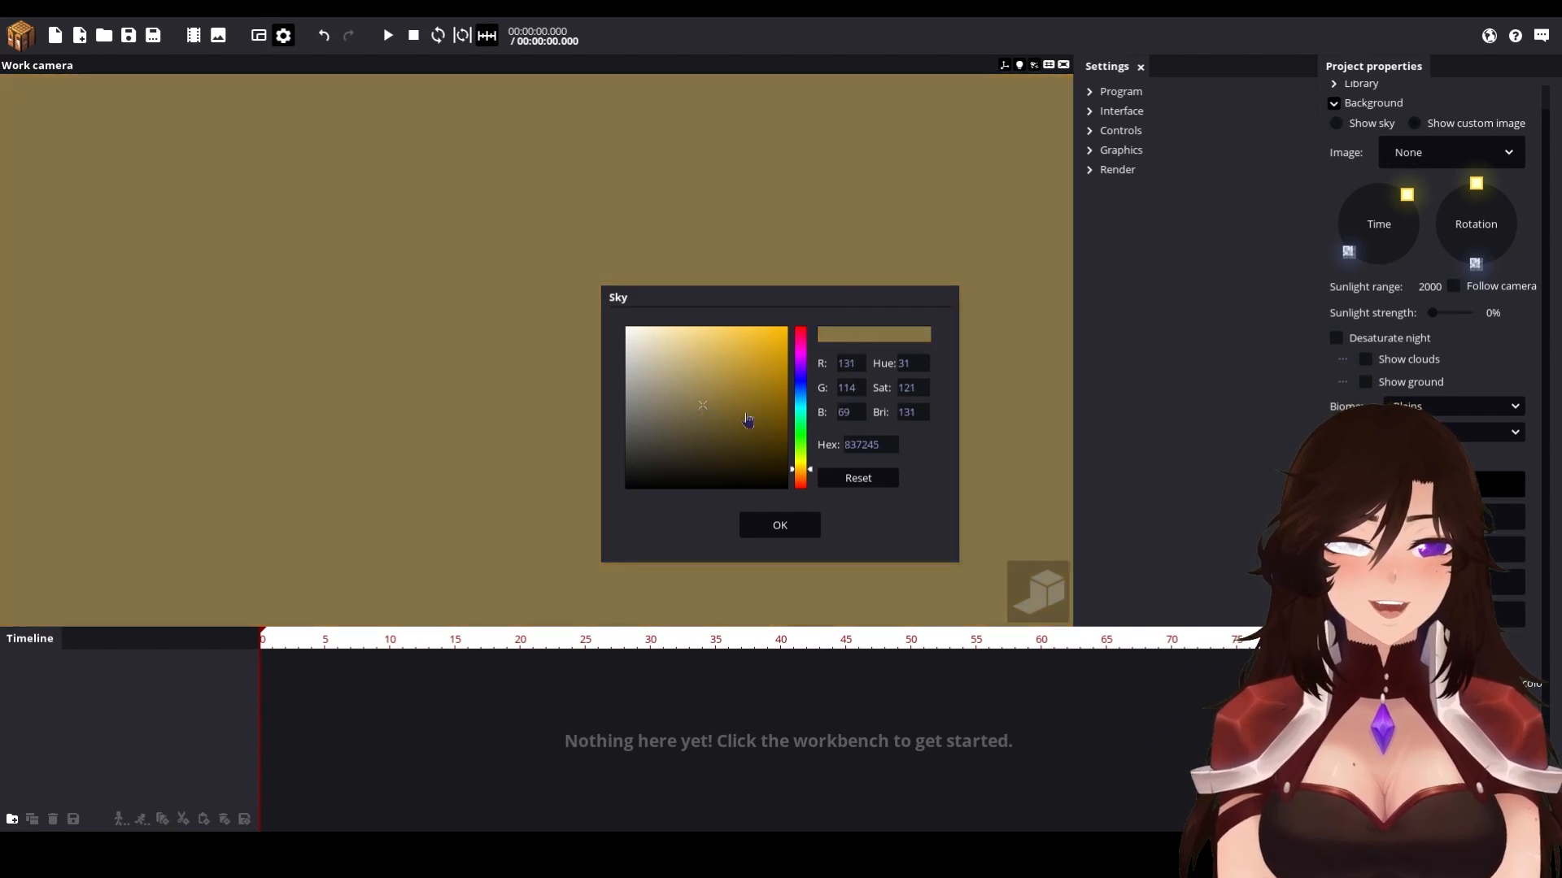
{"action": "left_click", "coordinate": [802, 389]}
{"action": "left_click_drag", "start_coordinate": [803, 389], "coordinate": [802, 336]}
{"action": "left_click_drag", "start_coordinate": [663, 436], "coordinate": [653, 450]}
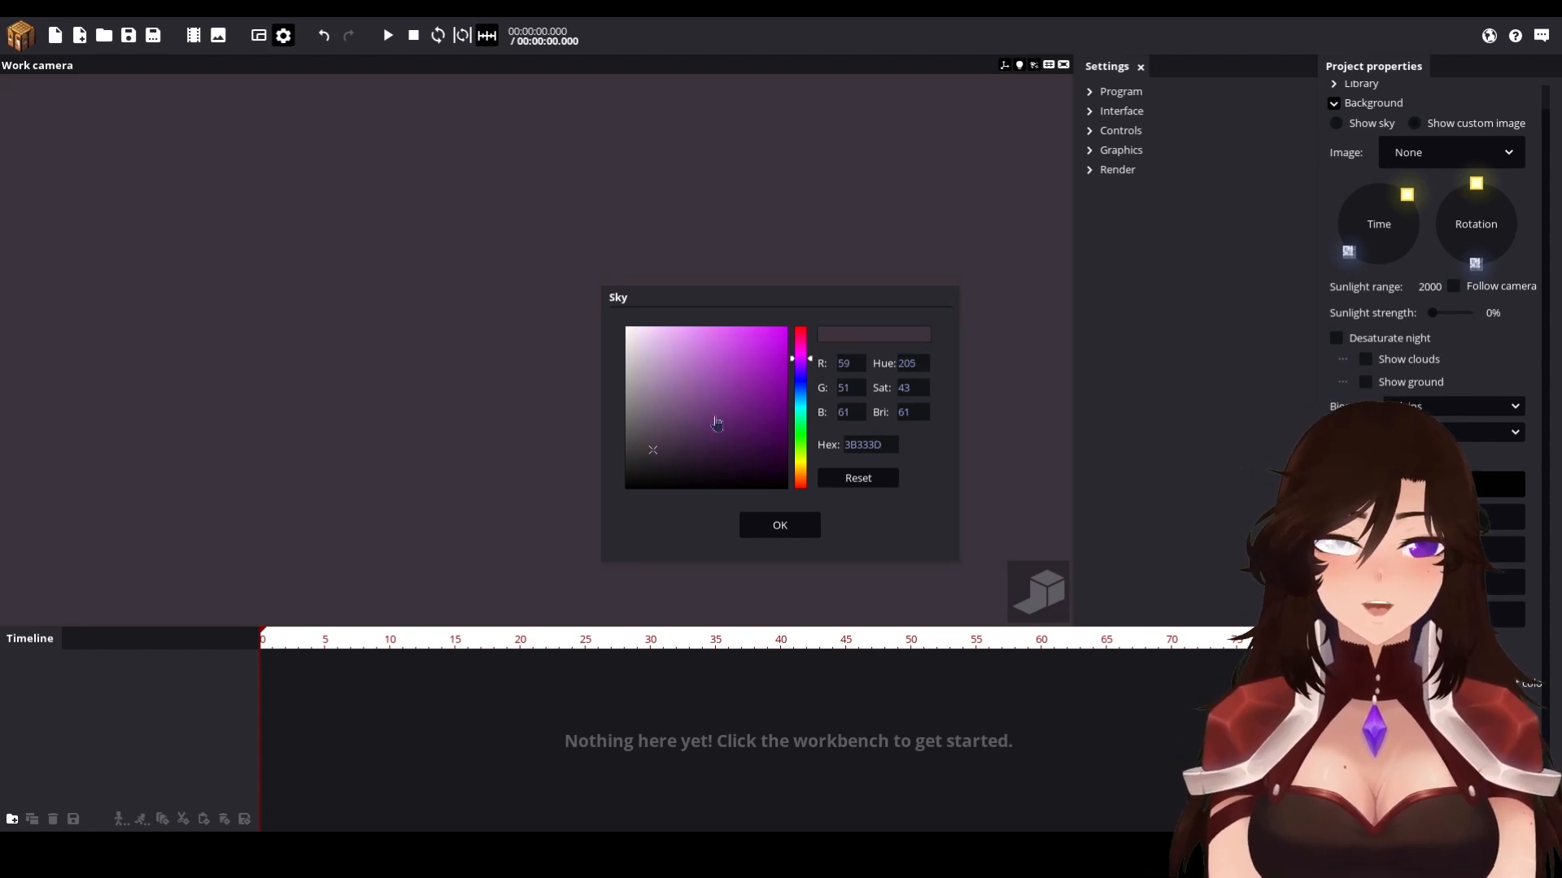
{"action": "left_click_drag", "start_coordinate": [714, 420], "coordinate": [507, 646]}
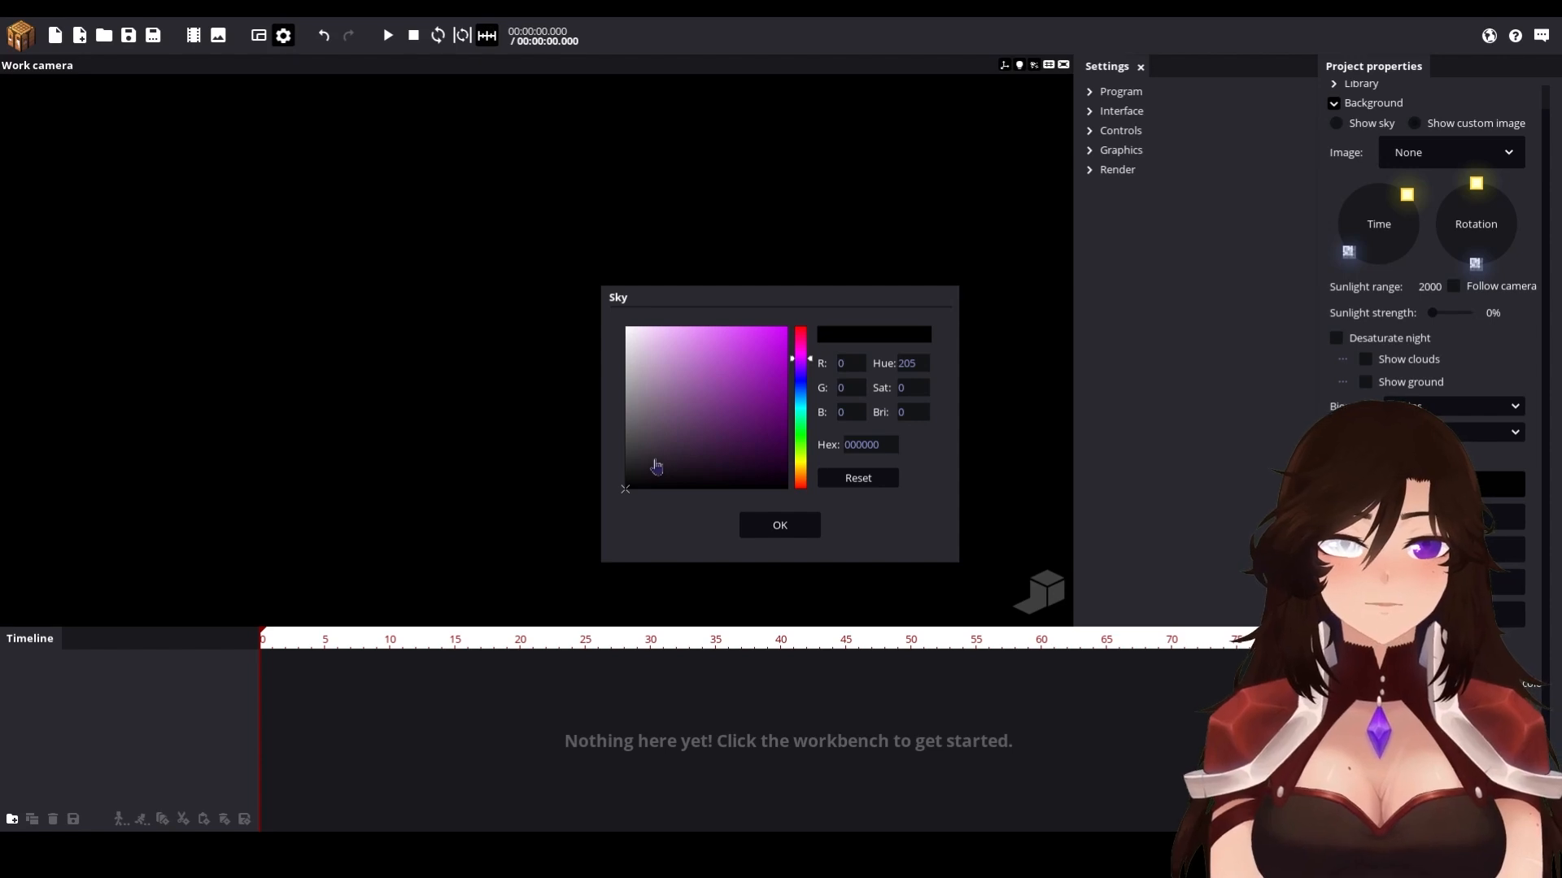
{"action": "mouse_move", "coordinate": [659, 460]}
{"action": "left_mouse_down"}
{"action": "mouse_move", "coordinate": [635, 350]}
{"action": "mouse_move", "coordinate": [547, 269]}
{"action": "mouse_move", "coordinate": [578, 333]}
{"action": "left_mouse_up"}
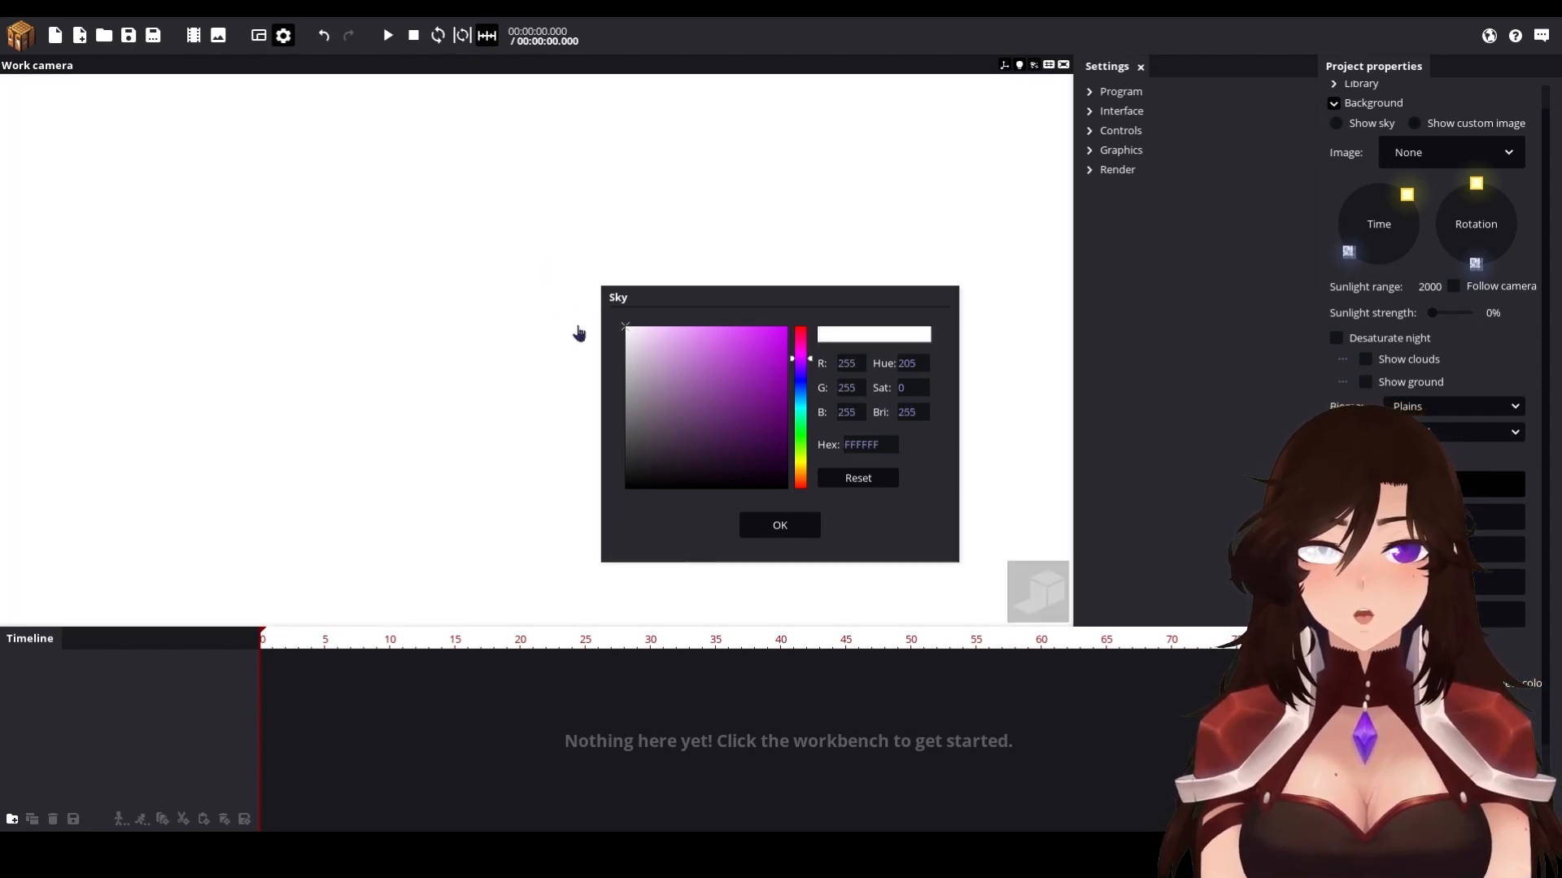
{"action": "left_click", "coordinate": [646, 460]}
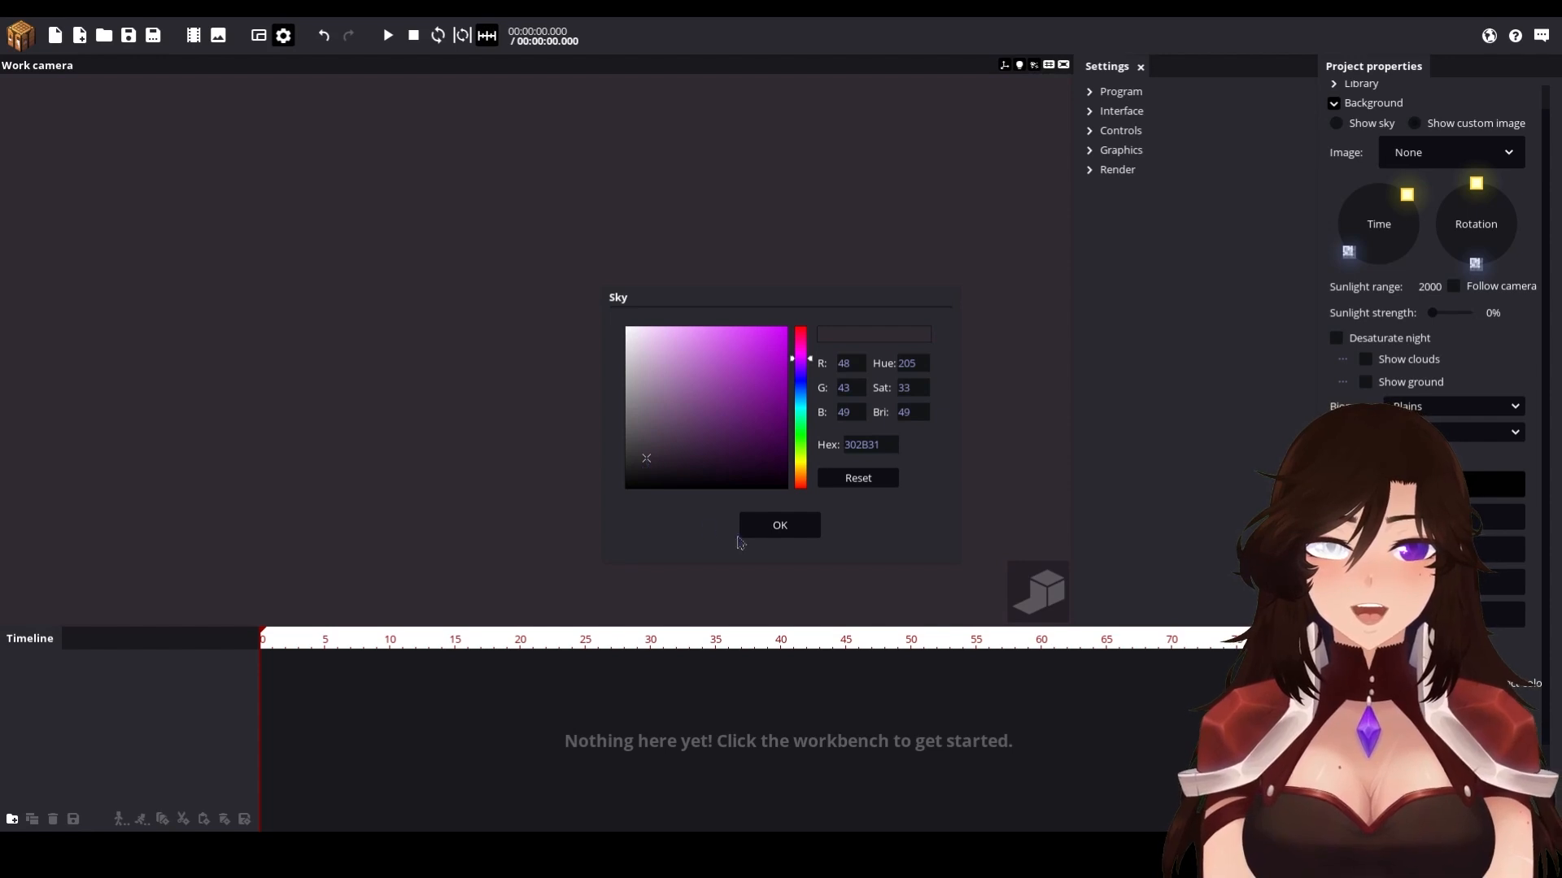
{"action": "left_click", "coordinate": [756, 527]}
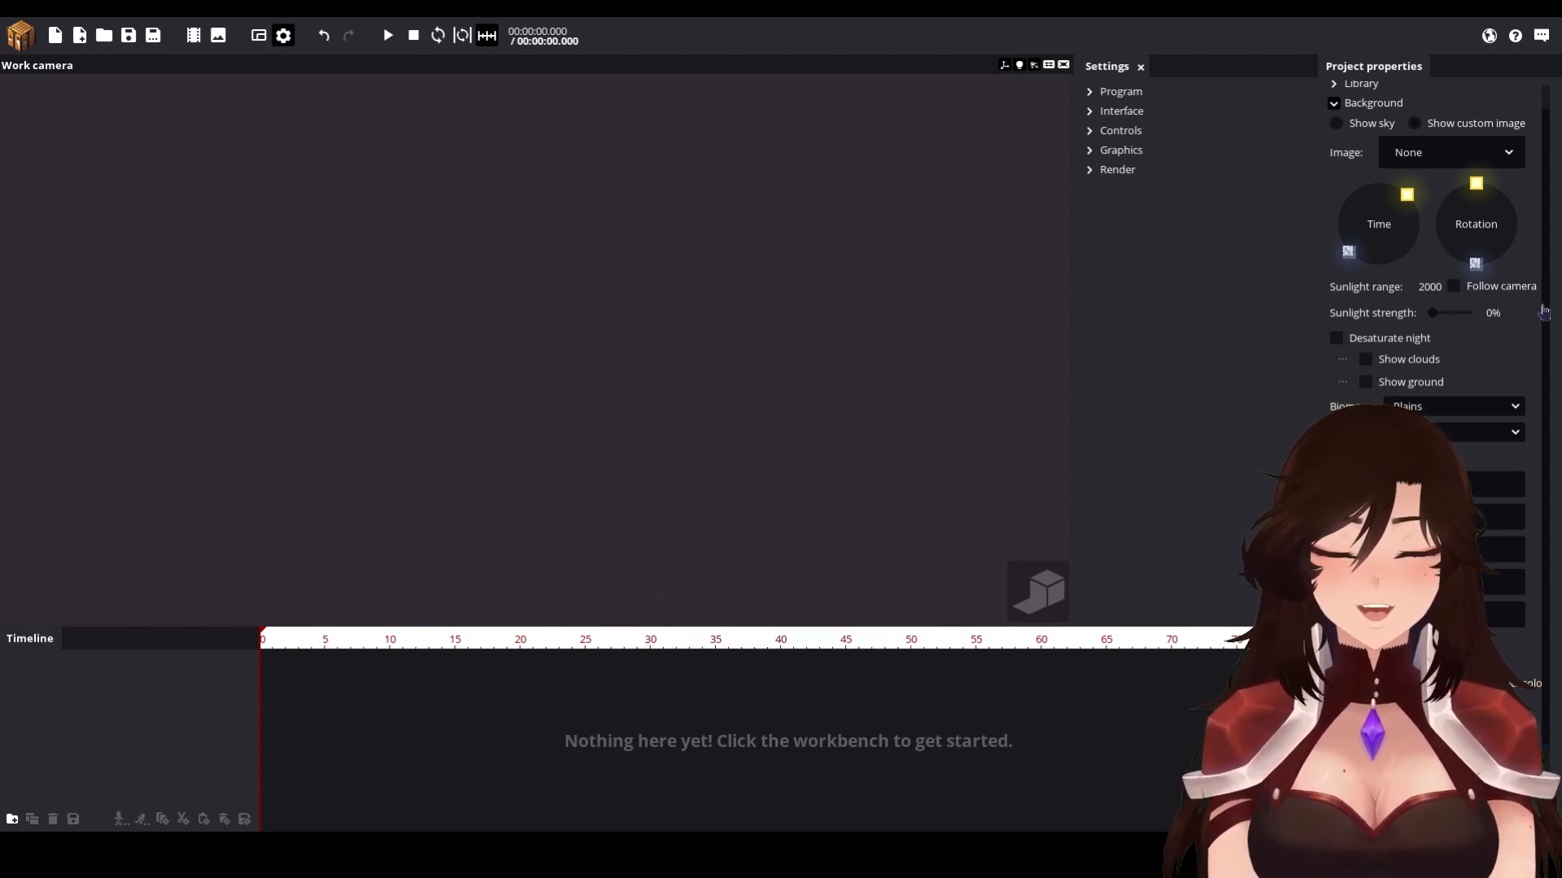
Step: Turn off the background option below the scene colors and close the program settings
{"action": "scroll", "coordinate": [1545, 455], "scroll_direction": "down", "scroll_amount": 2}
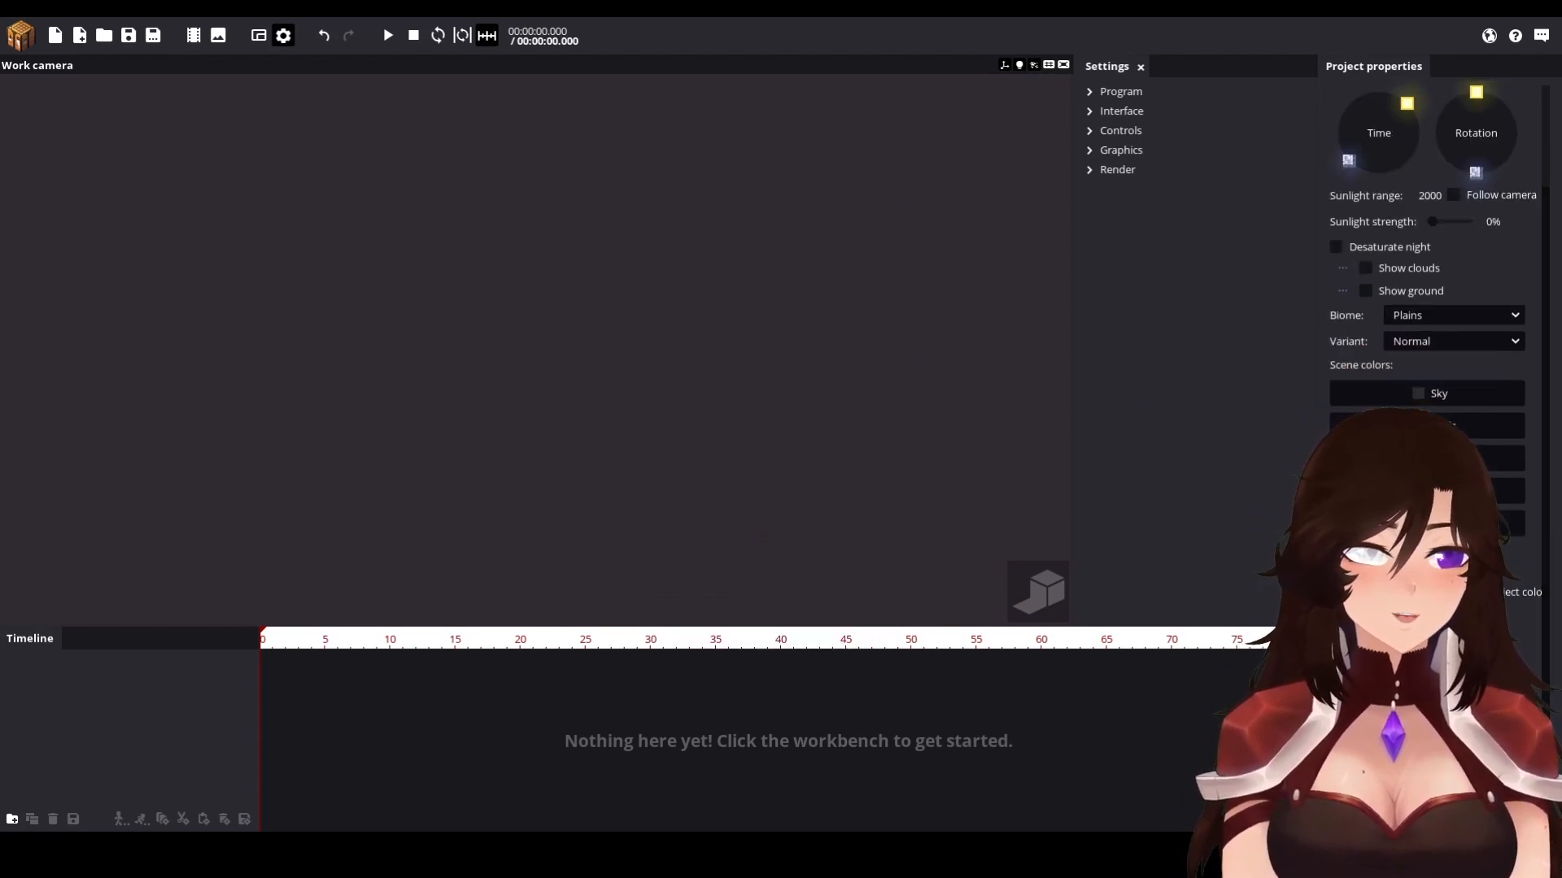
{"action": "scroll", "coordinate": [1431, 244], "scroll_direction": "up", "scroll_amount": 2}
{"action": "left_click", "coordinate": [1336, 680]}
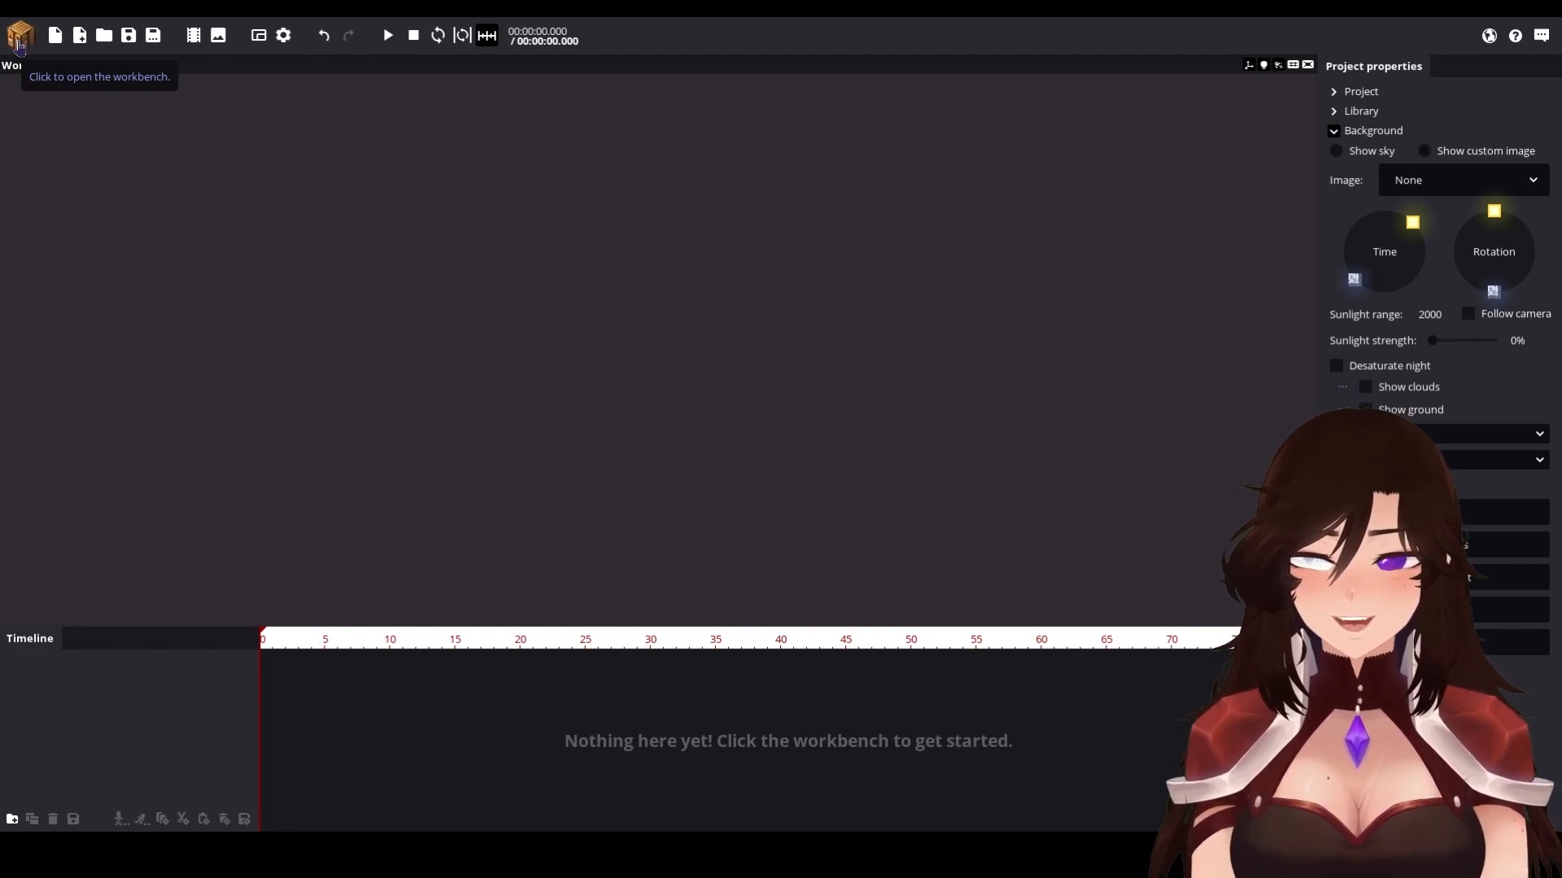
Step: Start a new item in the workbench and turn off its 3D option
{"action": "left_click", "coordinate": [18, 45]}
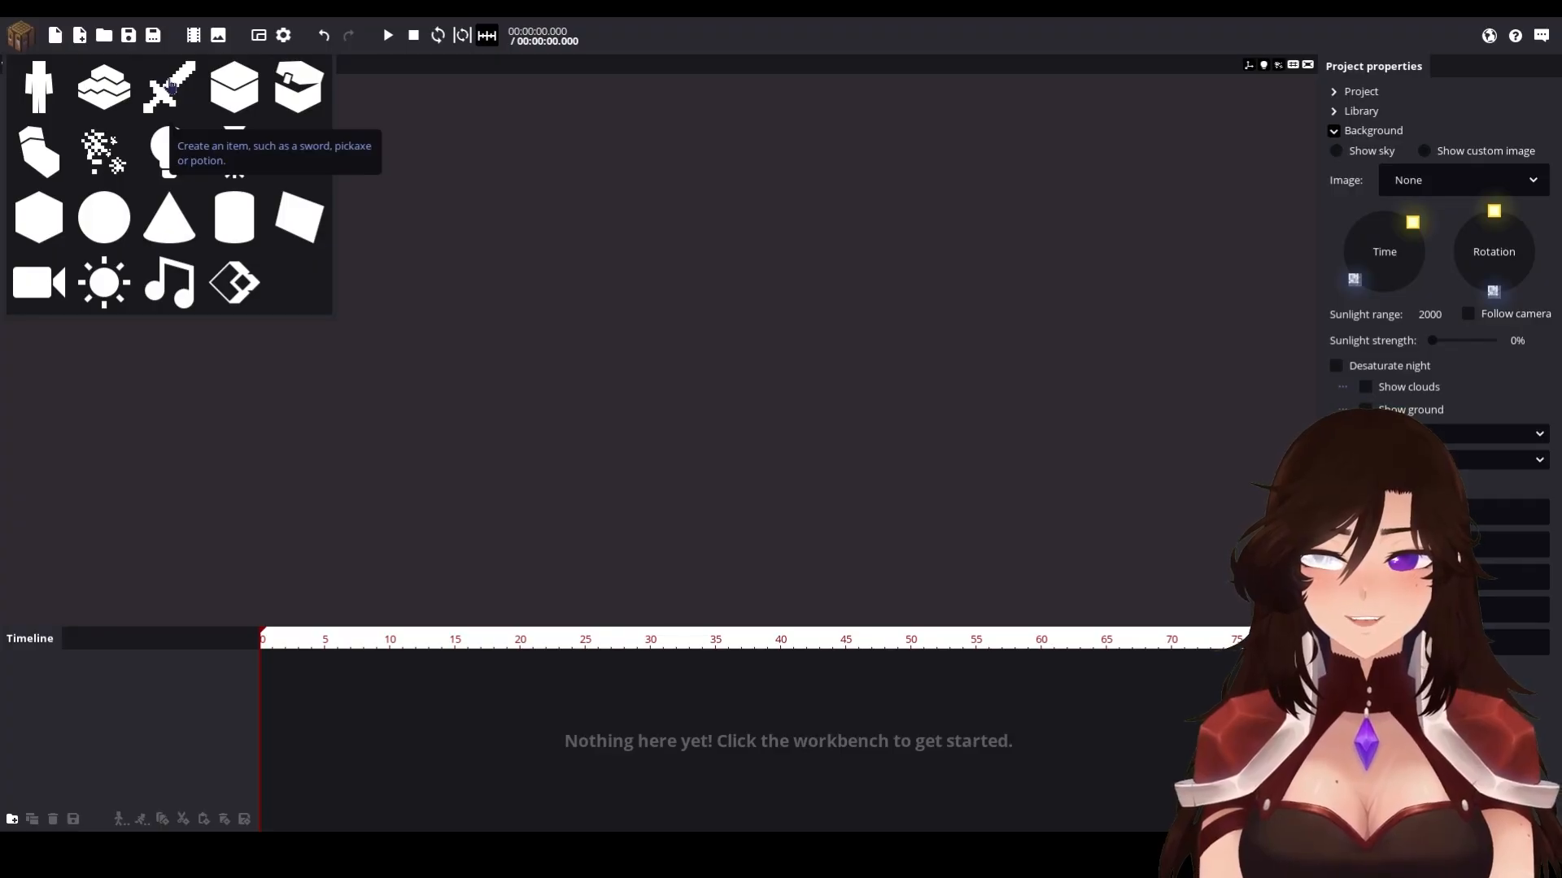
{"action": "left_click", "coordinate": [171, 87]}
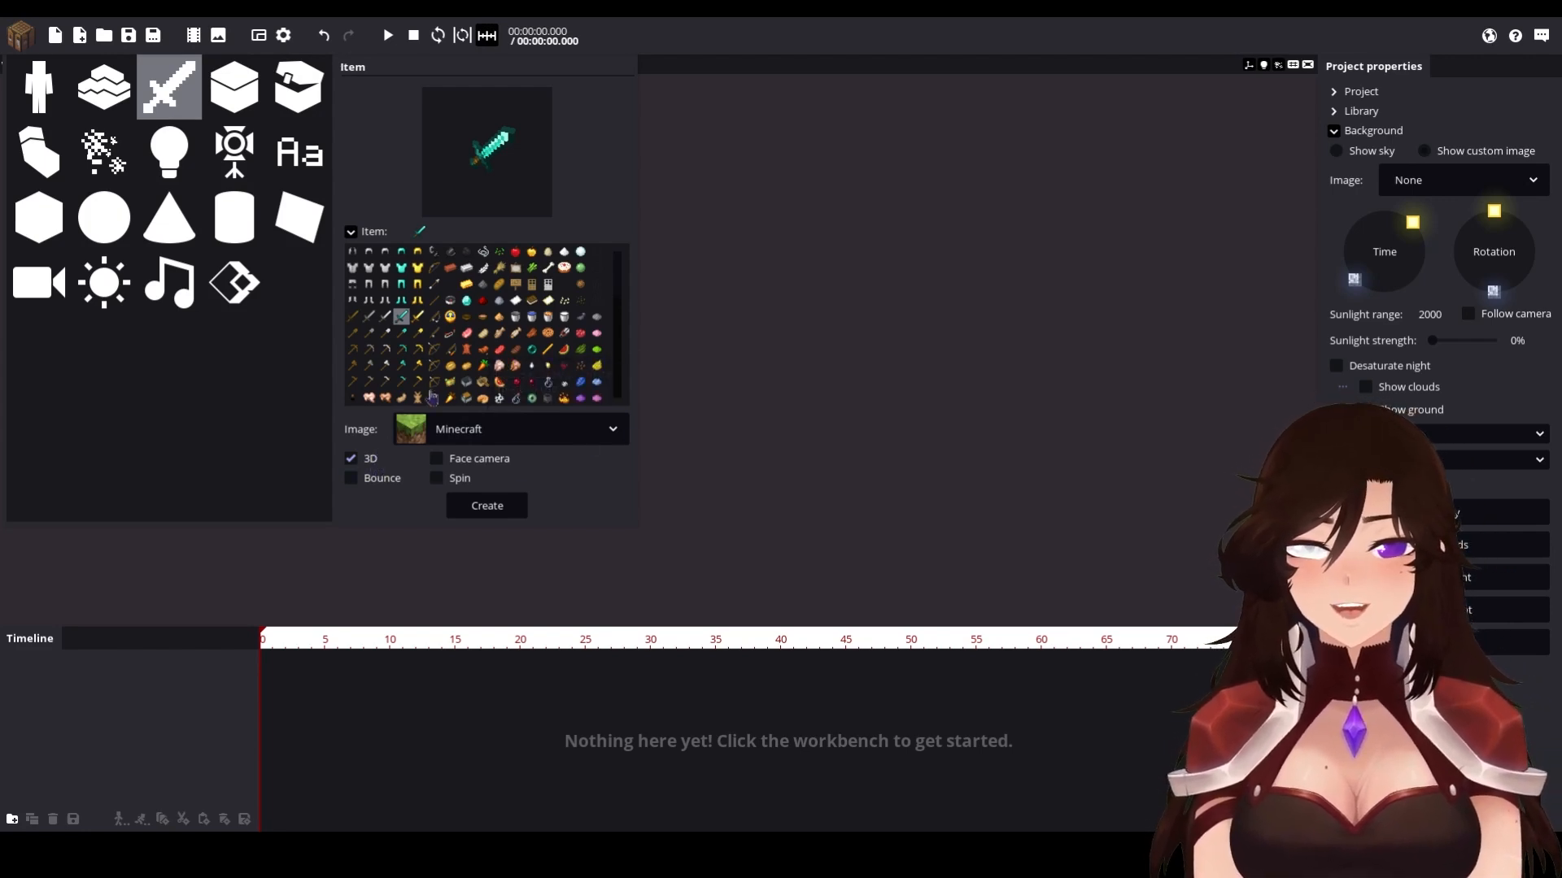
{"action": "left_click_drag", "start_coordinate": [462, 174], "coordinate": [499, 148]}
{"action": "scroll", "coordinate": [476, 163], "scroll_direction": "up", "scroll_amount": 3}
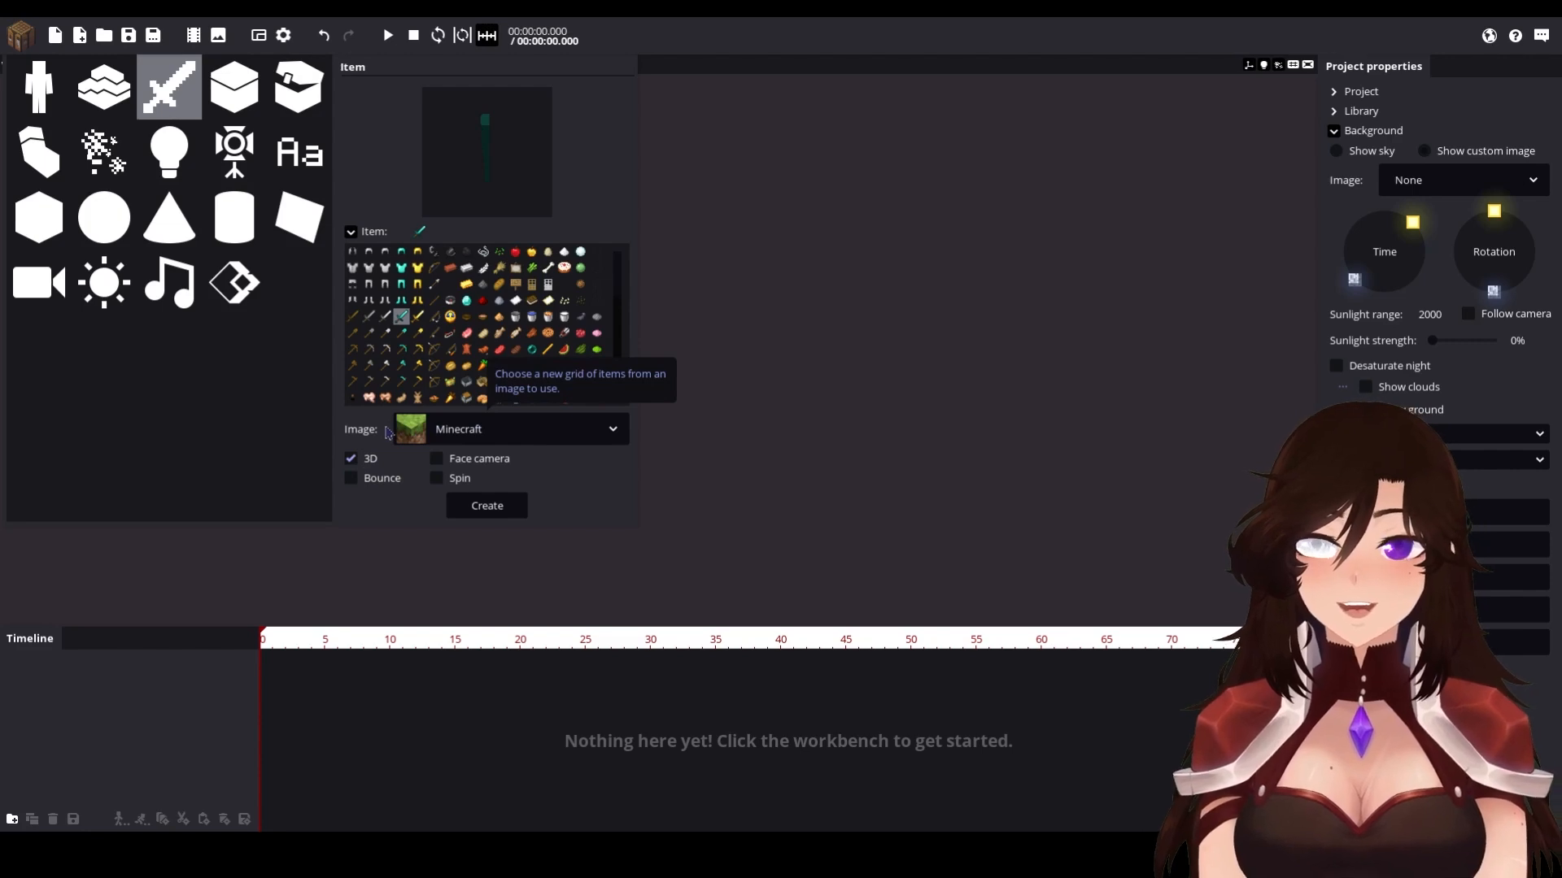
{"action": "left_click", "coordinate": [375, 454]}
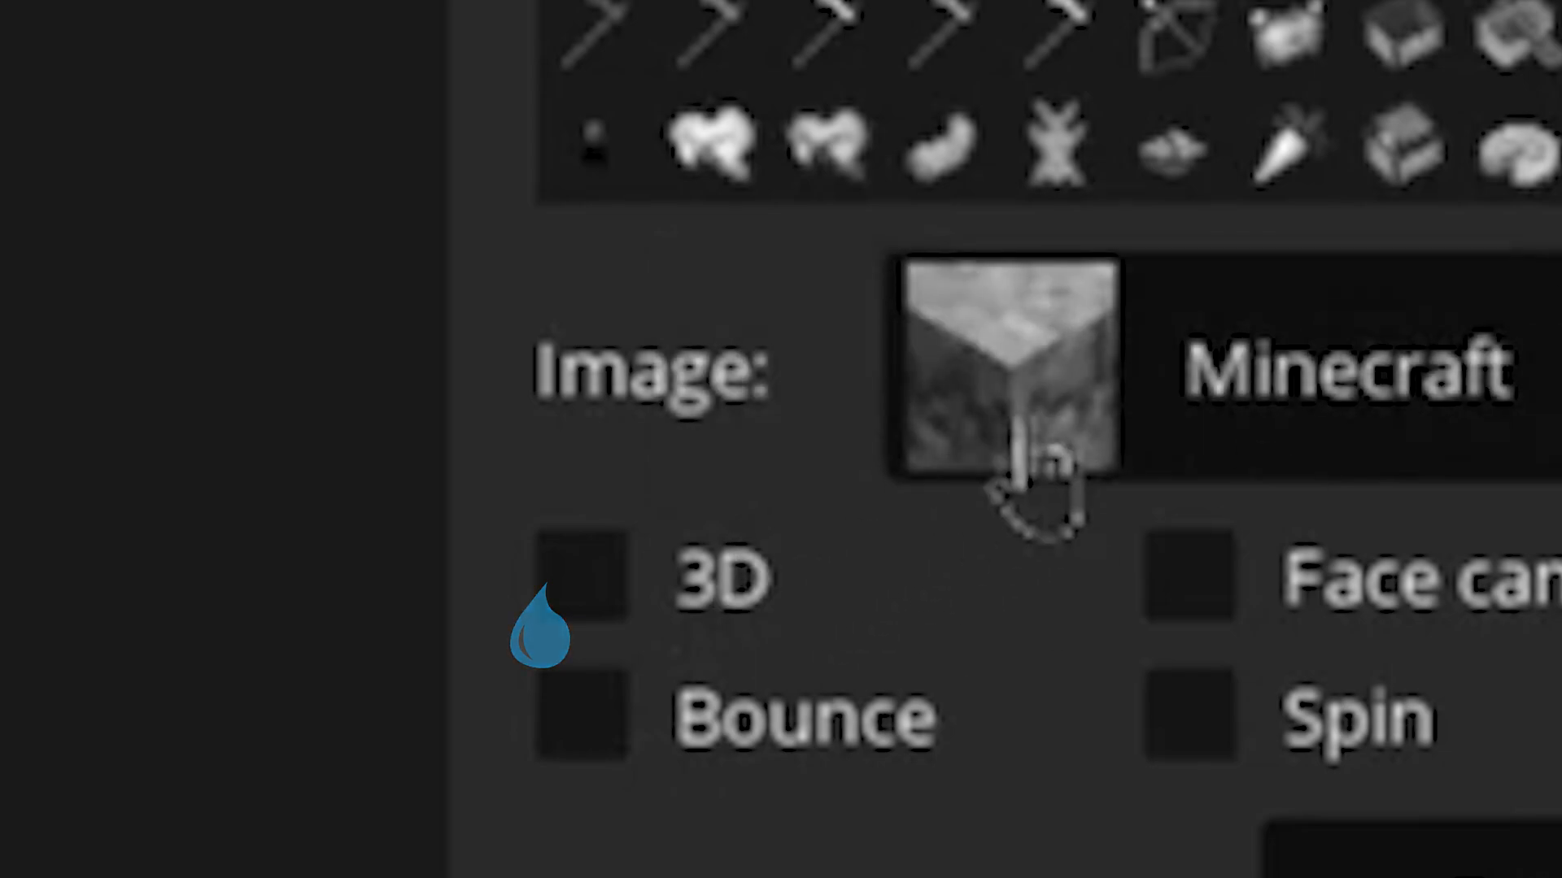
Step: Import the fdgfdgfgd image as an item sheet with 5 items horizontally and 5 vertically
{"action": "left_click", "coordinate": [1147, 358]}
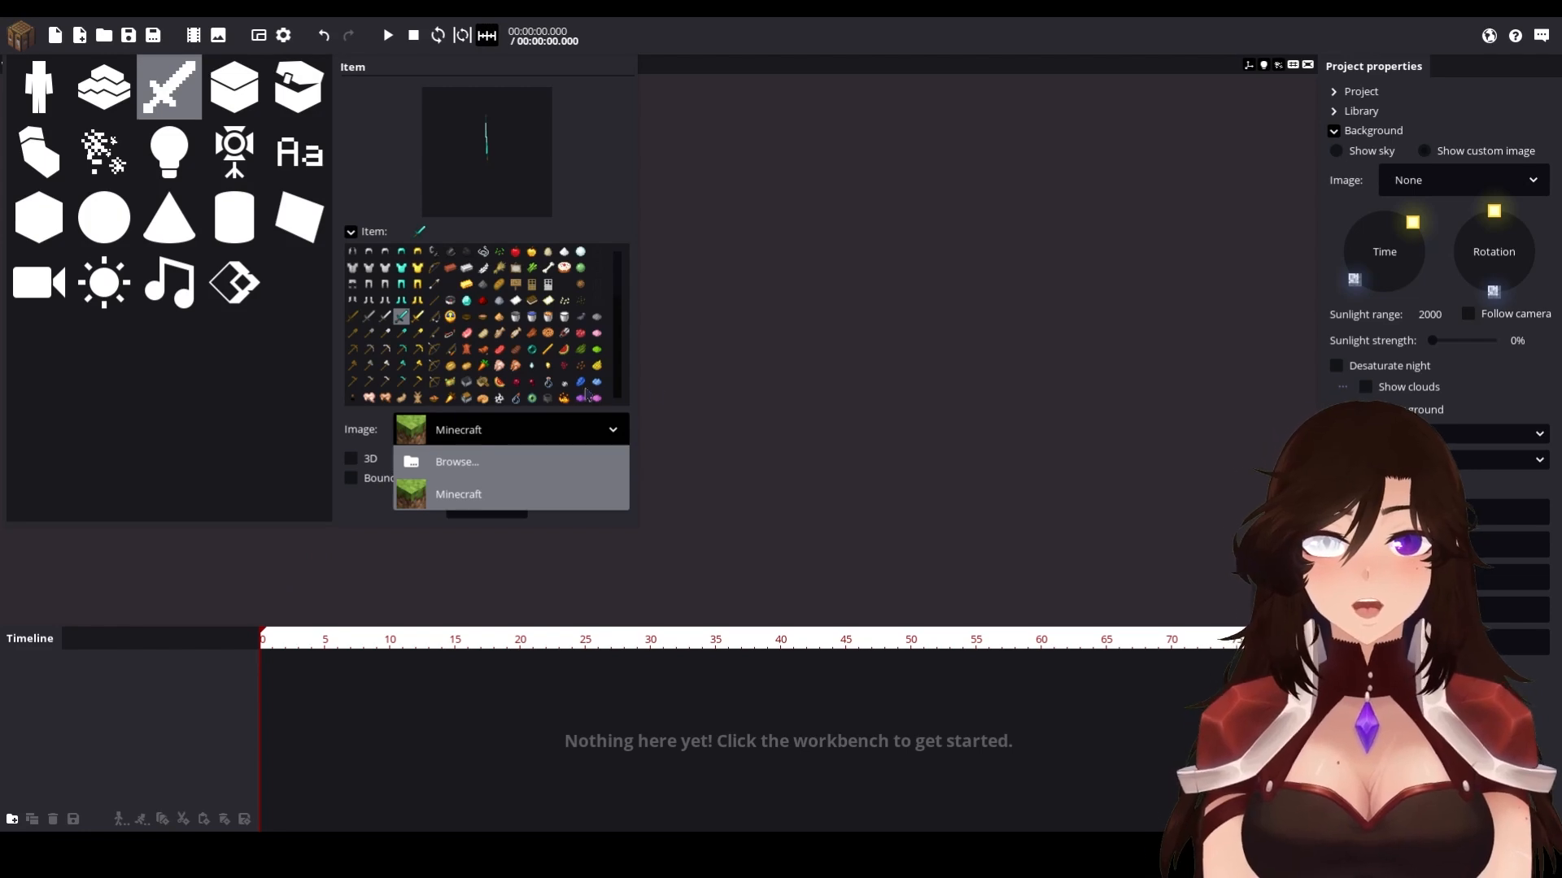
{"action": "double_click", "coordinate": [798, 326]}
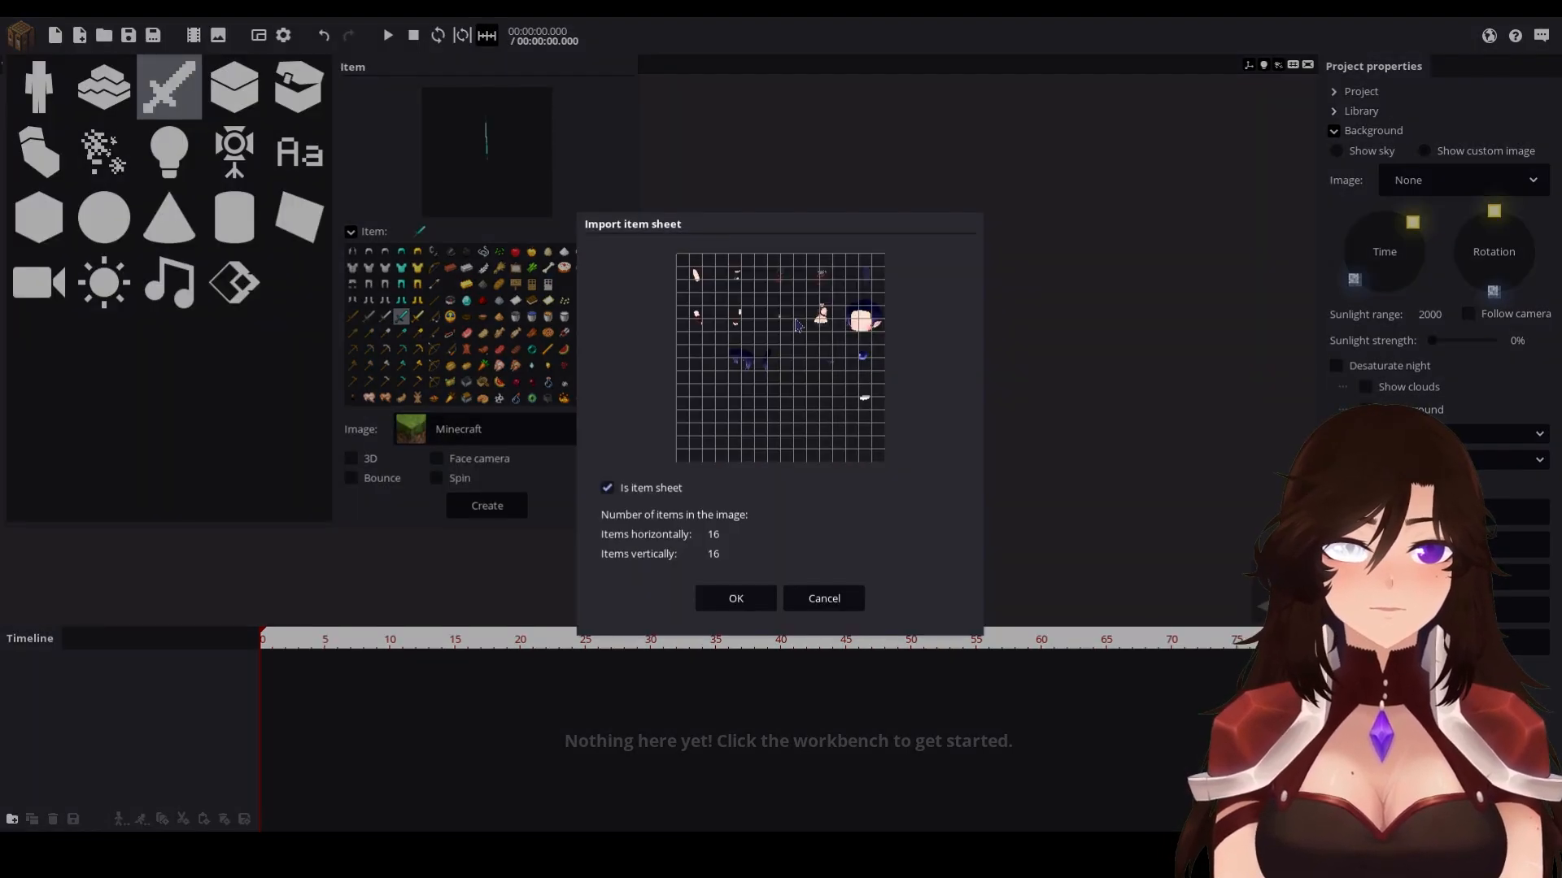
{"action": "left_click_drag", "start_coordinate": [744, 533], "coordinate": [687, 553]}
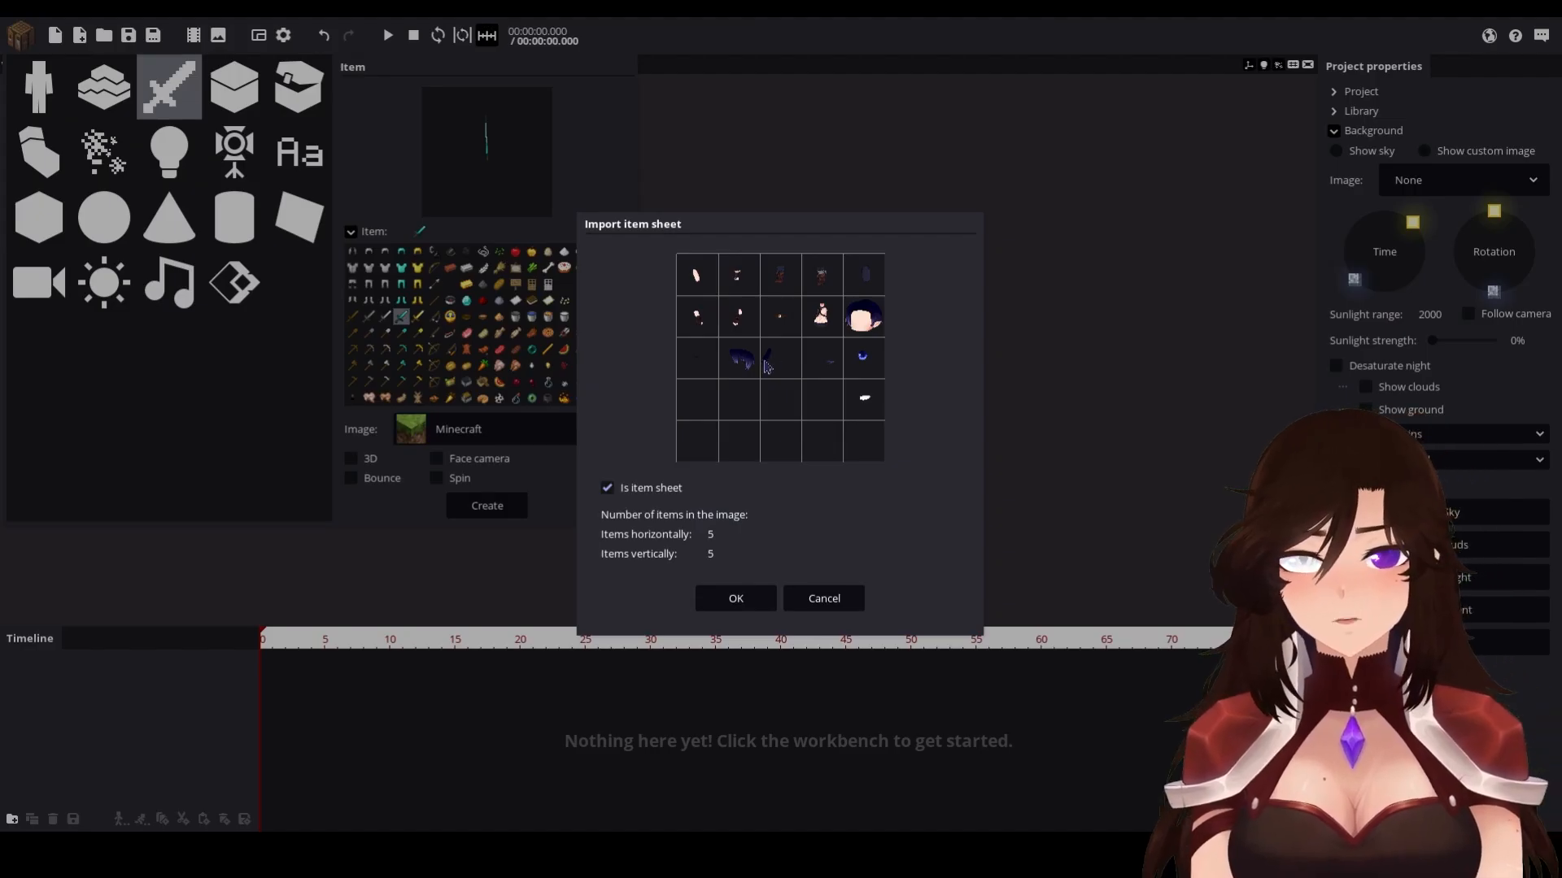
{"action": "left_click", "coordinate": [737, 599]}
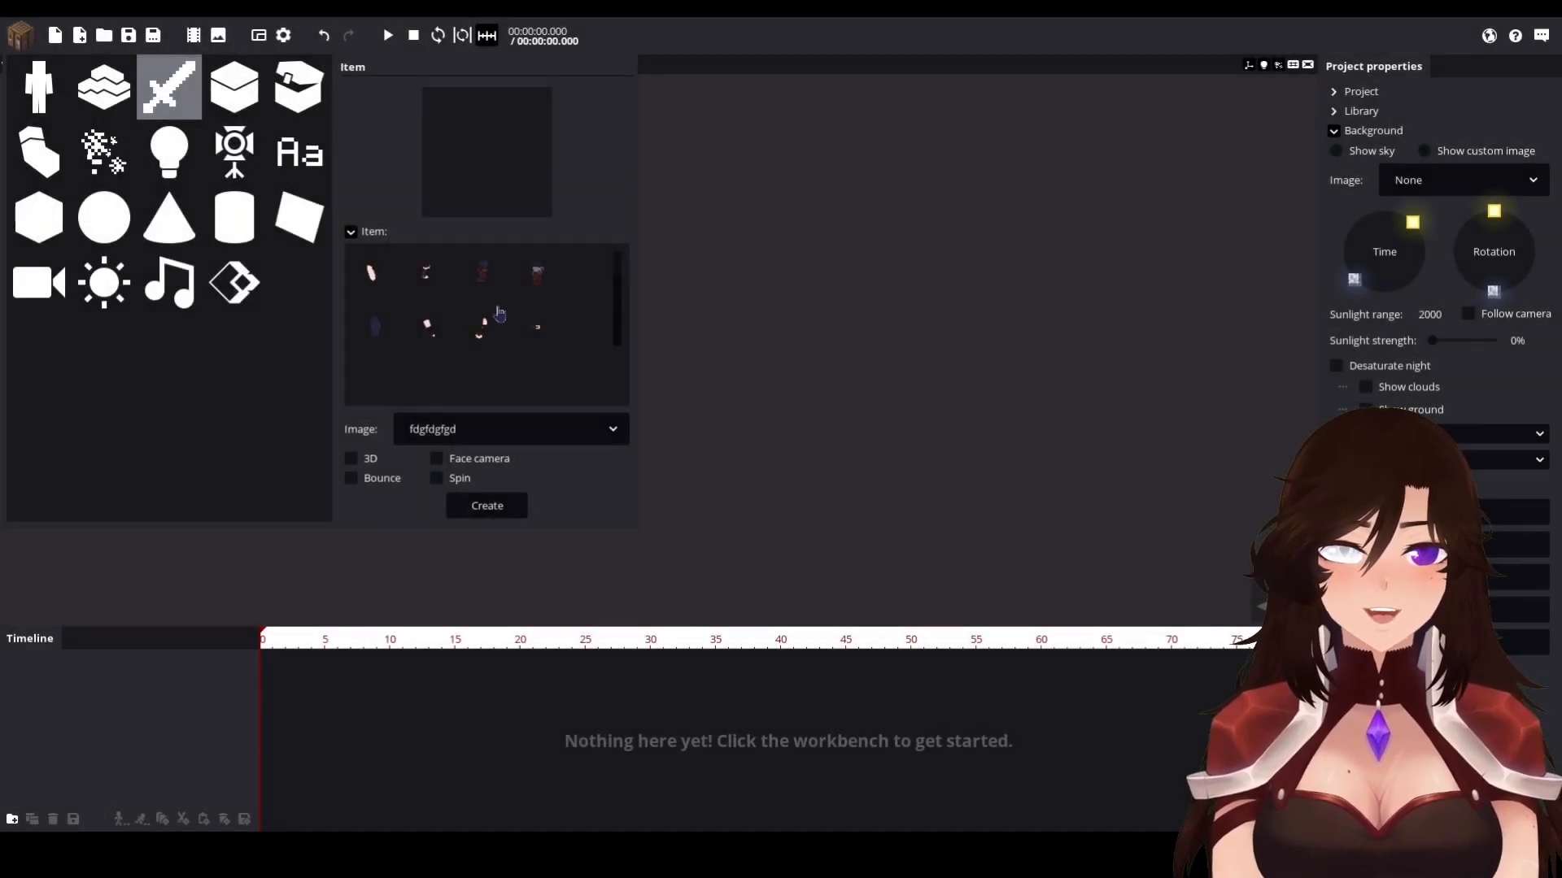
Step: Choose the torso from the imported item sheet, check its preview and create the item in the scene
{"action": "mouse_move", "coordinate": [617, 303]}
{"action": "left_mouse_down"}
{"action": "mouse_move", "coordinate": [618, 321]}
{"action": "mouse_move", "coordinate": [607, 276]}
{"action": "mouse_move", "coordinate": [624, 279]}
{"action": "left_mouse_up"}
{"action": "scroll", "coordinate": [621, 275], "scroll_direction": "up", "scroll_amount": 2}
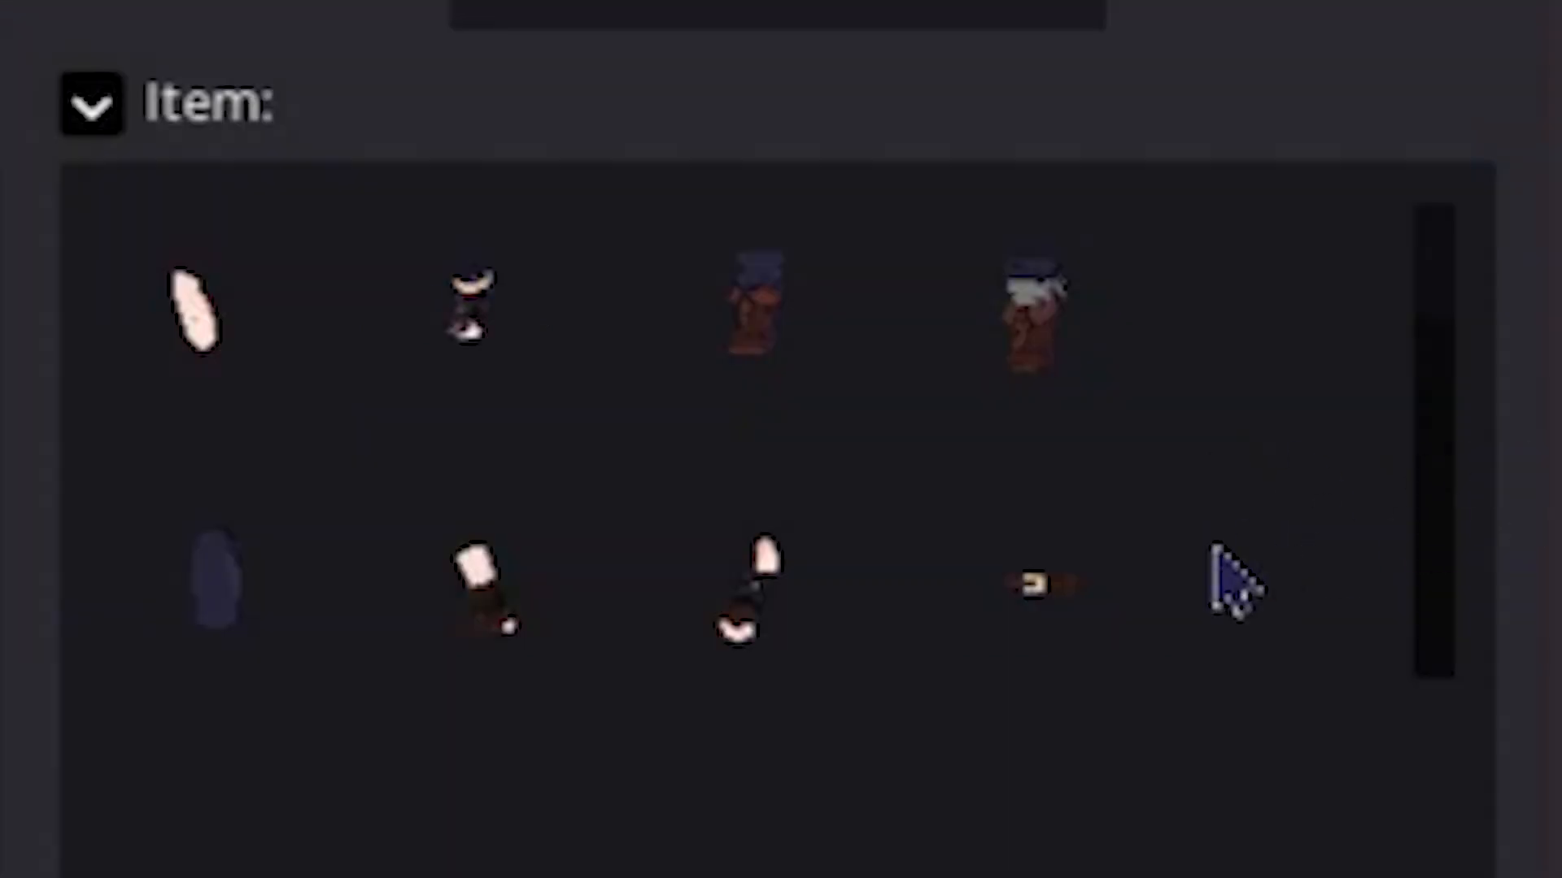
{"action": "scroll", "coordinate": [569, 319], "scroll_direction": "down", "scroll_amount": 2}
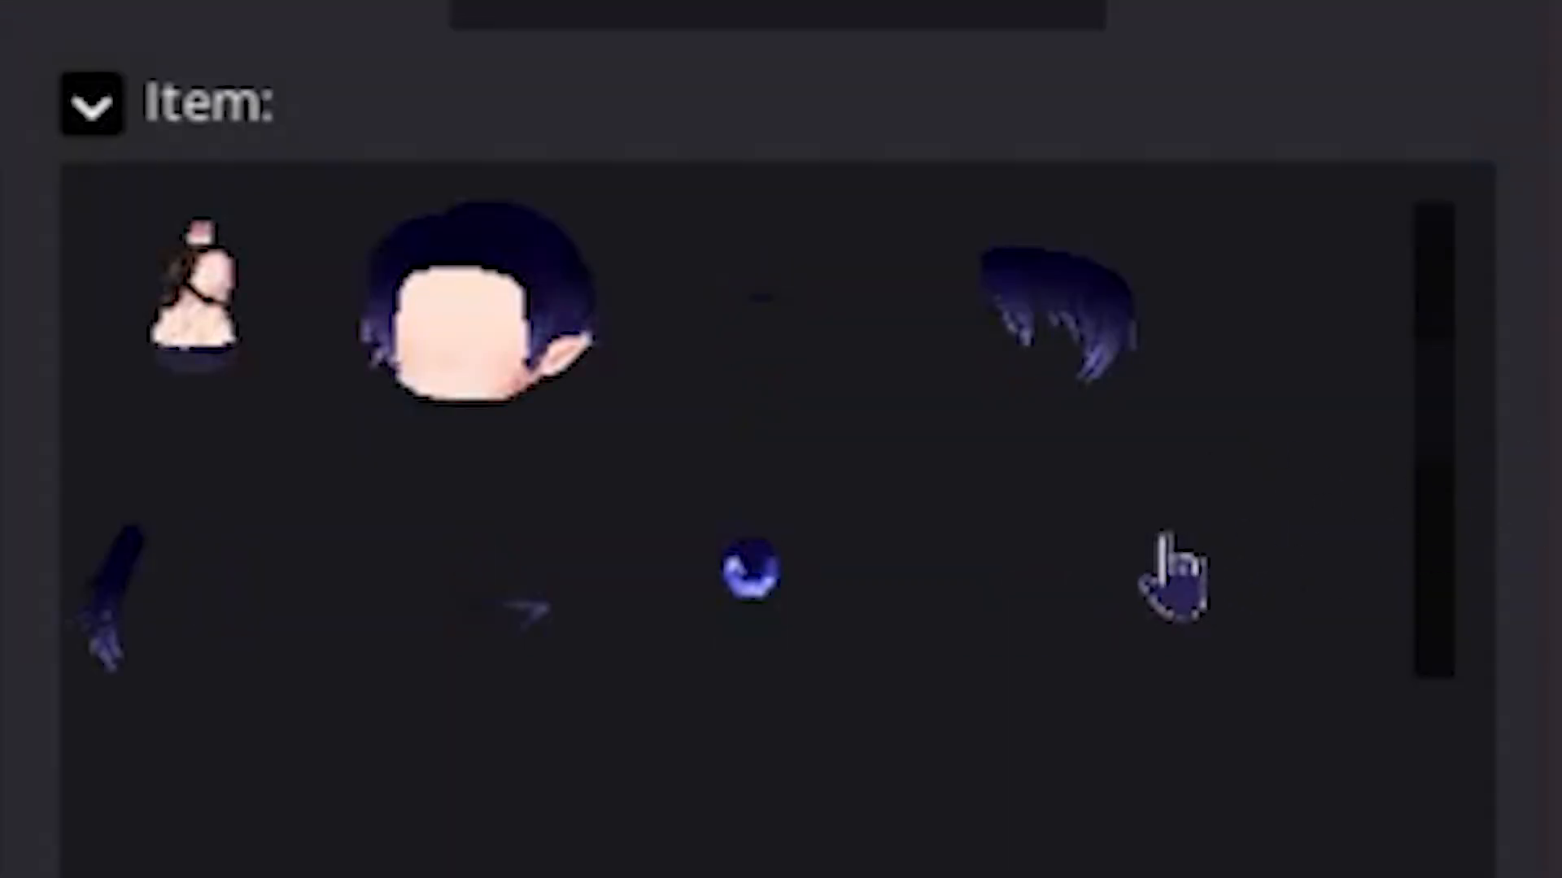
{"action": "left_click", "coordinate": [199, 301]}
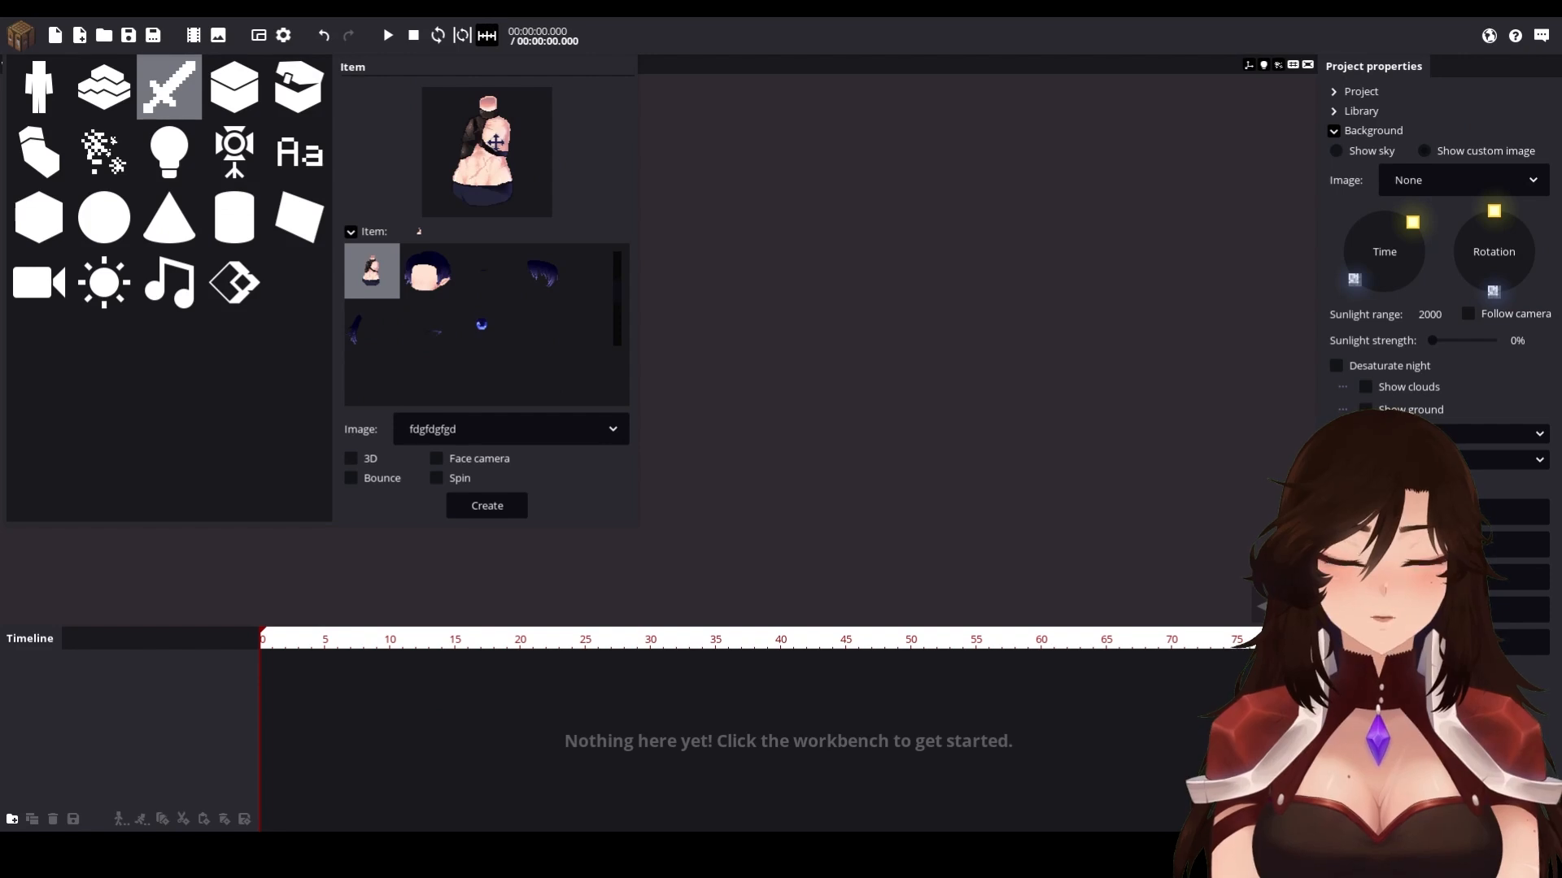
{"action": "scroll", "coordinate": [497, 142], "scroll_direction": "down", "scroll_amount": 2}
{"action": "scroll", "coordinate": [497, 141], "scroll_direction": "up", "scroll_amount": 4}
{"action": "scroll", "coordinate": [503, 181], "scroll_direction": "down", "scroll_amount": 6}
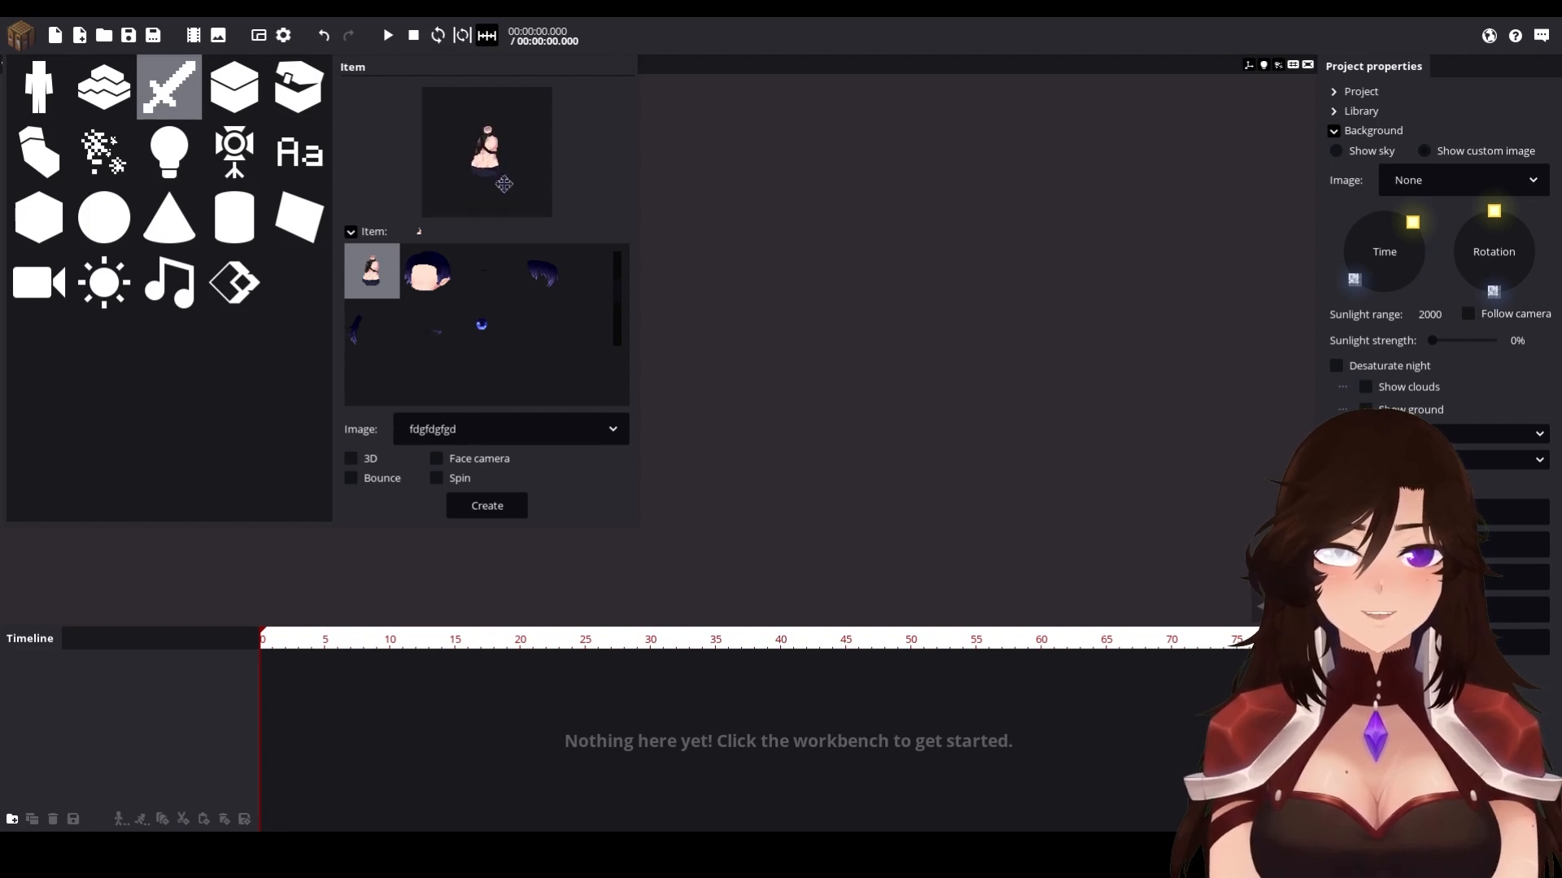
{"action": "left_click_drag", "start_coordinate": [497, 144], "coordinate": [463, 174]}
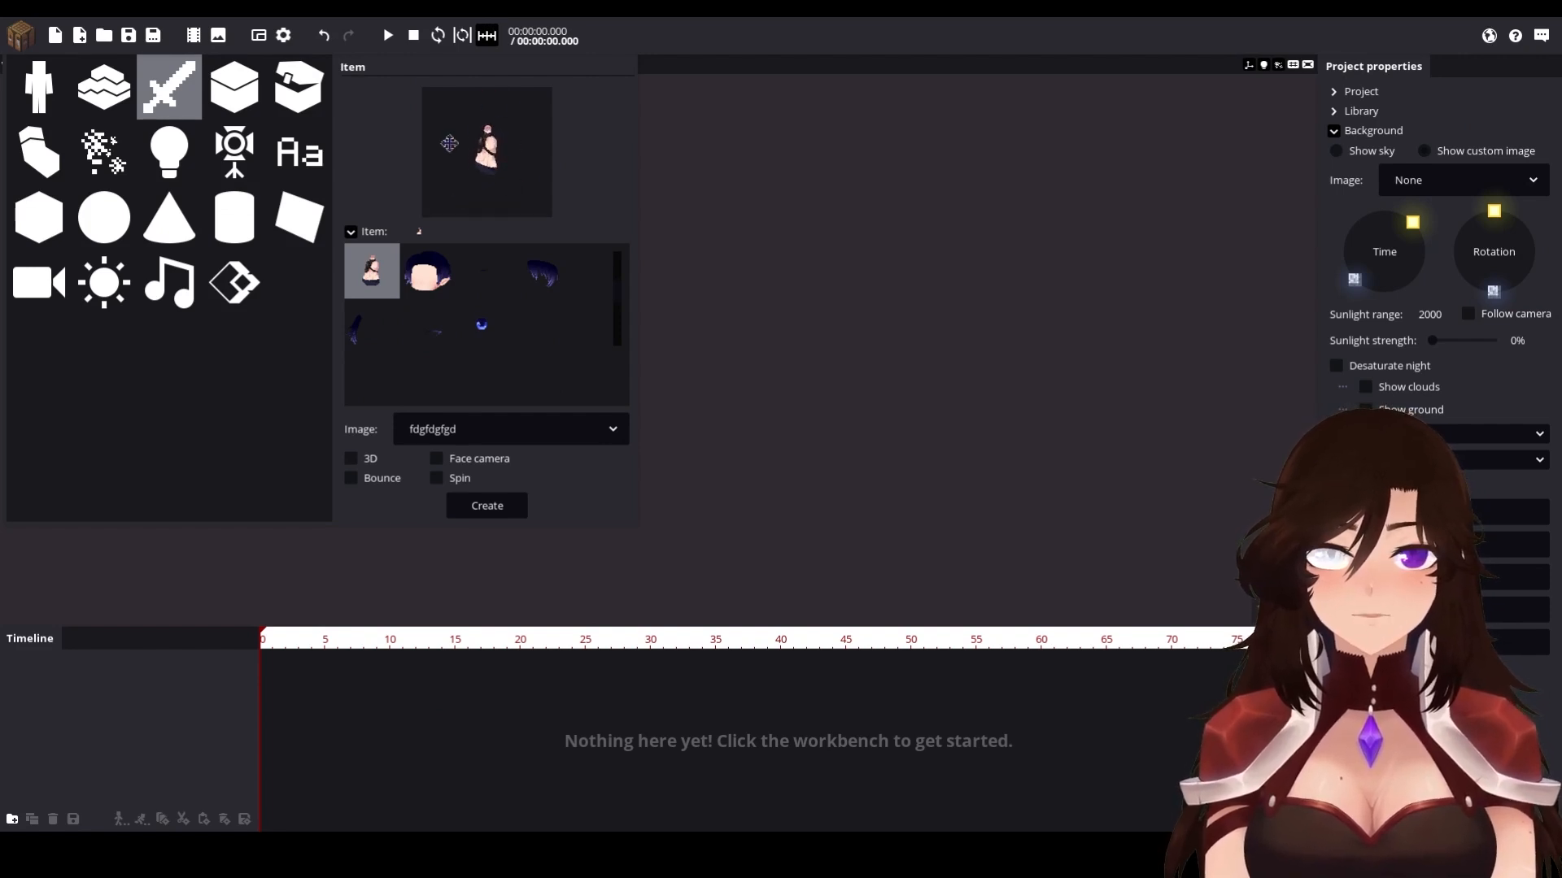
{"action": "left_click", "coordinate": [508, 504]}
Step: Examine the torso item's pixel edges and shading up close in the viewport and select the torso
{"action": "scroll", "coordinate": [643, 453], "scroll_direction": "up", "scroll_amount": 5}
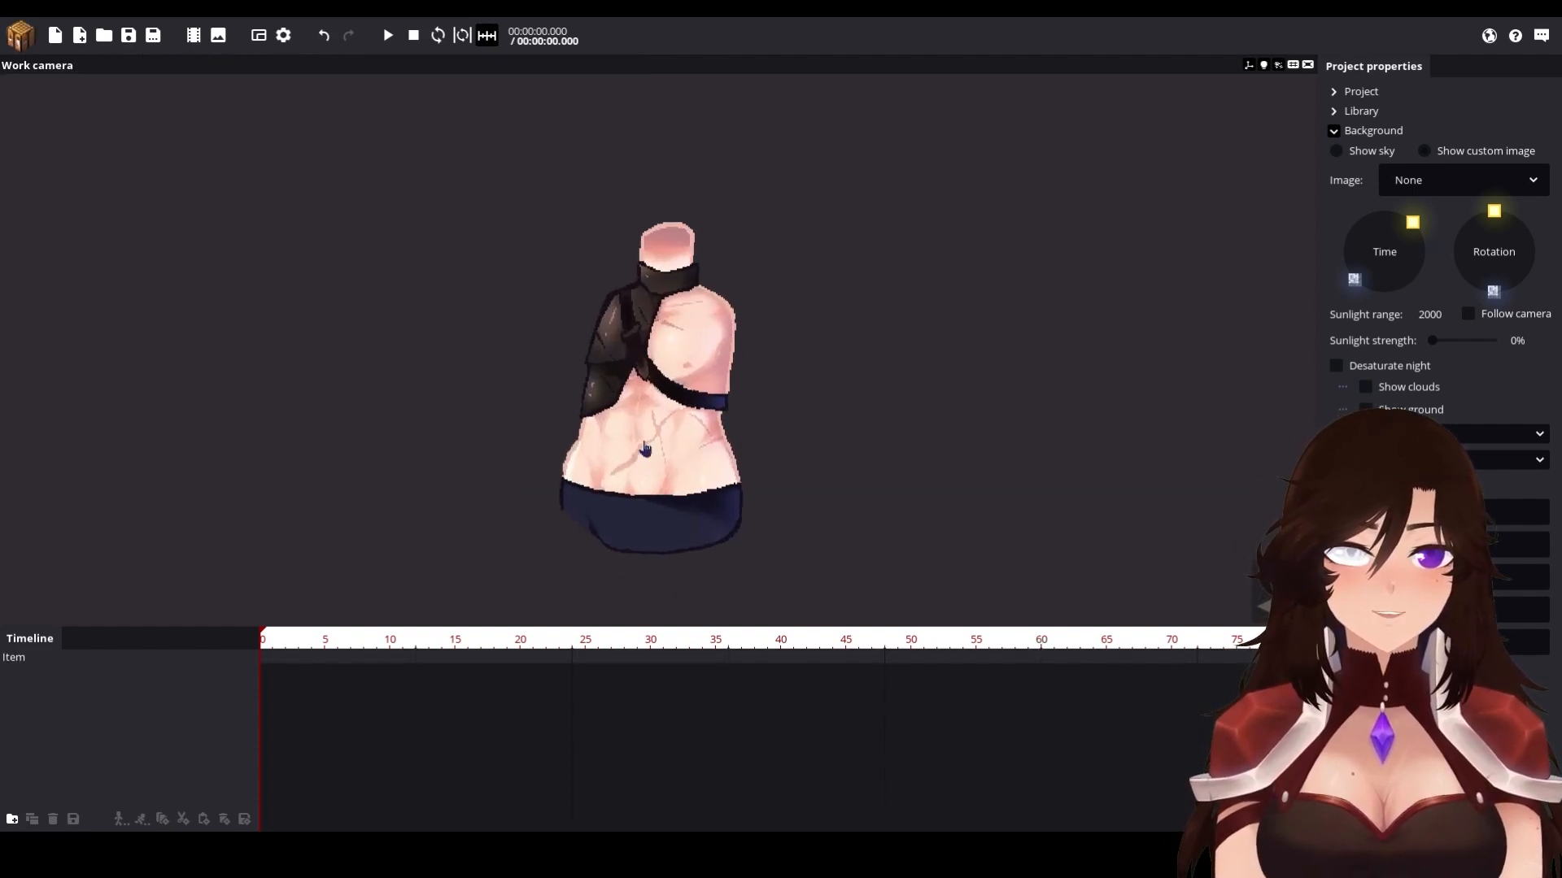
{"action": "scroll", "coordinate": [664, 427], "scroll_direction": "up", "scroll_amount": 10}
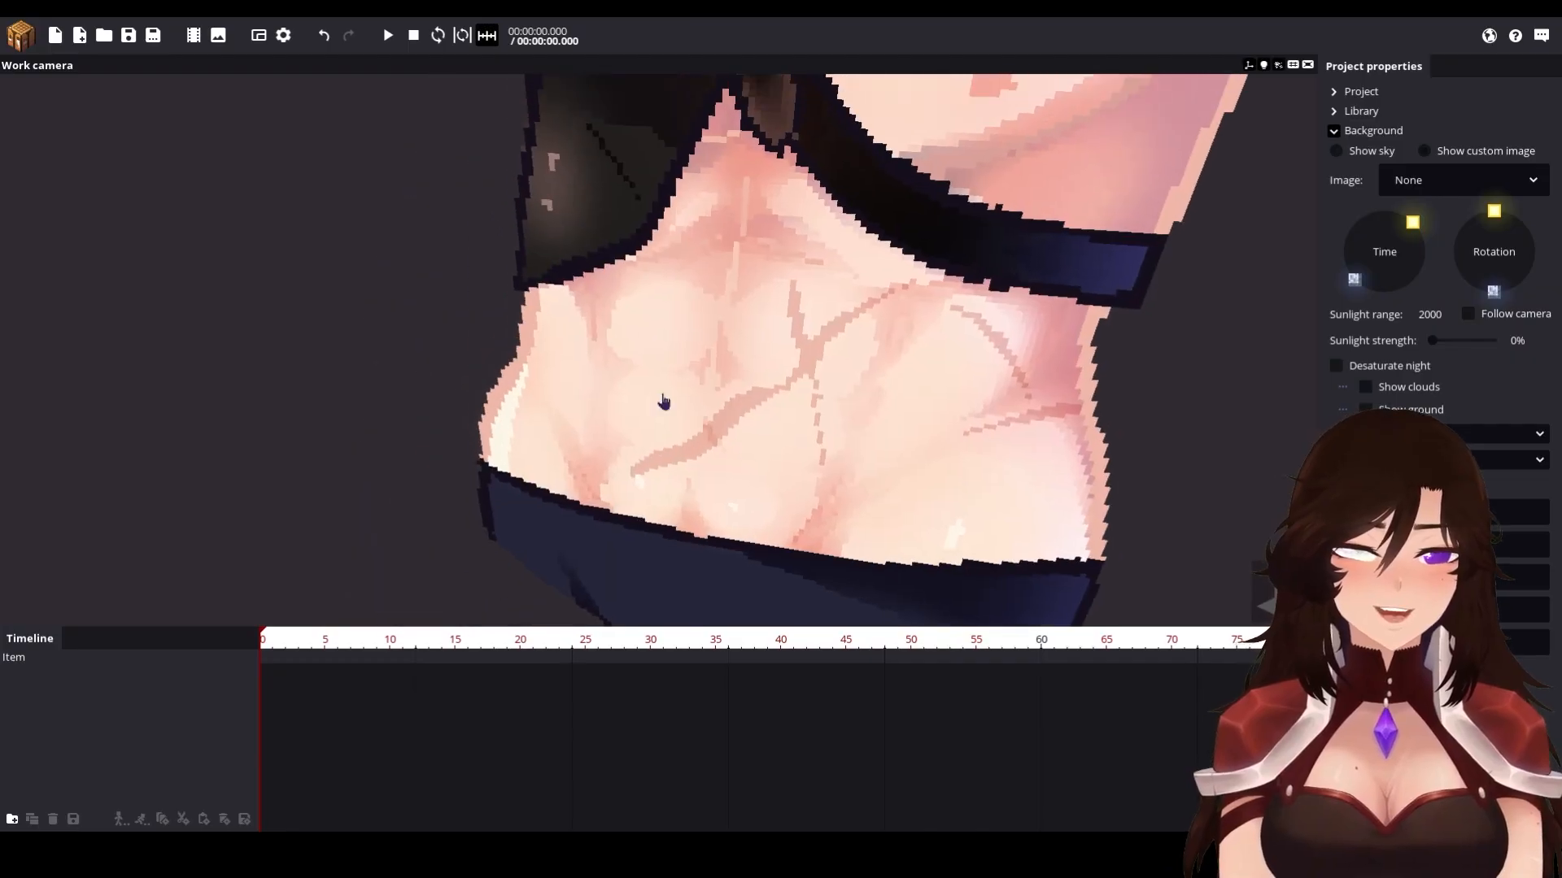
{"action": "middle_click_drag", "start_coordinate": [476, 179], "coordinate": [667, 387]}
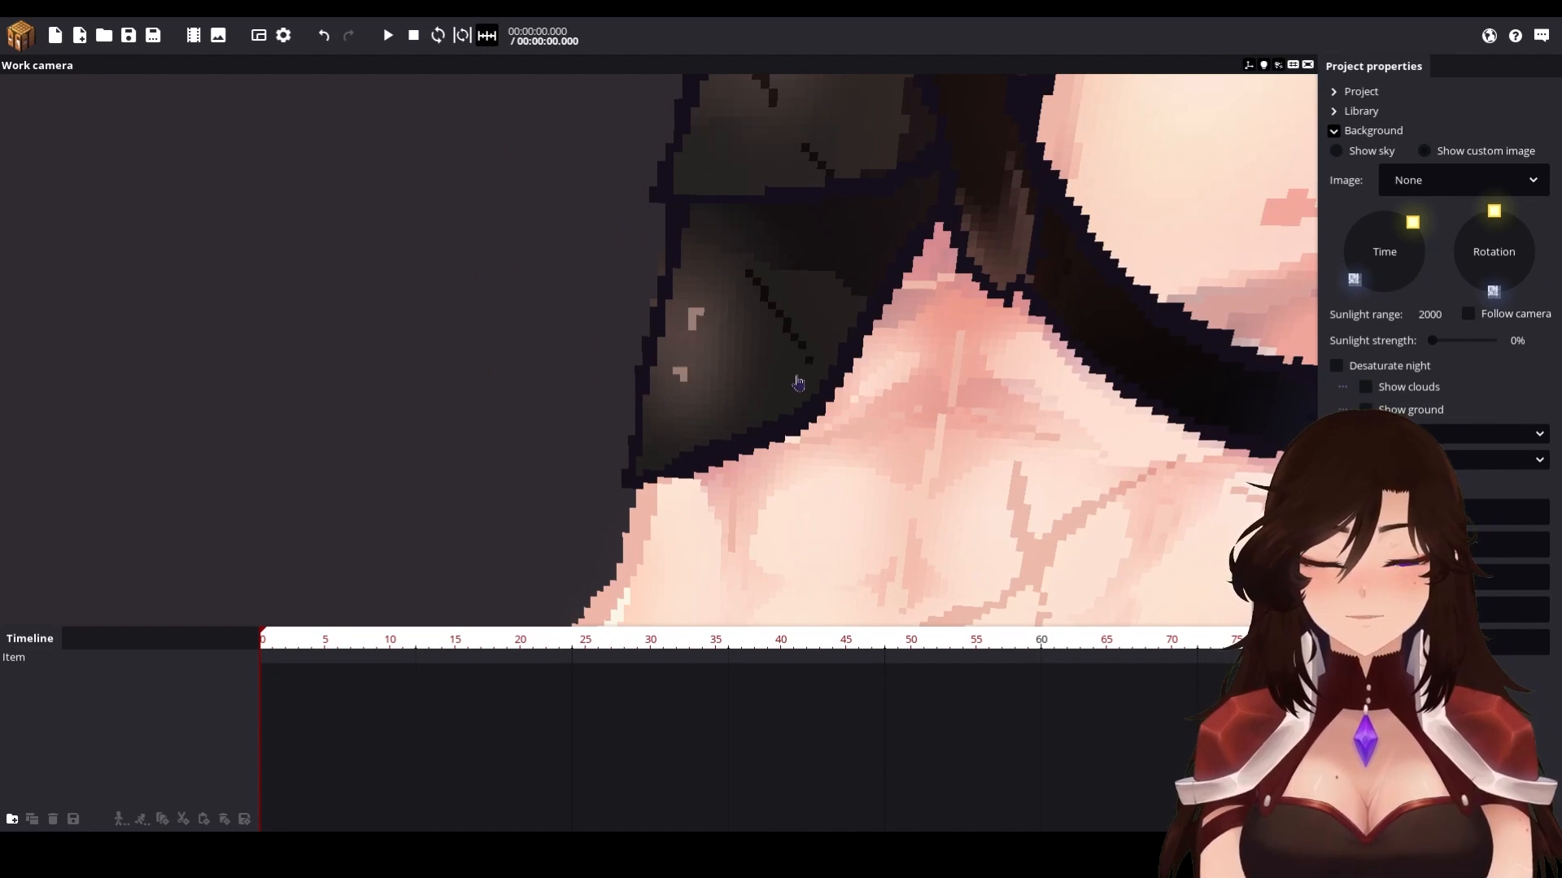
{"action": "scroll", "coordinate": [845, 365], "scroll_direction": "down", "scroll_amount": 3}
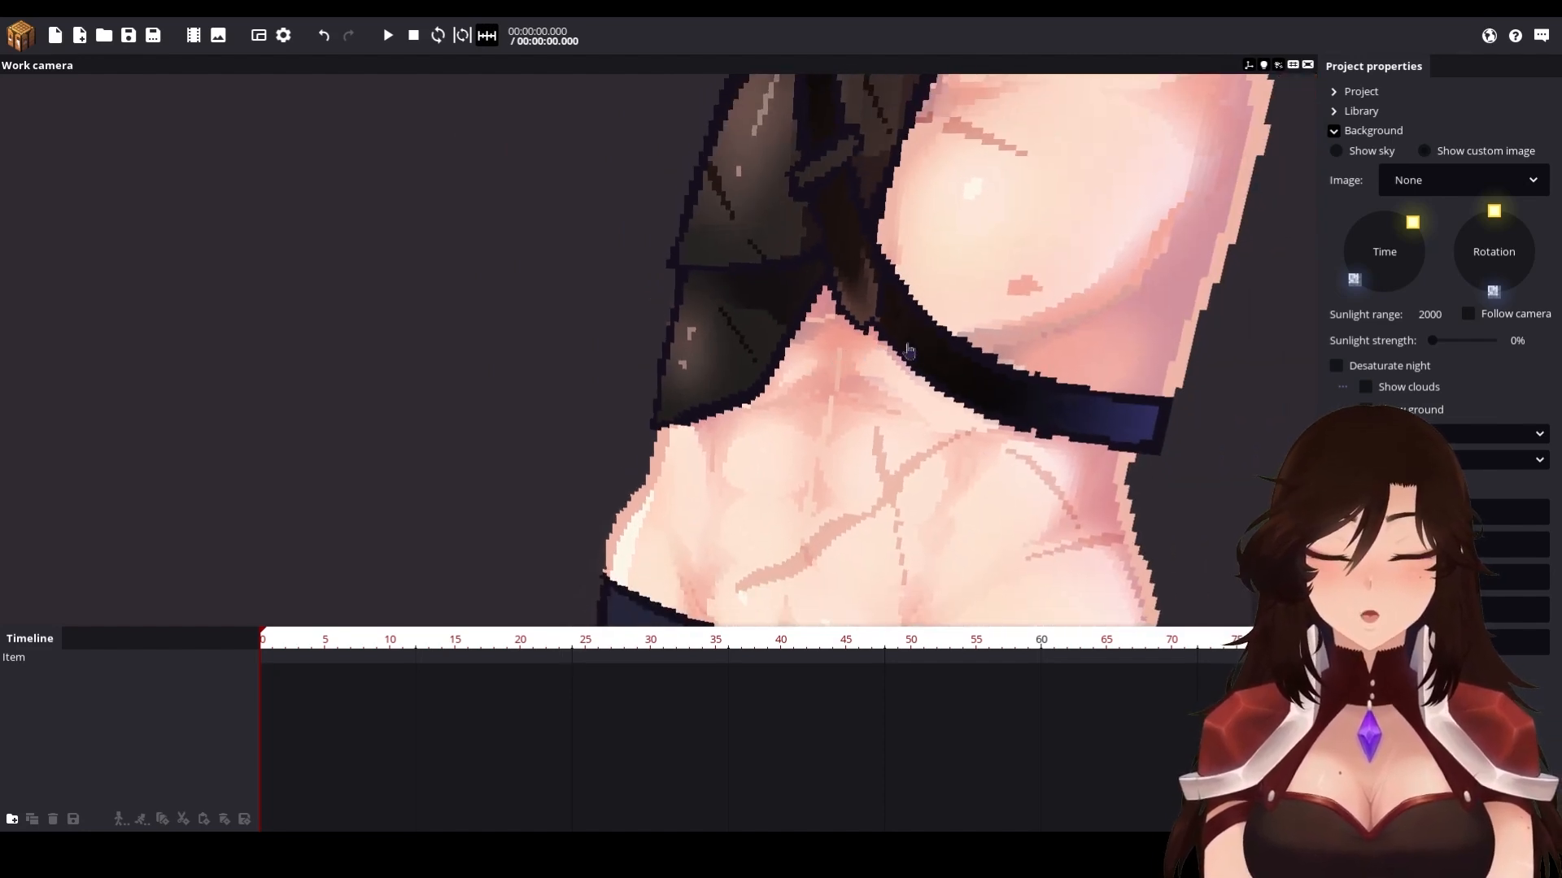
{"action": "mouse_move", "coordinate": [1010, 360]}
{"action": "middle_mouse_down"}
{"action": "mouse_move", "coordinate": [1309, 413]}
{"action": "mouse_move", "coordinate": [1004, 369]}
{"action": "middle_mouse_up"}
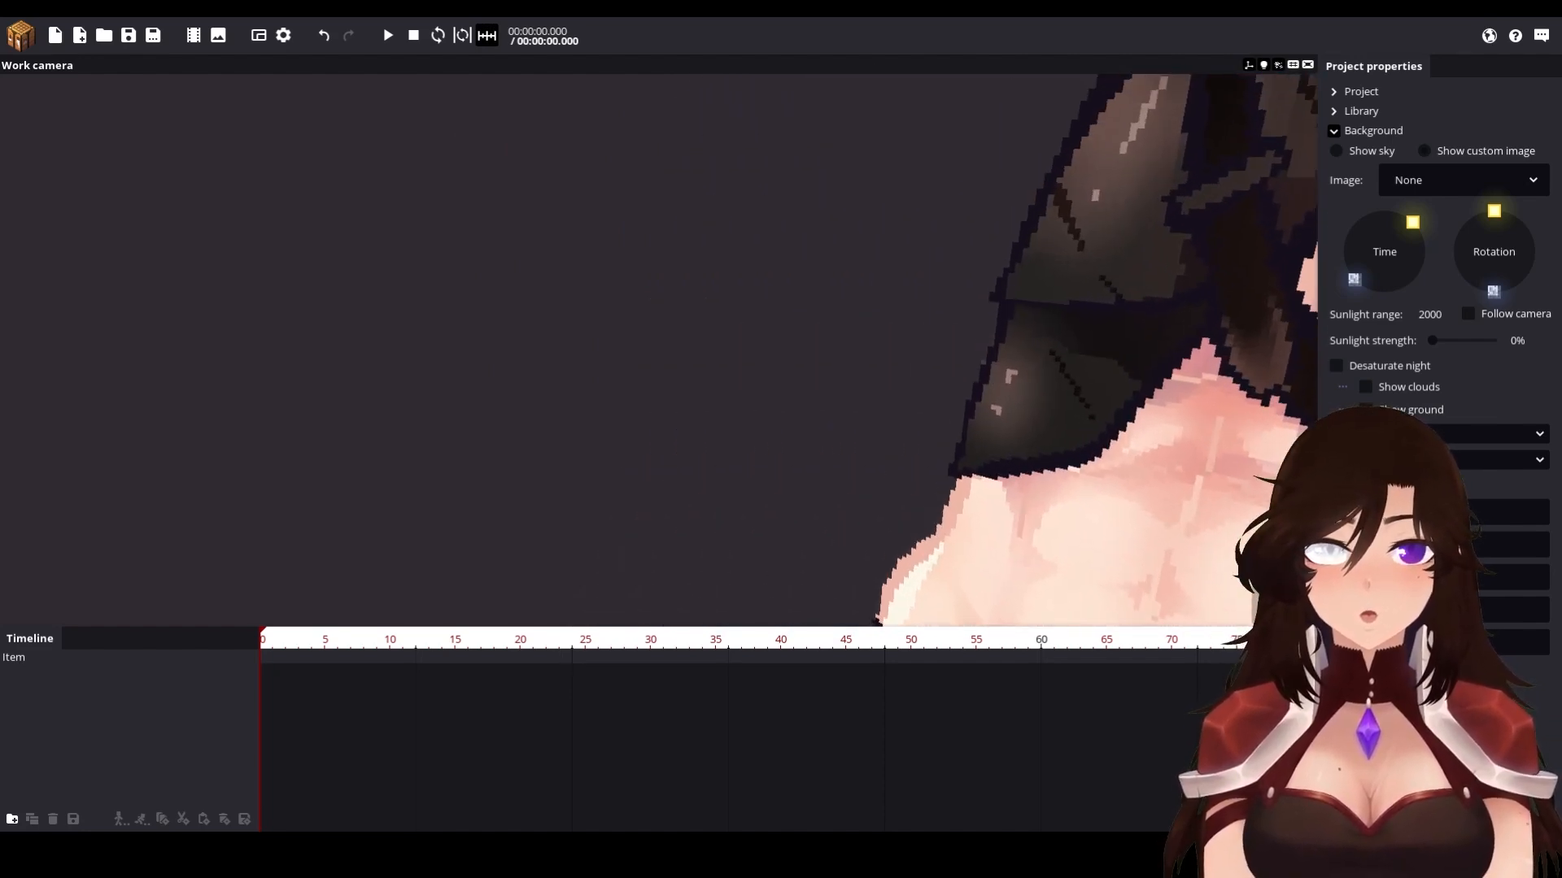
{"action": "scroll", "coordinate": [1003, 371], "scroll_direction": "down", "scroll_amount": 4}
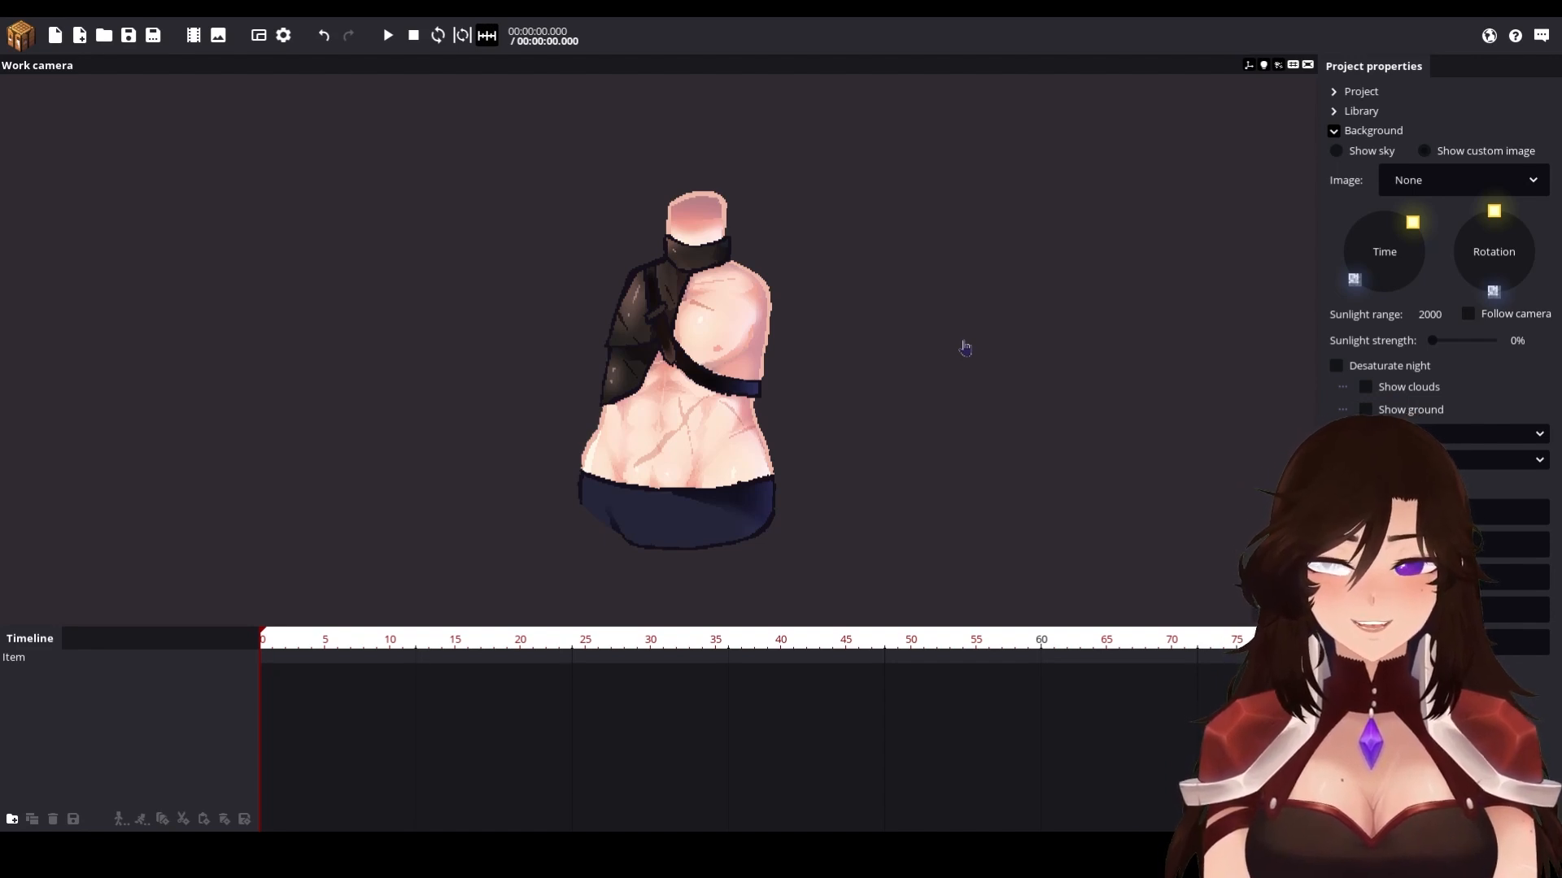
{"action": "left_click", "coordinate": [693, 404]}
{"action": "scroll", "coordinate": [540, 371], "scroll_direction": "up", "scroll_amount": 5}
{"action": "scroll", "coordinate": [540, 371], "scroll_direction": "down", "scroll_amount": 2}
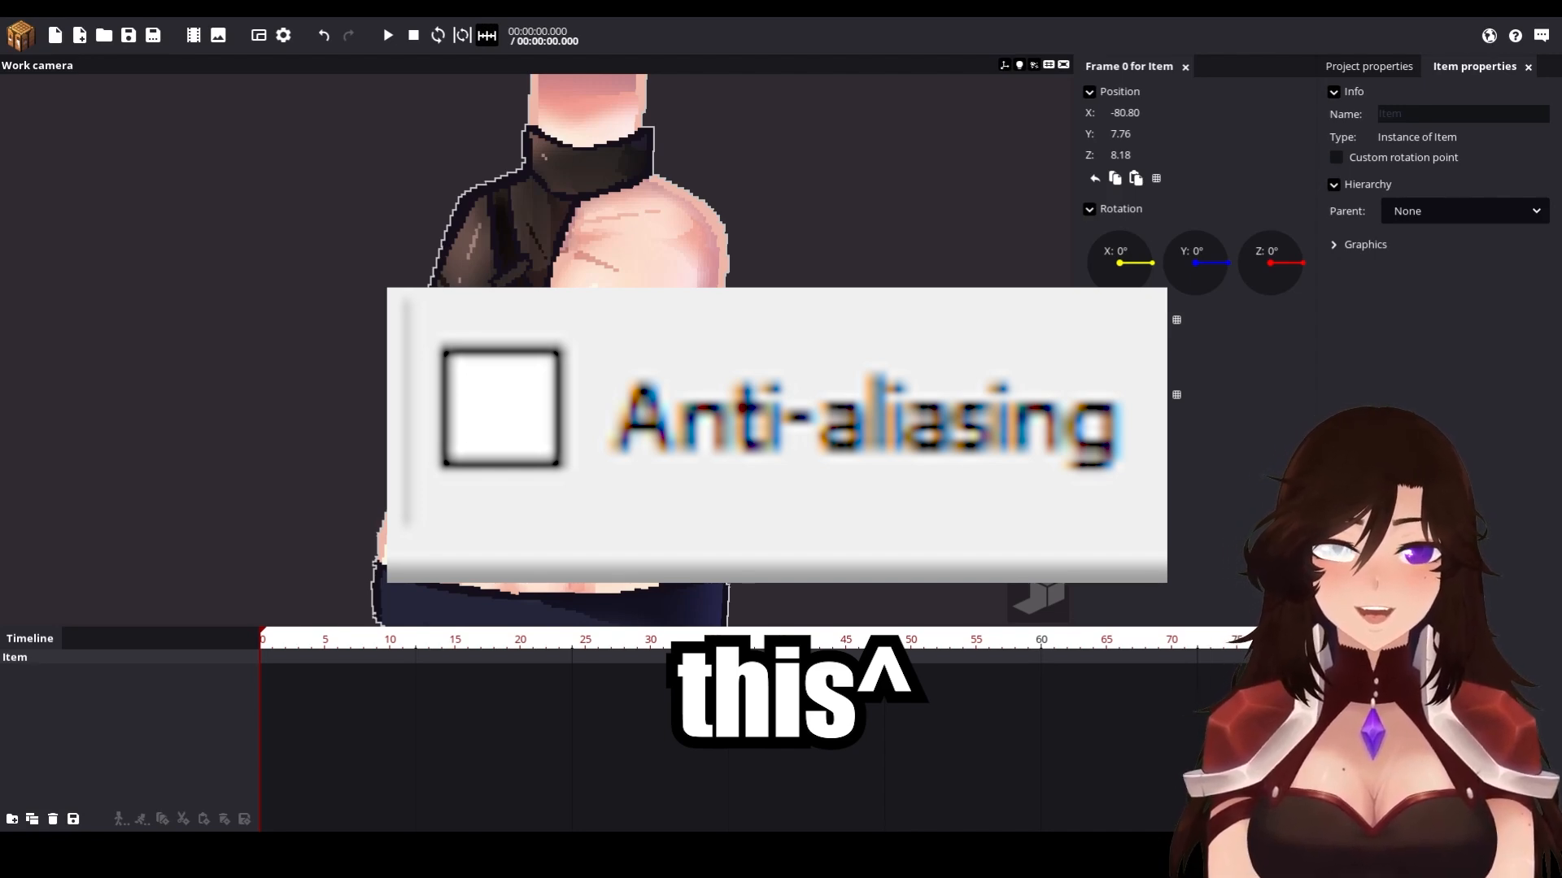
{"action": "middle_click_drag", "start_coordinate": [564, 354], "coordinate": [613, 310]}
{"action": "middle_click_drag", "start_coordinate": [582, 363], "coordinate": [588, 364]}
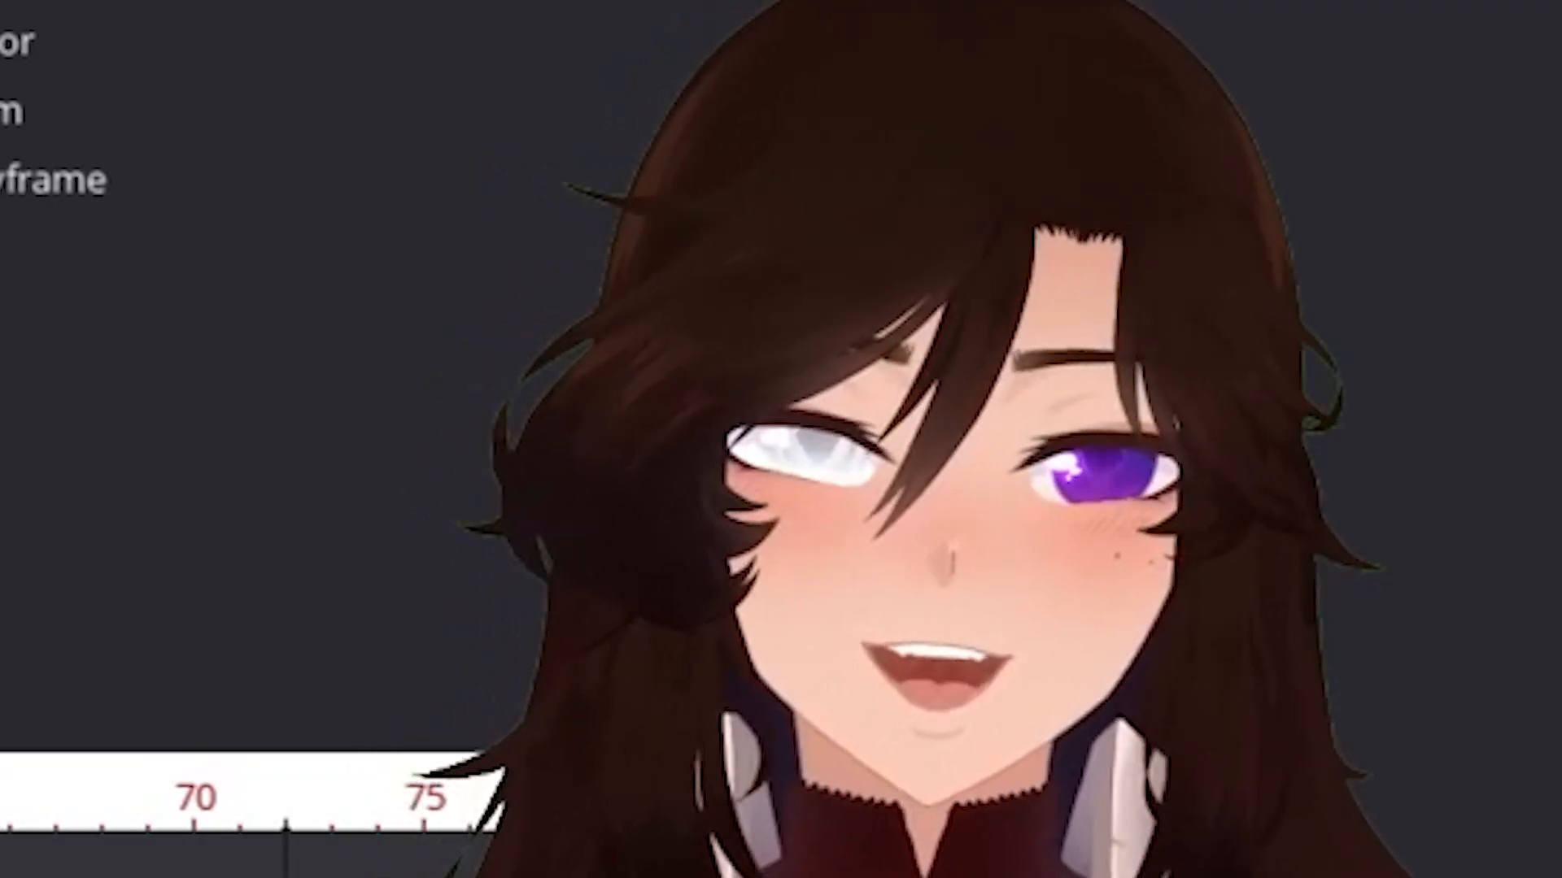
Step: Move the head item in front of the torso, to about Y 2.33 and Z 8.49
{"action": "left_click_drag", "start_coordinate": [675, 356], "coordinate": [609, 352]}
{"action": "scroll", "coordinate": [653, 351], "scroll_direction": "down", "scroll_amount": 3}
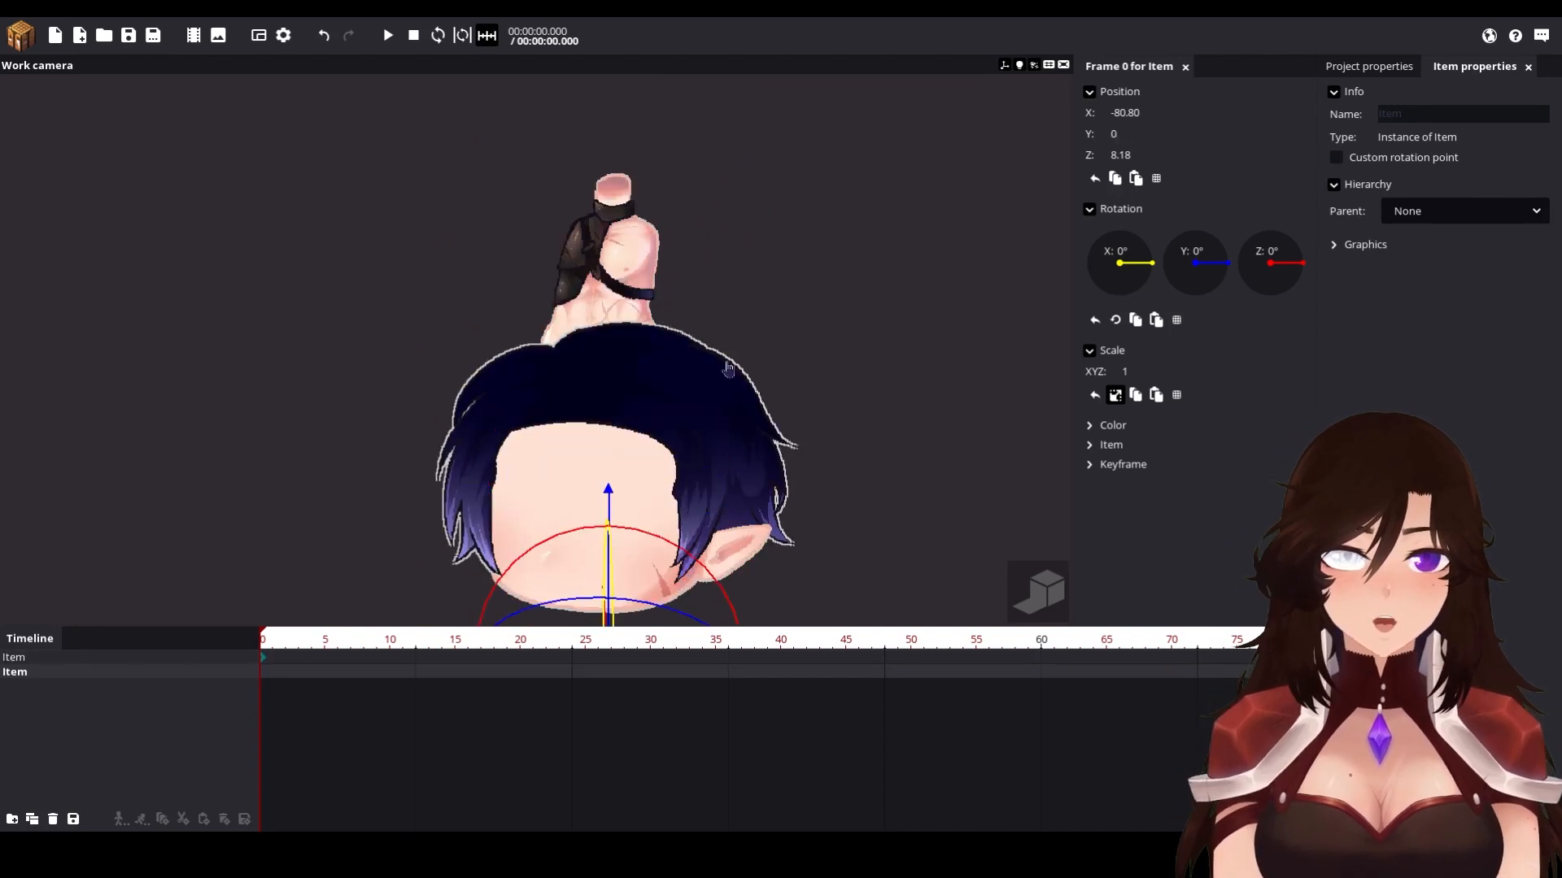
{"action": "left_click_drag", "start_coordinate": [762, 346], "coordinate": [696, 448]}
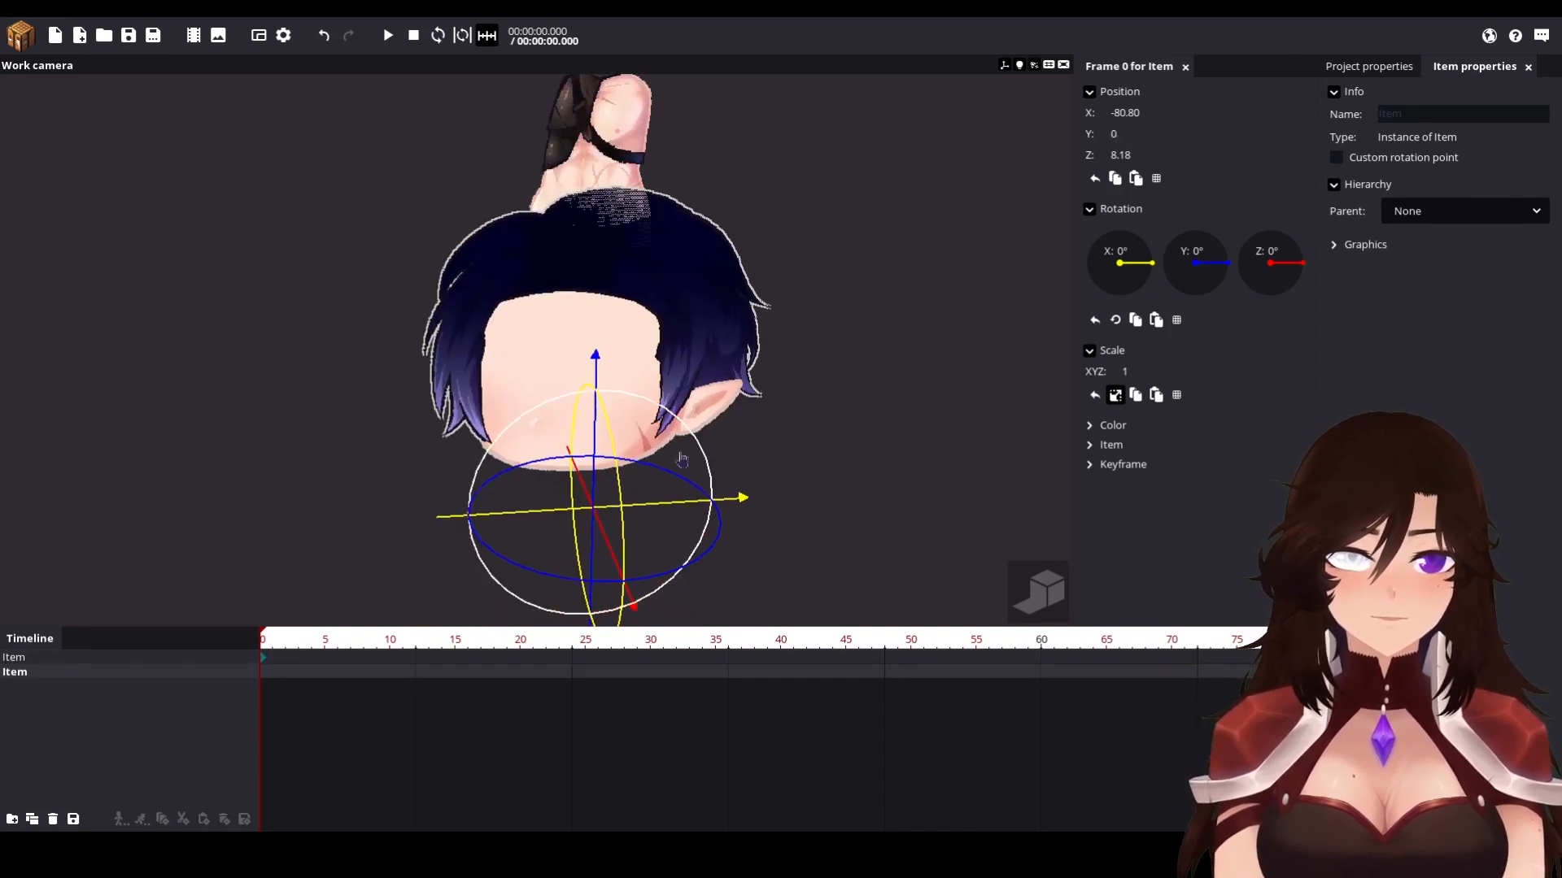
{"action": "left_click_drag", "start_coordinate": [610, 535], "coordinate": [620, 537]}
{"action": "mouse_move", "coordinate": [467, 322]}
{"action": "left_mouse_down"}
{"action": "mouse_move", "coordinate": [537, 329]}
{"action": "mouse_move", "coordinate": [468, 322]}
{"action": "left_mouse_up"}
{"action": "left_click_drag", "start_coordinate": [476, 256], "coordinate": [559, 264]}
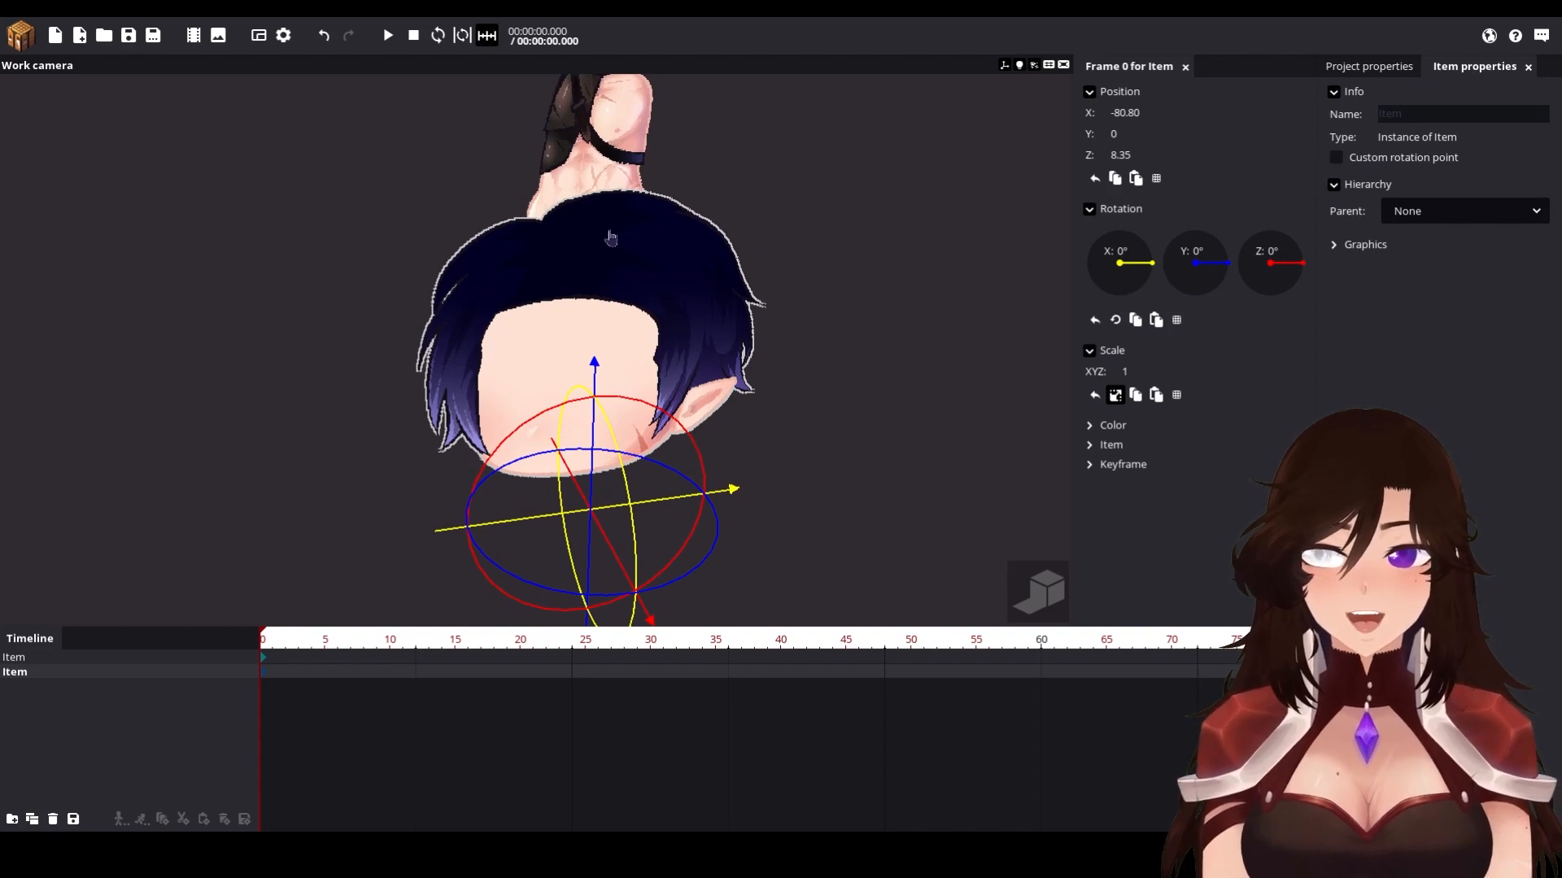
{"action": "left_click_drag", "start_coordinate": [605, 530], "coordinate": [617, 533]}
{"action": "left_click_drag", "start_coordinate": [594, 437], "coordinate": [596, 391]}
{"action": "mouse_move", "coordinate": [737, 294]}
{"action": "right_mouse_down"}
{"action": "mouse_move", "coordinate": [742, 248]}
{"action": "mouse_move", "coordinate": [737, 294]}
{"action": "right_mouse_up"}
{"action": "key", "text": "w"}
{"action": "left_click_drag", "start_coordinate": [731, 300], "coordinate": [738, 336]}
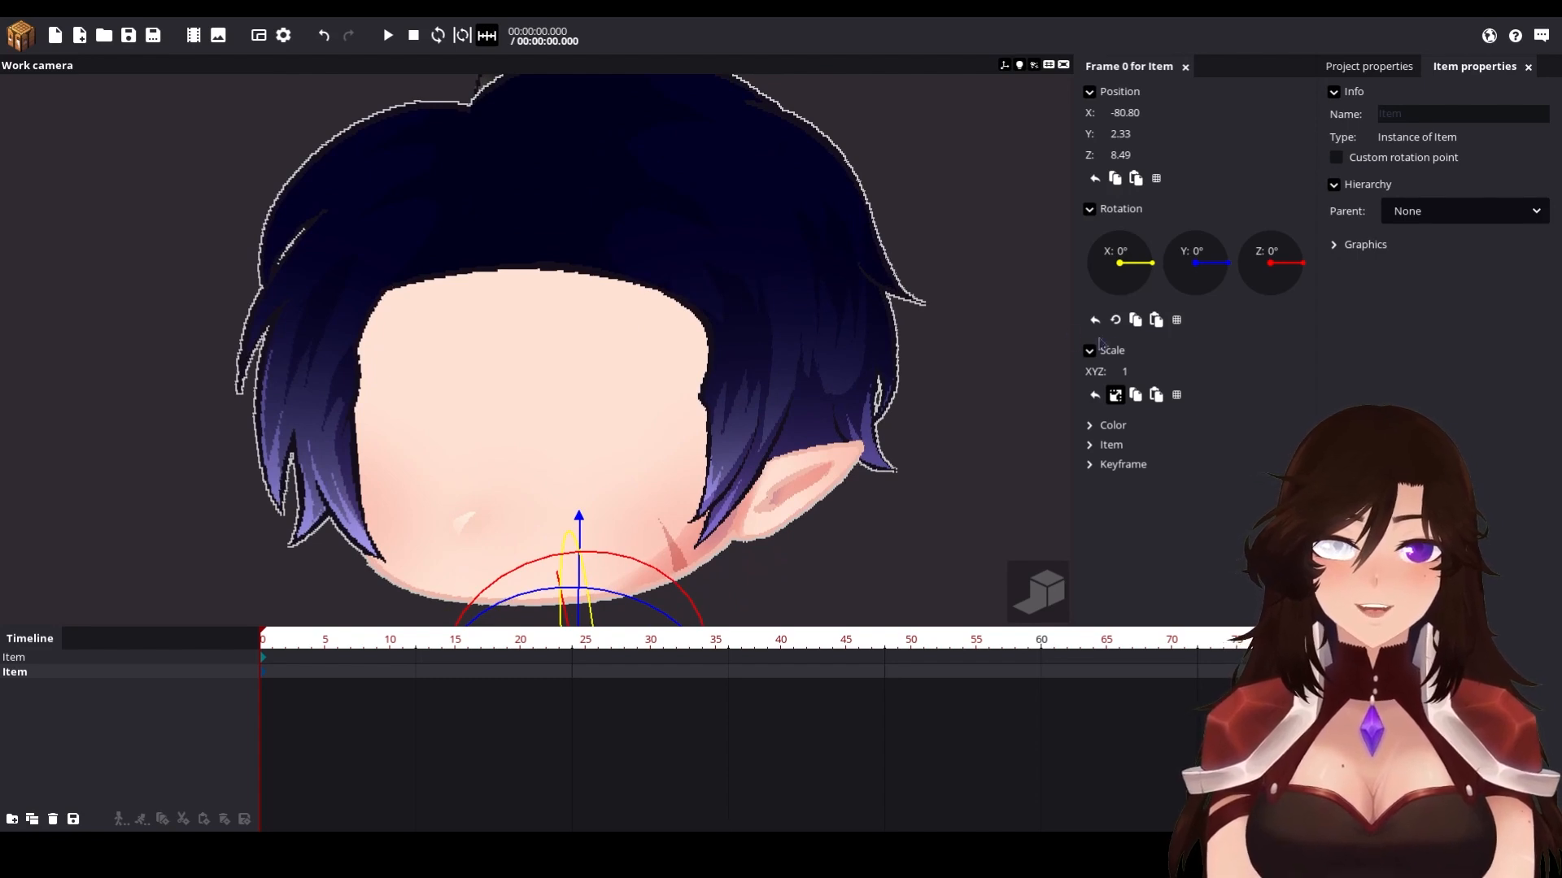
Step: Set the head item's alpha to 17% and shift it slightly down to Z 8.41
{"action": "left_click", "coordinate": [1112, 426]}
{"action": "left_click", "coordinate": [1175, 452]}
{"action": "left_click_drag", "start_coordinate": [1176, 461], "coordinate": [1152, 461]}
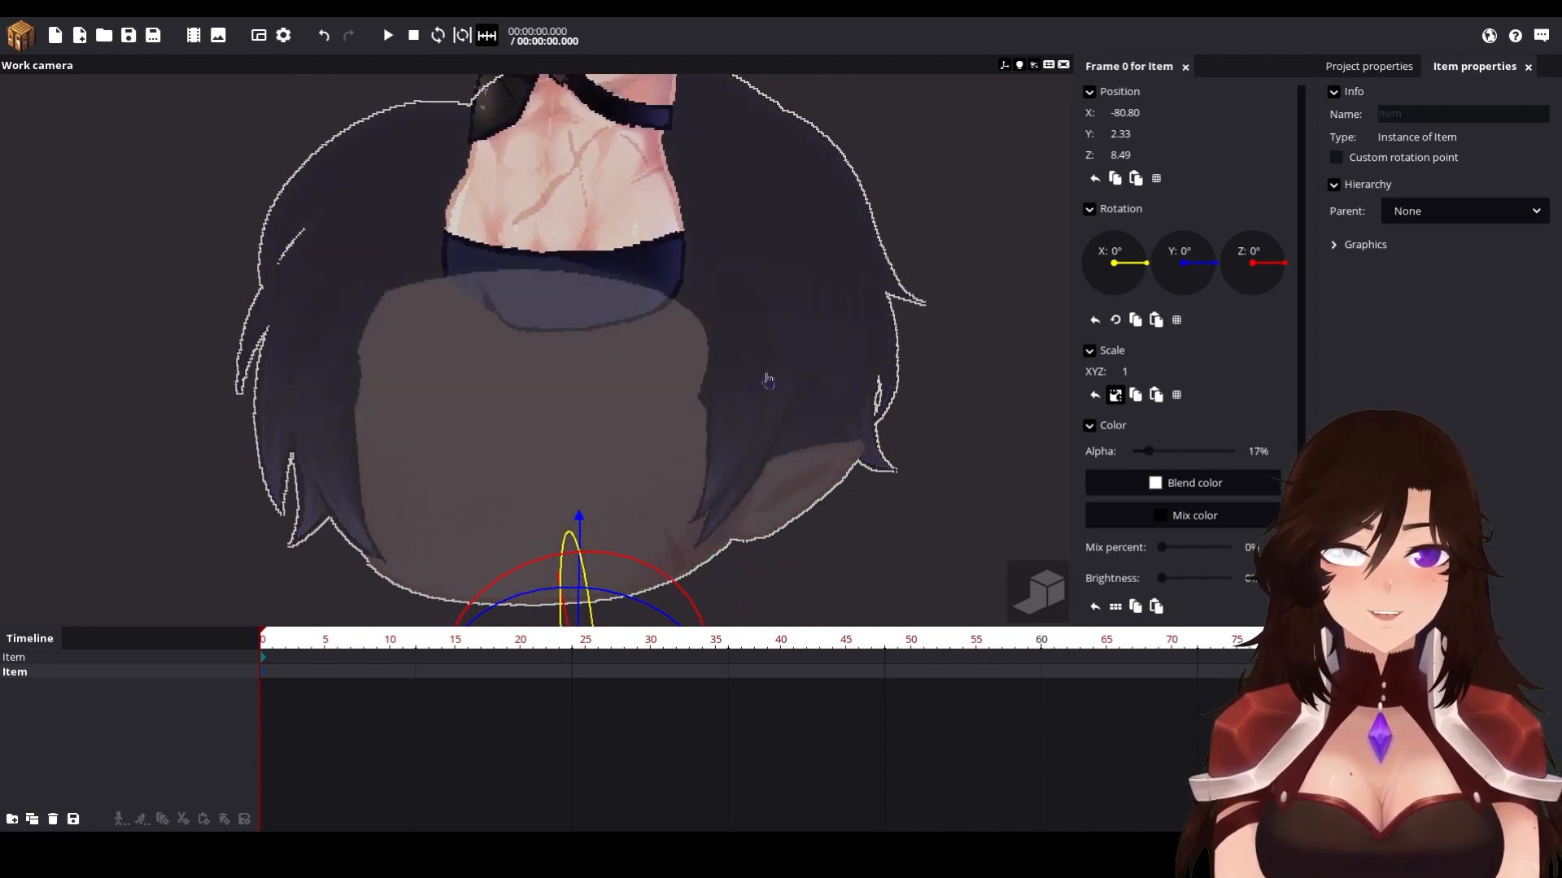
{"action": "scroll", "coordinate": [767, 380], "scroll_direction": "down", "scroll_amount": 3}
{"action": "middle_click_drag", "start_coordinate": [592, 600], "coordinate": [597, 578]}
{"action": "left_click_drag", "start_coordinate": [590, 615], "coordinate": [594, 611]}
Step: Set the torso item's render depth to 4 in its graphics properties and check the overlap with the head
{"action": "left_click", "coordinate": [591, 184]}
{"action": "left_click", "coordinate": [1360, 246]}
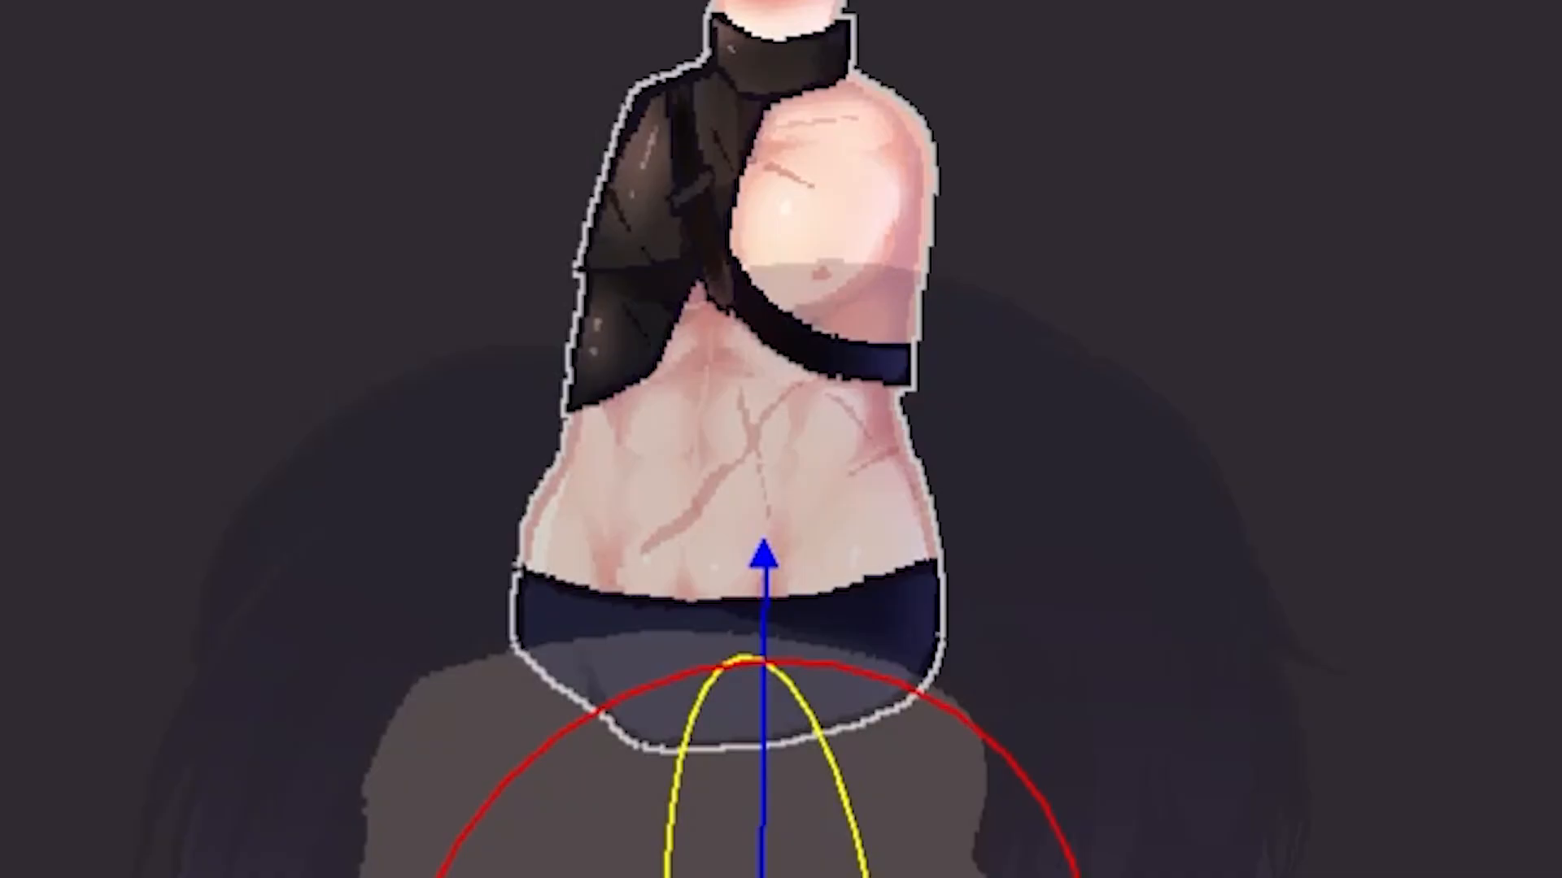
{"action": "left_click_drag", "start_coordinate": [1468, 346], "coordinate": [1502, 344]}
{"action": "left_click", "coordinate": [968, 422]}
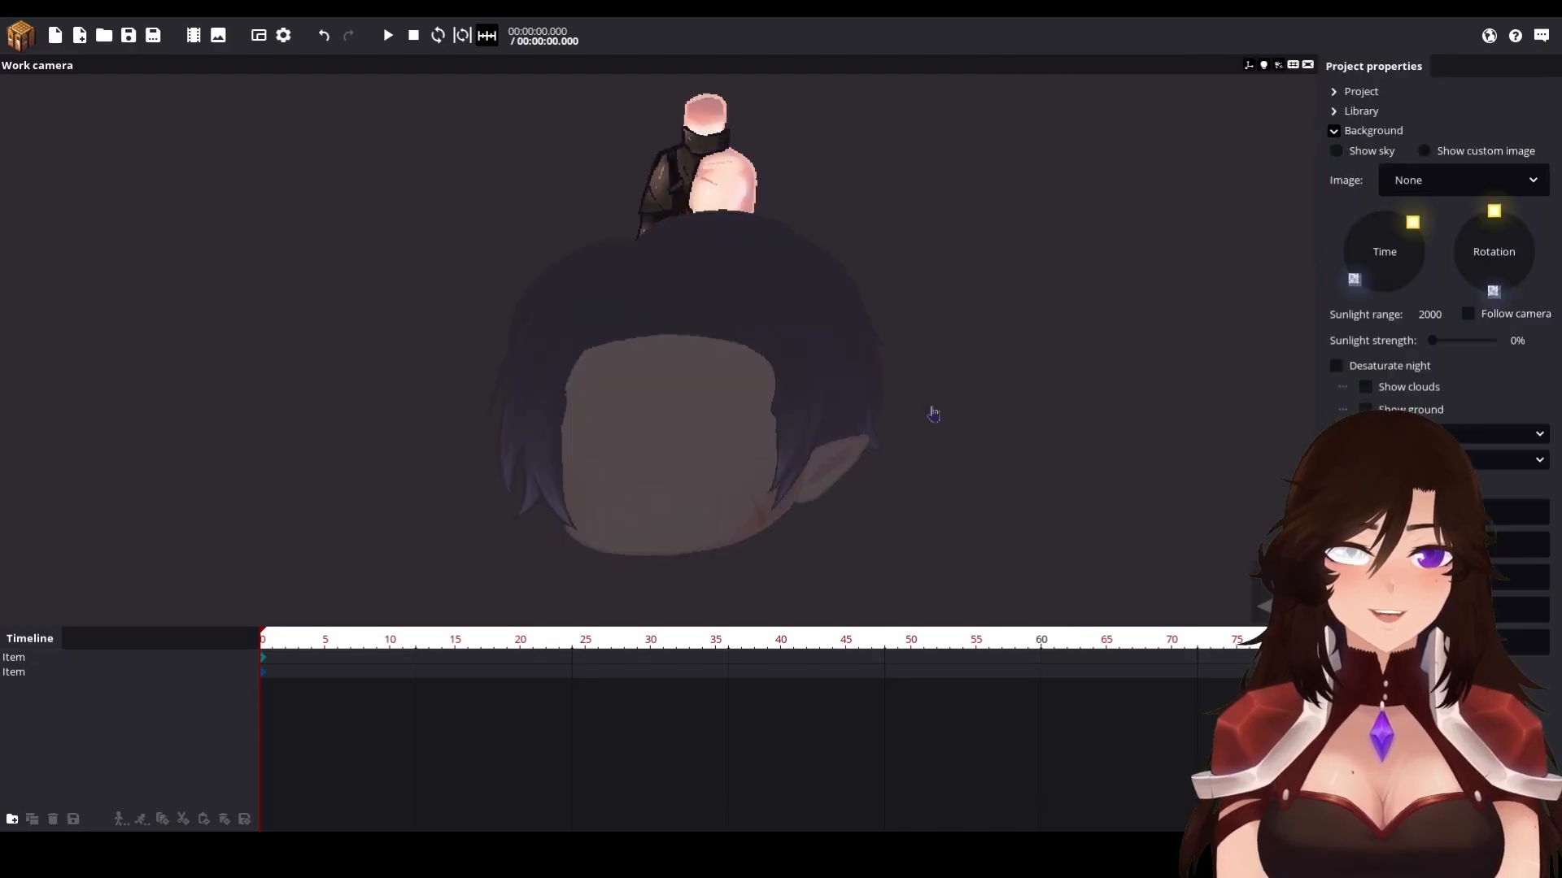
{"action": "scroll", "coordinate": [968, 421], "scroll_direction": "up", "scroll_amount": 1}
{"action": "scroll", "coordinate": [846, 370], "scroll_direction": "up", "scroll_amount": 1}
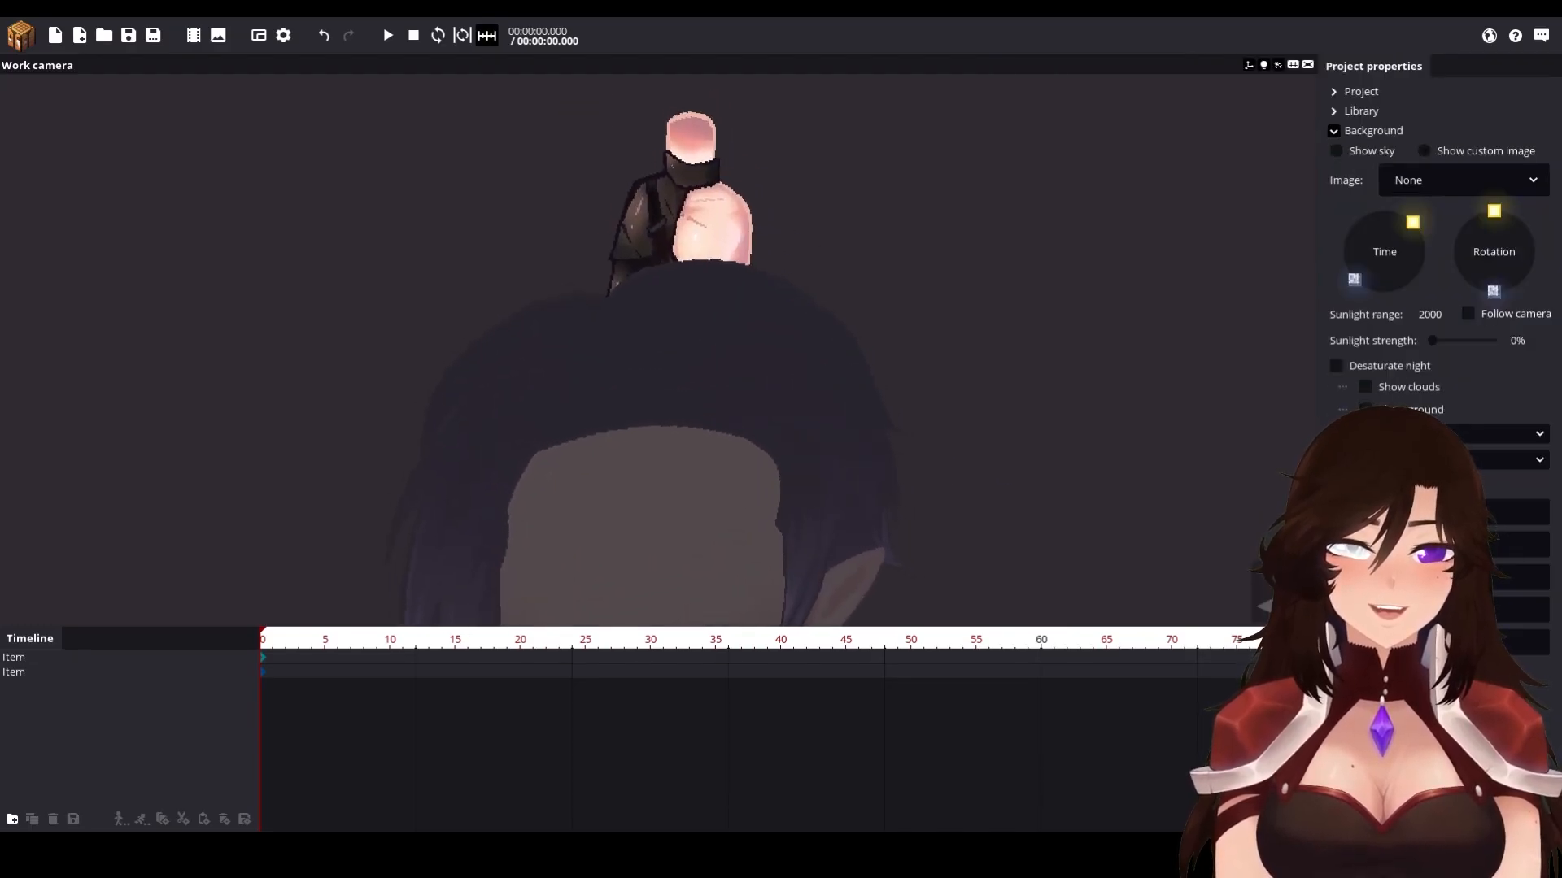
{"action": "left_click_drag", "start_coordinate": [663, 362], "coordinate": [25, 377]}
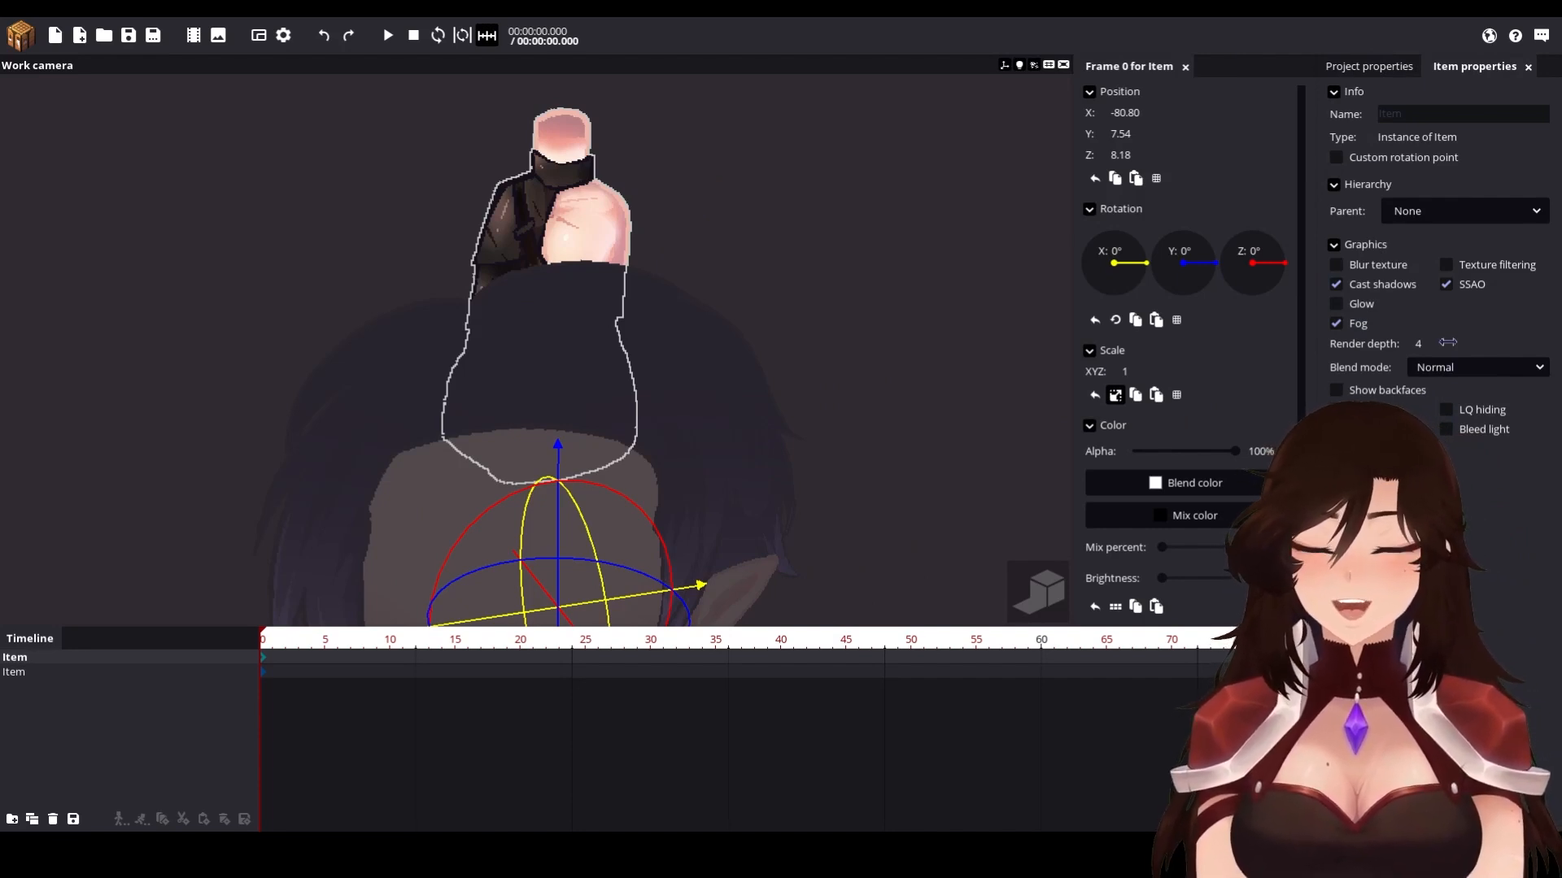
{"action": "left_click_drag", "start_coordinate": [541, 319], "coordinate": [521, 306]}
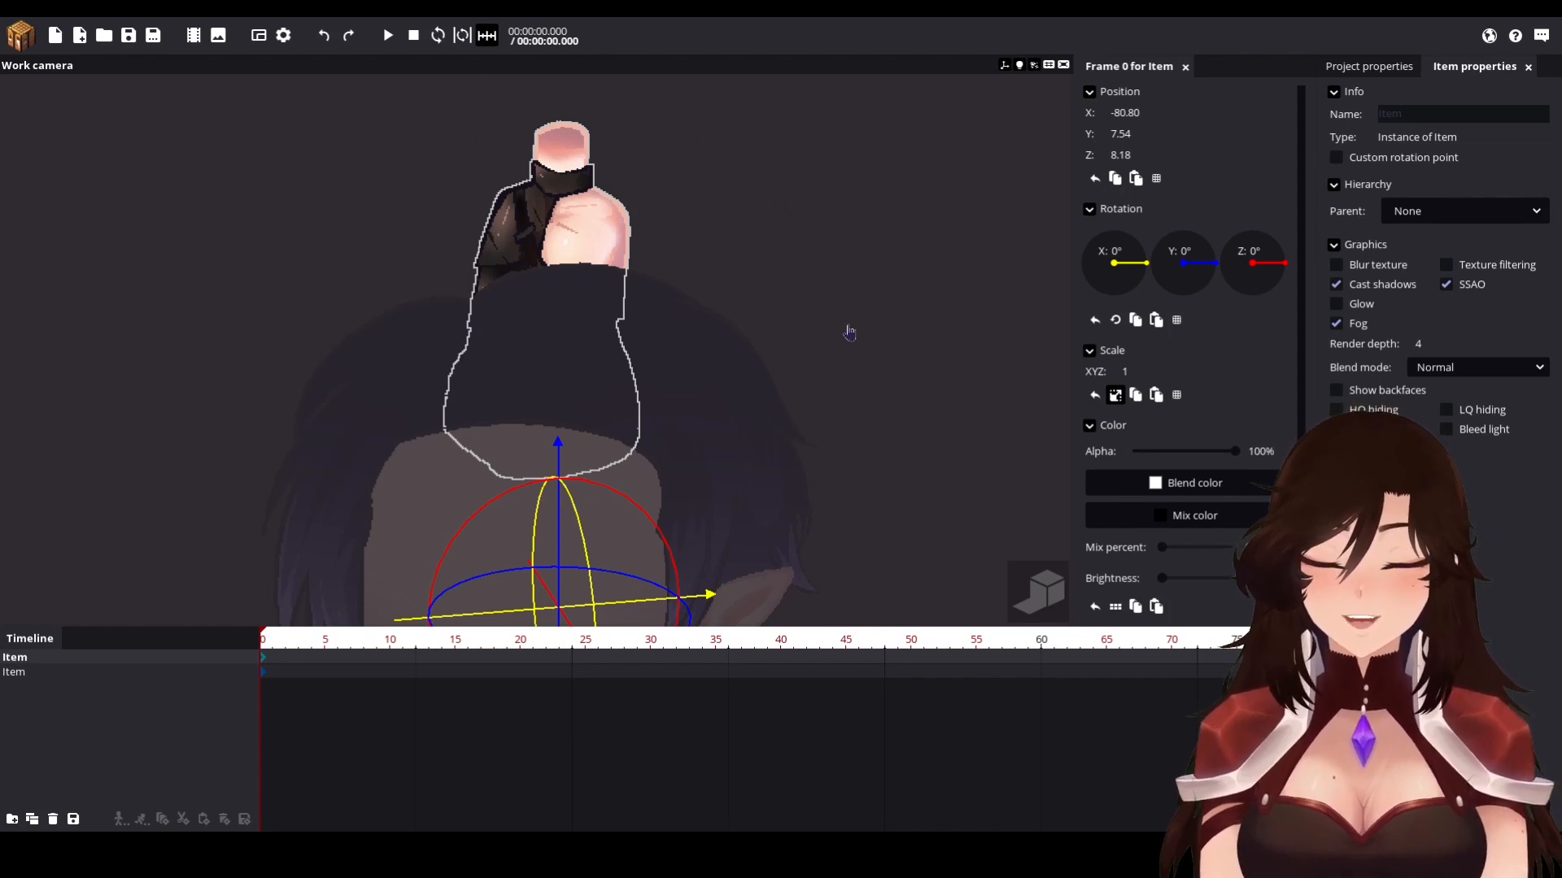
Step: Set the head item's render depth to 11 and check how the torso shows through it
{"action": "left_click", "coordinate": [639, 336]}
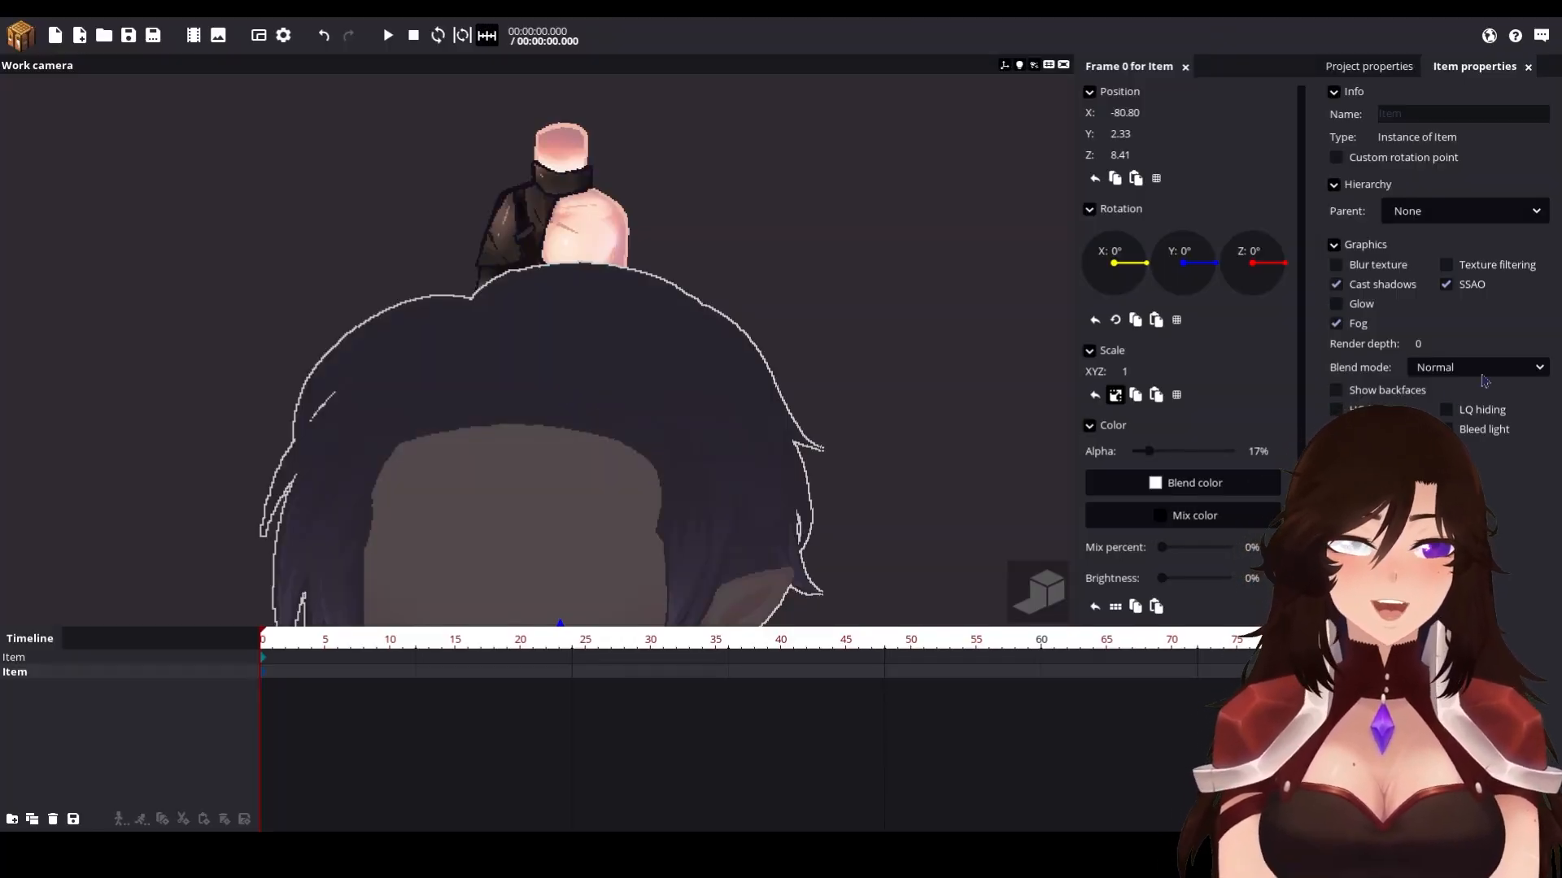
{"action": "left_click_drag", "start_coordinate": [1433, 347], "coordinate": [1517, 345]}
{"action": "left_click_drag", "start_coordinate": [538, 531], "coordinate": [540, 528]}
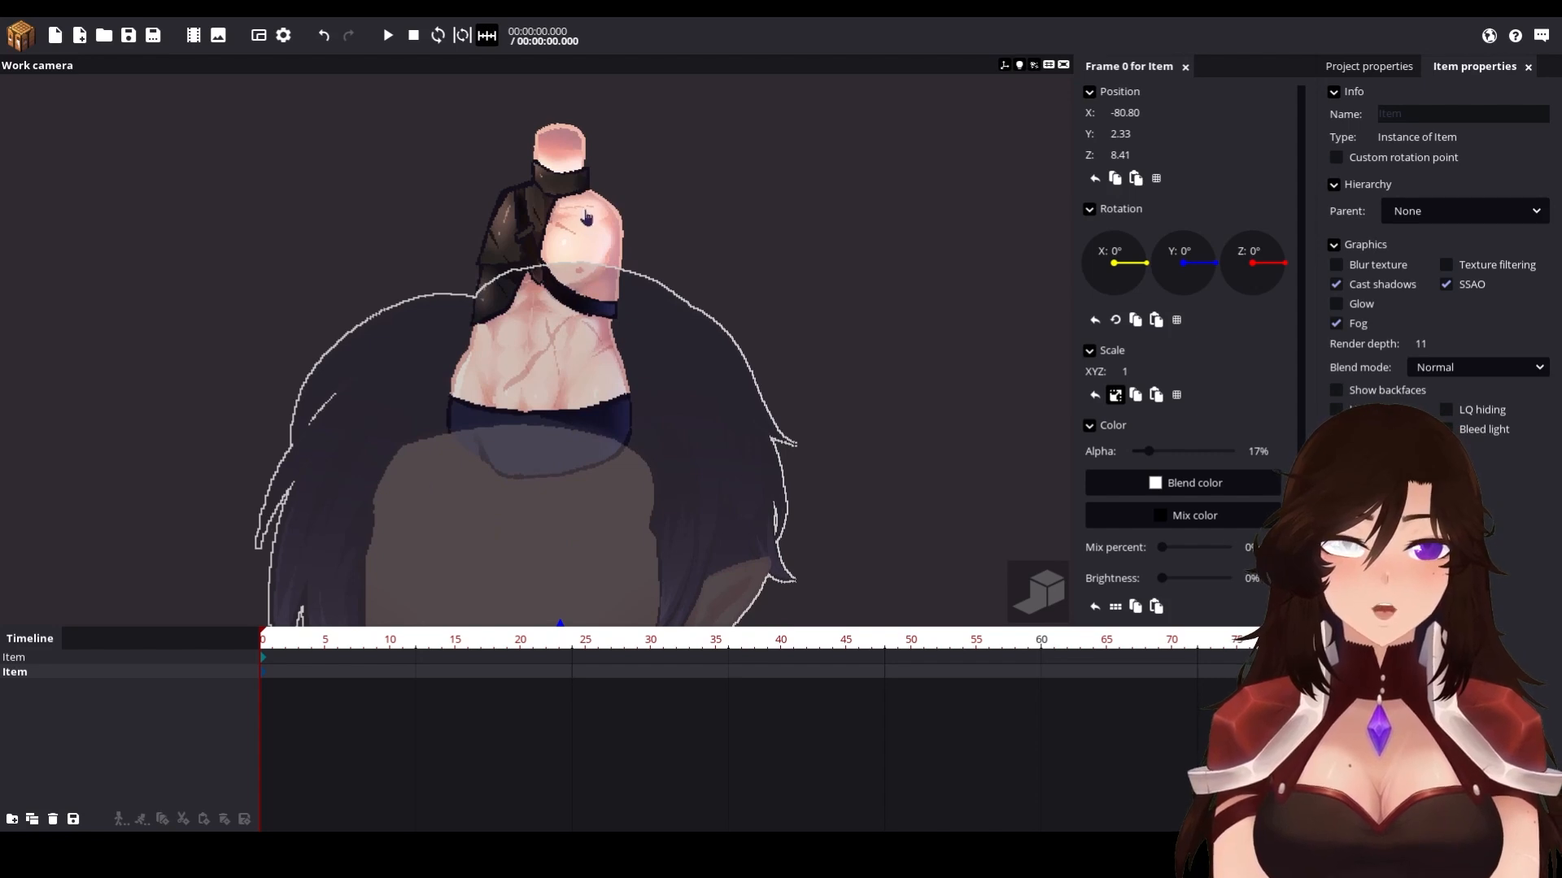
{"action": "left_click", "coordinate": [701, 459]}
{"action": "left_click", "coordinate": [679, 488]}
{"action": "right_click_drag", "start_coordinate": [568, 518], "coordinate": [571, 559]}
{"action": "left_click_drag", "start_coordinate": [579, 377], "coordinate": [484, 396]}
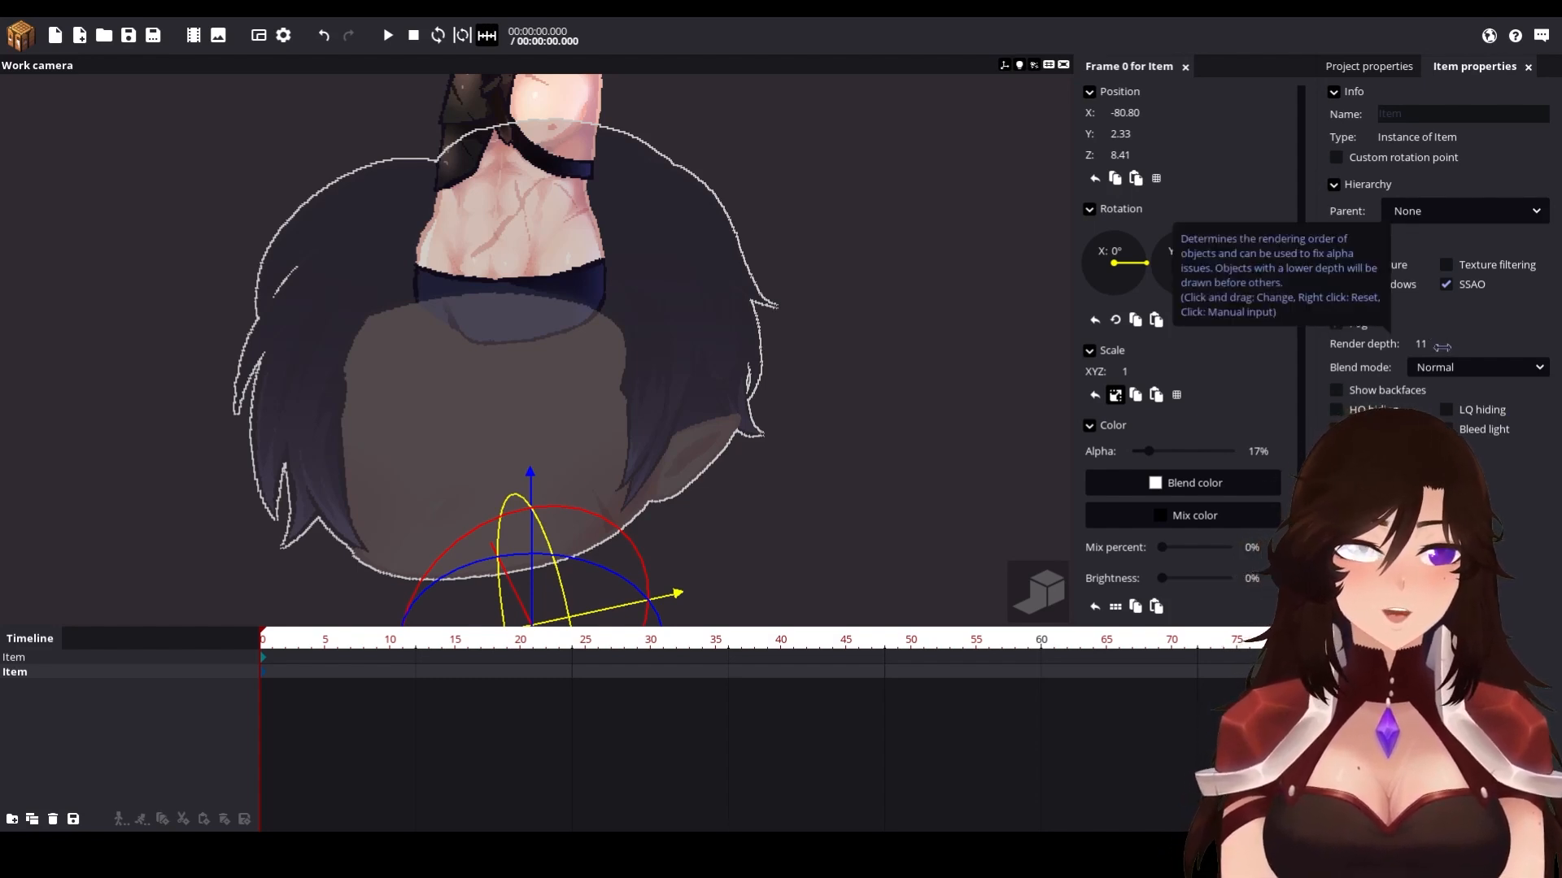
Step: Try a render depth of 27 on the head item and undo that change
{"action": "left_click_drag", "start_coordinate": [1435, 345], "coordinate": [1555, 333]}
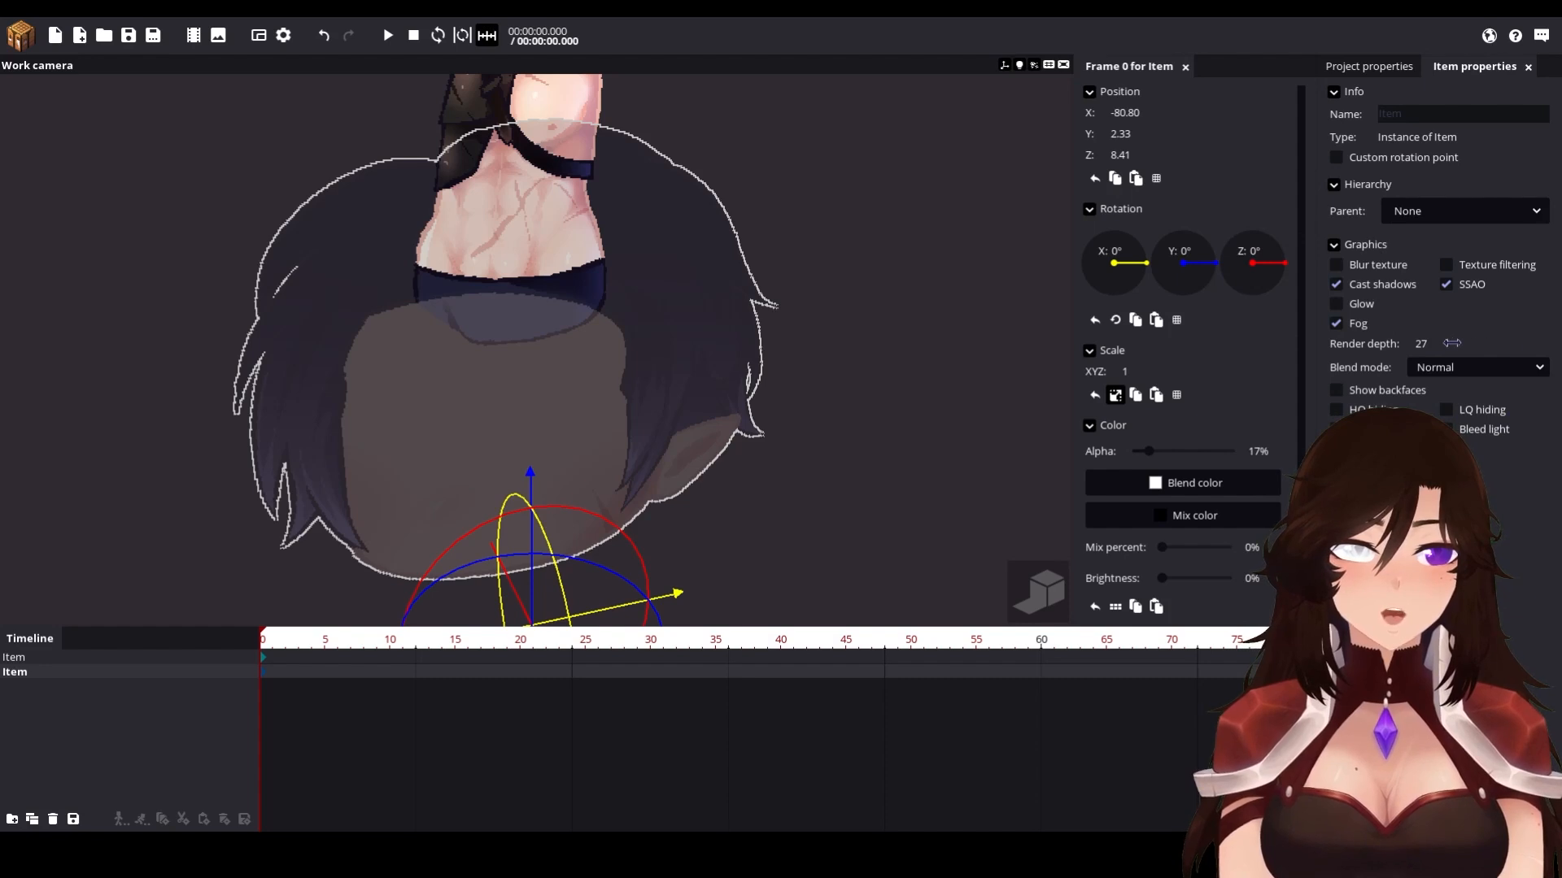
{"action": "key", "text": "ctrl+z"}
{"action": "key", "text": "ctrl+z"}
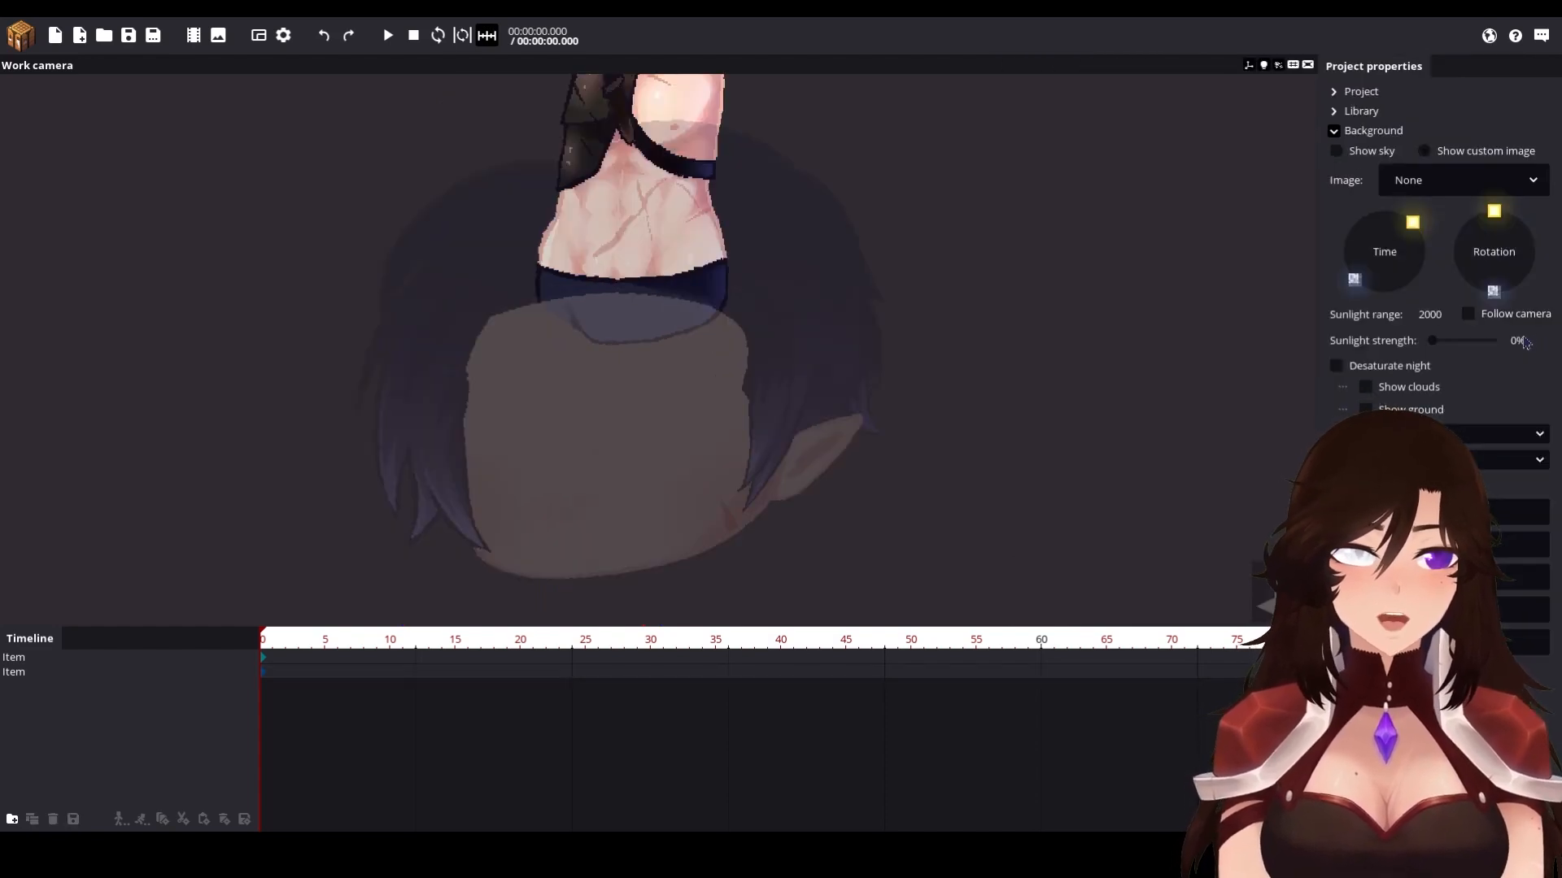
{"action": "key", "text": "ctrl+y"}
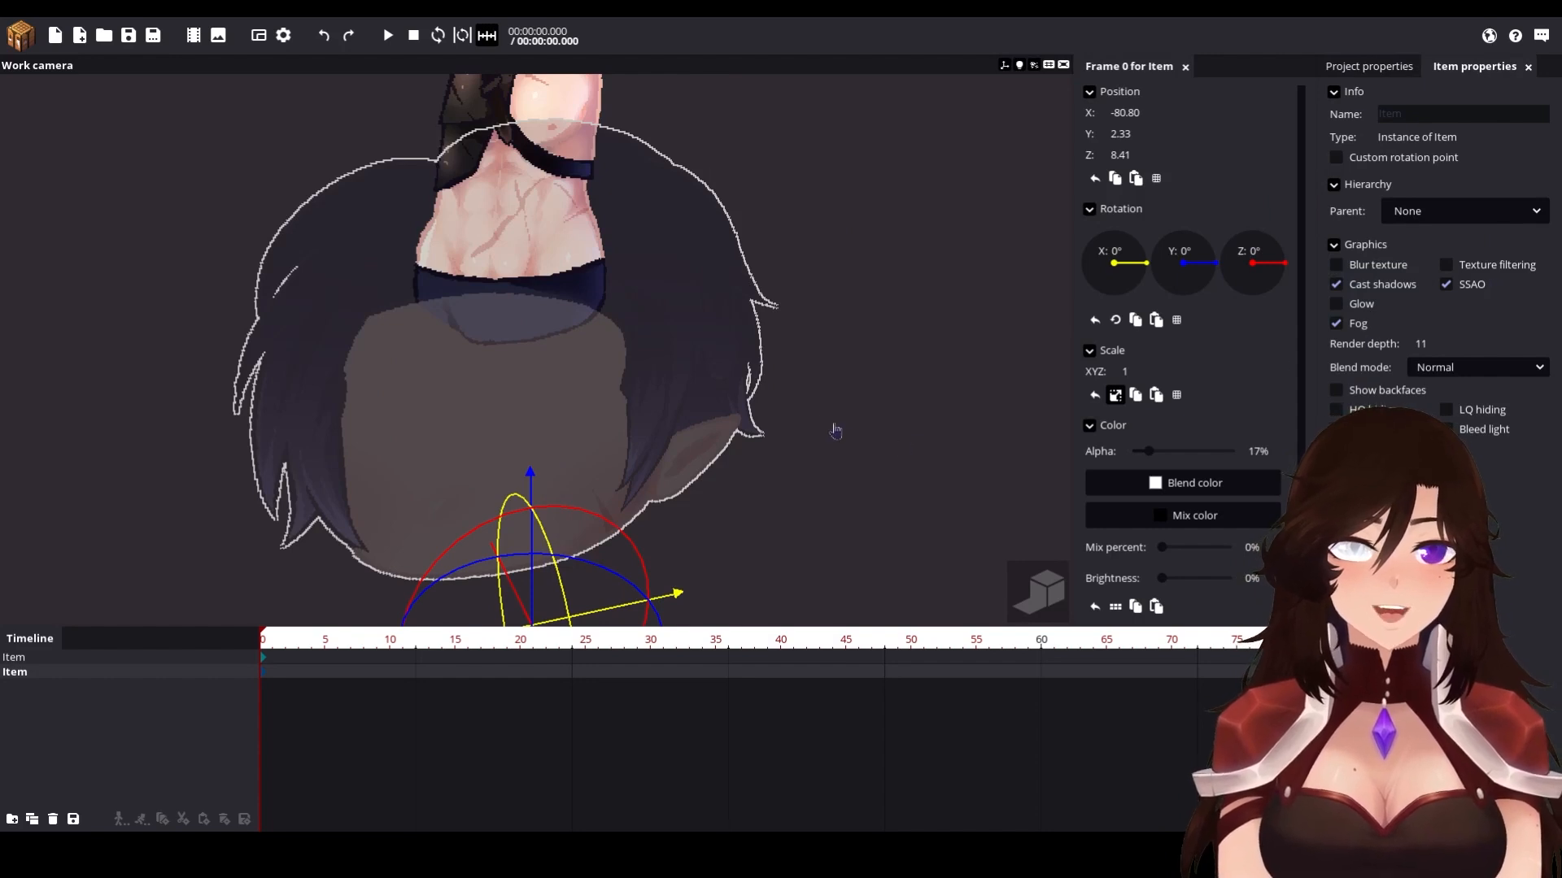
Step: Restore the head item's alpha to 100% and select the torso item
{"action": "left_click_drag", "start_coordinate": [842, 437], "coordinate": [796, 406]}
{"action": "scroll", "coordinate": [796, 404], "scroll_direction": "down", "scroll_amount": 3}
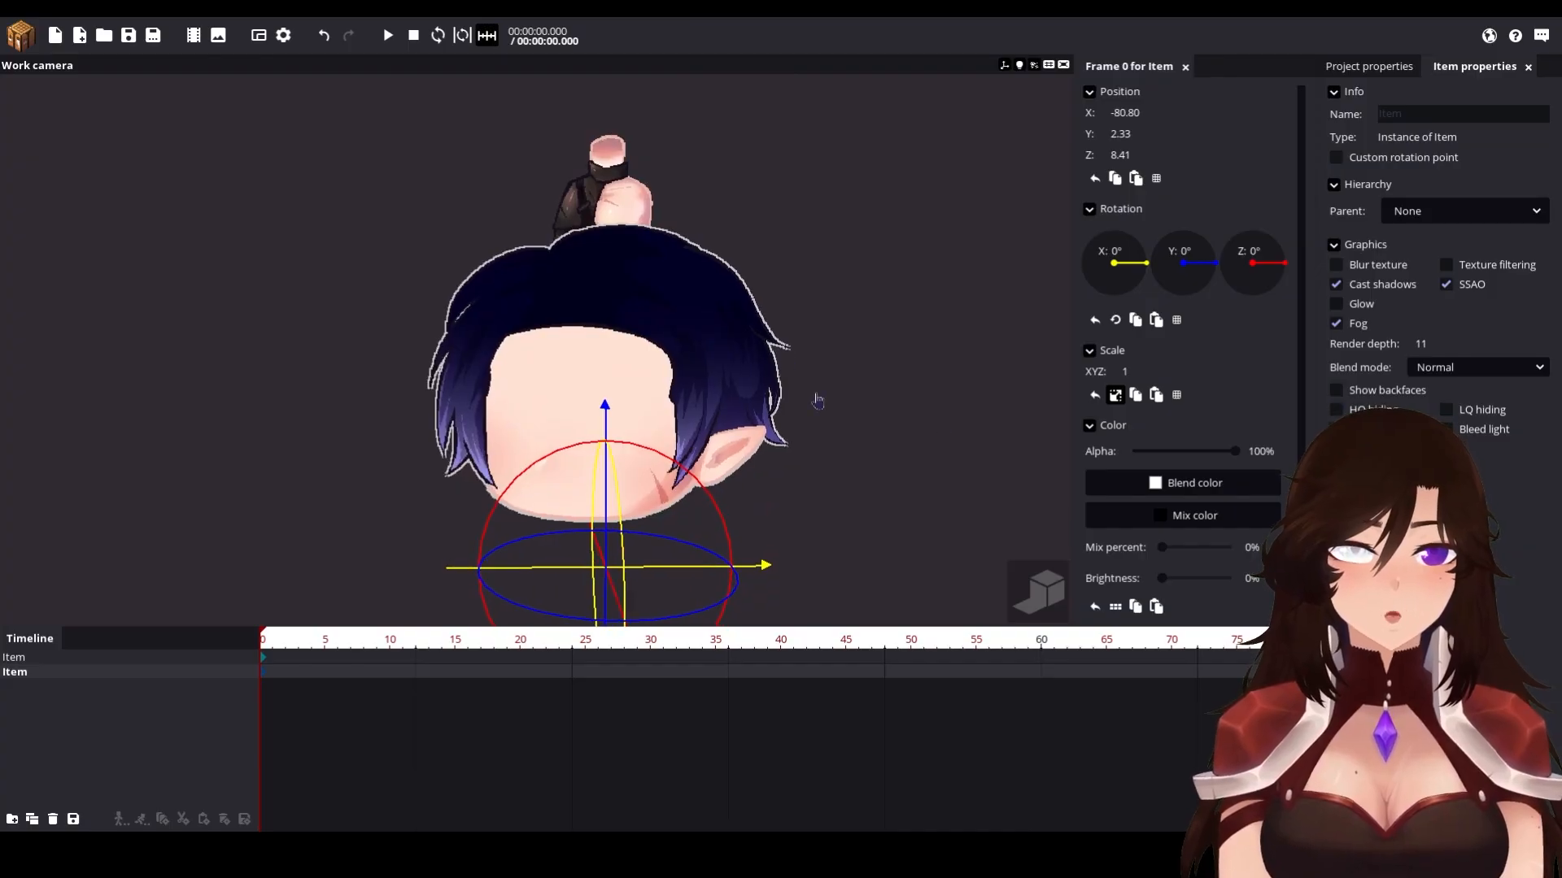
{"action": "left_click", "coordinate": [624, 232]}
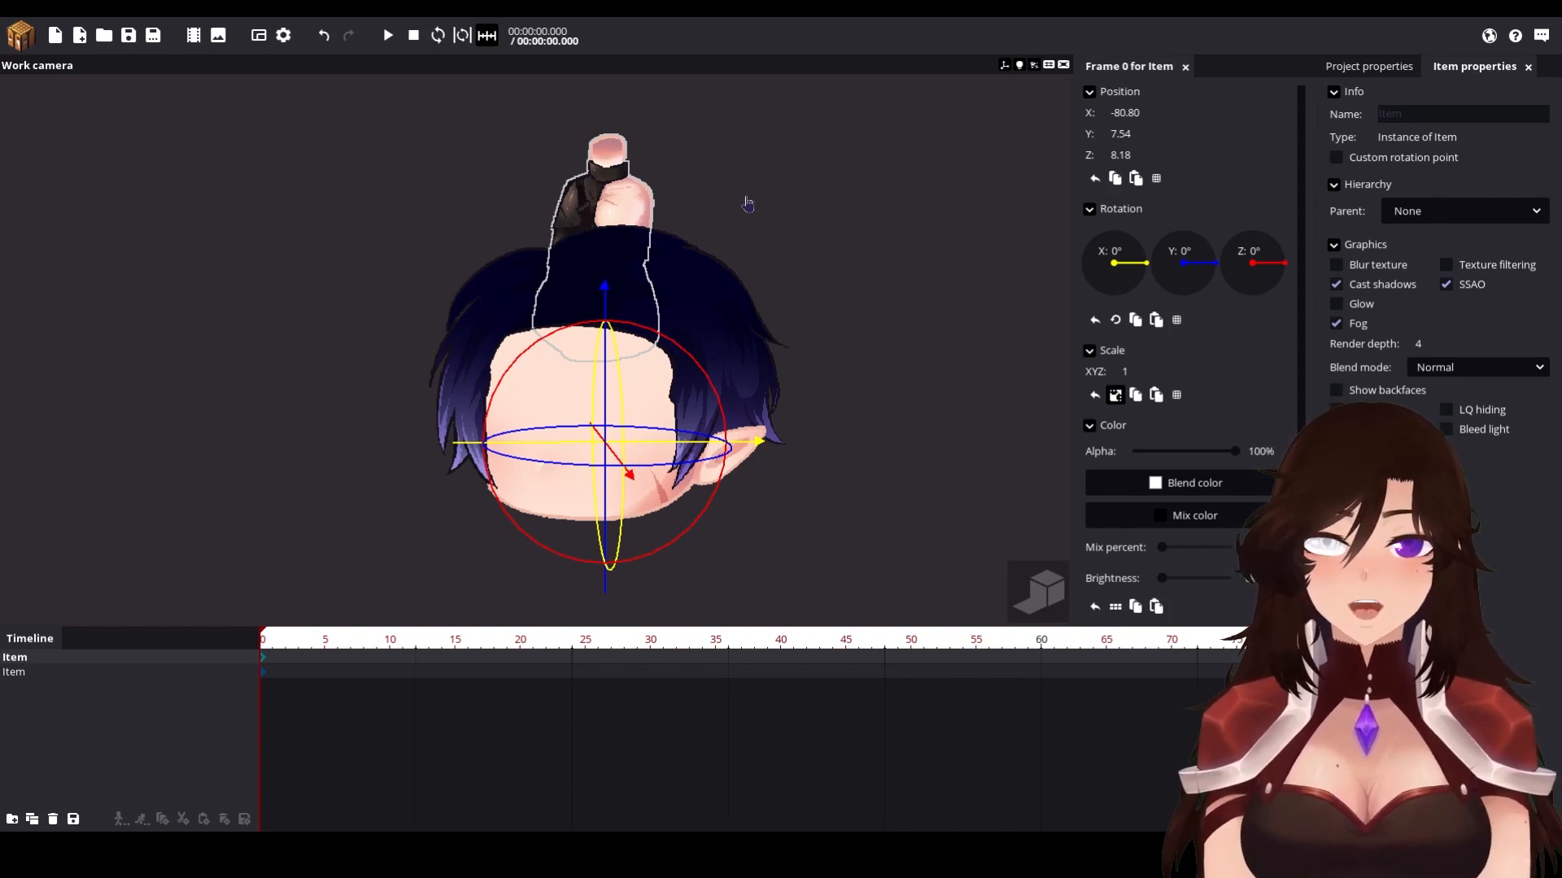
Step: Try rotating the torso item by about 30° on Z and the head item around their default pivots, undoing both rotations
{"action": "left_click_drag", "start_coordinate": [699, 328], "coordinate": [622, 312]}
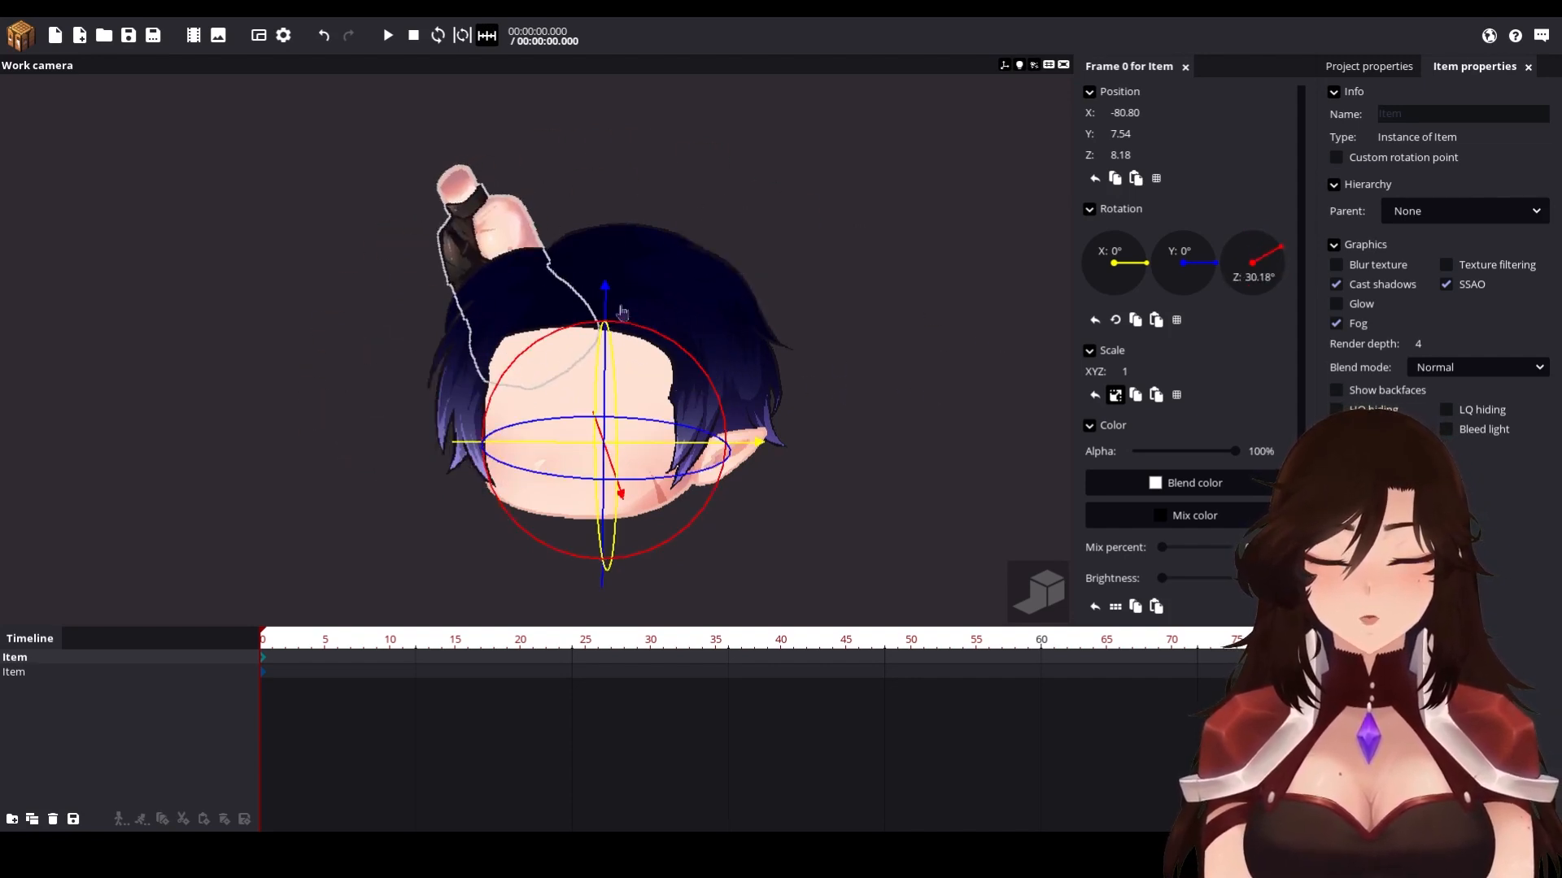
{"action": "key", "text": "ctrl+z"}
{"action": "left_click", "coordinate": [704, 315]}
{"action": "right_click_drag", "start_coordinate": [703, 328], "coordinate": [699, 344]}
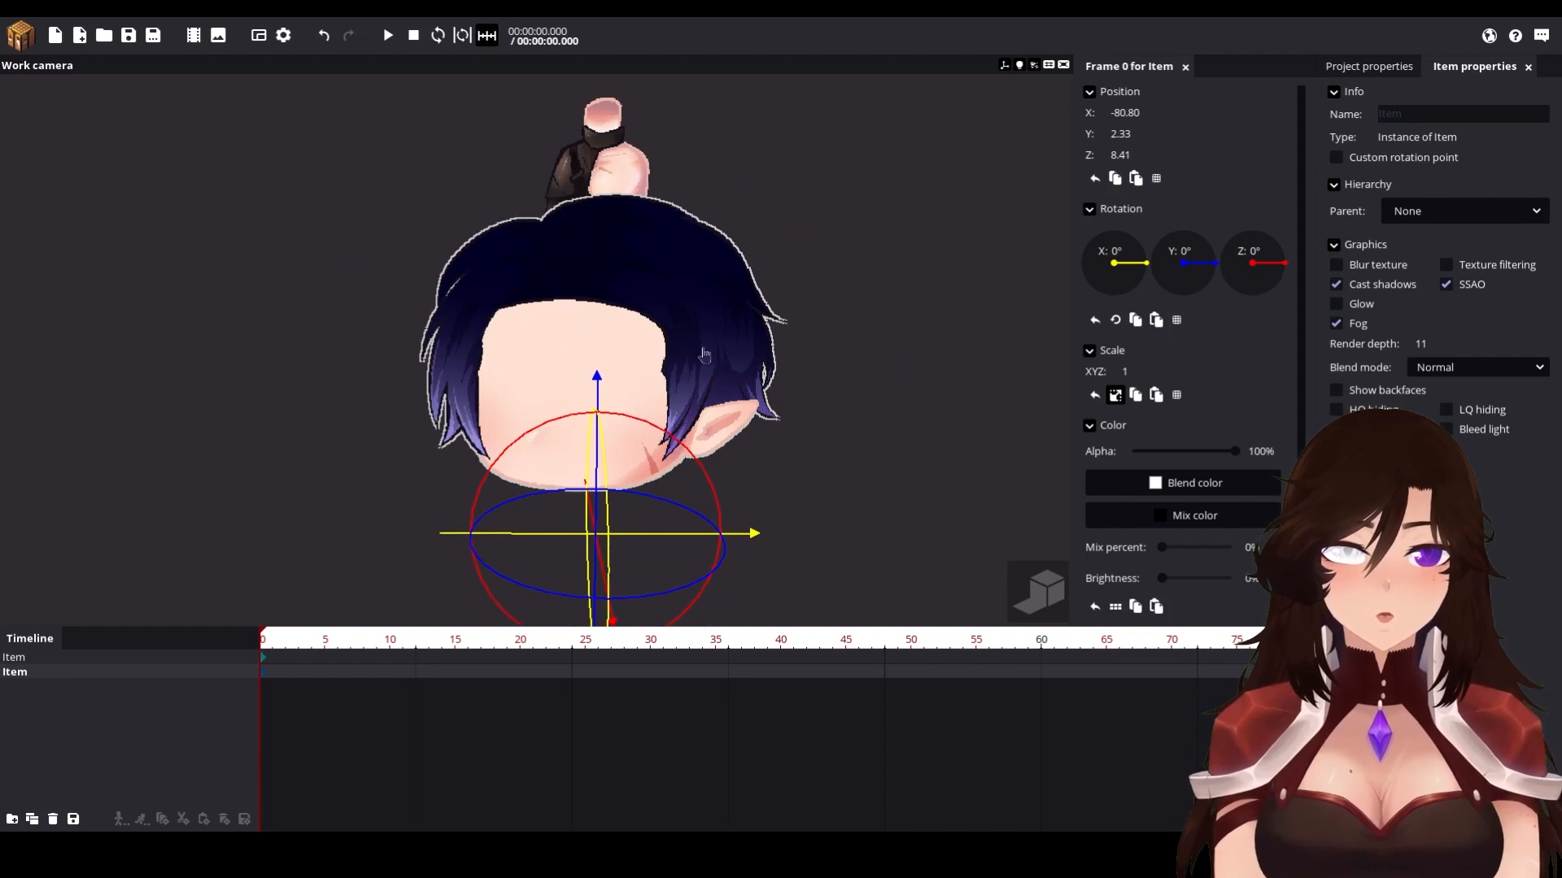
{"action": "left_click_drag", "start_coordinate": [683, 445], "coordinate": [749, 338]}
{"action": "key", "text": "ctrl+z"}
Step: Enable a custom rotation point on the head item and place it at X 7.82, Y 2.30 near the chin
{"action": "scroll", "coordinate": [749, 406], "scroll_direction": "up", "scroll_amount": 5}
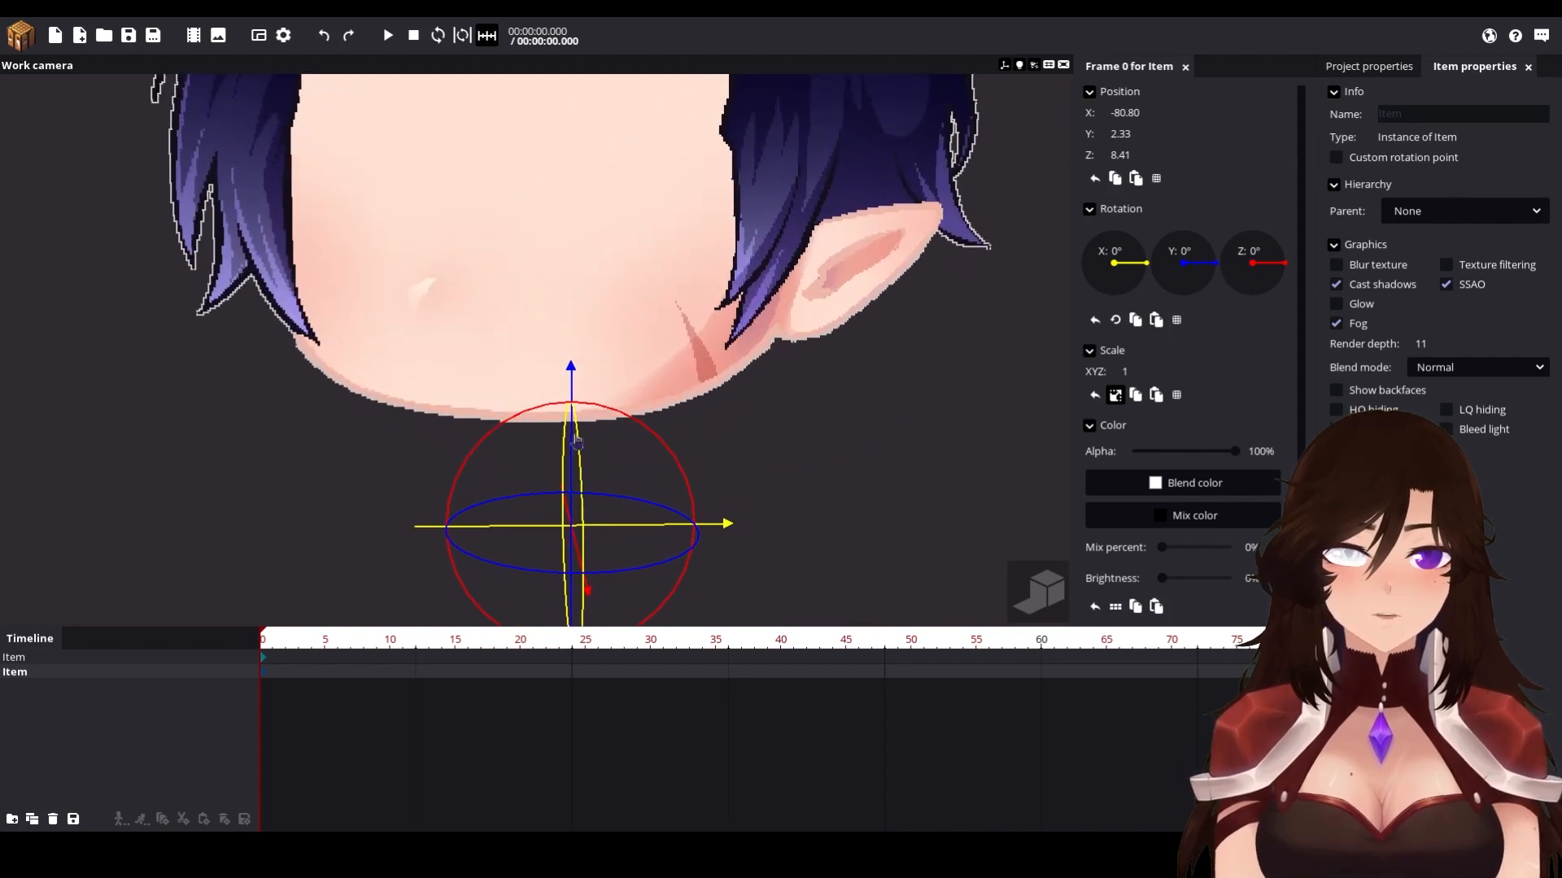
{"action": "scroll", "coordinate": [850, 337], "scroll_direction": "down", "scroll_amount": 4}
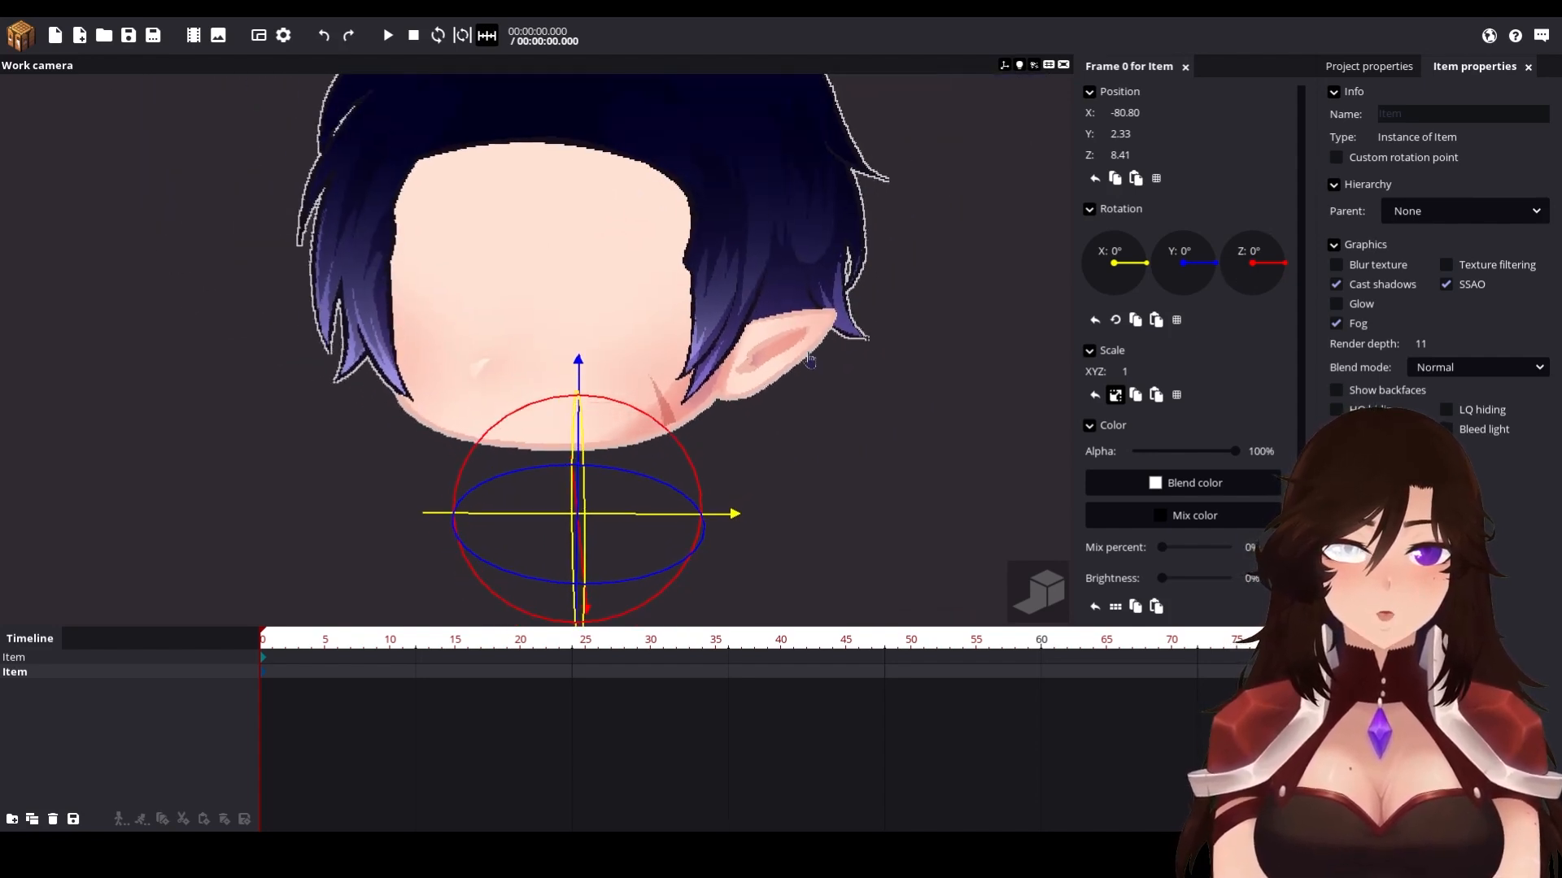
{"action": "middle_click_drag", "start_coordinate": [809, 361], "coordinate": [844, 402]}
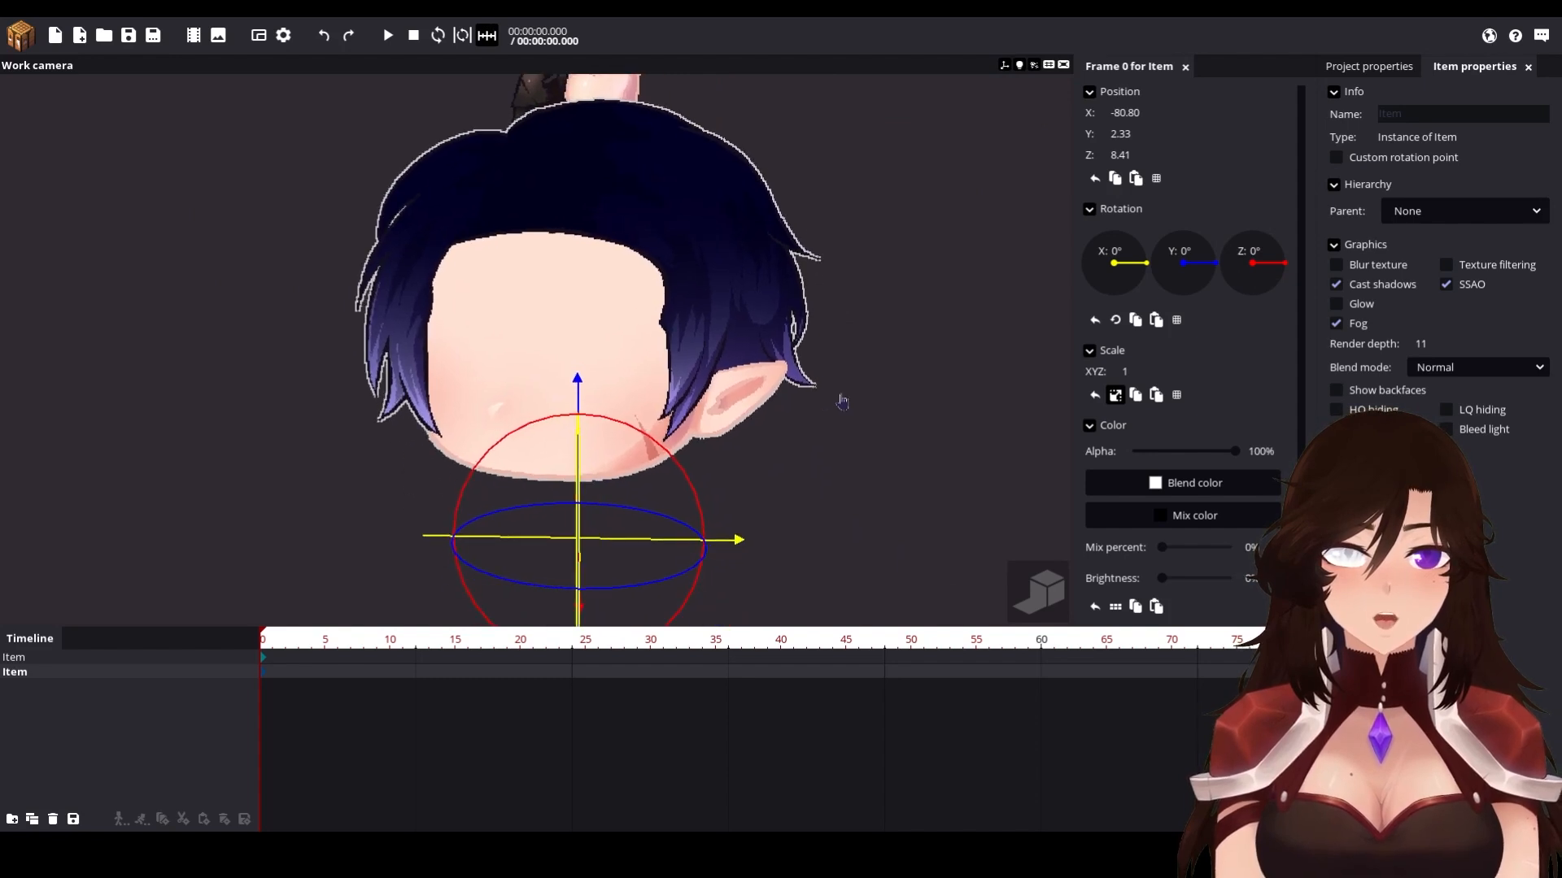
{"action": "scroll", "coordinate": [742, 329], "scroll_direction": "up", "scroll_amount": 4}
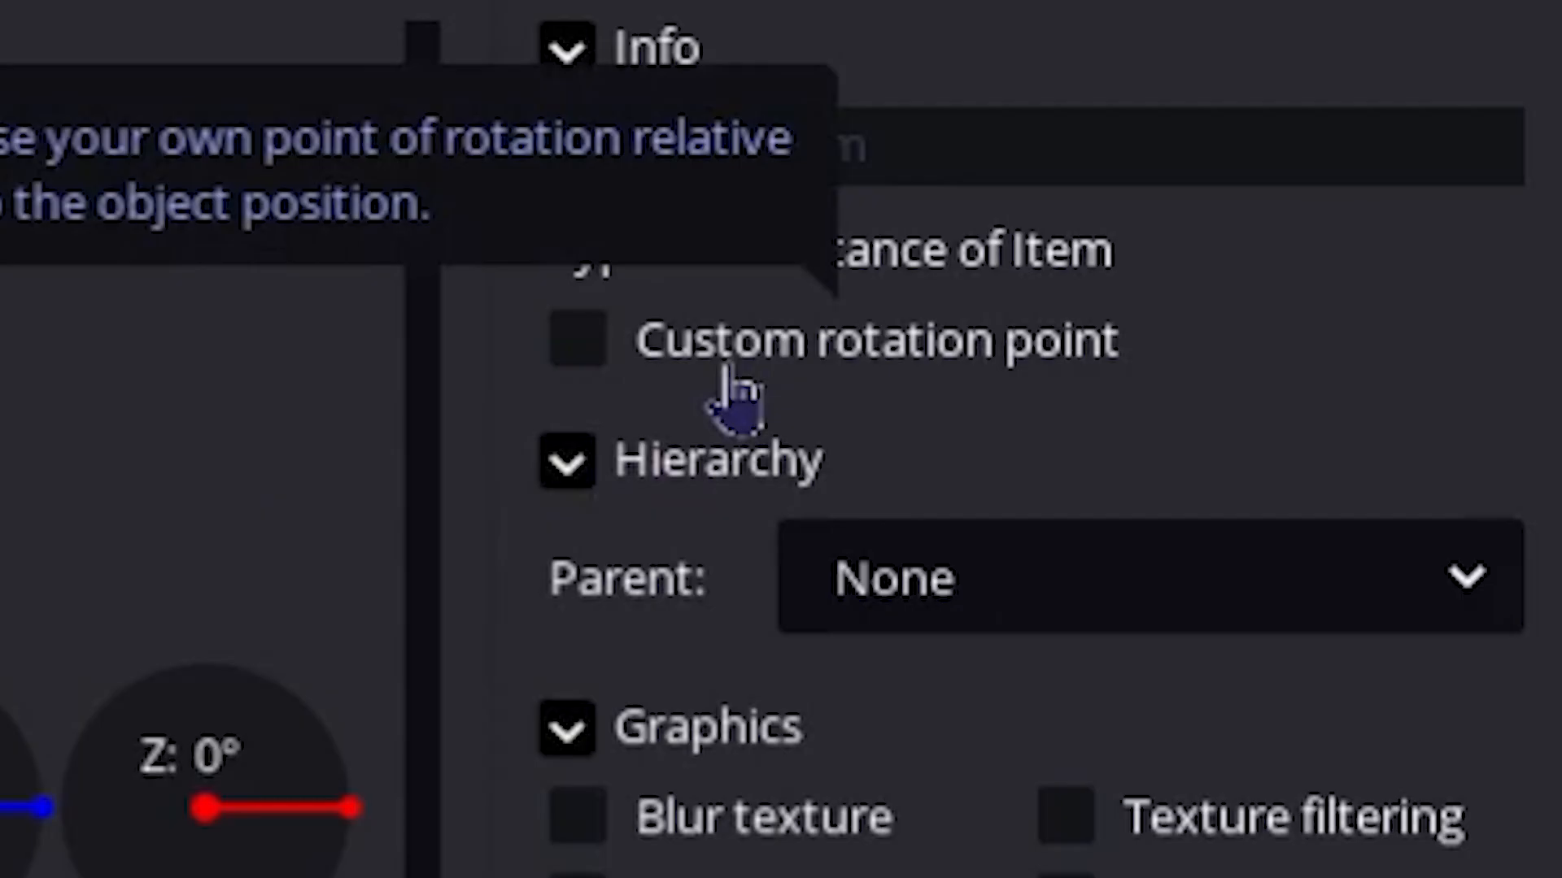
{"action": "left_click", "coordinate": [732, 382]}
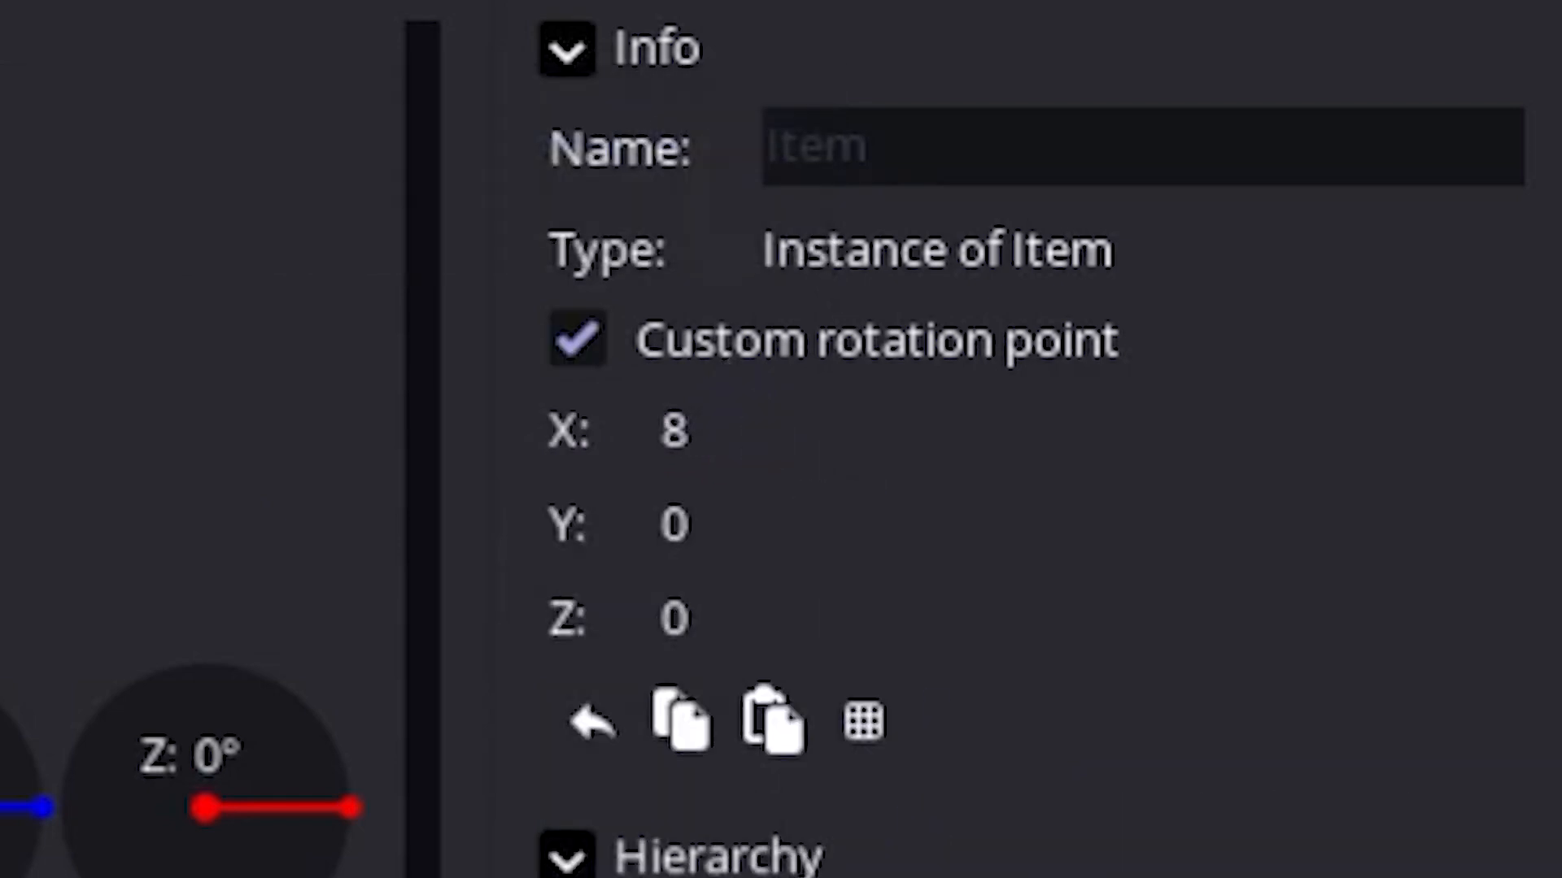
{"action": "left_click_drag", "start_coordinate": [774, 534], "coordinate": [1092, 514]}
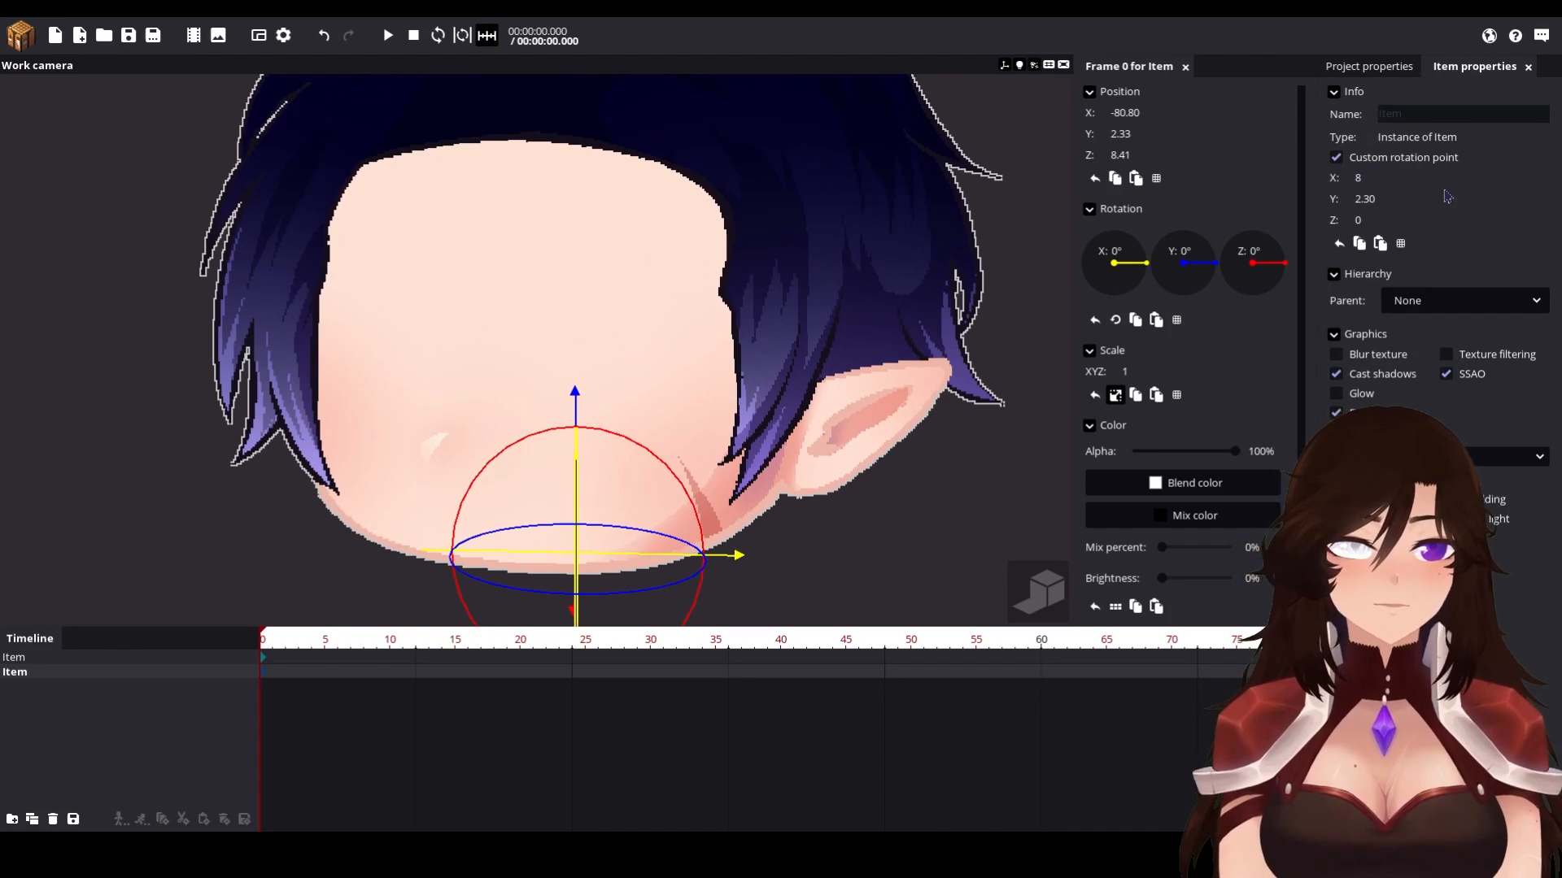
{"action": "left_click_drag", "start_coordinate": [1427, 182], "coordinate": [1389, 193]}
{"action": "left_click_drag", "start_coordinate": [781, 360], "coordinate": [774, 358]}
Step: Enable a custom rotation point on the torso item and set it to X 7.82, Y 4.92
{"action": "scroll", "coordinate": [774, 359], "scroll_direction": "down", "scroll_amount": 3}
{"action": "middle_click_drag", "start_coordinate": [602, 561], "coordinate": [615, 461]}
{"action": "right_click_drag", "start_coordinate": [732, 324], "coordinate": [746, 456]}
{"action": "left_click", "coordinate": [676, 223]}
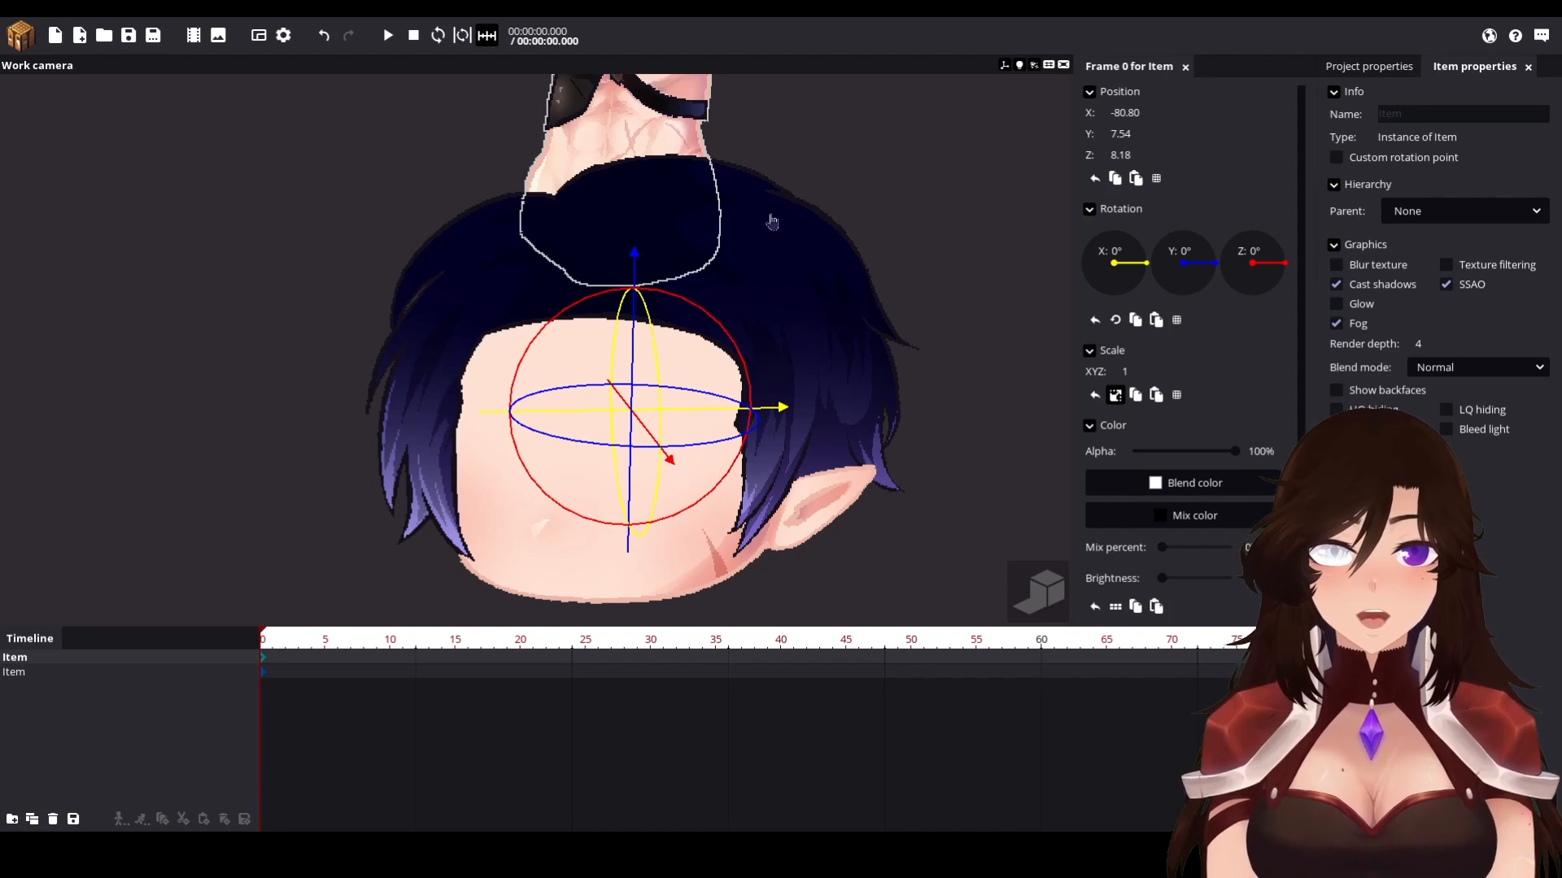
{"action": "left_click", "coordinate": [1404, 159]}
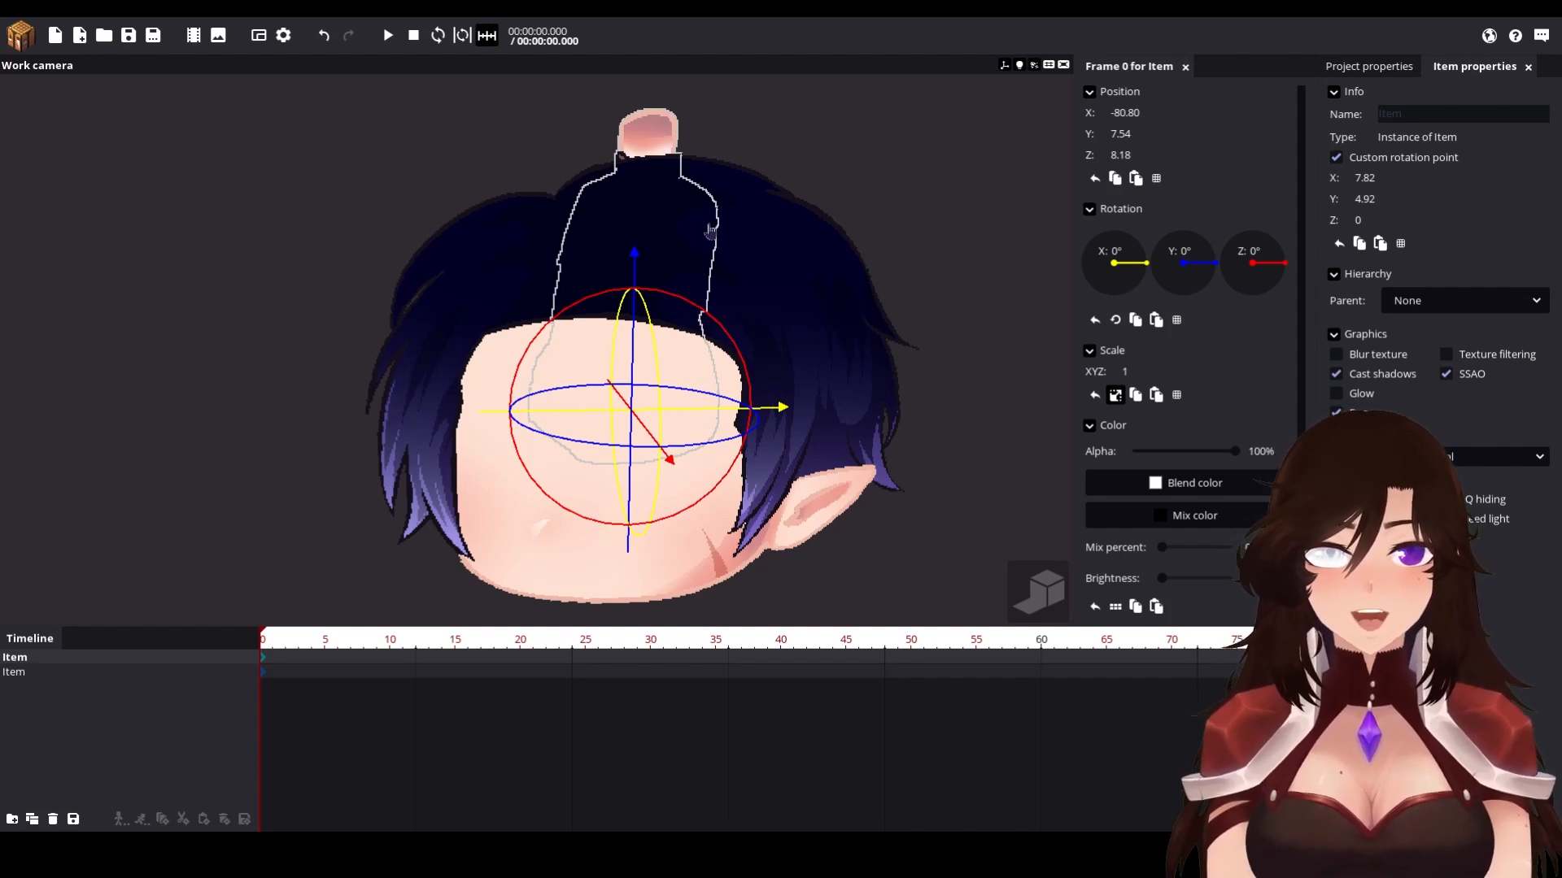
Step: Raise the torso item clear above the head, to a Y position of about 16.14
{"action": "left_click_drag", "start_coordinate": [635, 260], "coordinate": [680, 91]}
{"action": "right_click_drag", "start_coordinate": [824, 385], "coordinate": [826, 383]}
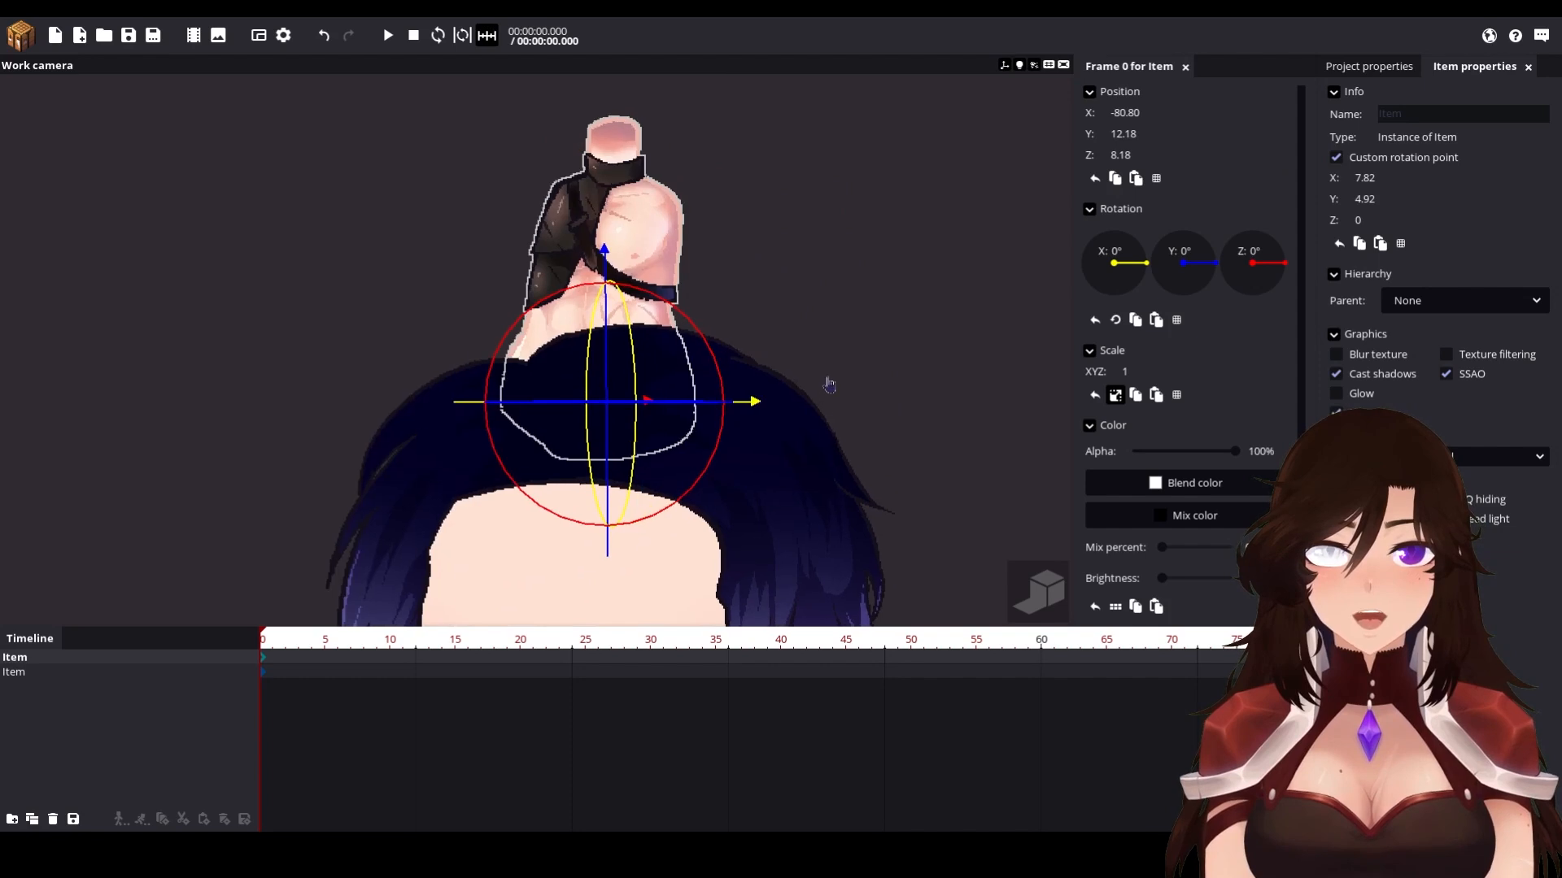
{"action": "left_click_drag", "start_coordinate": [607, 257], "coordinate": [631, 152]}
{"action": "left_click_drag", "start_coordinate": [796, 200], "coordinate": [801, 224]}
{"action": "left_click_drag", "start_coordinate": [905, 275], "coordinate": [904, 276]}
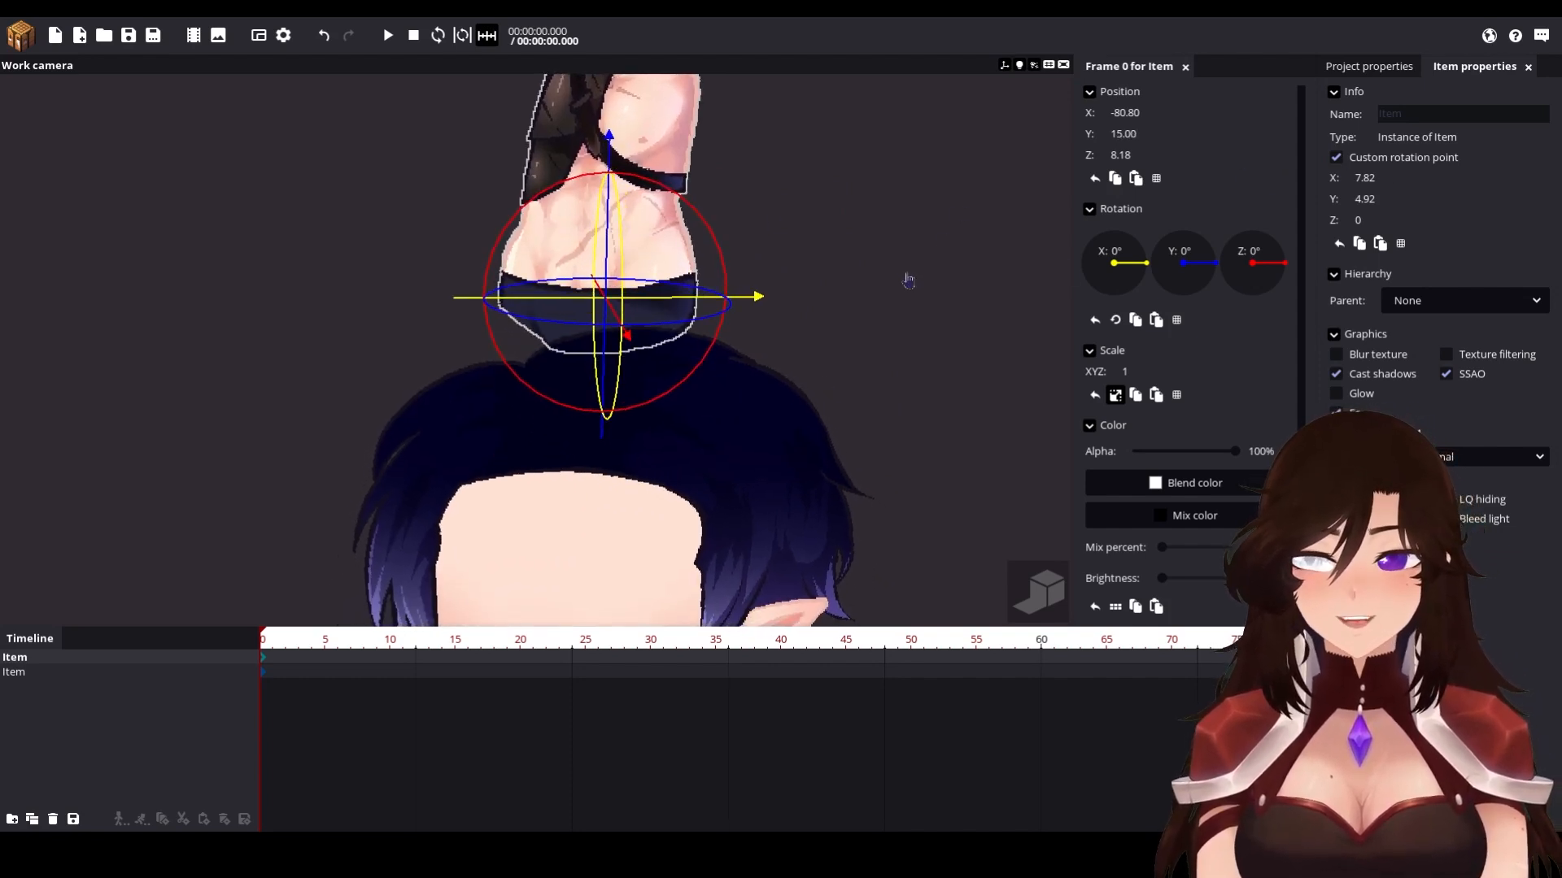
{"action": "right_click_drag", "start_coordinate": [904, 277], "coordinate": [904, 275]}
{"action": "left_click_drag", "start_coordinate": [598, 291], "coordinate": [597, 247]}
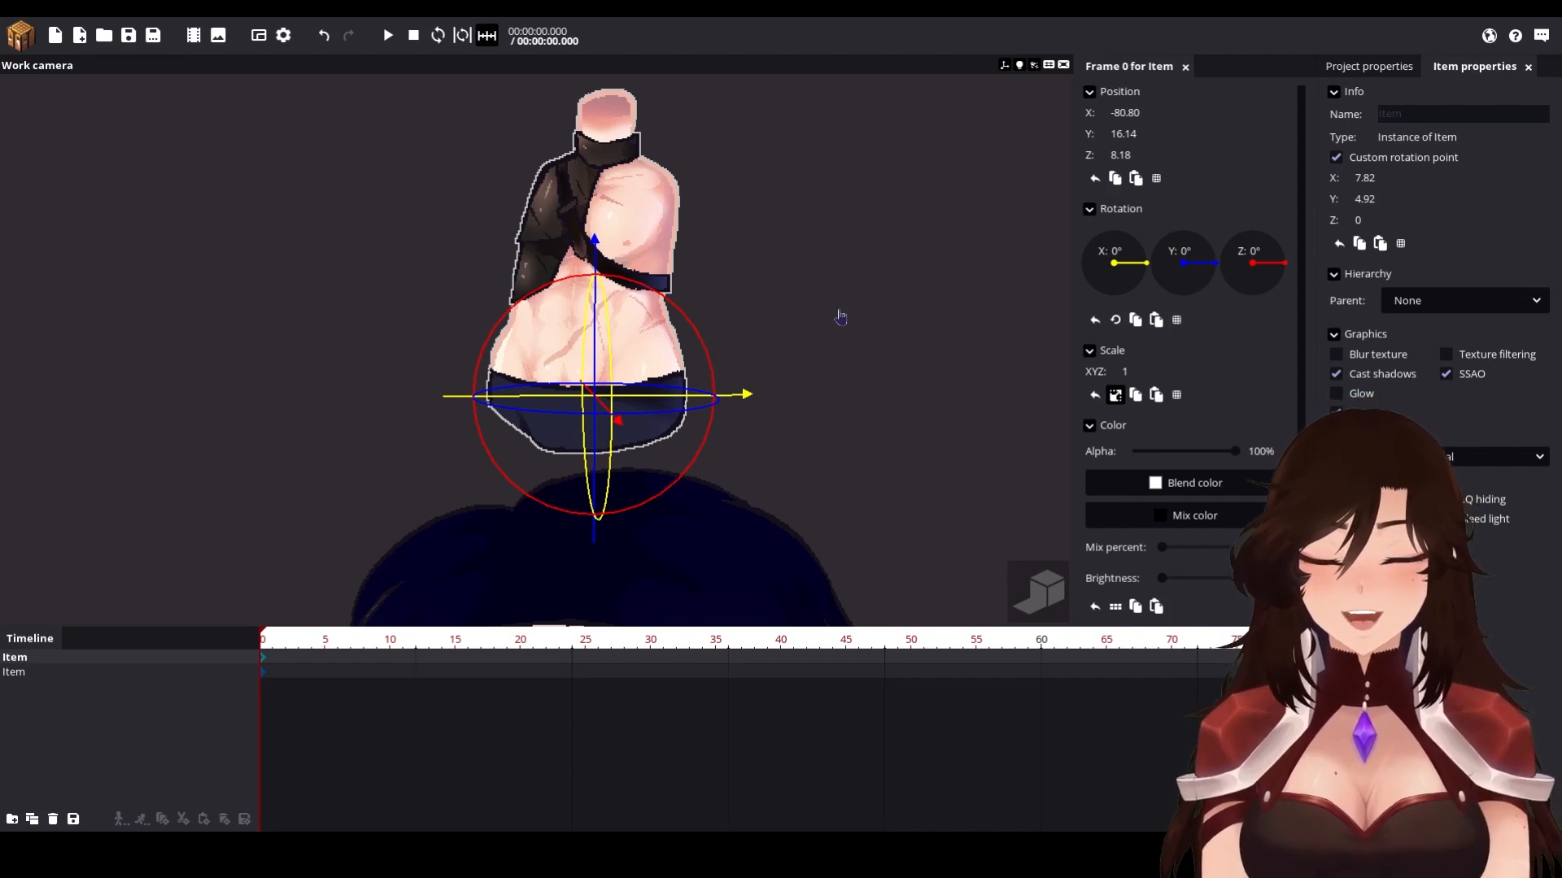
Step: Fine-tune the torso's rotation point to Y 5.14, testing Z rotations around it and undoing them
{"action": "right_click_drag", "start_coordinate": [751, 333], "coordinate": [683, 379]}
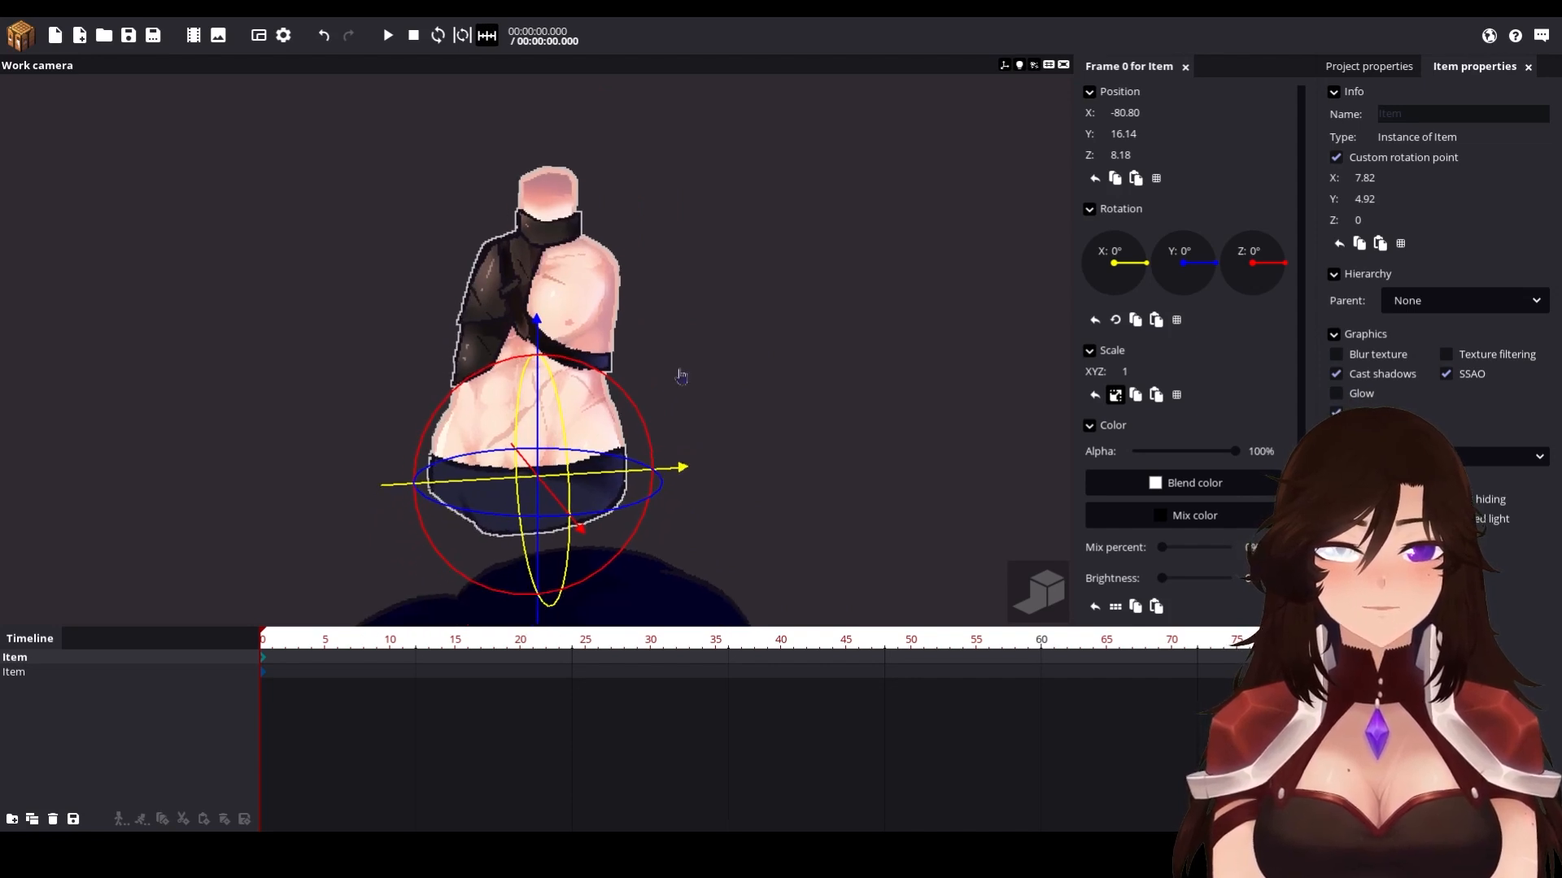
{"action": "scroll", "coordinate": [683, 370], "scroll_direction": "down", "scroll_amount": 1}
{"action": "left_click_drag", "start_coordinate": [622, 397], "coordinate": [596, 356]}
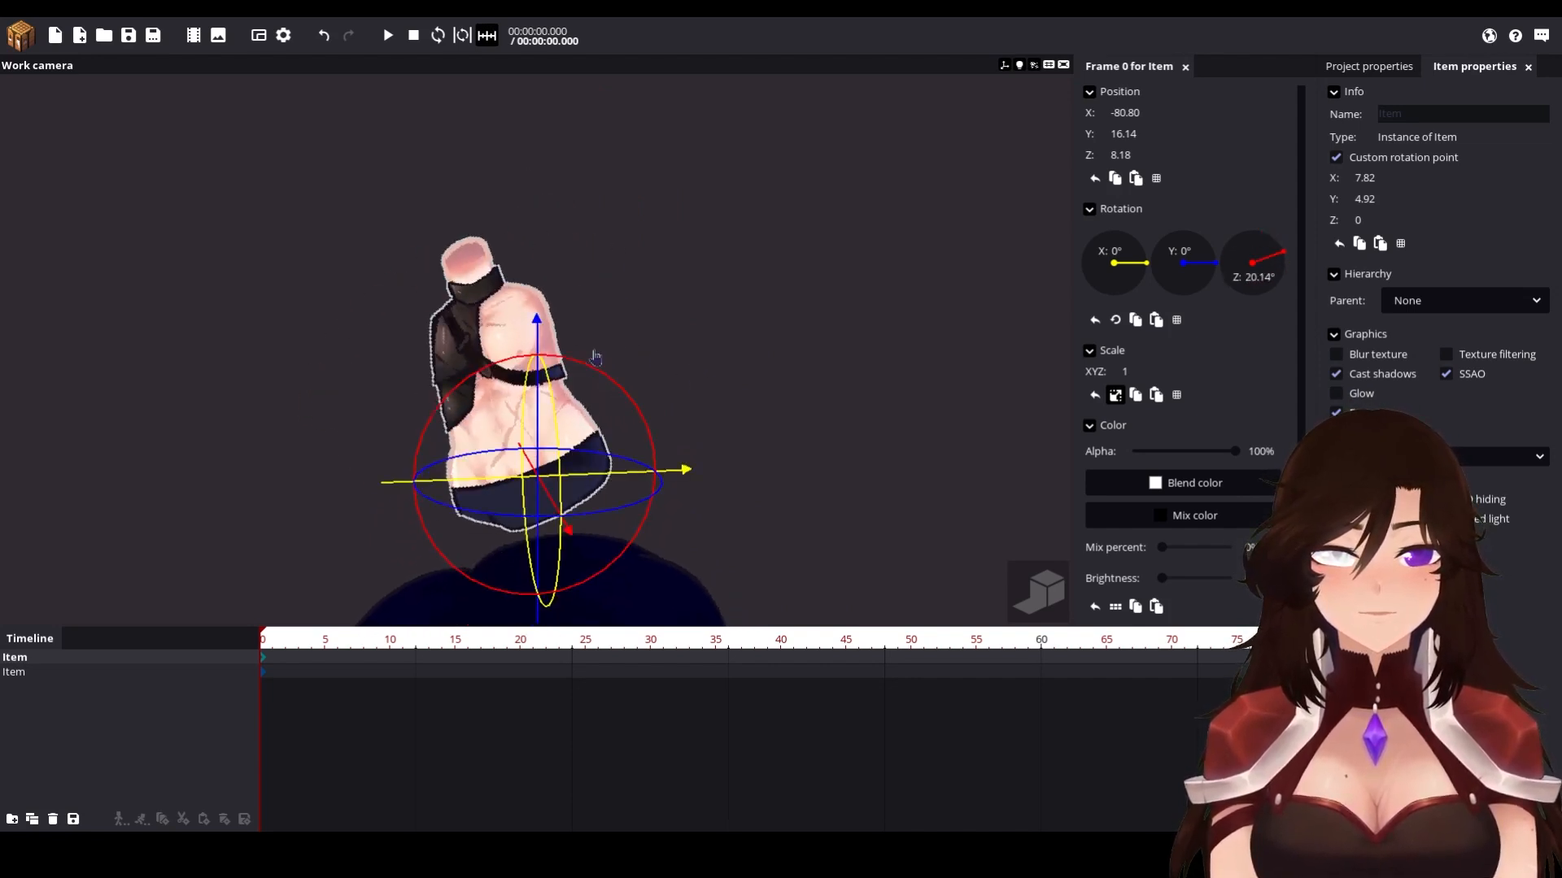
{"action": "key", "text": "ctrl+z"}
{"action": "left_click_drag", "start_coordinate": [1393, 204], "coordinate": [1395, 203]}
{"action": "left_click_drag", "start_coordinate": [612, 381], "coordinate": [716, 358]}
{"action": "key", "text": "ctrl+z"}
Step: Name the head item "head" and the torso item "body"
{"action": "left_click", "coordinate": [26, 675]}
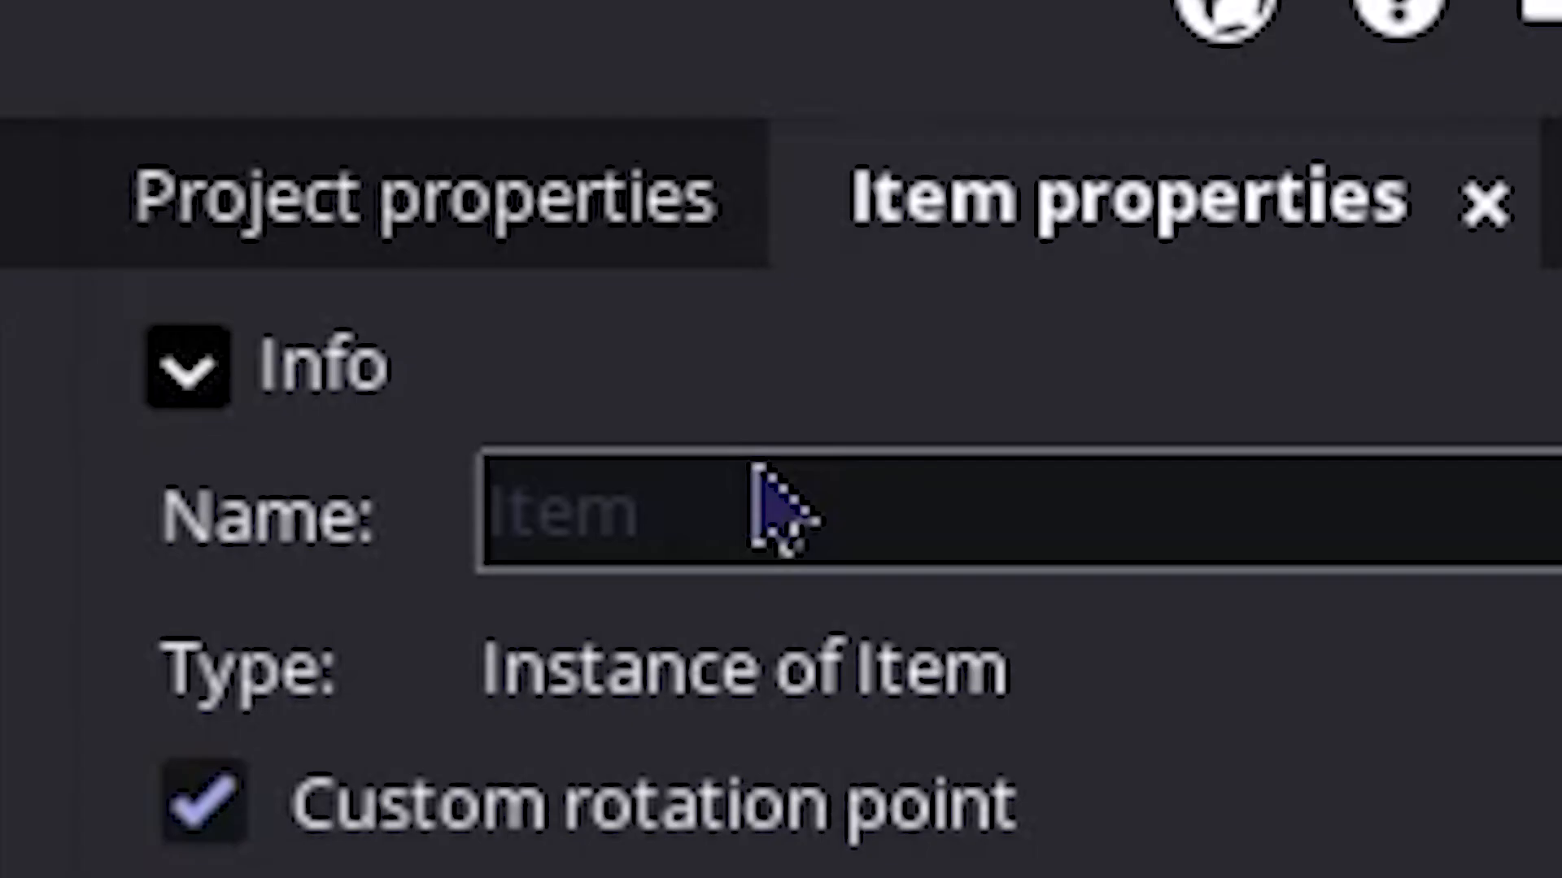
{"action": "type", "text": "hez"}
{"action": "key", "text": "BackSpace"}
{"action": "type", "text": "ad"}
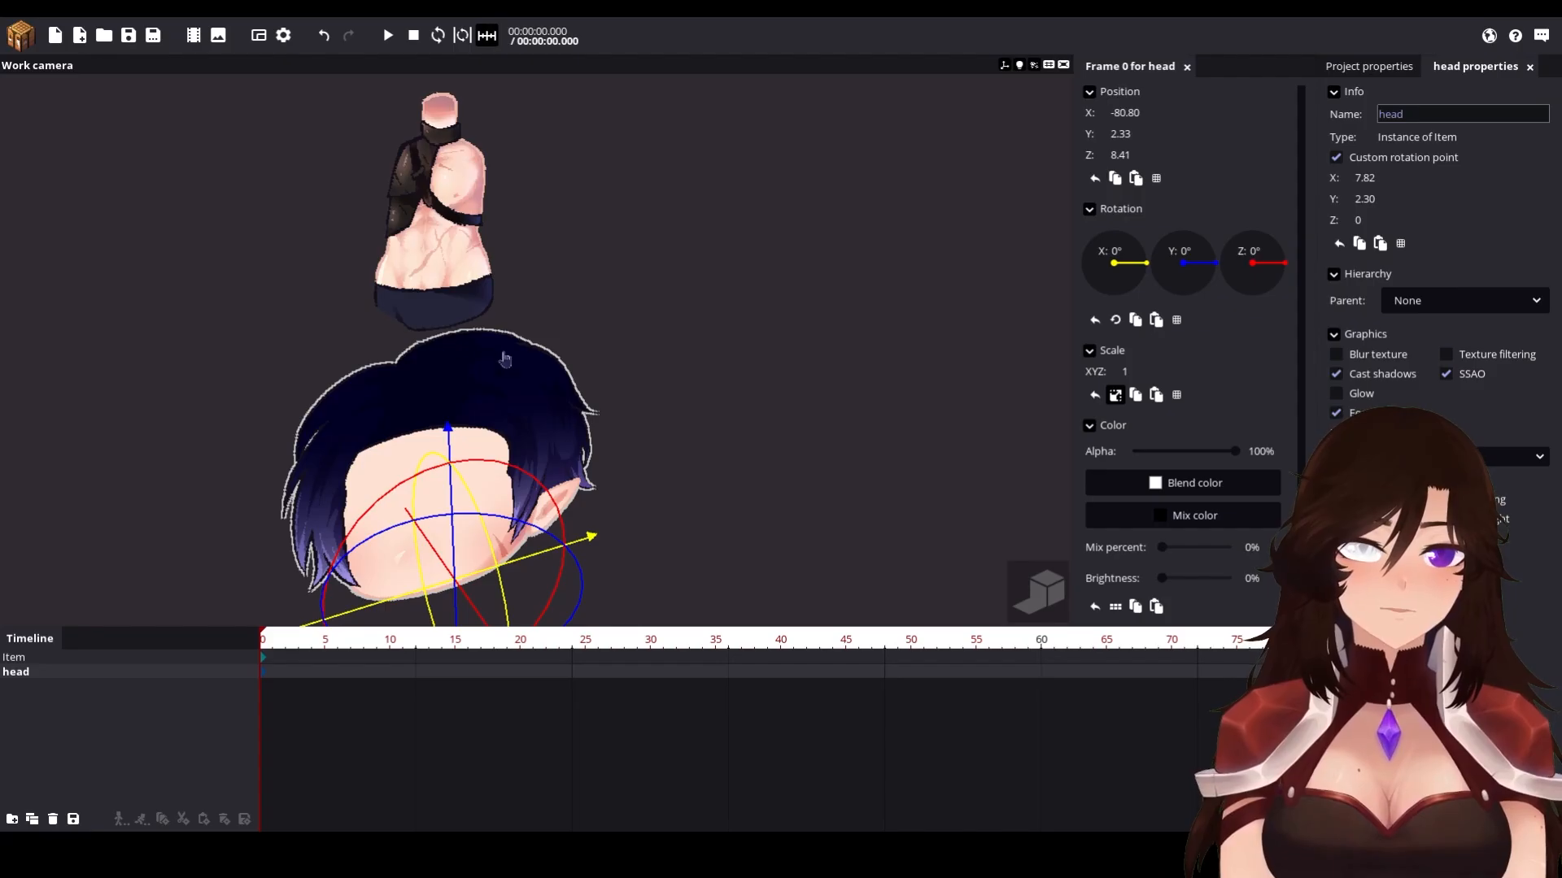
{"action": "left_click", "coordinate": [30, 659]}
{"action": "type", "text": "body"}
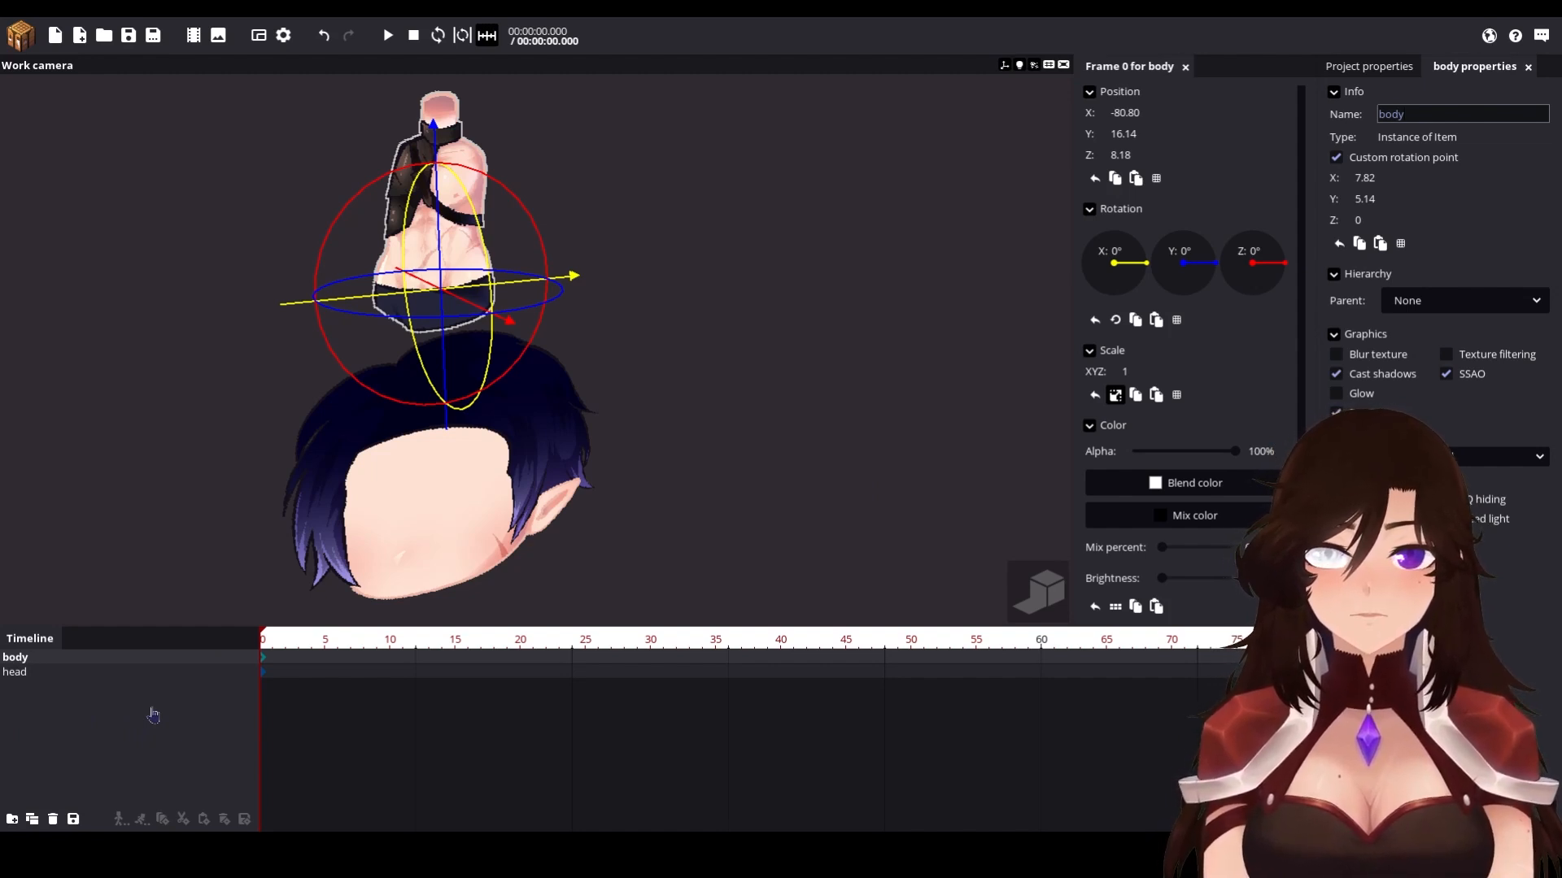
Step: Parent the head to the body in the timeline hierarchy
{"action": "left_click", "coordinate": [193, 691]}
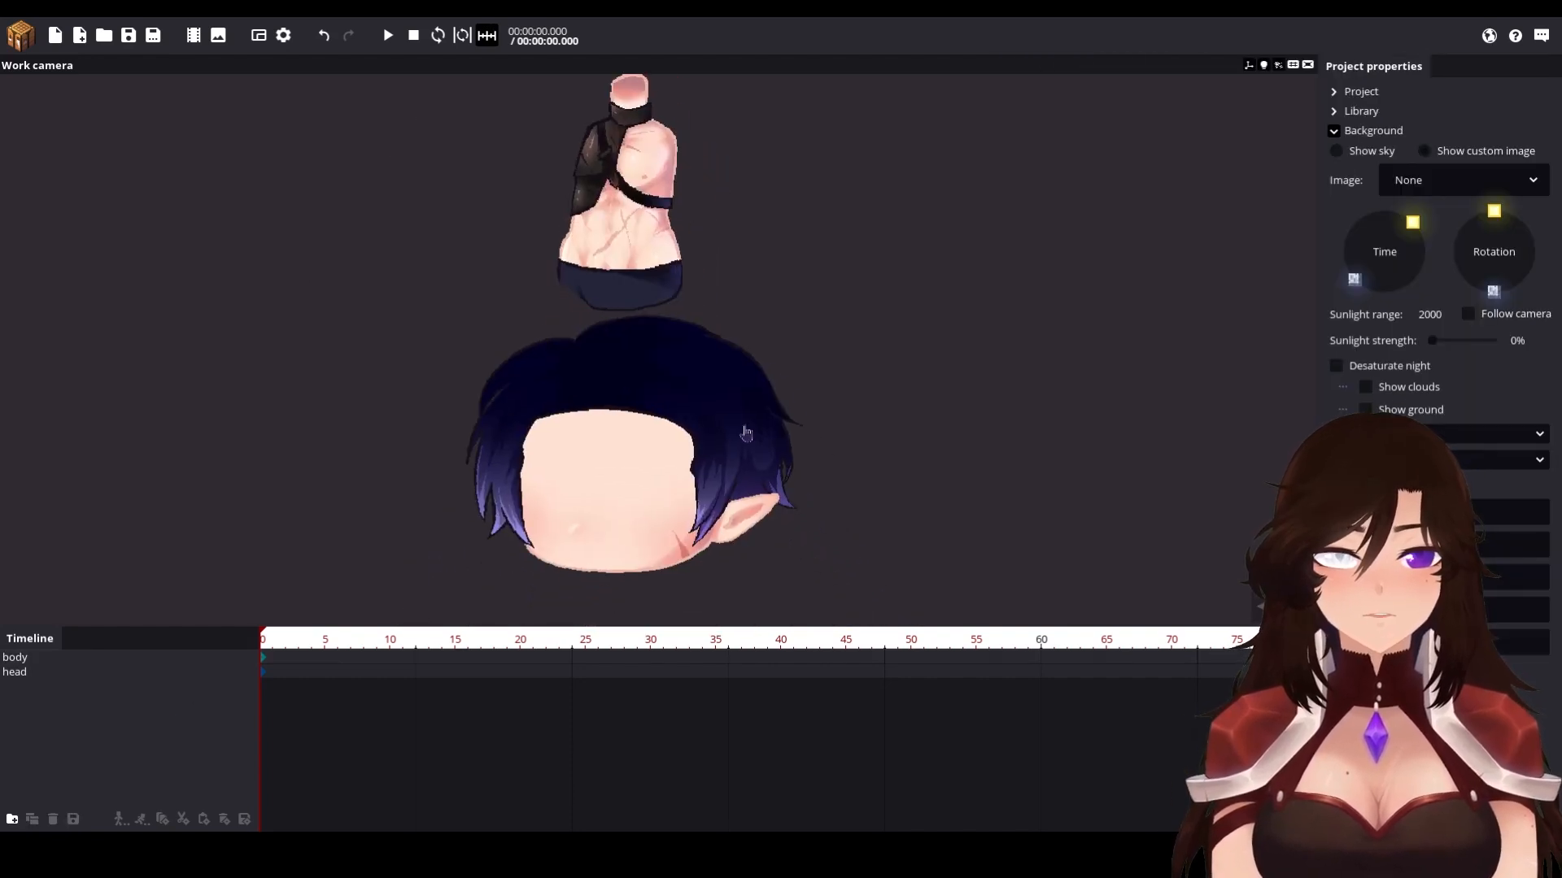
{"action": "left_click", "coordinate": [606, 455]}
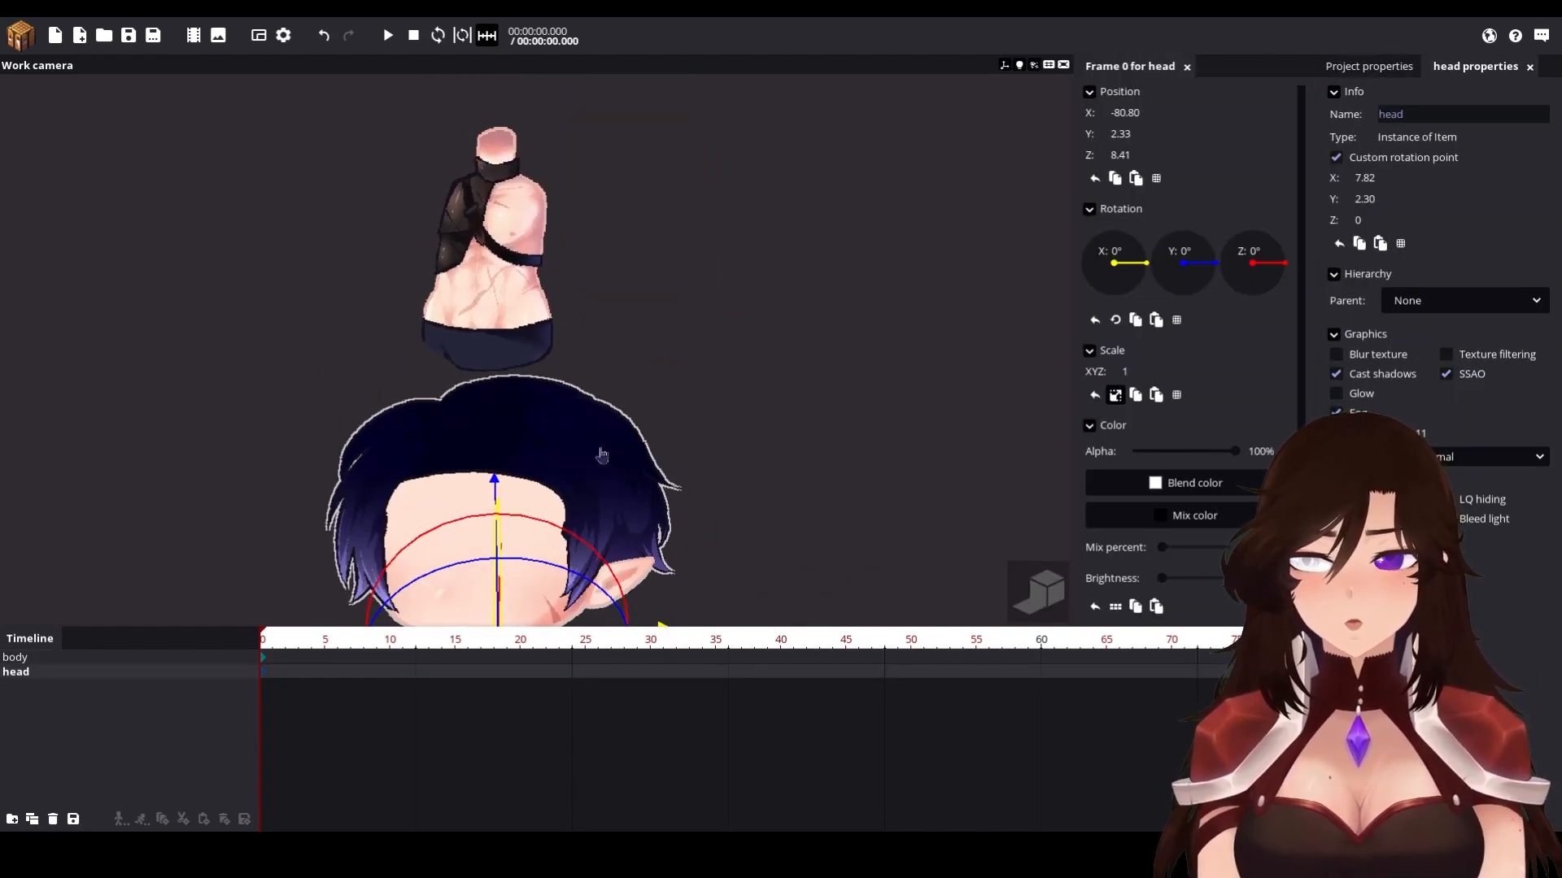
{"action": "left_click_drag", "start_coordinate": [18, 680], "coordinate": [40, 675]}
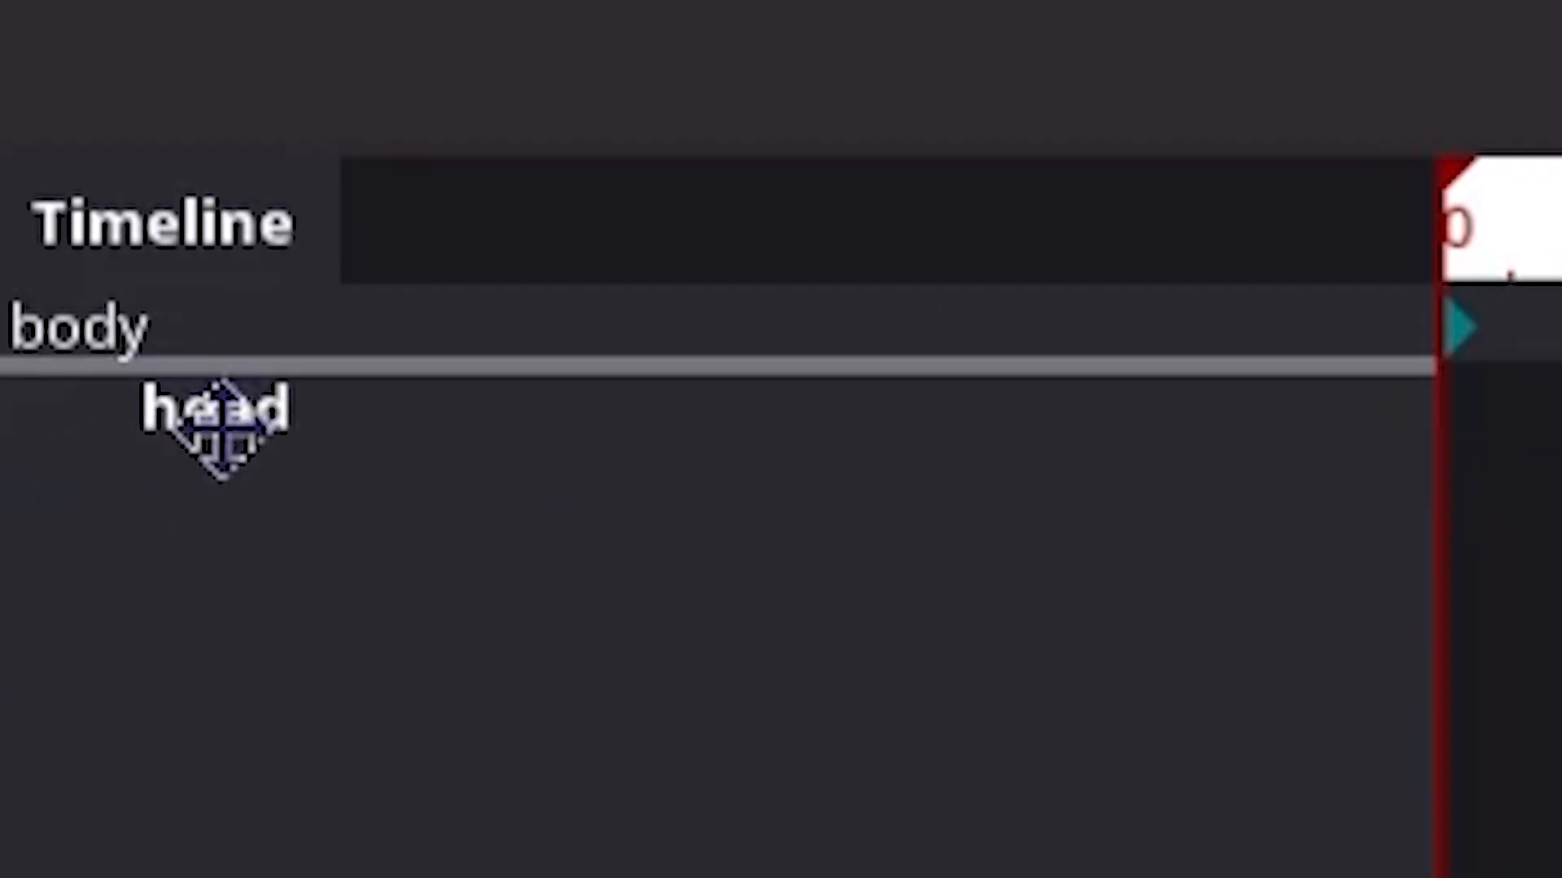
{"action": "left_click_drag", "start_coordinate": [222, 429], "coordinate": [193, 446]}
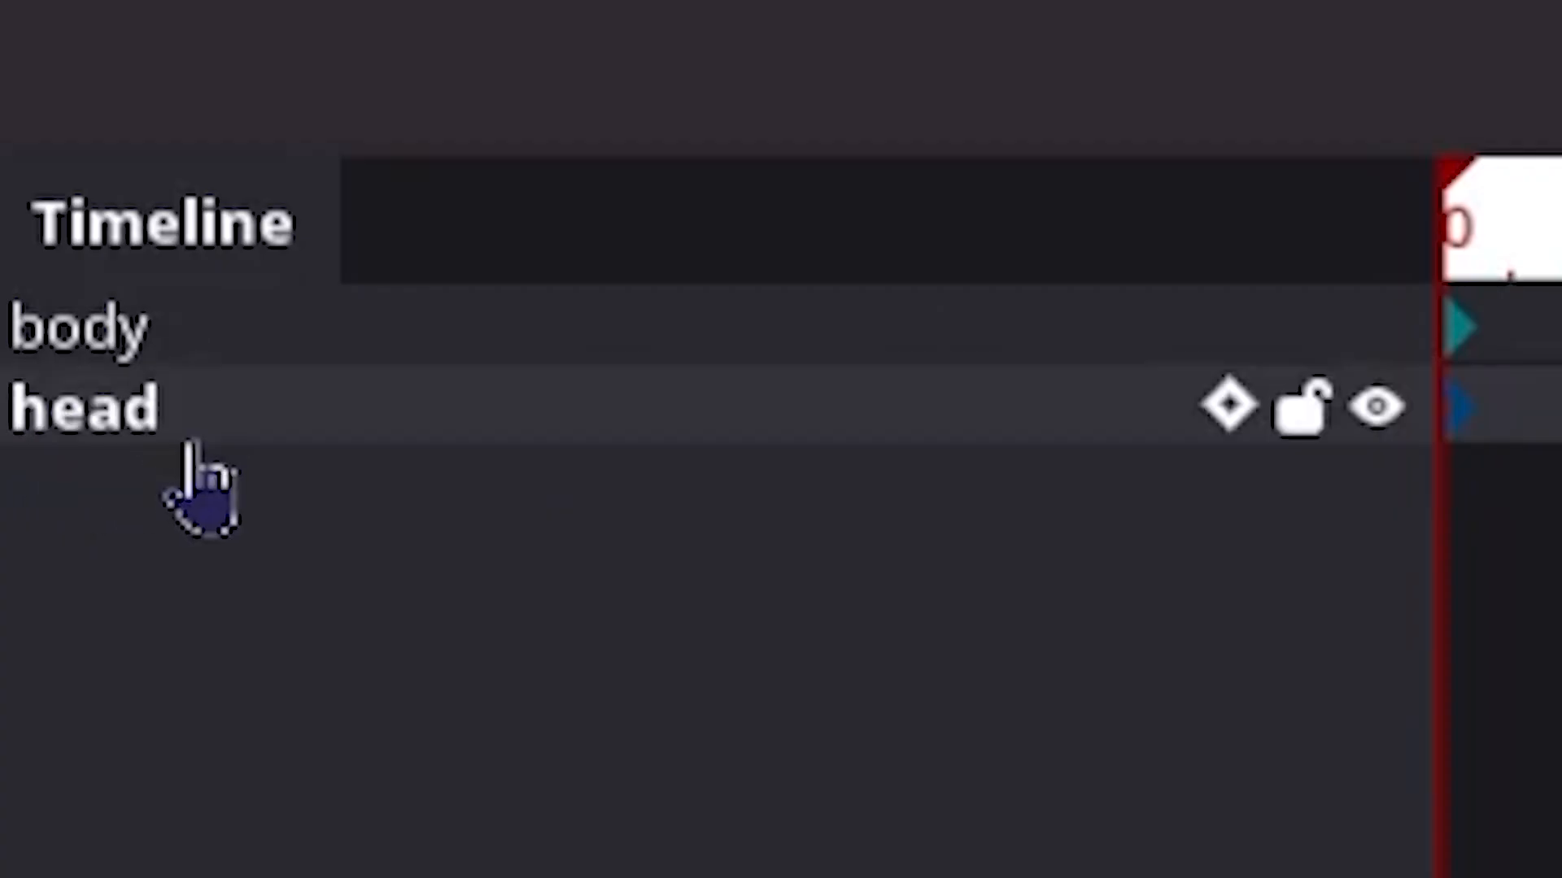
{"action": "mouse_move", "coordinate": [370, 416]}
{"action": "left_mouse_down"}
{"action": "mouse_move", "coordinate": [605, 424]}
{"action": "mouse_move", "coordinate": [612, 439]}
{"action": "mouse_move", "coordinate": [362, 394]}
{"action": "left_mouse_up"}
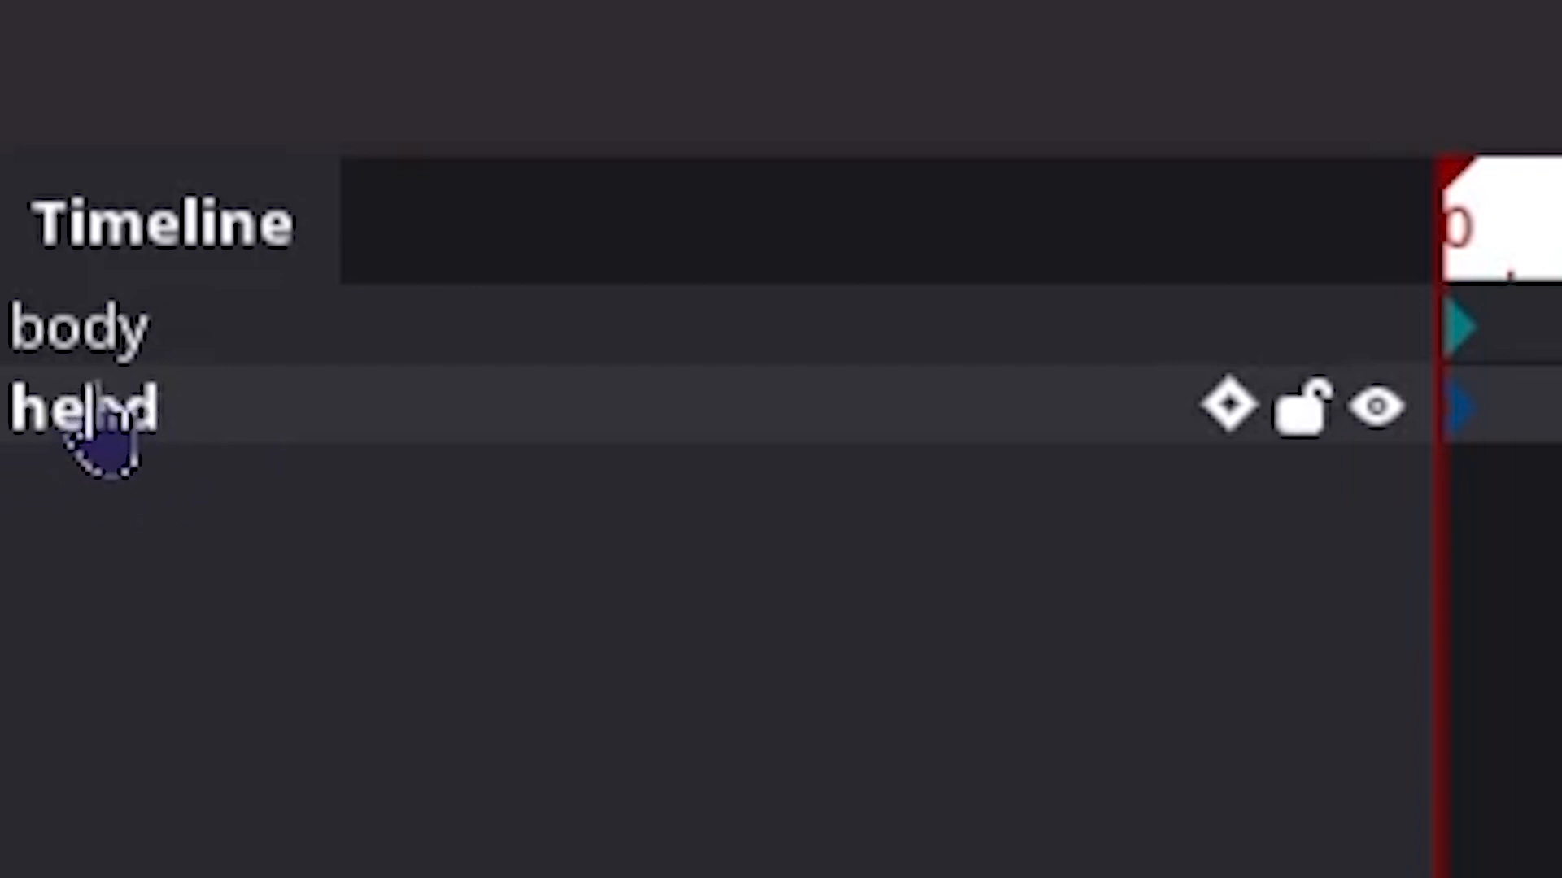
{"action": "left_click_drag", "start_coordinate": [58, 415], "coordinate": [224, 330]}
{"action": "left_click_drag", "start_coordinate": [569, 387], "coordinate": [569, 387]}
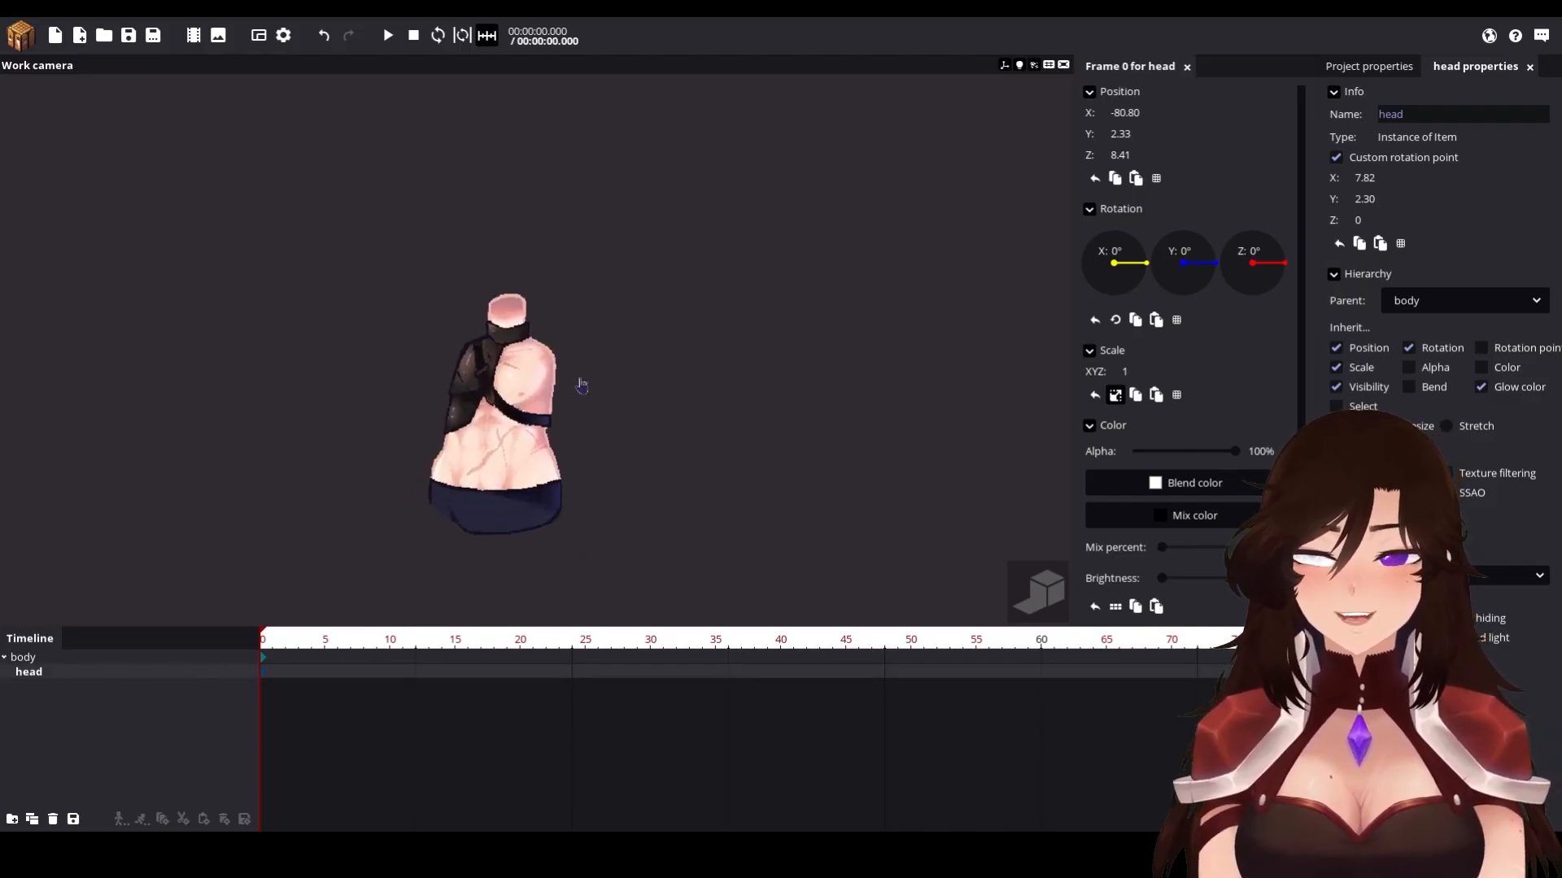
Step: Reset the head's X, Y and Z position to 0 so it sits at the body's origin
{"action": "right_click_drag", "start_coordinate": [608, 340], "coordinate": [608, 340]}
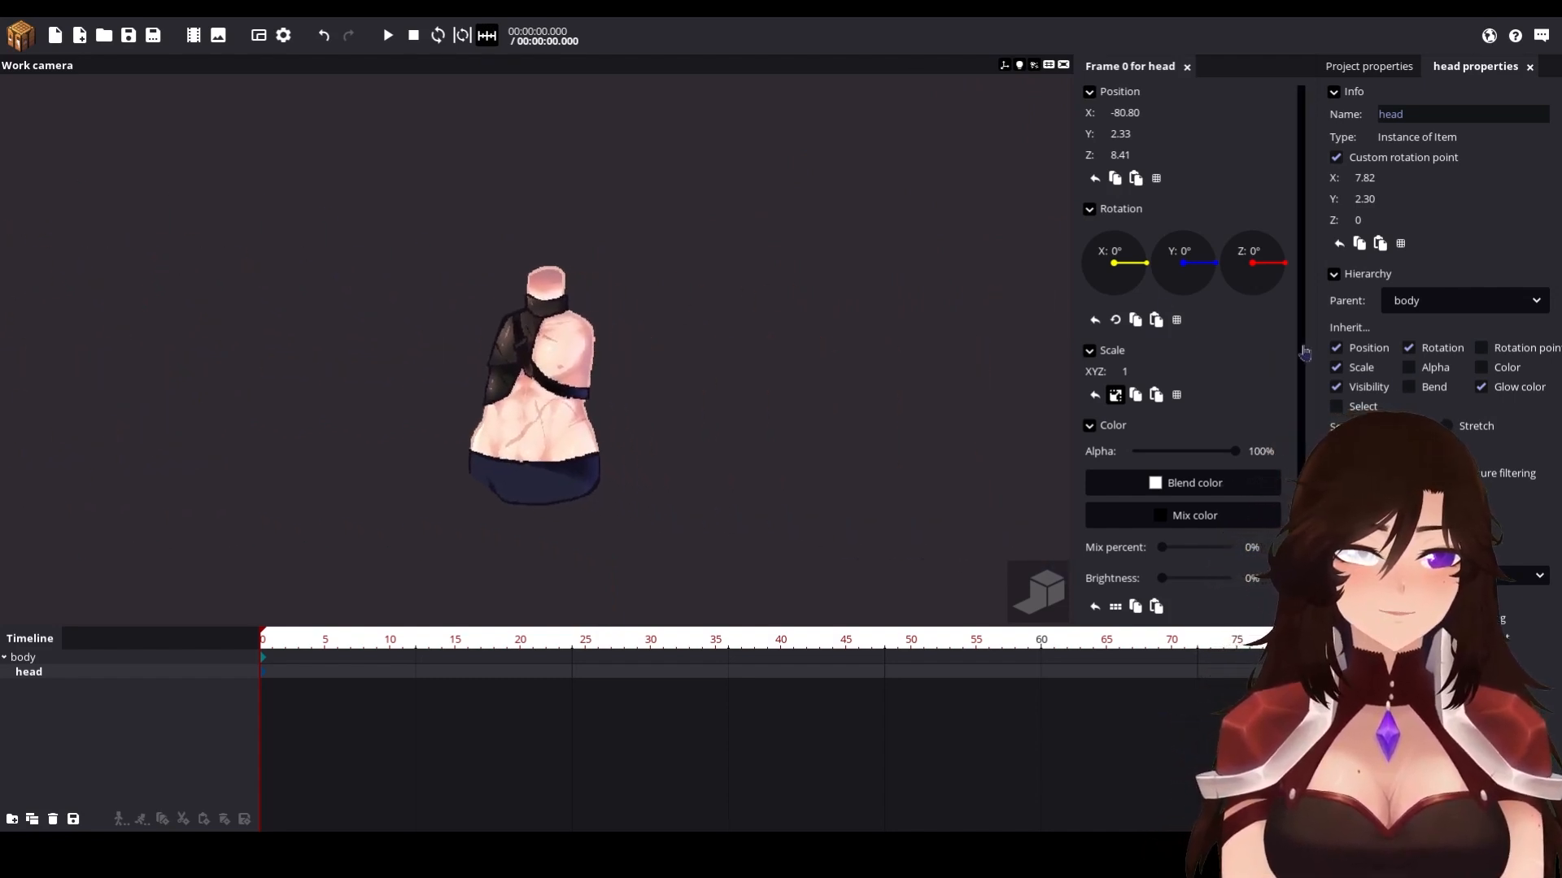
{"action": "left_click", "coordinate": [1146, 118]}
{"action": "type", "text": "0"}
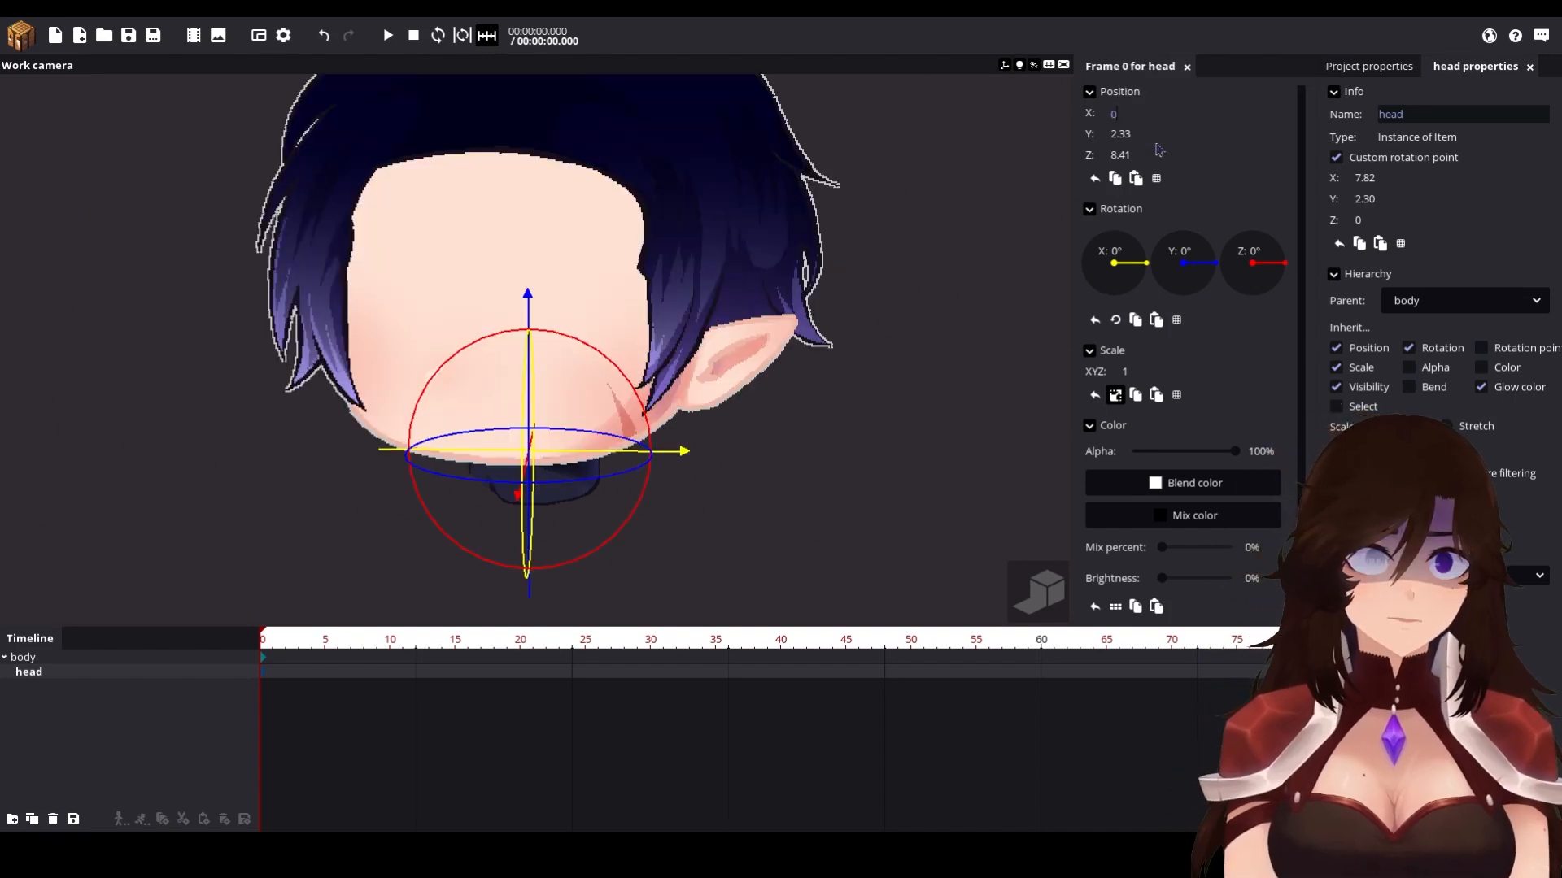
{"action": "left_click", "coordinate": [1142, 156]}
{"action": "type", "text": "0"}
Step: Move the head slightly in front of the body to a Z position of about 0.51 and check the gap from the side
{"action": "scroll", "coordinate": [953, 262], "scroll_direction": "down", "scroll_amount": 2}
{"action": "left_click_drag", "start_coordinate": [802, 289], "coordinate": [878, 326]}
{"action": "scroll", "coordinate": [1035, 477], "scroll_direction": "up", "scroll_amount": 4}
{"action": "left_click_drag", "start_coordinate": [1035, 478], "coordinate": [1074, 497]}
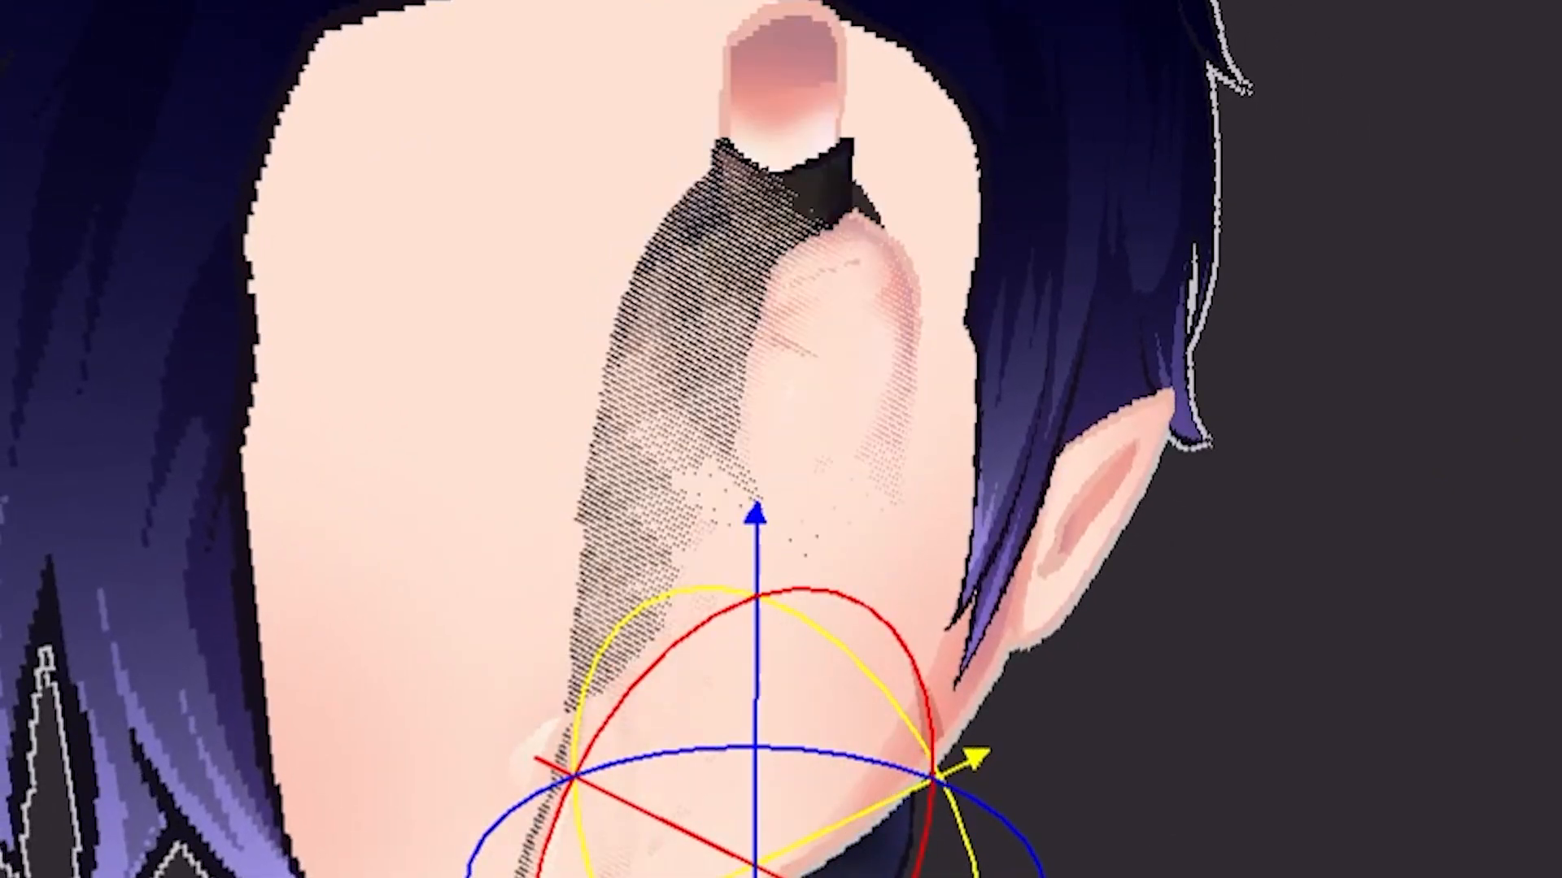
{"action": "left_click_drag", "start_coordinate": [594, 493], "coordinate": [603, 497]}
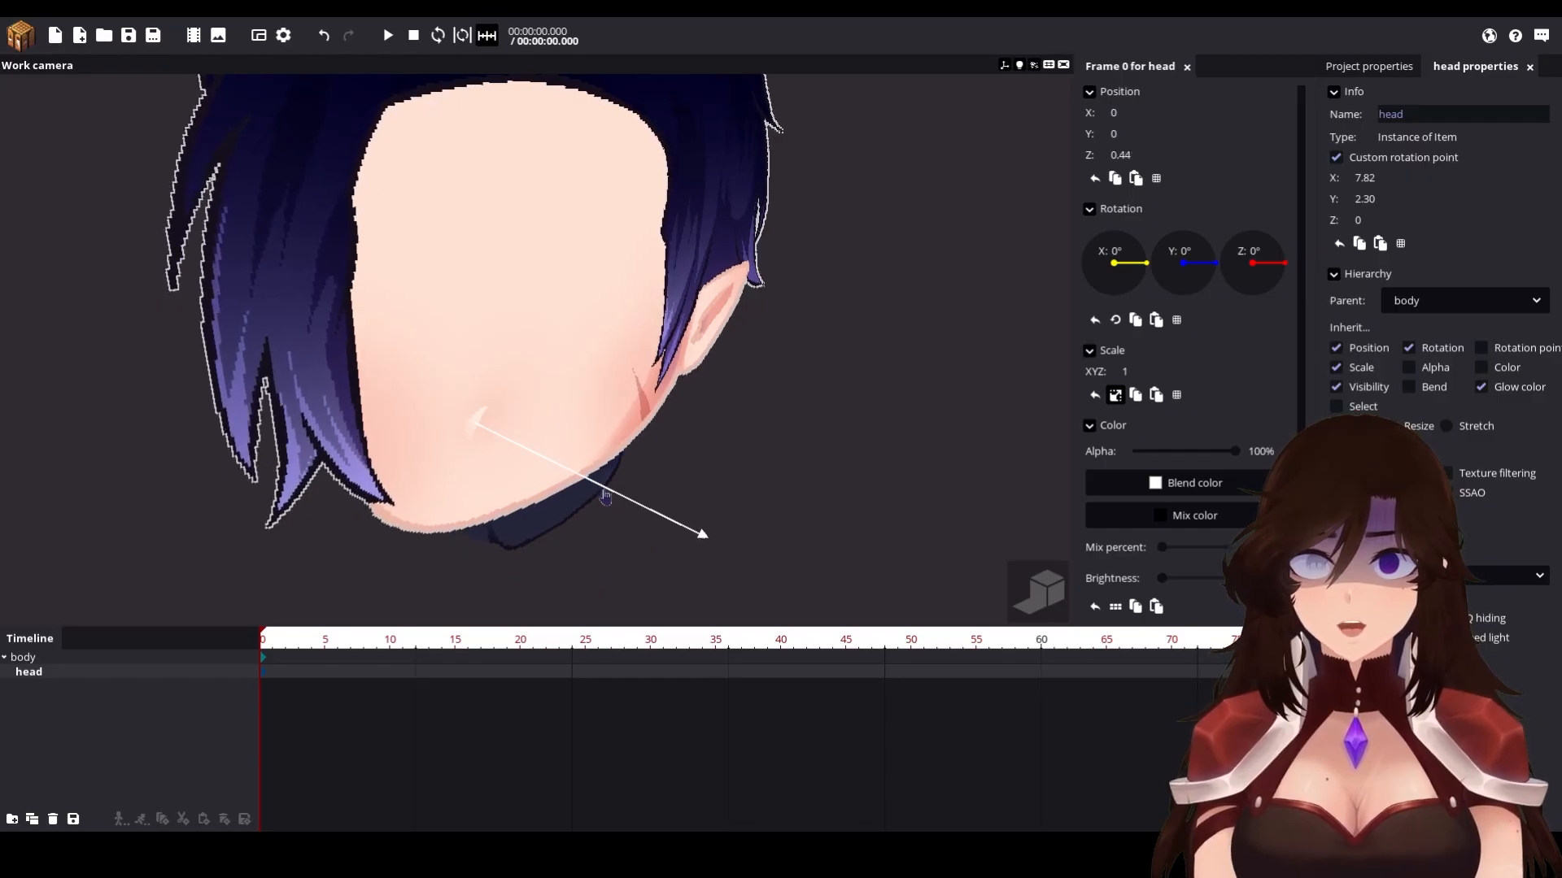
{"action": "left_click_drag", "start_coordinate": [630, 536], "coordinate": [813, 520]}
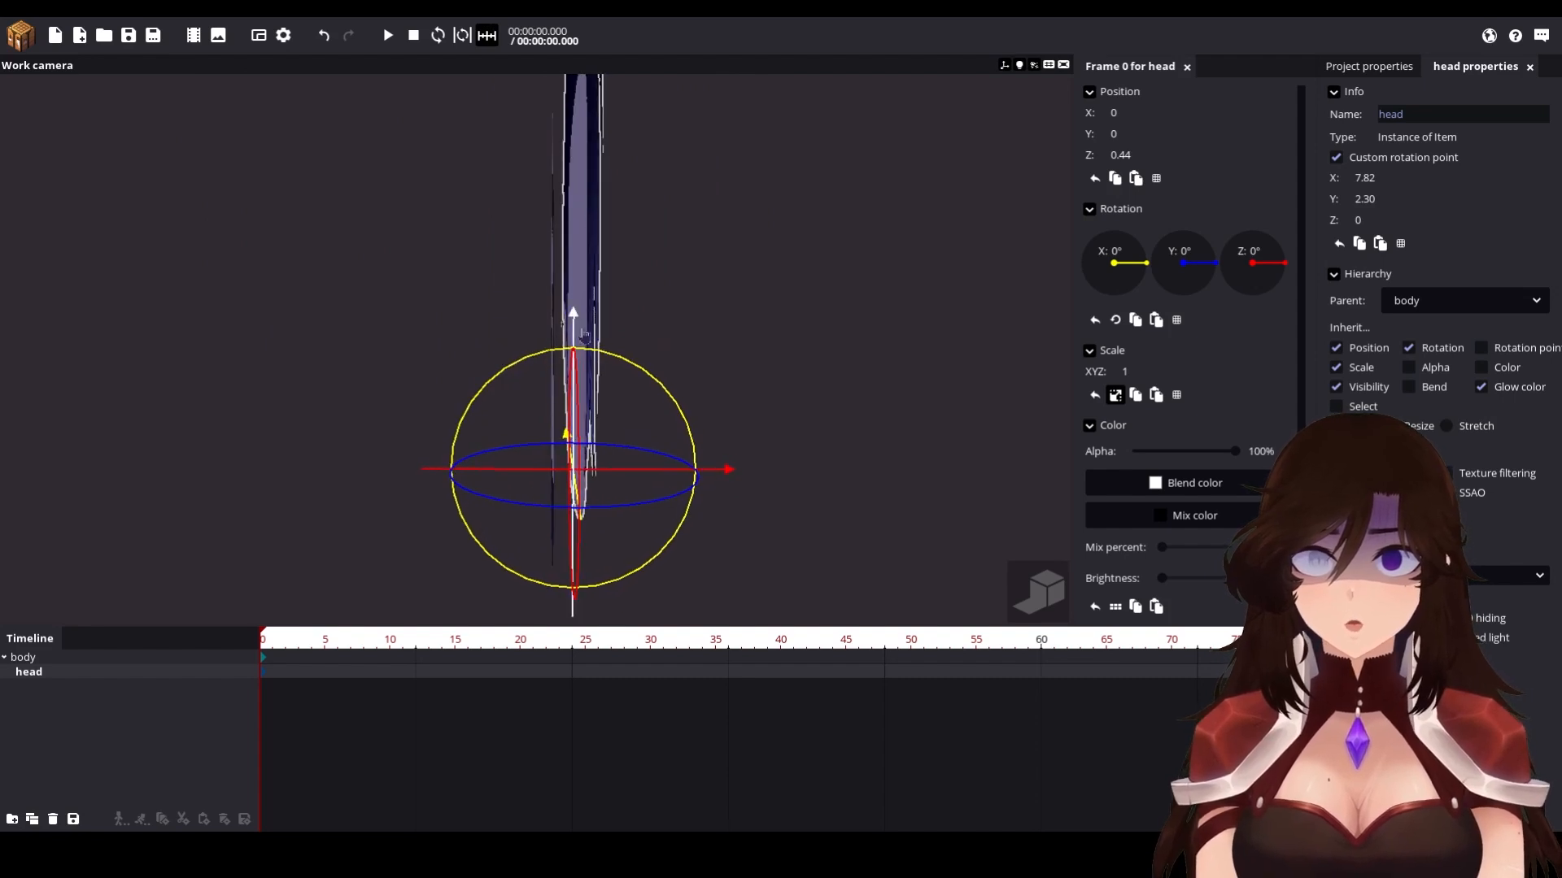
{"action": "left_click_drag", "start_coordinate": [712, 262], "coordinate": [702, 263]}
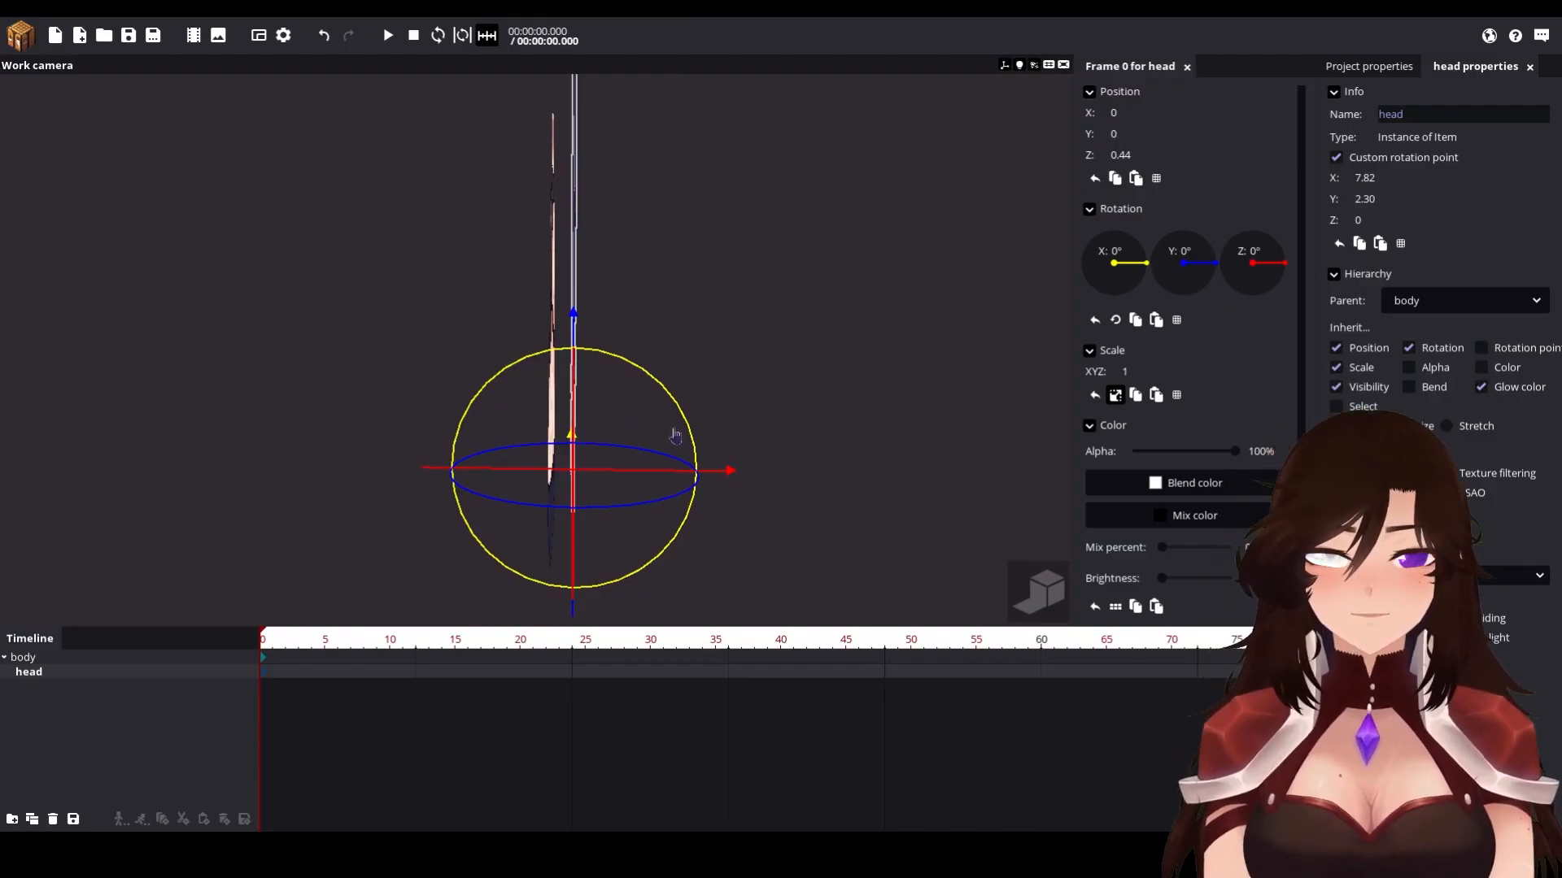
{"action": "mouse_move", "coordinate": [738, 475]}
{"action": "left_mouse_down"}
{"action": "mouse_move", "coordinate": [713, 475]}
{"action": "mouse_move", "coordinate": [738, 475]}
{"action": "left_mouse_up"}
{"action": "left_click_drag", "start_coordinate": [775, 368], "coordinate": [638, 367]}
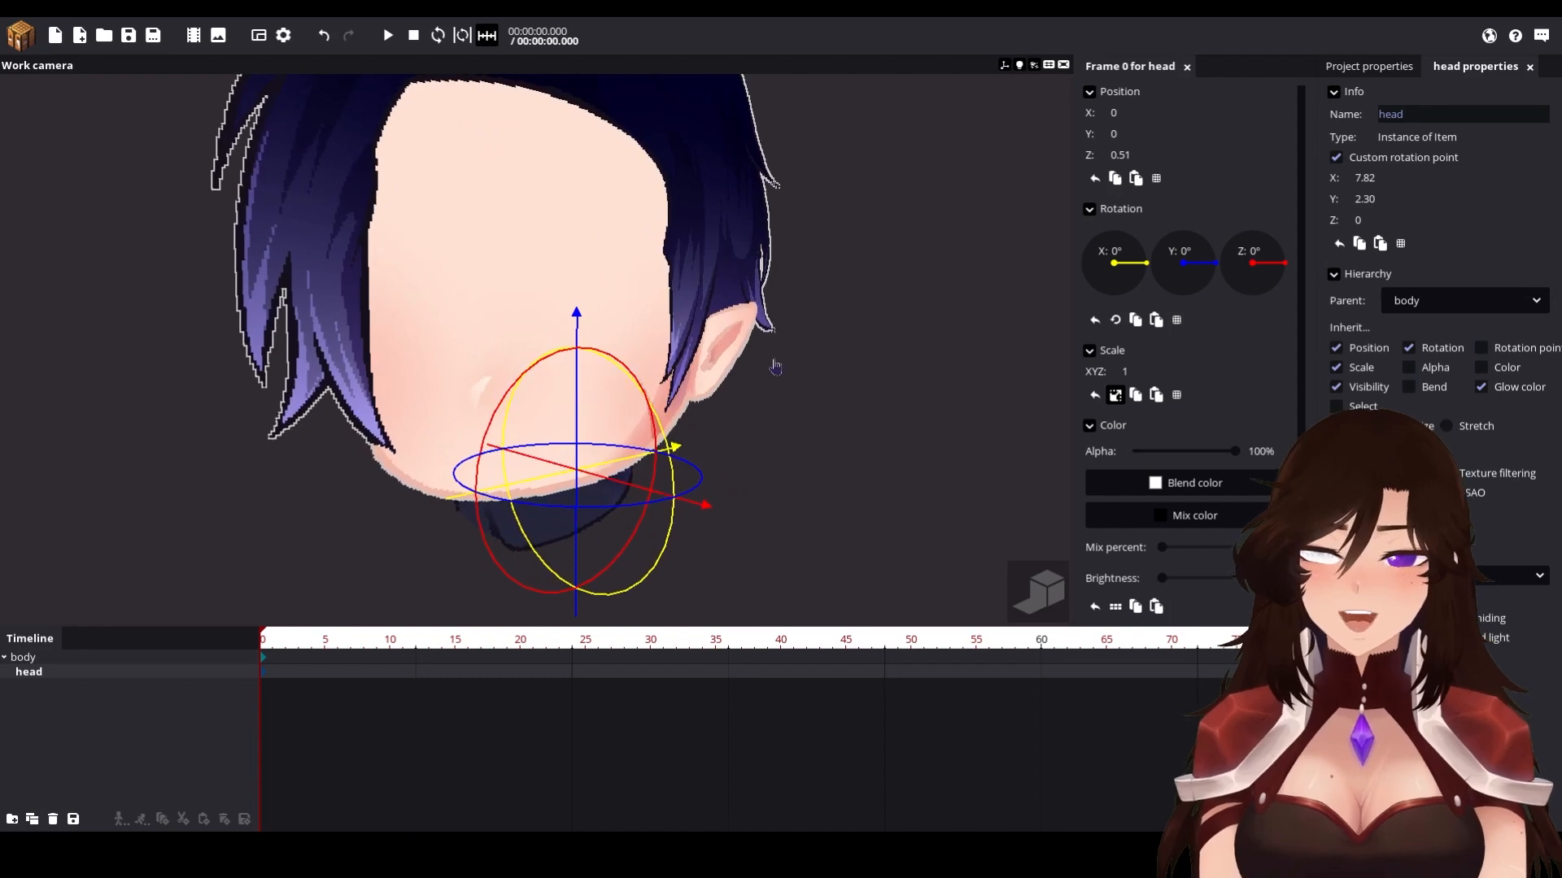
{"action": "left_click_drag", "start_coordinate": [742, 351], "coordinate": [571, 346]}
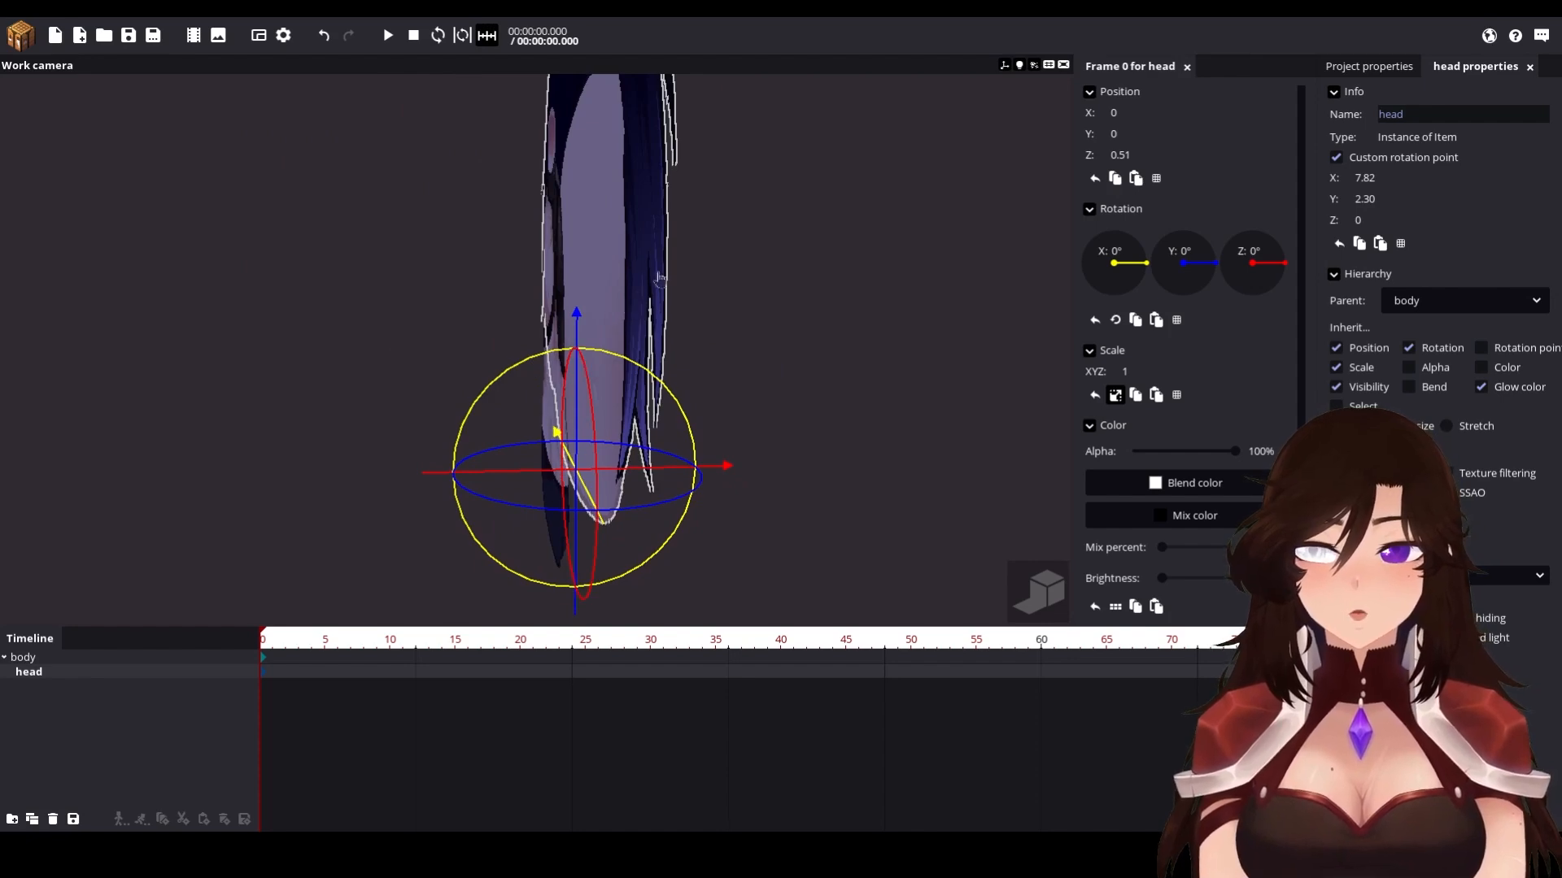
{"action": "left_click_drag", "start_coordinate": [659, 278], "coordinate": [462, 290]}
Step: Raise the head onto the body's neck, to a Y position of about 6.84, and check the fit
{"action": "scroll", "coordinate": [462, 290], "scroll_direction": "down", "scroll_amount": 2}
{"action": "left_click_drag", "start_coordinate": [577, 340], "coordinate": [615, 155]}
{"action": "mouse_move", "coordinate": [617, 160]}
{"action": "middle_mouse_down"}
{"action": "mouse_move", "coordinate": [672, 213]}
{"action": "mouse_move", "coordinate": [602, 176]}
{"action": "middle_mouse_up"}
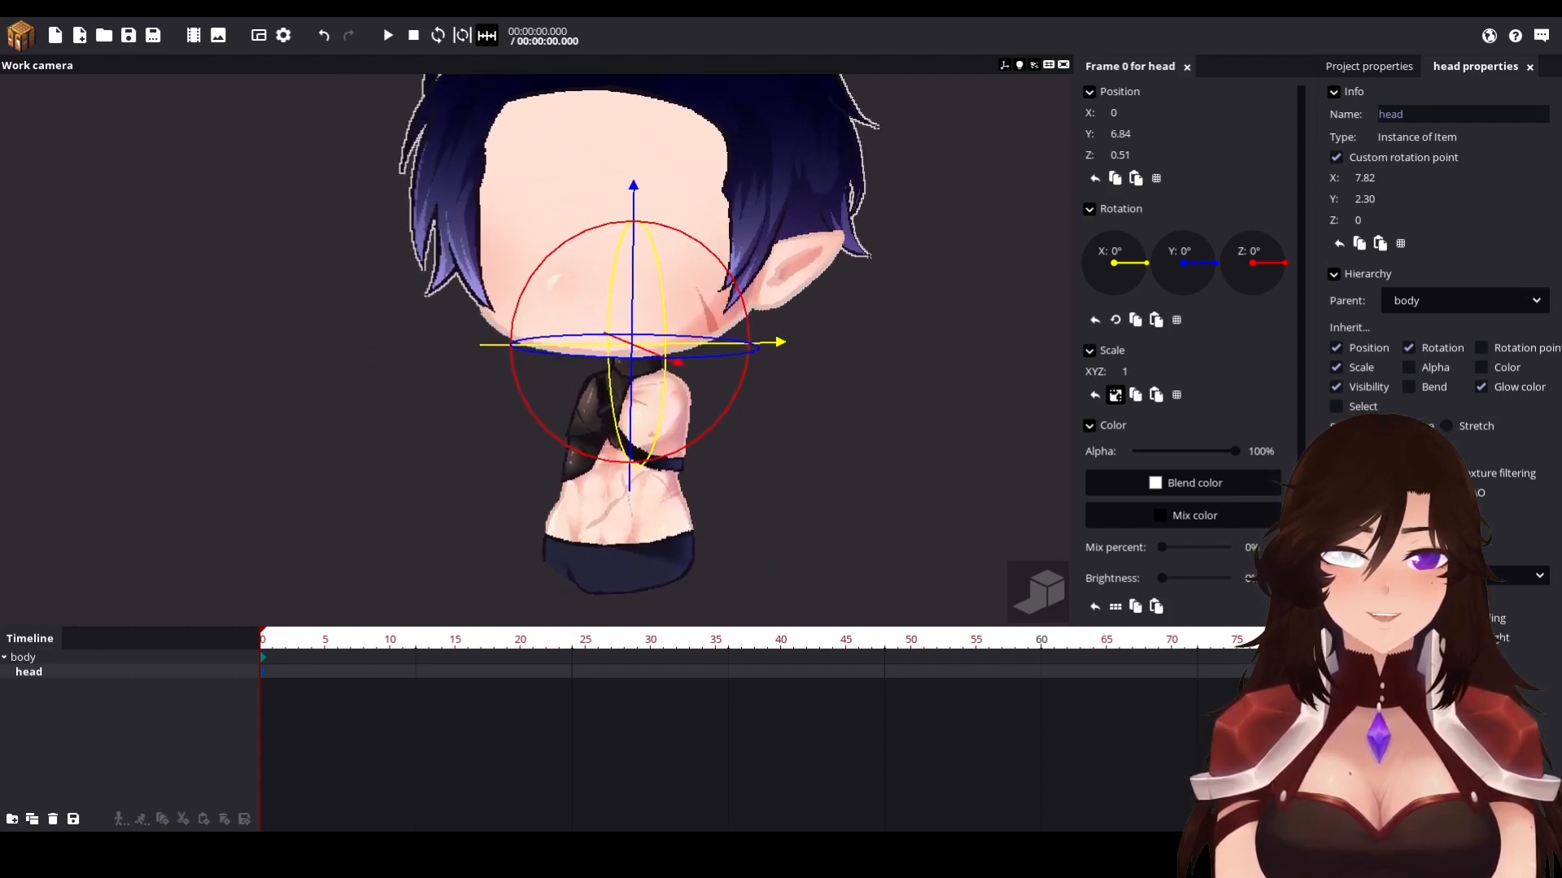
{"action": "scroll", "coordinate": [602, 176], "scroll_direction": "down", "scroll_amount": 3}
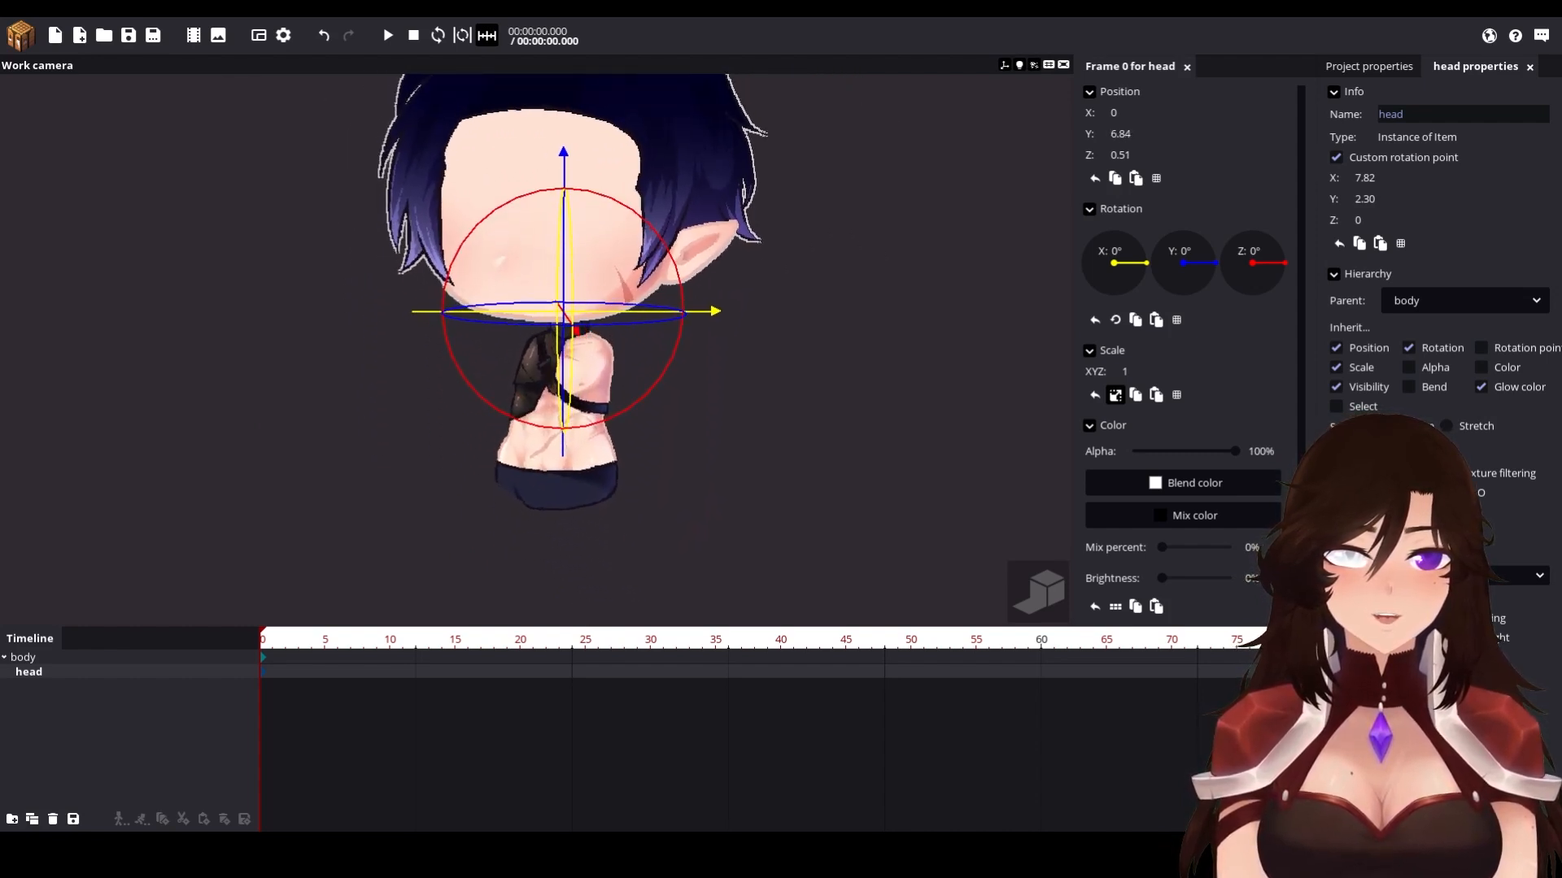
{"action": "scroll", "coordinate": [798, 216], "scroll_direction": "up", "scroll_amount": 4}
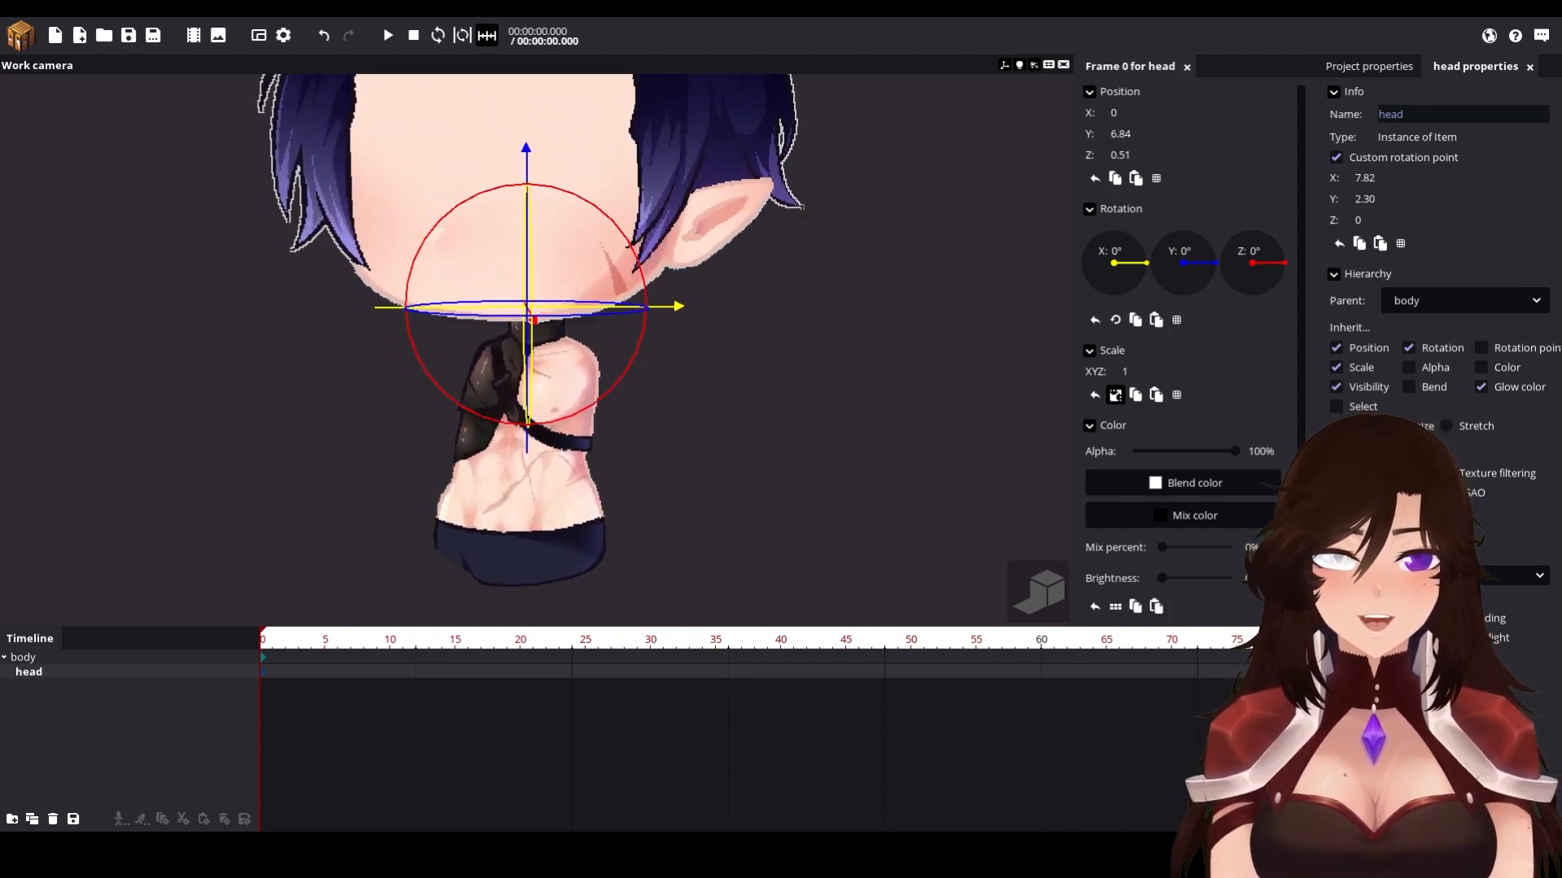
Step: Fine-tune the head's rotation point to about X 7.41, Y 1.95 and its position to about X 0.24, Y 6.41, and check the fit
{"action": "scroll", "coordinate": [830, 221], "scroll_direction": "down", "scroll_amount": 3}
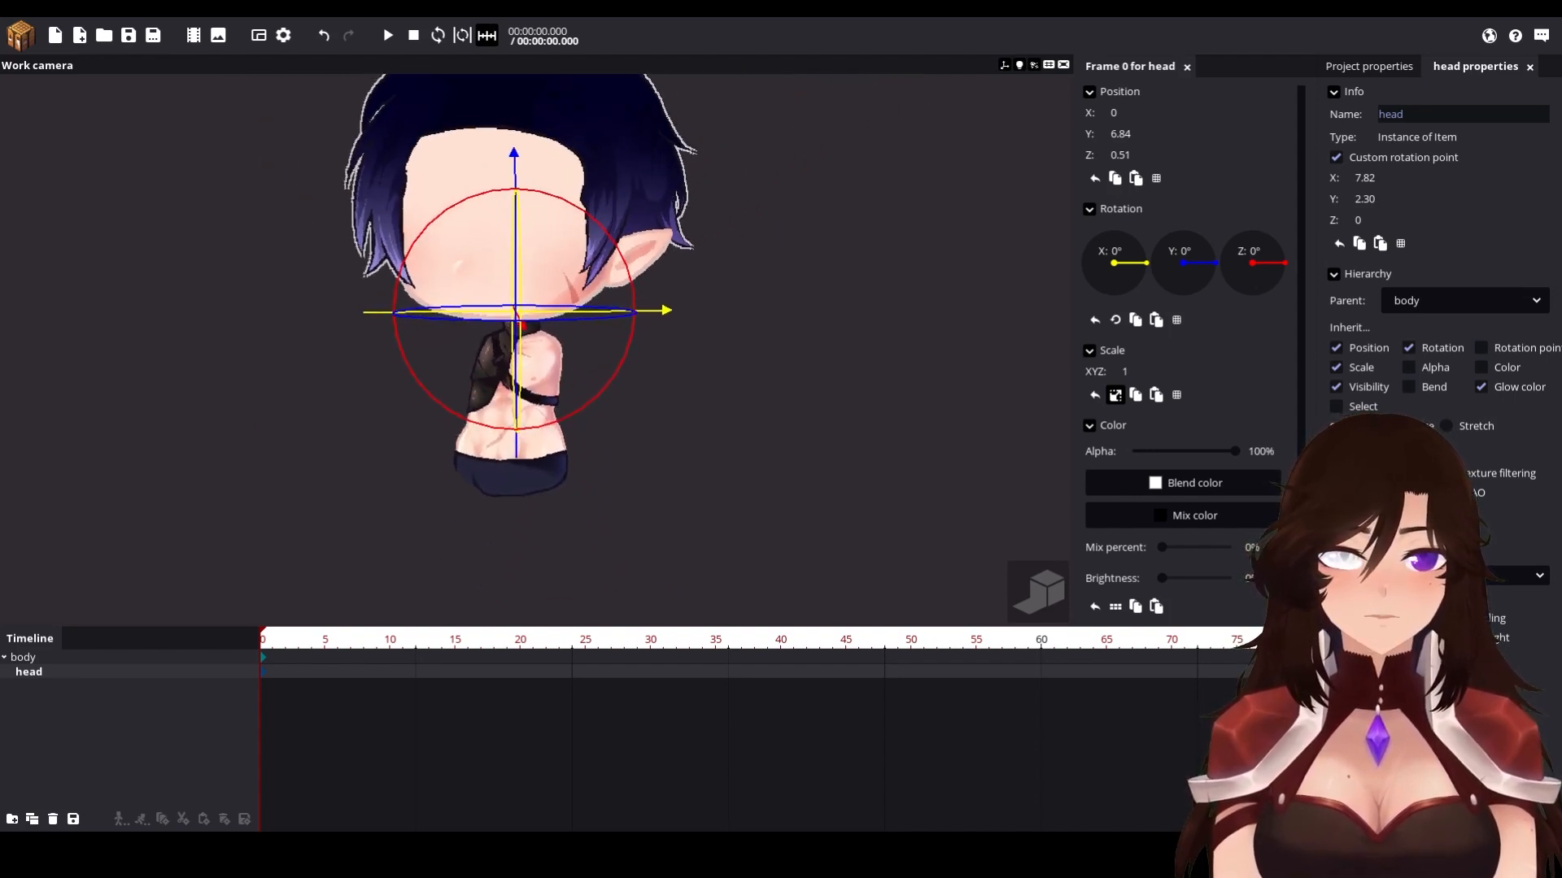
{"action": "left_click_drag", "start_coordinate": [1125, 115], "coordinate": [1158, 120]}
{"action": "key", "text": "ctrl+z"}
{"action": "left_click_drag", "start_coordinate": [1368, 178], "coordinate": [1359, 199]}
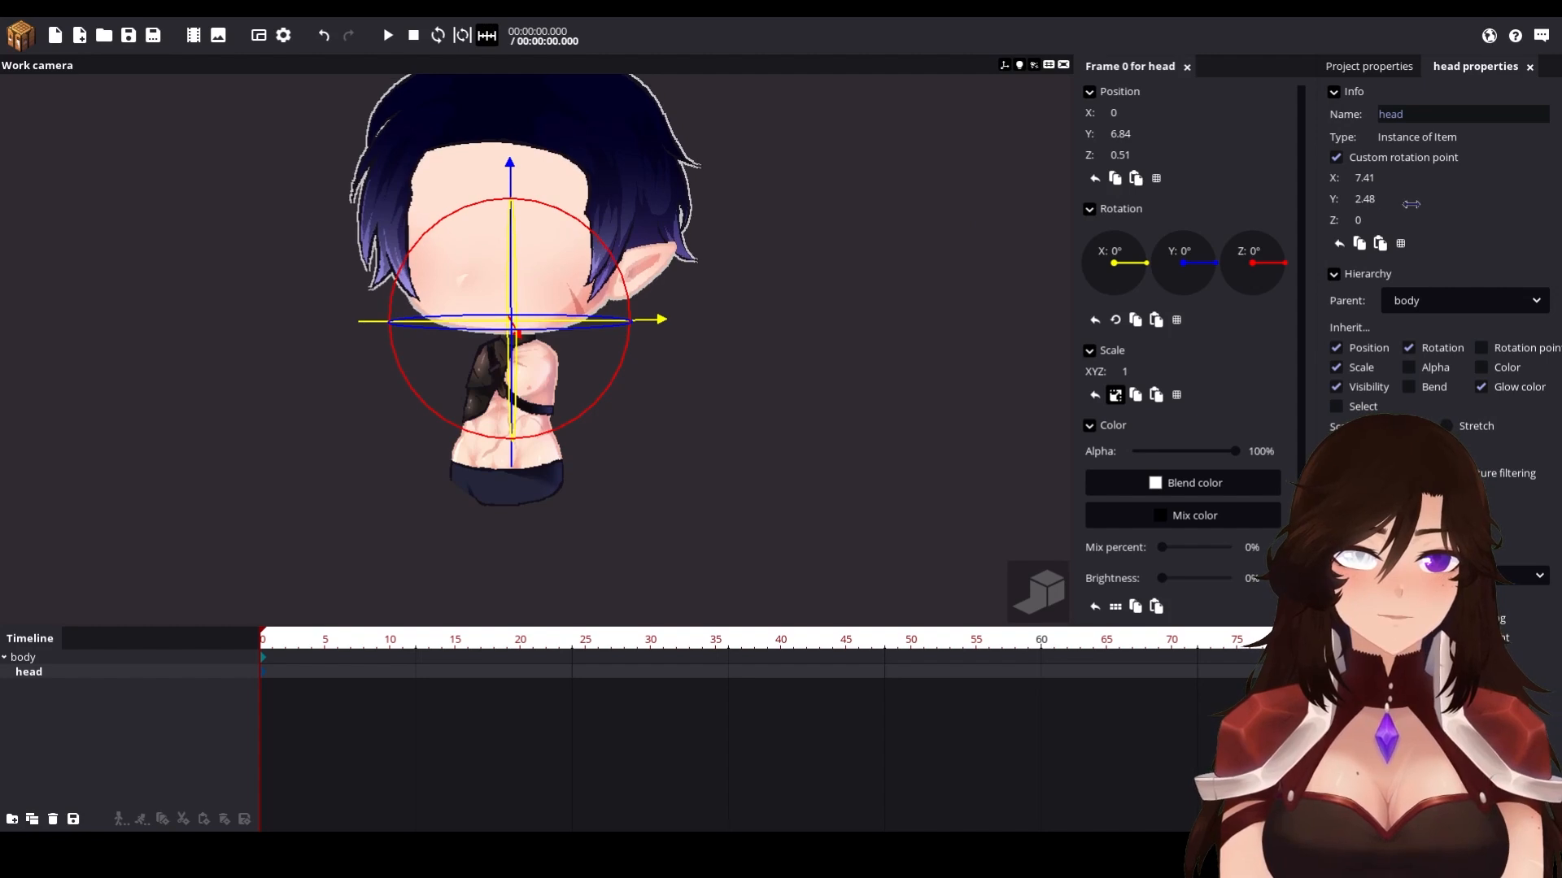
{"action": "left_click_drag", "start_coordinate": [518, 173], "coordinate": [519, 184]}
{"action": "scroll", "coordinate": [707, 358], "scroll_direction": "up", "scroll_amount": 2}
{"action": "left_click_drag", "start_coordinate": [711, 359], "coordinate": [718, 358]}
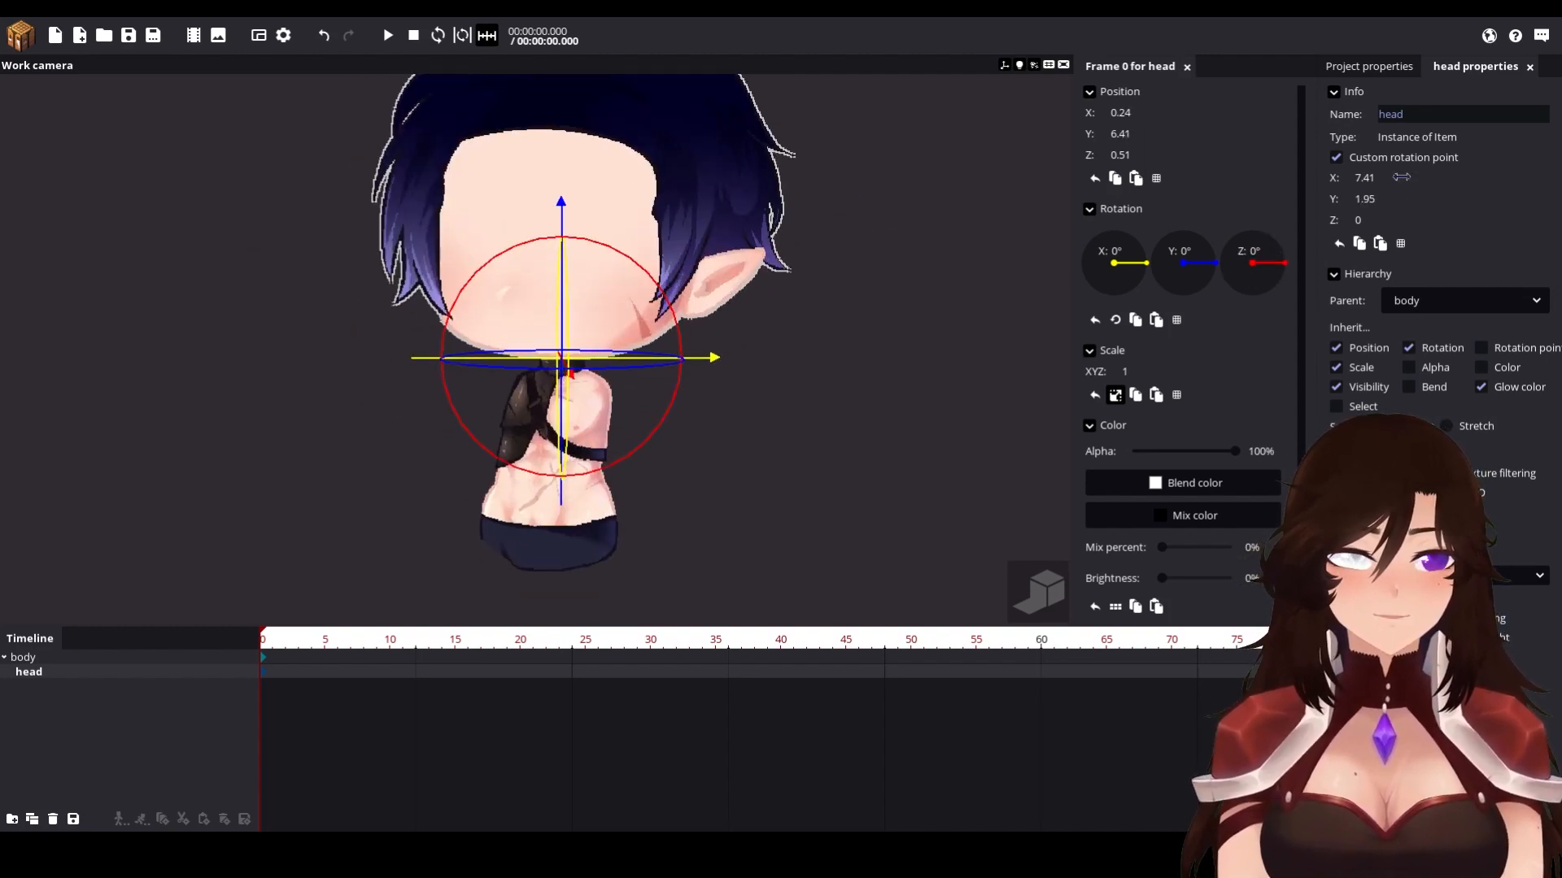
{"action": "left_click", "coordinate": [736, 381]}
{"action": "scroll", "coordinate": [736, 381], "scroll_direction": "down", "scroll_amount": 2}
{"action": "right_click_drag", "start_coordinate": [736, 380], "coordinate": [743, 437]}
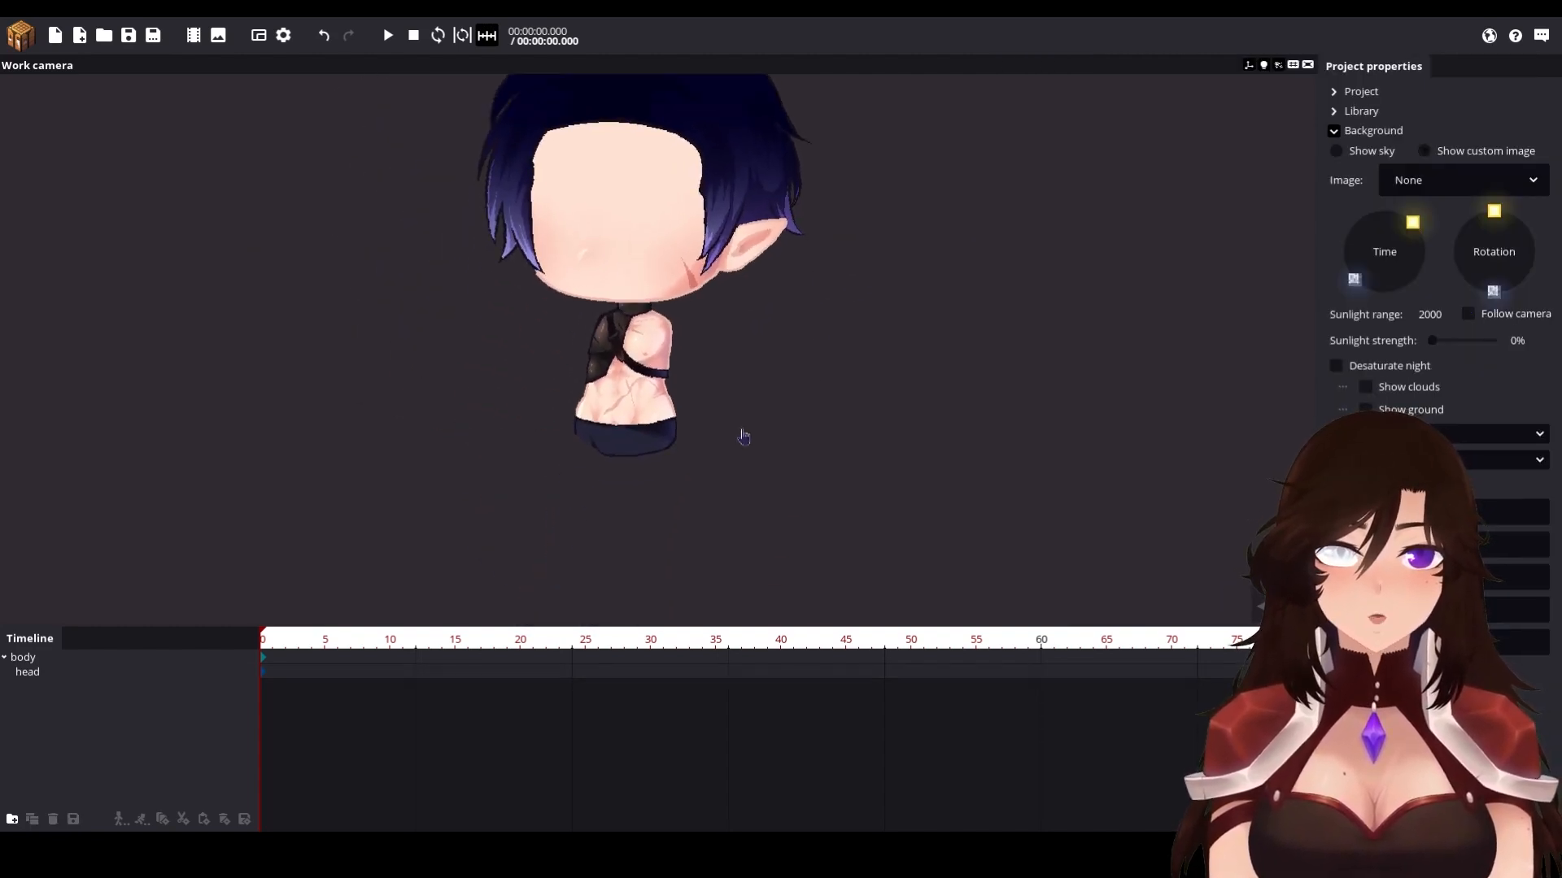
{"action": "key", "text": "w"}
Step: Create a new item from the armoured upper arm sprite of the item sheet
{"action": "left_click", "coordinate": [15, 37]}
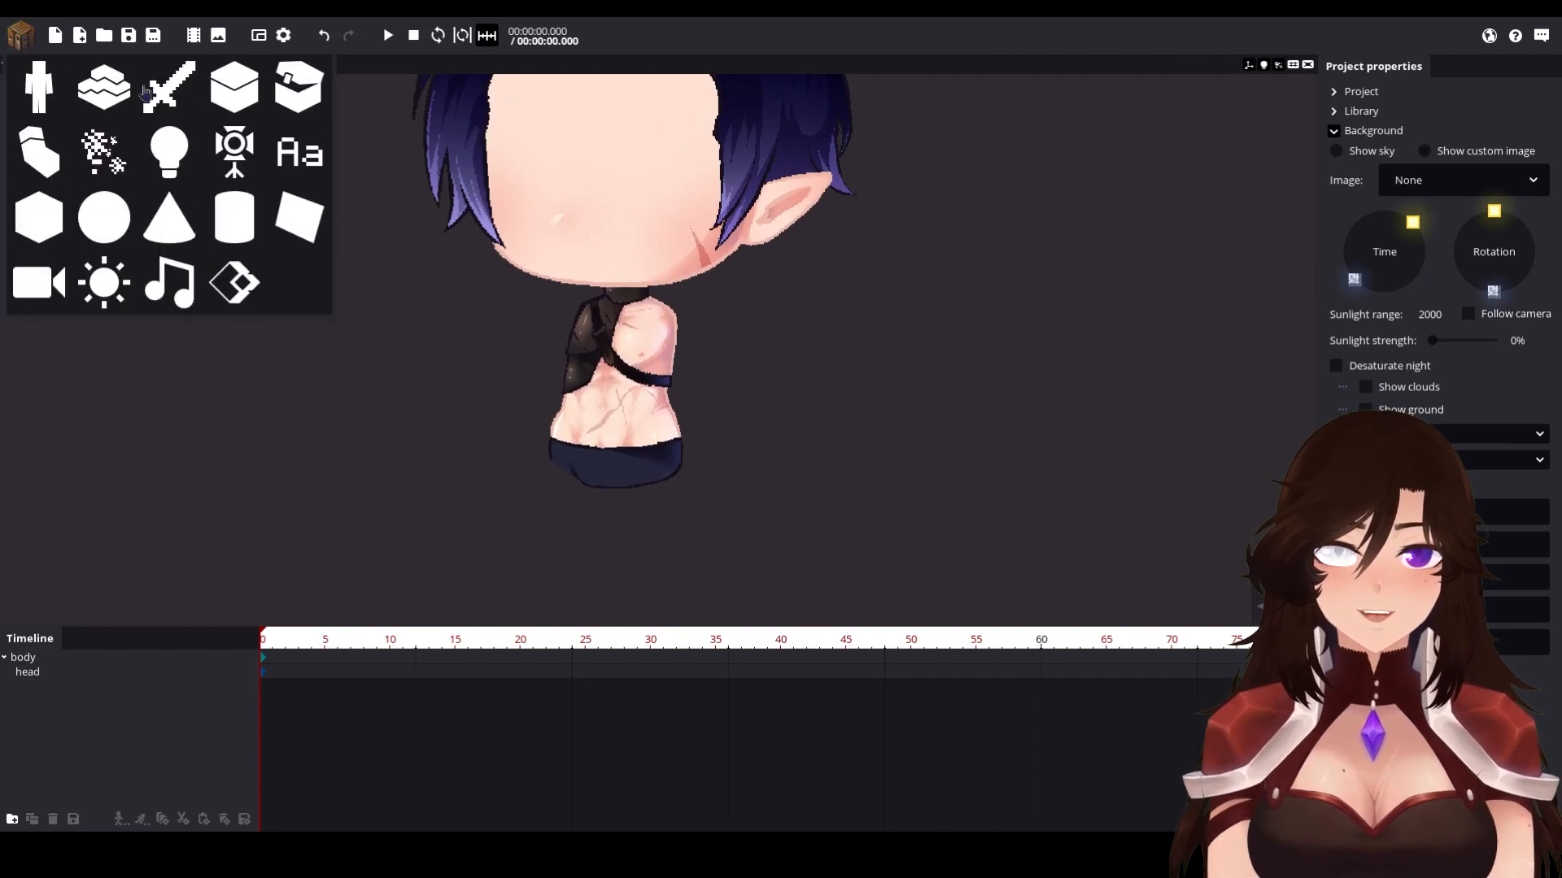
{"action": "left_click", "coordinate": [169, 87]}
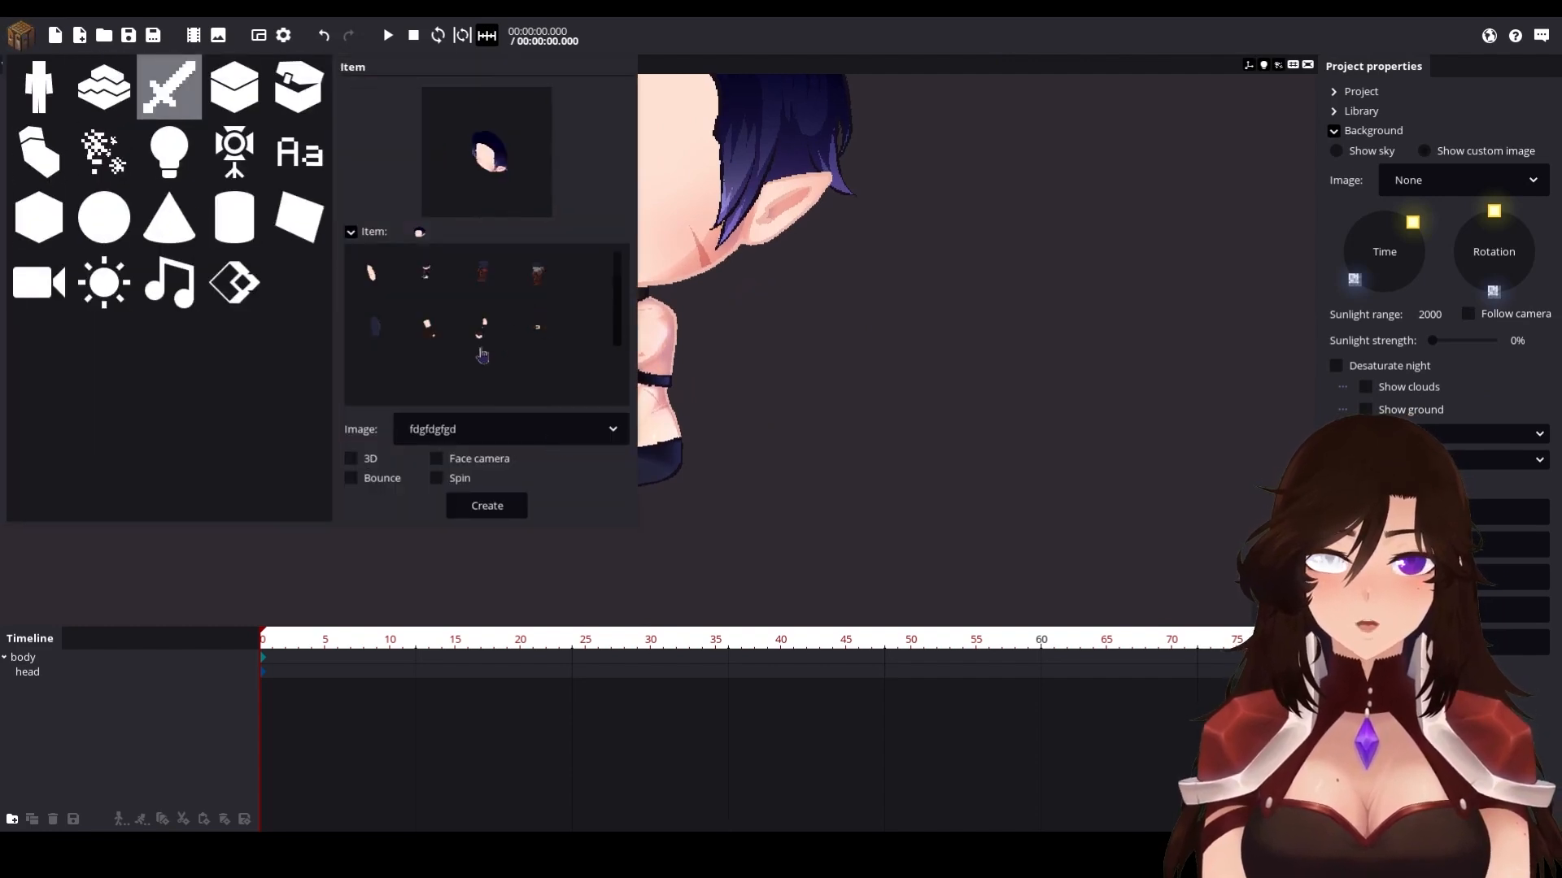
{"action": "left_click", "coordinate": [423, 291]}
{"action": "left_click", "coordinate": [487, 505]}
{"action": "scroll", "coordinate": [781, 430], "scroll_direction": "up", "scroll_amount": 3}
Step: Set the armoured arm's custom rotation point beside its shoulder, at about X 8.94 and Y 8.79
{"action": "mouse_move", "coordinate": [1360, 178]}
{"action": "left_mouse_down"}
{"action": "mouse_move", "coordinate": [1391, 178]}
{"action": "mouse_move", "coordinate": [1335, 178]}
{"action": "left_mouse_up"}
{"action": "left_click_drag", "start_coordinate": [405, 366], "coordinate": [682, 435]}
{"action": "key", "text": "ctrl+z"}
{"action": "left_click_drag", "start_coordinate": [1364, 178], "coordinate": [1358, 179]}
{"action": "left_click_drag", "start_coordinate": [602, 269], "coordinate": [675, 447]}
{"action": "key", "text": "ctrl+z"}
{"action": "scroll", "coordinate": [676, 446], "scroll_direction": "down", "scroll_amount": 5}
{"action": "middle_click_drag", "start_coordinate": [860, 350], "coordinate": [860, 373]}
{"action": "key", "text": "space"}
{"action": "key", "text": "space"}
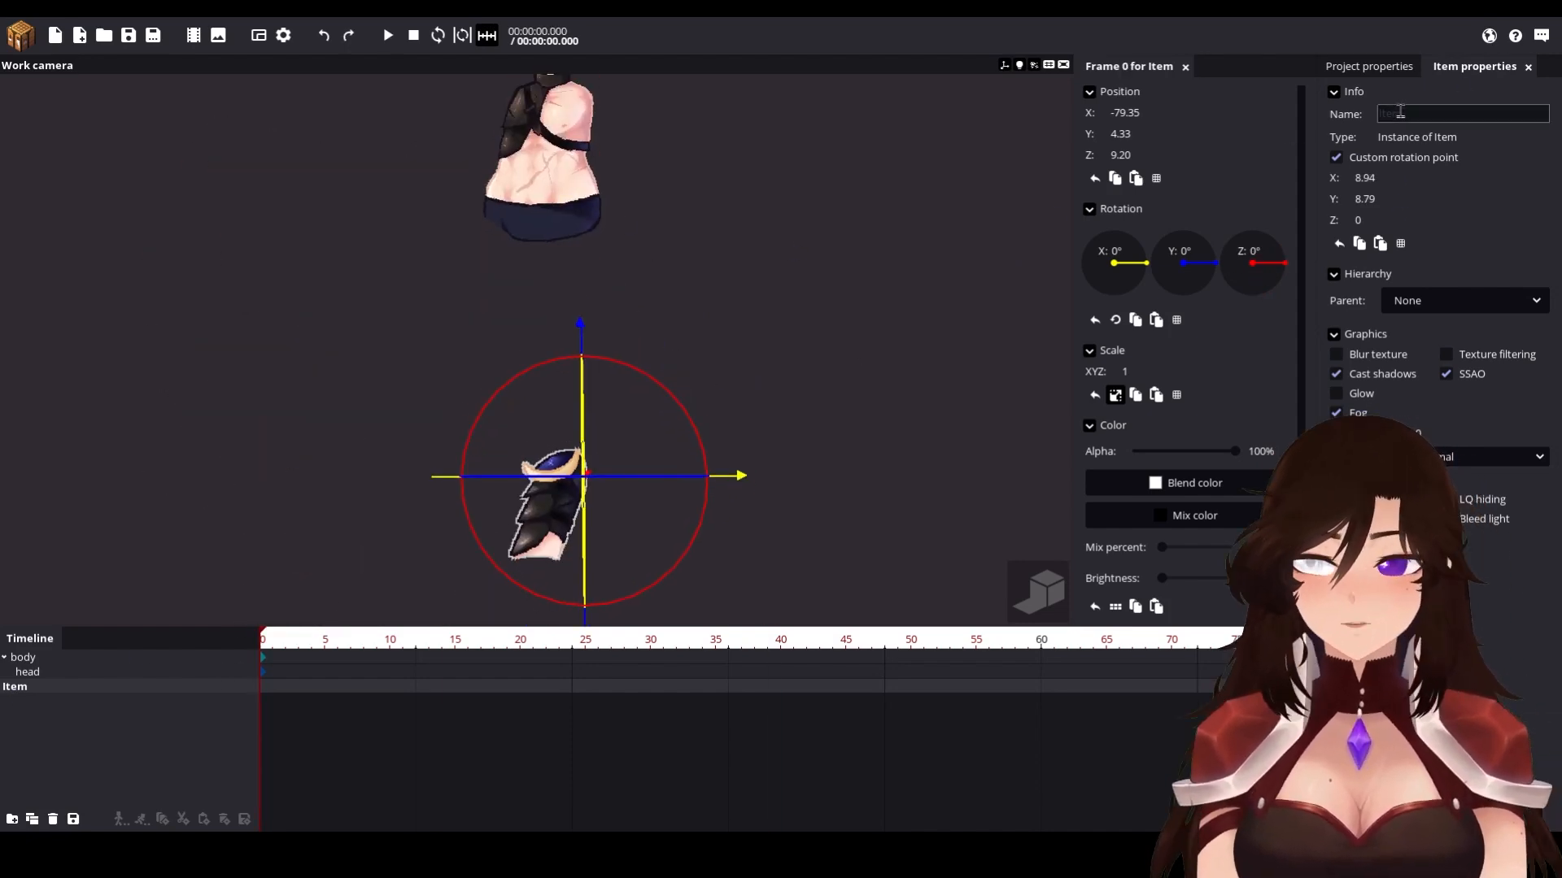
Step: Rename the armoured arm as back arm and parent it to the body with its position reset to 0
{"action": "type", "text": "back arm"}
{"action": "key", "text": "Return"}
{"action": "left_click_drag", "start_coordinate": [25, 687], "coordinate": [94, 666]}
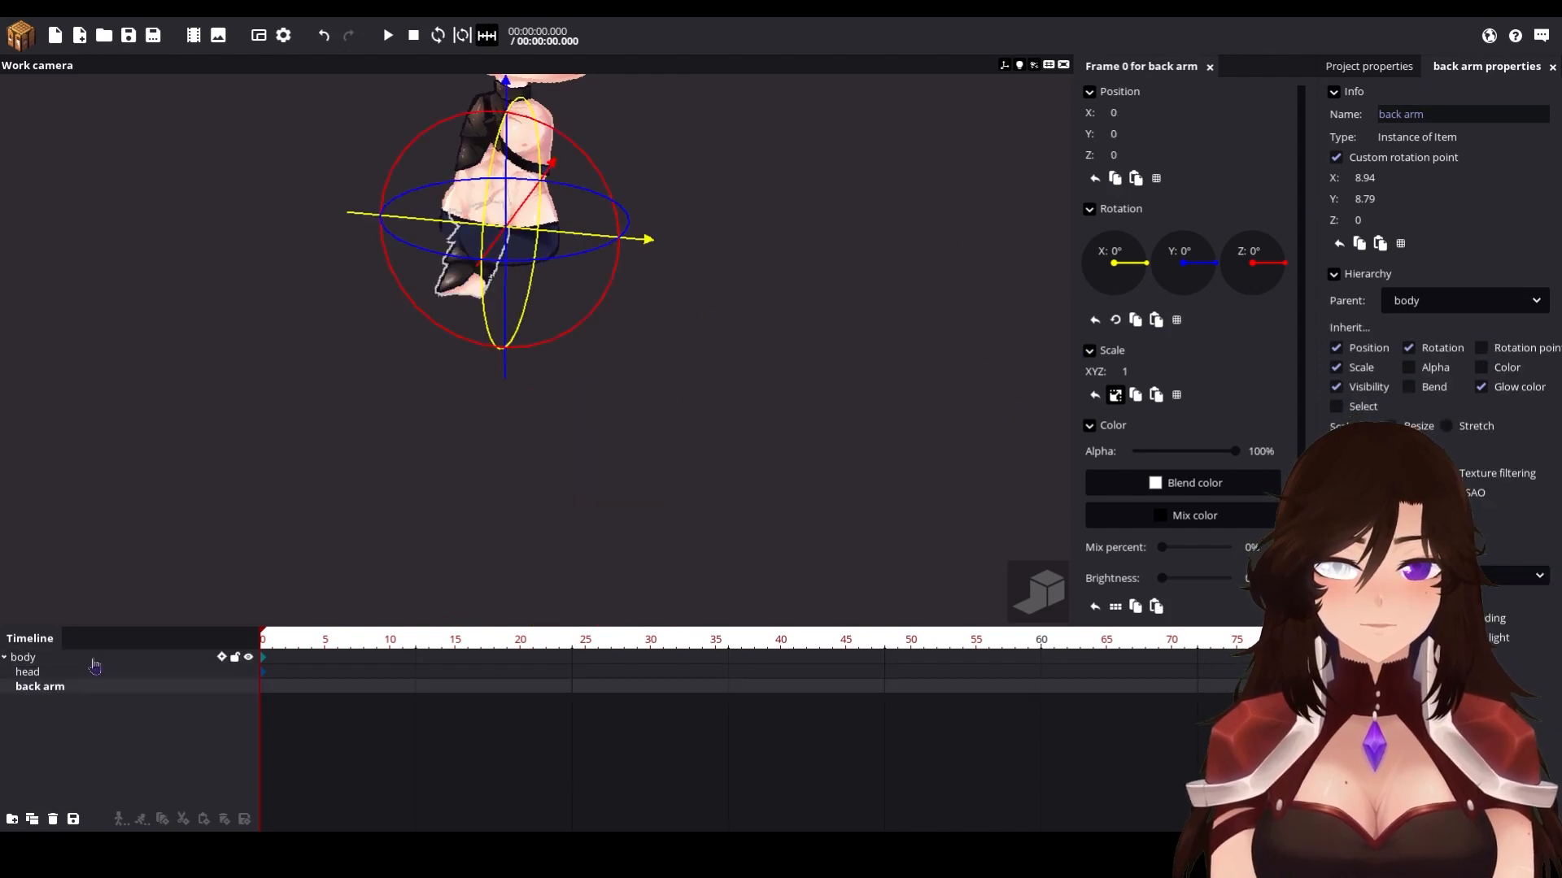
Step: Raise the back arm to a Y position of about 4.97 and set it slightly behind the body at Z -0.41
{"action": "middle_click_drag", "start_coordinate": [517, 340], "coordinate": [488, 466]}
{"action": "left_click_drag", "start_coordinate": [517, 339], "coordinate": [410, 298]}
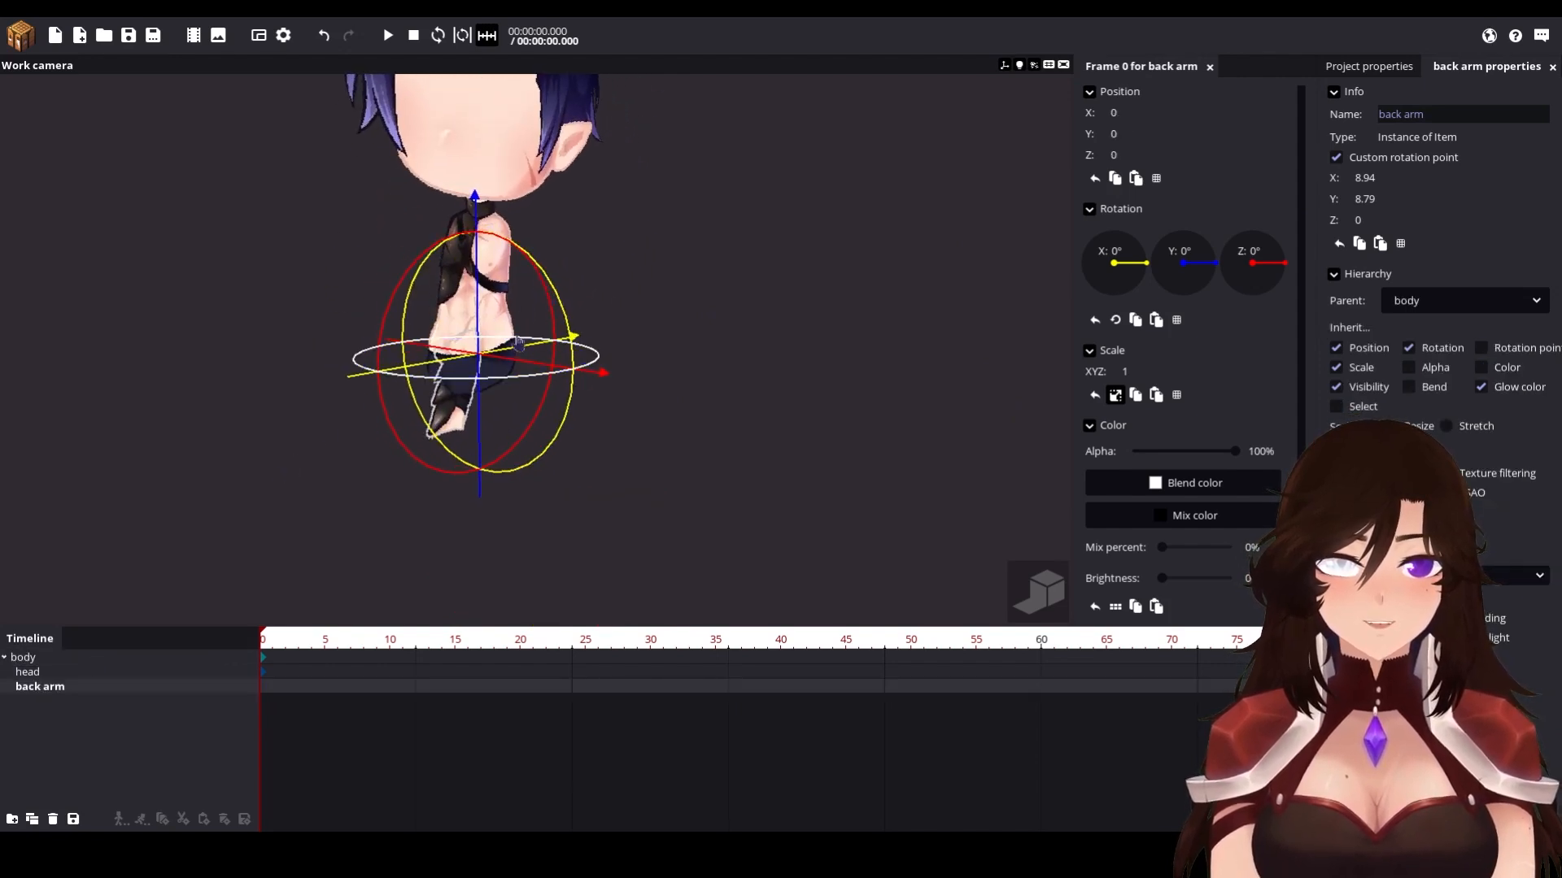
{"action": "left_click_drag", "start_coordinate": [527, 374], "coordinate": [513, 367]}
{"action": "left_click_drag", "start_coordinate": [474, 312], "coordinate": [468, 193]}
{"action": "scroll", "coordinate": [468, 193], "scroll_direction": "up", "scroll_amount": 5}
{"action": "left_click_drag", "start_coordinate": [761, 272], "coordinate": [667, 288]}
{"action": "left_click_drag", "start_coordinate": [578, 338], "coordinate": [527, 400]}
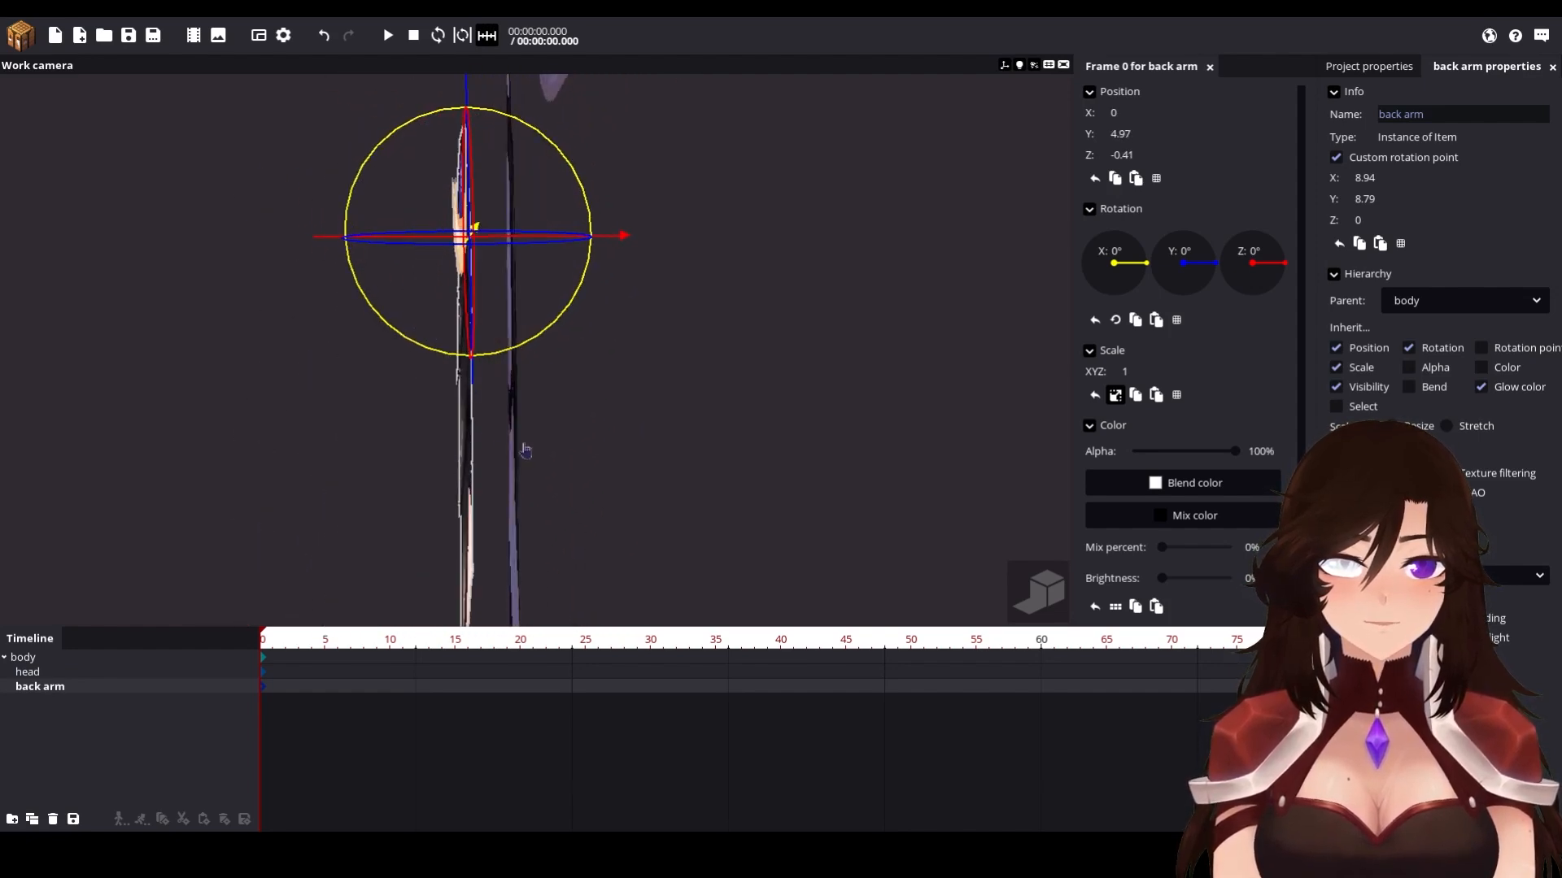
Step: Try moving the back arm to a Z position of -1.30 and rotating it about Z to -77.33°, and undo both changes
{"action": "left_click_drag", "start_coordinate": [562, 443], "coordinate": [608, 398]}
{"action": "scroll", "coordinate": [572, 446], "scroll_direction": "down", "scroll_amount": 4}
{"action": "middle_click_drag", "start_coordinate": [572, 313], "coordinate": [610, 311]}
{"action": "scroll", "coordinate": [610, 311], "scroll_direction": "up", "scroll_amount": 2}
{"action": "mouse_move", "coordinate": [599, 300]}
{"action": "left_mouse_down"}
{"action": "mouse_move", "coordinate": [574, 291]}
{"action": "mouse_move", "coordinate": [602, 320]}
{"action": "left_mouse_up"}
{"action": "scroll", "coordinate": [603, 333], "scroll_direction": "down", "scroll_amount": 2}
{"action": "middle_click_drag", "start_coordinate": [605, 338], "coordinate": [1057, 366]}
{"action": "middle_click_drag", "start_coordinate": [428, 387], "coordinate": [972, 359]}
{"action": "scroll", "coordinate": [960, 354], "scroll_direction": "down", "scroll_amount": 2}
{"action": "left_click_drag", "start_coordinate": [856, 220], "coordinate": [1075, 165]}
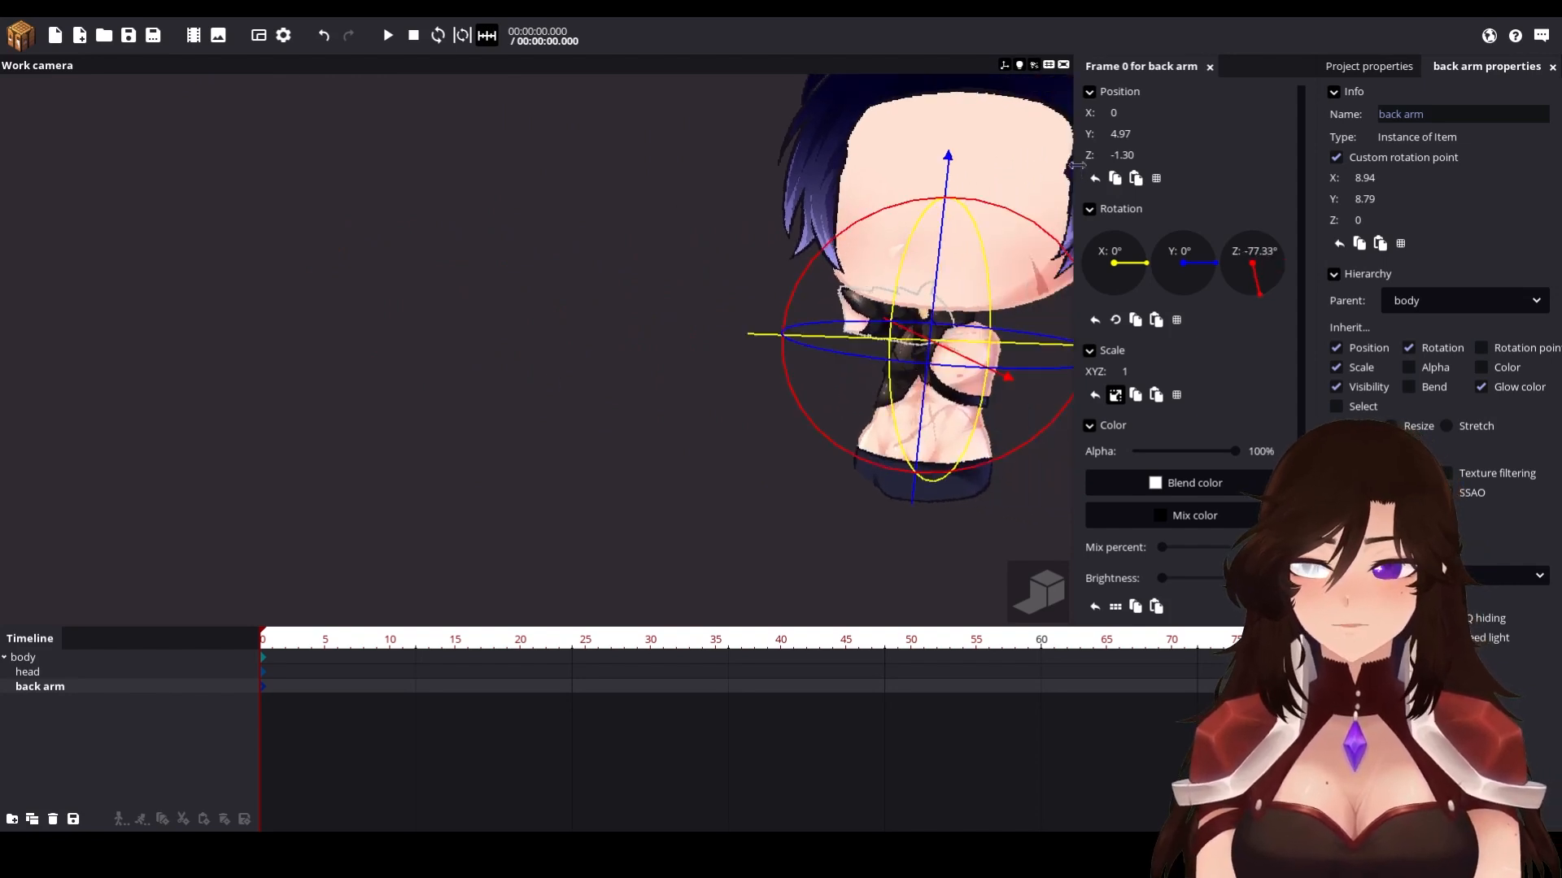
{"action": "key", "text": "ctrl+z"}
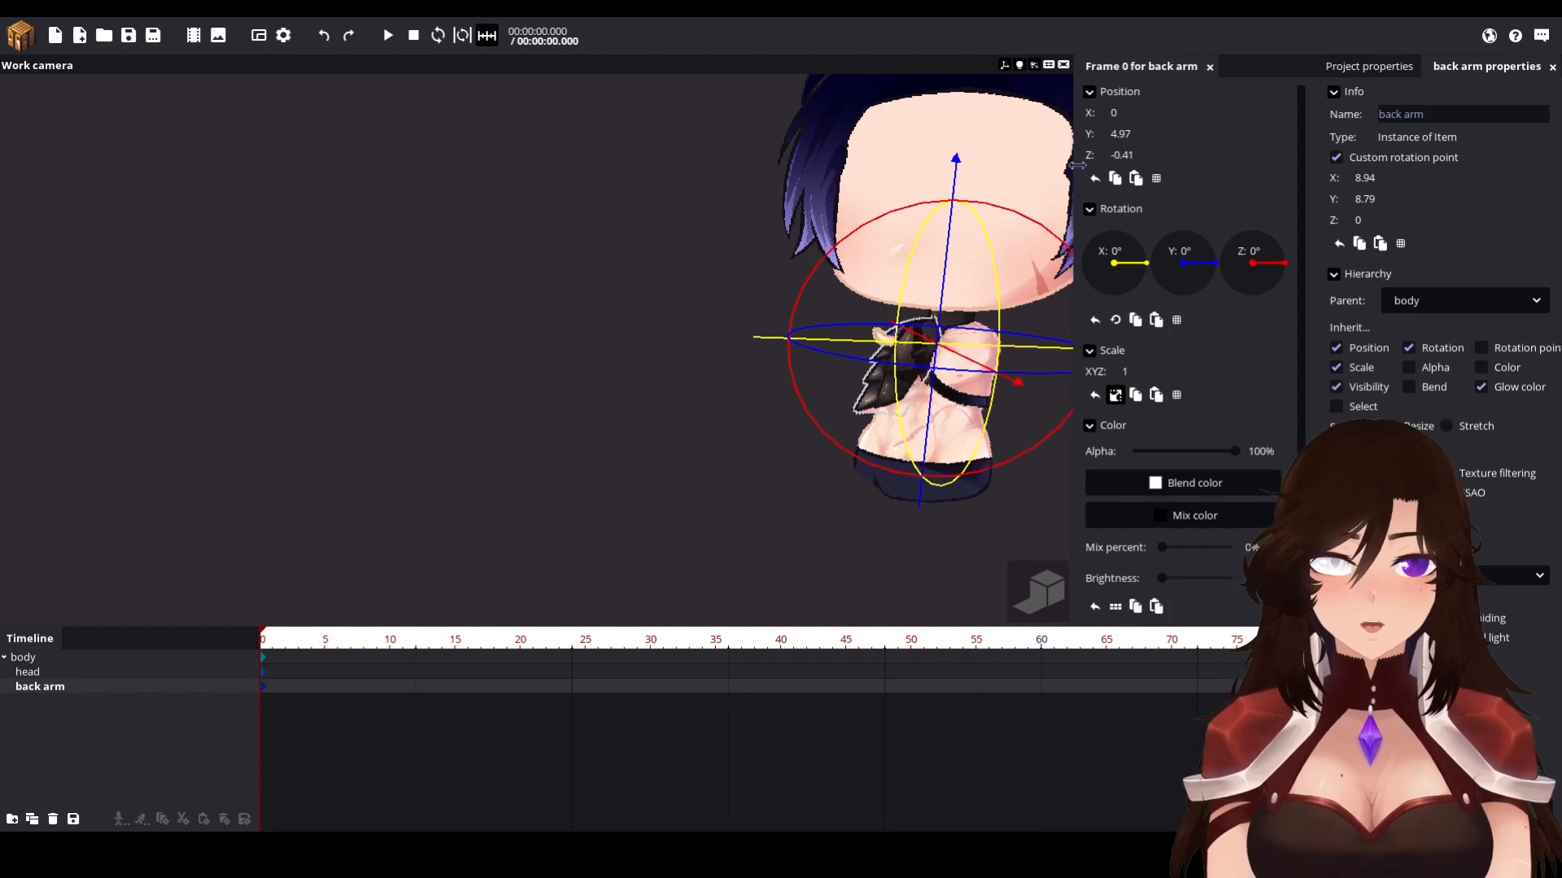
Step: Shift the back arm sideways to an X position of about -0.22 against the shoulder
{"action": "left_click_drag", "start_coordinate": [662, 371], "coordinate": [520, 354]}
{"action": "scroll", "coordinate": [726, 346], "scroll_direction": "up", "scroll_amount": 2}
{"action": "scroll", "coordinate": [728, 345], "scroll_direction": "up", "scroll_amount": 2}
{"action": "right_click_drag", "start_coordinate": [338, 429], "coordinate": [336, 429]}
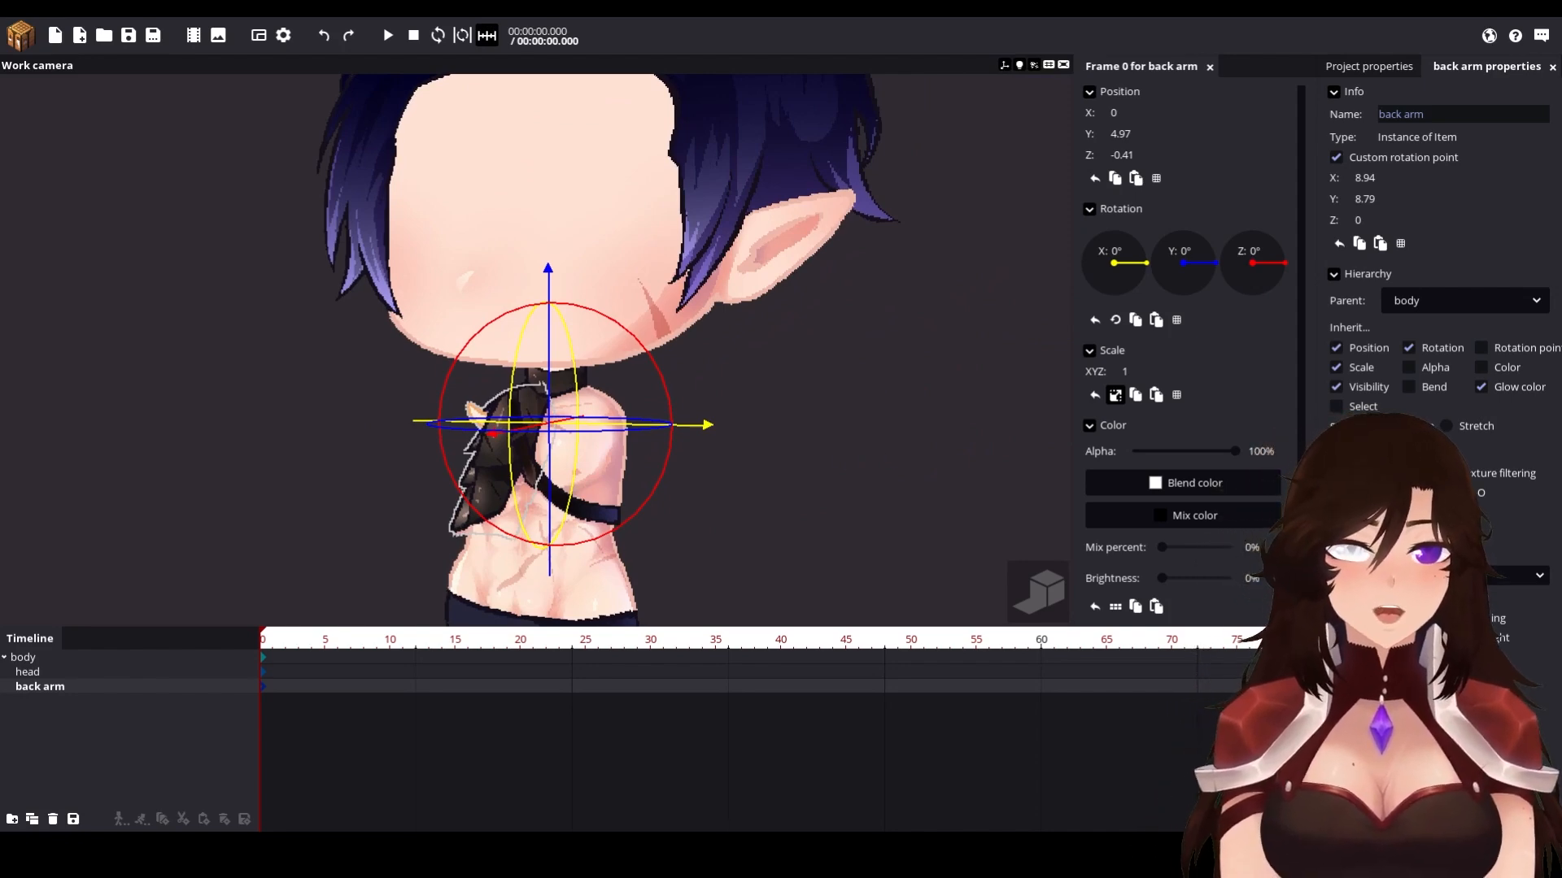
{"action": "right_click_drag", "start_coordinate": [898, 460], "coordinate": [917, 478]}
{"action": "left_click_drag", "start_coordinate": [709, 379], "coordinate": [698, 384]}
{"action": "scroll", "coordinate": [648, 403], "scroll_direction": "up", "scroll_amount": 3}
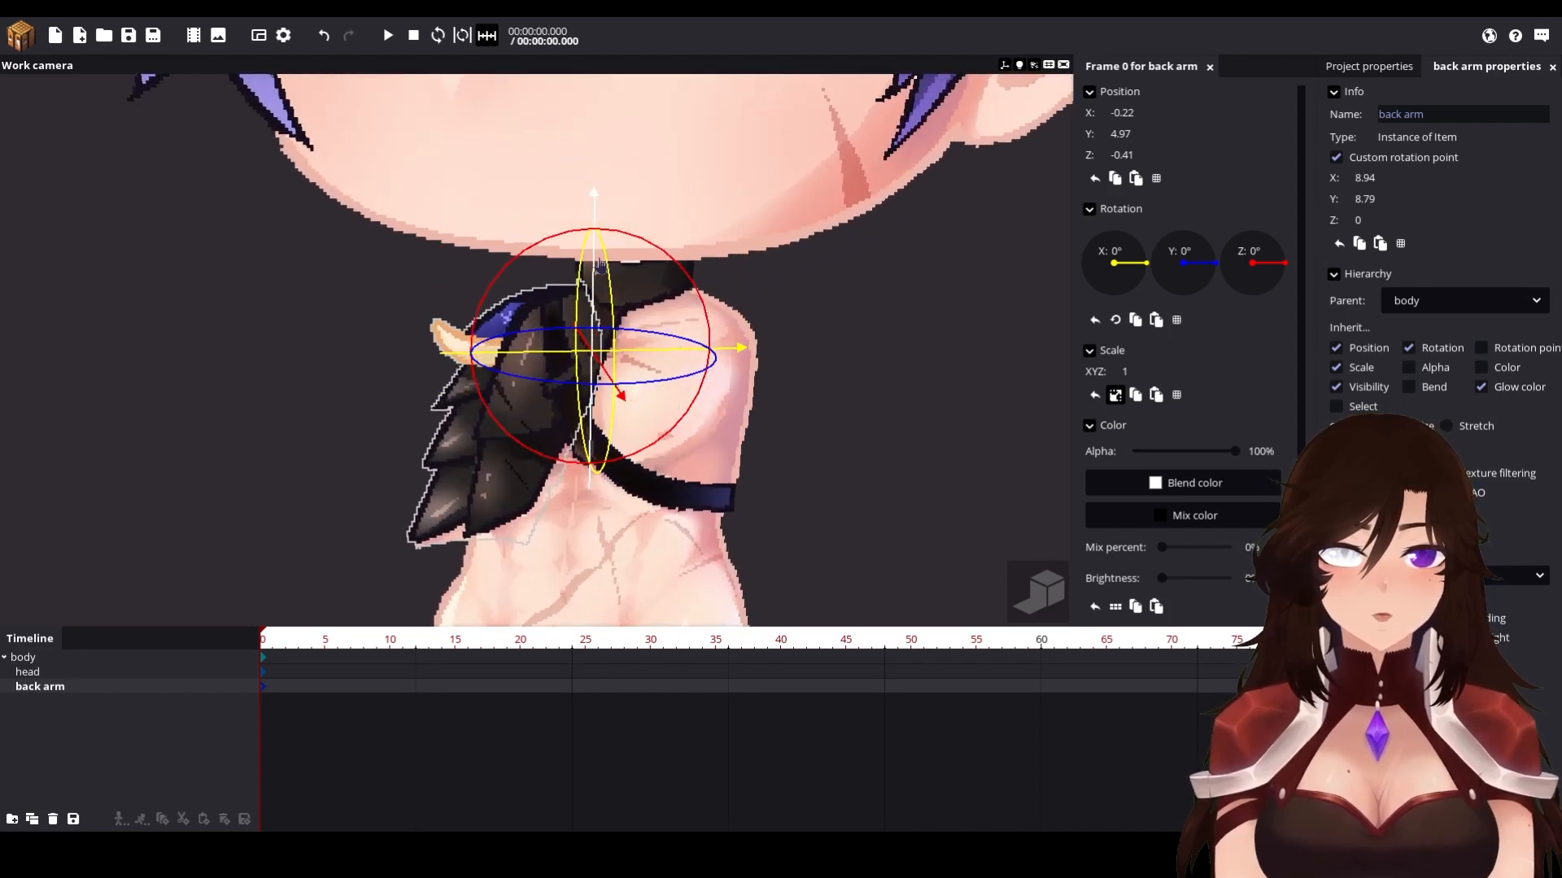
Step: Fine-tune the back arm's position to about X -0.27, Y 5.26 and Z -0.36, and check the shoulder fit
{"action": "left_click_drag", "start_coordinate": [596, 211], "coordinate": [596, 208]}
{"action": "left_click_drag", "start_coordinate": [764, 326], "coordinate": [854, 354]}
{"action": "left_click_drag", "start_coordinate": [630, 375], "coordinate": [638, 380]}
{"action": "left_click_drag", "start_coordinate": [837, 414], "coordinate": [750, 412]}
{"action": "left_click_drag", "start_coordinate": [598, 202], "coordinate": [603, 176]}
{"action": "scroll", "coordinate": [606, 174], "scroll_direction": "down", "scroll_amount": 5}
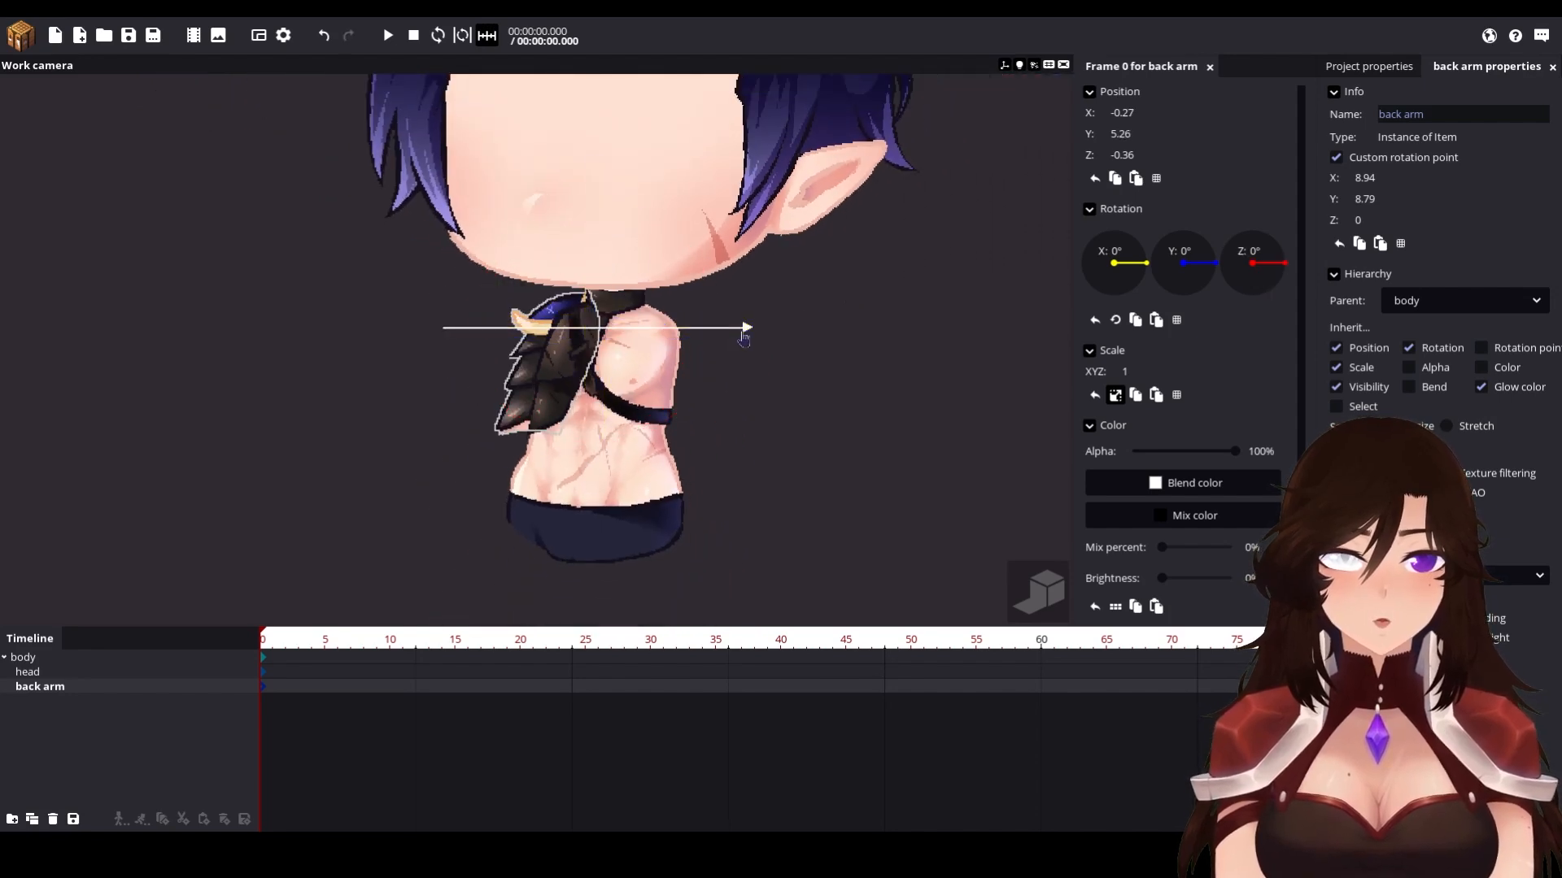
{"action": "left_click", "coordinate": [844, 394]}
{"action": "scroll", "coordinate": [848, 476], "scroll_direction": "up", "scroll_amount": 2}
{"action": "scroll", "coordinate": [848, 476], "scroll_direction": "down", "scroll_amount": 3}
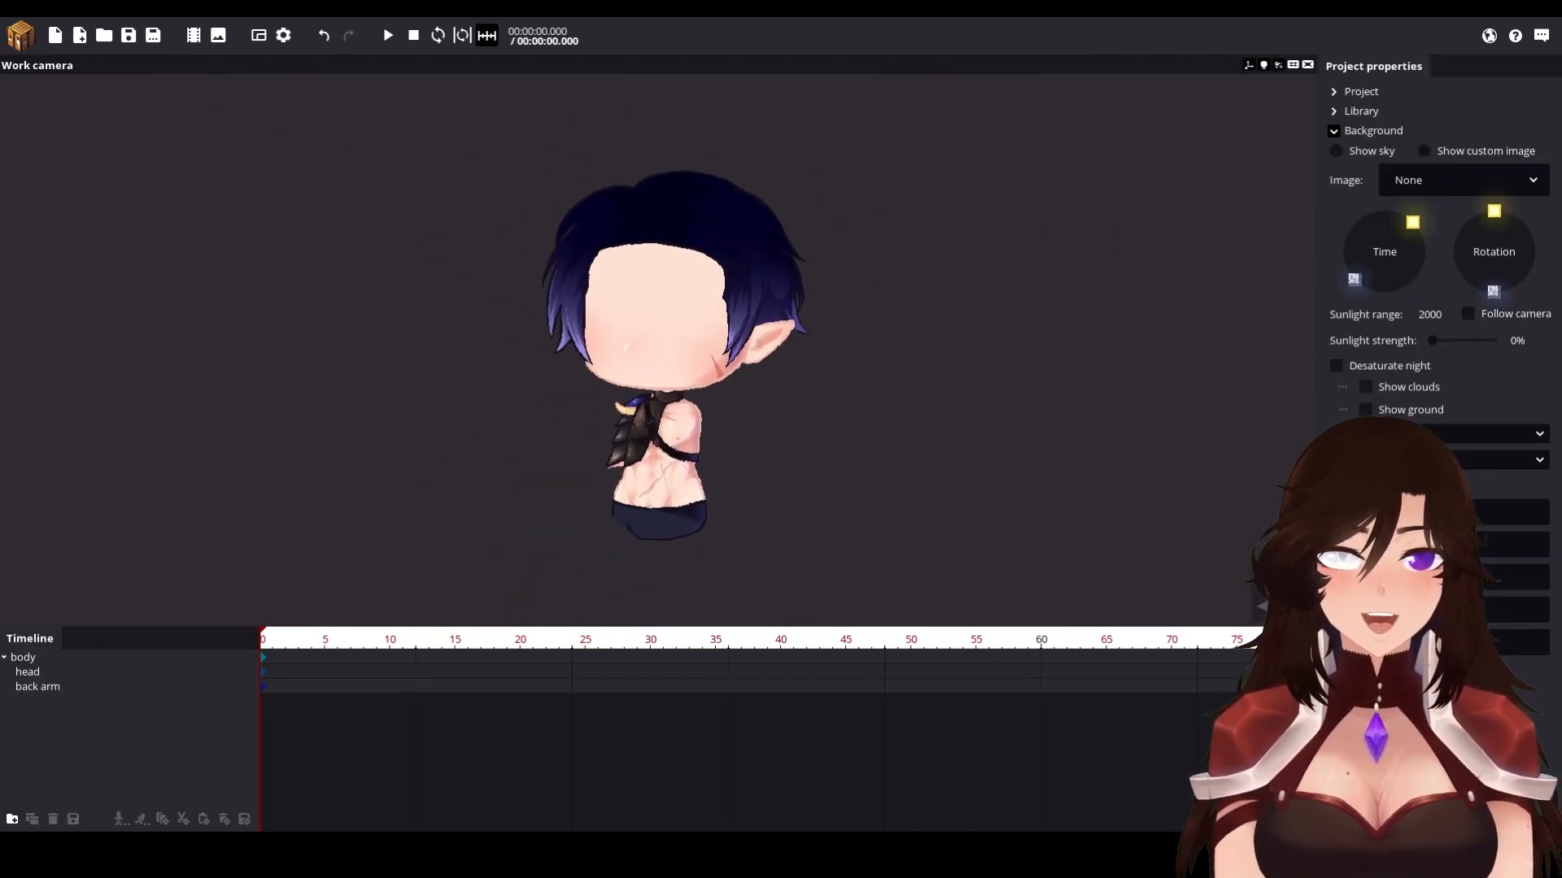
{"action": "scroll", "coordinate": [857, 487], "scroll_direction": "up", "scroll_amount": 4}
{"action": "scroll", "coordinate": [863, 488], "scroll_direction": "down", "scroll_amount": 3}
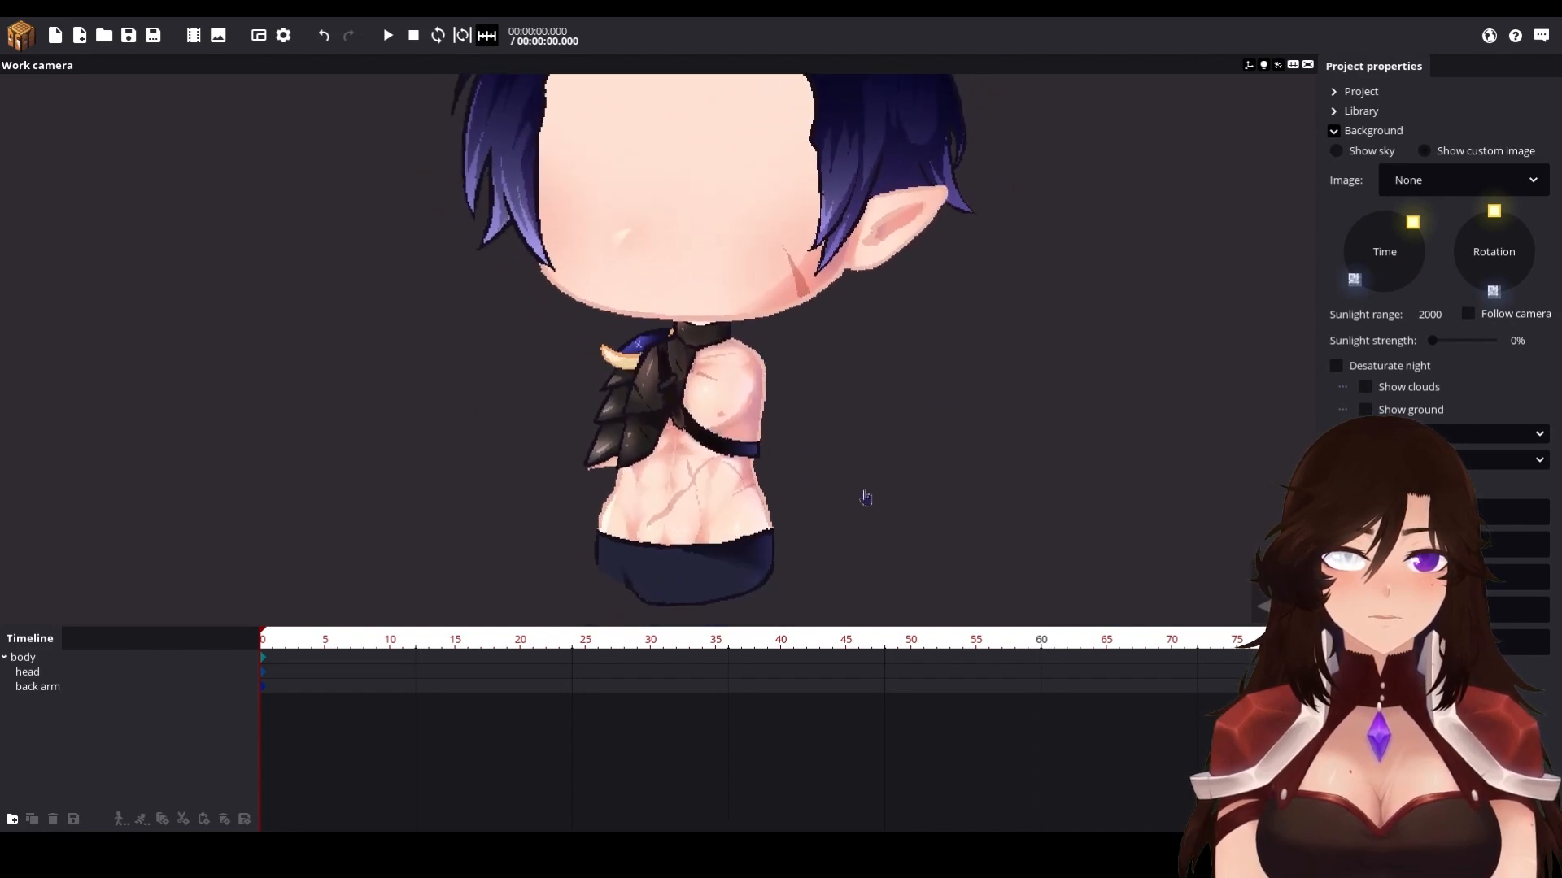
Step: Create a new item from the bare upper arm sprite of the item sheet and select it
{"action": "left_click", "coordinate": [24, 36]}
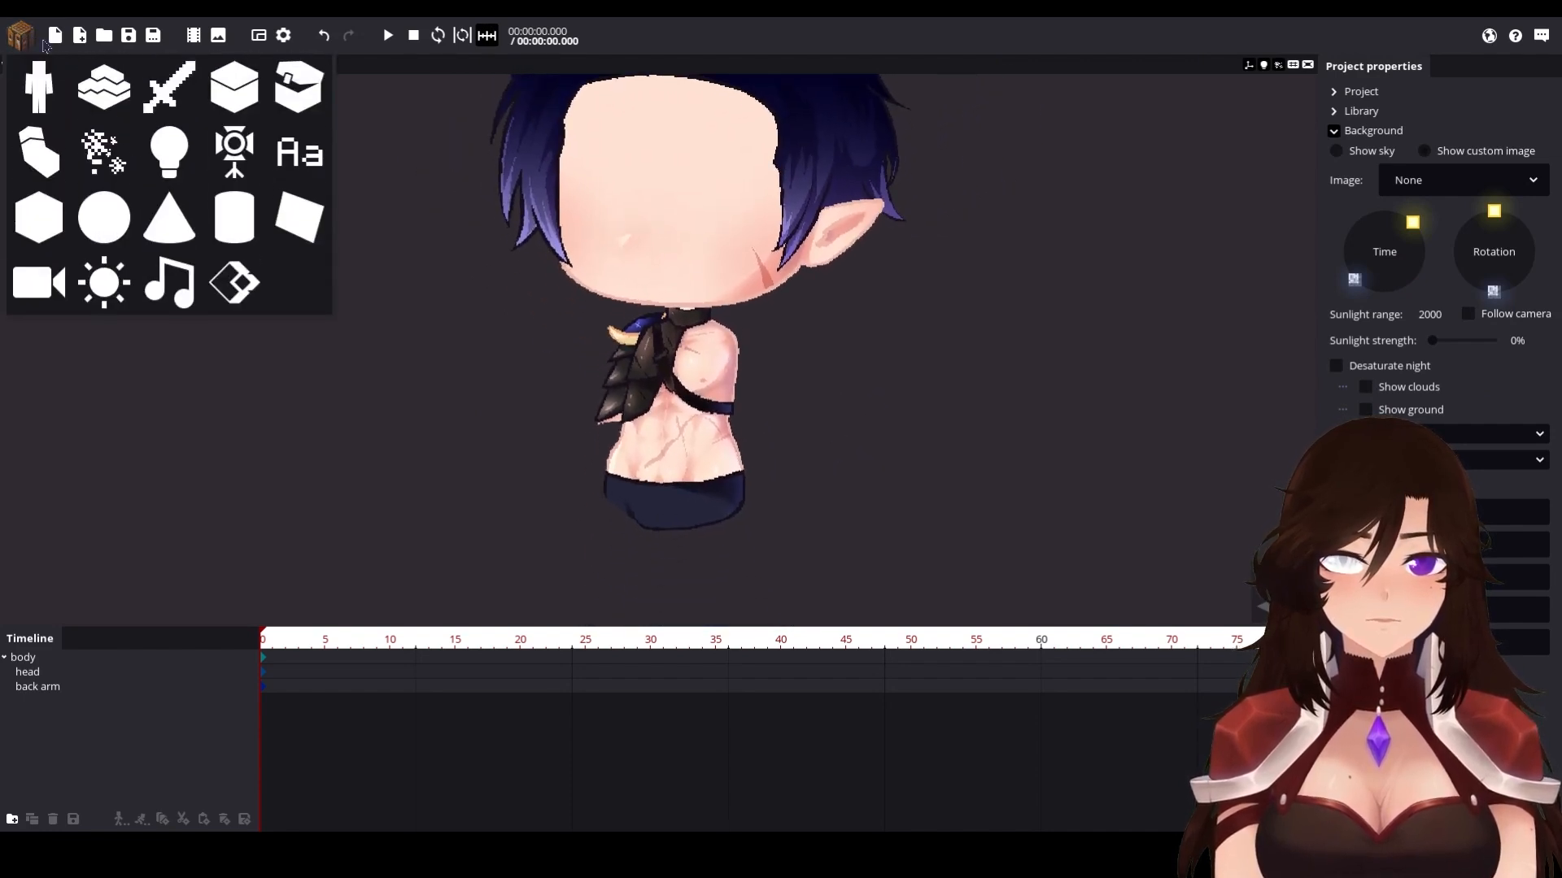
{"action": "left_click", "coordinate": [153, 95]}
{"action": "left_click", "coordinate": [370, 272]}
{"action": "left_click", "coordinate": [487, 505]}
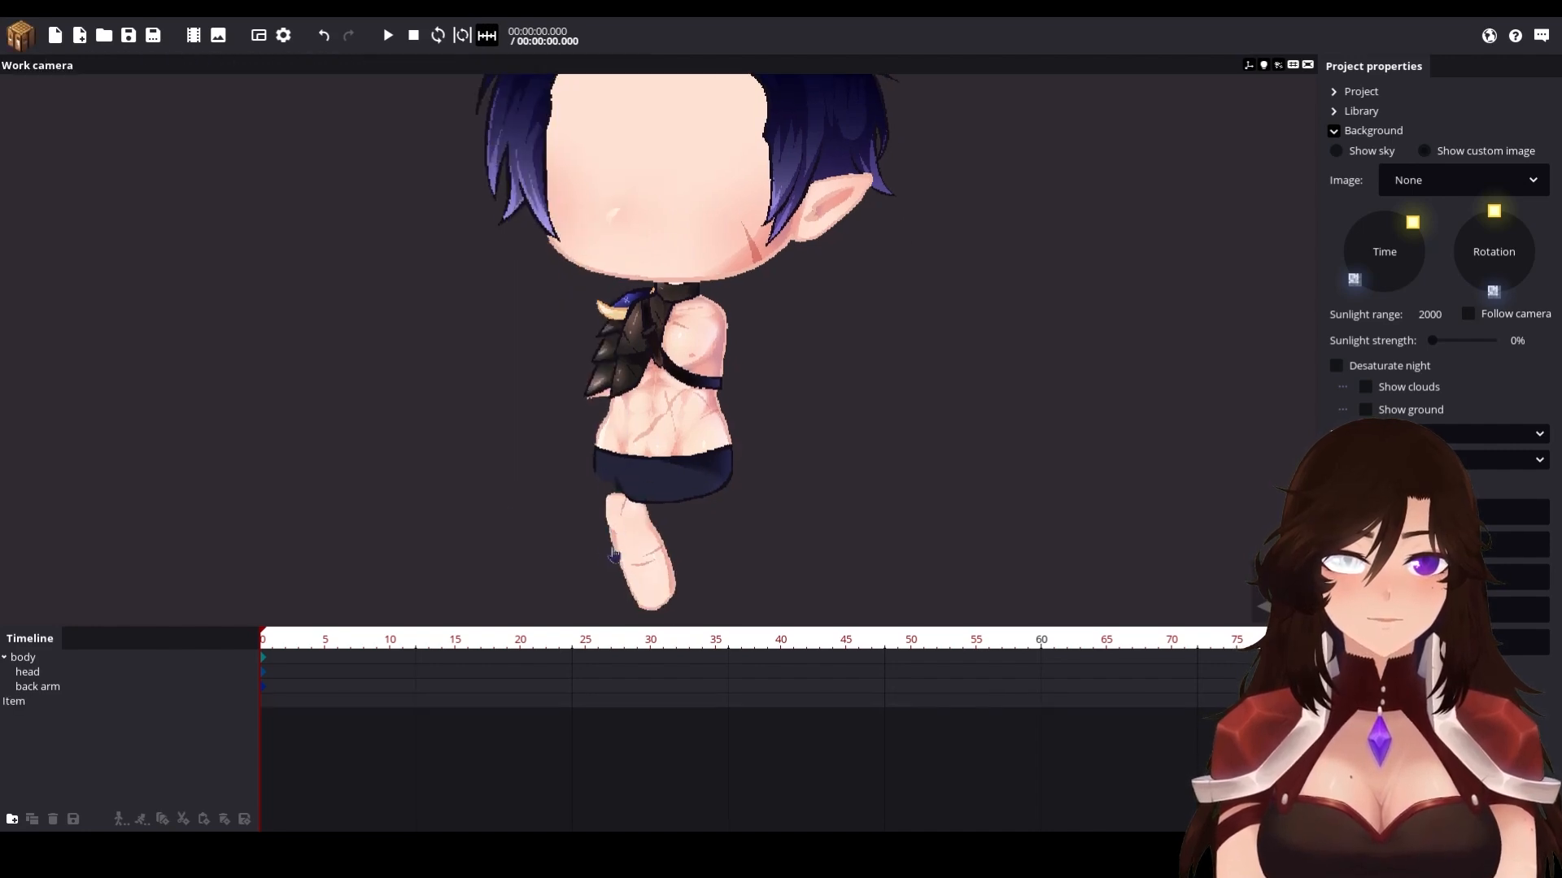
{"action": "left_click", "coordinate": [614, 555]}
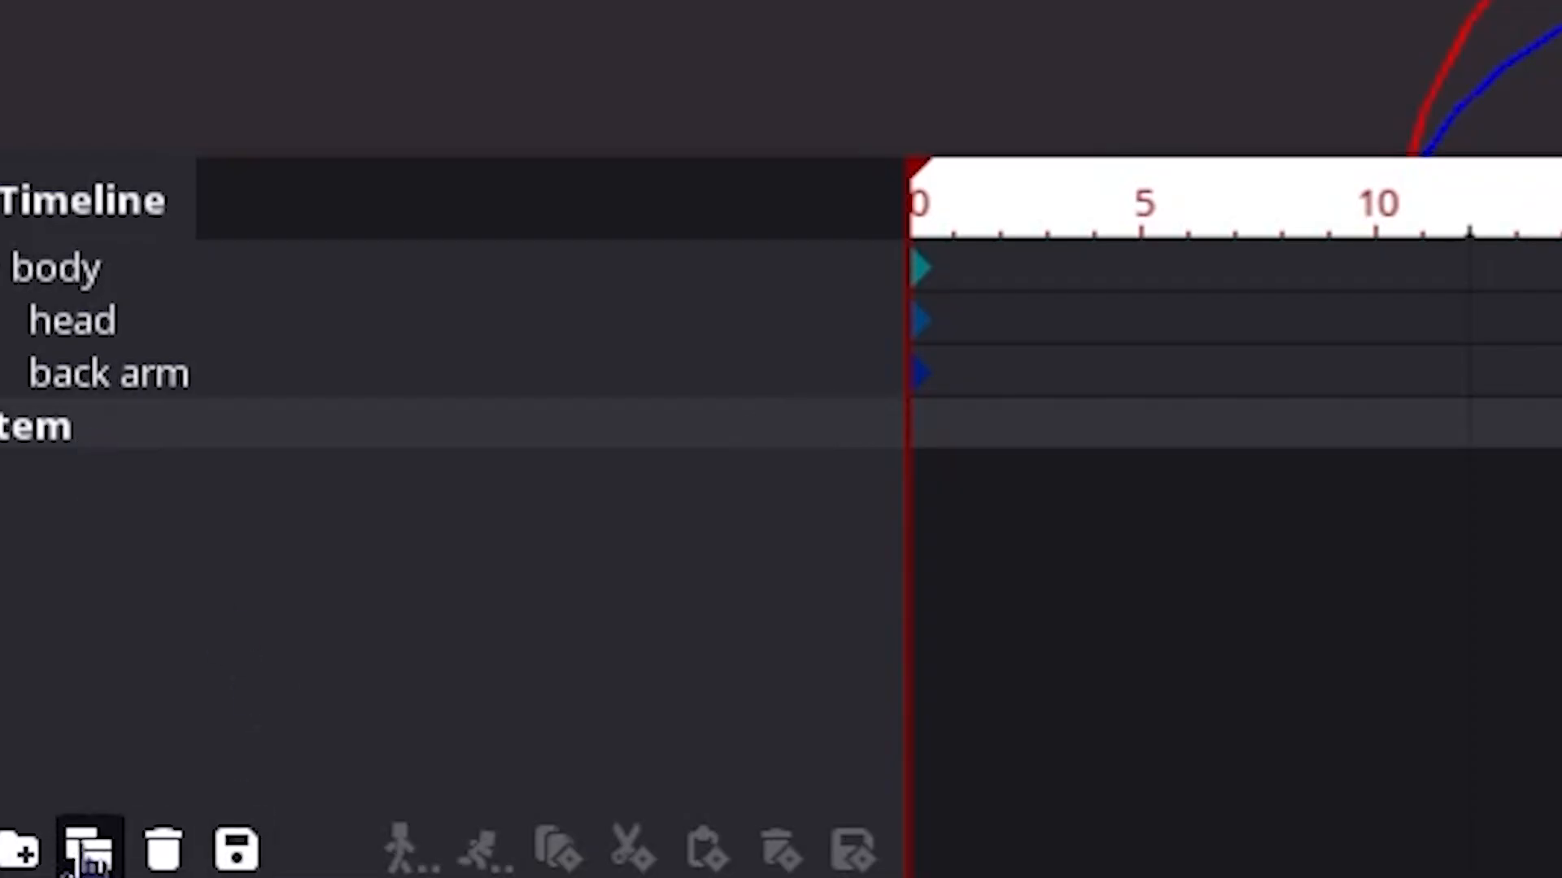
Step: Try duplicating the bare arm item and undo the duplication
{"action": "left_click", "coordinate": [91, 854]}
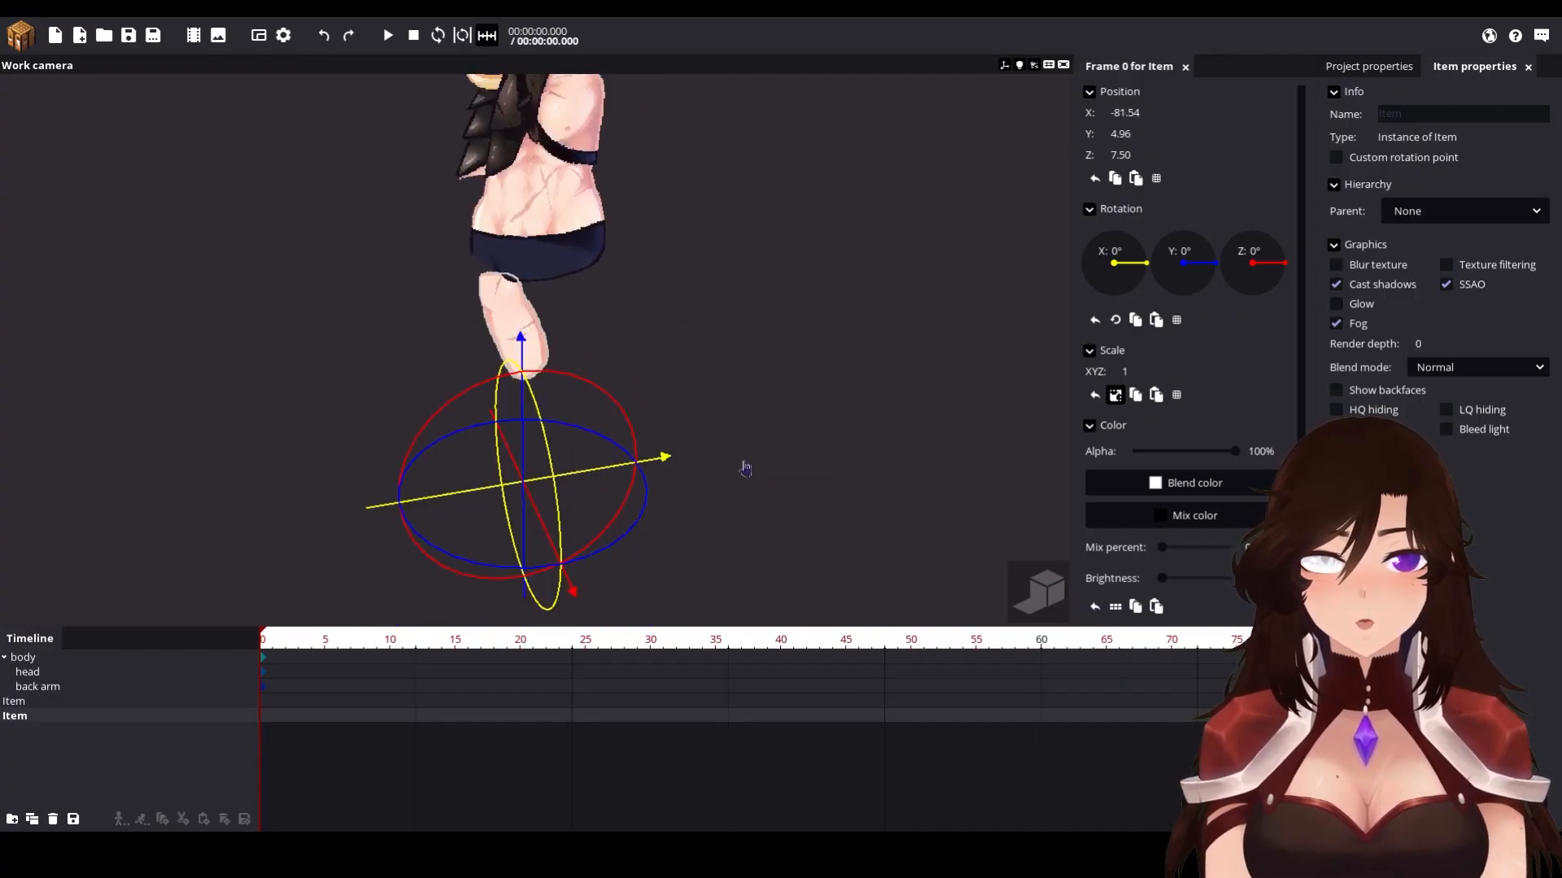
{"action": "key", "text": "ctrl+z"}
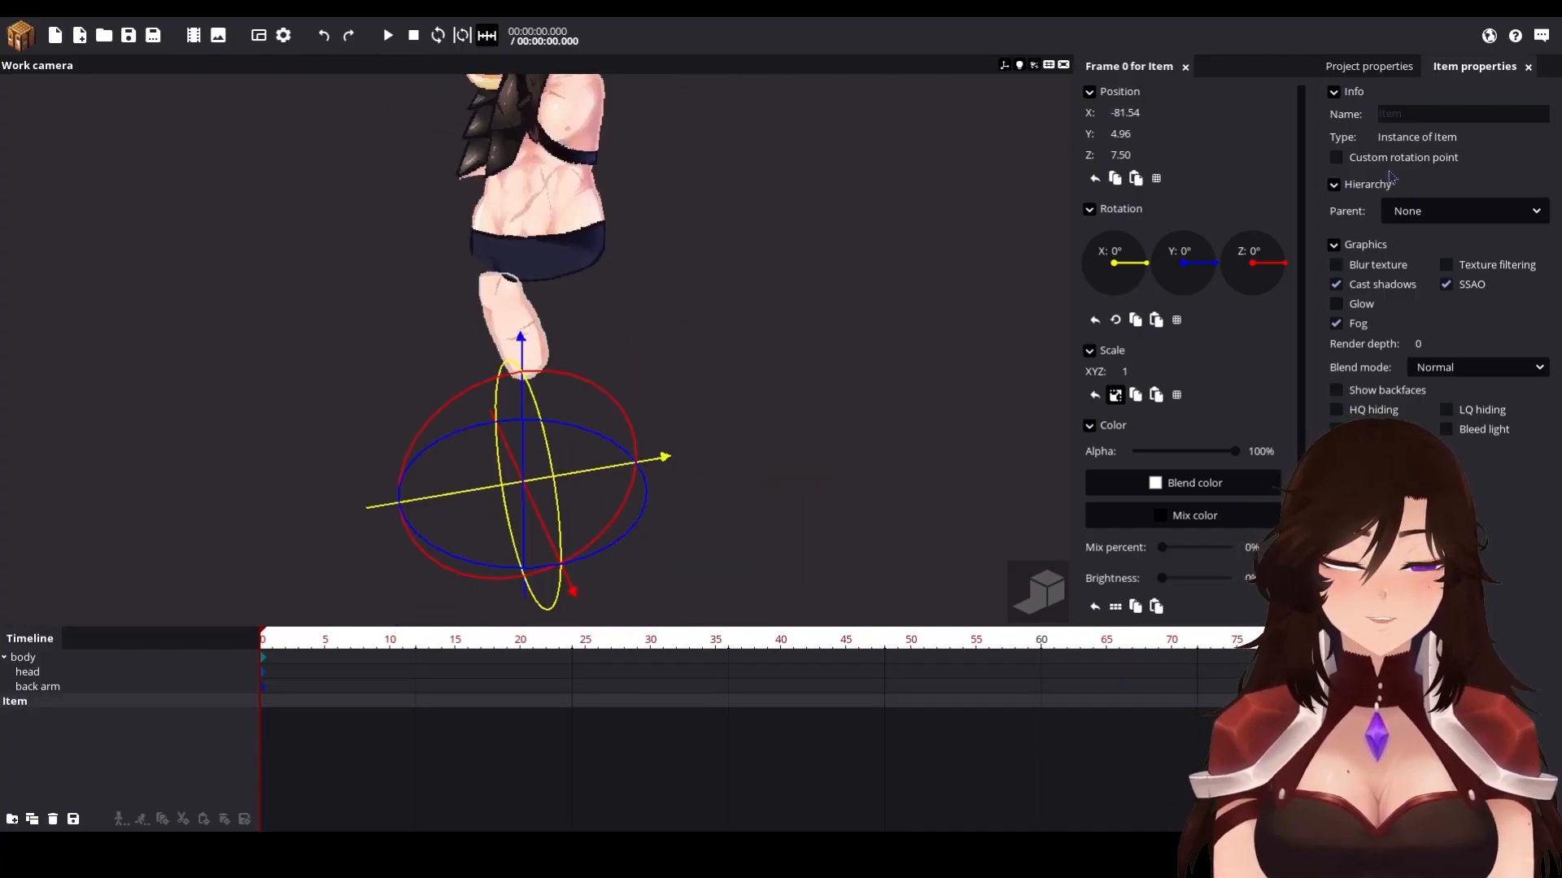
{"action": "left_click_drag", "start_coordinate": [528, 341], "coordinate": [534, 409]}
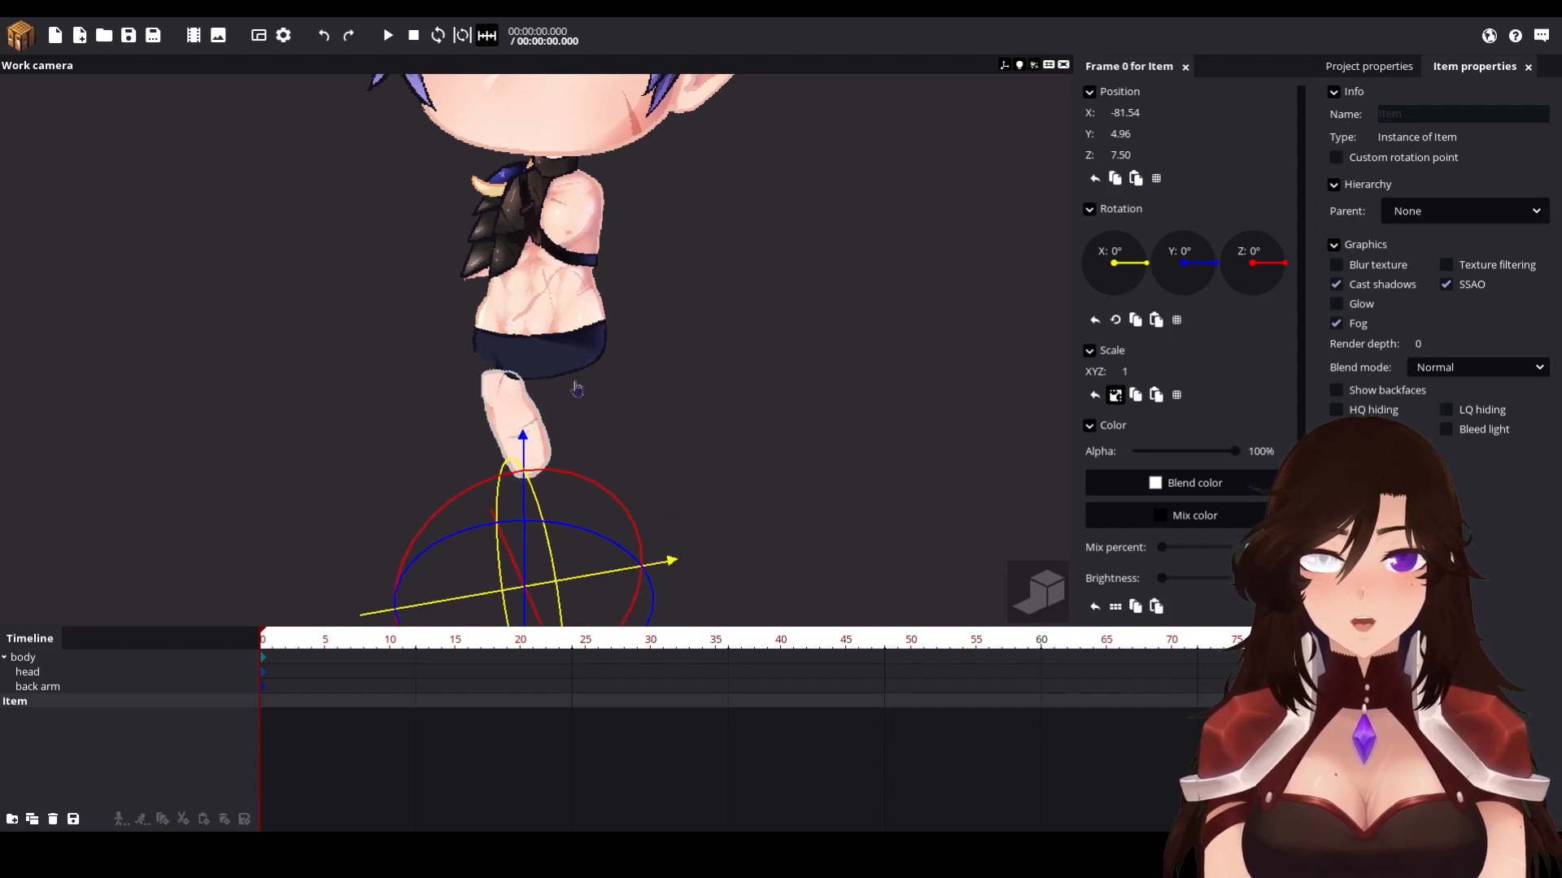
{"action": "key", "text": "ctrl+z"}
{"action": "left_click_drag", "start_coordinate": [859, 406], "coordinate": [796, 395]}
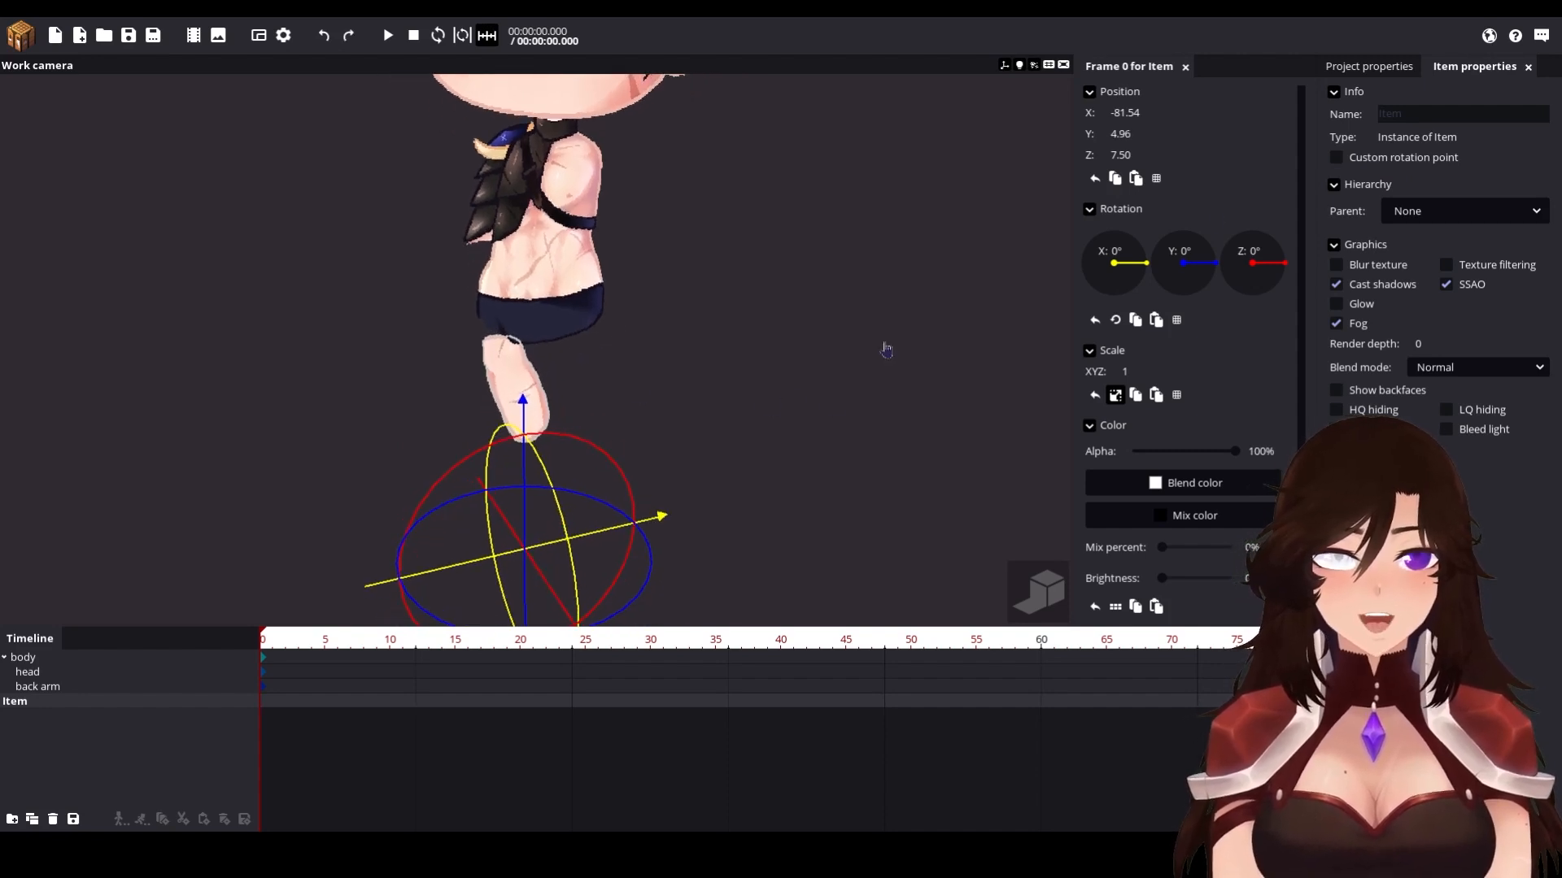
Step: Enable a custom rotation point on the bare arm at about X 7.10, Y 8.56 and rename the item as front arm
{"action": "left_click", "coordinate": [1357, 161]}
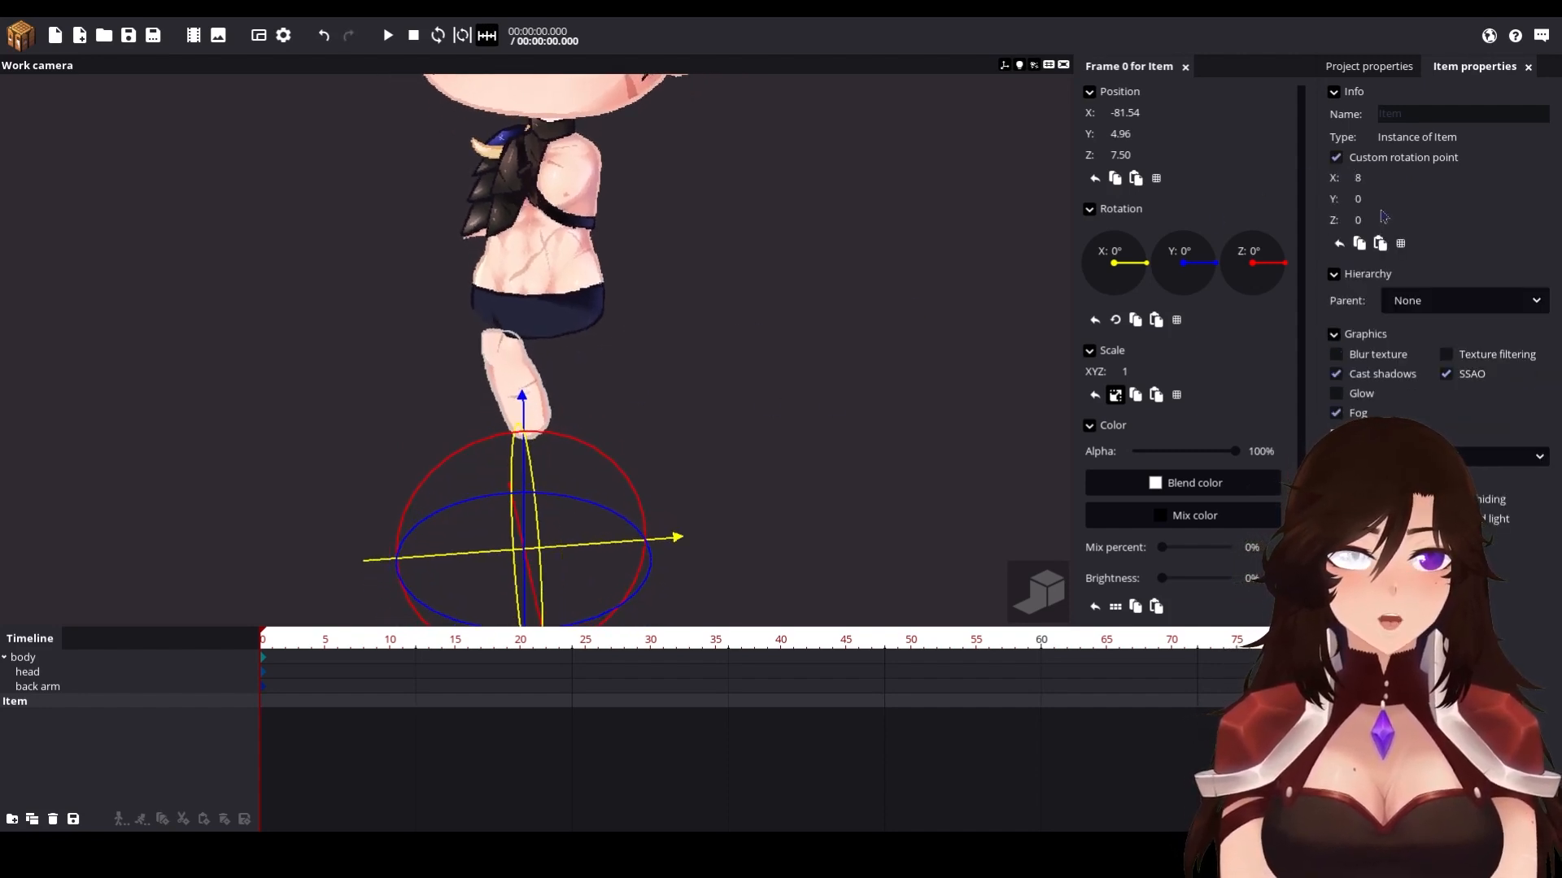
{"action": "left_click_drag", "start_coordinate": [1382, 200], "coordinate": [1504, 199]}
{"action": "left_click_drag", "start_coordinate": [1433, 179], "coordinate": [1415, 178]}
{"action": "left_click", "coordinate": [1418, 115]}
{"action": "type", "text": "front arm"}
Step: Parent the front arm to the body and reset its X, Y and Z position to 0
{"action": "left_click_drag", "start_coordinate": [523, 399], "coordinate": [522, 187]}
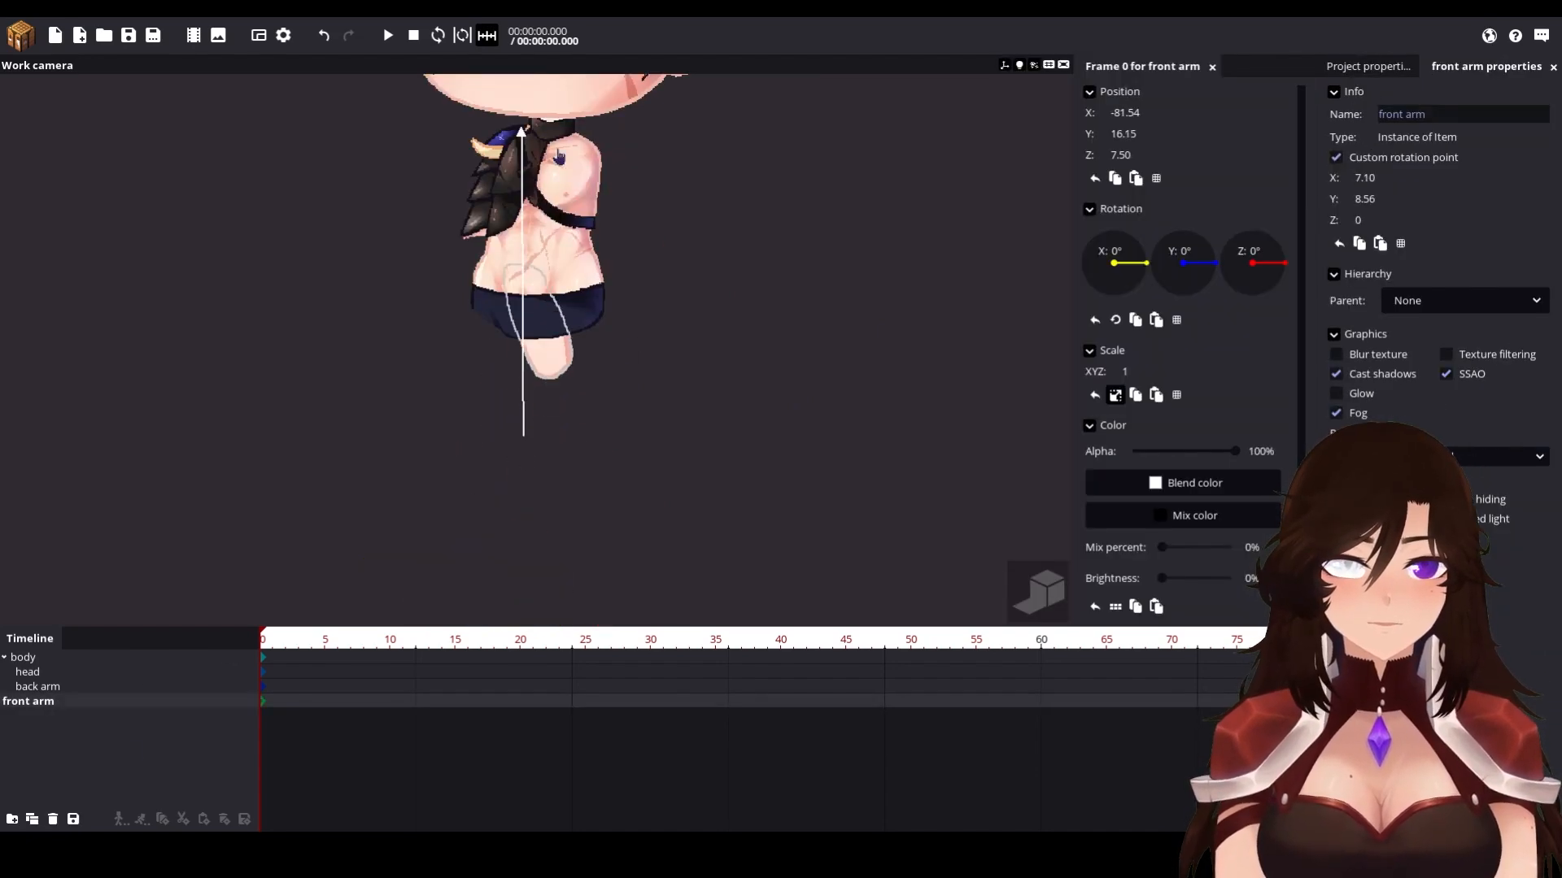
{"action": "left_click", "coordinate": [1464, 301]}
{"action": "left_click", "coordinate": [1432, 348]}
{"action": "scroll", "coordinate": [521, 326], "scroll_direction": "up", "scroll_amount": 6}
{"action": "right_click", "coordinate": [1136, 114]}
{"action": "right_click", "coordinate": [1137, 135]}
{"action": "right_click", "coordinate": [1137, 155]}
{"action": "scroll", "coordinate": [537, 321], "scroll_direction": "down", "scroll_amount": 8}
Step: Place the front arm on the bare shoulder at about X 1.26, Y 5.17, Z 0.11, with its rotation point at X 6.65, Y 8.90
{"action": "left_click_drag", "start_coordinate": [501, 406], "coordinate": [496, 246]}
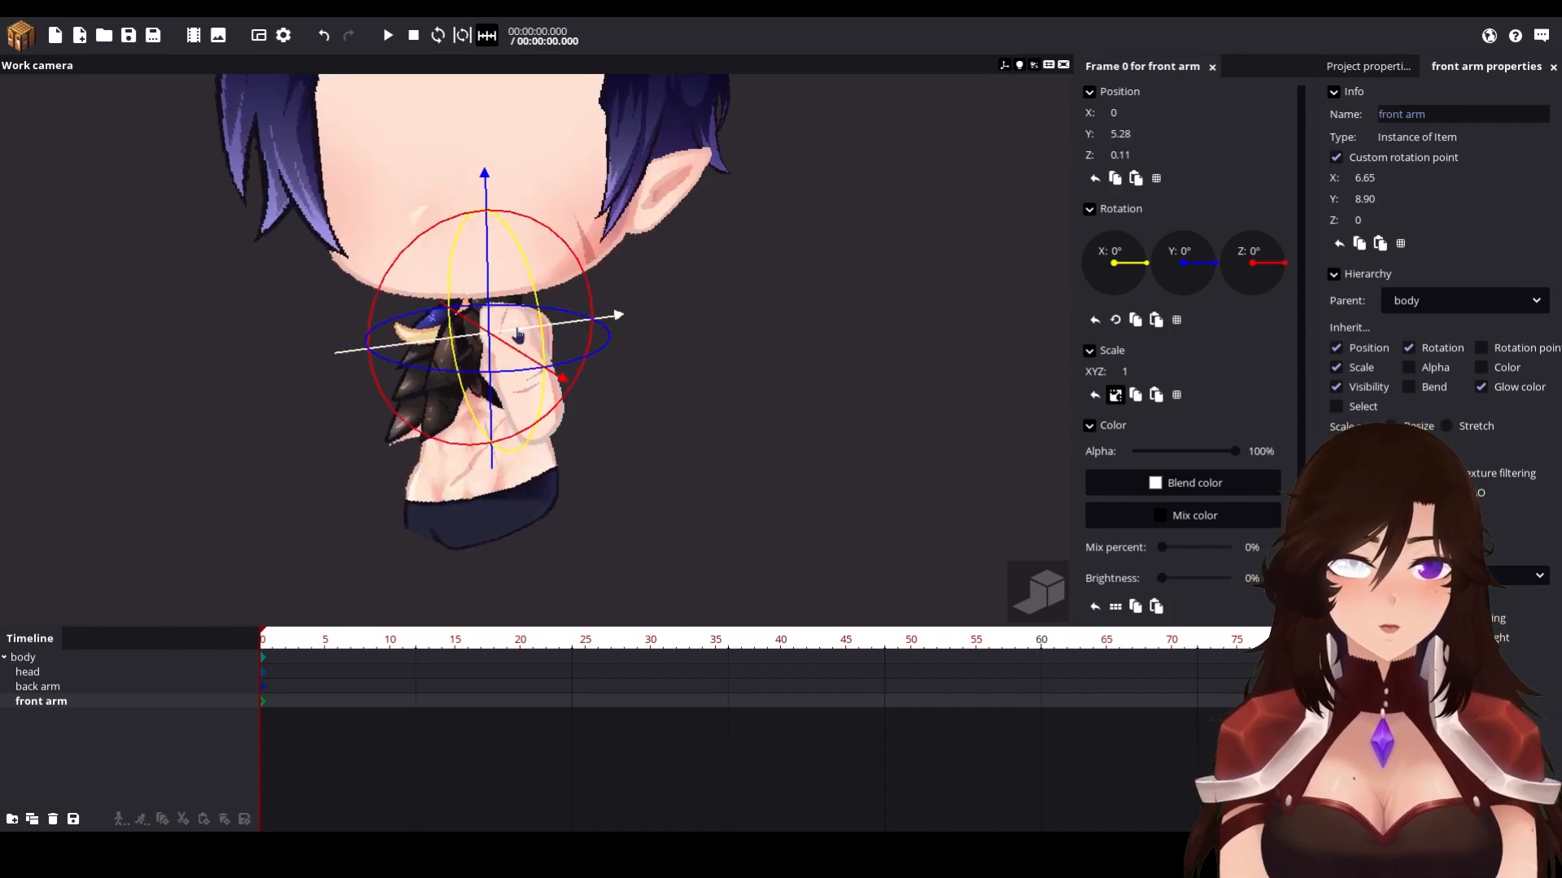
{"action": "left_click_drag", "start_coordinate": [527, 336], "coordinate": [564, 332]}
{"action": "scroll", "coordinate": [545, 317], "scroll_direction": "up", "scroll_amount": 5}
{"action": "left_click_drag", "start_coordinate": [537, 265], "coordinate": [538, 255]}
{"action": "left_click", "coordinate": [777, 299]}
{"action": "scroll", "coordinate": [773, 318], "scroll_direction": "down", "scroll_amount": 5}
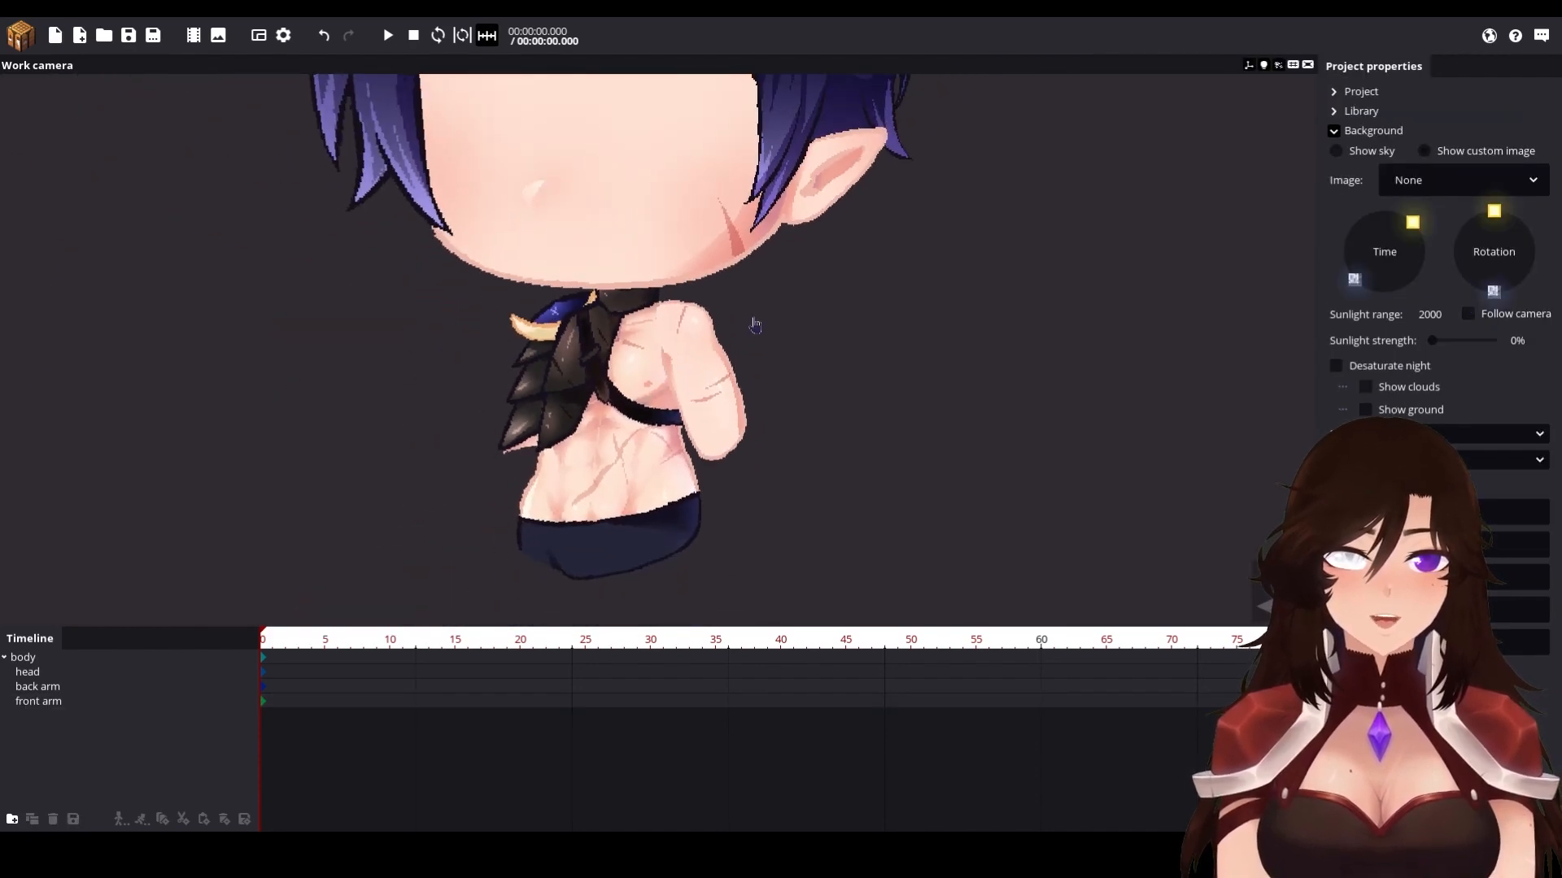
Step: Examine the front arm's pixel edges and its overlap with the chest up close, including the description of the texture filtering option
{"action": "scroll", "coordinate": [794, 359], "scroll_direction": "up", "scroll_amount": 3}
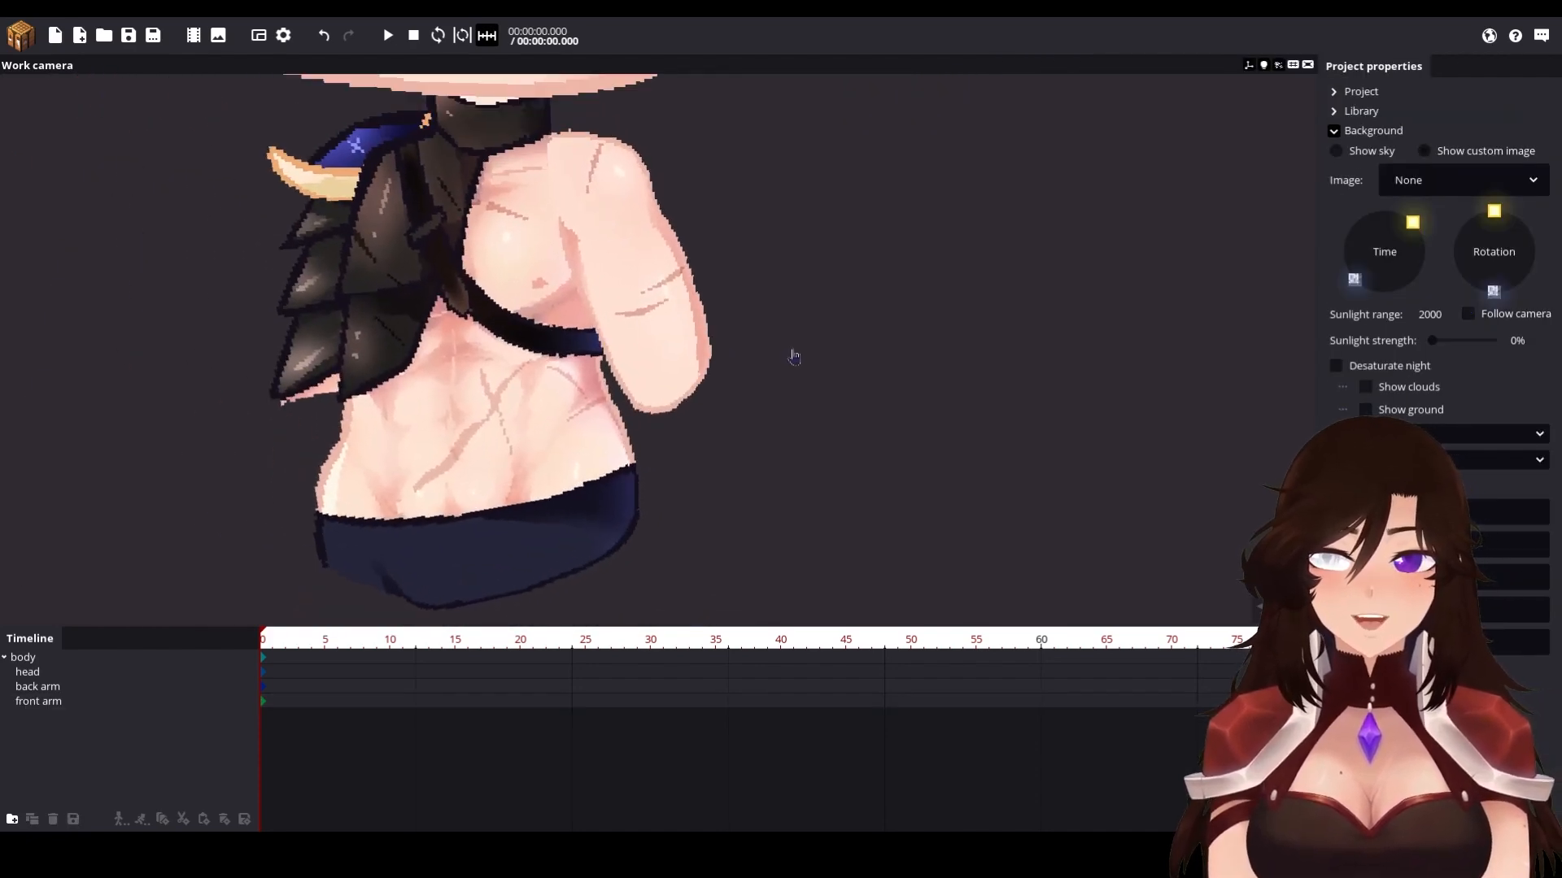
{"action": "left_click_drag", "start_coordinate": [583, 383], "coordinate": [673, 413]}
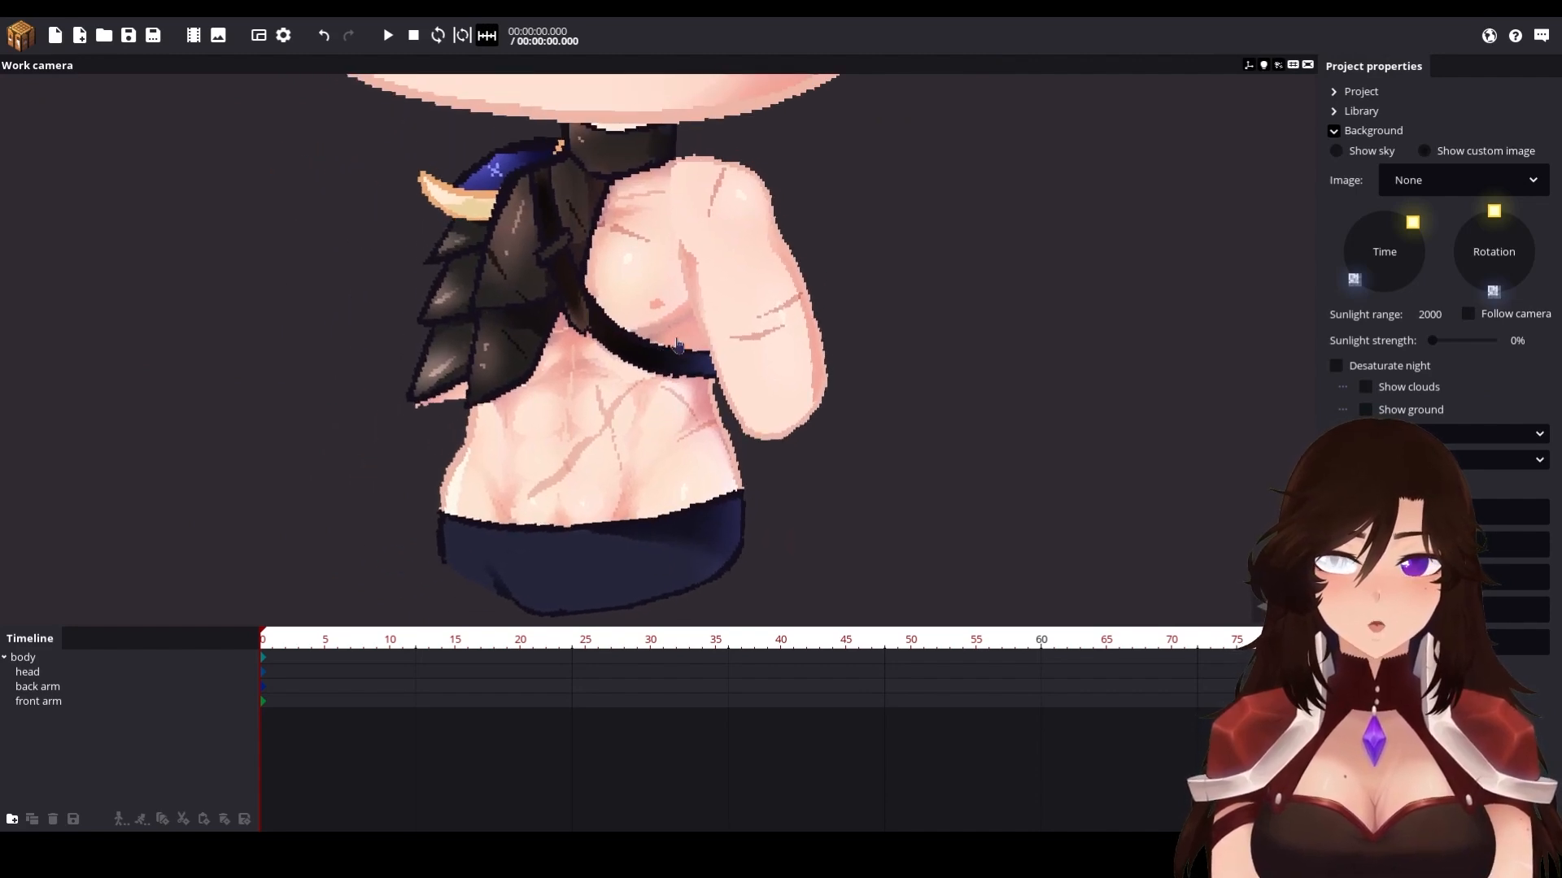
{"action": "scroll", "coordinate": [672, 348], "scroll_direction": "up", "scroll_amount": 3}
{"action": "left_click", "coordinate": [681, 332]}
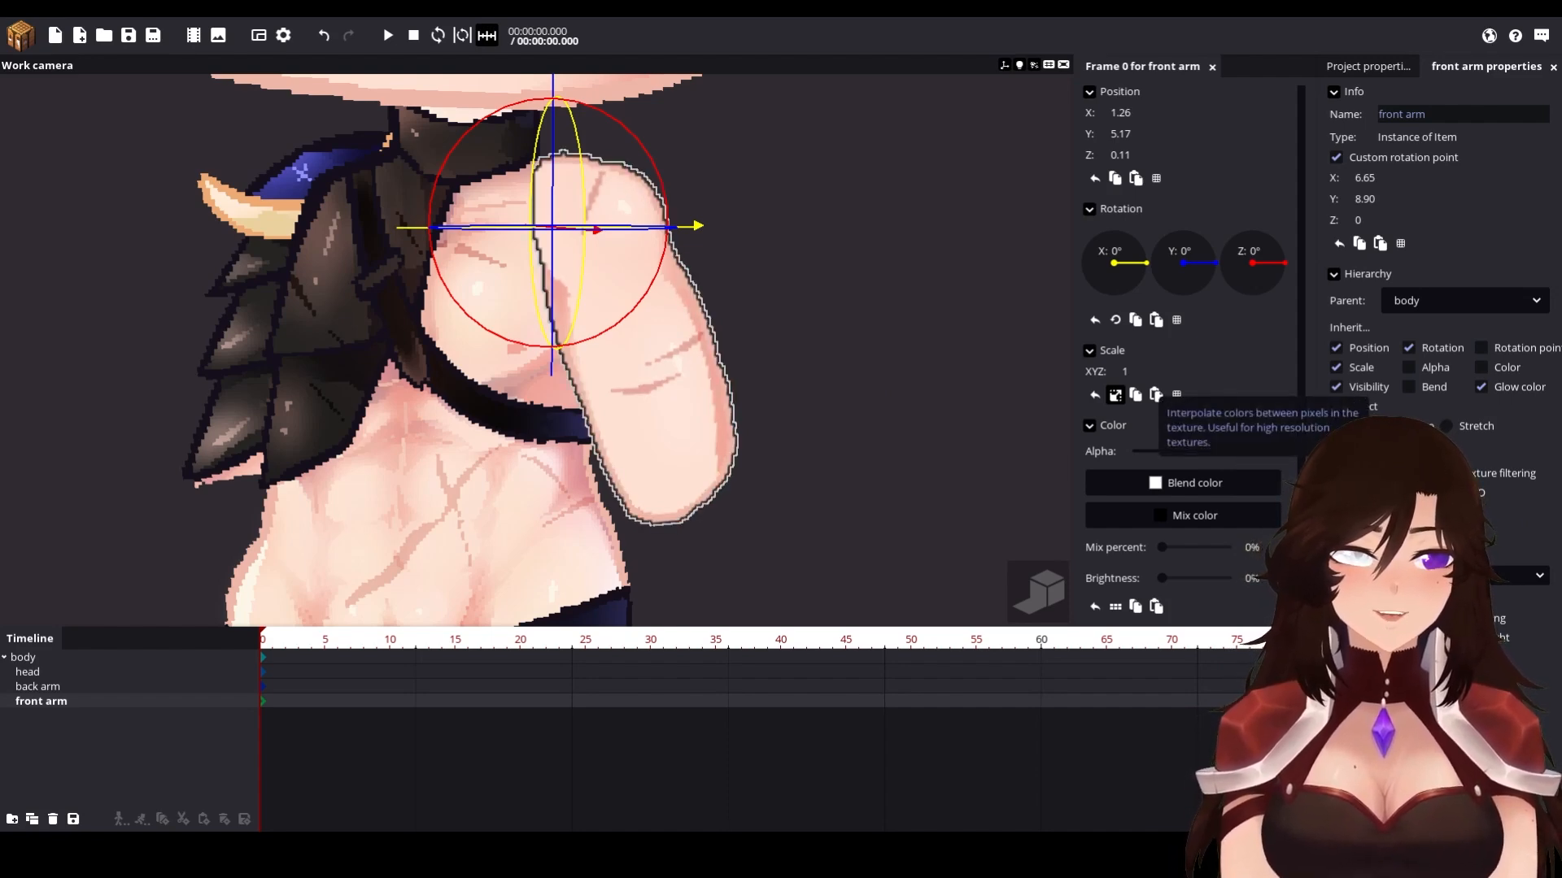
{"action": "left_click", "coordinate": [871, 348]}
{"action": "scroll", "coordinate": [871, 348], "scroll_direction": "up", "scroll_amount": 3}
{"action": "left_click_drag", "start_coordinate": [770, 290], "coordinate": [715, 305]}
{"action": "left_click", "coordinate": [770, 289]}
{"action": "left_click", "coordinate": [721, 316]}
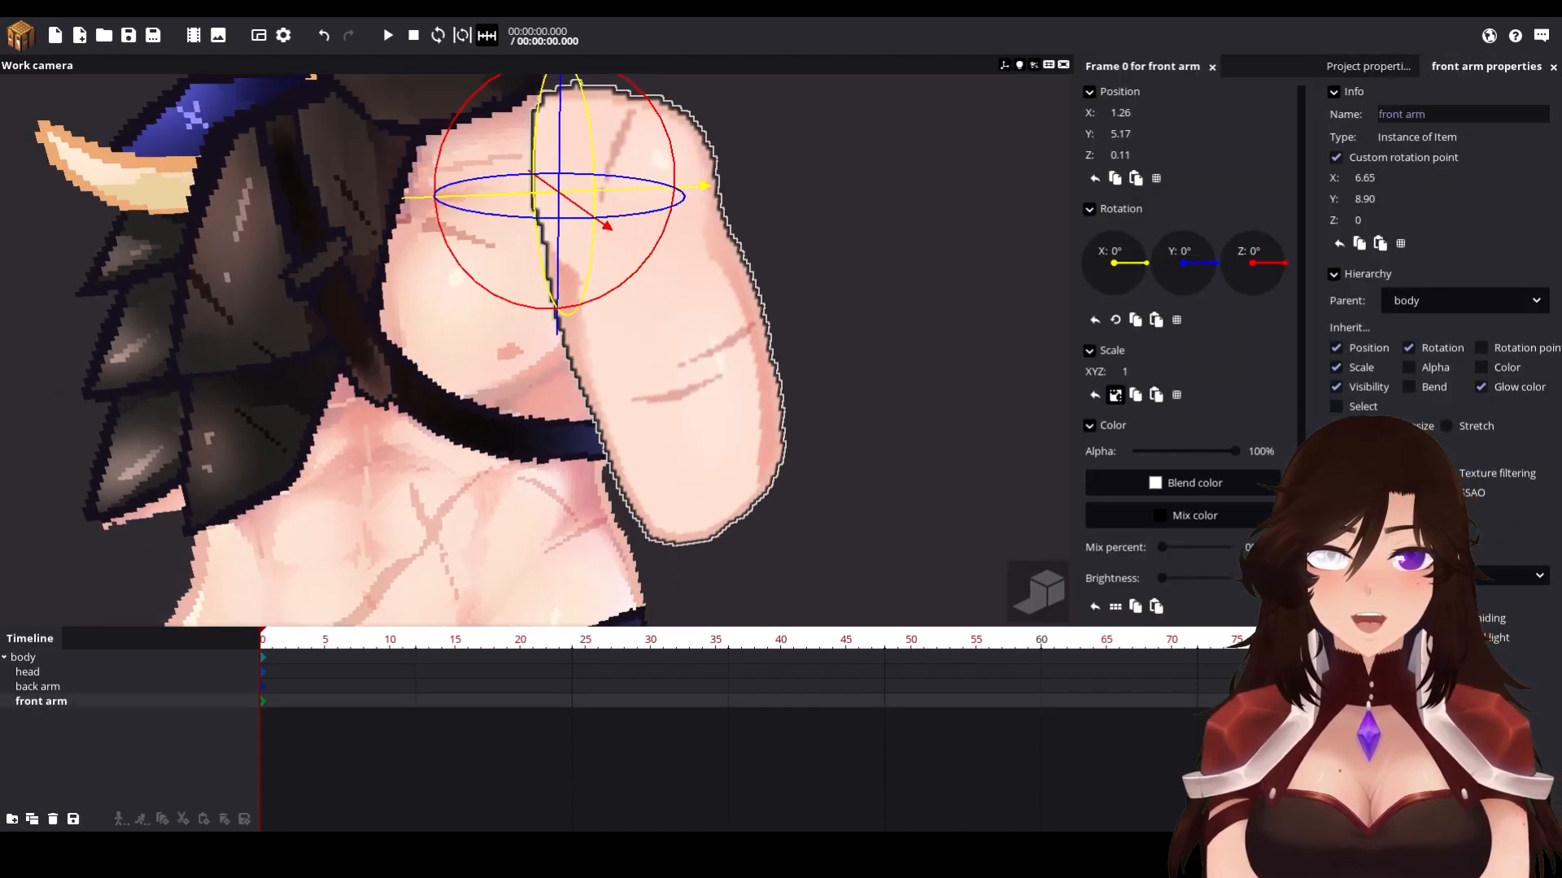
{"action": "left_click", "coordinate": [878, 358]}
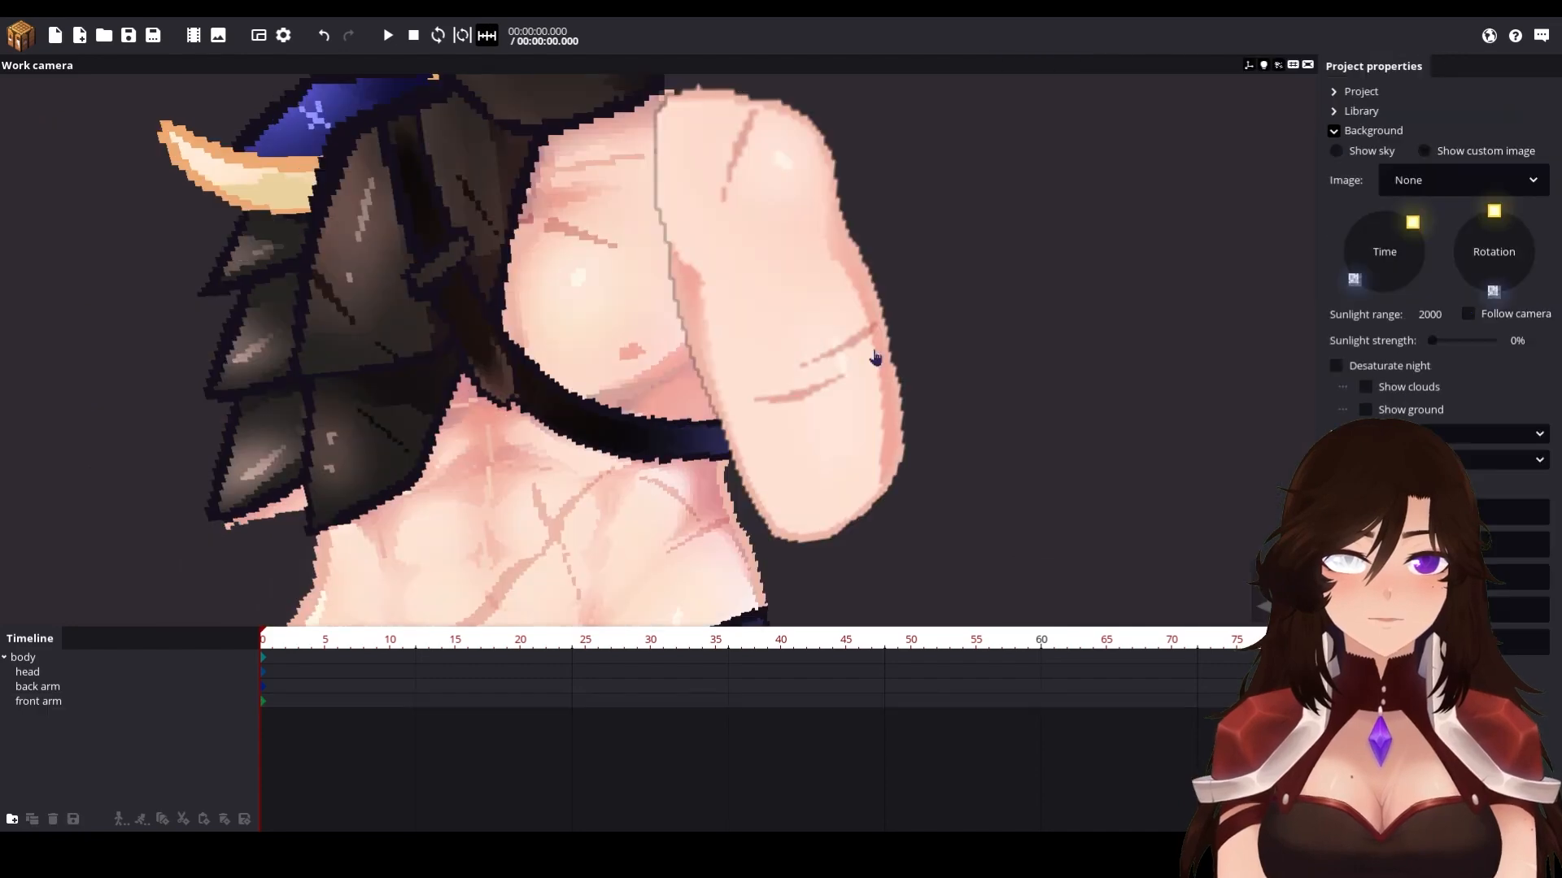
{"action": "left_click_drag", "start_coordinate": [878, 358], "coordinate": [795, 335]}
{"action": "left_click_drag", "start_coordinate": [650, 235], "coordinate": [707, 325]}
{"action": "scroll", "coordinate": [707, 325], "scroll_direction": "down", "scroll_amount": 5}
{"action": "scroll", "coordinate": [714, 328], "scroll_direction": "up", "scroll_amount": 5}
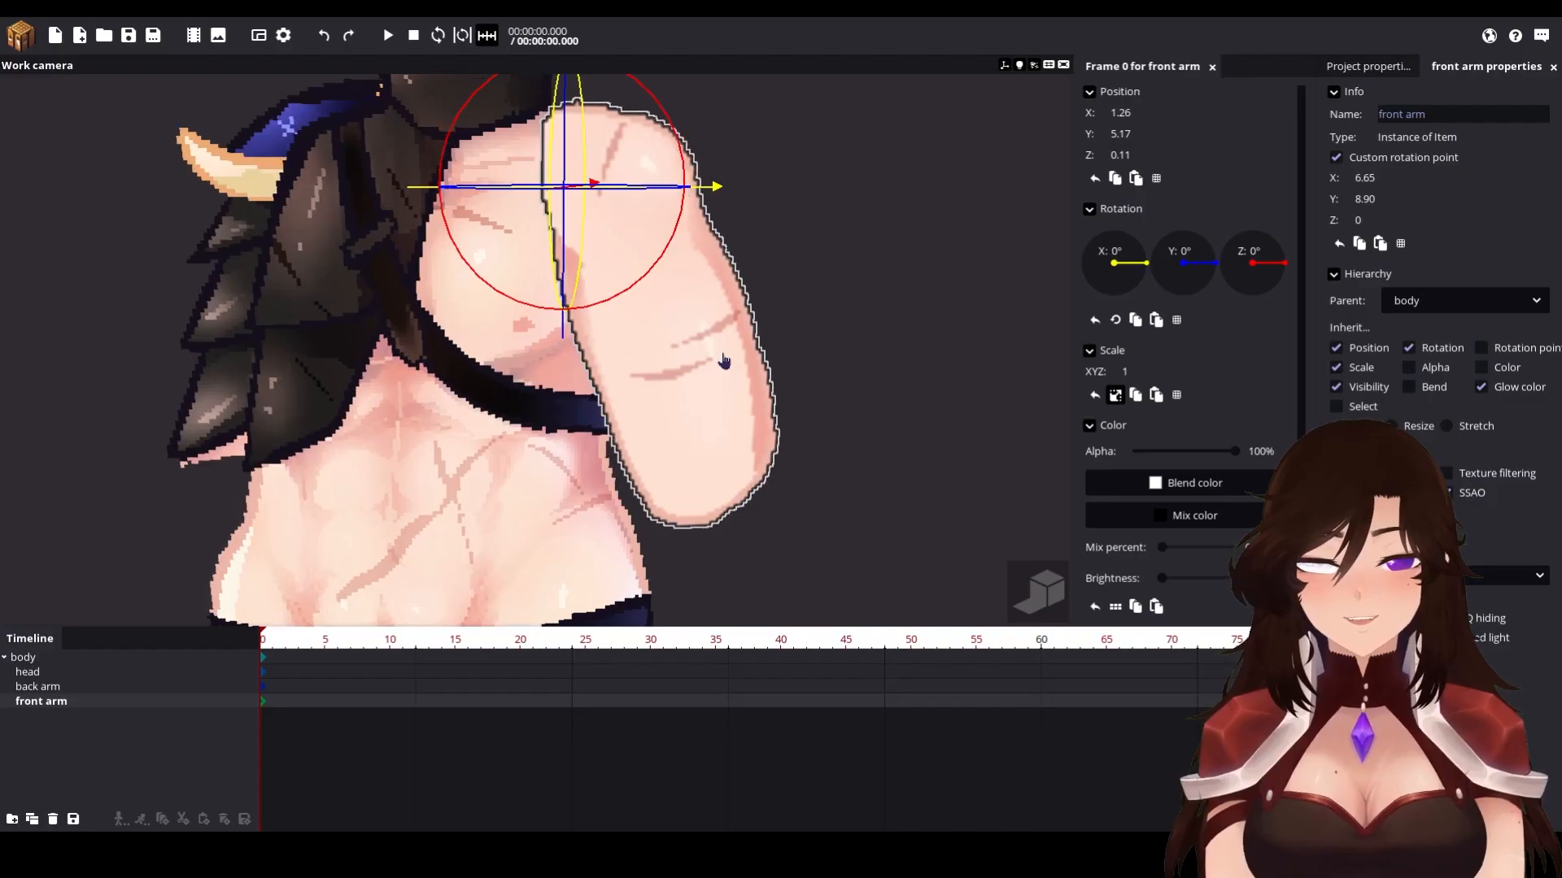
{"action": "scroll", "coordinate": [723, 358], "scroll_direction": "up", "scroll_amount": 2}
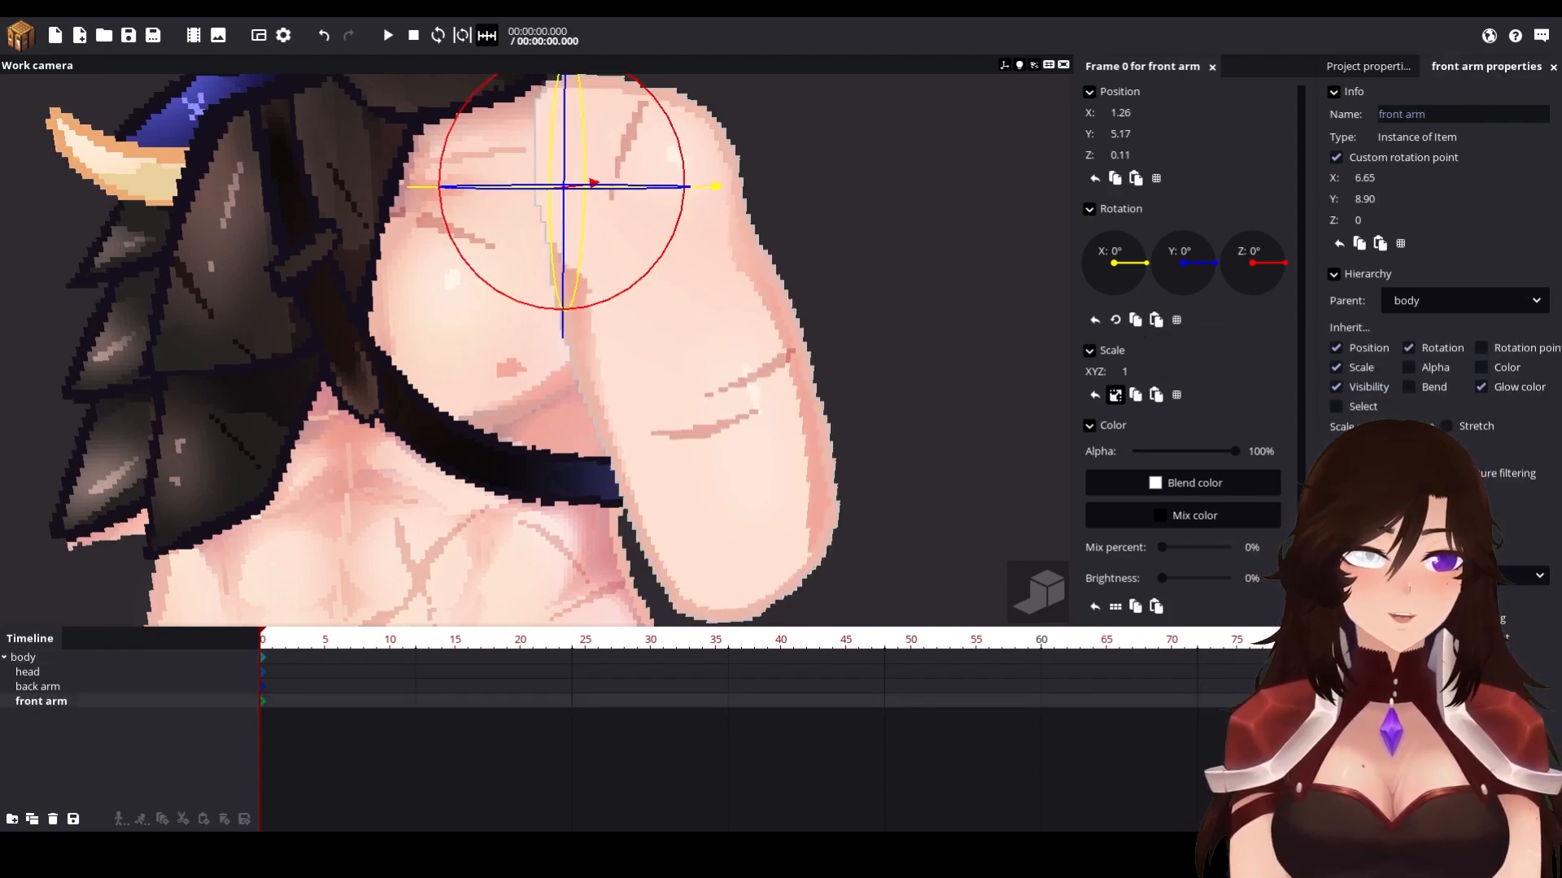
Step: Examine how the front arm joins the chest, selected and deselected, both up close and with the whole figure in view
{"action": "left_click", "coordinate": [927, 327]}
{"action": "left_click", "coordinate": [830, 416]}
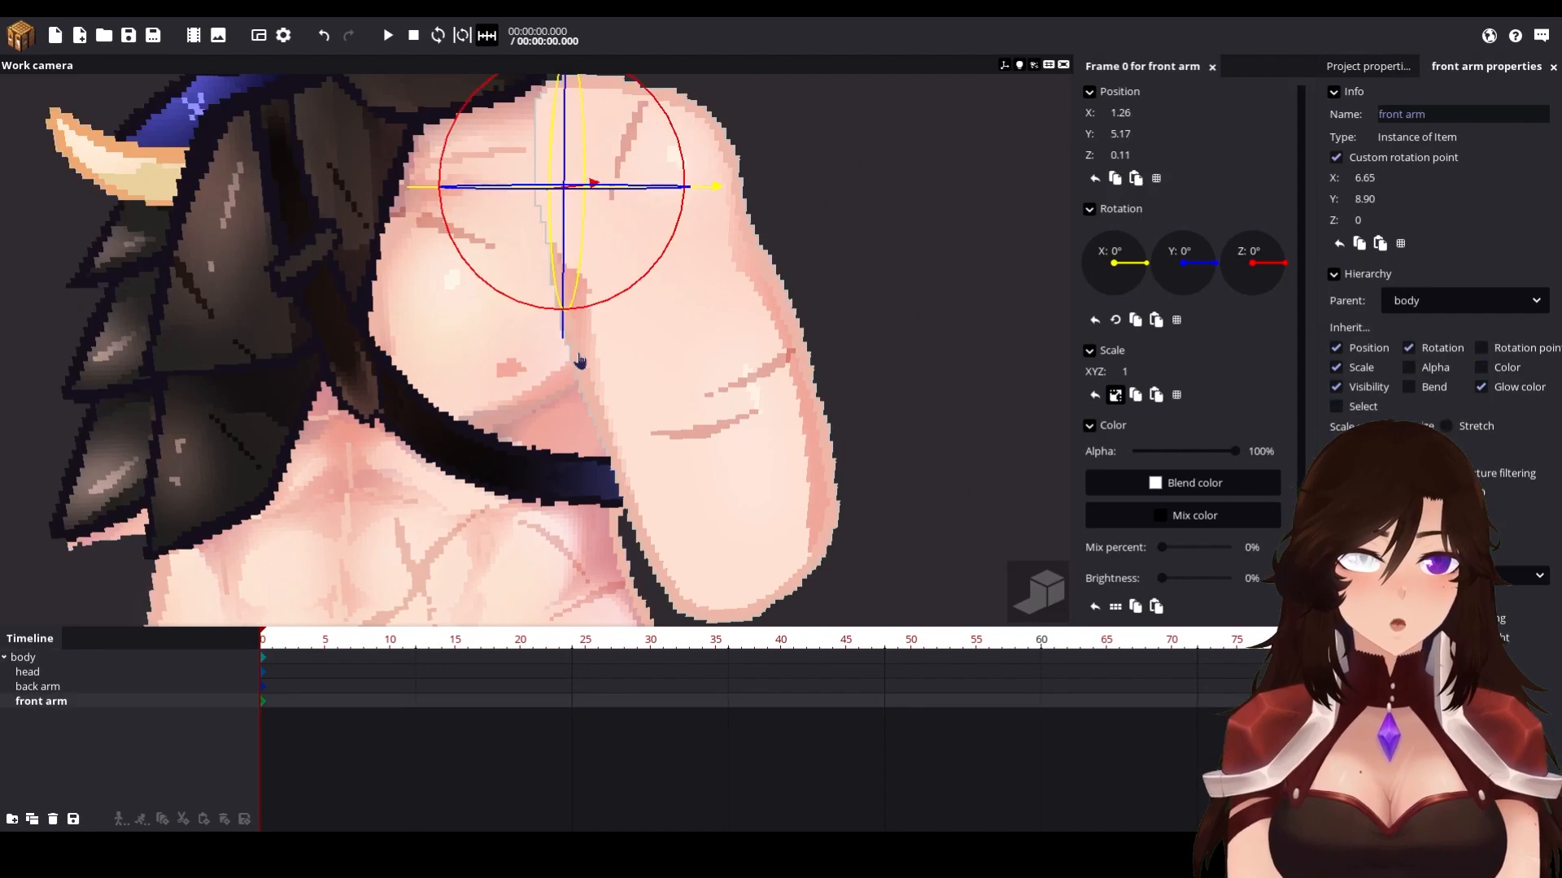
{"action": "scroll", "coordinate": [728, 423], "scroll_direction": "down", "scroll_amount": 6}
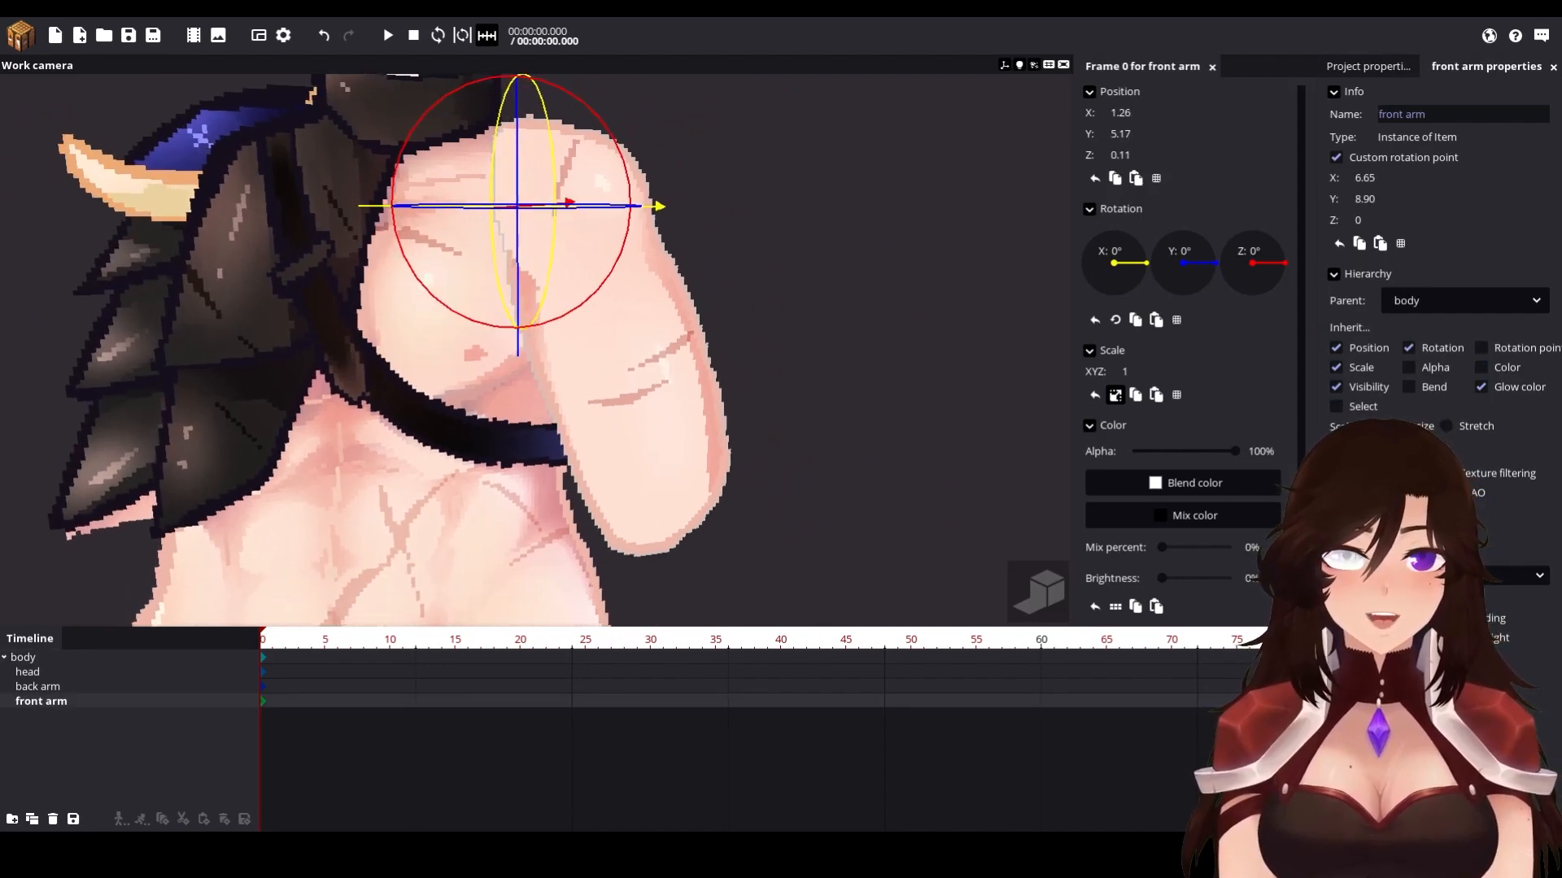
{"action": "scroll", "coordinate": [732, 421], "scroll_direction": "up", "scroll_amount": 6}
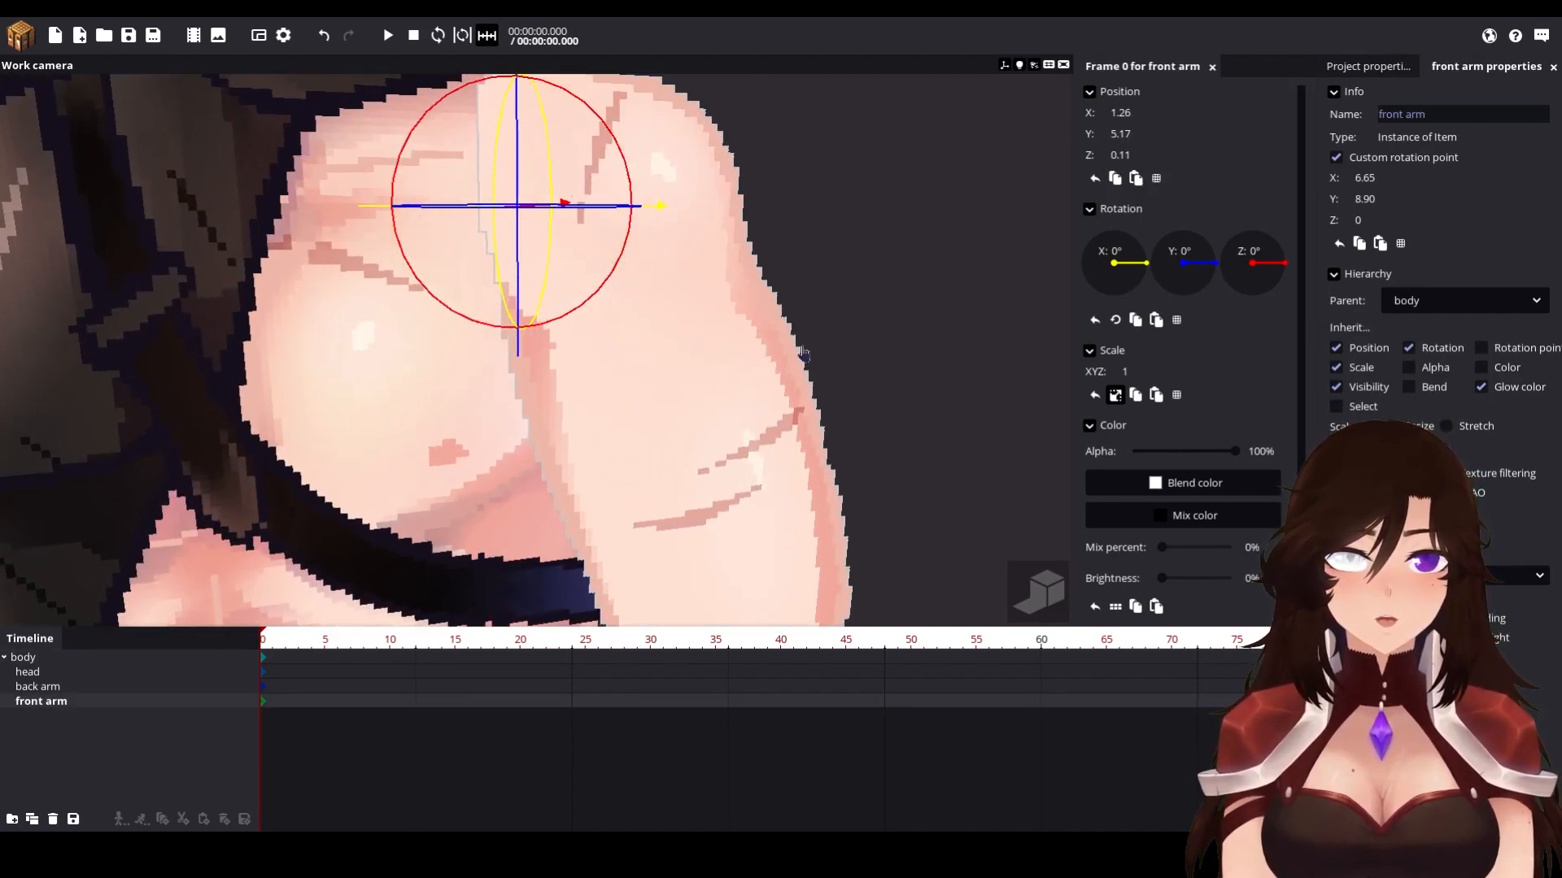
{"action": "left_click", "coordinate": [771, 367]}
{"action": "scroll", "coordinate": [779, 368], "scroll_direction": "down", "scroll_amount": 2}
{"action": "scroll", "coordinate": [705, 338], "scroll_direction": "down", "scroll_amount": 1}
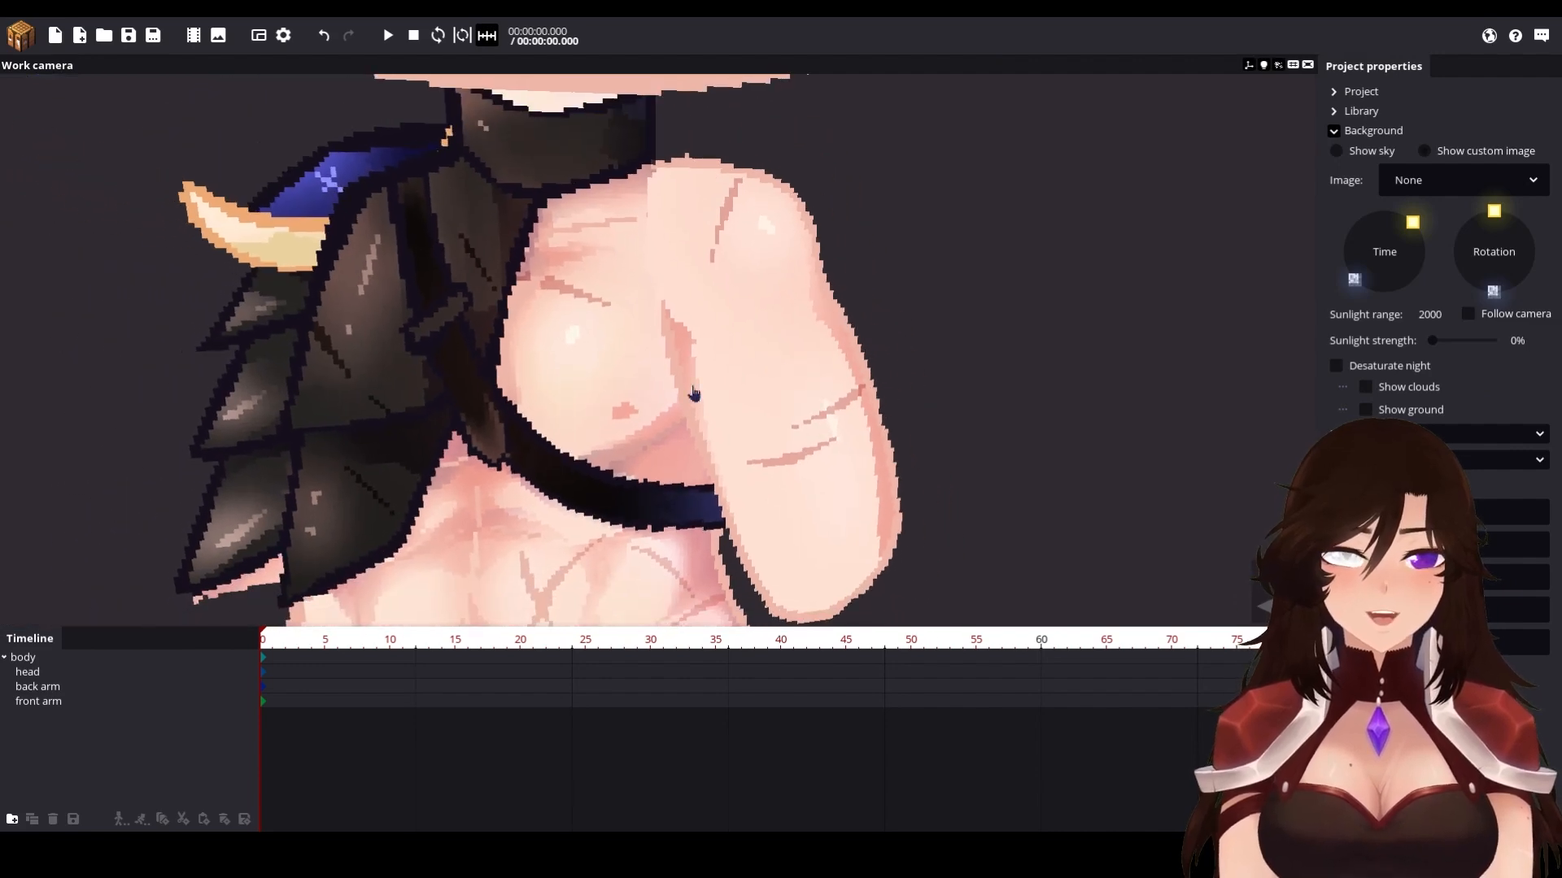
{"action": "scroll", "coordinate": [663, 429], "scroll_direction": "down", "scroll_amount": 5}
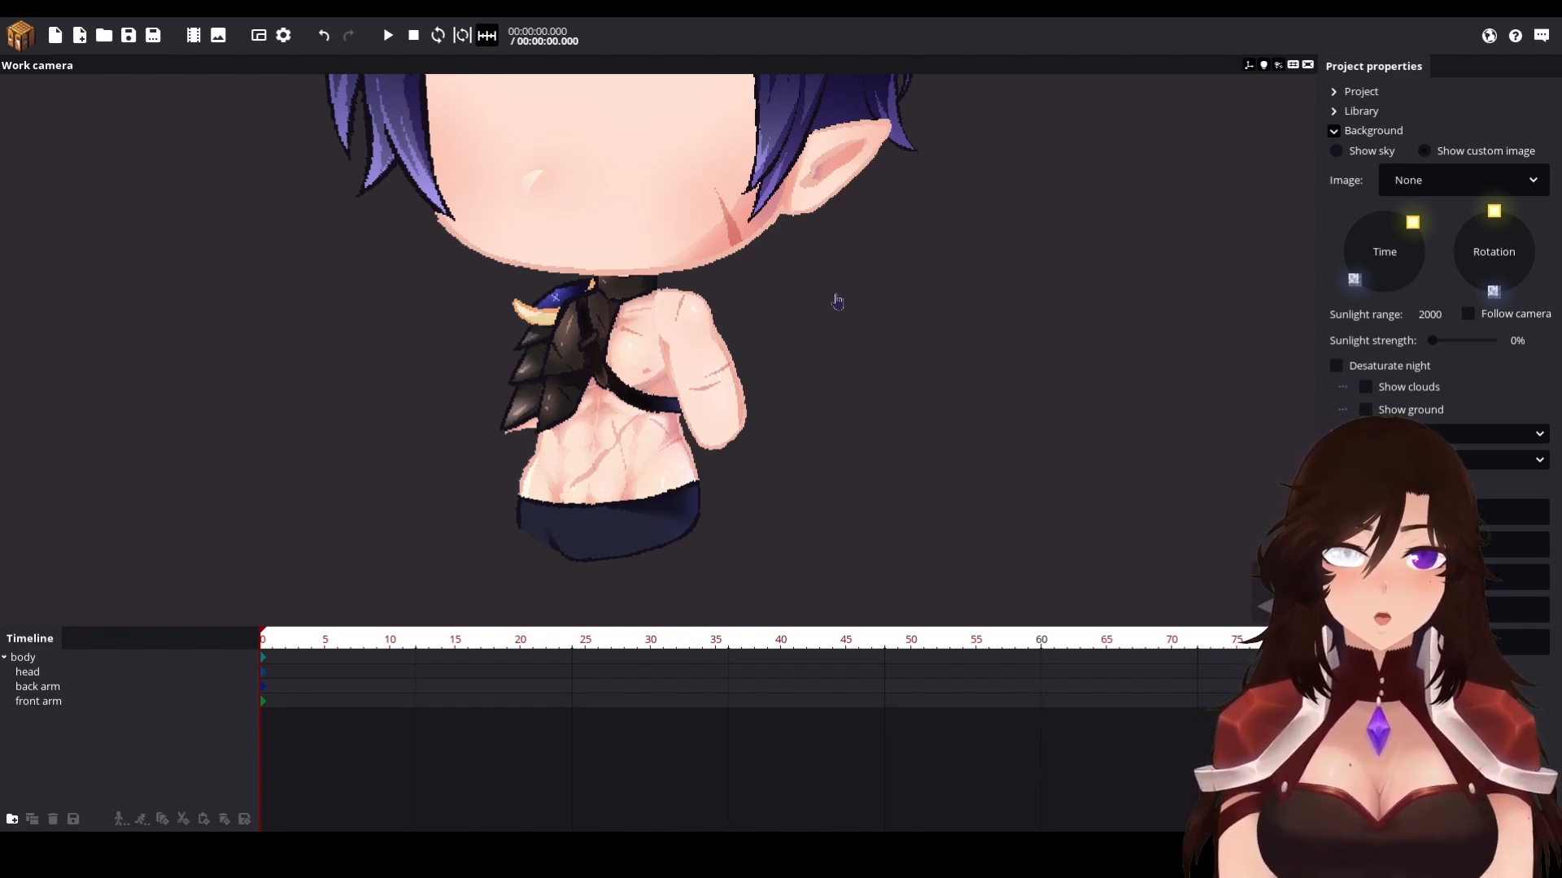
Step: Fine-tune the front arm's placement to about X 1.33, Y 5.09, with its rotation point X at 6.59
{"action": "middle_click_drag", "start_coordinate": [810, 311], "coordinate": [826, 294]}
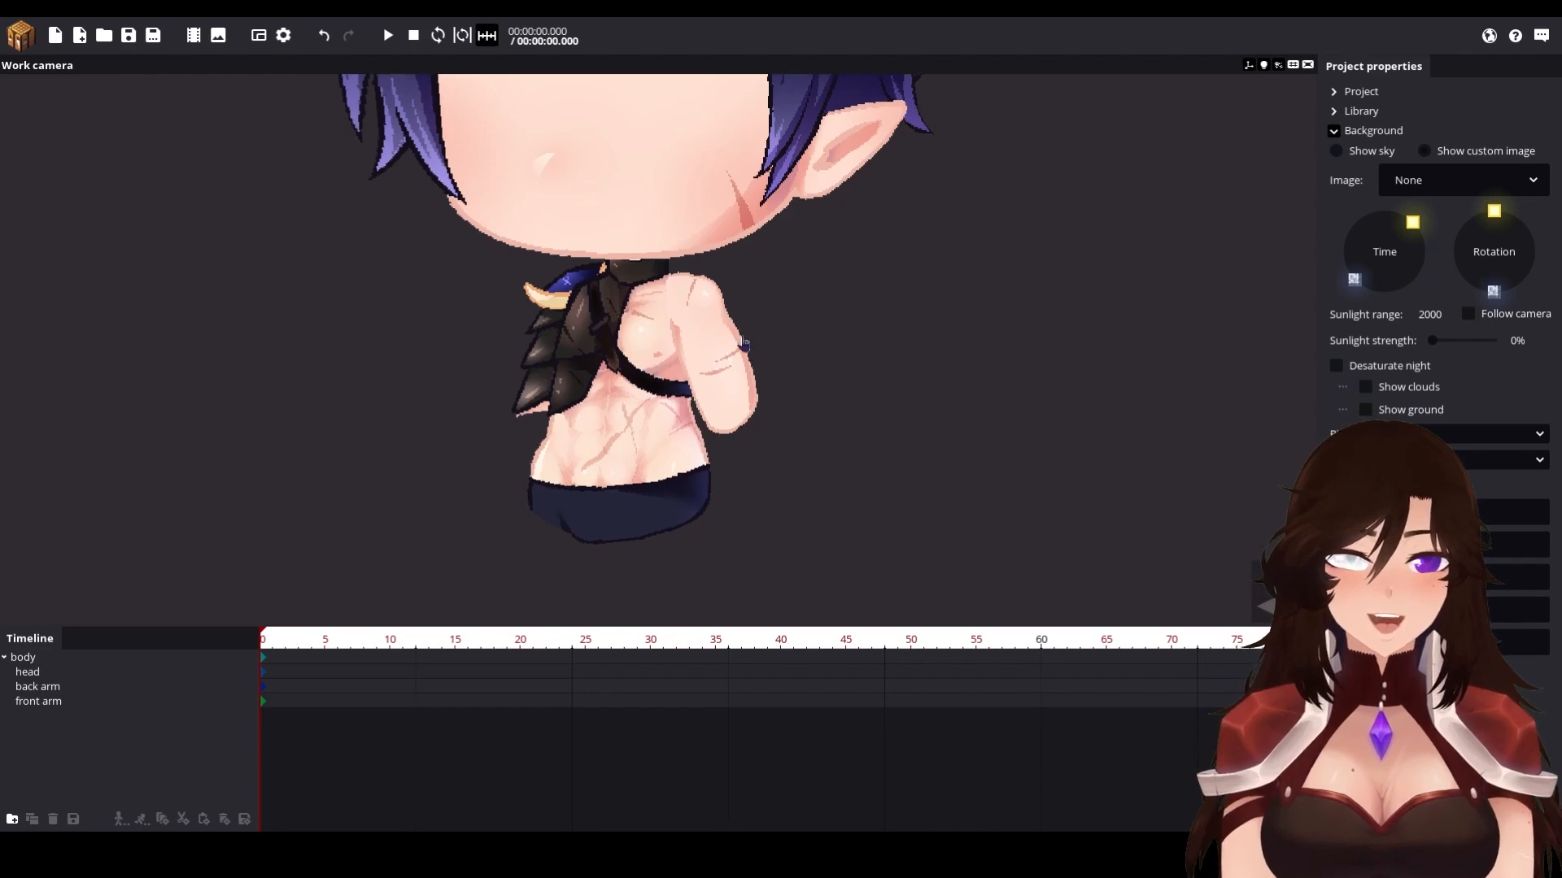
{"action": "left_click", "coordinate": [736, 382]}
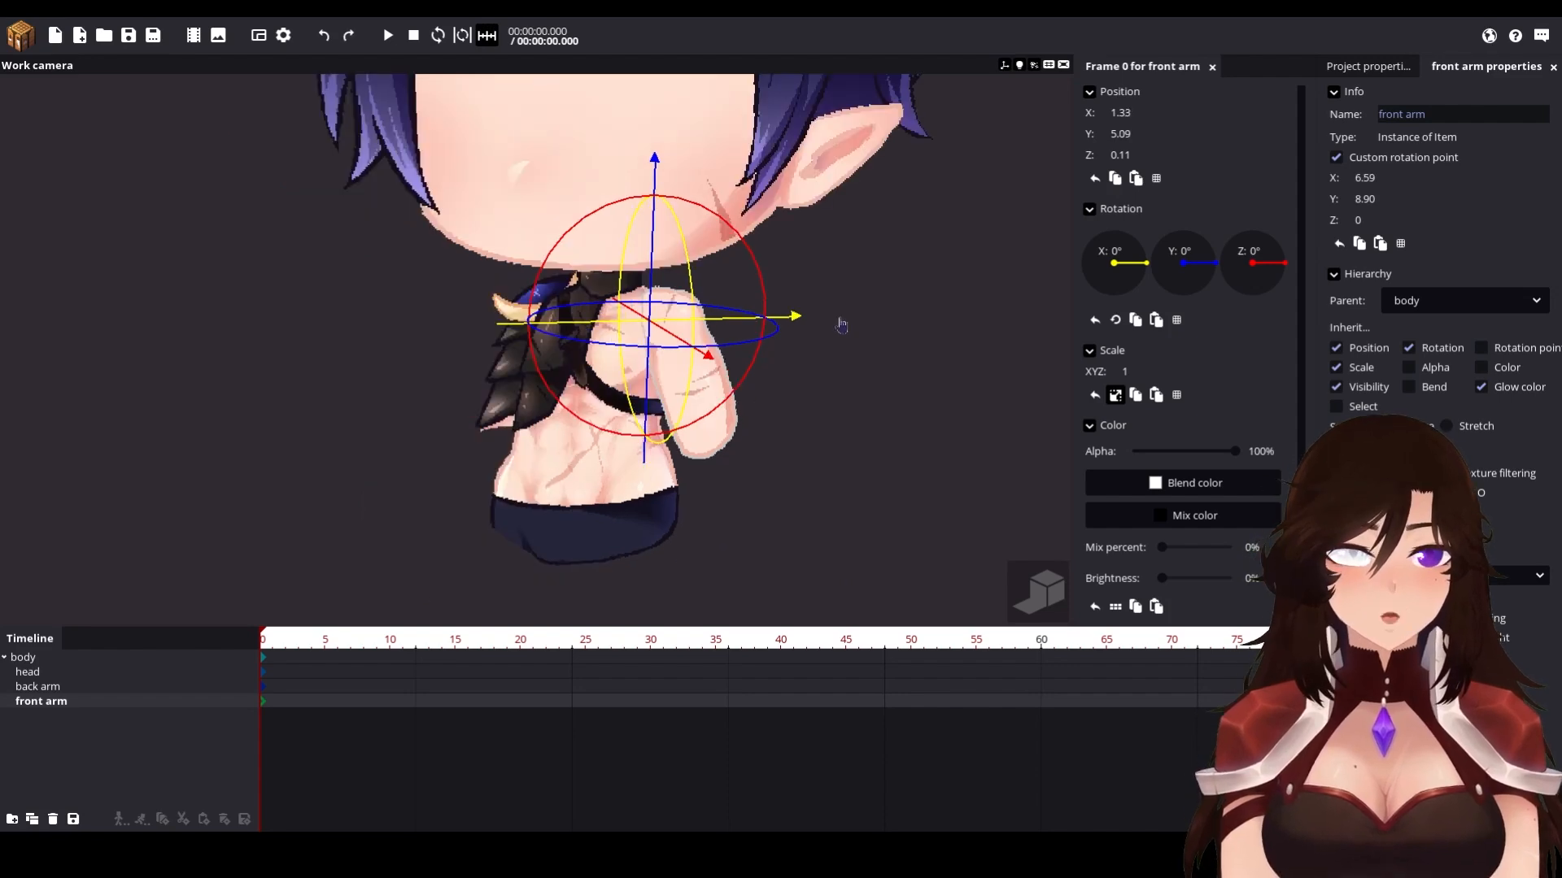
{"action": "scroll", "coordinate": [842, 324], "scroll_direction": "up", "scroll_amount": 3}
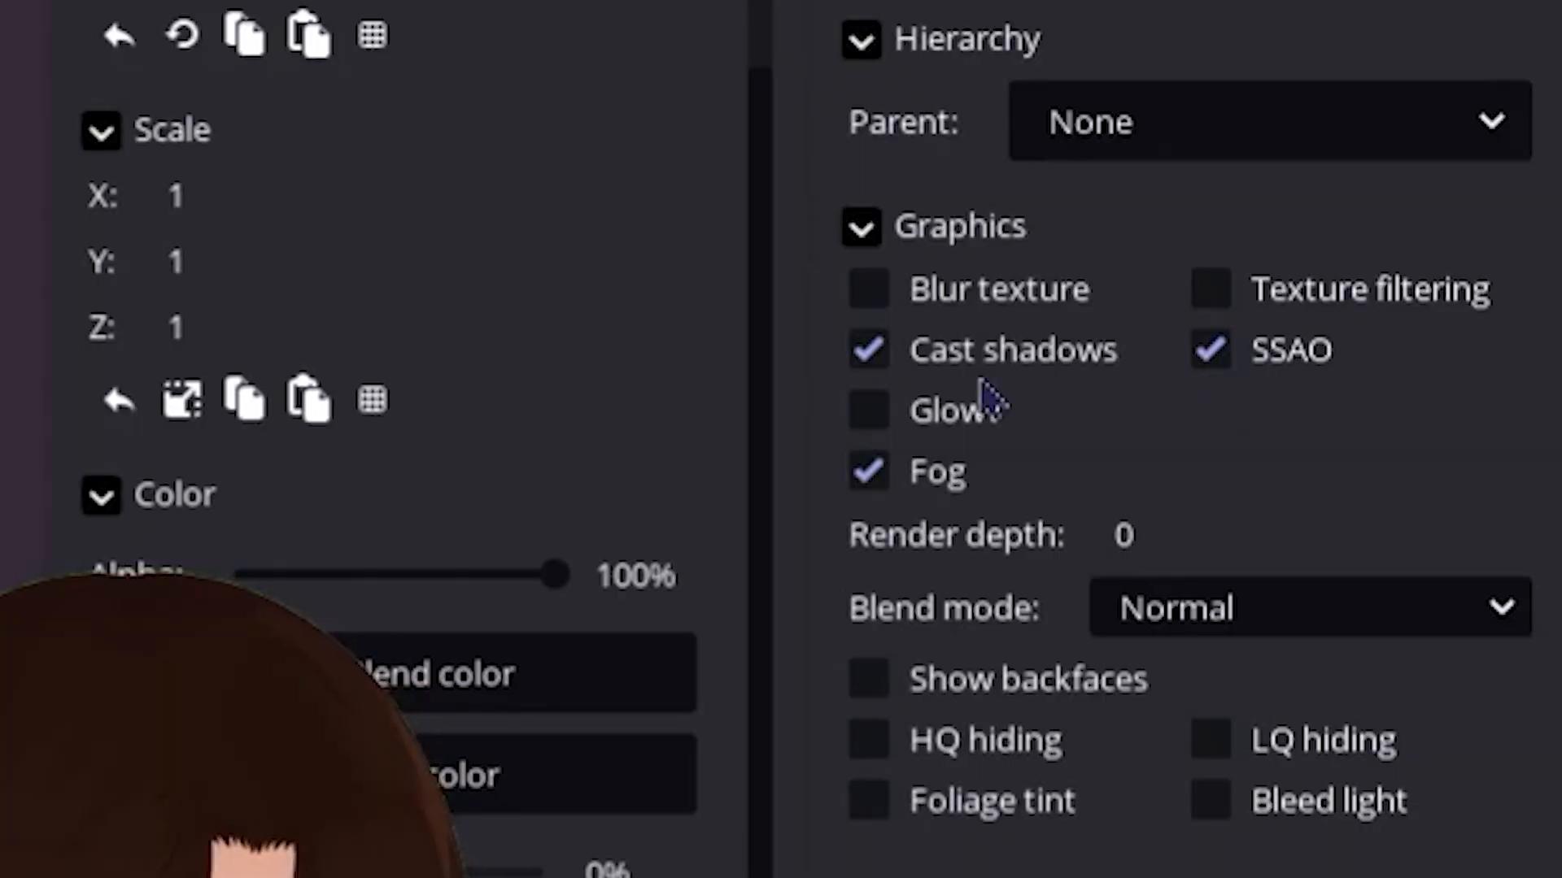
Step: Disable SSAO and shadow casting in the item's graphics options
{"action": "left_click", "coordinate": [1298, 351]}
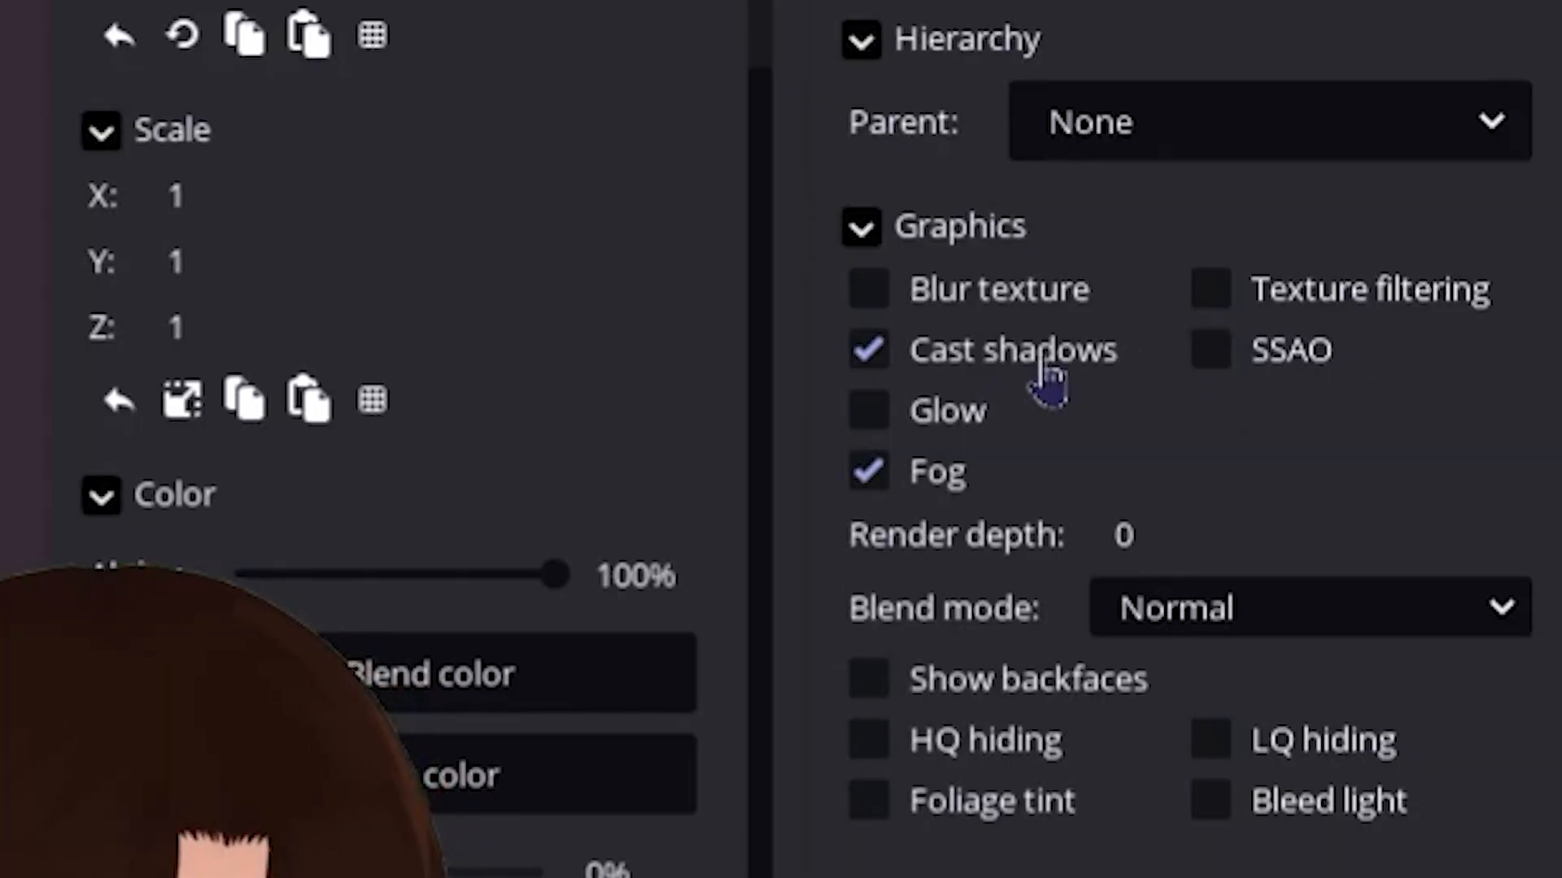
{"action": "left_click", "coordinate": [1041, 358]}
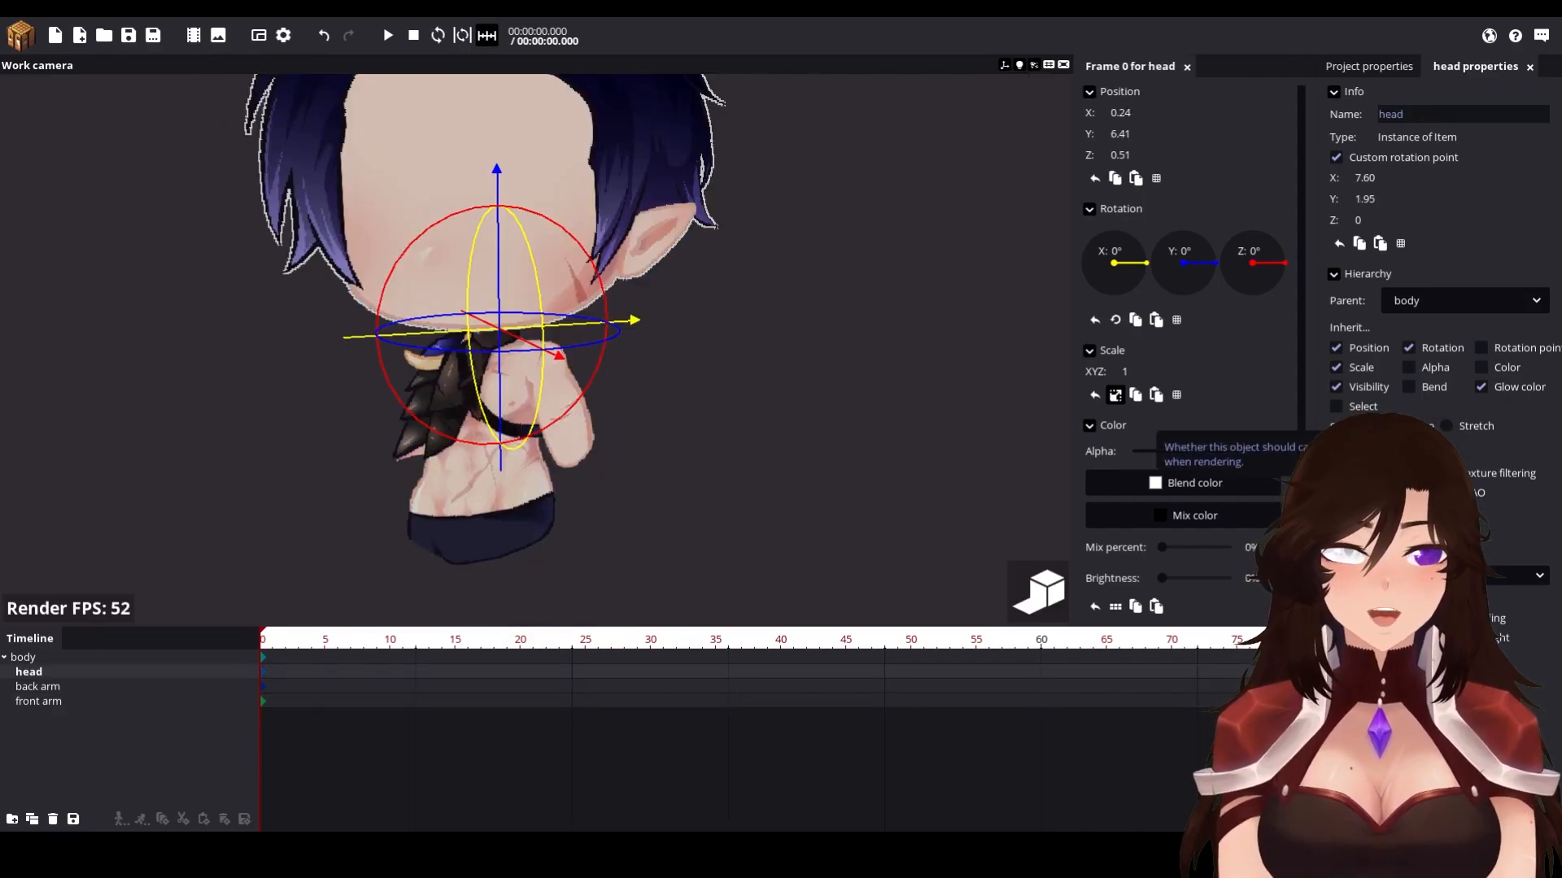
Step: Try tilting the head about its X axis by about 69° in the rendered view, undoing each tilt
{"action": "left_click_drag", "start_coordinate": [534, 271], "coordinate": [631, 318]}
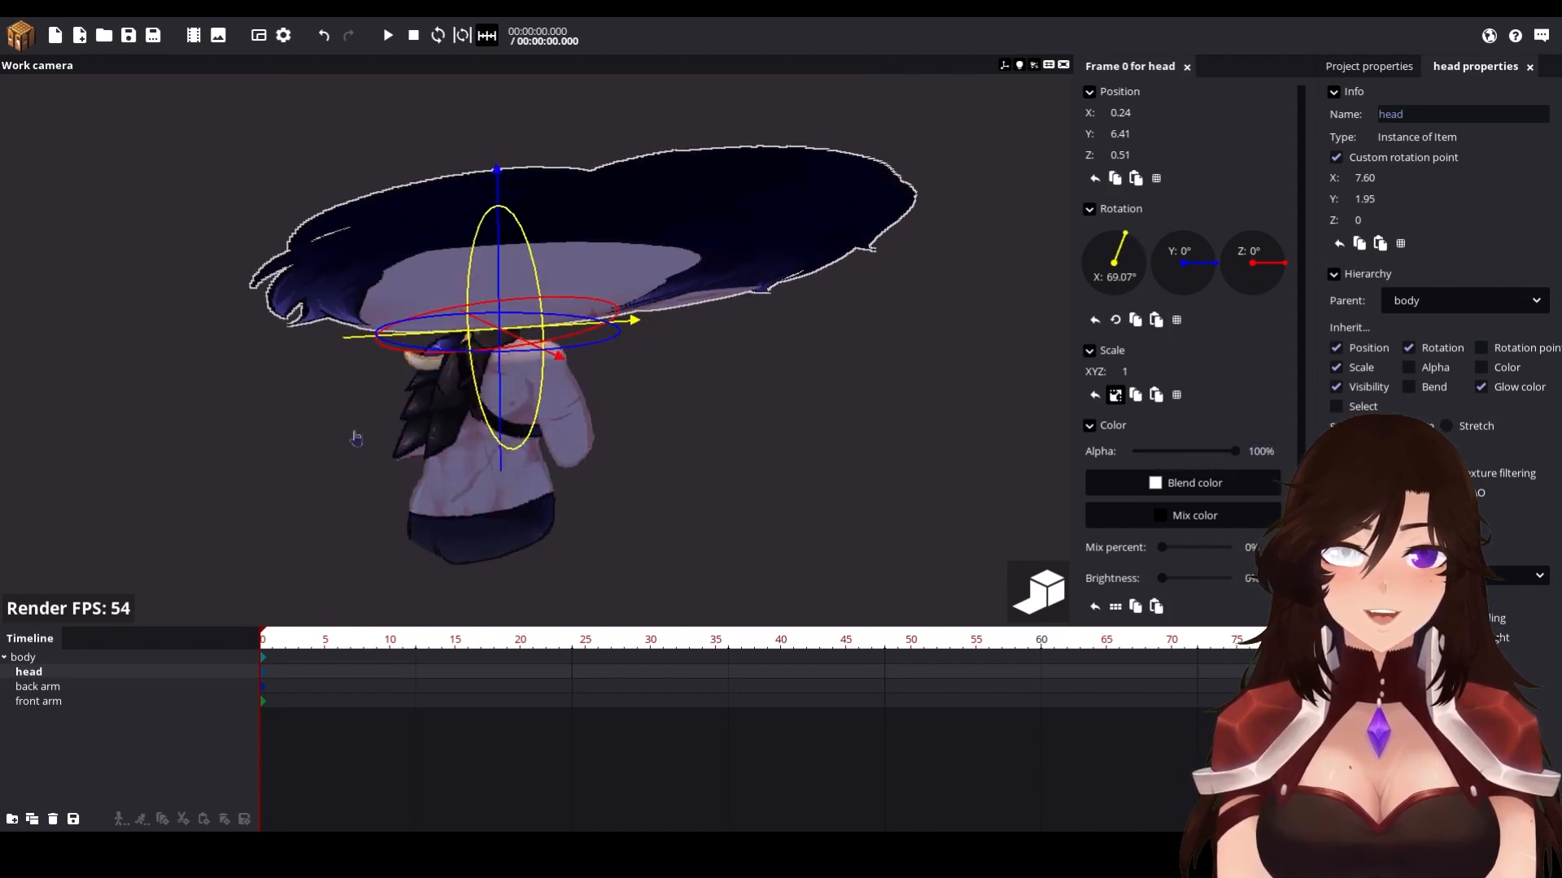
{"action": "key", "text": "ctrl+z"}
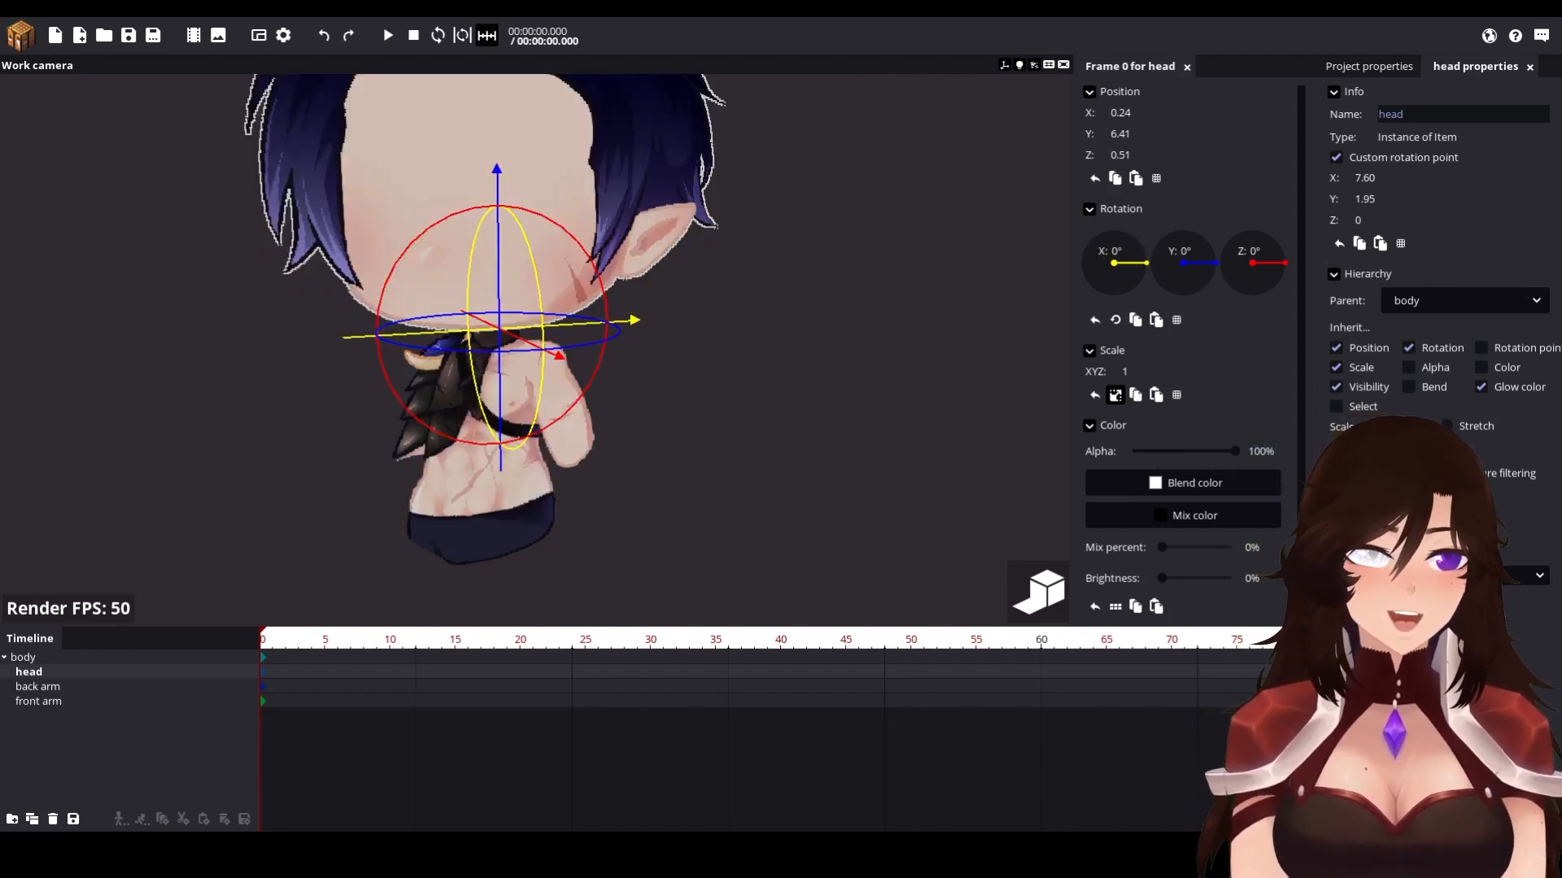
{"action": "left_click_drag", "start_coordinate": [530, 262], "coordinate": [608, 325]}
{"action": "key", "text": "ctrl+z"}
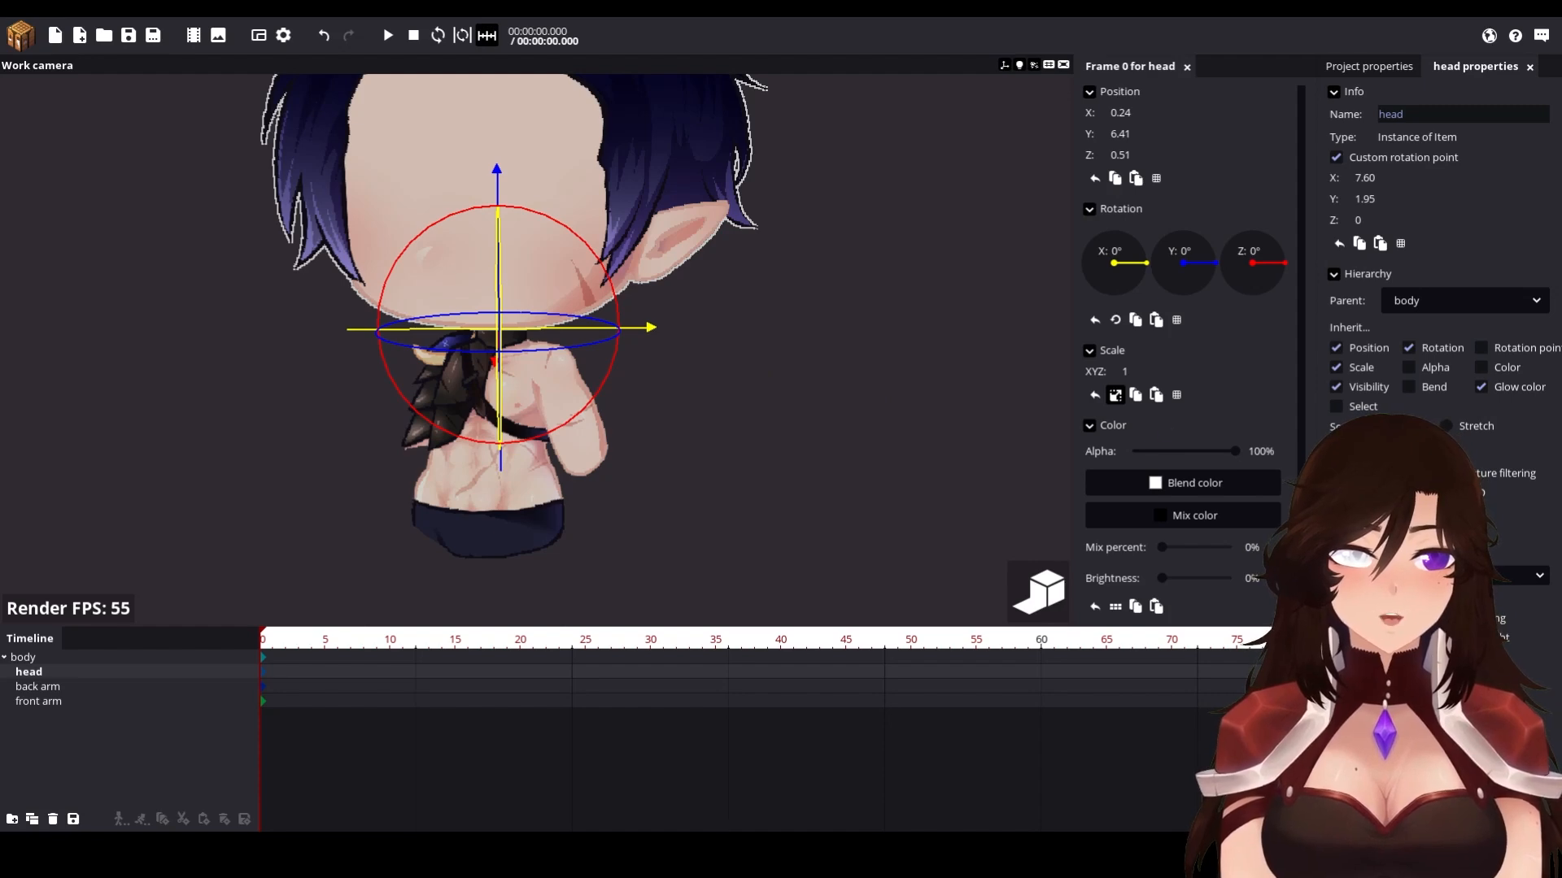
{"action": "left_click", "coordinate": [283, 35]}
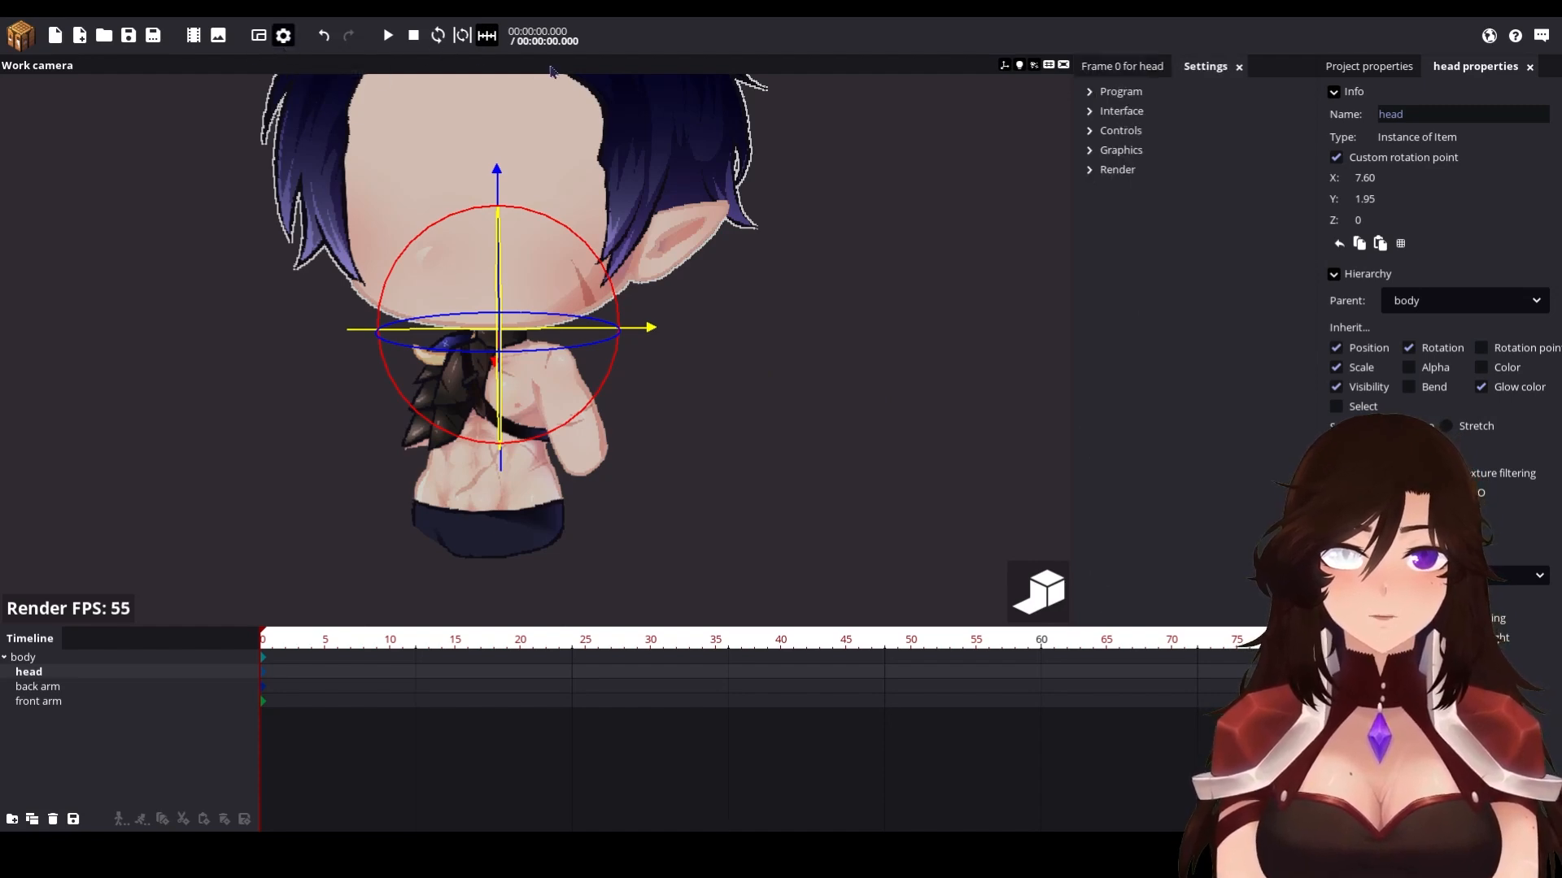
{"action": "left_click", "coordinate": [1238, 67]}
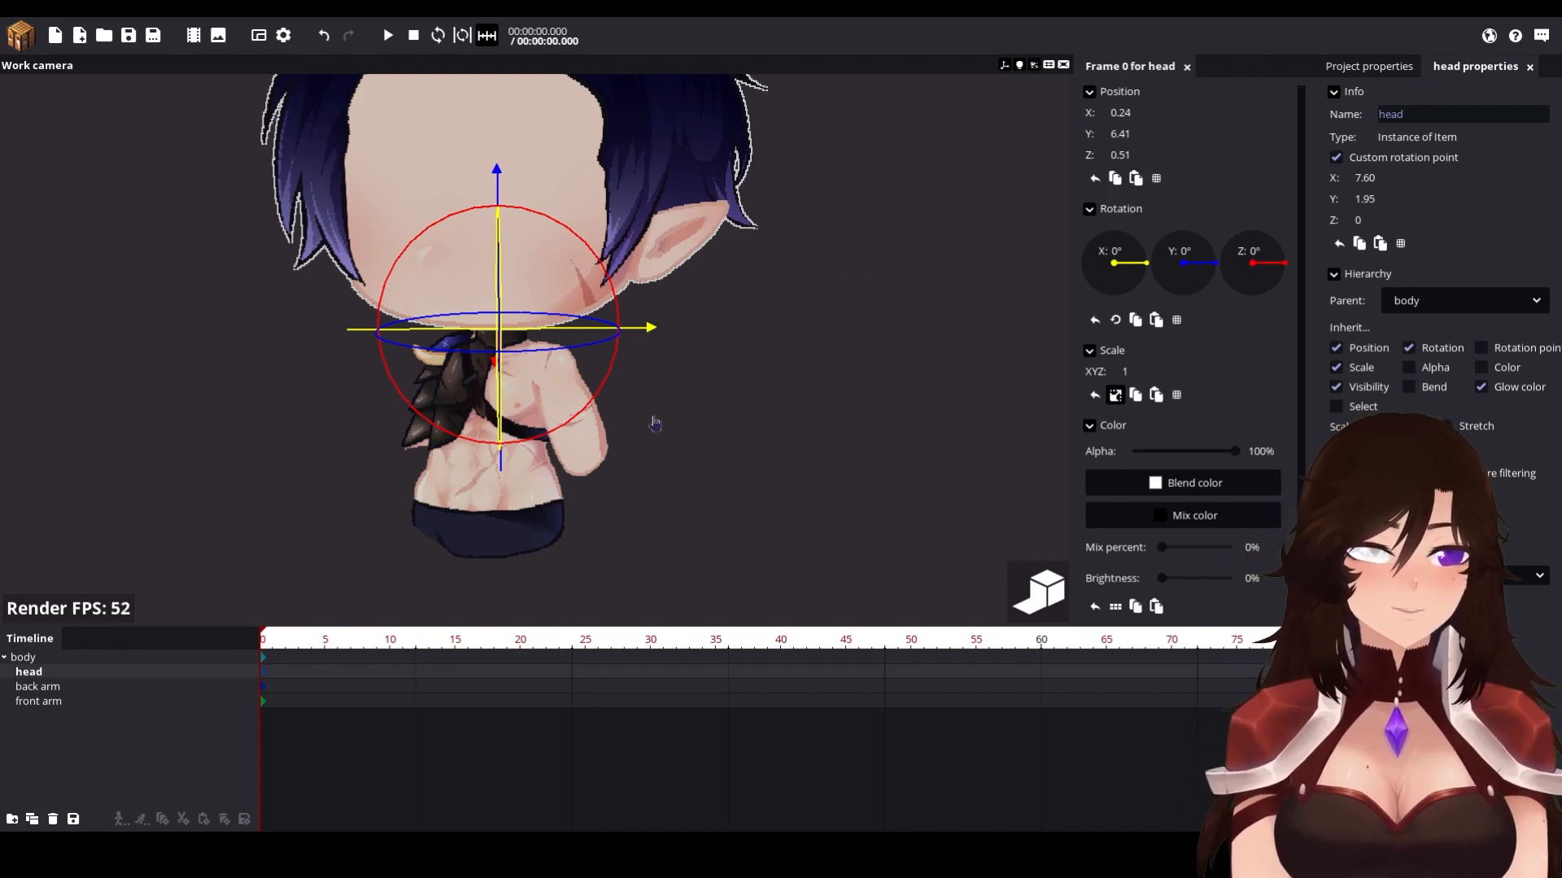
Step: Enable a custom rotation point on the strapped forearm item and set it at about X 8.68, Y 9.63
{"action": "left_click", "coordinate": [505, 502]}
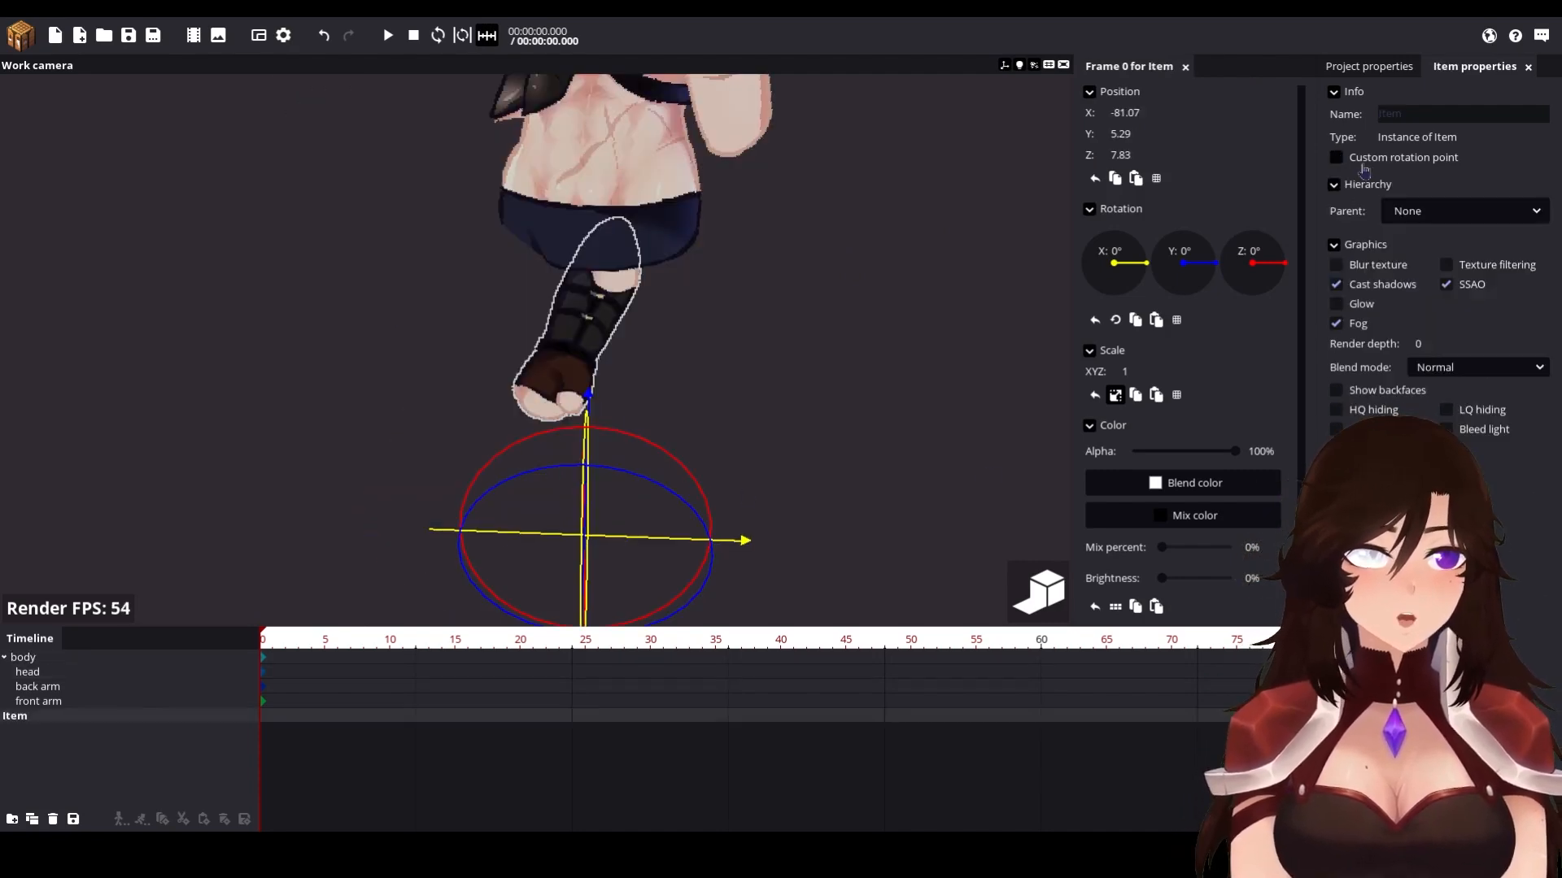
{"action": "left_click", "coordinate": [1362, 161]}
{"action": "left_click_drag", "start_coordinate": [1382, 200], "coordinate": [1553, 201]}
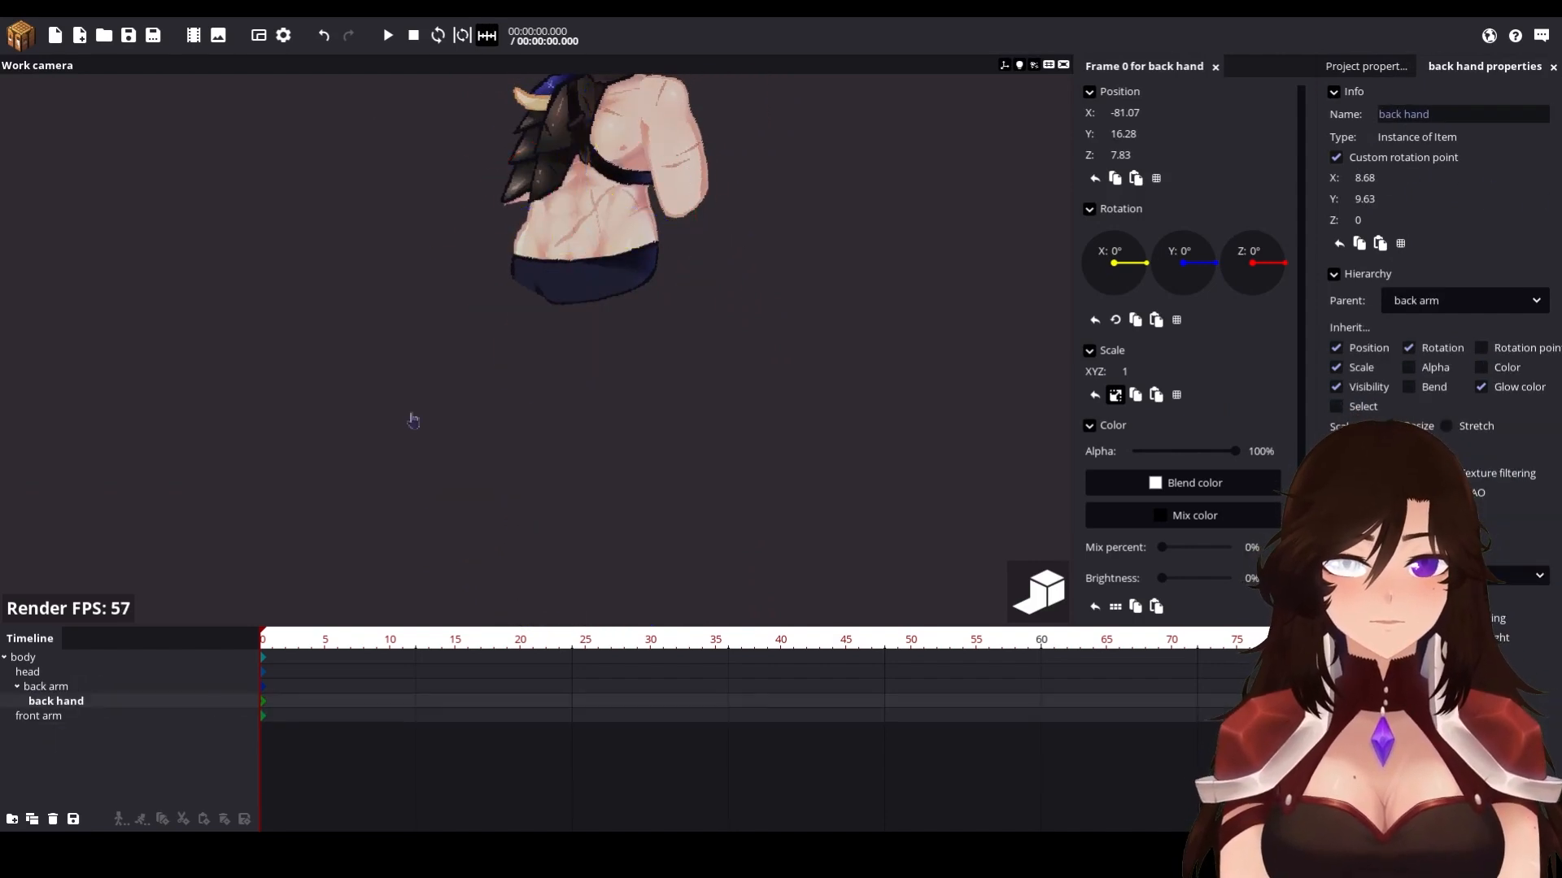
Step: Reset the back hand's X, Y and Z position to 0 relative to the back arm
{"action": "left_click", "coordinate": [1125, 113]}
{"action": "type", "text": "0"}
{"action": "key", "text": "Tab"}
{"action": "type", "text": "0"}
{"action": "key", "text": "Tab"}
{"action": "type", "text": "0"}
Step: Place the back hand at the back arm's elbow, at about X -1.54, Y -2.44, Z -0.01
{"action": "left_click_drag", "start_coordinate": [634, 191], "coordinate": [634, 260]}
{"action": "left_click_drag", "start_coordinate": [614, 421], "coordinate": [608, 415]}
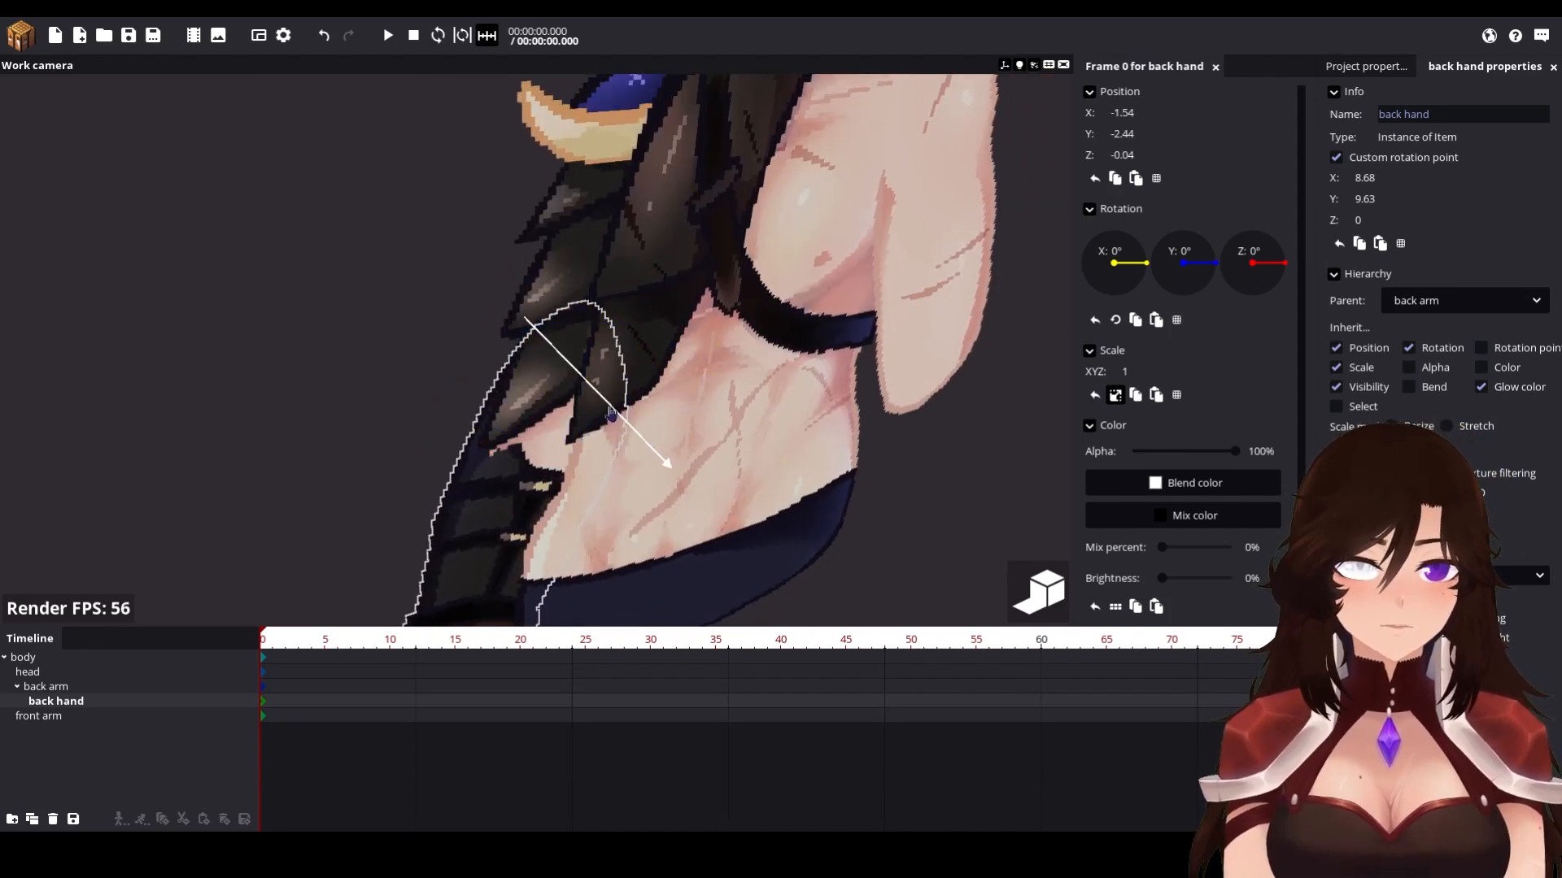
{"action": "left_click_drag", "start_coordinate": [431, 421], "coordinate": [432, 422]}
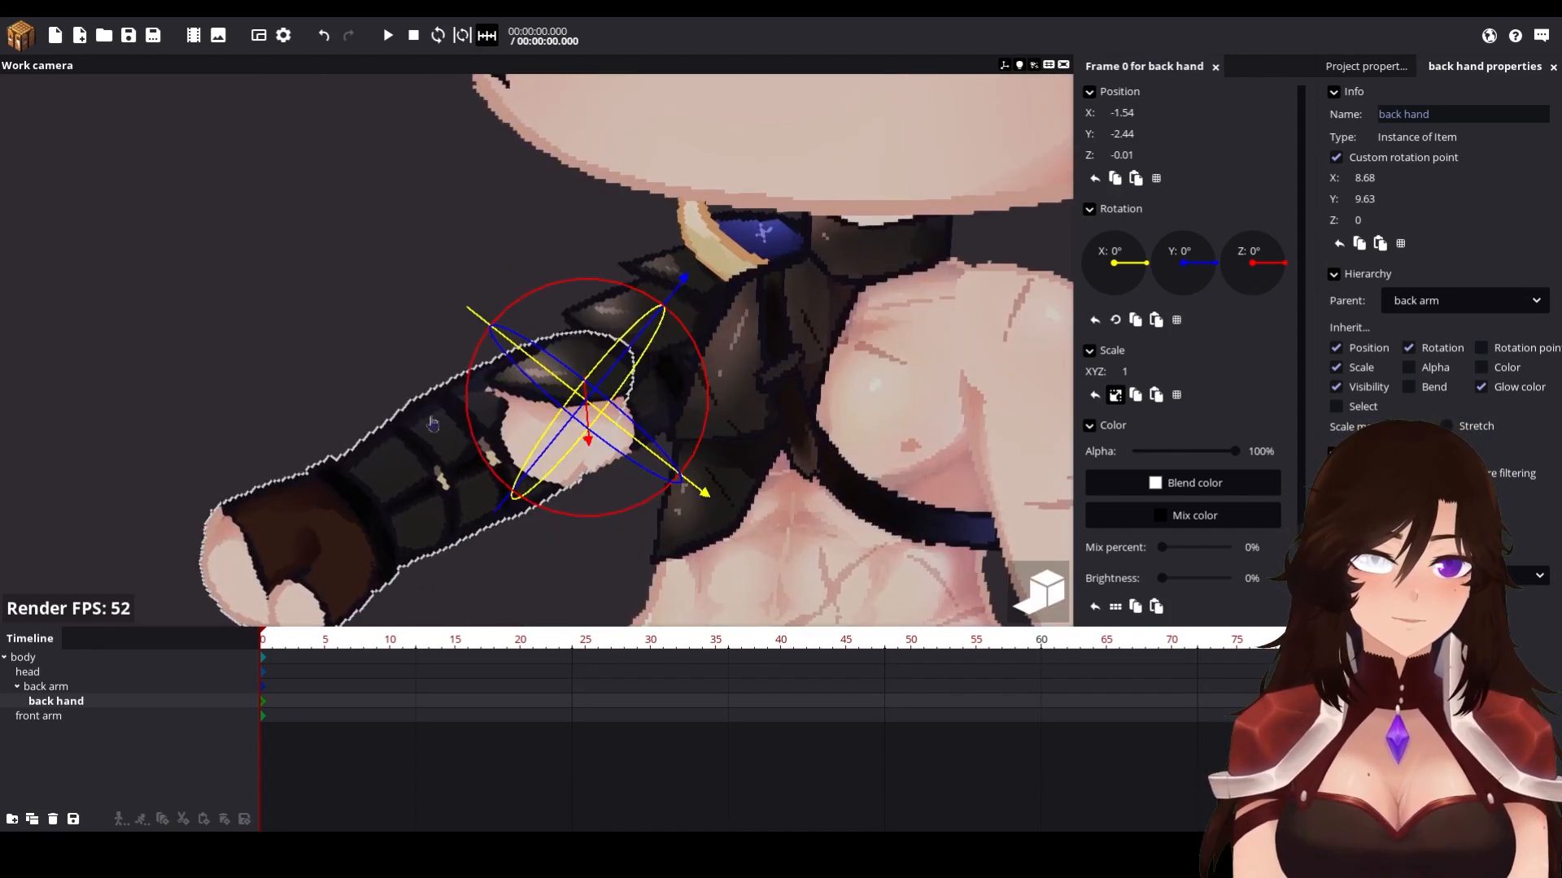
{"action": "left_click_drag", "start_coordinate": [397, 491], "coordinate": [397, 491]}
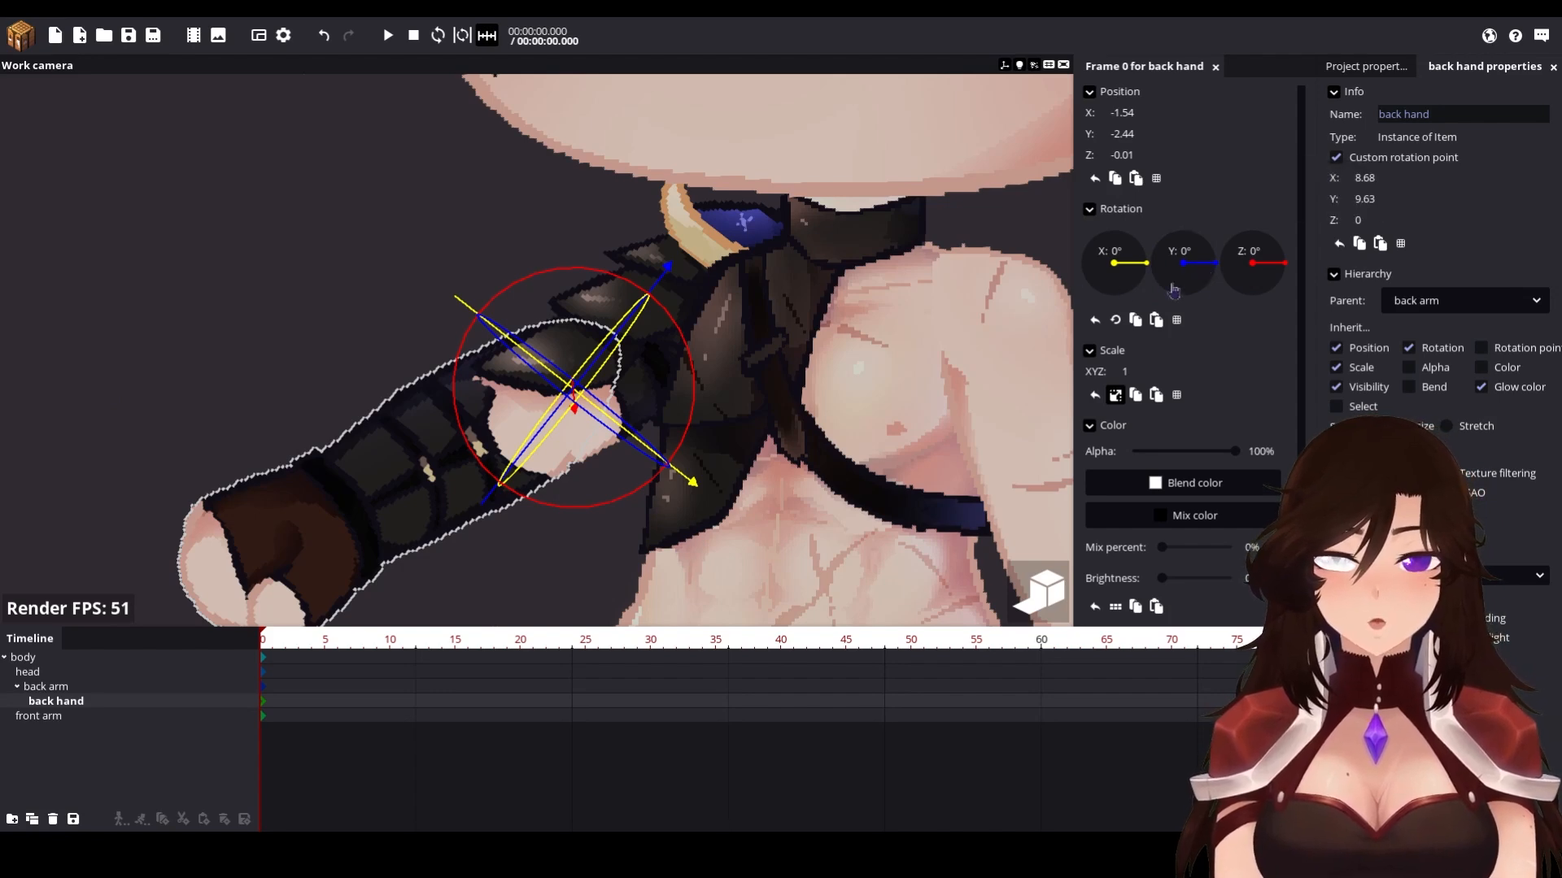
Step: Try rotating the back hand about its X, Y and Z axes in turn, undoing each rotation
{"action": "left_click_drag", "start_coordinate": [1137, 274], "coordinate": [1149, 306]}
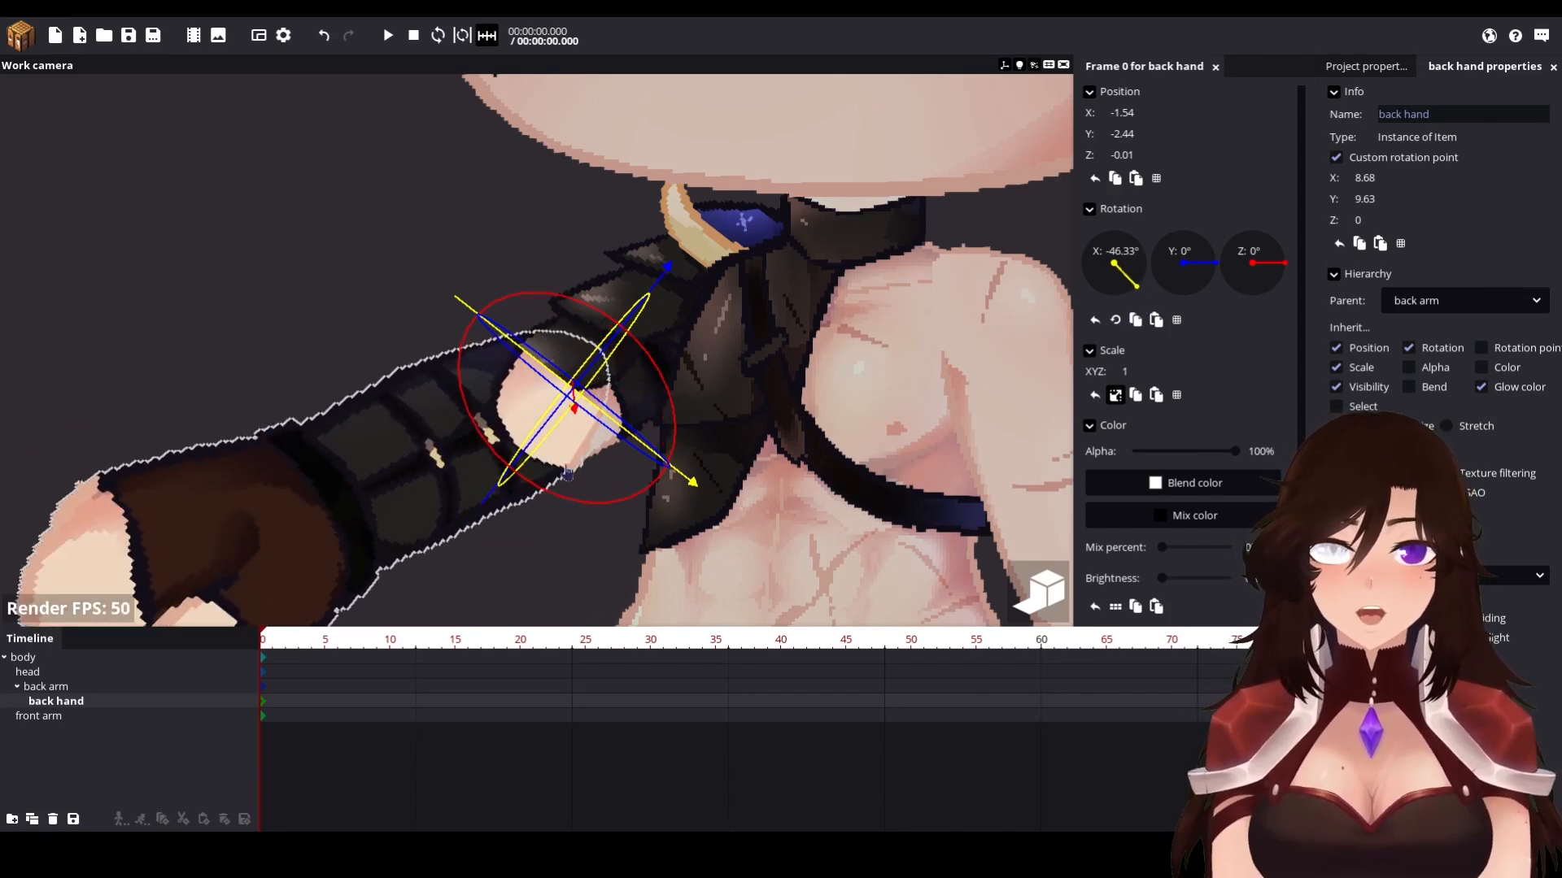
{"action": "key", "text": "ctrl+z"}
{"action": "left_click_drag", "start_coordinate": [1208, 262], "coordinate": [1167, 333]}
{"action": "key", "text": "ctrl+z"}
{"action": "mouse_move", "coordinate": [1282, 266]}
{"action": "left_mouse_down"}
{"action": "mouse_move", "coordinate": [1255, 337]}
{"action": "mouse_move", "coordinate": [1288, 269]}
{"action": "left_mouse_up"}
{"action": "key", "text": "ctrl+z"}
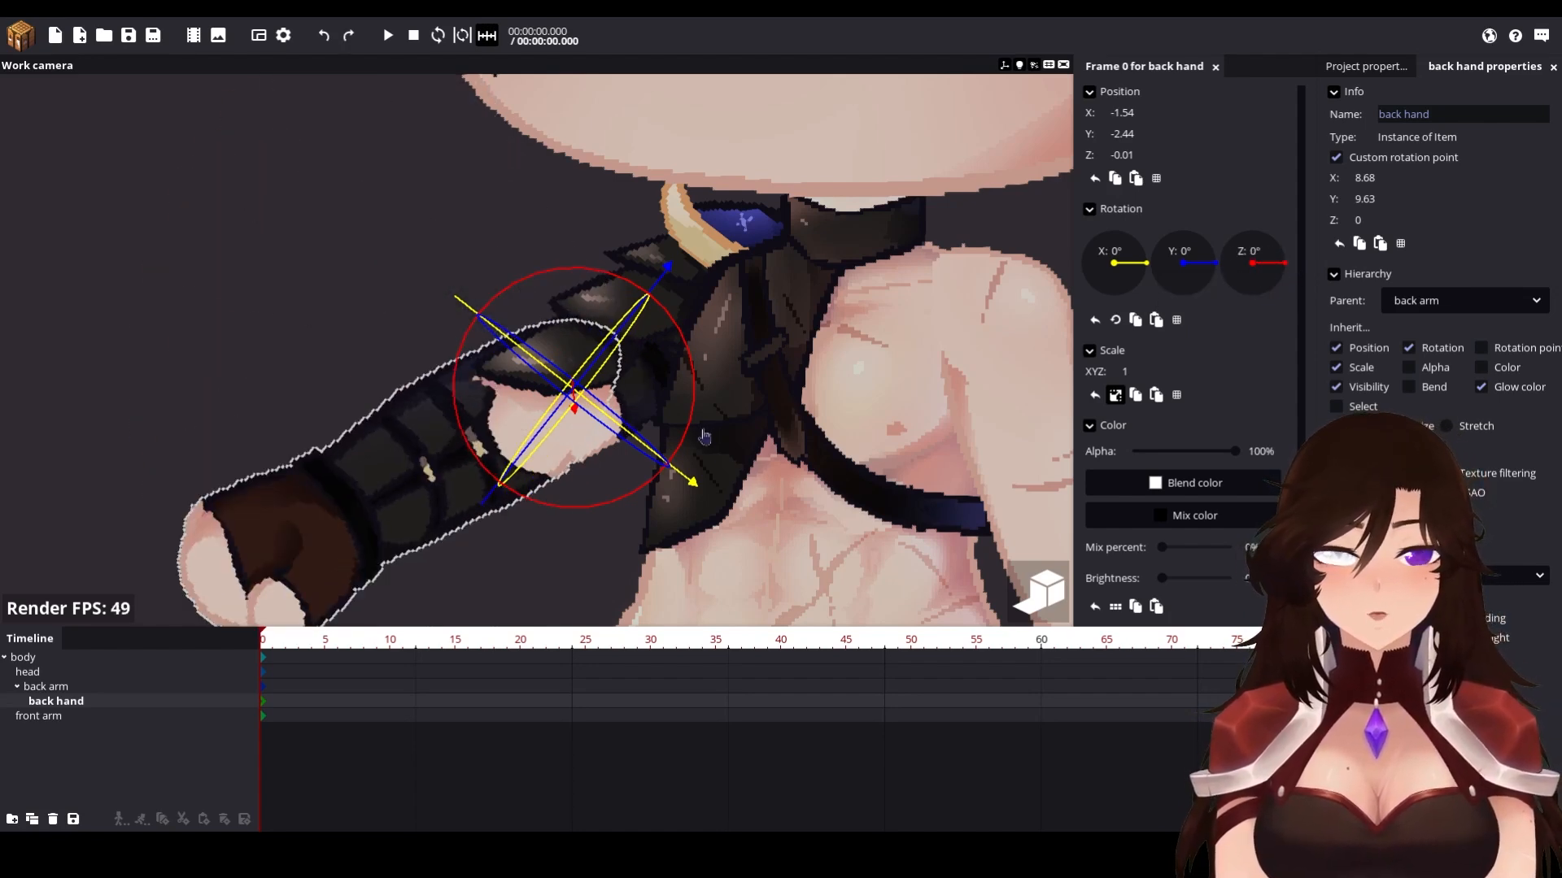
Step: Flip the back hand by setting its Y rotation to 180°
{"action": "scroll", "coordinate": [704, 443], "scroll_direction": "down", "scroll_amount": 3}
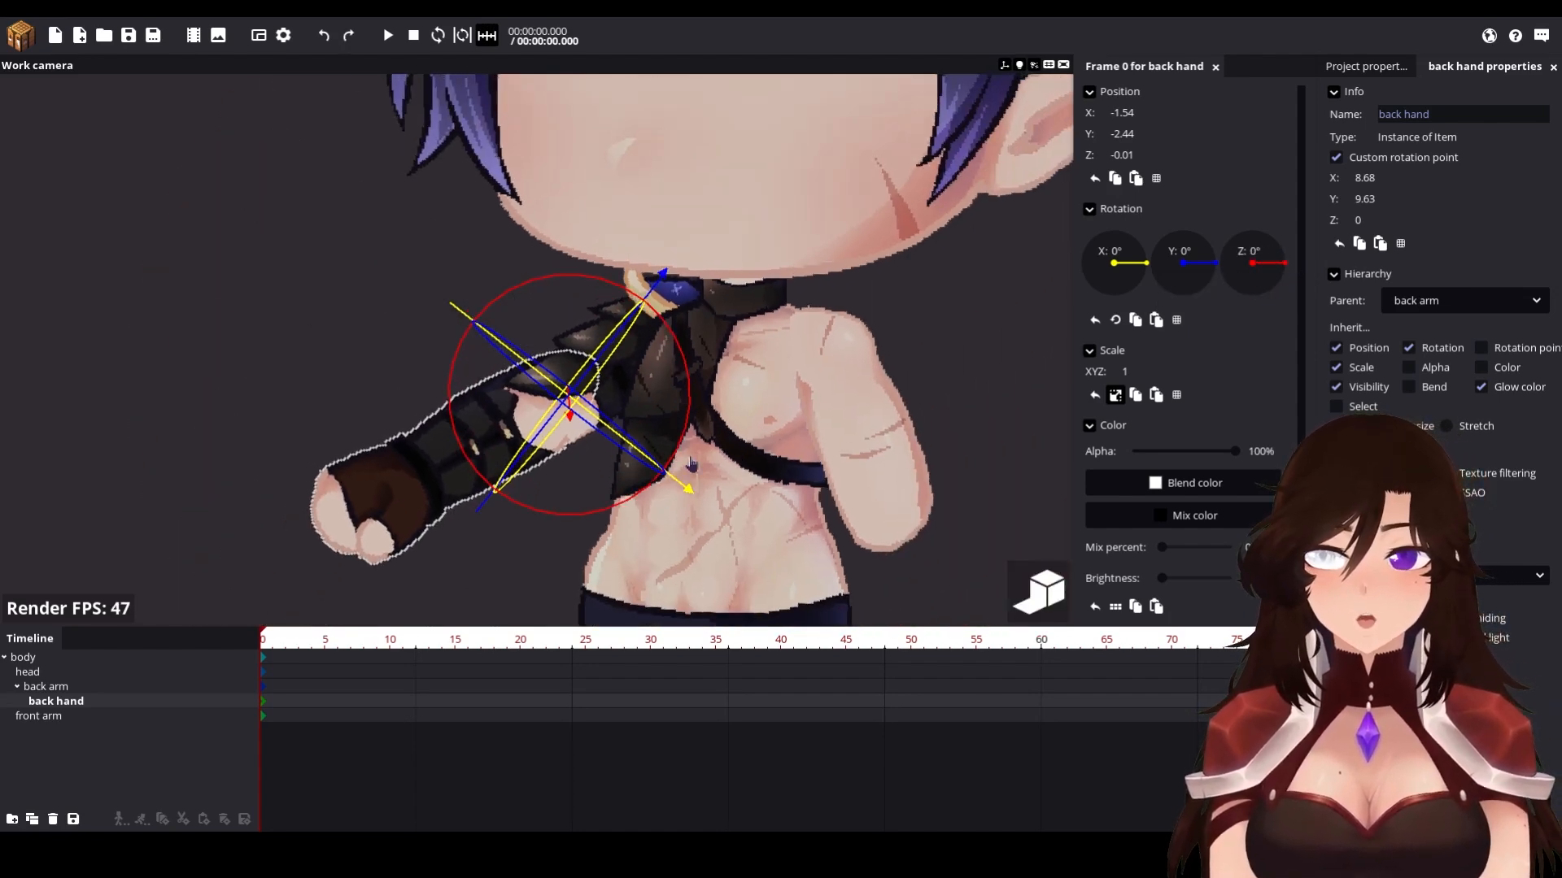
{"action": "left_click_drag", "start_coordinate": [691, 464], "coordinate": [720, 457]}
{"action": "scroll", "coordinate": [721, 457], "scroll_direction": "up", "scroll_amount": 3}
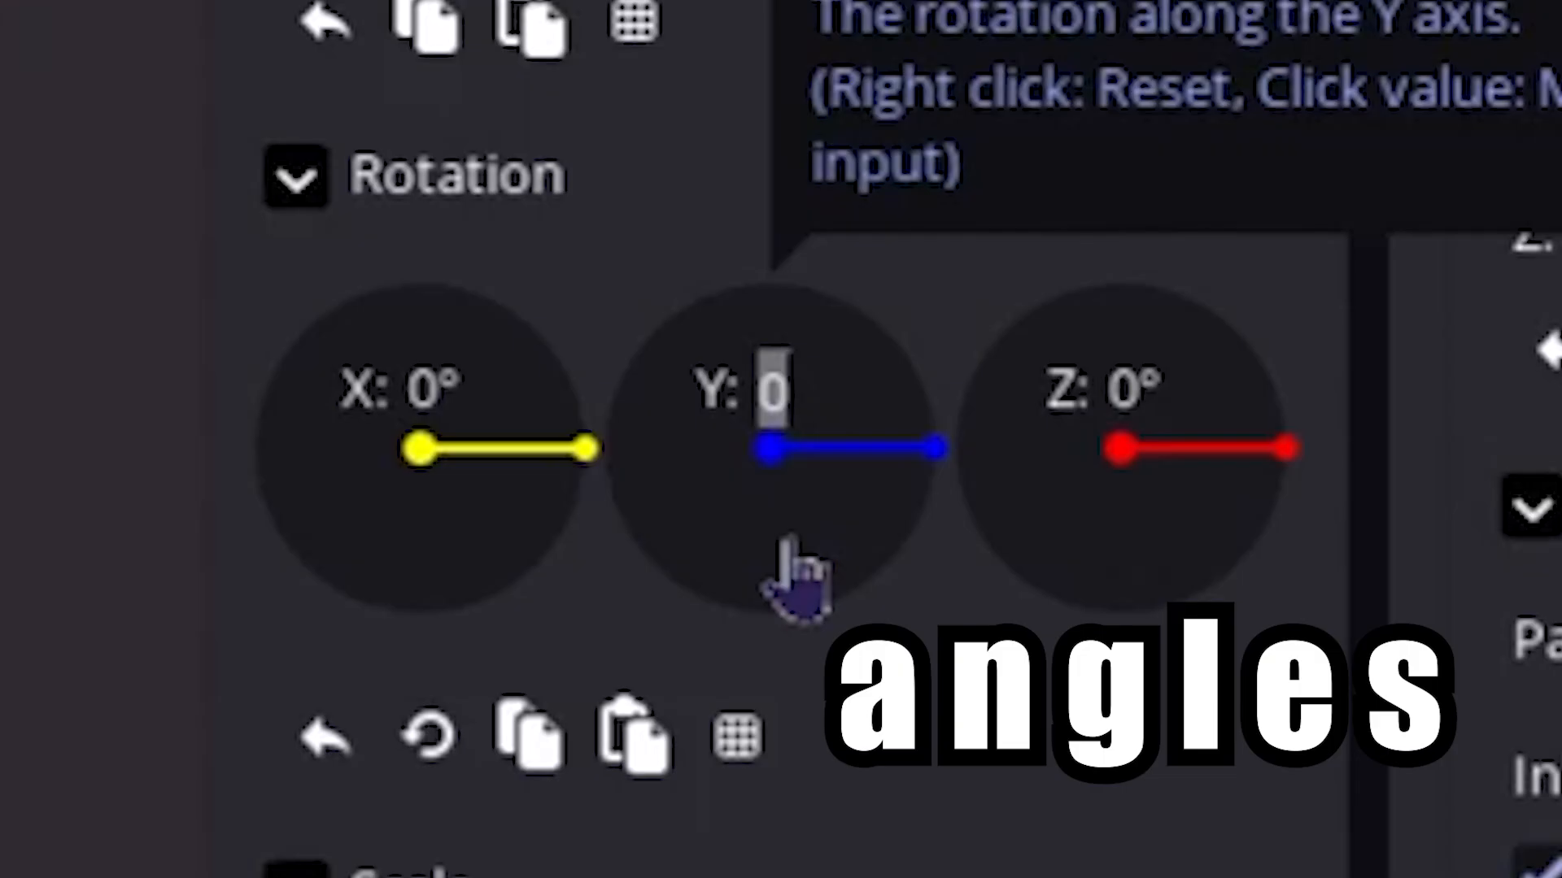
{"action": "type", "text": "180"}
{"action": "key", "text": "Return"}
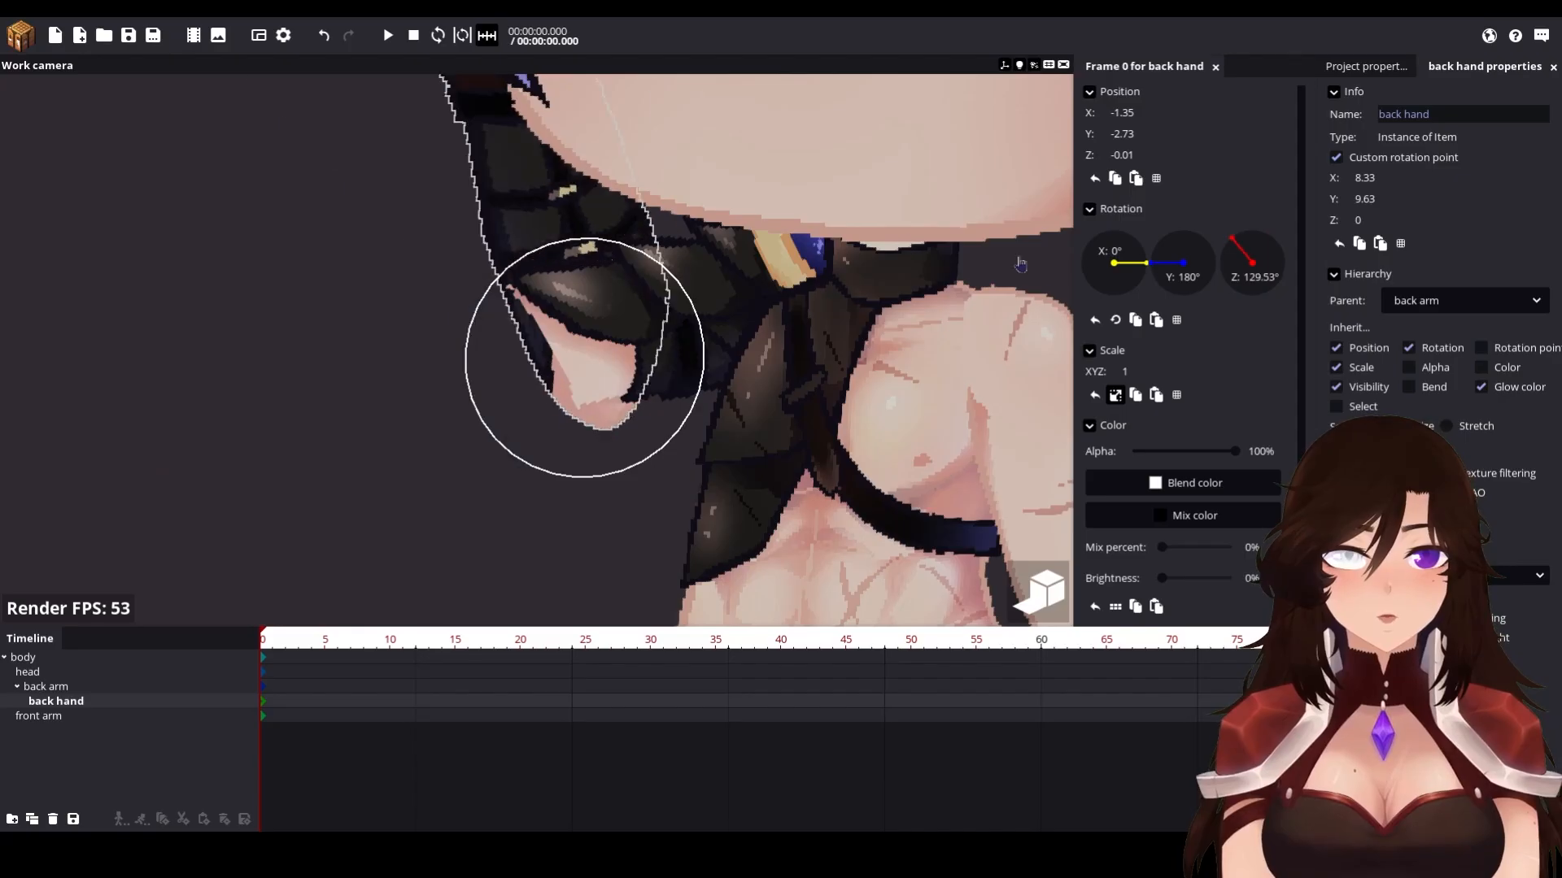
Step: Swing the flipped back hand about its Z axis to check the elbow joint, and undo the last rotation
{"action": "left_click_drag", "start_coordinate": [1021, 265], "coordinate": [580, 163]}
{"action": "middle_click_drag", "start_coordinate": [736, 366], "coordinate": [671, 336]}
{"action": "scroll", "coordinate": [671, 337], "scroll_direction": "up", "scroll_amount": 5}
{"action": "left_click_drag", "start_coordinate": [672, 337], "coordinate": [495, 494]}
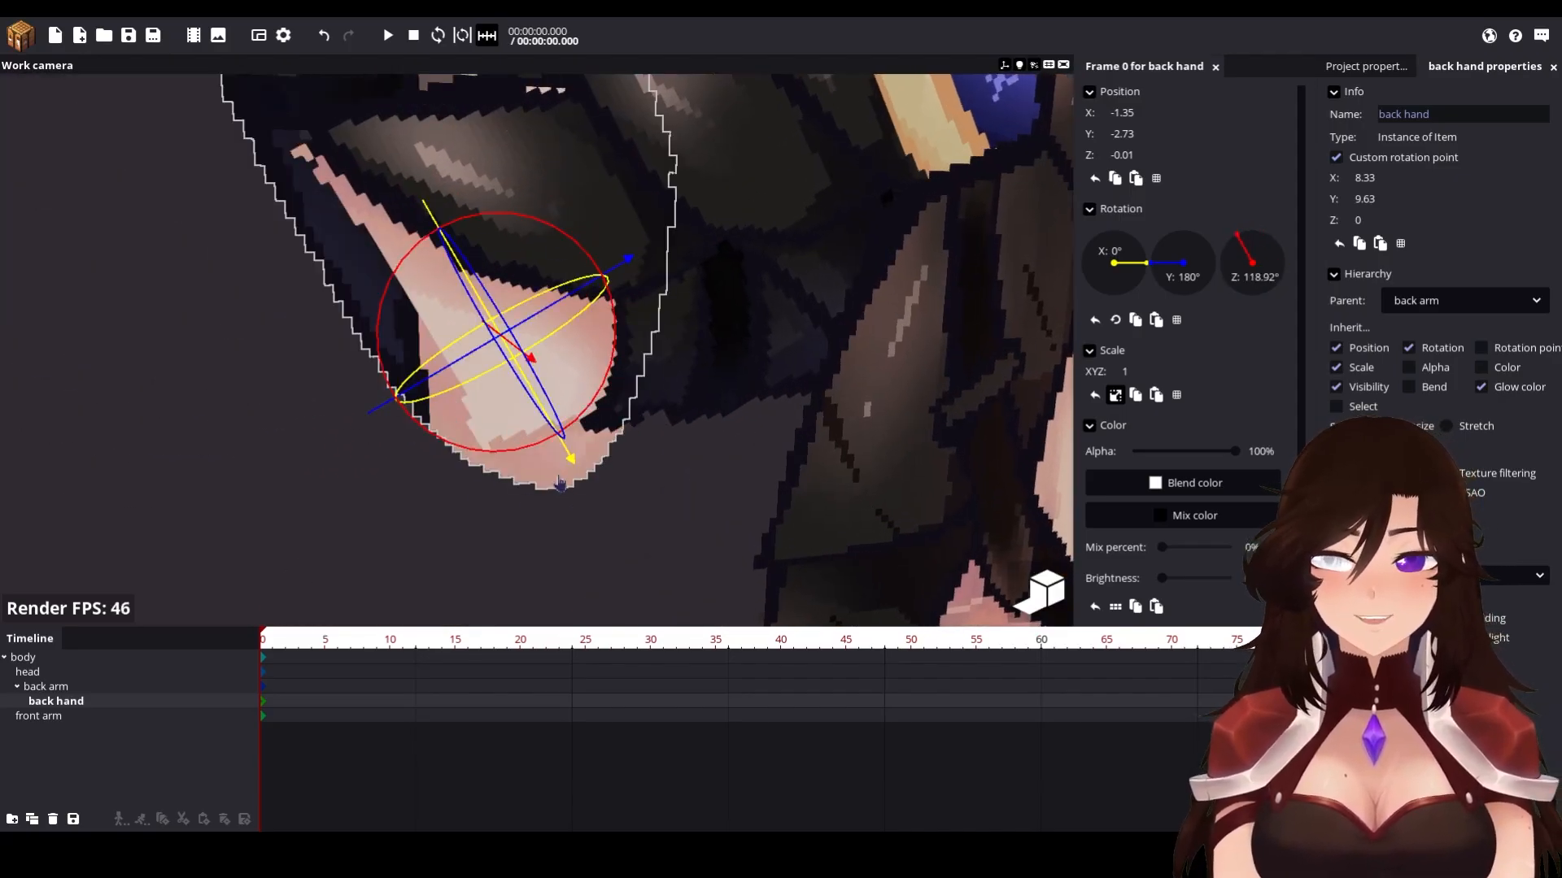
{"action": "key", "text": "ctrl+z"}
{"action": "scroll", "coordinate": [709, 402], "scroll_direction": "down", "scroll_amount": 3}
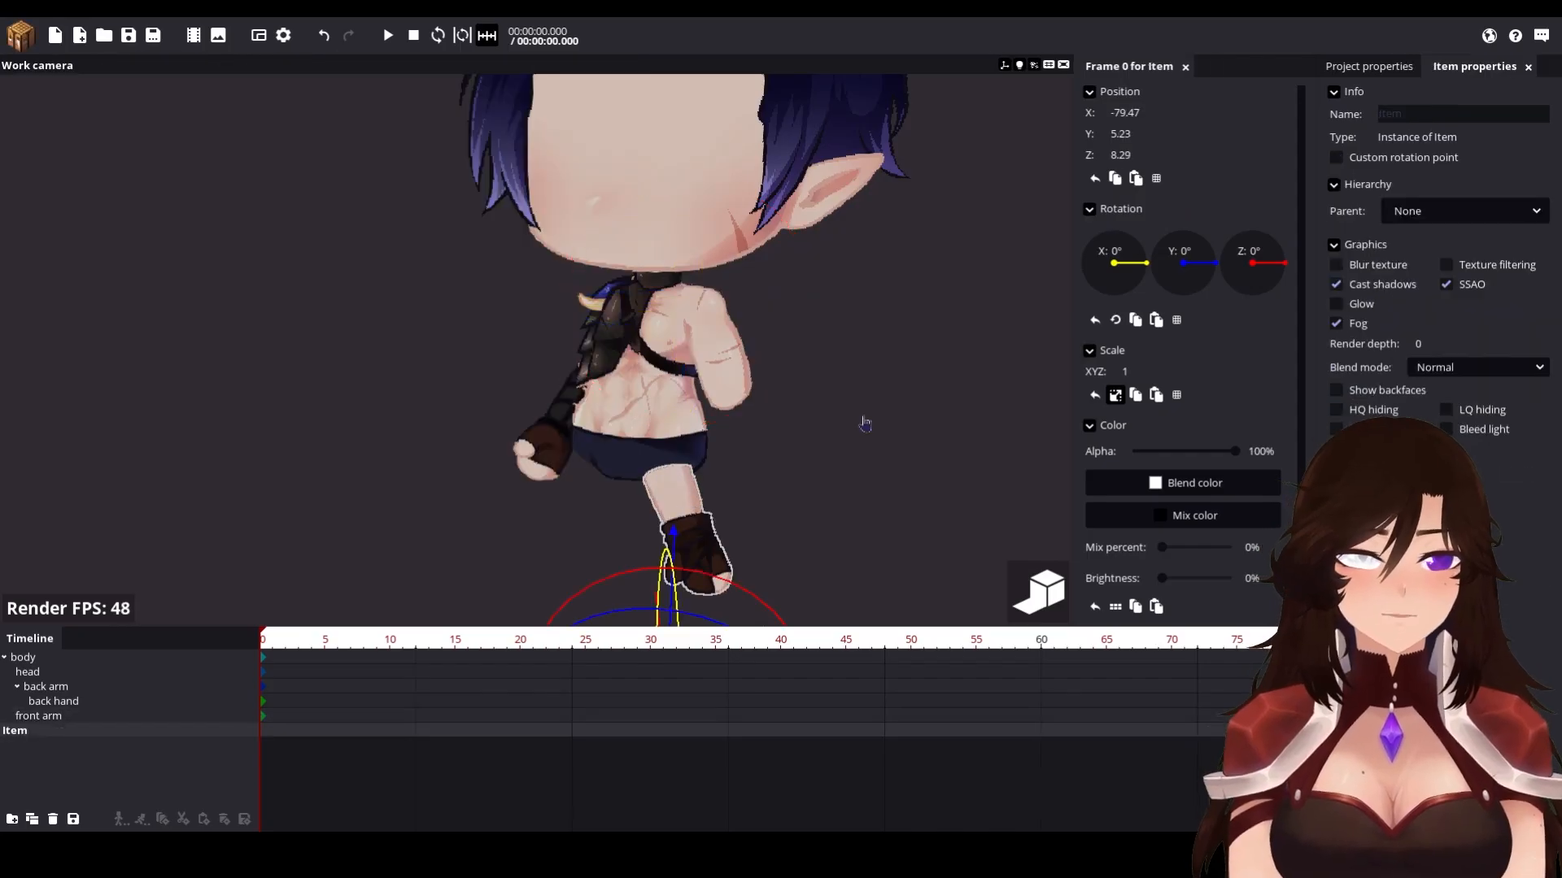
Step: Rename the new forearm item as front hand and parent it to the front arm
{"action": "middle_click_drag", "start_coordinate": [673, 513], "coordinate": [663, 474]}
{"action": "left_click", "coordinate": [1464, 114]}
{"action": "type", "text": "front hand"}
{"action": "left_click_drag", "start_coordinate": [33, 730], "coordinate": [49, 716]}
{"action": "middle_click_drag", "start_coordinate": [901, 274], "coordinate": [836, 339]}
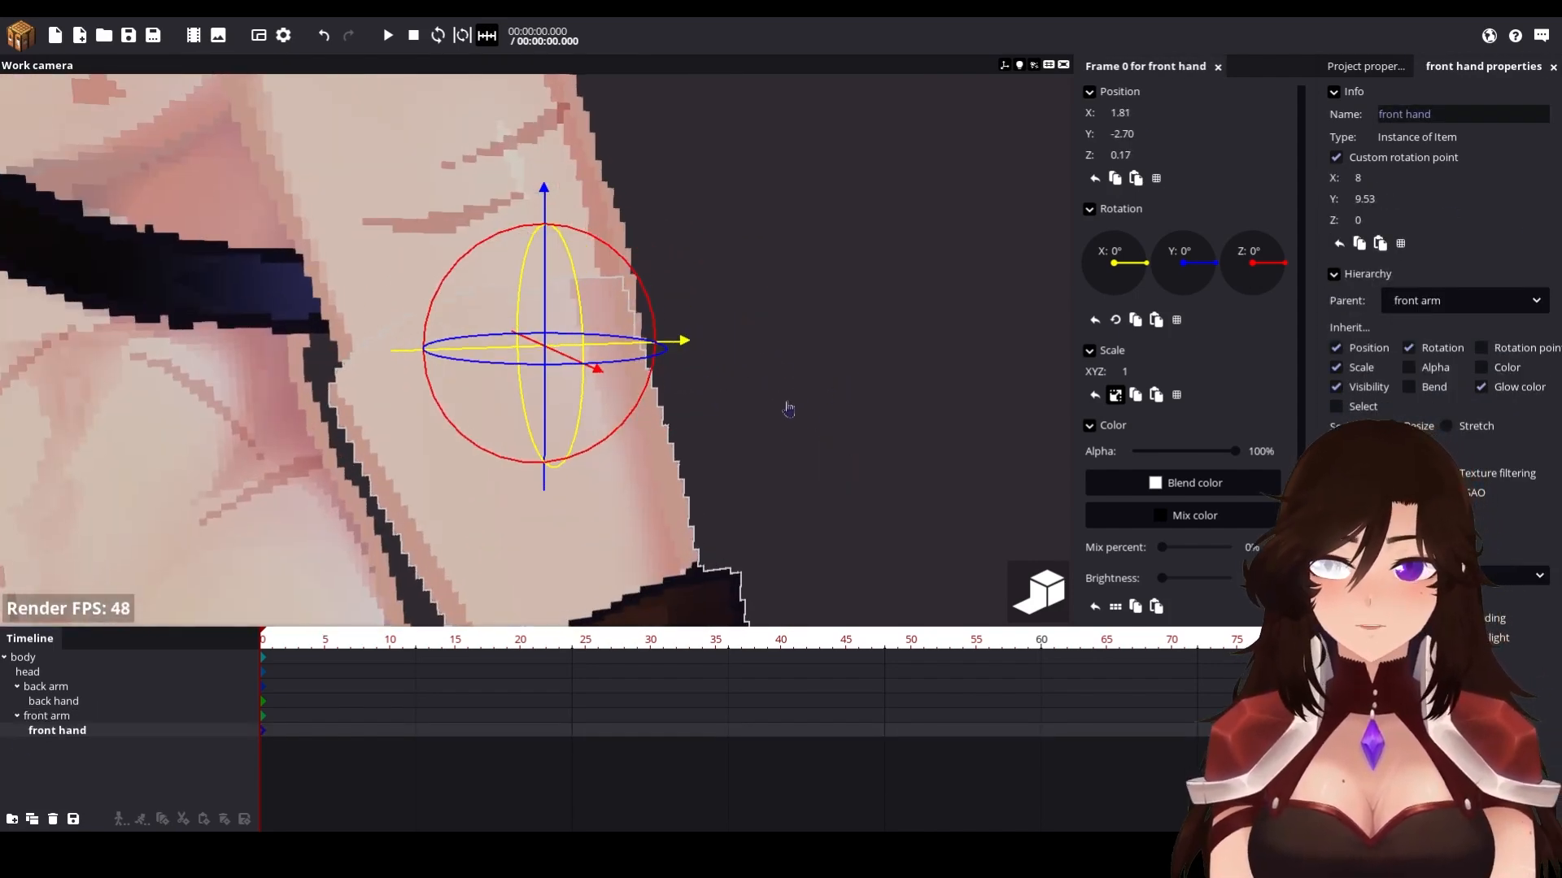
Step: Nudge the front hand along X and try bending it at the elbow, undoing the bend
{"action": "scroll", "coordinate": [724, 333], "scroll_direction": "down", "scroll_amount": 5}
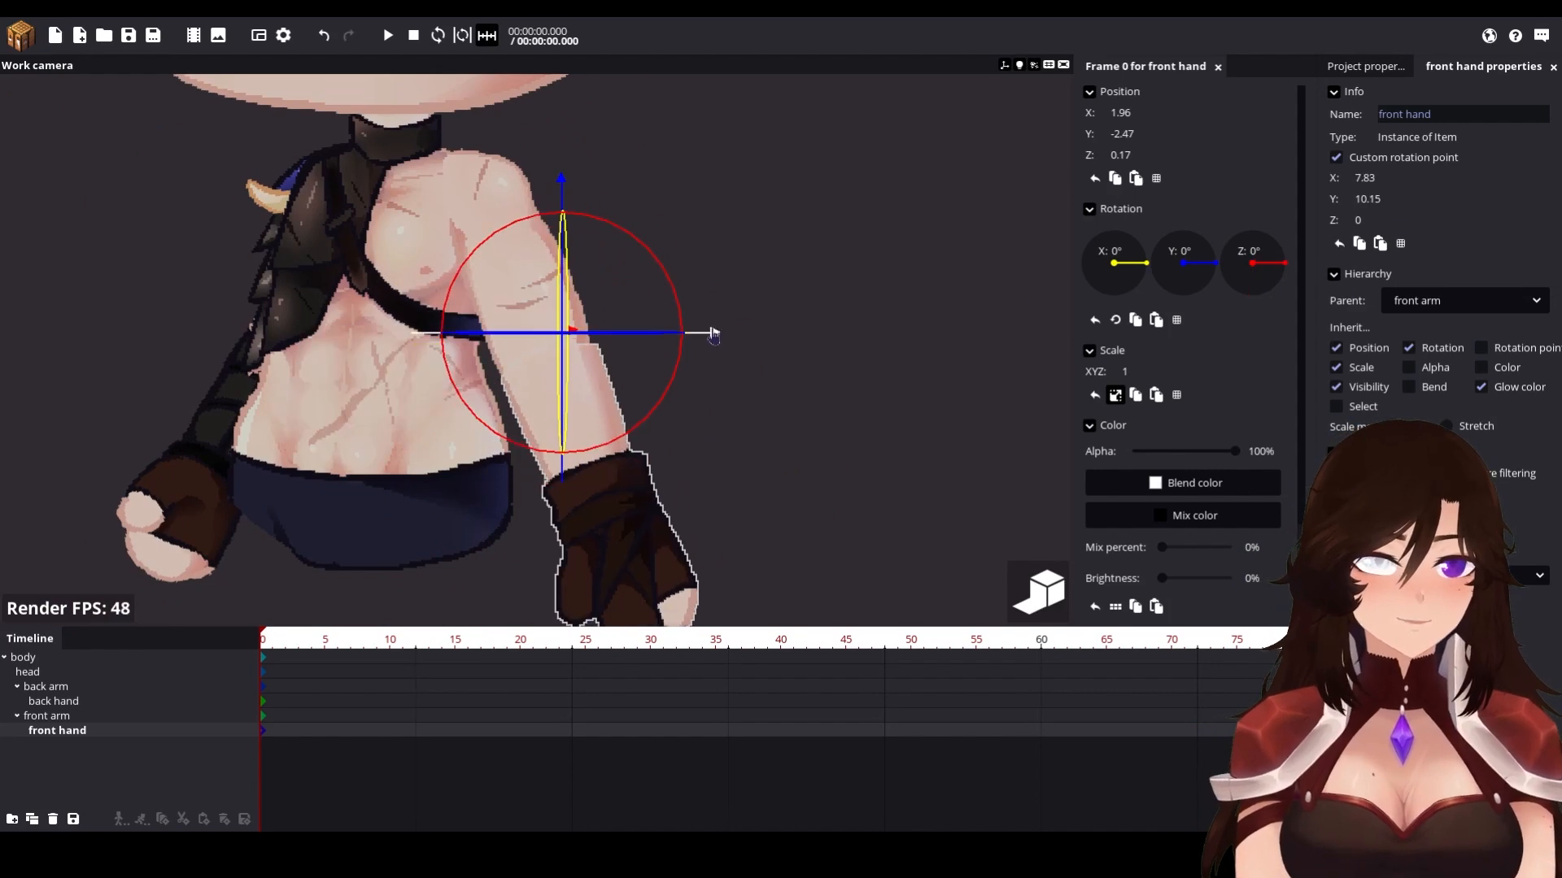
{"action": "left_click_drag", "start_coordinate": [724, 335], "coordinate": [718, 334]}
{"action": "left_click_drag", "start_coordinate": [648, 248], "coordinate": [642, 401]}
{"action": "key", "text": "ctrl+z"}
Step: Try the front hand at X 2.16, Y -2.98 with rotation point X 8.12, Y 9.39, undoing the trial bend and last shift
{"action": "left_click_drag", "start_coordinate": [1367, 199], "coordinate": [1354, 199]}
{"action": "left_click_drag", "start_coordinate": [556, 174], "coordinate": [556, 202]}
{"action": "left_click_drag", "start_coordinate": [711, 360], "coordinate": [726, 363]}
{"action": "left_click_drag", "start_coordinate": [683, 315], "coordinate": [693, 344]}
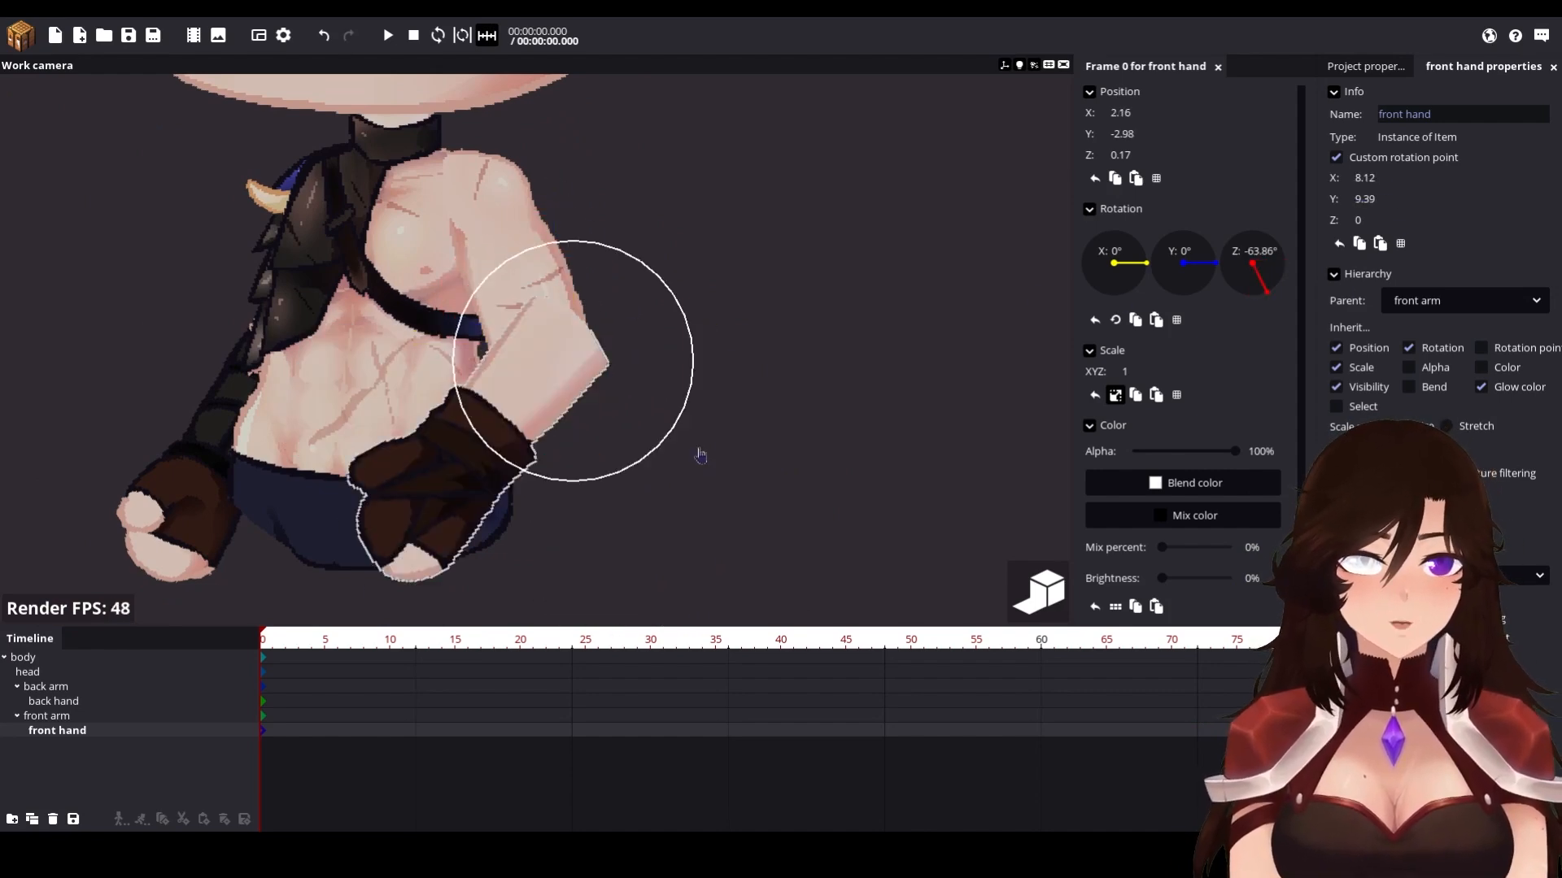
{"action": "key", "text": "ctrl+z"}
{"action": "key", "text": "ctrl+z"}
Step: Move the front hand's rotation point to about X 8.09, Y 10.01, realign the hand and bend it to about -83.72° in Z
{"action": "left_click_drag", "start_coordinate": [1408, 176], "coordinate": [1389, 177]}
{"action": "left_click_drag", "start_coordinate": [593, 208], "coordinate": [594, 186]}
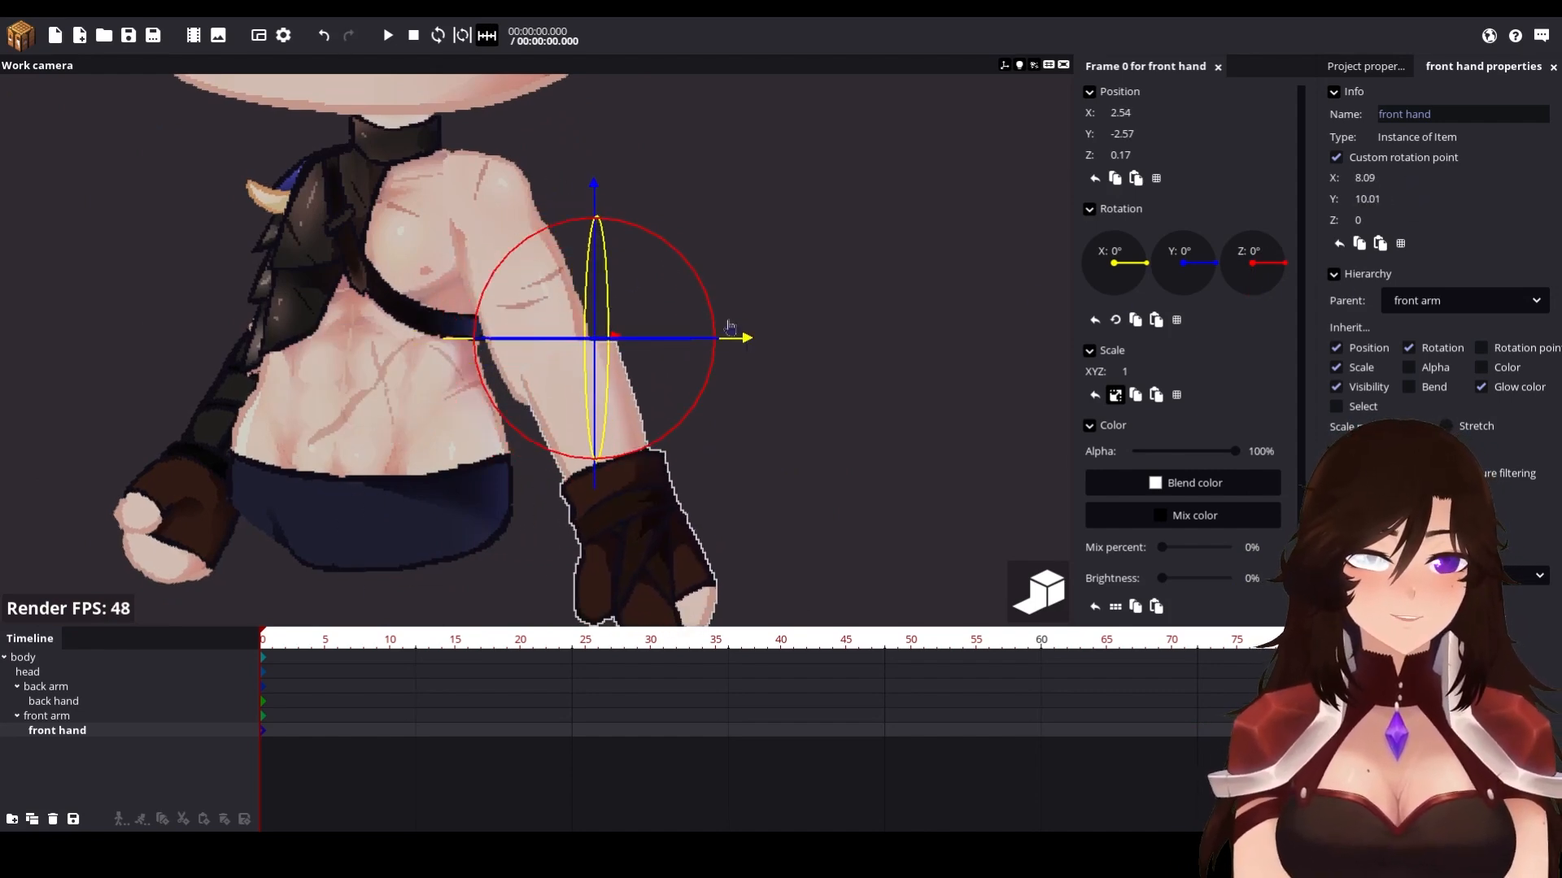
{"action": "left_click_drag", "start_coordinate": [746, 338], "coordinate": [725, 333]}
{"action": "left_click_drag", "start_coordinate": [685, 272], "coordinate": [691, 313]}
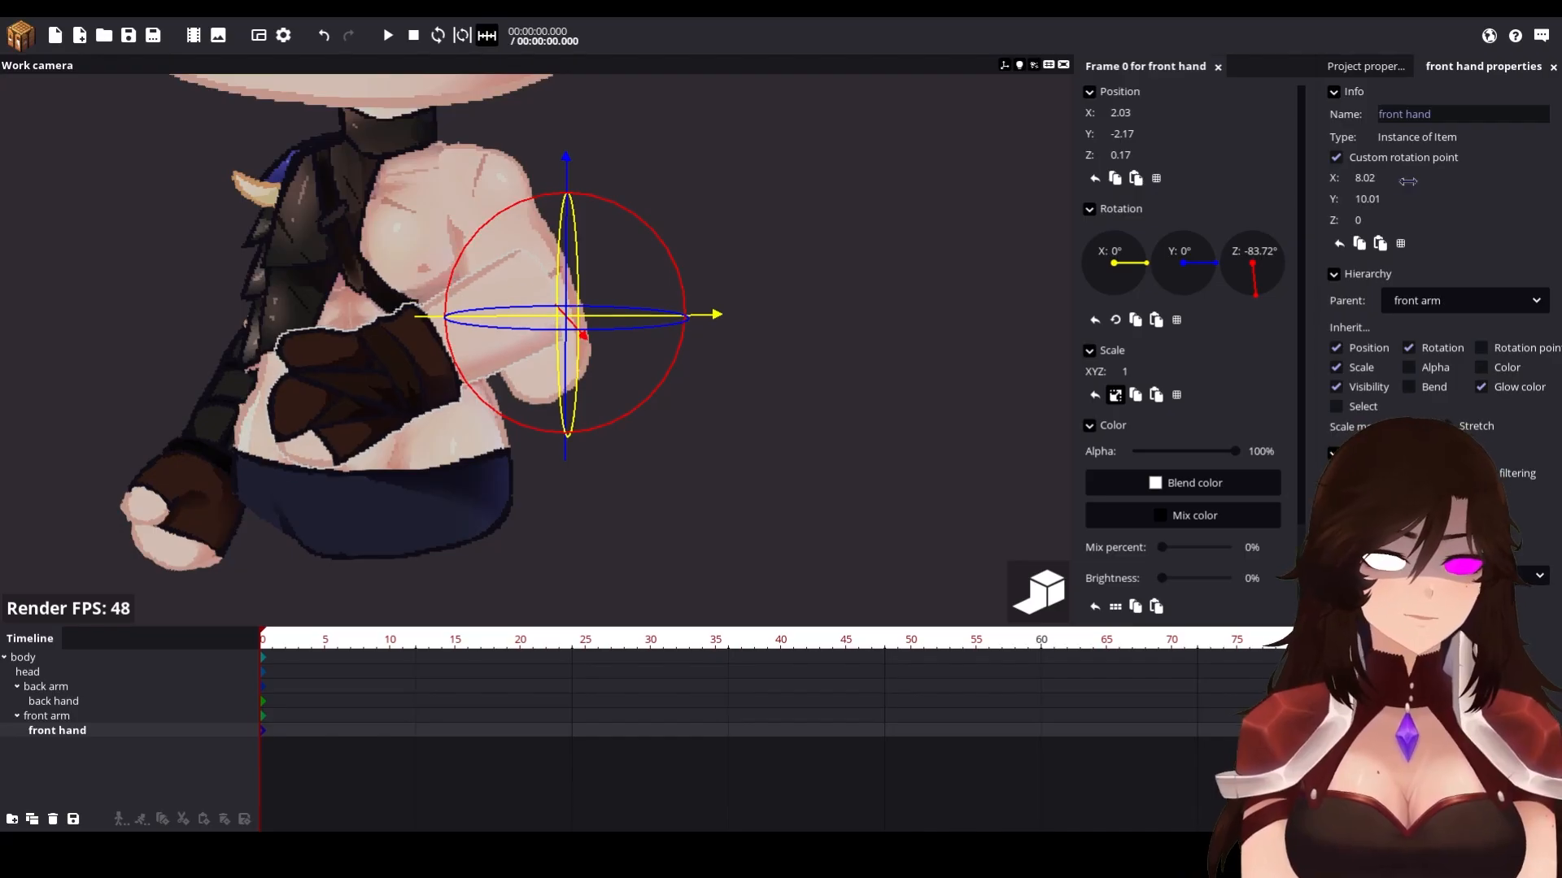
Step: Realign the bent front hand with the elbow at about X 1.86, Y -3.15, with its rotation point at X 8.14, Y 9.51
{"action": "left_click_drag", "start_coordinate": [1365, 177], "coordinate": [1429, 174]}
{"action": "left_click_drag", "start_coordinate": [567, 159], "coordinate": [568, 180]}
{"action": "left_click_drag", "start_coordinate": [702, 323], "coordinate": [675, 323]}
{"action": "left_click_drag", "start_coordinate": [1365, 178], "coordinate": [1437, 184]}
{"action": "left_click_drag", "start_coordinate": [654, 358], "coordinate": [652, 309]}
{"action": "left_click_drag", "start_coordinate": [549, 191], "coordinate": [550, 227]}
{"action": "left_click_drag", "start_coordinate": [686, 368], "coordinate": [702, 368]}
{"action": "left_click_drag", "start_coordinate": [558, 228], "coordinate": [557, 228]}
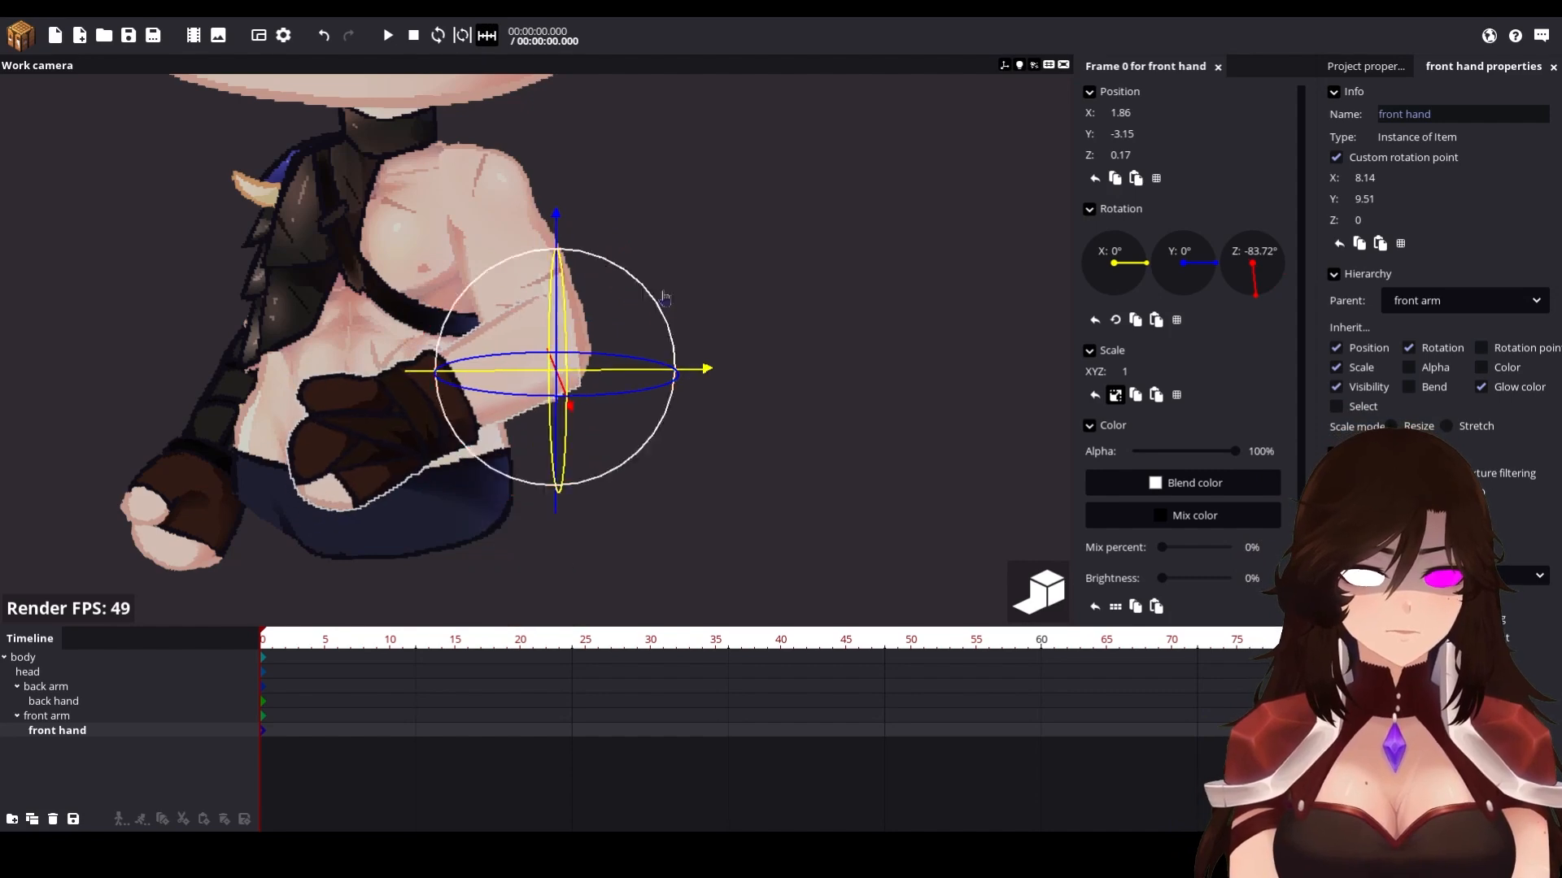
Step: Straighten the front hand to a Z rotation of -17.25° and readjust its position and rotation point along X
{"action": "left_click_drag", "start_coordinate": [669, 326], "coordinate": [606, 258]}
{"action": "left_click_drag", "start_coordinate": [704, 366], "coordinate": [713, 366]}
{"action": "left_click_drag", "start_coordinate": [571, 236], "coordinate": [570, 219]}
{"action": "left_click_drag", "start_coordinate": [1365, 178], "coordinate": [1353, 178]}
{"action": "left_click_drag", "start_coordinate": [567, 194], "coordinate": [567, 179]}
{"action": "left_click_drag", "start_coordinate": [717, 336], "coordinate": [712, 336]}
{"action": "left_click_drag", "start_coordinate": [1365, 178], "coordinate": [1380, 178]}
{"action": "left_click_drag", "start_coordinate": [562, 180], "coordinate": [562, 194]}
{"action": "key", "text": "ctrl+z"}
Step: Adjust the front hand's rotation point Y and its X position, undoing each trial elbow bend
{"action": "left_click_drag", "start_coordinate": [1365, 199], "coordinate": [1341, 178]}
{"action": "left_click_drag", "start_coordinate": [594, 236], "coordinate": [582, 420]}
{"action": "key", "text": "ctrl+z"}
{"action": "left_click_drag", "start_coordinate": [712, 350], "coordinate": [700, 349]}
{"action": "left_click_drag", "start_coordinate": [643, 277], "coordinate": [667, 350]}
{"action": "key", "text": "ctrl+z"}
Step: Refine the front hand's rotation point in X and Y, realign the hand with the arm, and undo a trial bend
{"action": "left_click_drag", "start_coordinate": [1375, 178], "coordinate": [1387, 178]}
{"action": "left_click_drag", "start_coordinate": [701, 350], "coordinate": [706, 351]}
{"action": "left_click_drag", "start_coordinate": [554, 194], "coordinate": [555, 181]}
{"action": "left_click_drag", "start_coordinate": [706, 339], "coordinate": [709, 339]}
{"action": "left_click_drag", "start_coordinate": [1399, 200], "coordinate": [1384, 178]}
{"action": "left_click_drag", "start_coordinate": [708, 345], "coordinate": [713, 346]}
{"action": "left_click_drag", "start_coordinate": [662, 287], "coordinate": [668, 414]}
{"action": "key", "text": "ctrl+z"}
Step: Set the front hand's rotation point to about X 7.52, Y 9.99 and its position to X 1.60, Y -2.57, undoing the trial bends
{"action": "left_click_drag", "start_coordinate": [1365, 179], "coordinate": [1334, 179]}
{"action": "left_click_drag", "start_coordinate": [723, 349], "coordinate": [707, 350]}
{"action": "left_click_drag", "start_coordinate": [554, 195], "coordinate": [554, 181]}
{"action": "left_click_drag", "start_coordinate": [668, 299], "coordinate": [508, 443]}
{"action": "key", "text": "ctrl+z"}
{"action": "left_click_drag", "start_coordinate": [1365, 178], "coordinate": [1349, 178]}
{"action": "left_click_drag", "start_coordinate": [1365, 200], "coordinate": [1382, 200]}
{"action": "left_click_drag", "start_coordinate": [700, 339], "coordinate": [691, 338]}
{"action": "left_click_drag", "start_coordinate": [660, 285], "coordinate": [650, 407]}
{"action": "key", "text": "ctrl+z"}
{"action": "scroll", "coordinate": [865, 262], "scroll_direction": "down", "scroll_amount": 3}
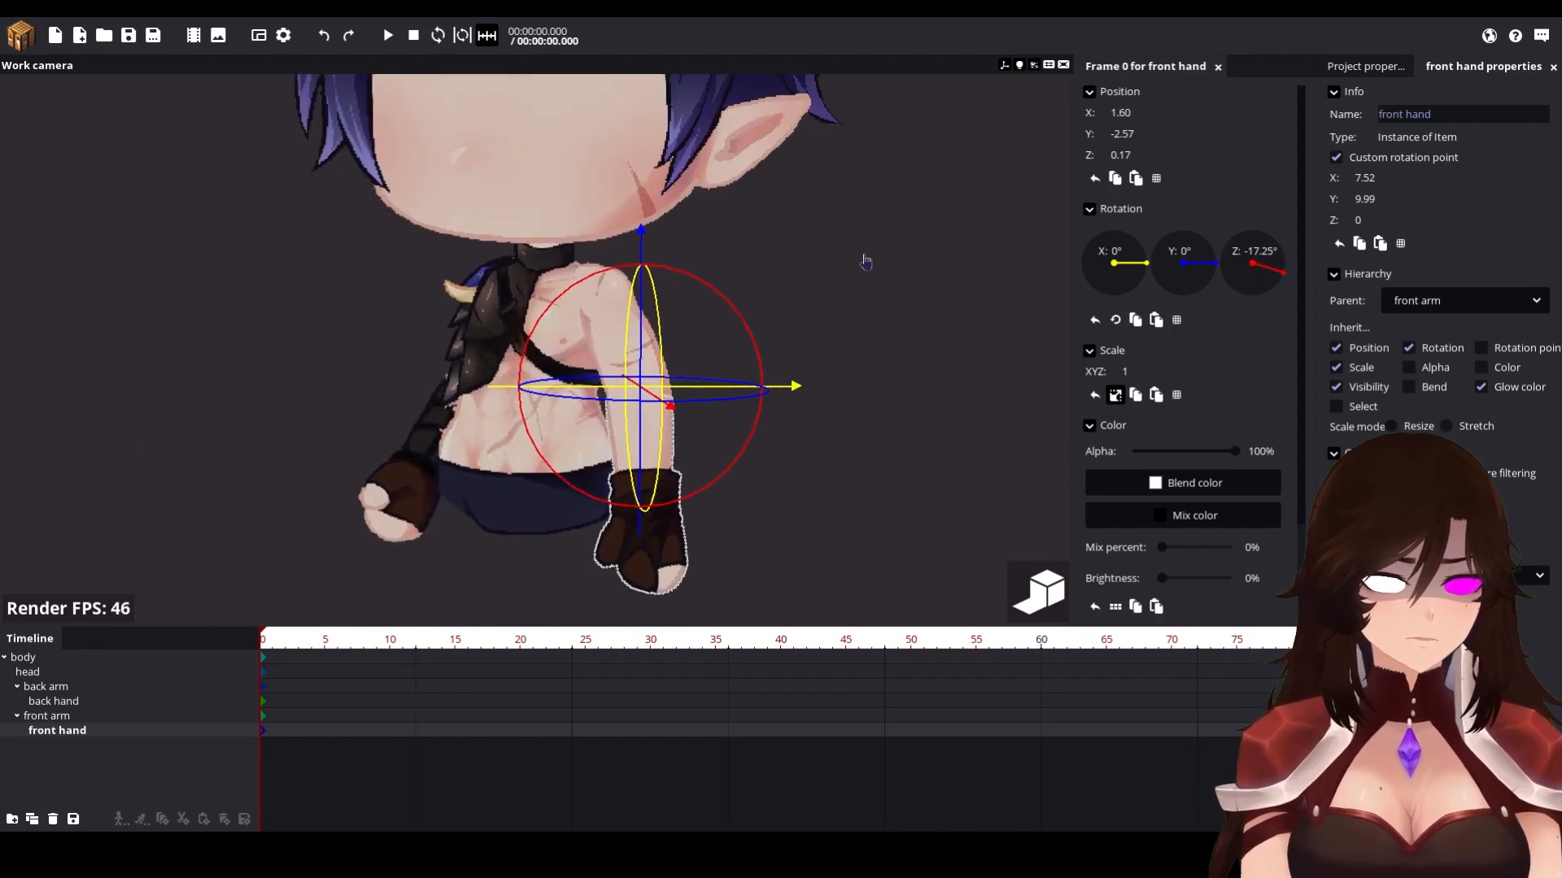
Step: Increase the front hand's rotation point X, lower its Y, realign the hand with the upper arm, and undo a trial bend
{"action": "scroll", "coordinate": [866, 262], "scroll_direction": "up", "scroll_amount": 3}
{"action": "left_click_drag", "start_coordinate": [645, 189], "coordinate": [645, 176]}
{"action": "left_click_drag", "start_coordinate": [1367, 178], "coordinate": [1377, 178]}
{"action": "left_click_drag", "start_coordinate": [802, 338], "coordinate": [810, 339]}
{"action": "left_click_drag", "start_coordinate": [1419, 199], "coordinate": [1397, 199]}
{"action": "left_click_drag", "start_coordinate": [649, 169], "coordinate": [649, 205]}
{"action": "left_click_drag", "start_coordinate": [724, 265], "coordinate": [680, 424]}
{"action": "key", "text": "ctrl+z"}
Step: Settle the front hand at about X 1.69, Y -3.02 with its rotation point at X 7.80, Y 9.57, undoing the trial bend
{"action": "left_click_drag", "start_coordinate": [649, 203], "coordinate": [649, 198]}
{"action": "left_click_drag", "start_coordinate": [1365, 178], "coordinate": [1376, 178]}
{"action": "left_click_drag", "start_coordinate": [649, 200], "coordinate": [649, 197]}
{"action": "left_click_drag", "start_coordinate": [1365, 199], "coordinate": [1348, 199]}
{"action": "left_click_drag", "start_coordinate": [649, 199], "coordinate": [649, 211]}
{"action": "left_click_drag", "start_coordinate": [719, 269], "coordinate": [749, 432]}
{"action": "key", "text": "ctrl+z"}
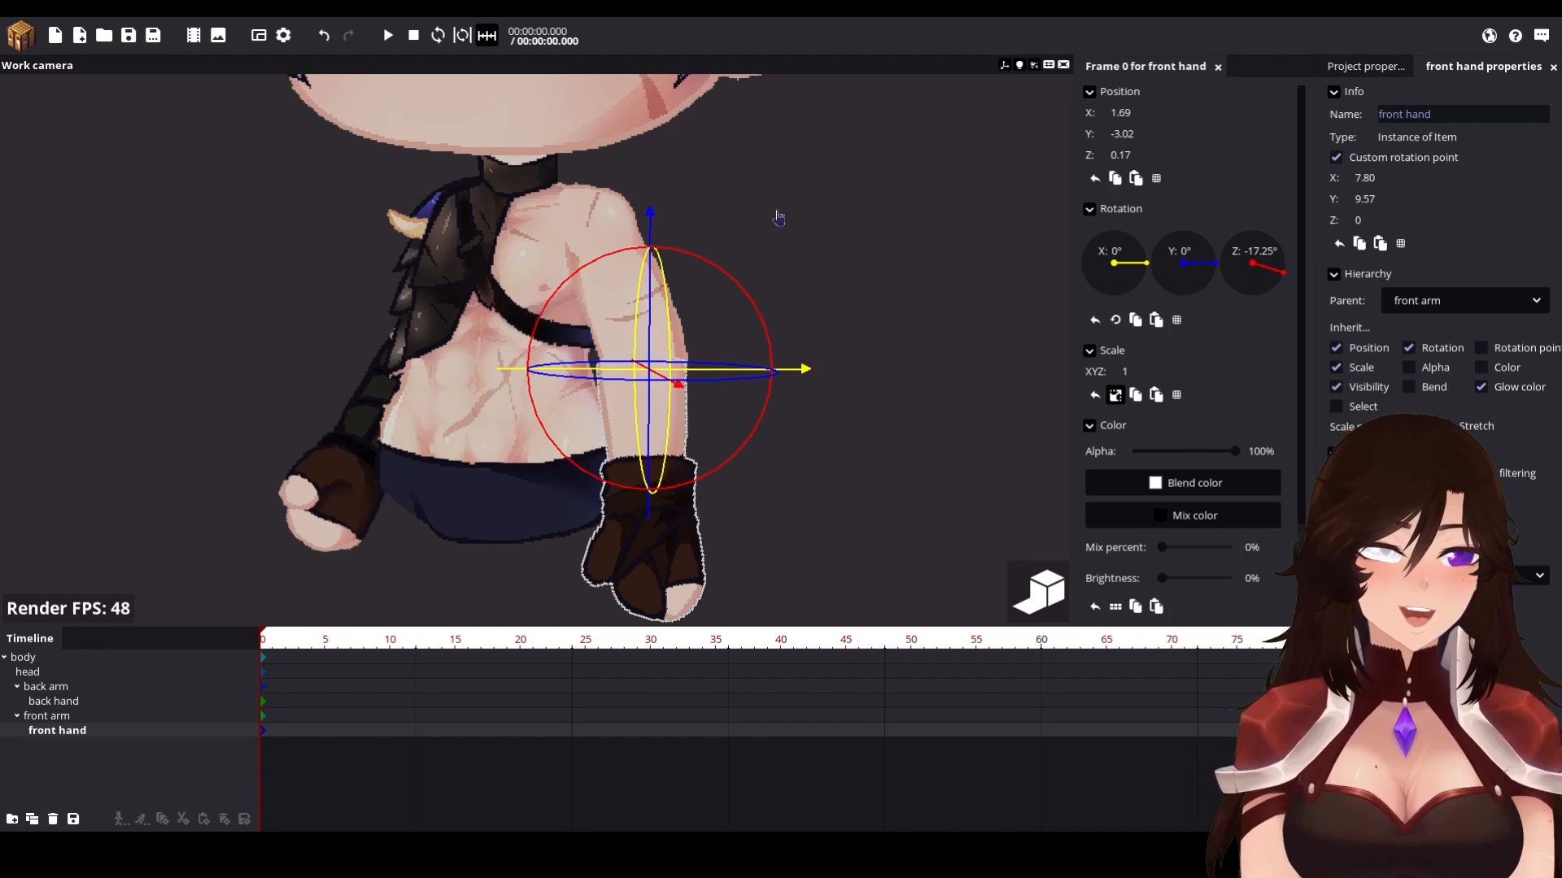
Step: Create a new item using the brown belt slot of the fdgfdgfgd item sheet
{"action": "left_click_drag", "start_coordinate": [771, 221], "coordinate": [786, 219]}
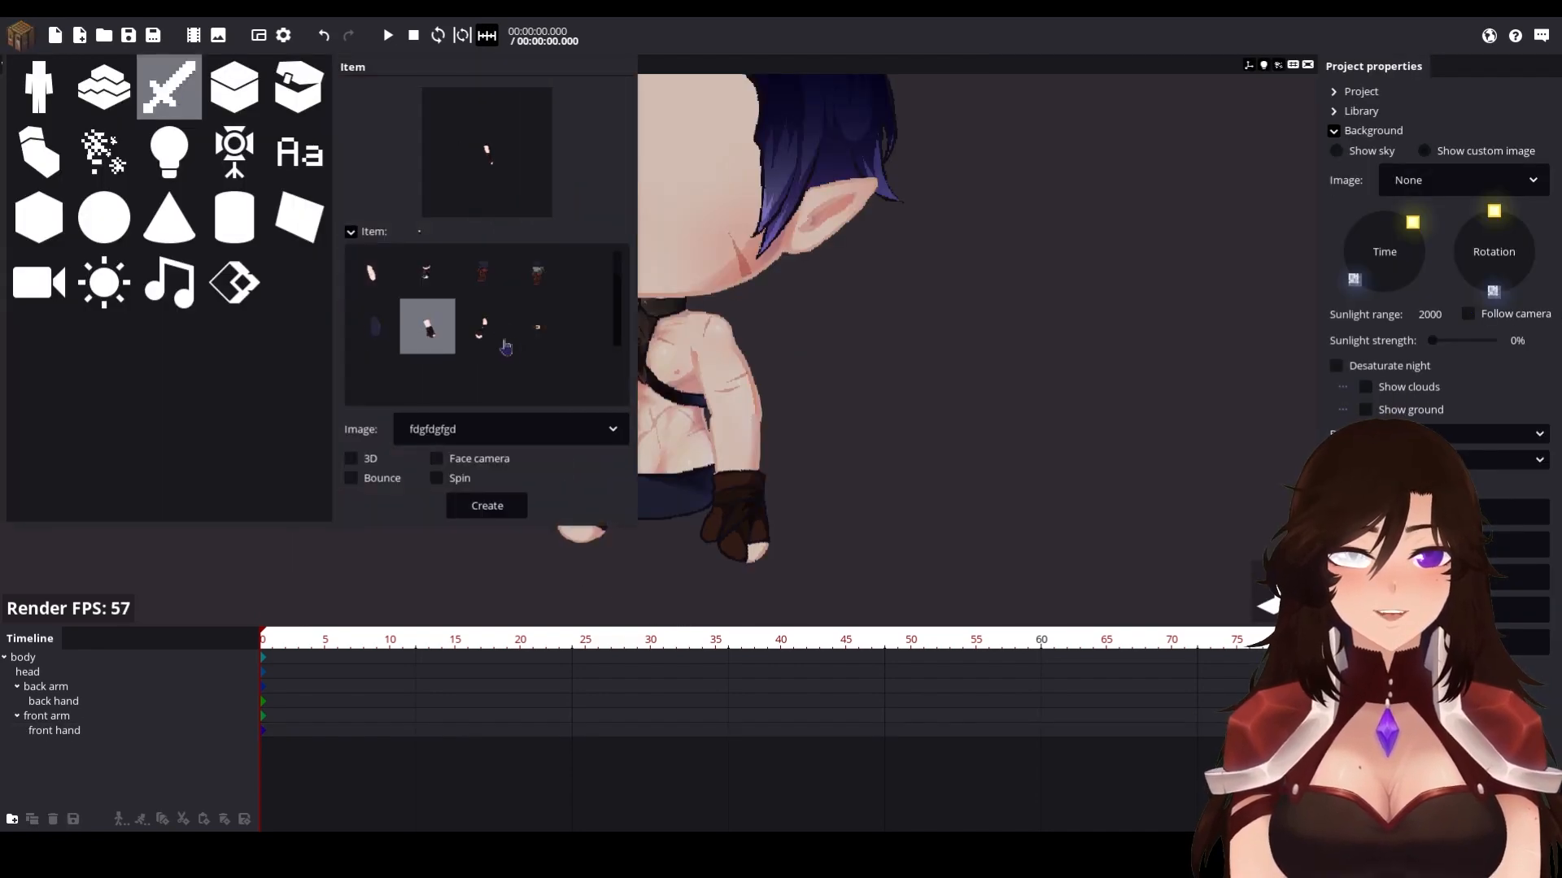
{"action": "left_click", "coordinate": [483, 285]}
{"action": "left_click", "coordinate": [389, 335]}
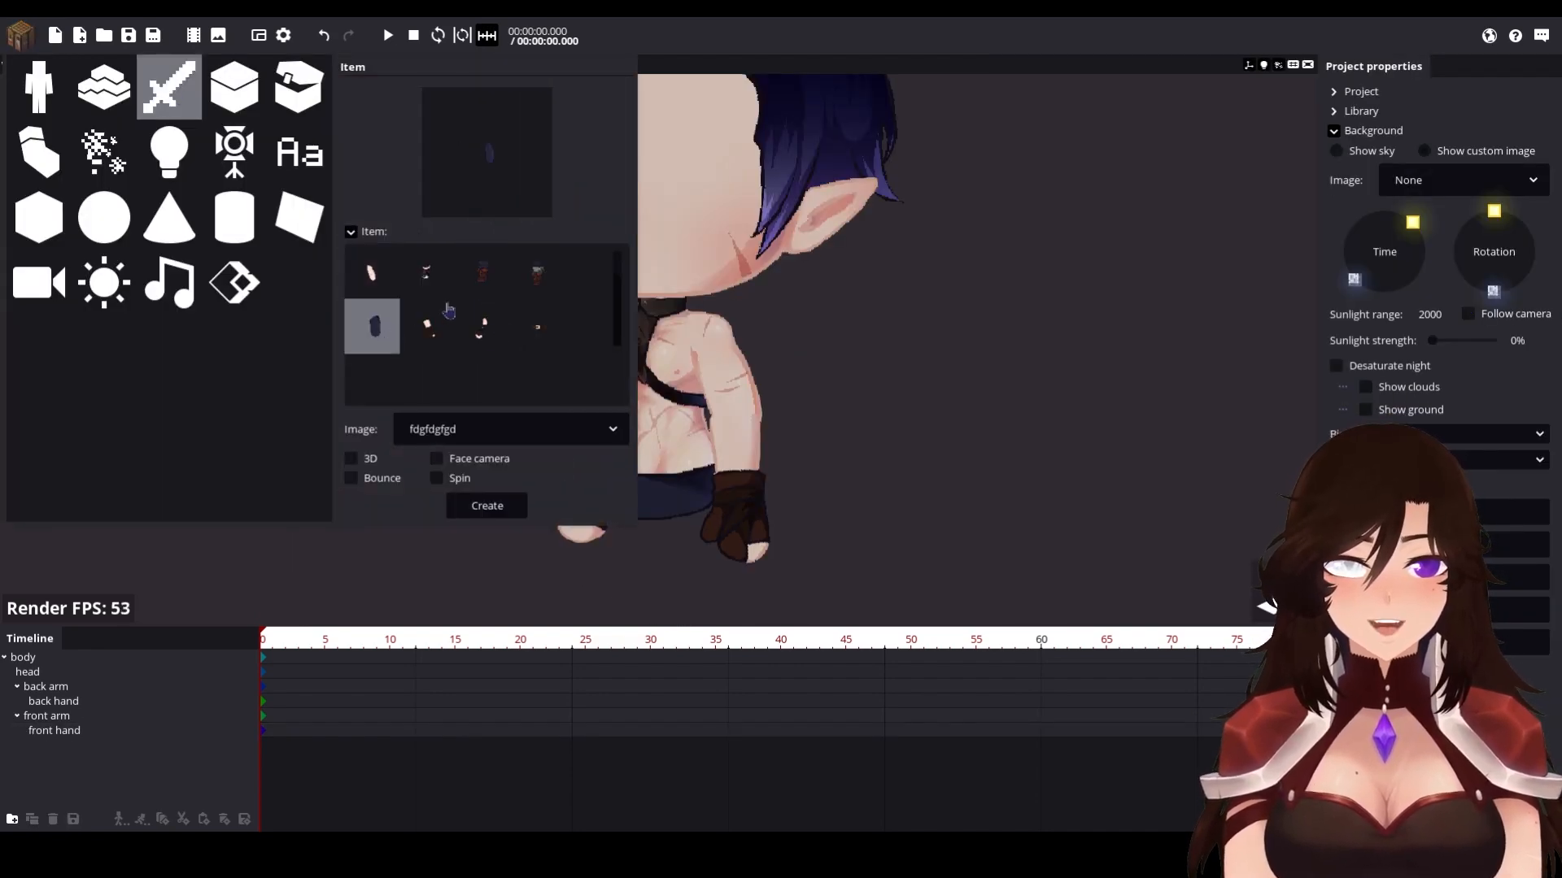
{"action": "left_click", "coordinate": [540, 340]}
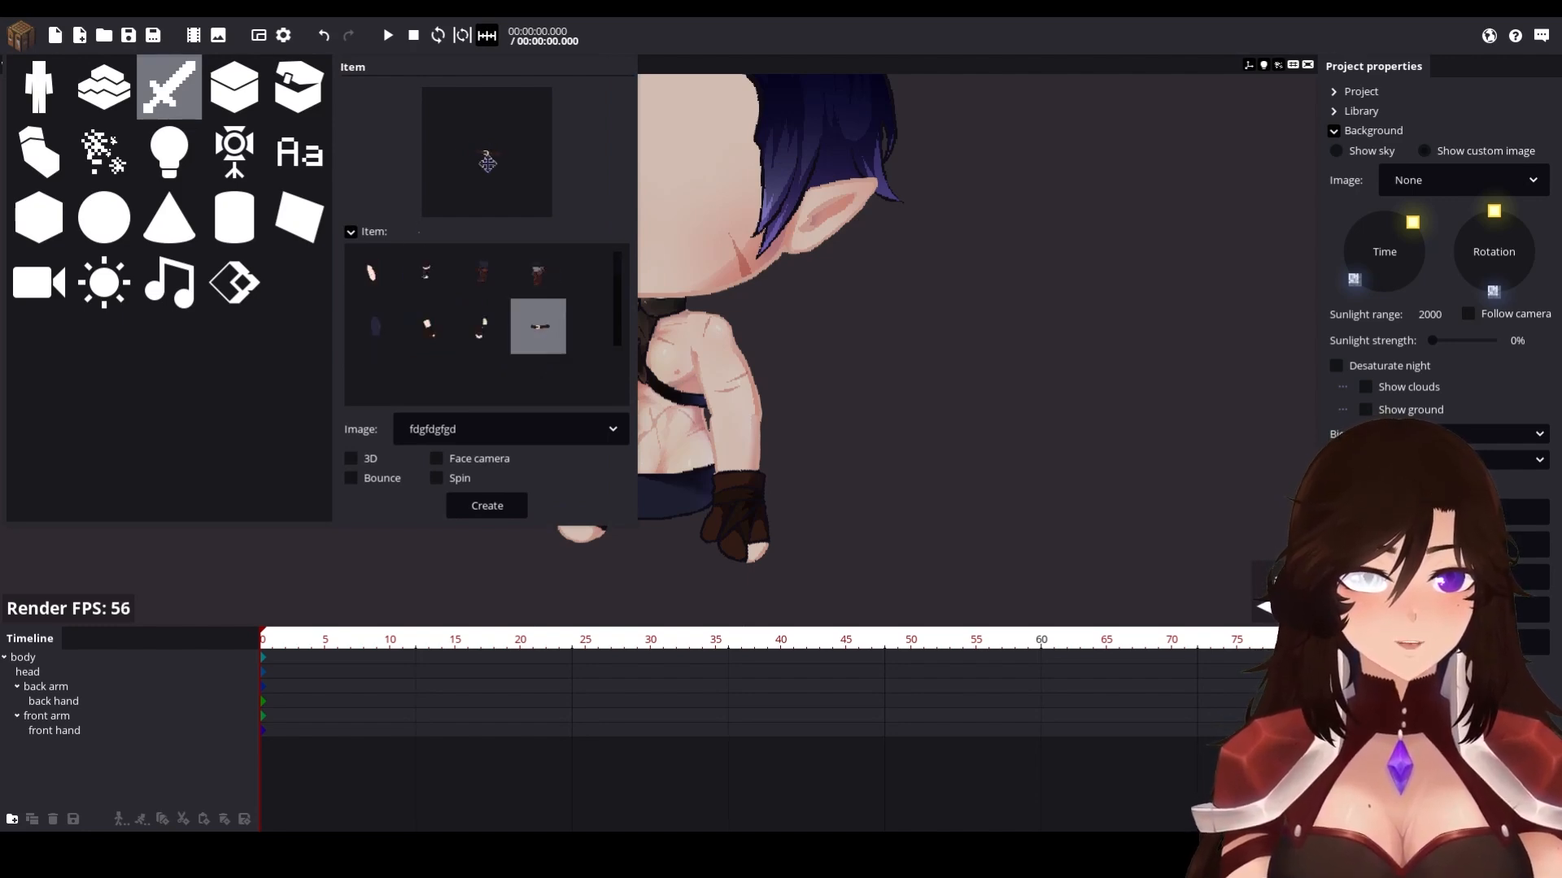
{"action": "left_click", "coordinate": [487, 506]}
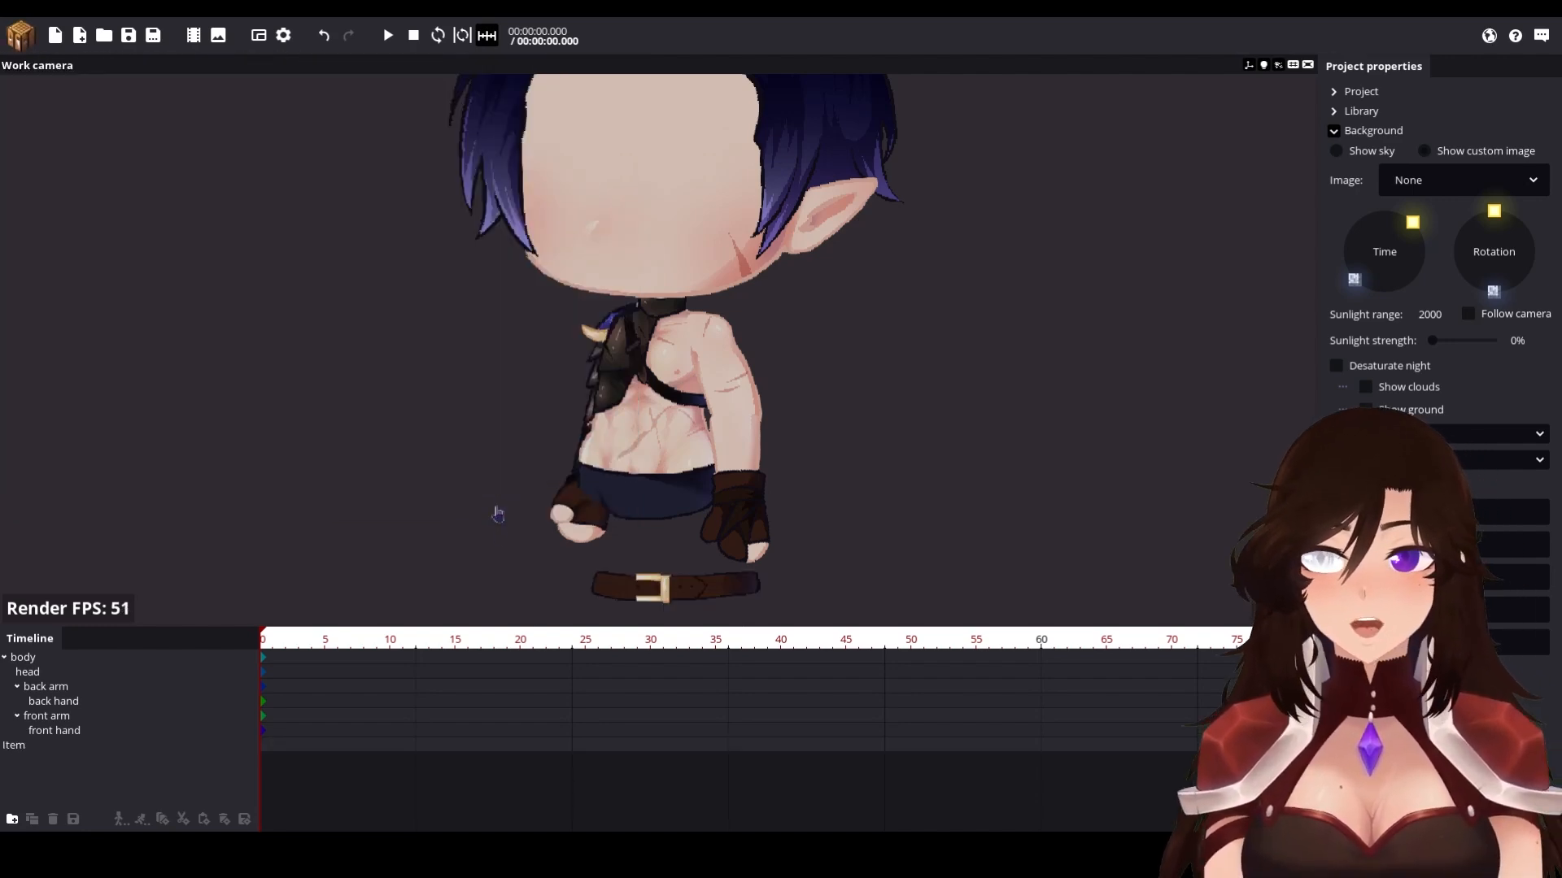
Step: Rename the belt item "hot jetter" and give it a custom rotation point at X 8, Y 7.76
{"action": "left_click", "coordinate": [673, 587]}
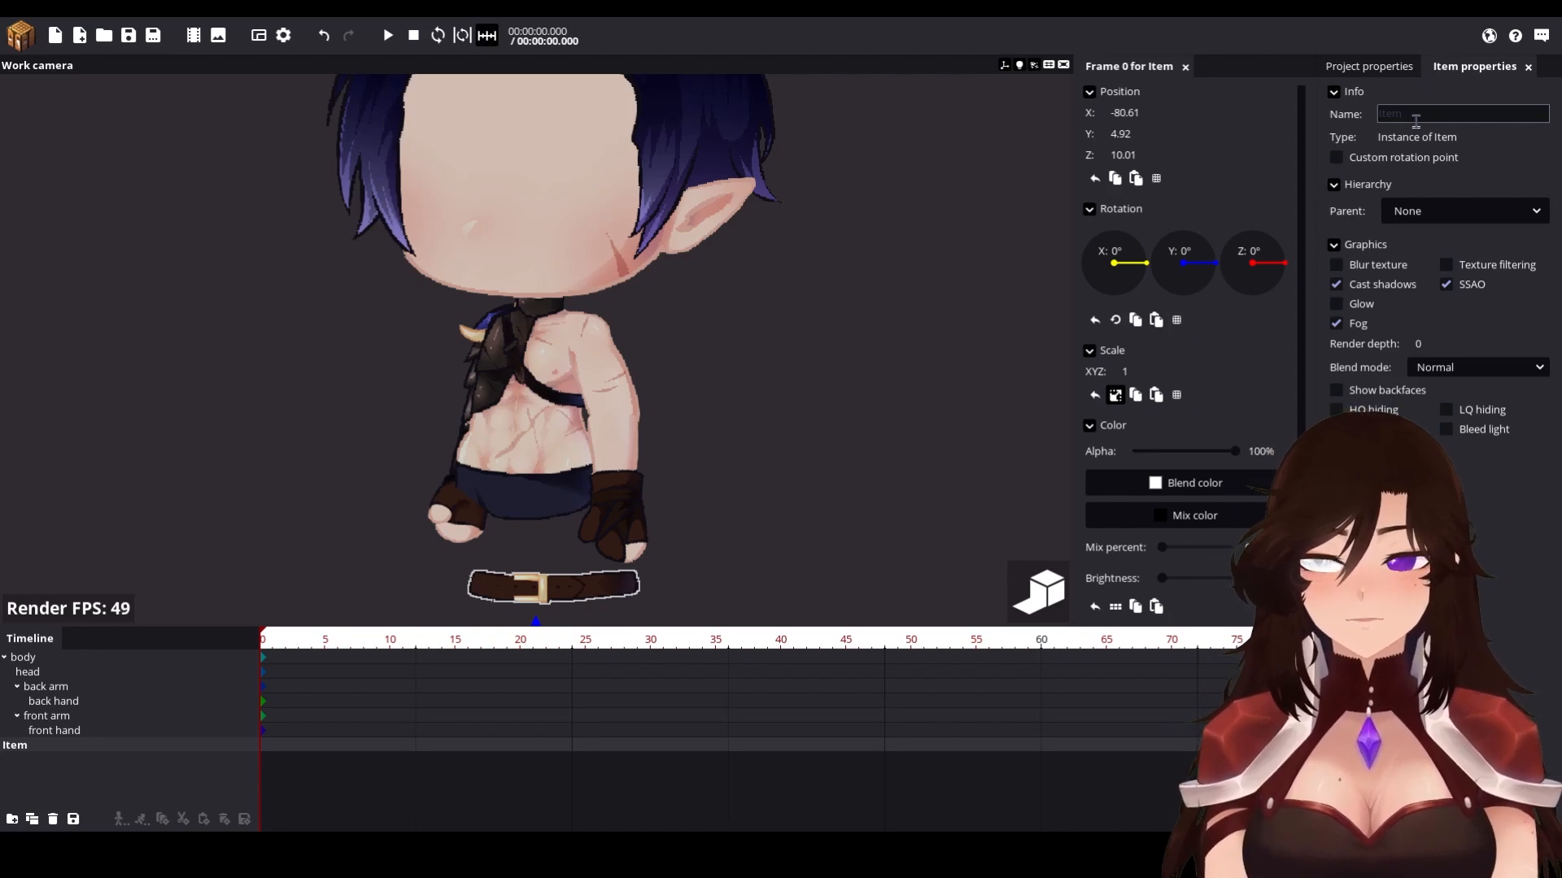
{"action": "type", "text": "hot jett"}
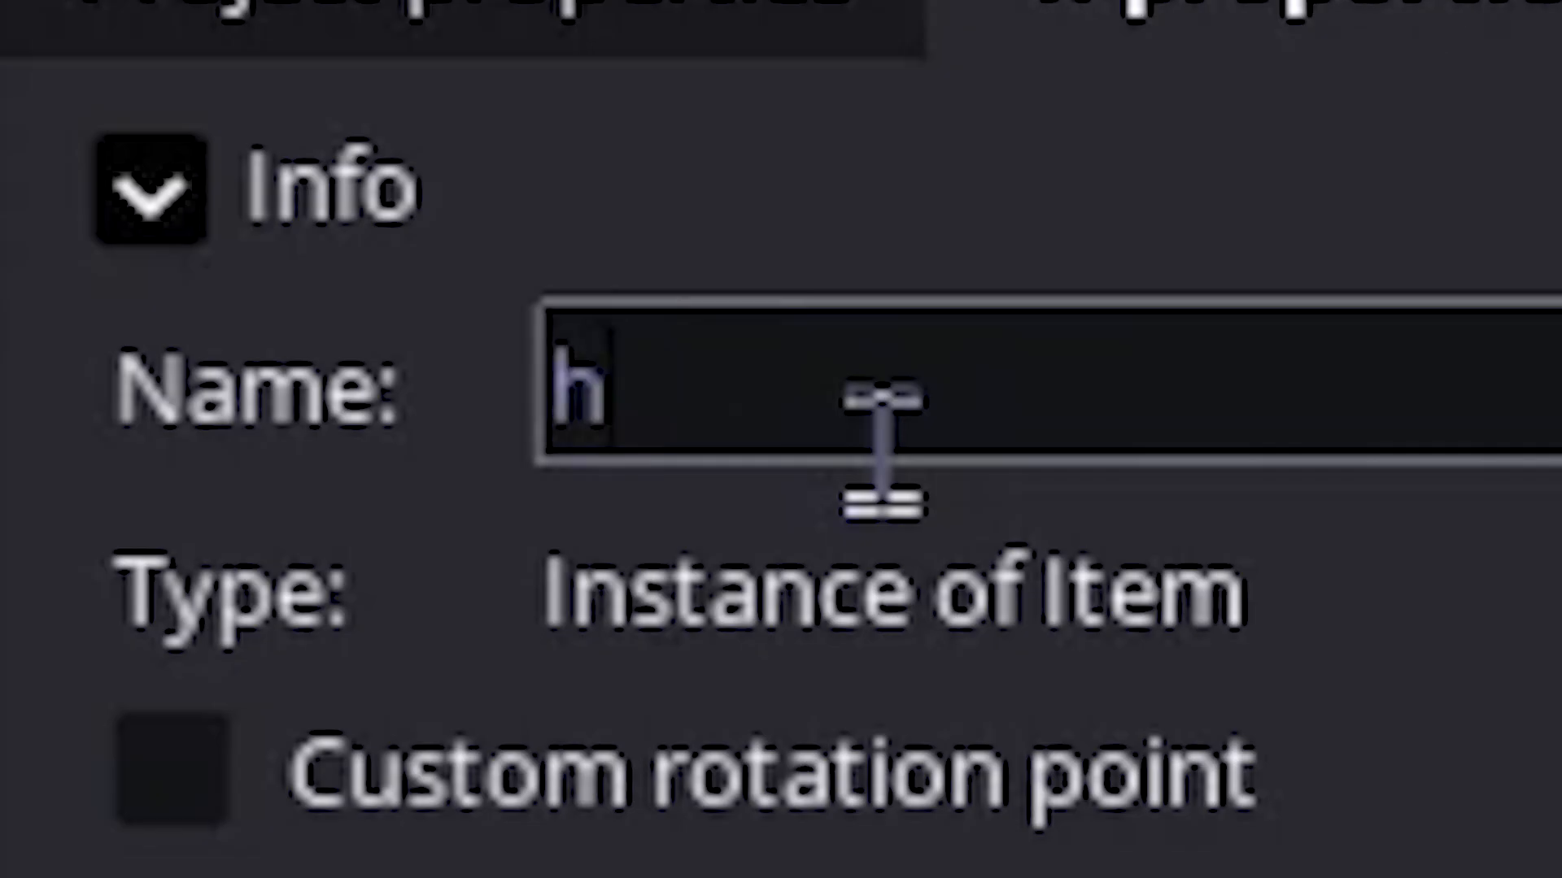
{"action": "type", "text": "er"}
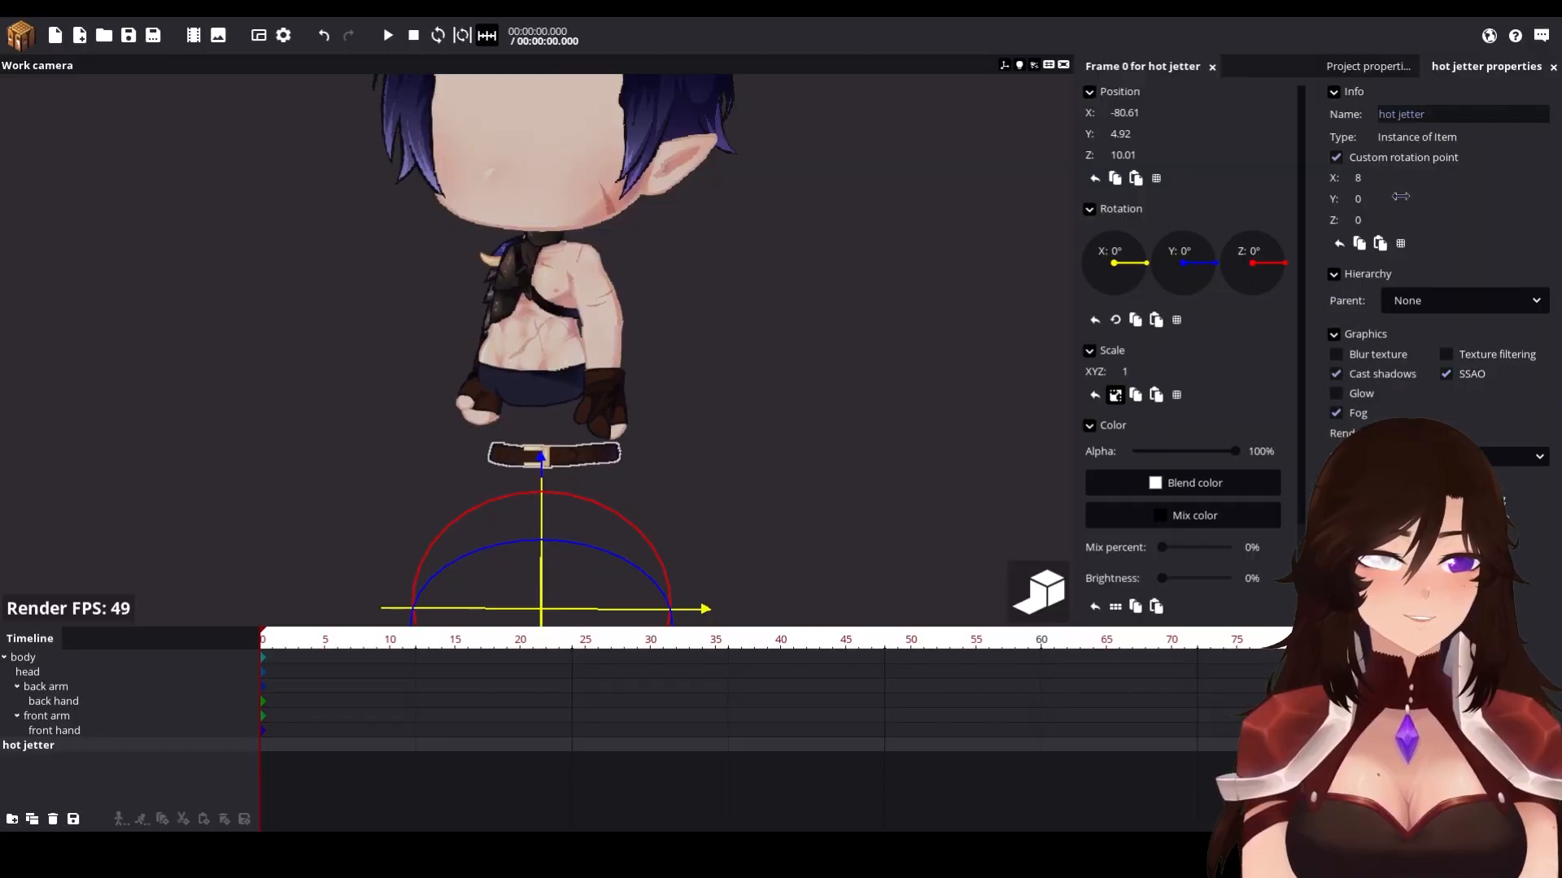
{"action": "left_click_drag", "start_coordinate": [1400, 196], "coordinate": [1485, 191]}
Step: Parent the hot jetter belt to the body and set its X, Y and Z position to 0
{"action": "left_click", "coordinate": [1149, 115]}
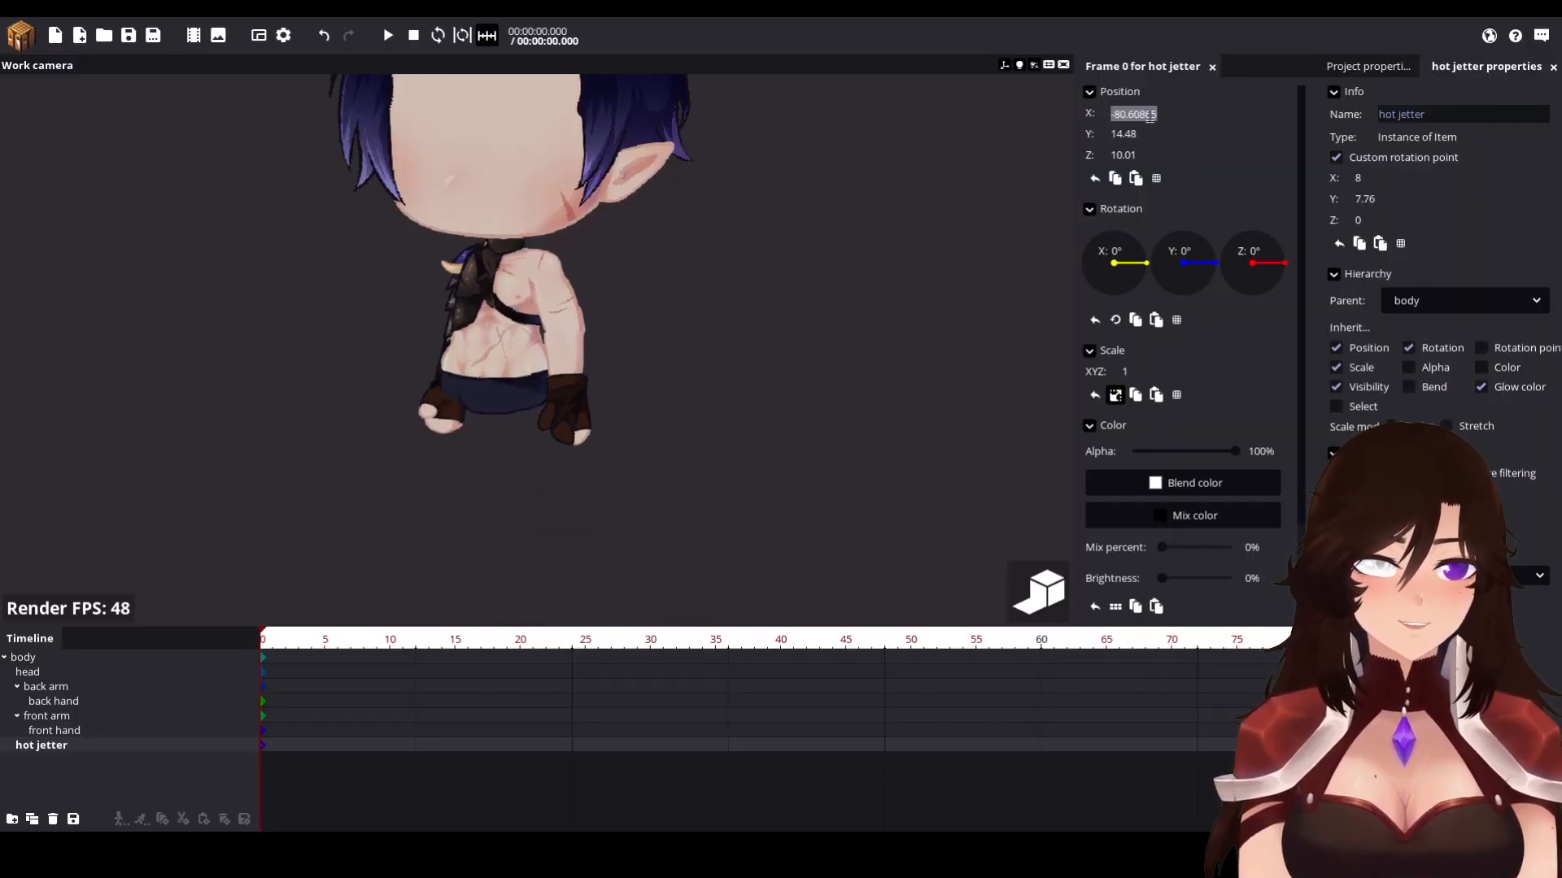
{"action": "type", "text": "0"}
{"action": "left_click", "coordinate": [1147, 135]}
{"action": "type", "text": "0"}
{"action": "left_click", "coordinate": [1137, 155]}
{"action": "type", "text": "0"}
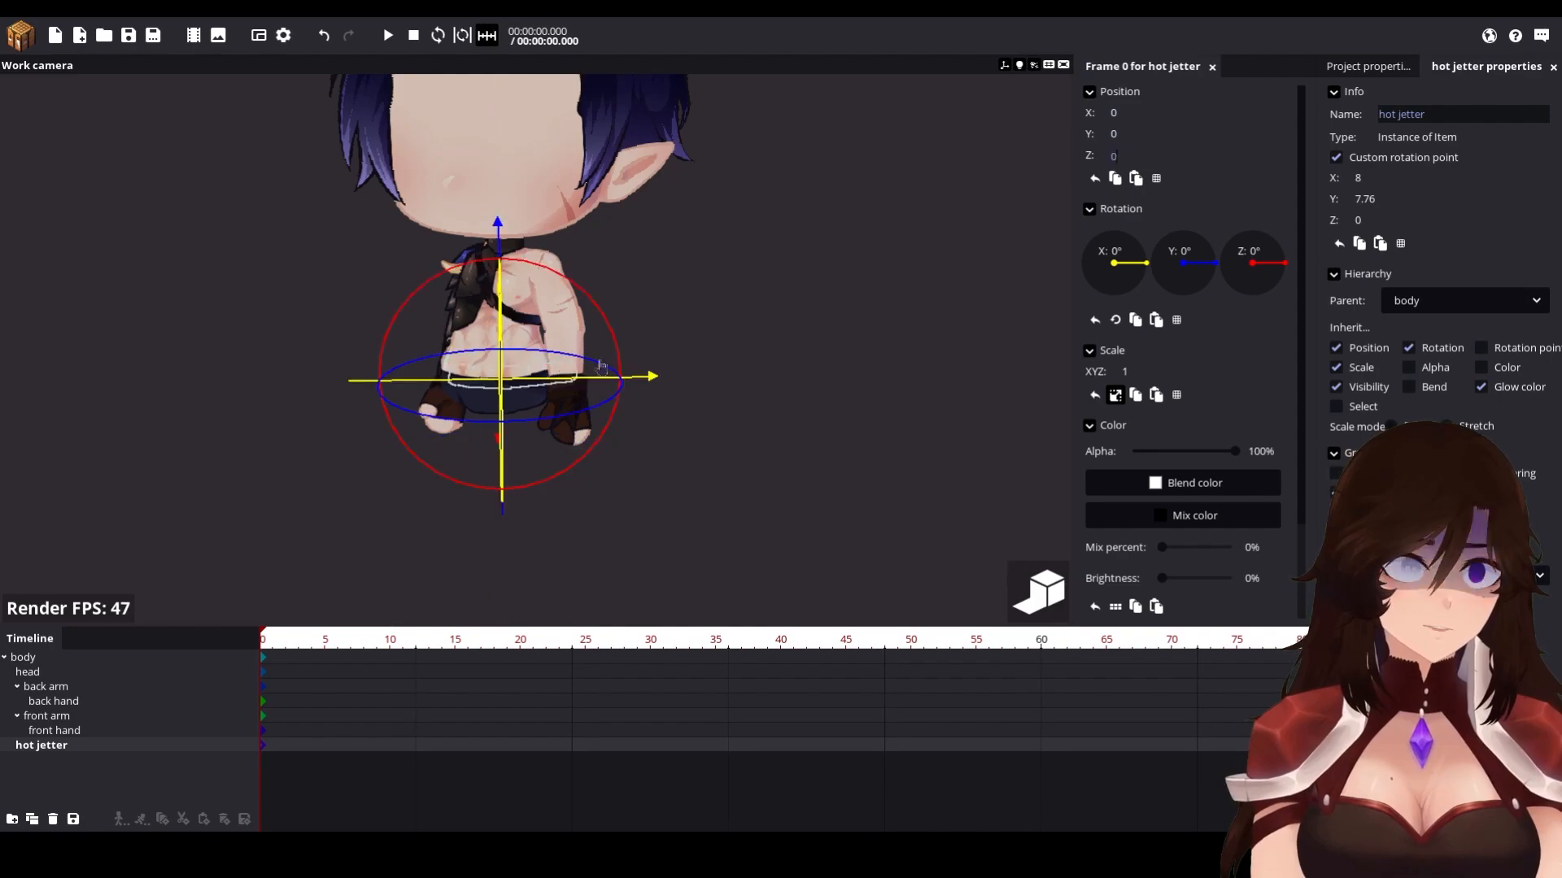
{"action": "right_click_drag", "start_coordinate": [625, 387], "coordinate": [620, 391]}
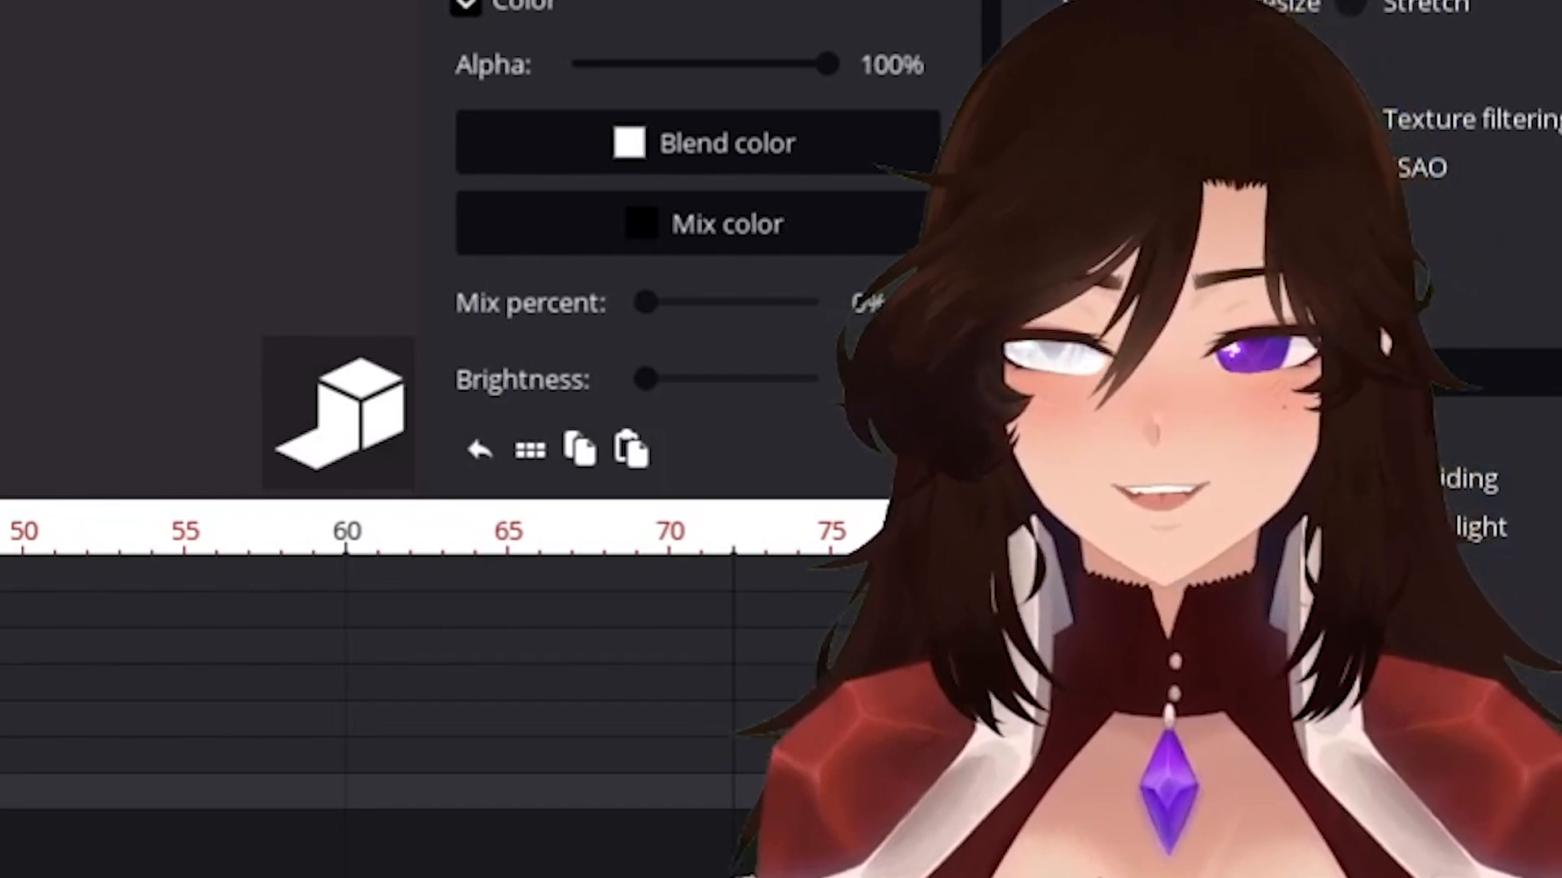
Step: Rotate the front arm to about 56.46° on Z and fit the belt around the waist at about X -0.79, Y 0.12, Z 0.02
{"action": "left_click_drag", "start_coordinate": [699, 488], "coordinate": [811, 453]}
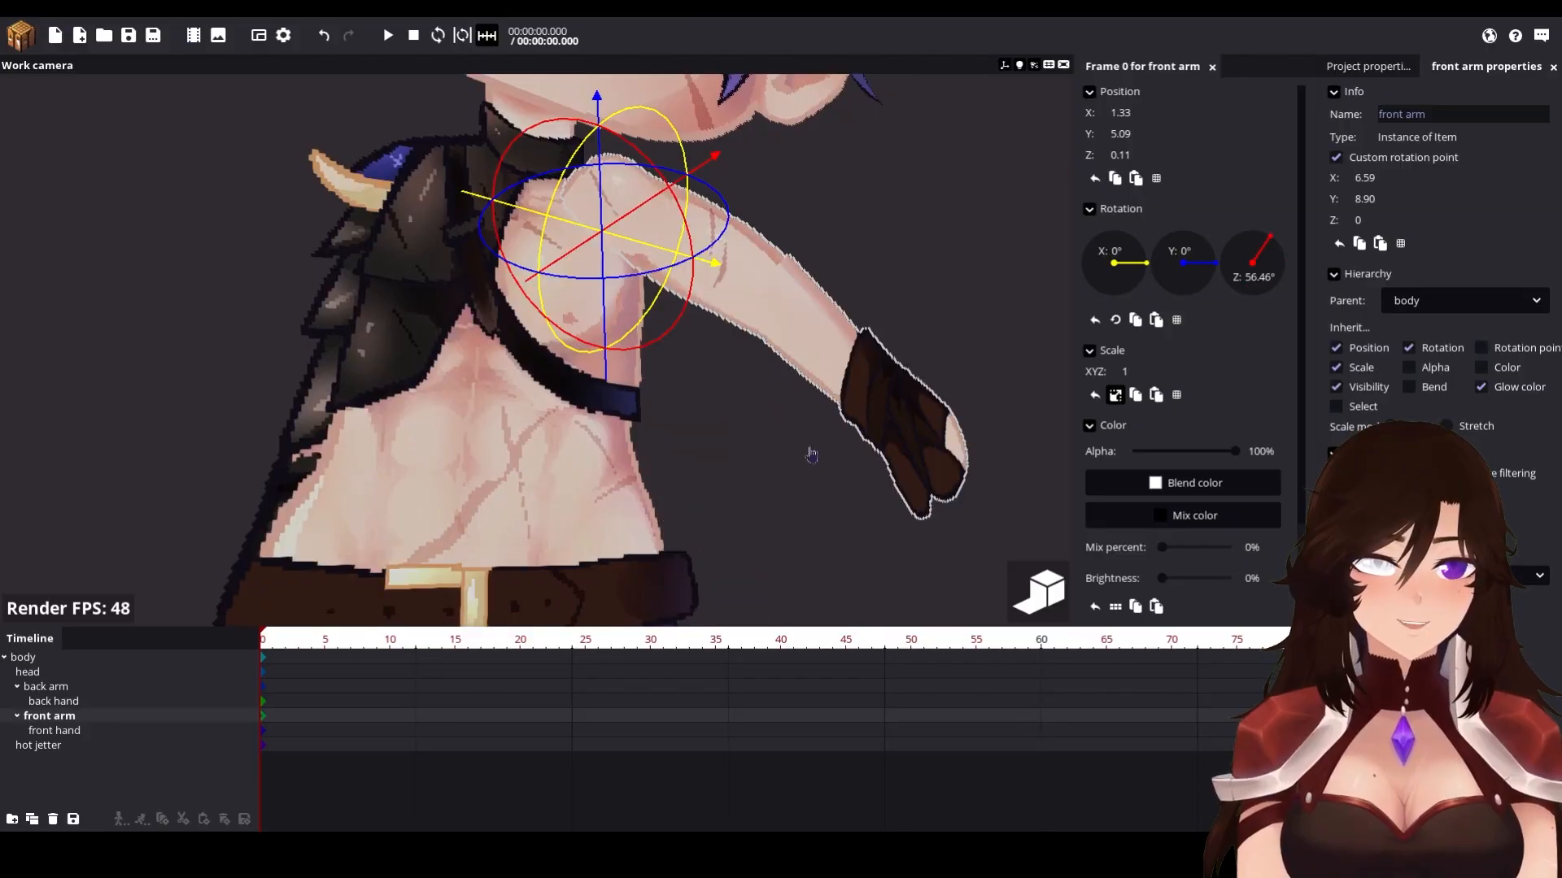
{"action": "left_click", "coordinate": [812, 453]}
{"action": "middle_click_drag", "start_coordinate": [756, 561], "coordinate": [725, 439]}
{"action": "left_click", "coordinate": [725, 439]}
{"action": "left_click_drag", "start_coordinate": [627, 460], "coordinate": [620, 461]}
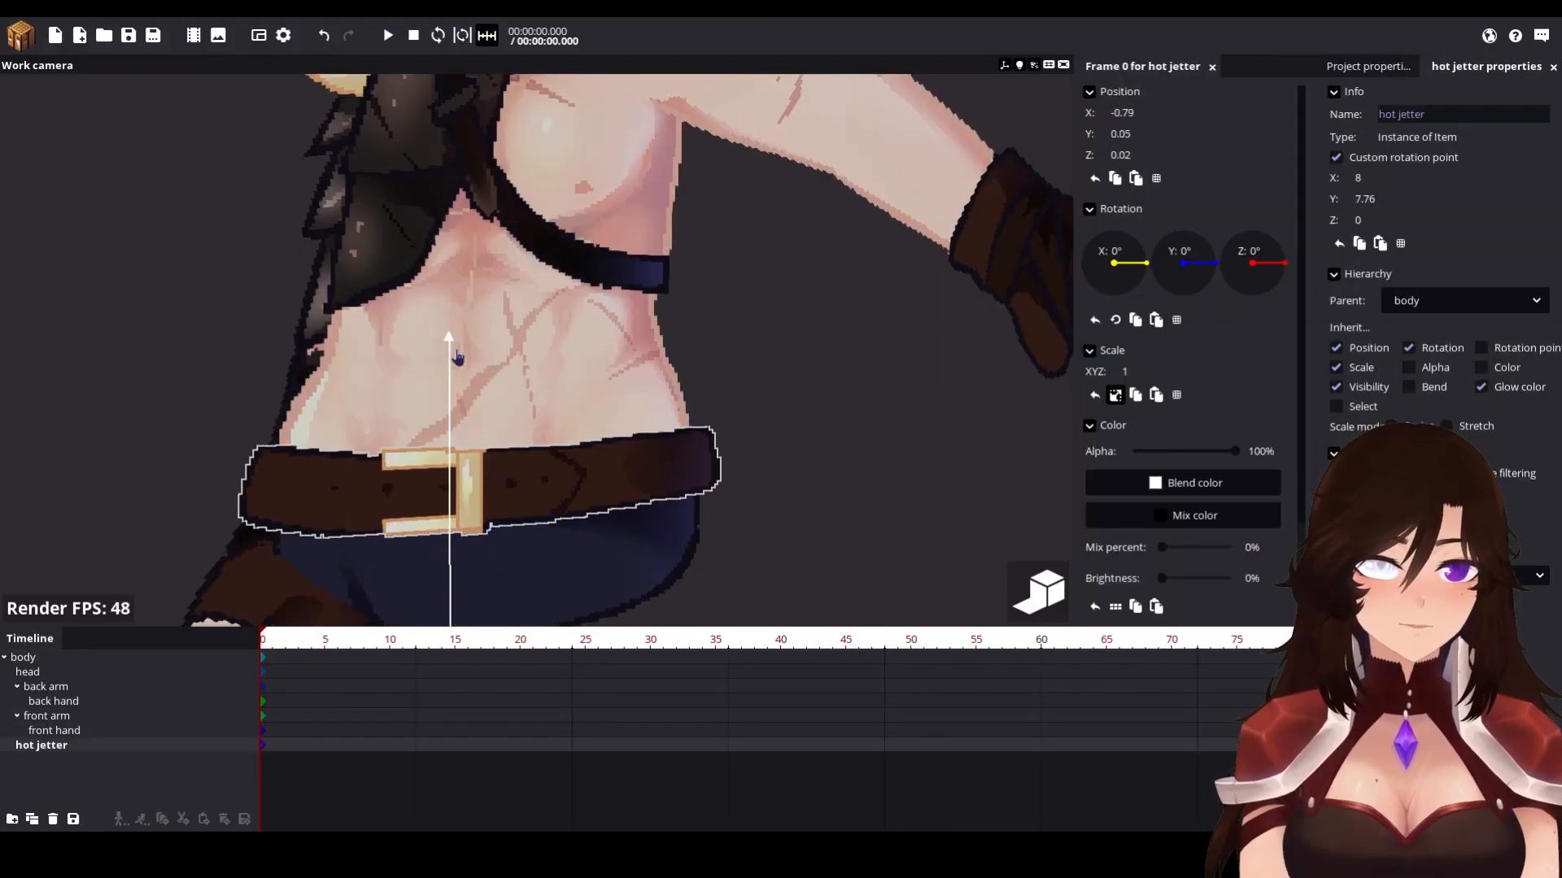
Step: Try scaling the belt with its axes combined and with the axes separated, undoing each trial
{"action": "left_click", "coordinate": [1118, 397]}
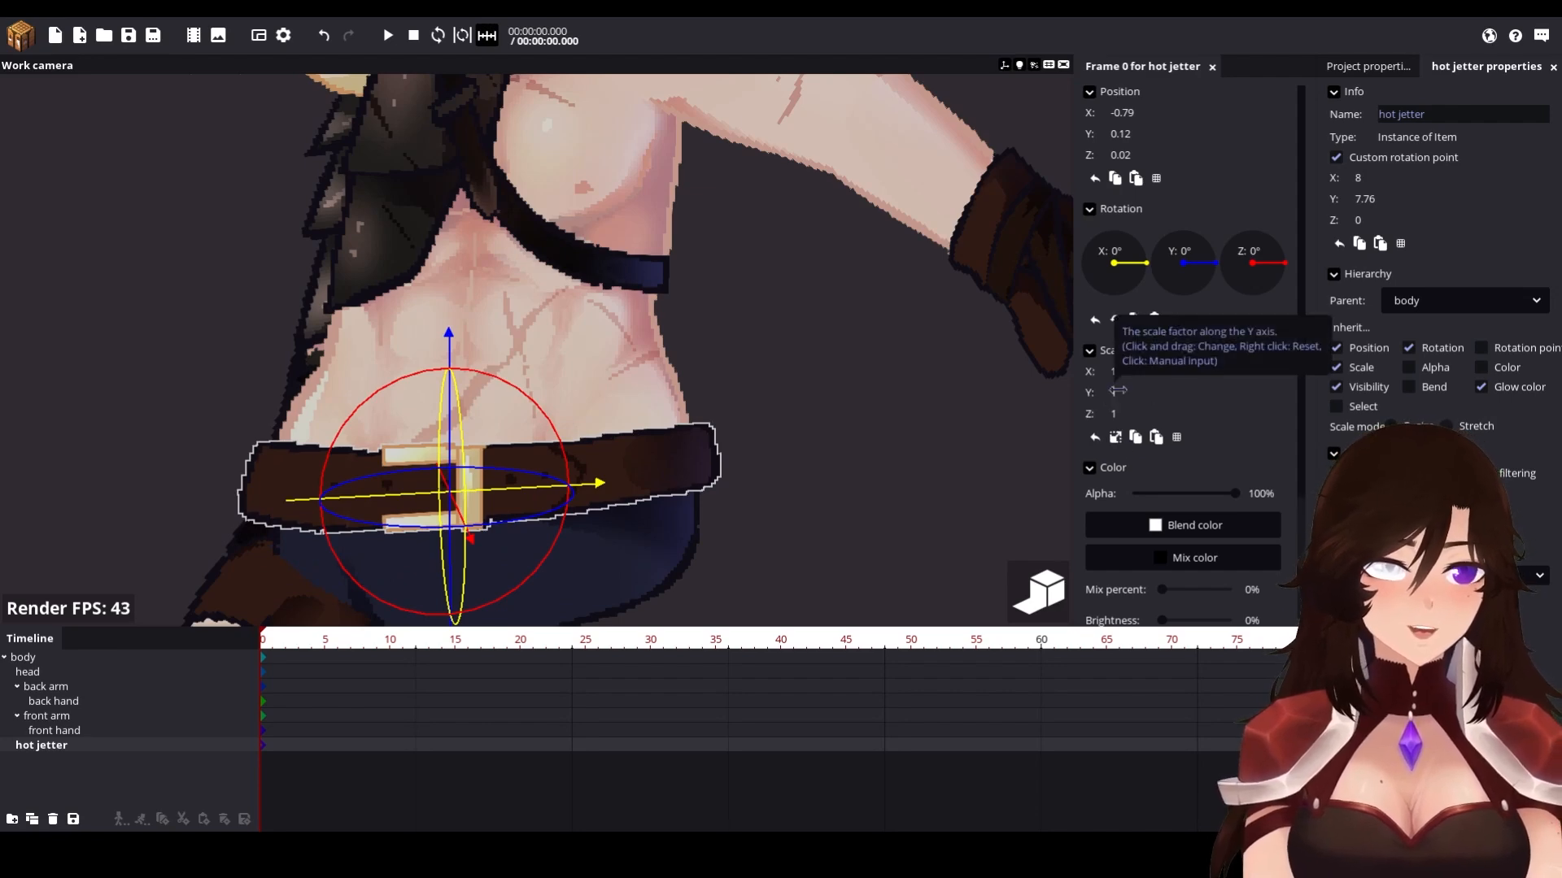
{"action": "left_click", "coordinate": [1115, 438]}
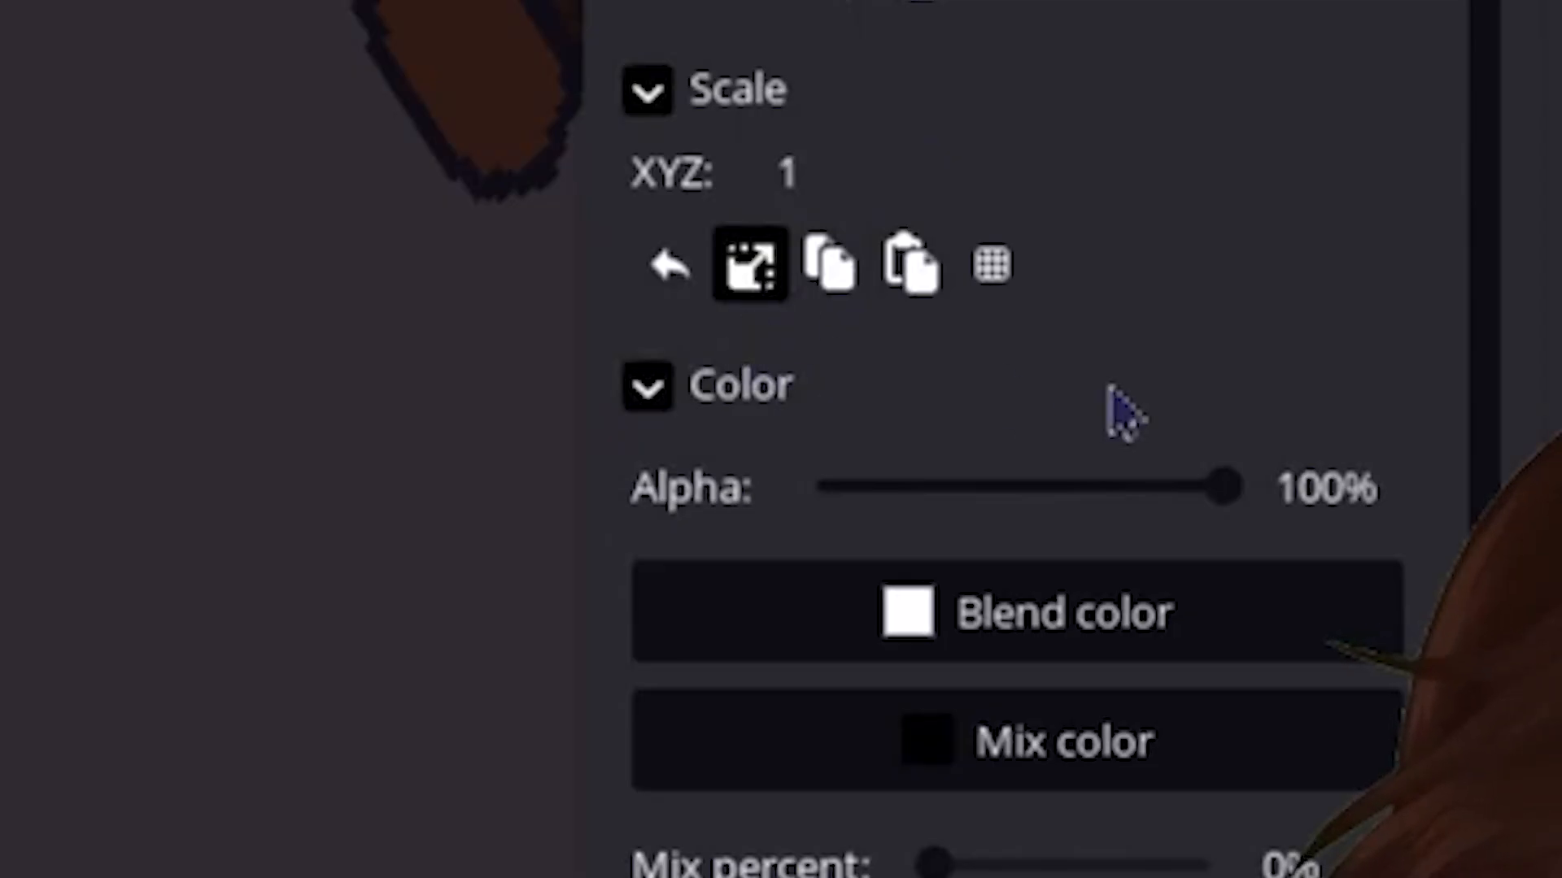
{"action": "left_click_drag", "start_coordinate": [1127, 371], "coordinate": [1341, 365]}
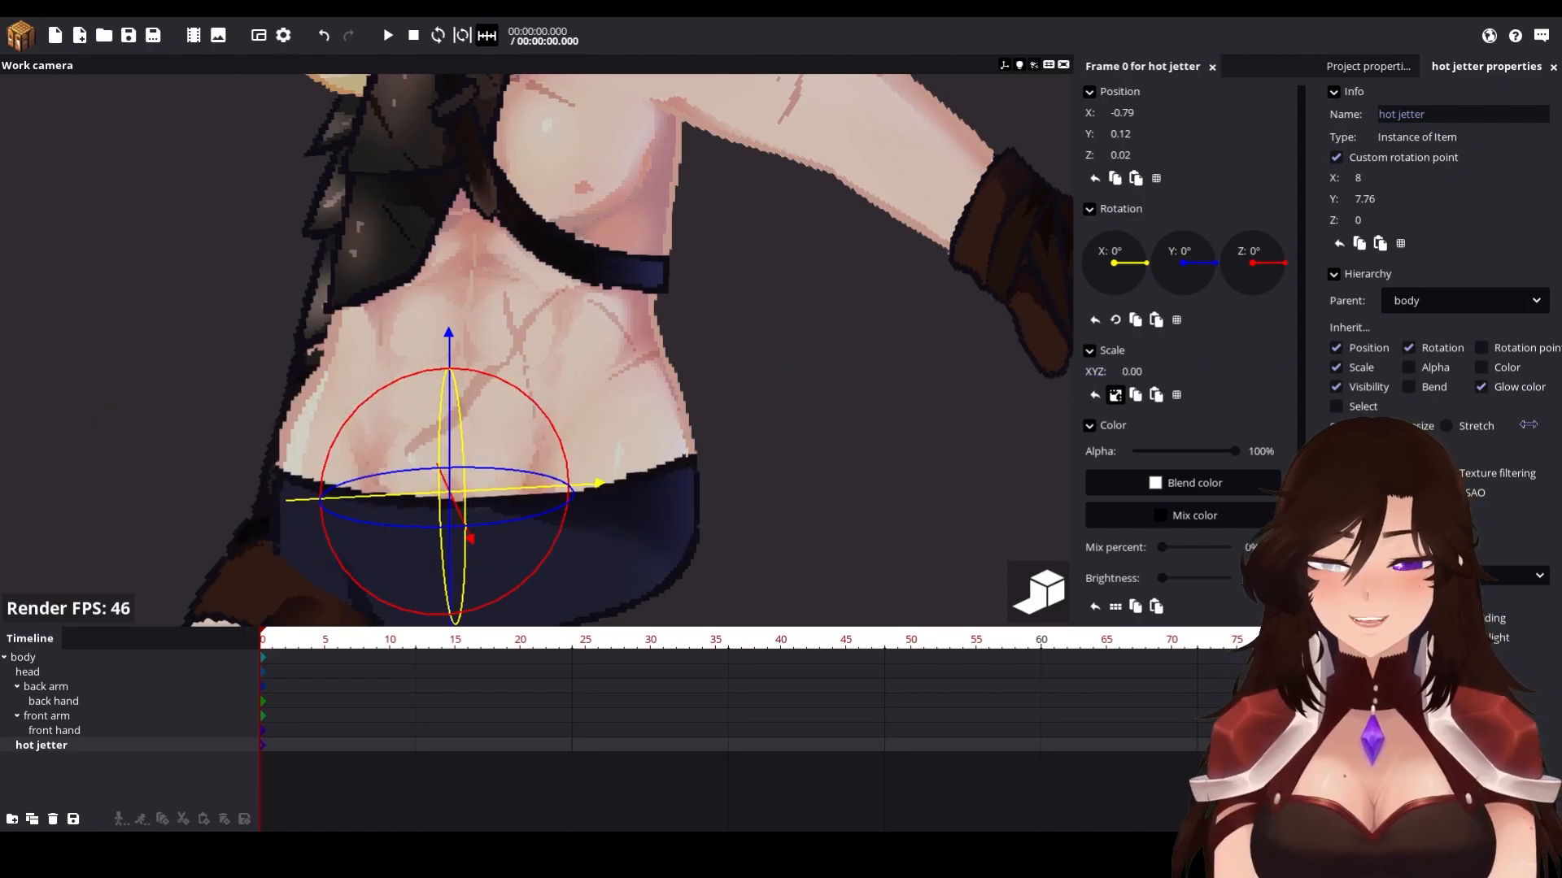
{"action": "key", "text": "ctrl+z"}
{"action": "left_click", "coordinate": [1115, 397]}
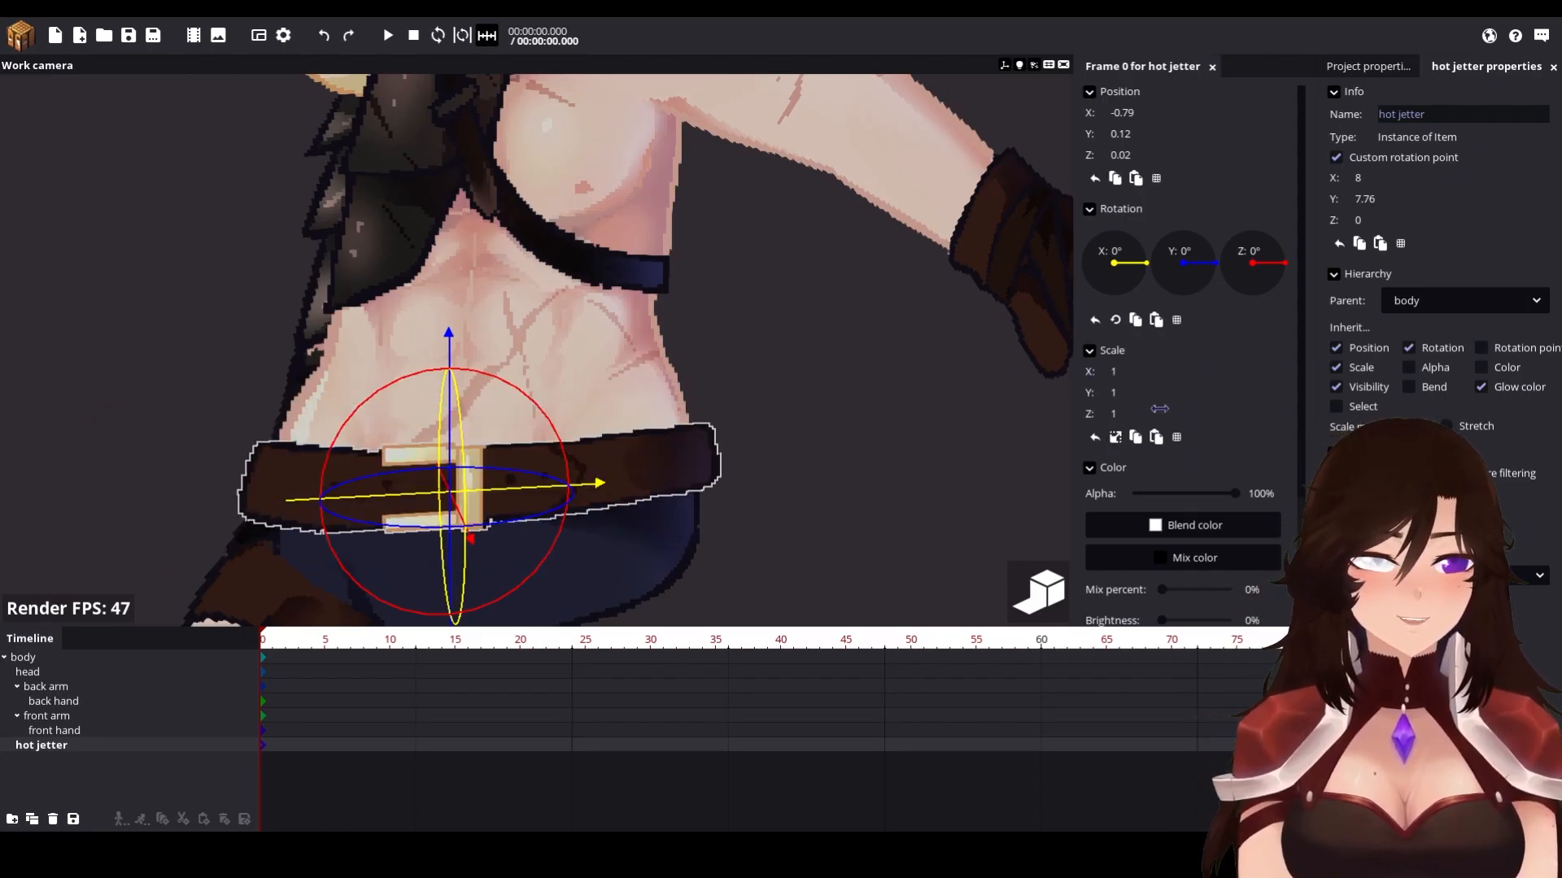
{"action": "left_click_drag", "start_coordinate": [1137, 369], "coordinate": [1099, 375]}
{"action": "key", "text": "ctrl+z"}
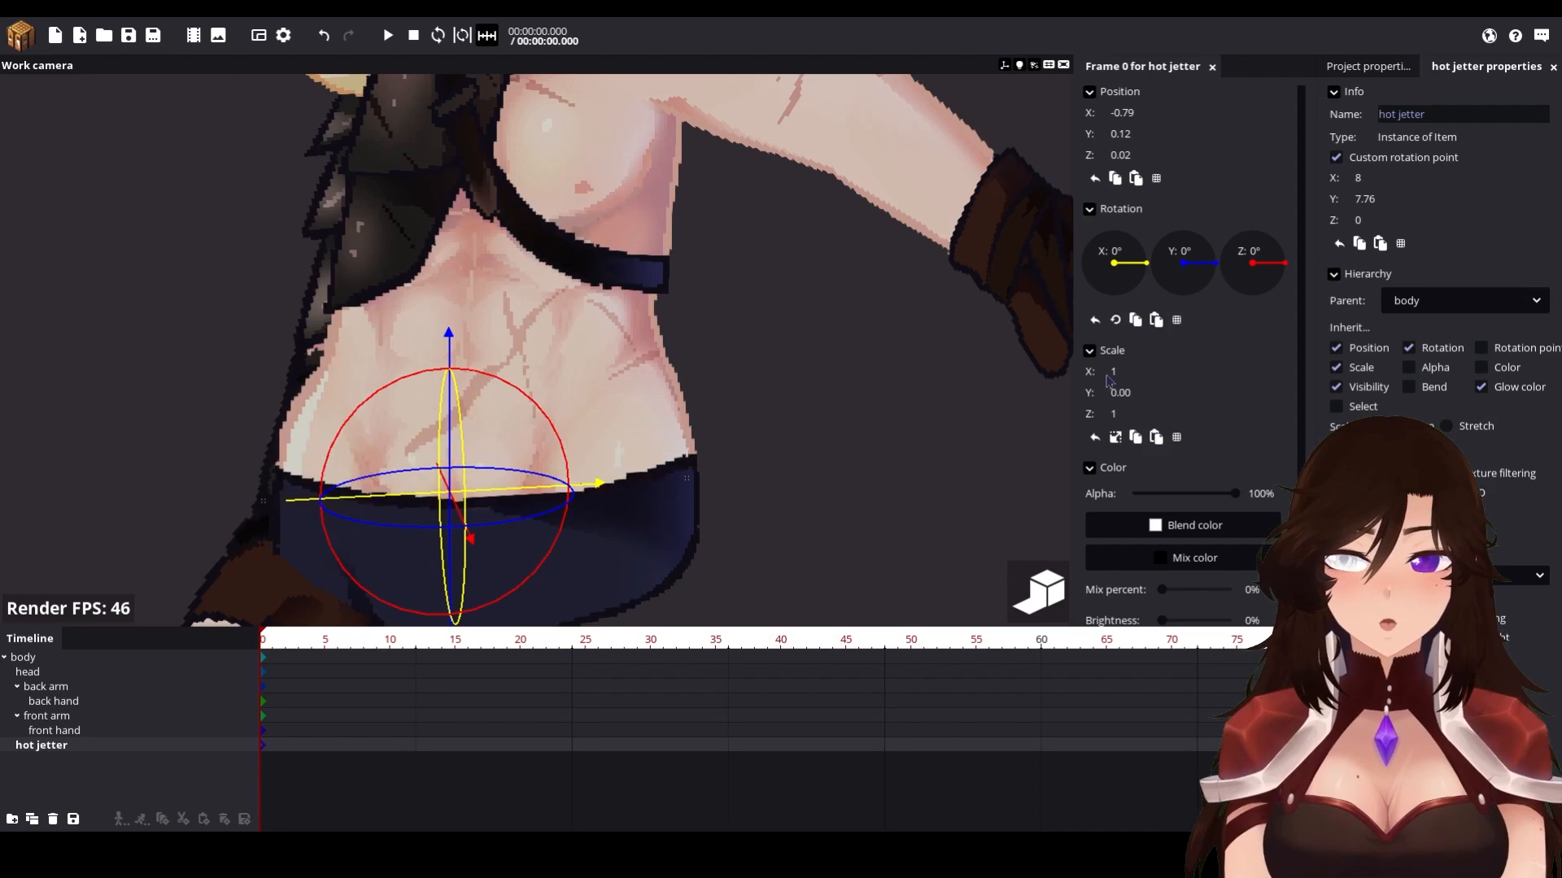
{"action": "key", "text": "ctrl+z"}
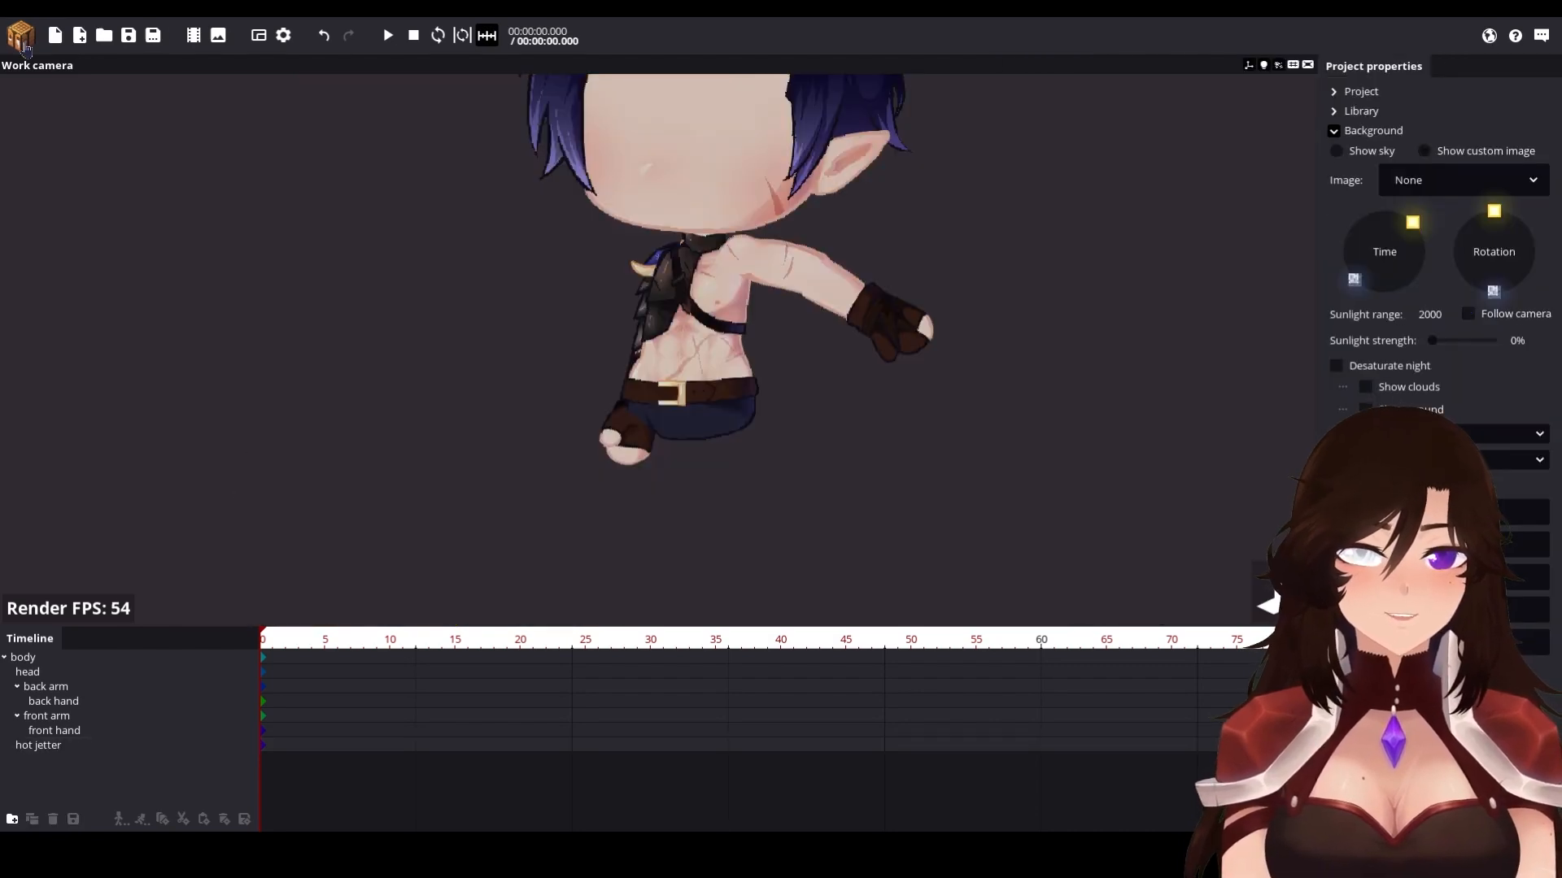
Step: Create another item using the dark blue leg slot of the fdgfdgfgd item sheet
{"action": "left_click", "coordinate": [21, 36]}
{"action": "left_click", "coordinate": [170, 86]}
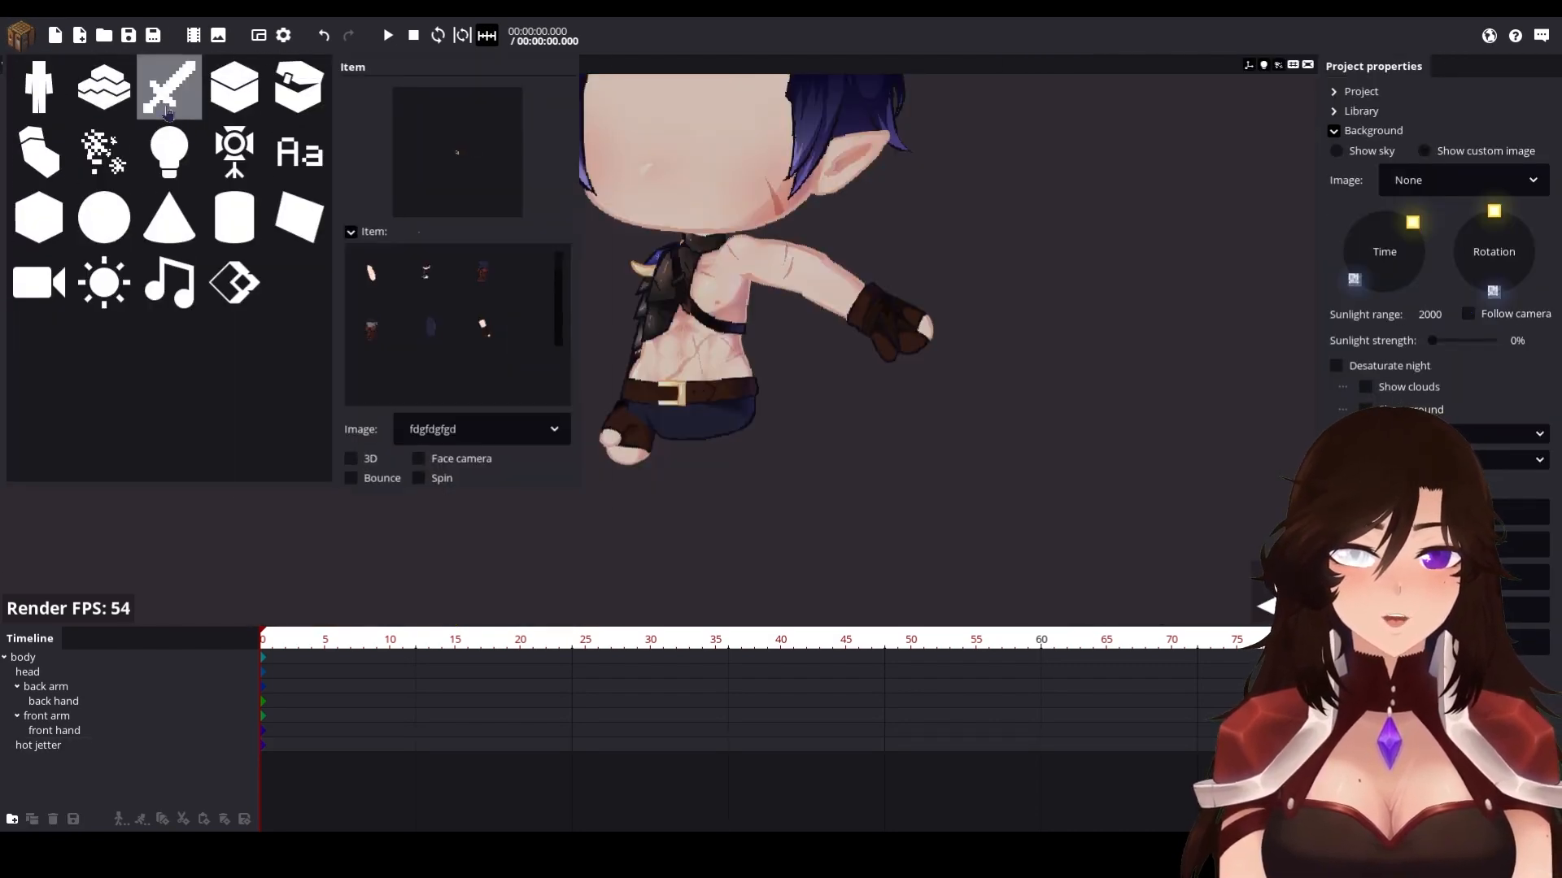
{"action": "left_click", "coordinate": [374, 330]}
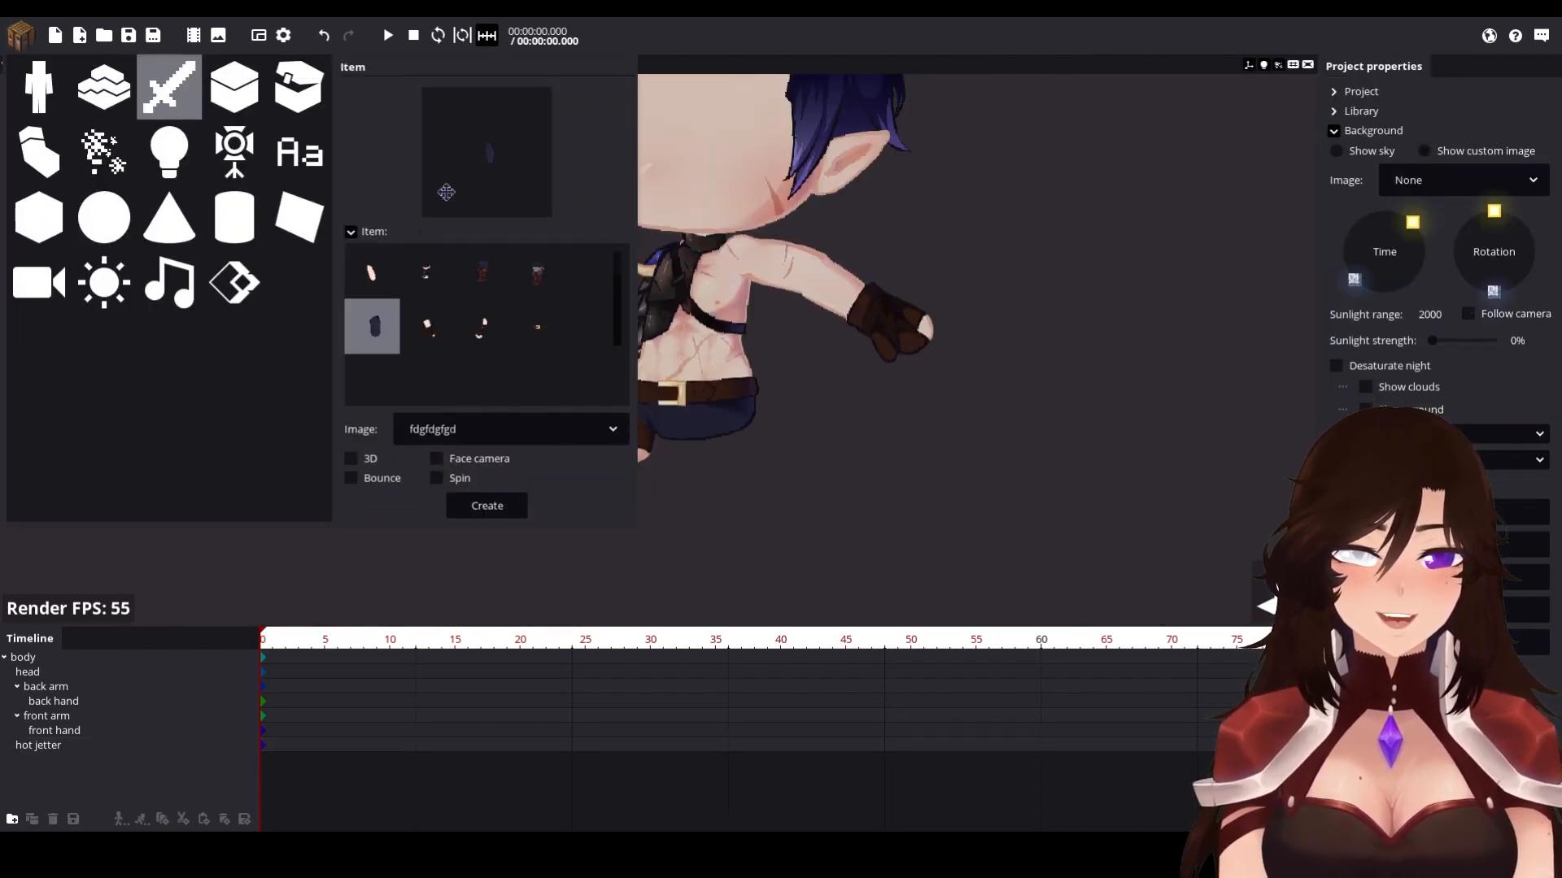
{"action": "scroll", "coordinate": [503, 169], "scroll_direction": "up", "scroll_amount": 3}
{"action": "mouse_move", "coordinate": [502, 169]}
{"action": "left_mouse_down"}
{"action": "mouse_move", "coordinate": [512, 185]}
{"action": "mouse_move", "coordinate": [501, 181]}
{"action": "left_mouse_up"}
{"action": "scroll", "coordinate": [501, 182], "scroll_direction": "down", "scroll_amount": 1}
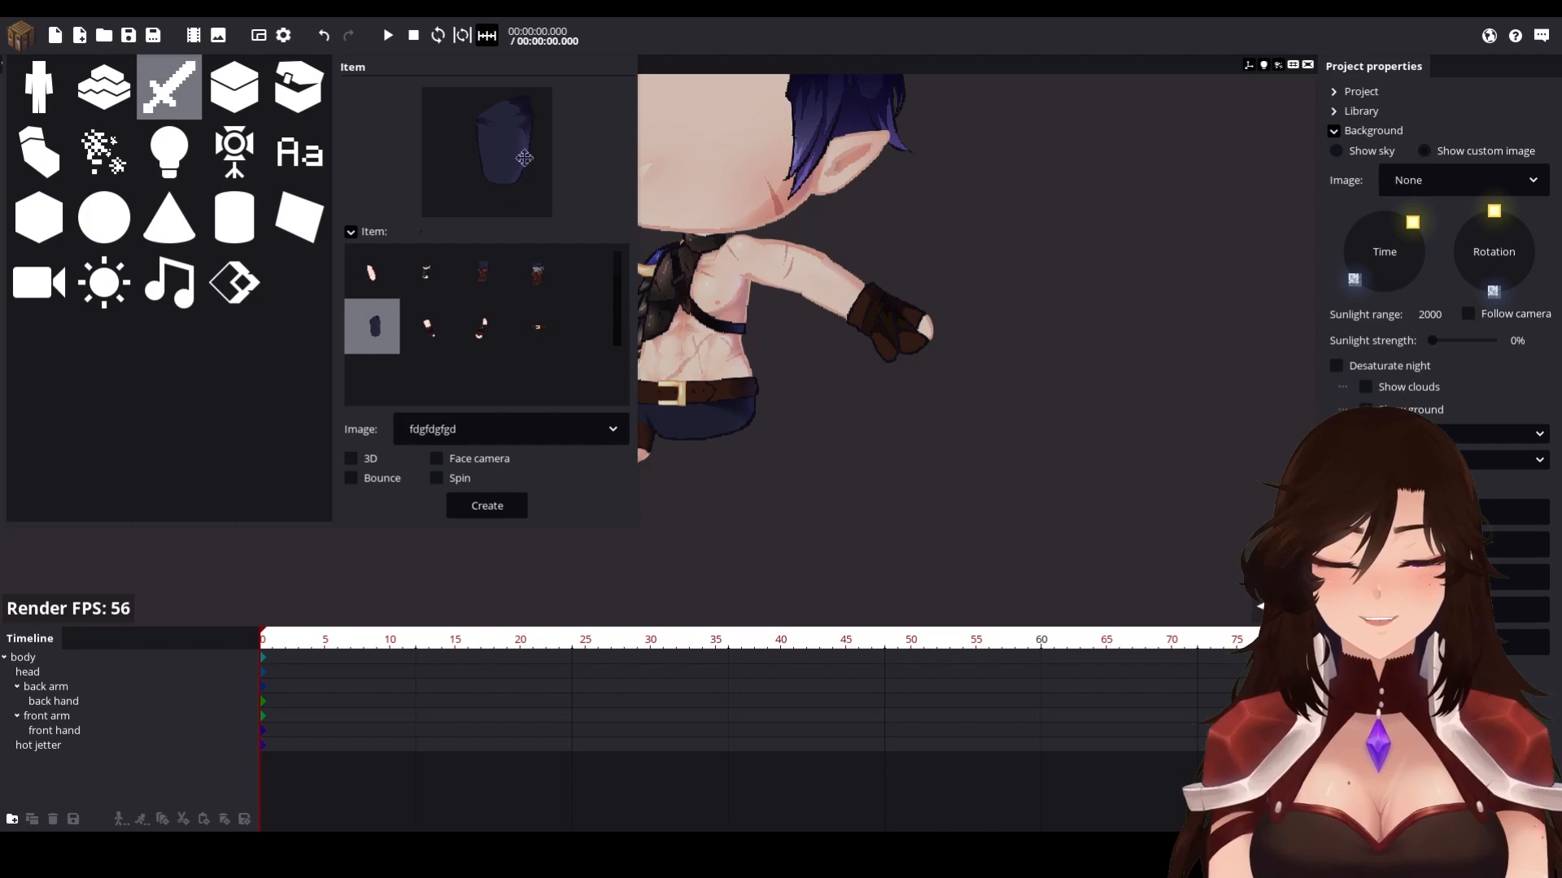
{"action": "left_click", "coordinate": [486, 505]}
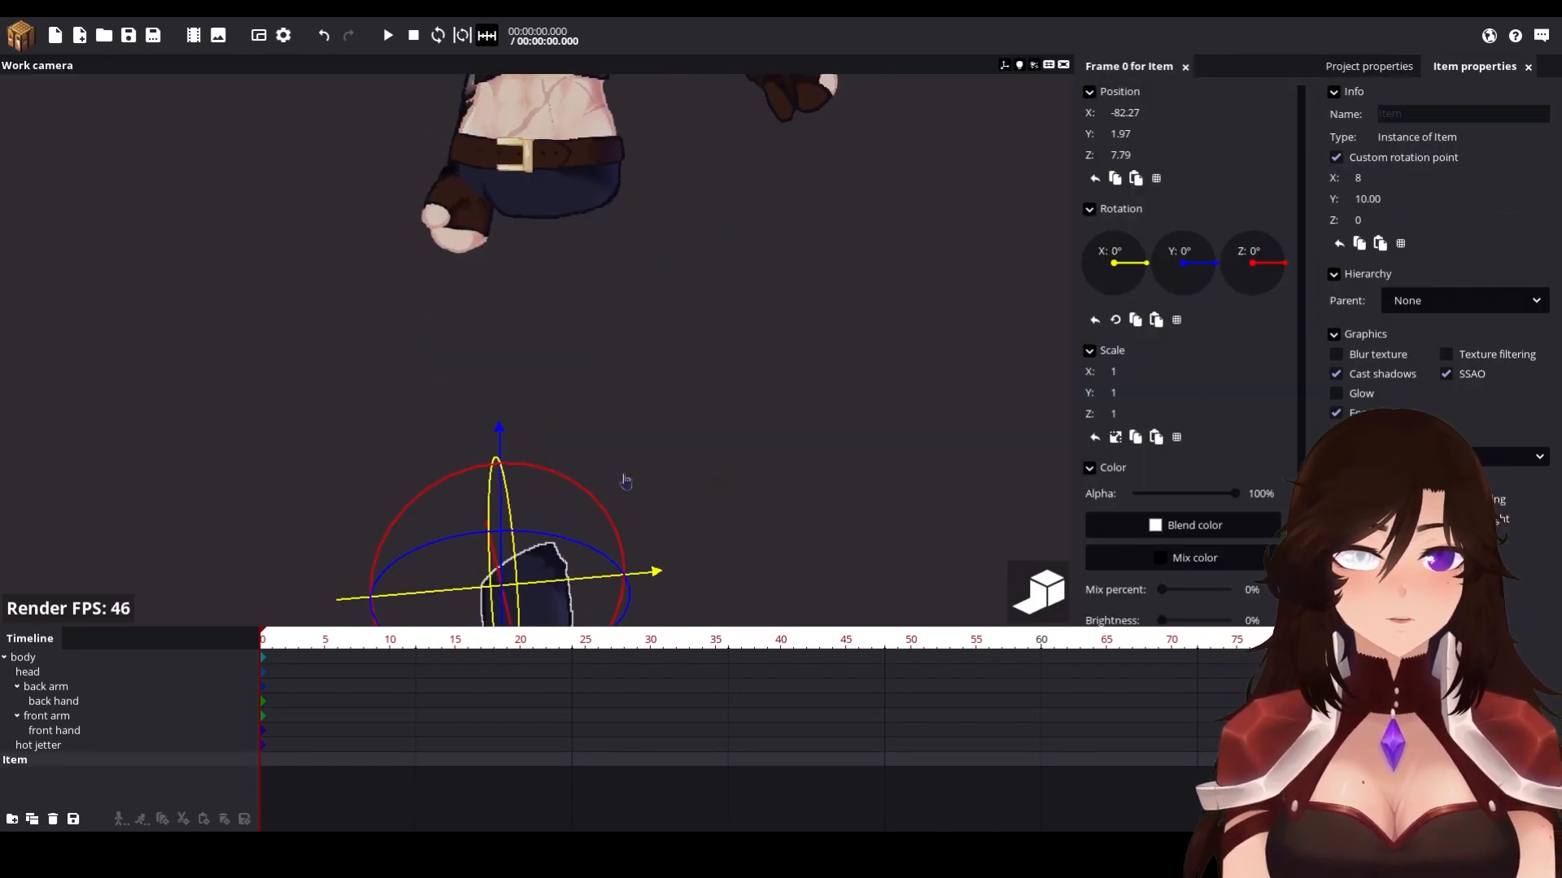
Step: Set the leg's rotation point to about X 8.70, Y 10.29 and place it beneath the body at about Y 13.61, Z 8.40
{"action": "left_click_drag", "start_coordinate": [1420, 199], "coordinate": [1430, 199]}
{"action": "left_click_drag", "start_coordinate": [667, 456], "coordinate": [732, 476]}
{"action": "left_click_drag", "start_coordinate": [557, 504], "coordinate": [583, 514]}
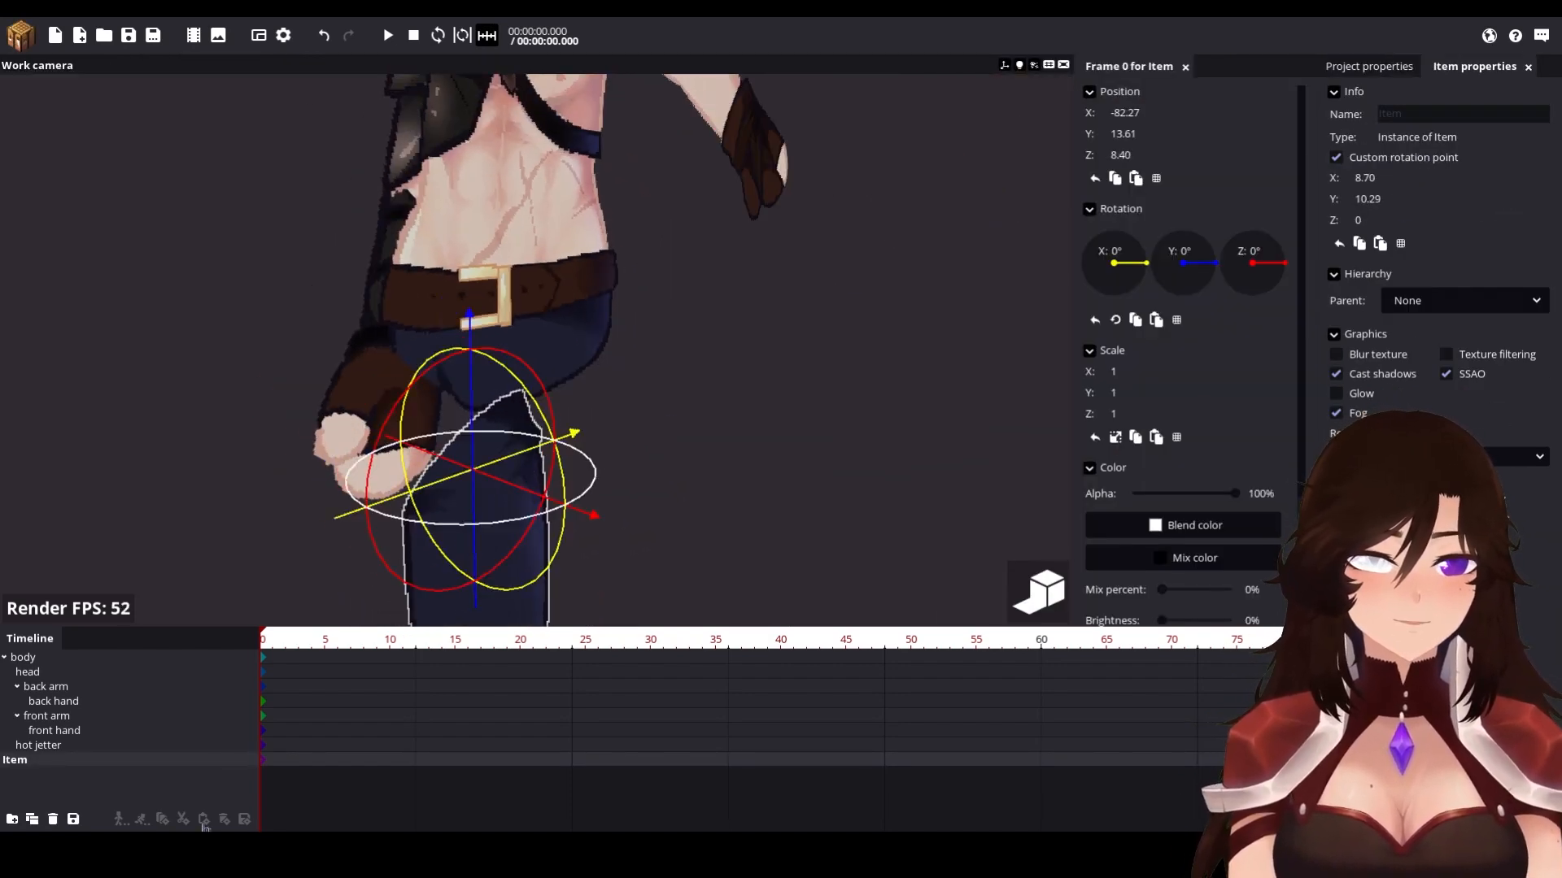
Step: Rename the leg item "fron leg" and move it above the body in the timeline list
{"action": "left_click", "coordinate": [1436, 114]}
{"action": "type", "text": "fron leg"}
{"action": "left_click_drag", "start_coordinate": [37, 757], "coordinate": [139, 640]}
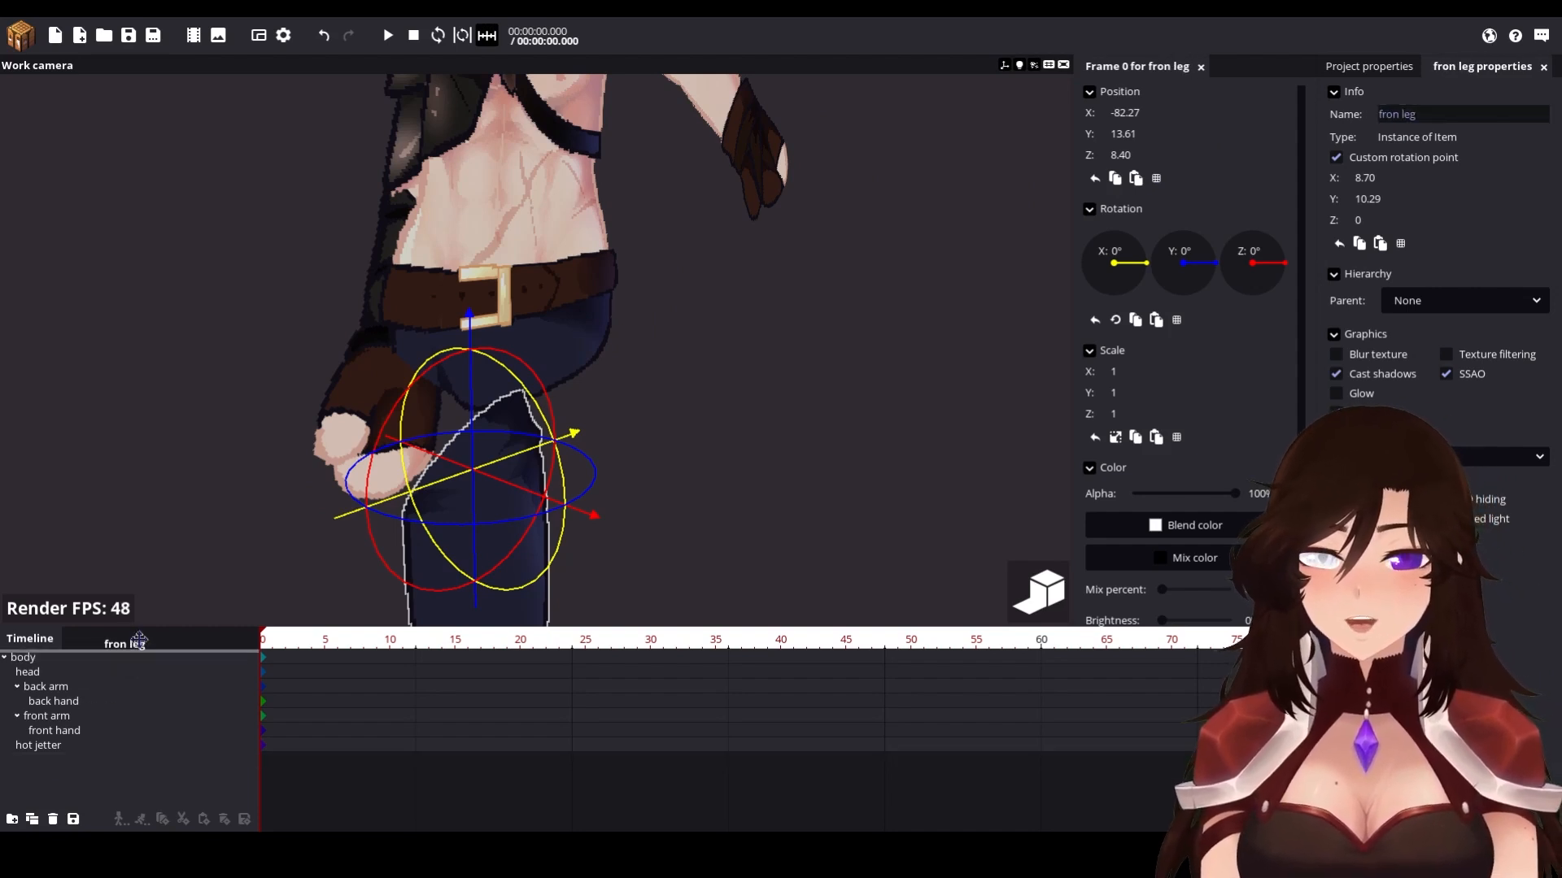
{"action": "left_click_drag", "start_coordinate": [139, 641], "coordinate": [140, 642]}
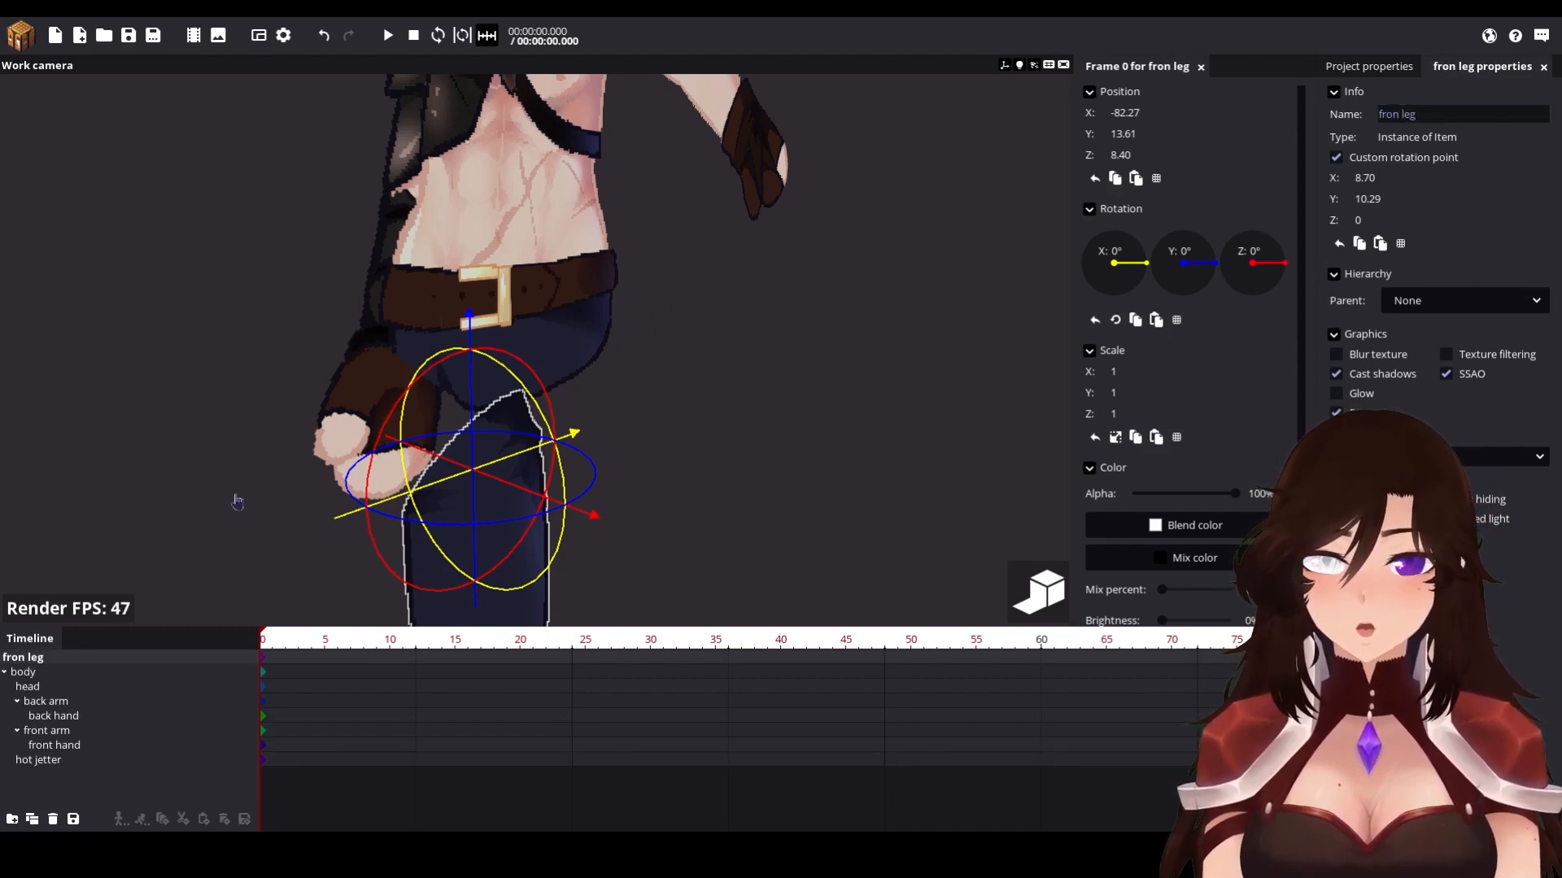
Step: Try rotating the body about 41.67° on Z against the unattached leg, and undo the rotation
{"action": "left_click", "coordinate": [464, 253]}
{"action": "left_click_drag", "start_coordinate": [598, 236], "coordinate": [528, 202]}
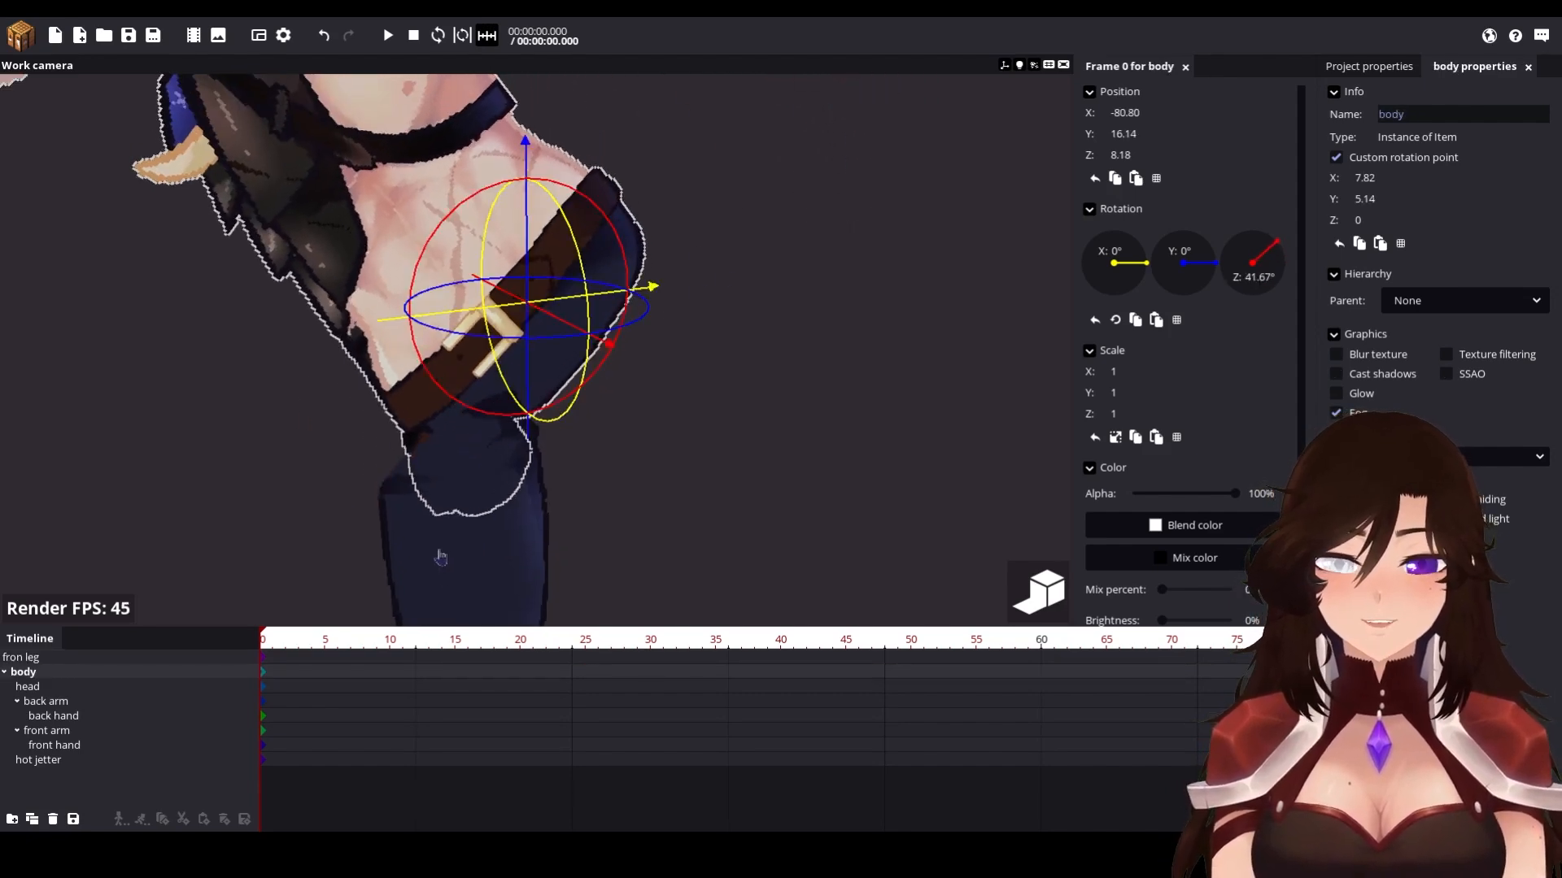
{"action": "key", "text": "ctrl+z"}
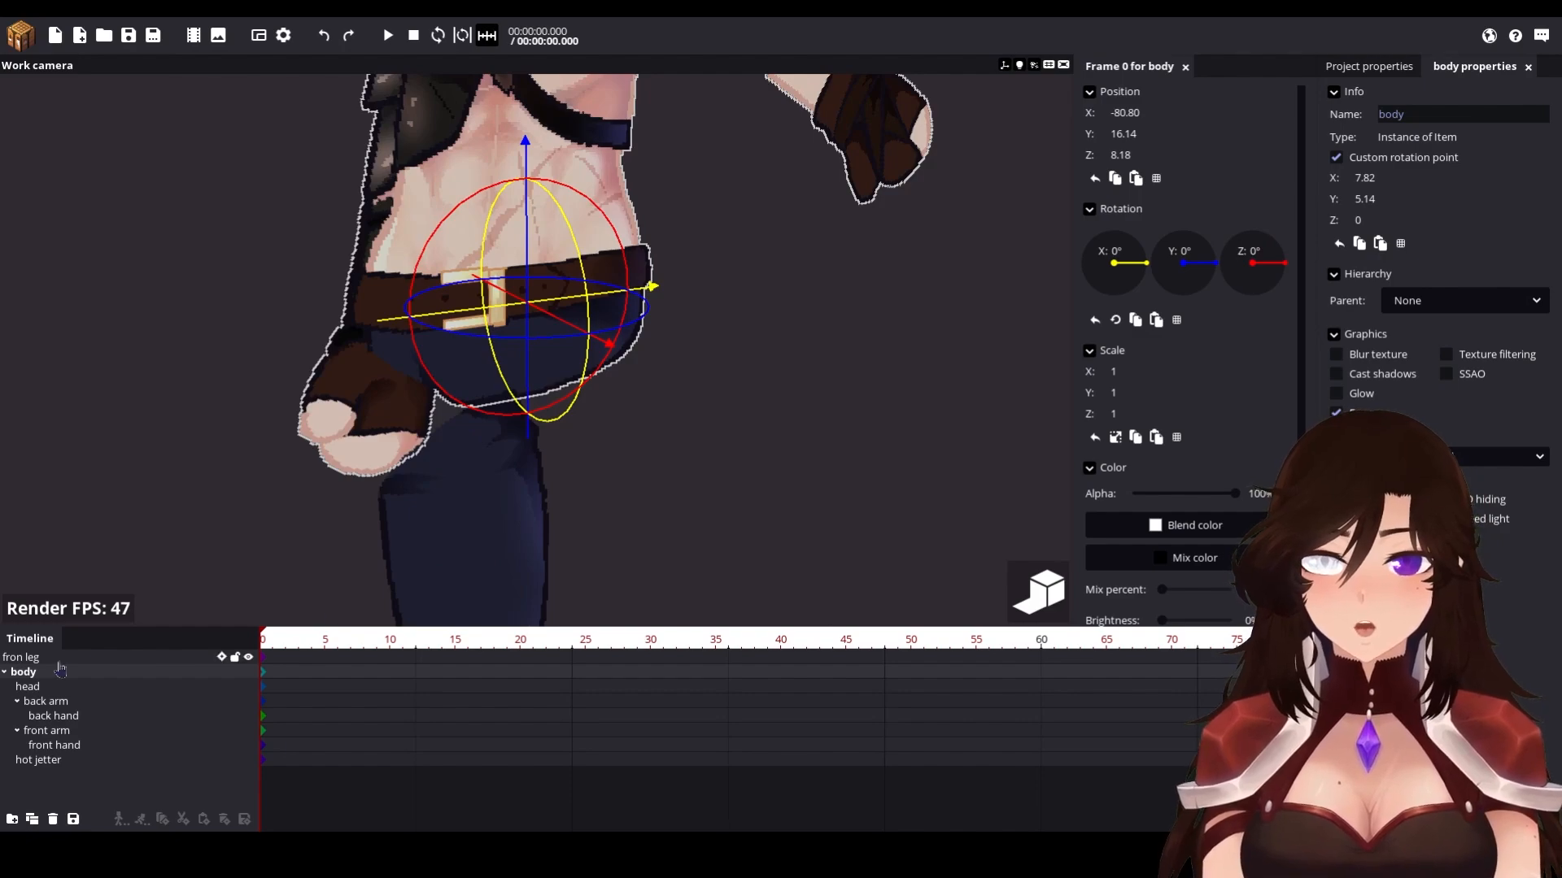
Step: Create a folder named "simp" containing the fron leg and the body with all its child parts
{"action": "left_click", "coordinate": [60, 660]}
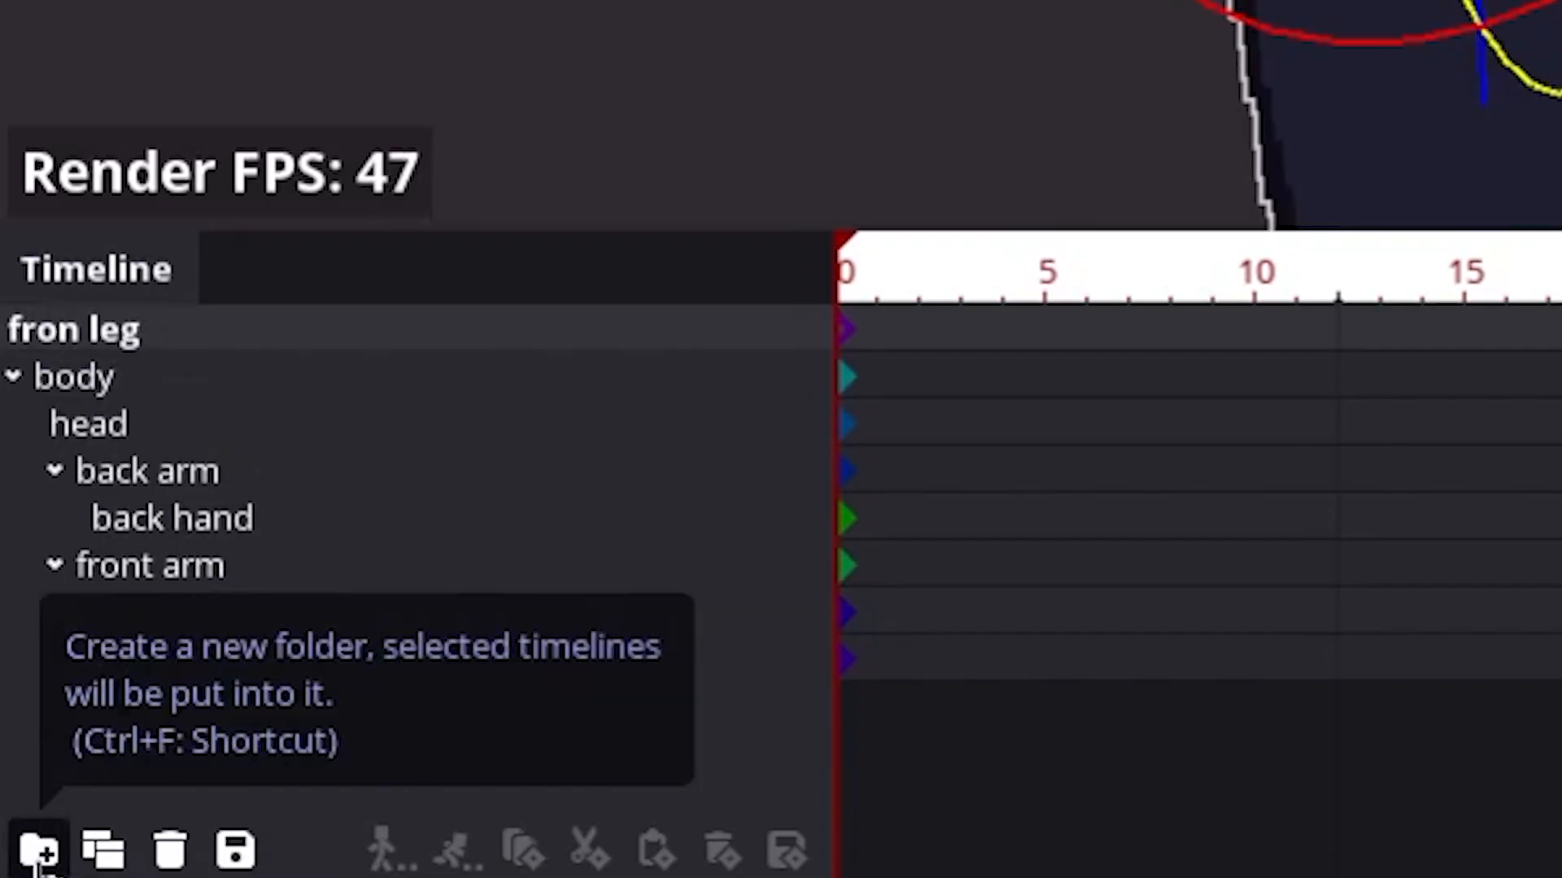
{"action": "left_click", "coordinate": [38, 854]}
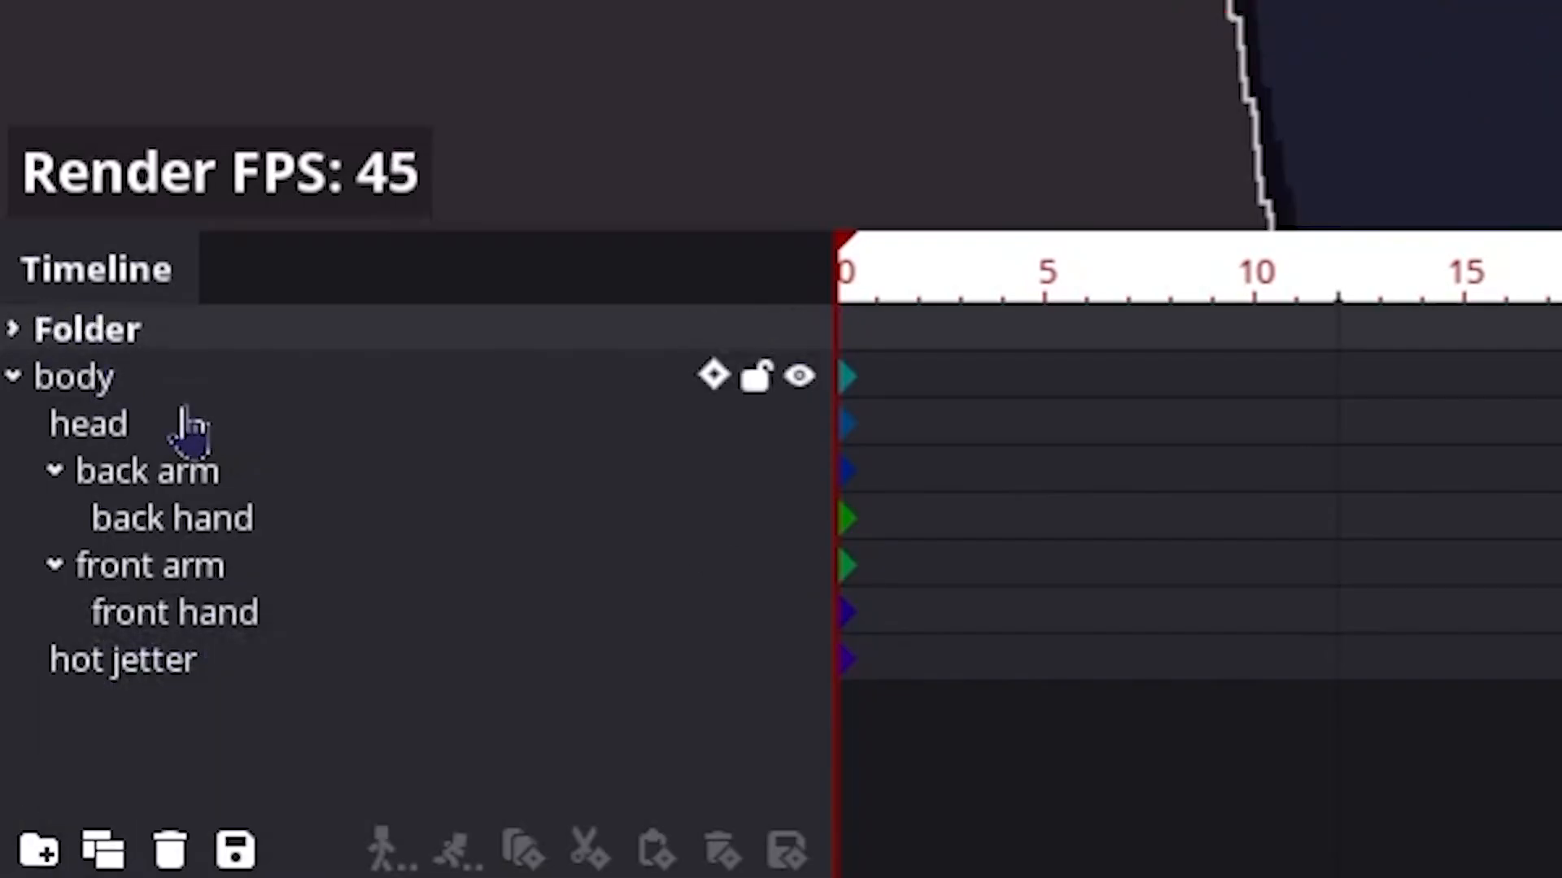
{"action": "left_click", "coordinate": [15, 331]}
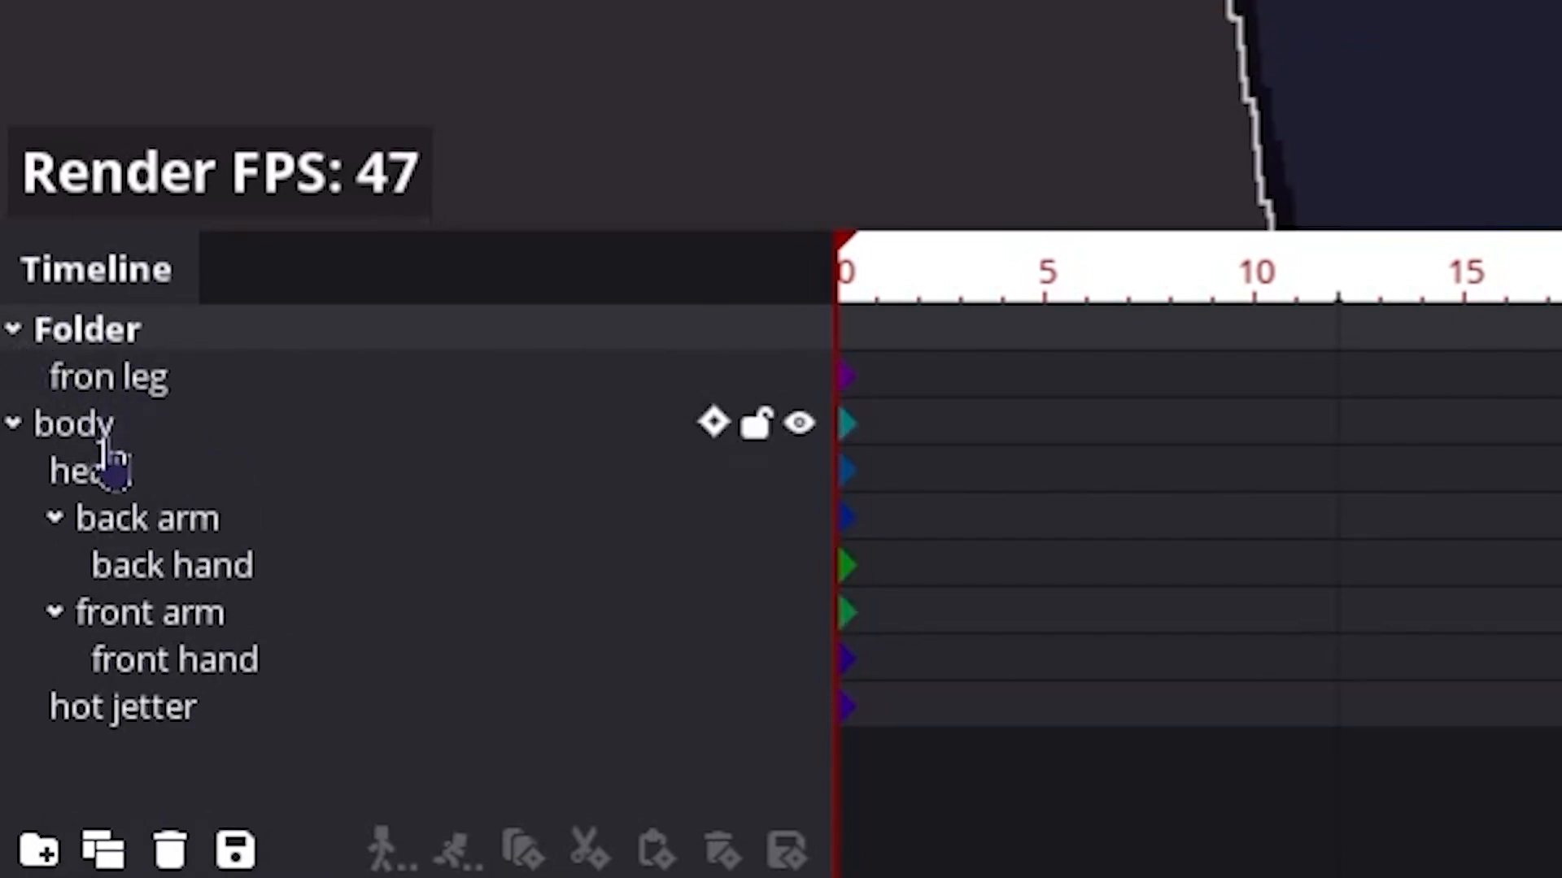
{"action": "left_click", "coordinate": [91, 435]}
{"action": "left_click_drag", "start_coordinate": [92, 452], "coordinate": [223, 327]}
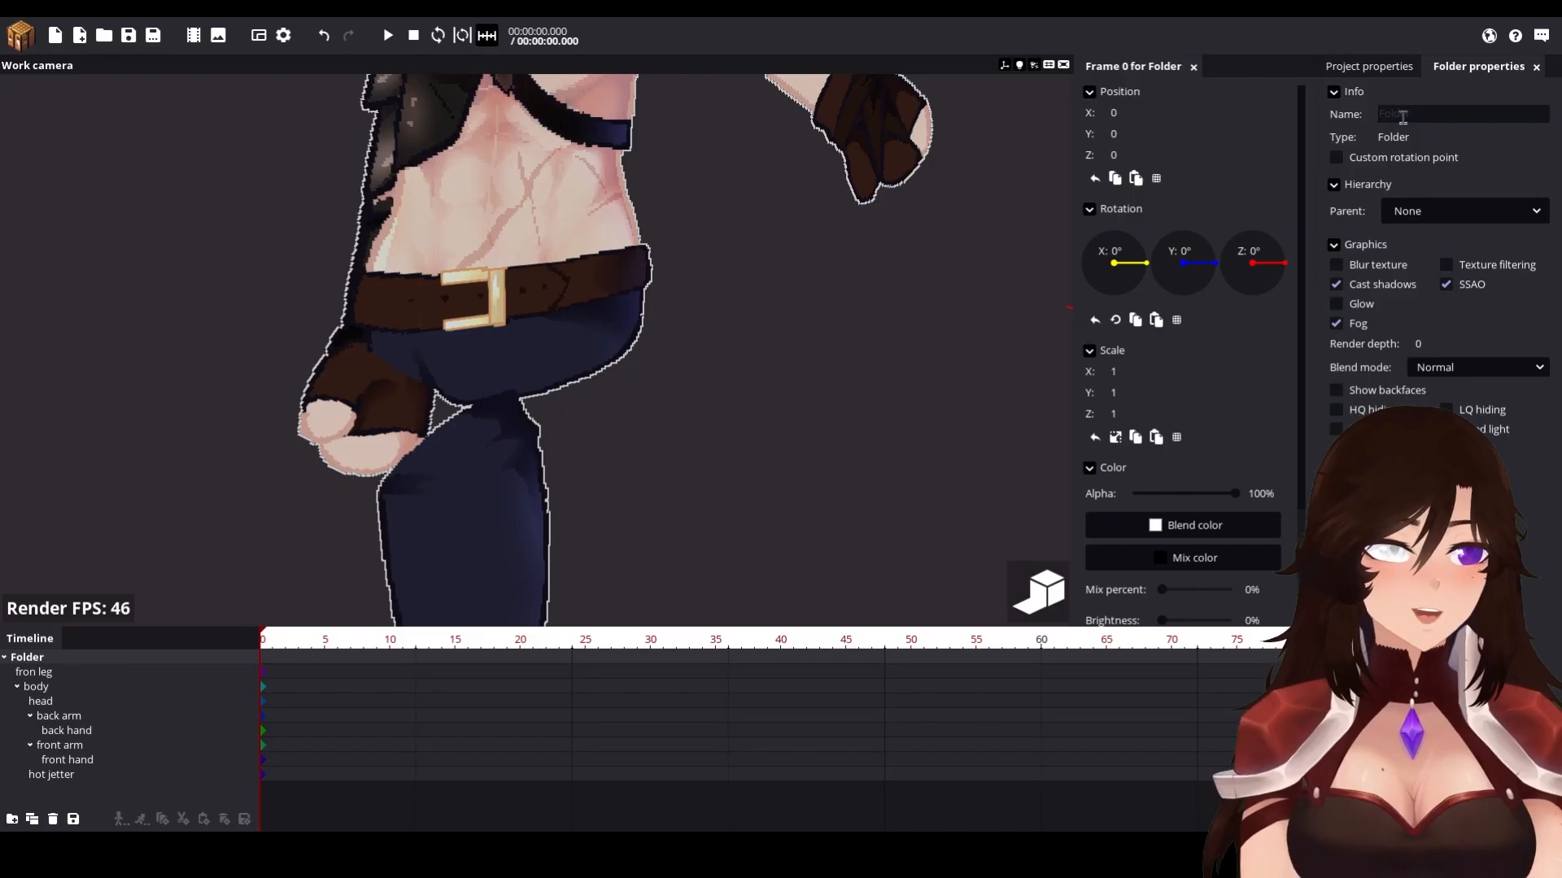
{"action": "left_click", "coordinate": [1409, 114]}
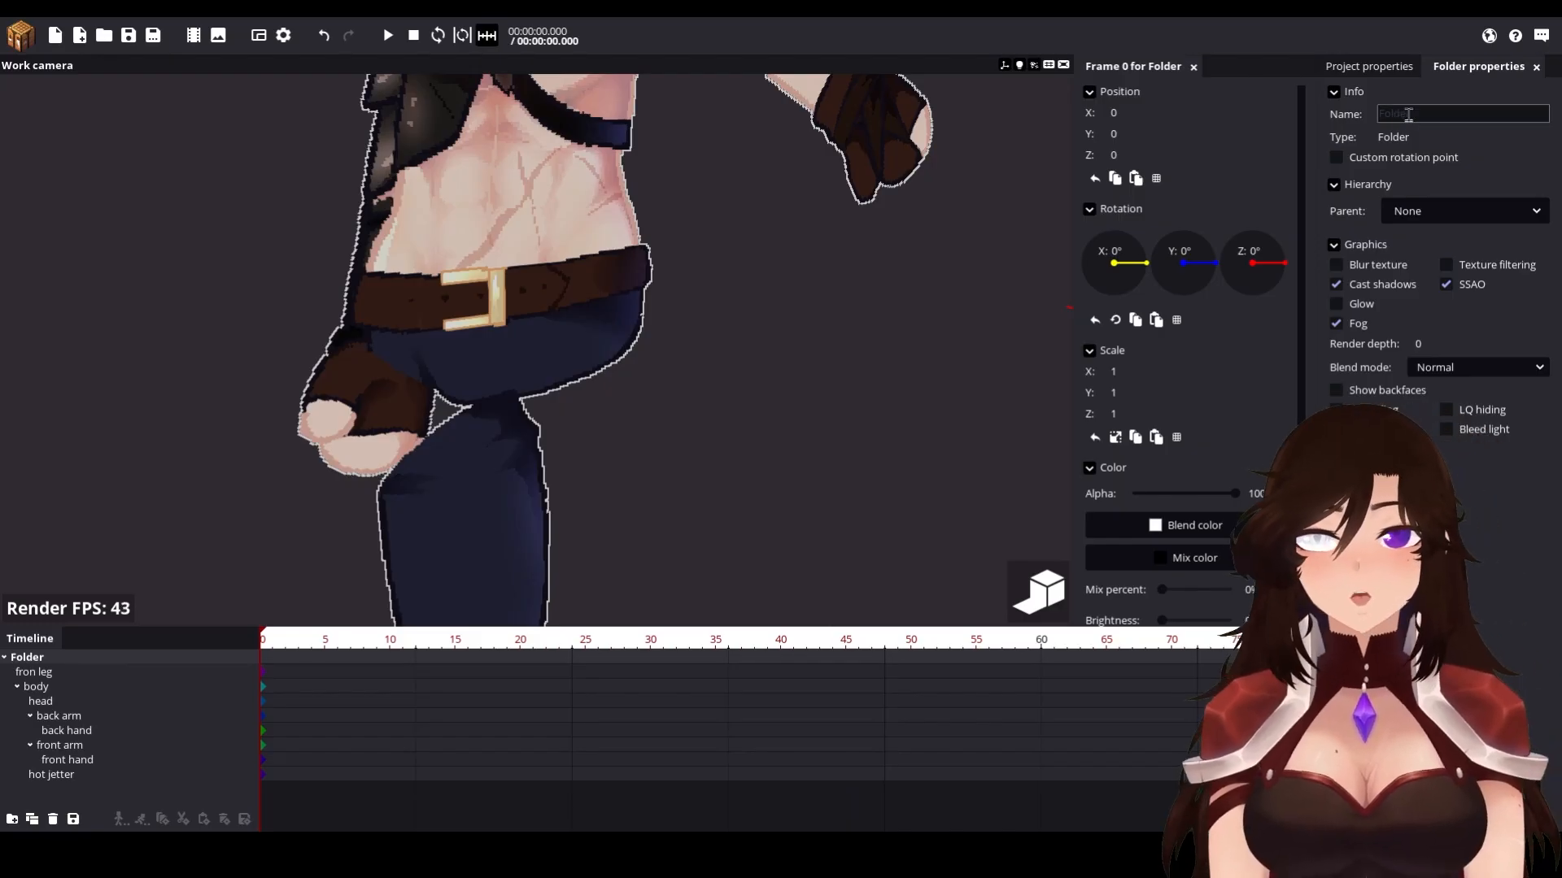
{"action": "type", "text": "simp"}
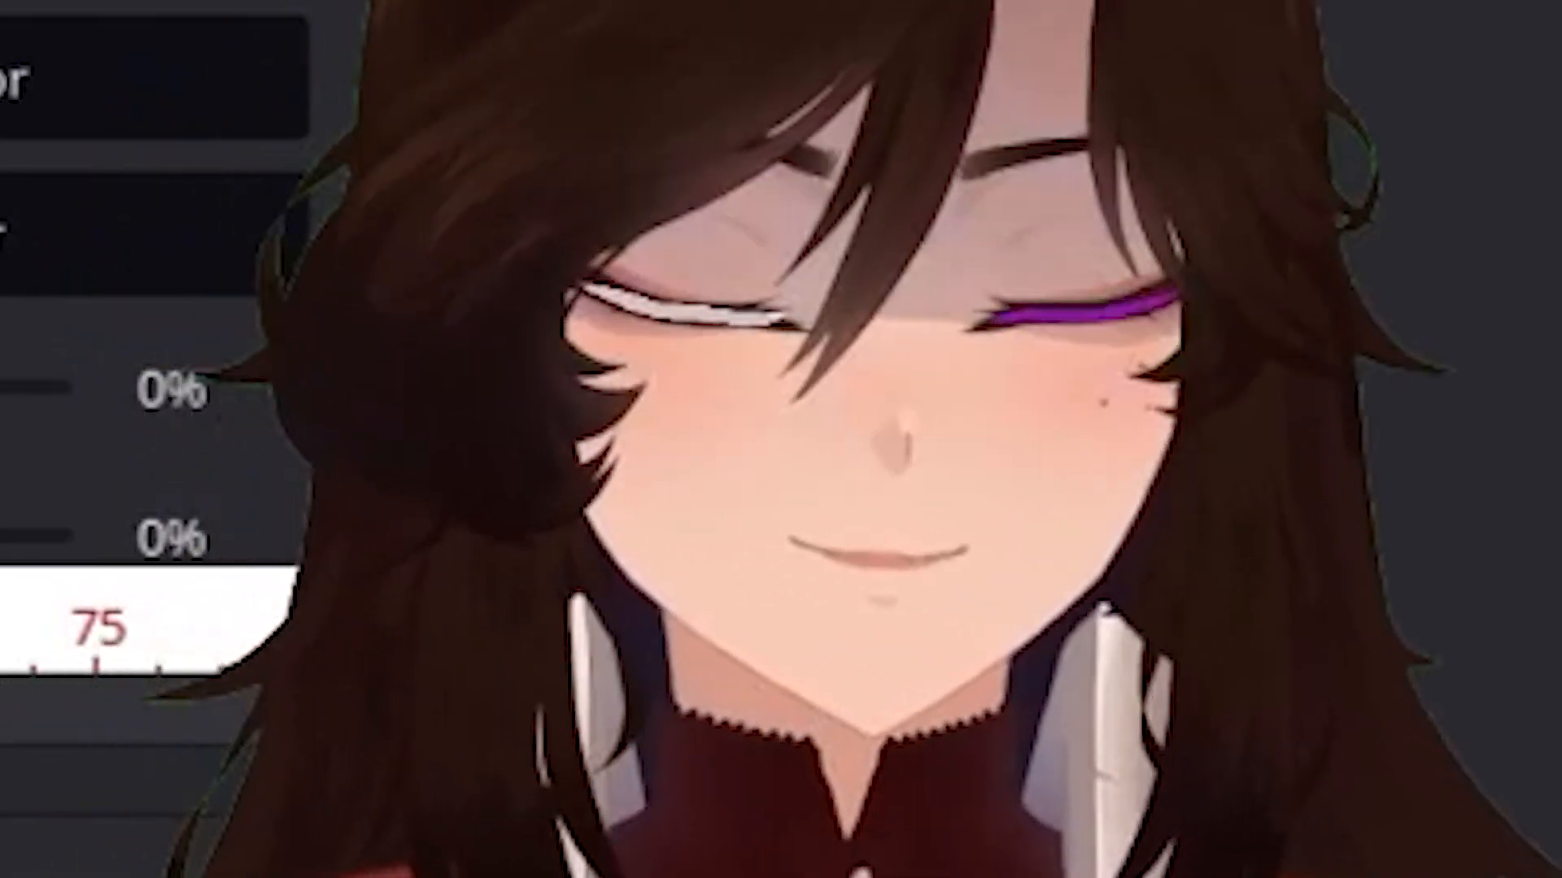
Step: Try rotating the whole simp folder about its origin, and undo the rotation
{"action": "scroll", "coordinate": [527, 432], "scroll_direction": "down", "scroll_amount": 6}
{"action": "scroll", "coordinate": [561, 435], "scroll_direction": "up", "scroll_amount": 3}
{"action": "scroll", "coordinate": [565, 451], "scroll_direction": "down", "scroll_amount": 4}
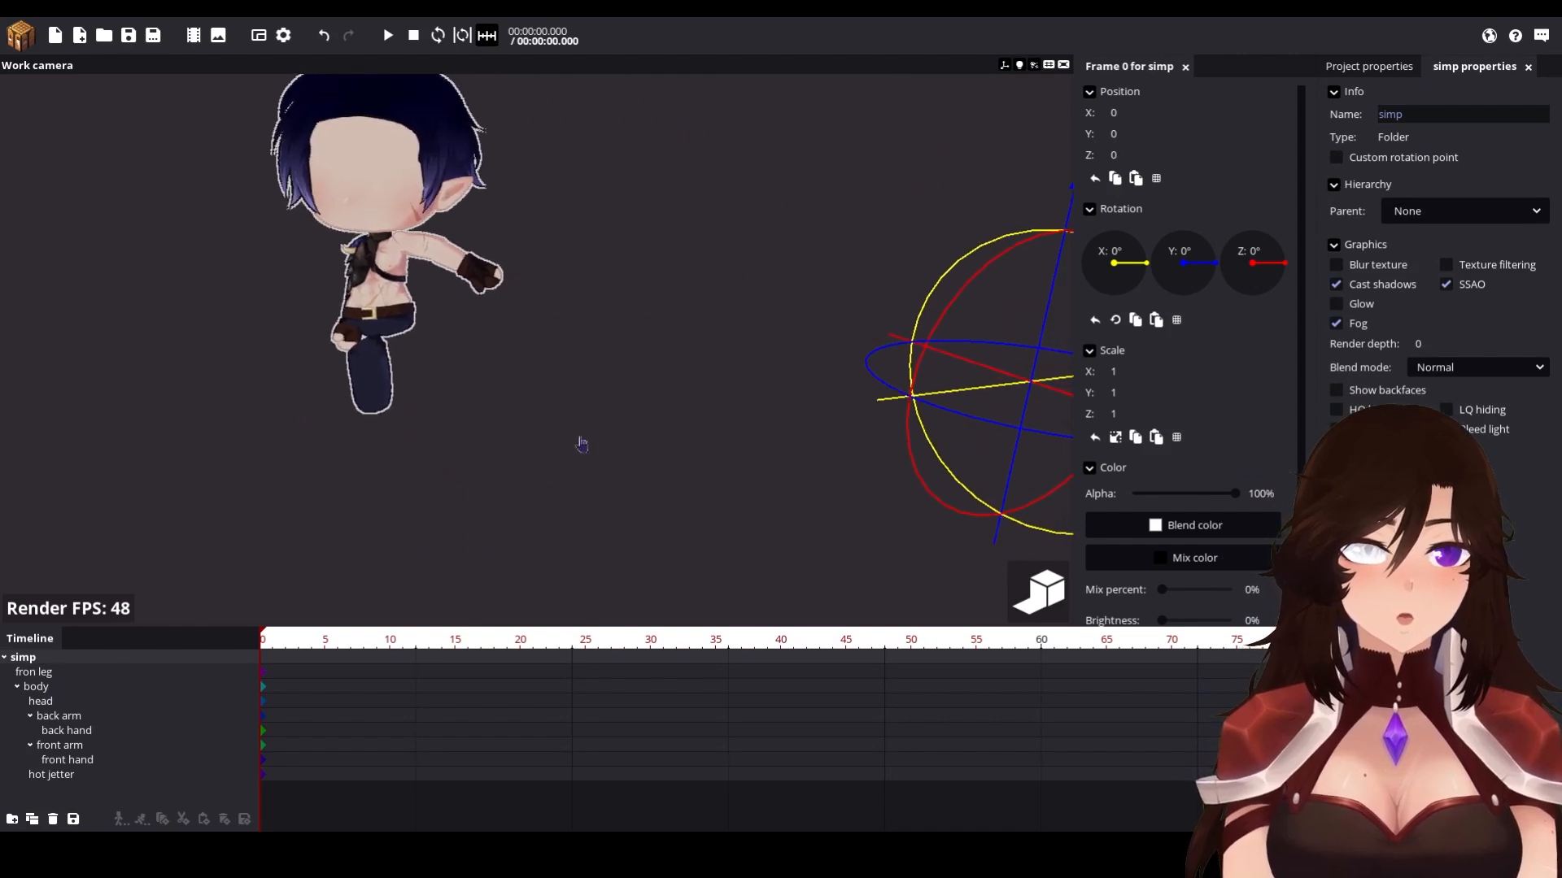
{"action": "left_click", "coordinate": [39, 689]}
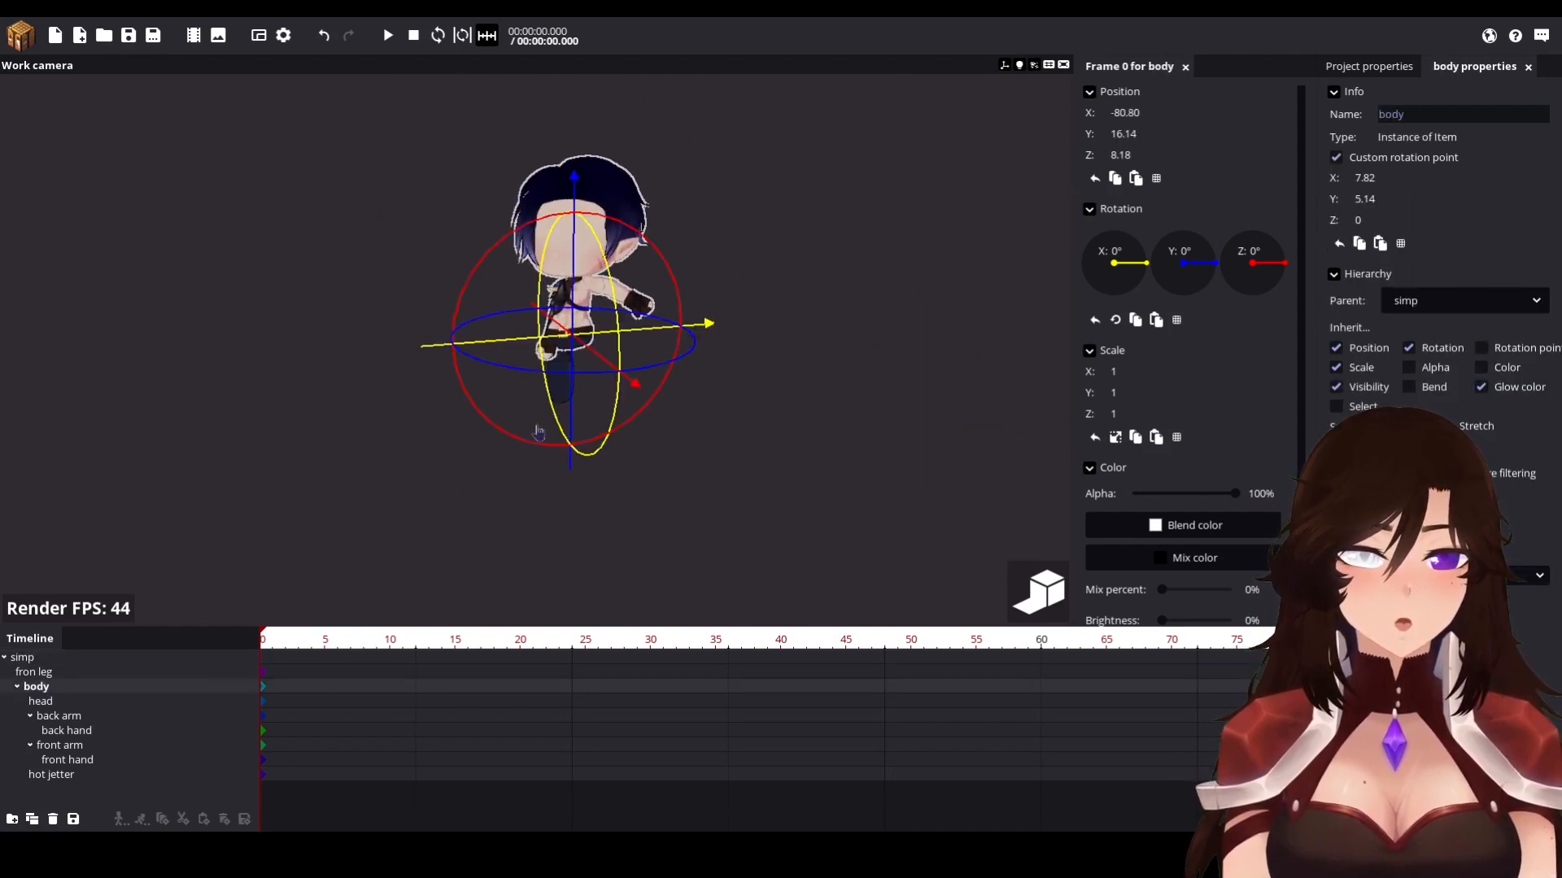
{"action": "left_click", "coordinate": [111, 657]}
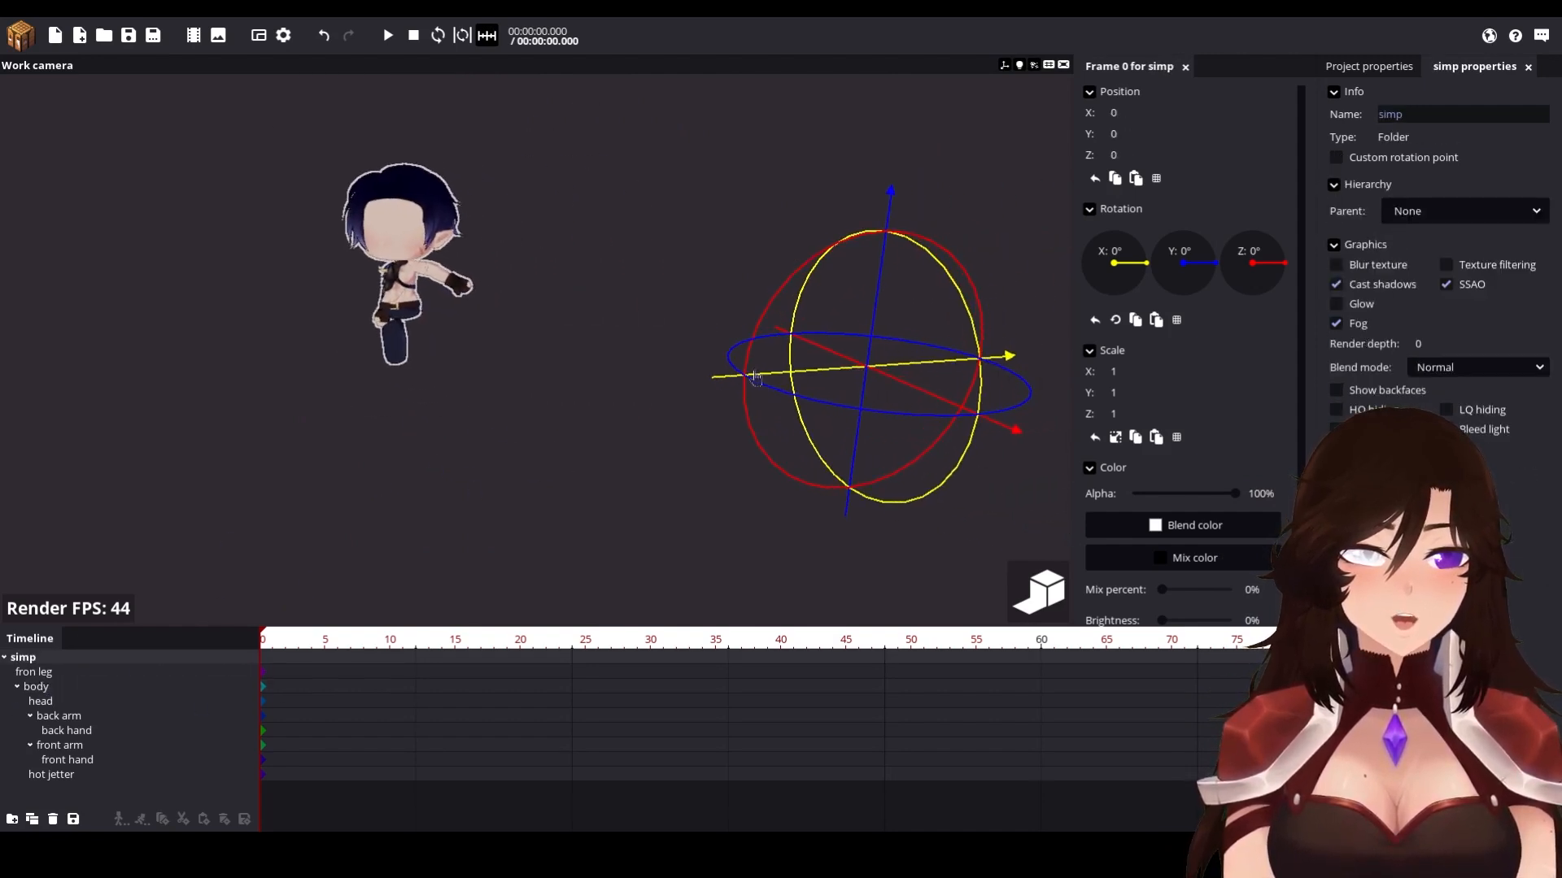
{"action": "left_click_drag", "start_coordinate": [960, 233], "coordinate": [1020, 201]}
{"action": "key", "text": "ctrl+z"}
{"action": "key", "text": "ctrl+z"}
{"action": "key", "text": "ctrl+z"}
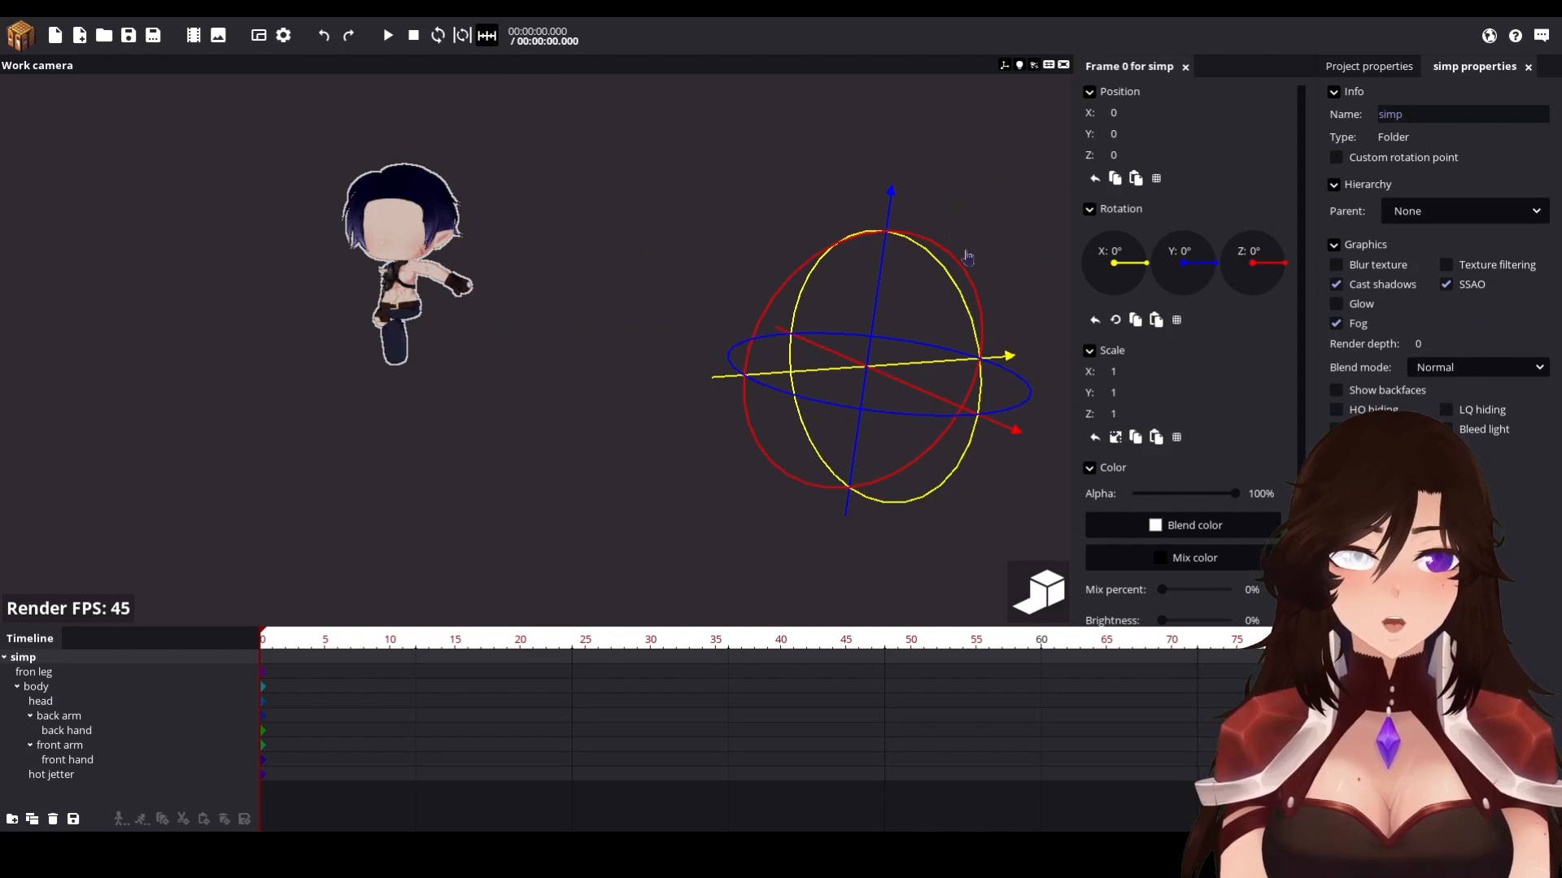
Step: Move the simp folder to about X -60.17 and bring the body onto its pivot at about Y -1.26
{"action": "left_click_drag", "start_coordinate": [933, 371], "coordinate": [606, 371]}
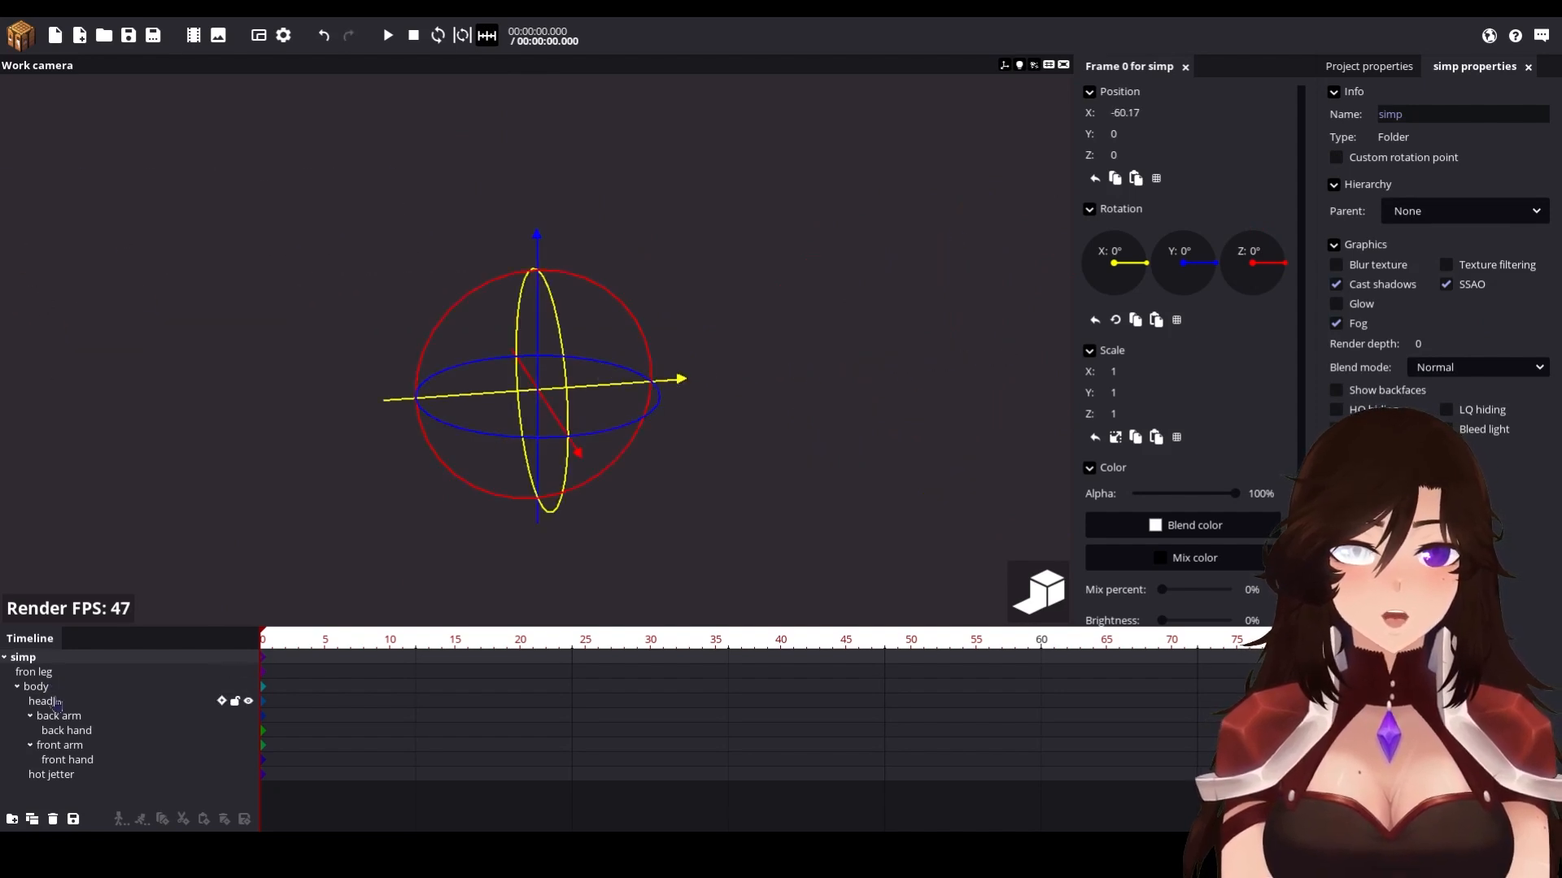
{"action": "mouse_move", "coordinate": [744, 441]}
{"action": "left_mouse_down"}
{"action": "mouse_move", "coordinate": [719, 442]}
{"action": "mouse_move", "coordinate": [737, 452]}
{"action": "mouse_move", "coordinate": [731, 426]}
{"action": "left_mouse_up"}
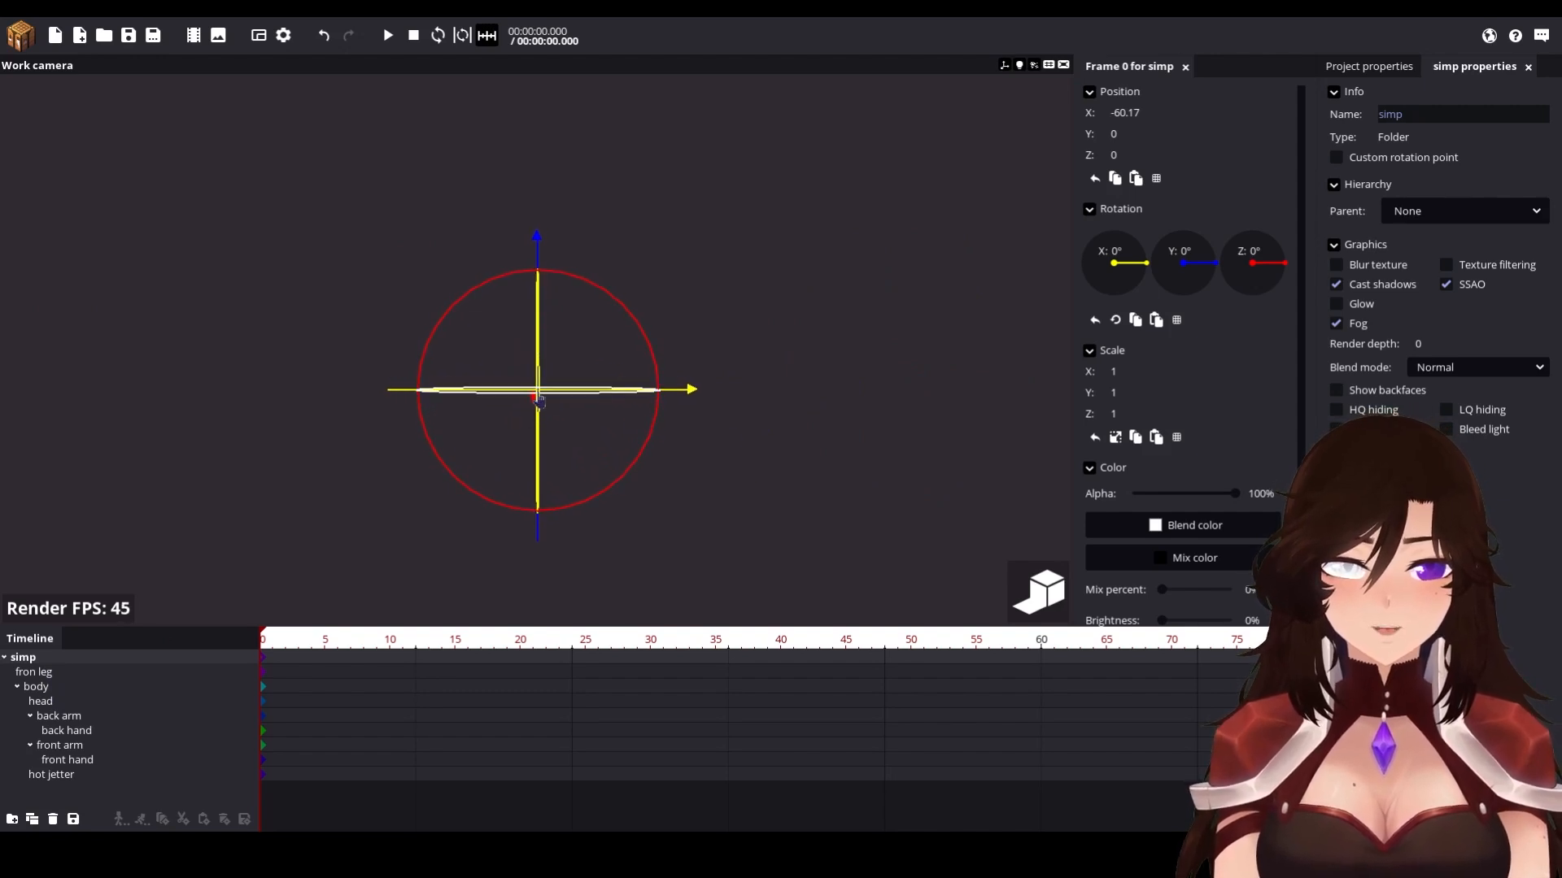
{"action": "left_click", "coordinate": [53, 689]}
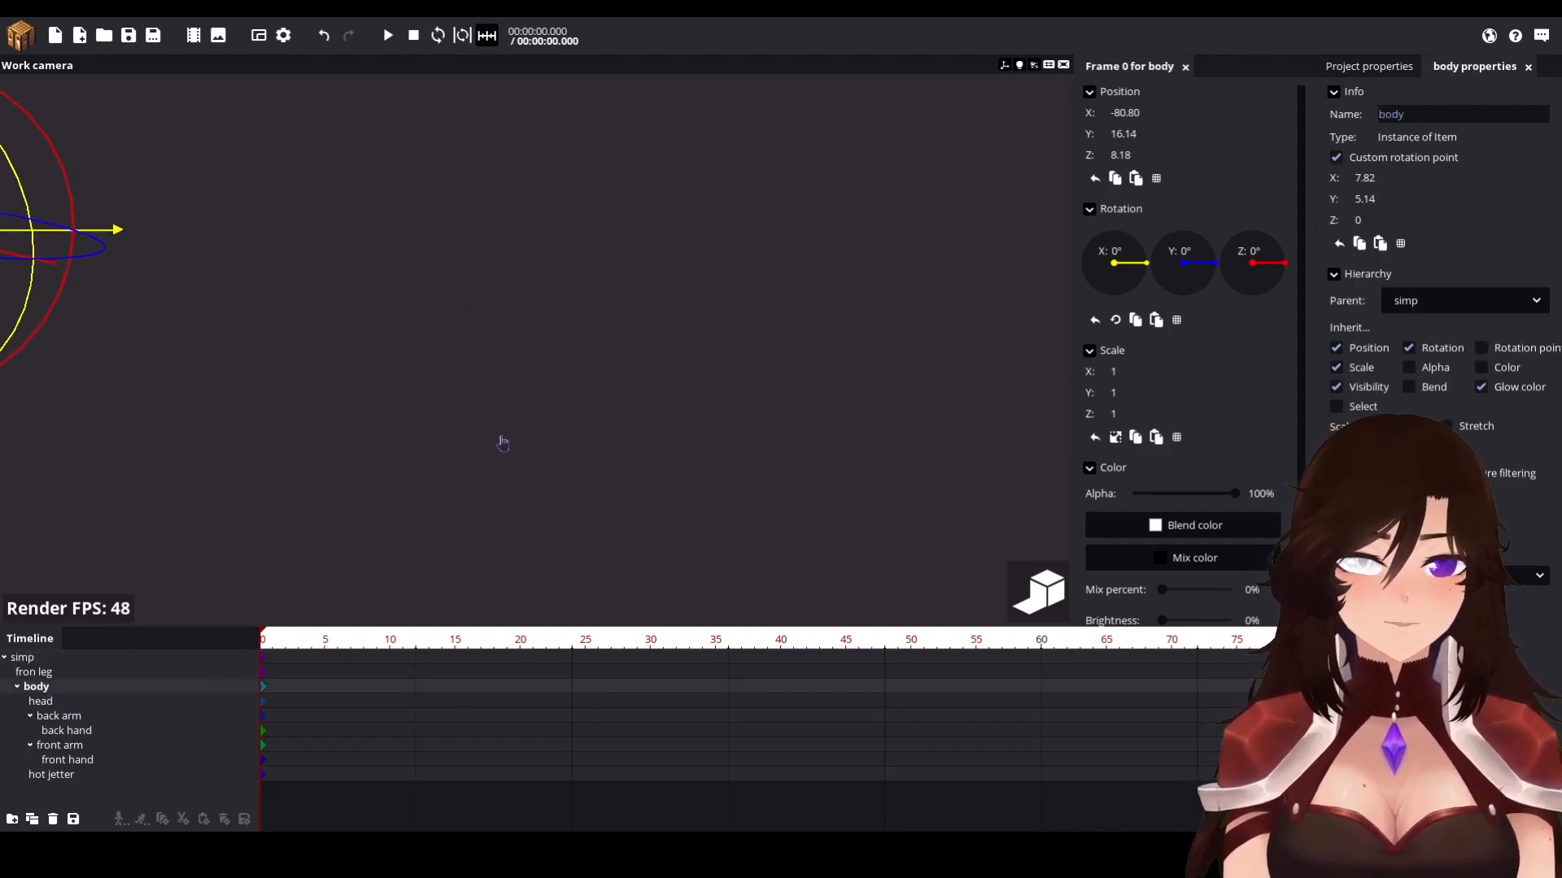
{"action": "left_click_drag", "start_coordinate": [492, 361], "coordinate": [488, 332]}
{"action": "left_click_drag", "start_coordinate": [113, 271], "coordinate": [769, 265]}
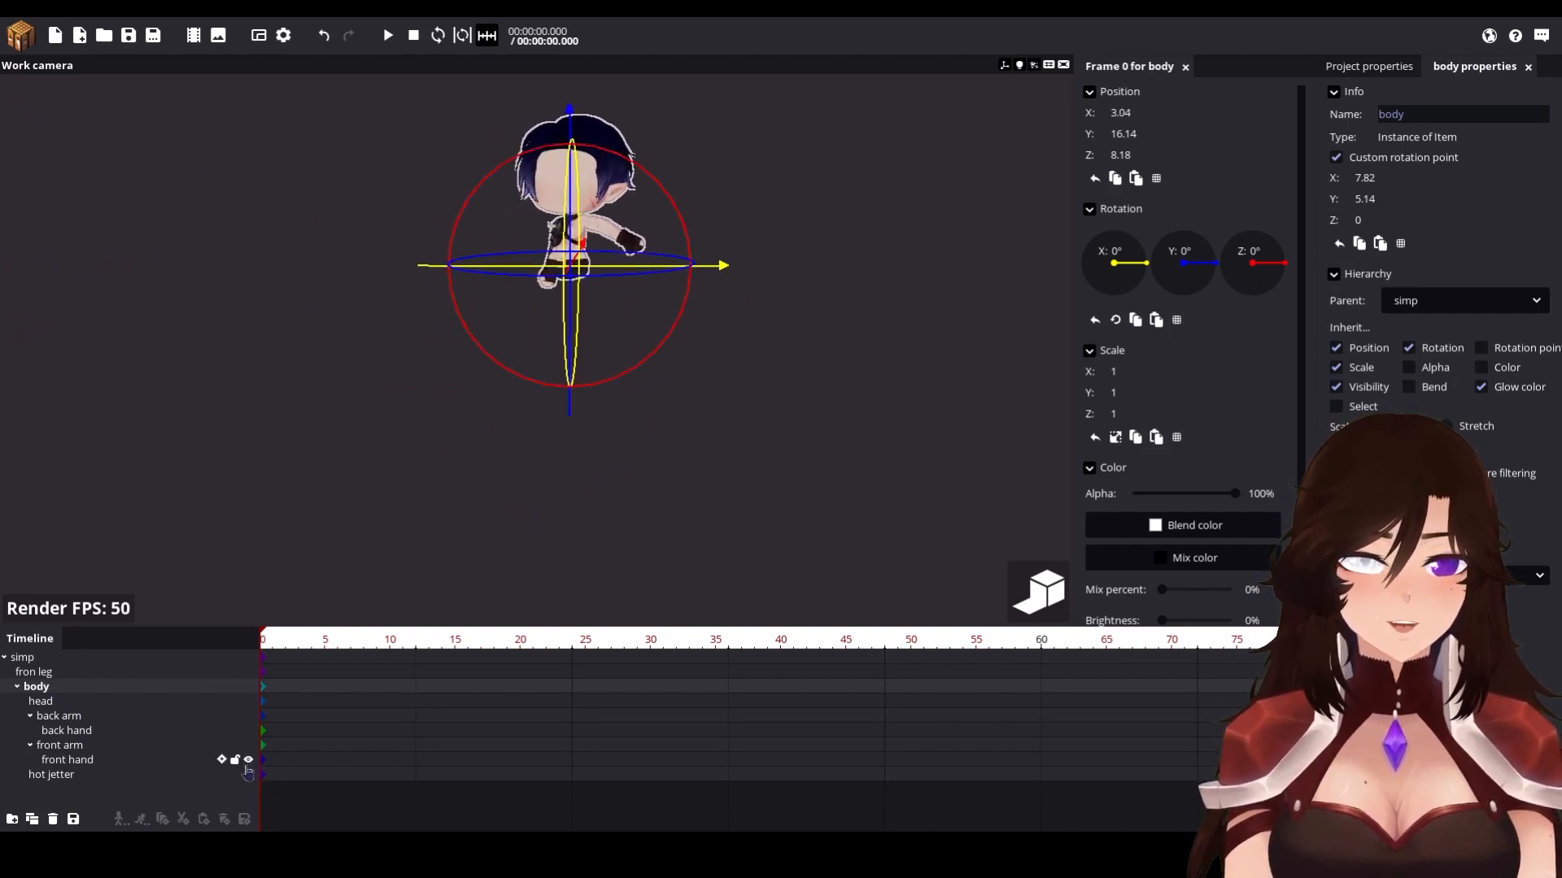
{"action": "left_click", "coordinate": [68, 664]}
{"action": "left_click", "coordinate": [42, 688]}
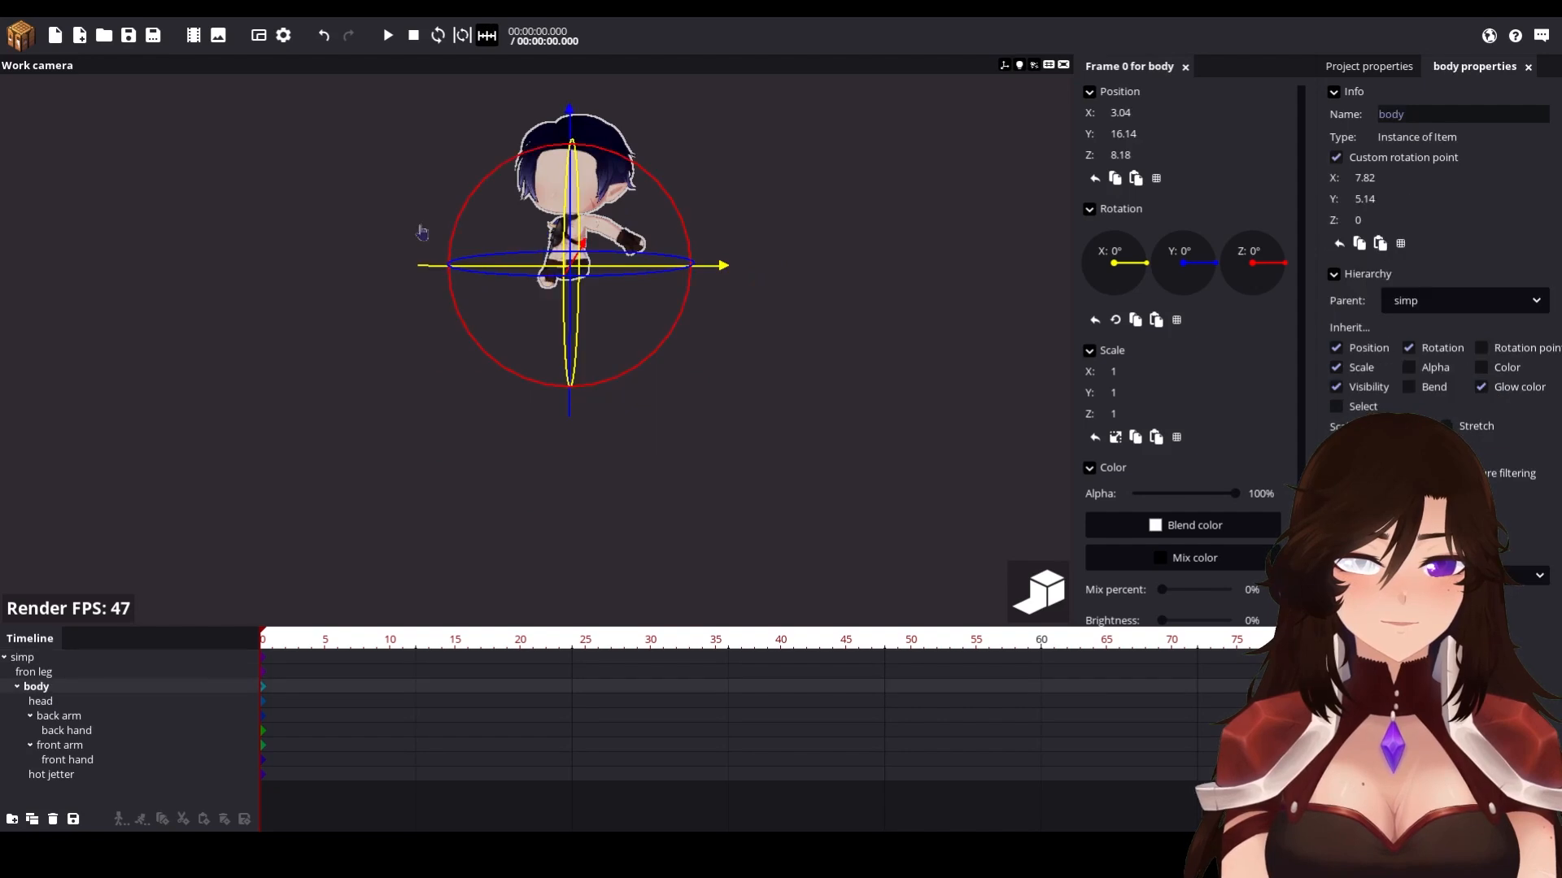
{"action": "left_click_drag", "start_coordinate": [574, 130], "coordinate": [582, 265]}
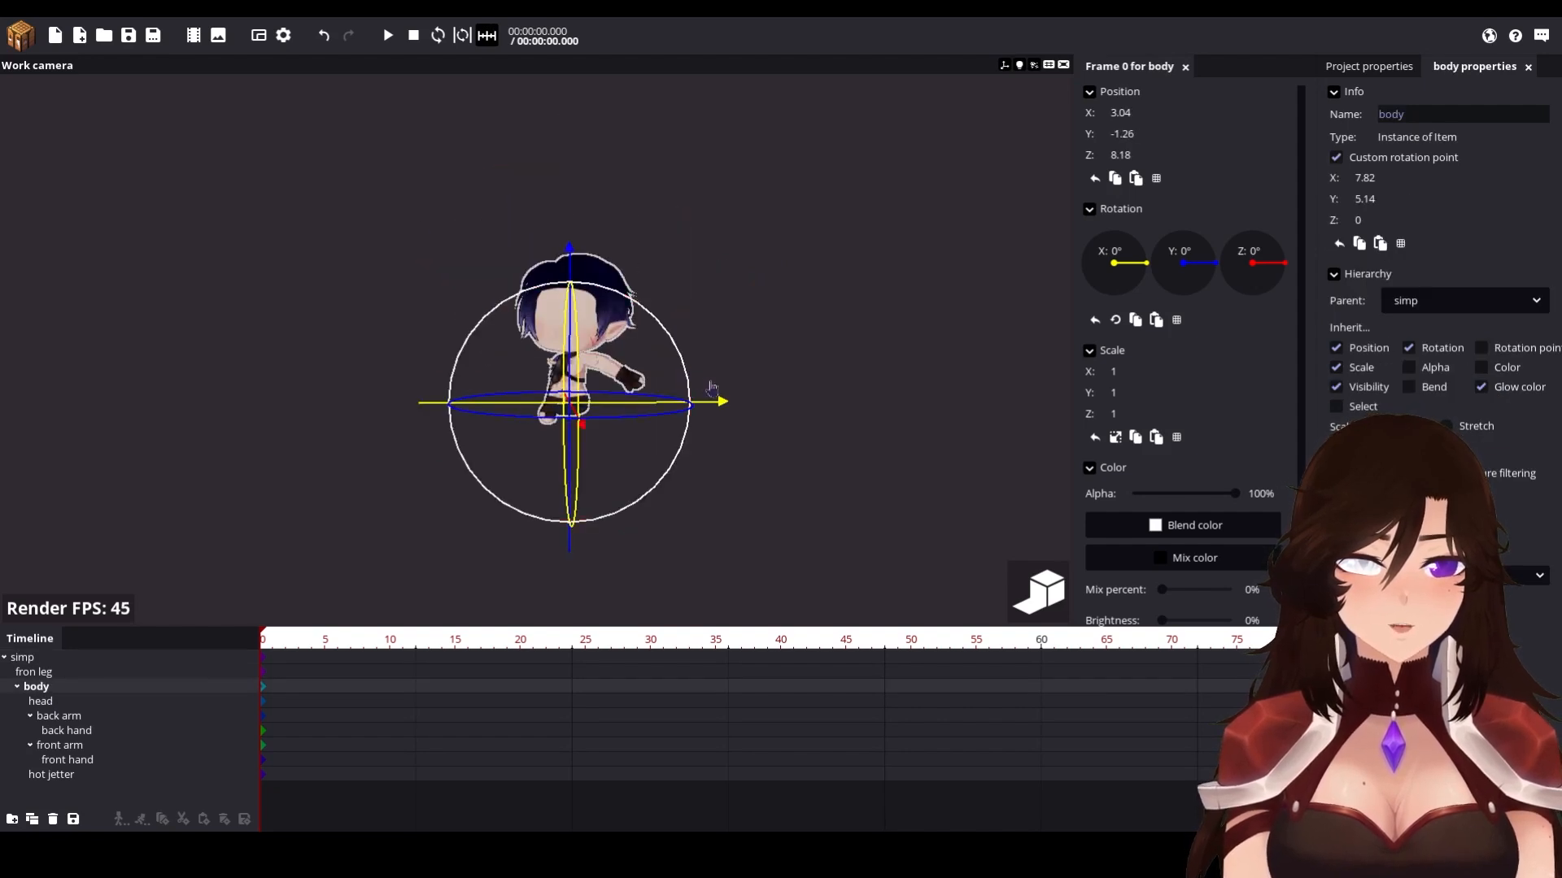
{"action": "left_click_drag", "start_coordinate": [720, 402], "coordinate": [672, 404]}
Step: Test-rotate the simp folder, undoing each rotation, and shift the body slightly along X to centre it on the folder's pivot
{"action": "left_click", "coordinate": [30, 661]}
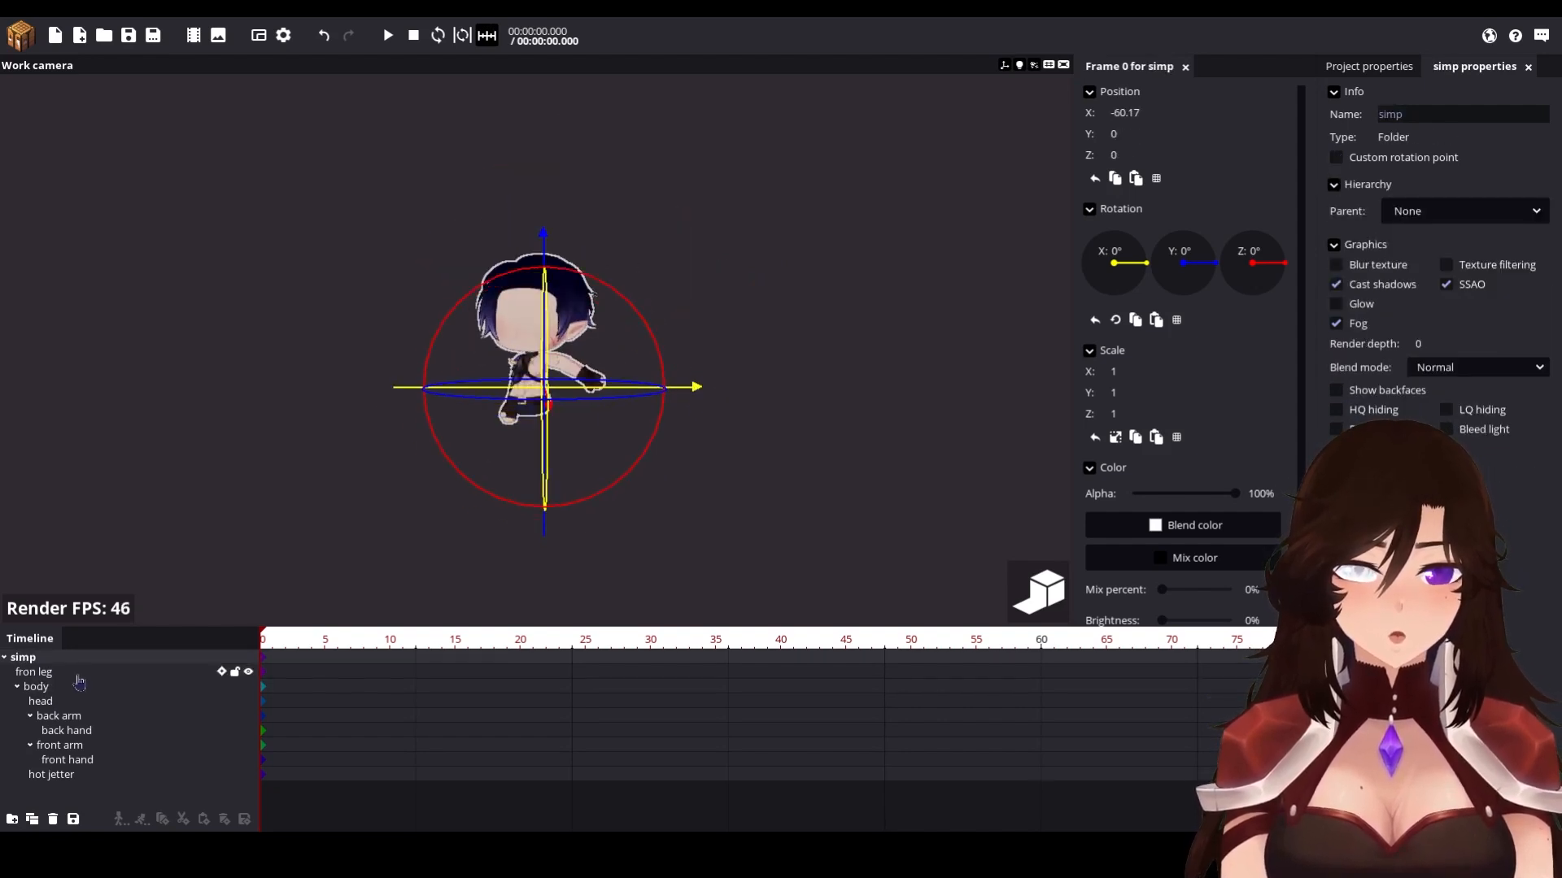
{"action": "left_click_drag", "start_coordinate": [488, 495], "coordinate": [180, 342]}
{"action": "key", "text": "ctrl+z"}
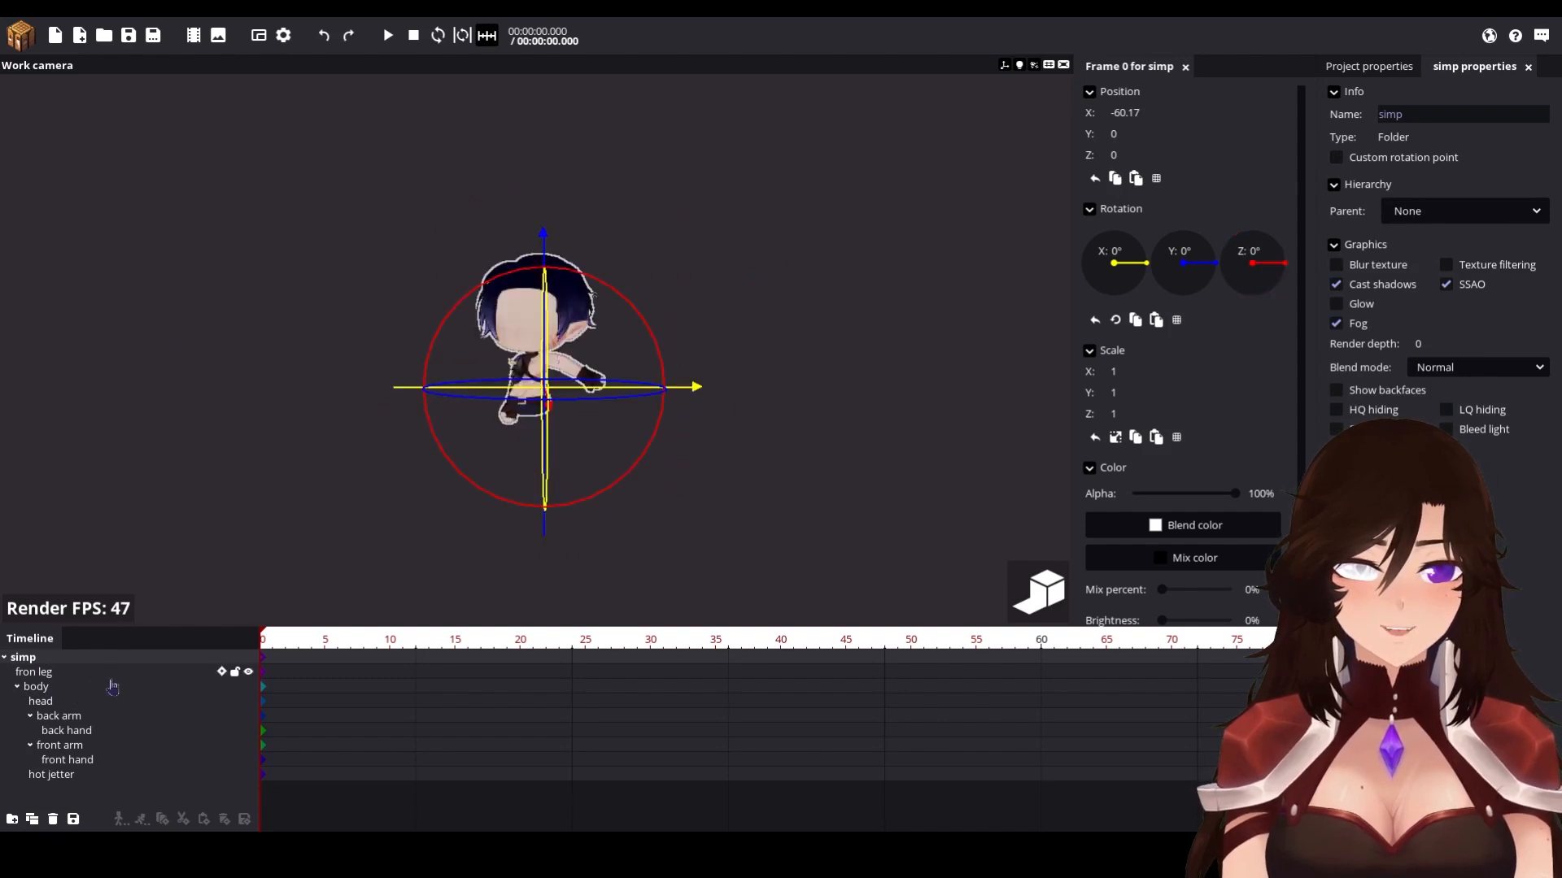
{"action": "left_click", "coordinate": [41, 687]}
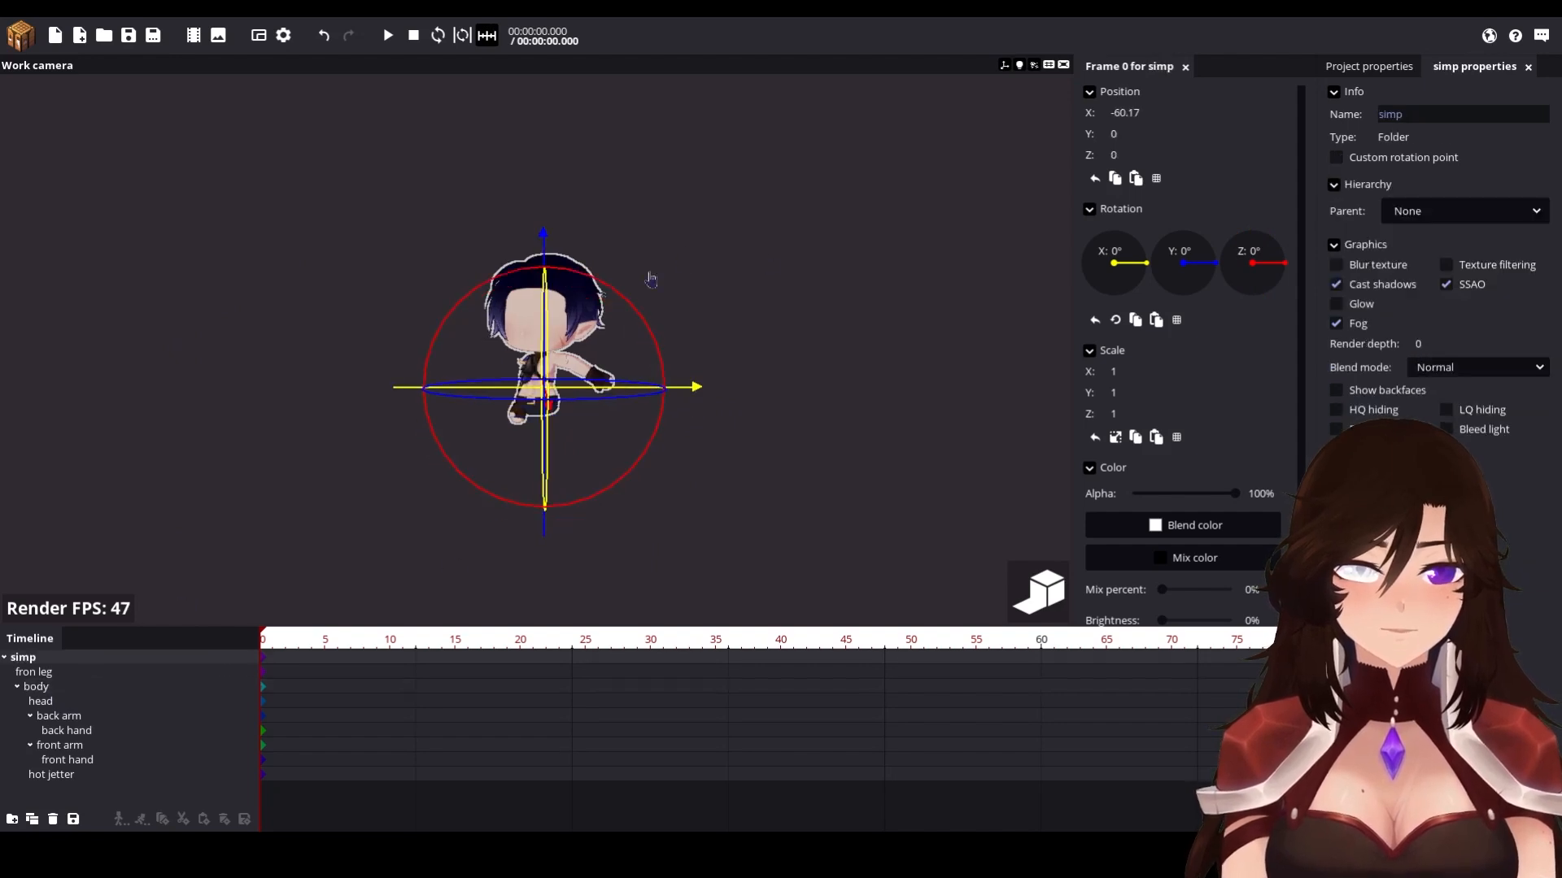
{"action": "left_click_drag", "start_coordinate": [632, 316], "coordinate": [691, 366]}
{"action": "key", "text": "ctrl+z"}
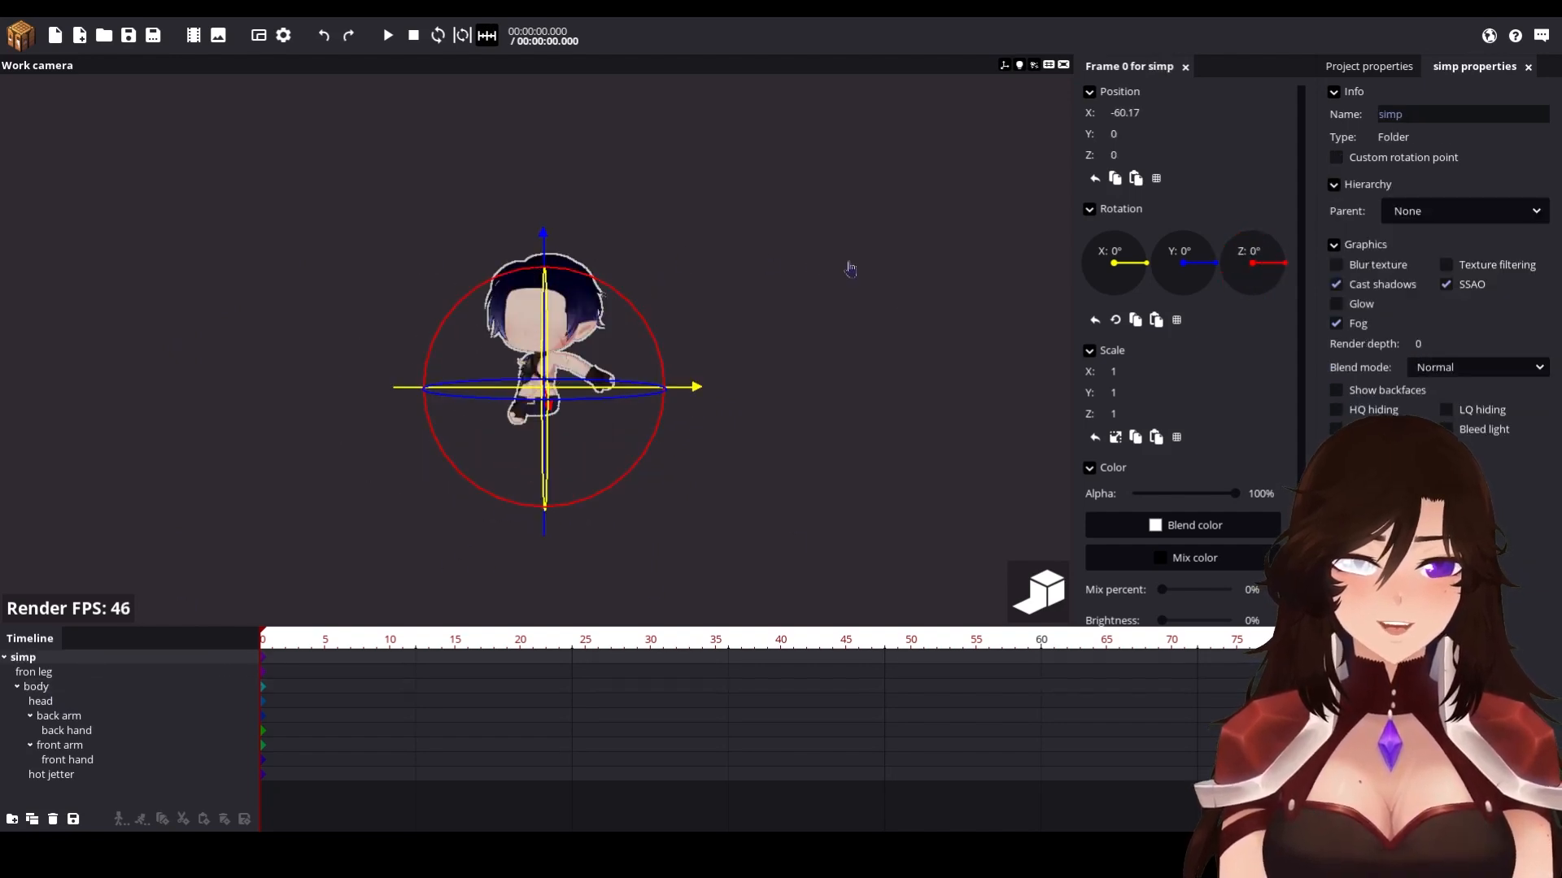
Step: Move the detached fron leg along X towards the character, to about X -20.41
{"action": "right_click_drag", "start_coordinate": [847, 266], "coordinate": [847, 267]}
{"action": "scroll", "coordinate": [847, 266], "scroll_direction": "down", "scroll_amount": 1}
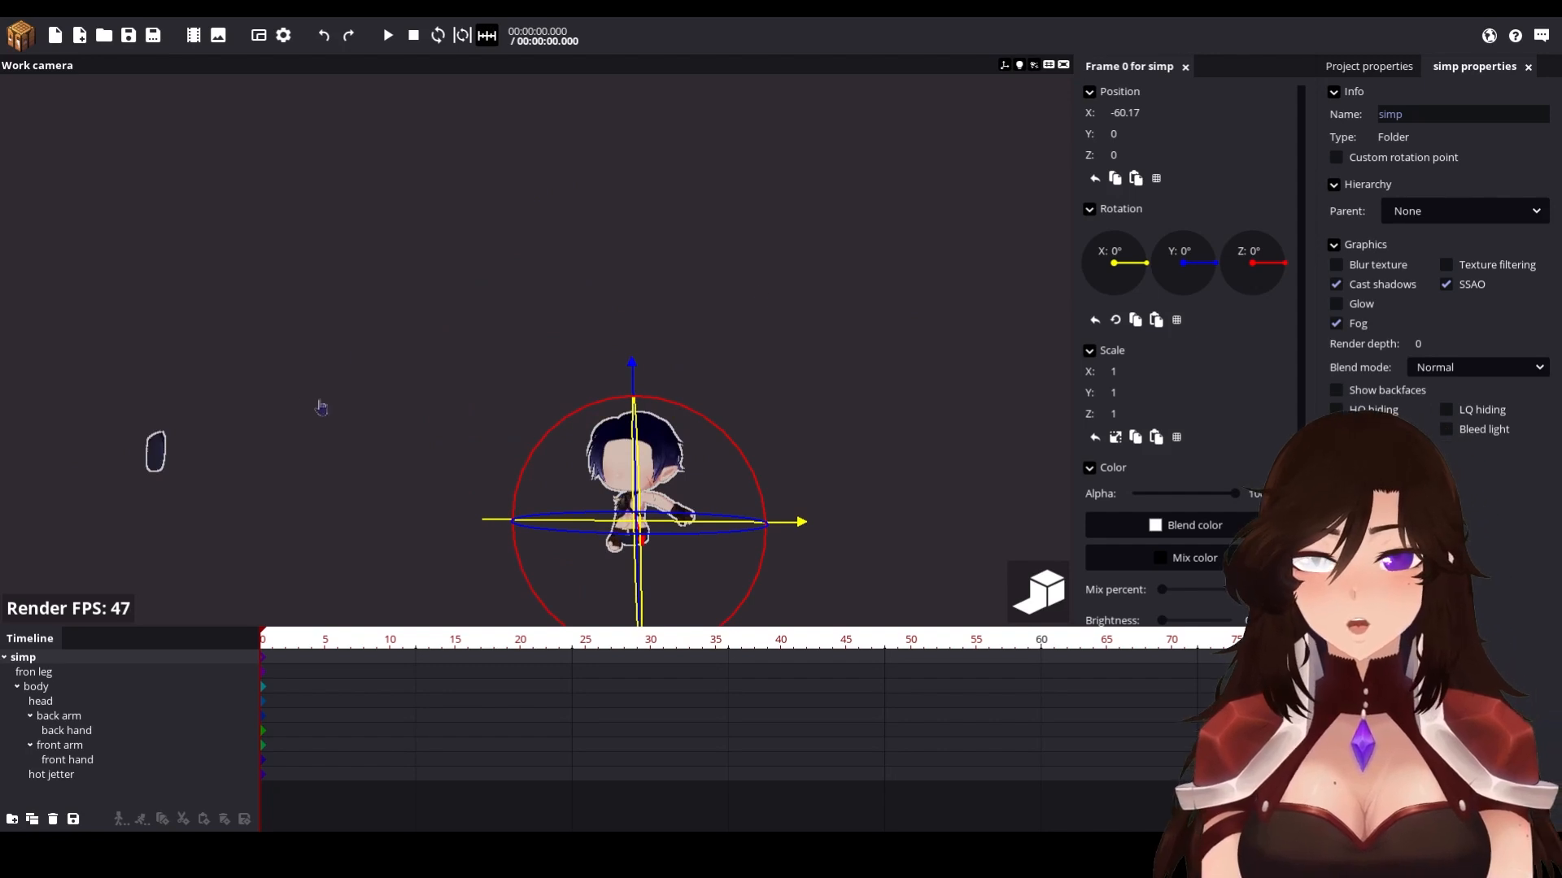
{"action": "left_click", "coordinate": [265, 425]}
{"action": "right_click_drag", "start_coordinate": [264, 425], "coordinate": [238, 440]}
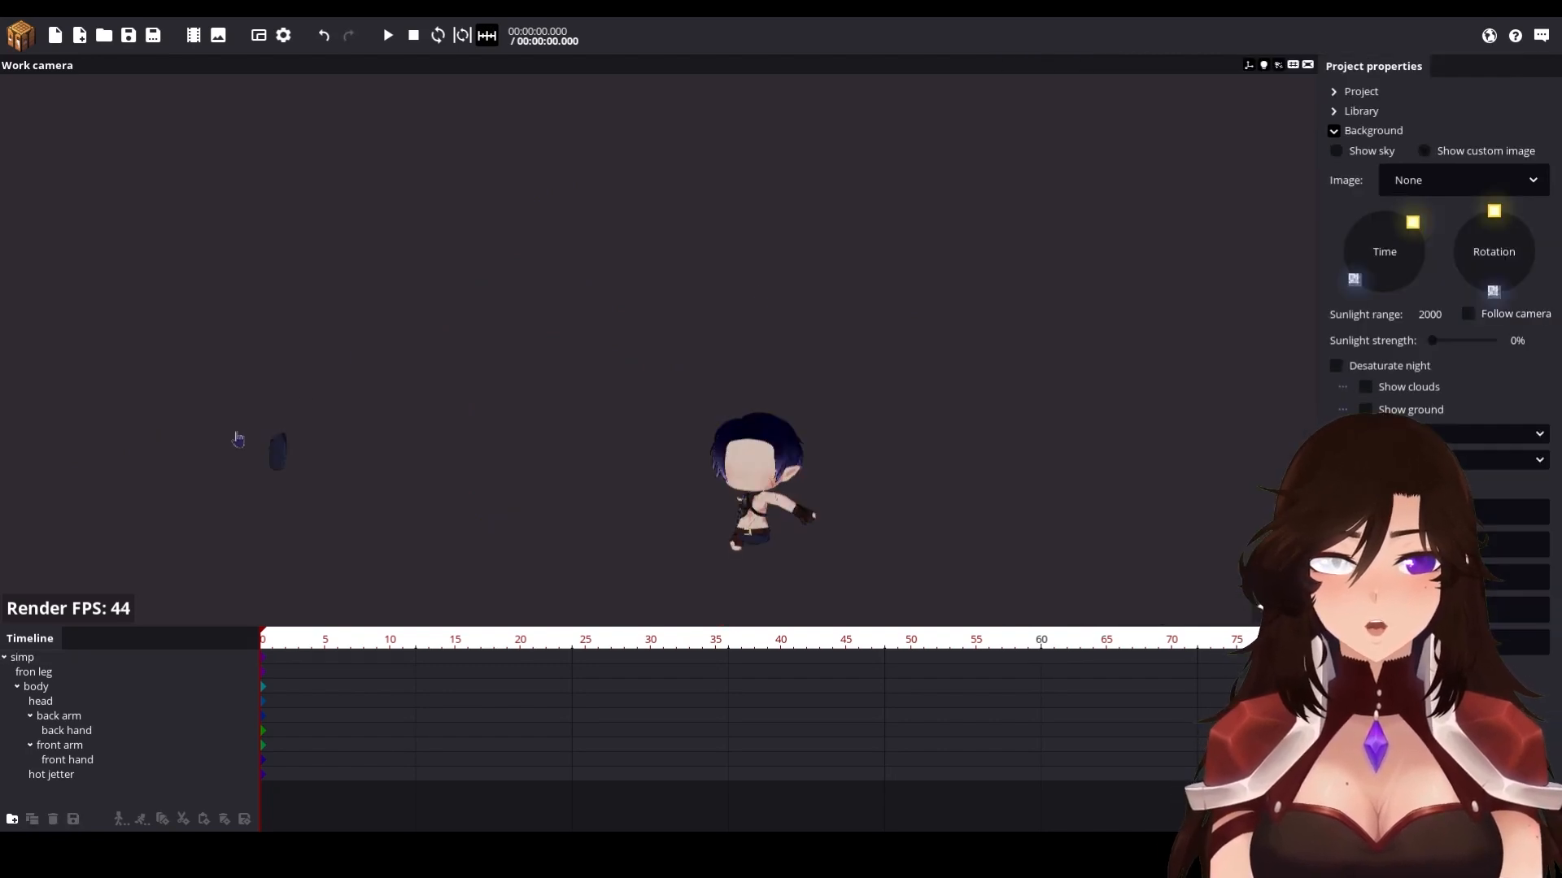
{"action": "left_click", "coordinate": [278, 461]}
{"action": "left_click", "coordinate": [157, 453]}
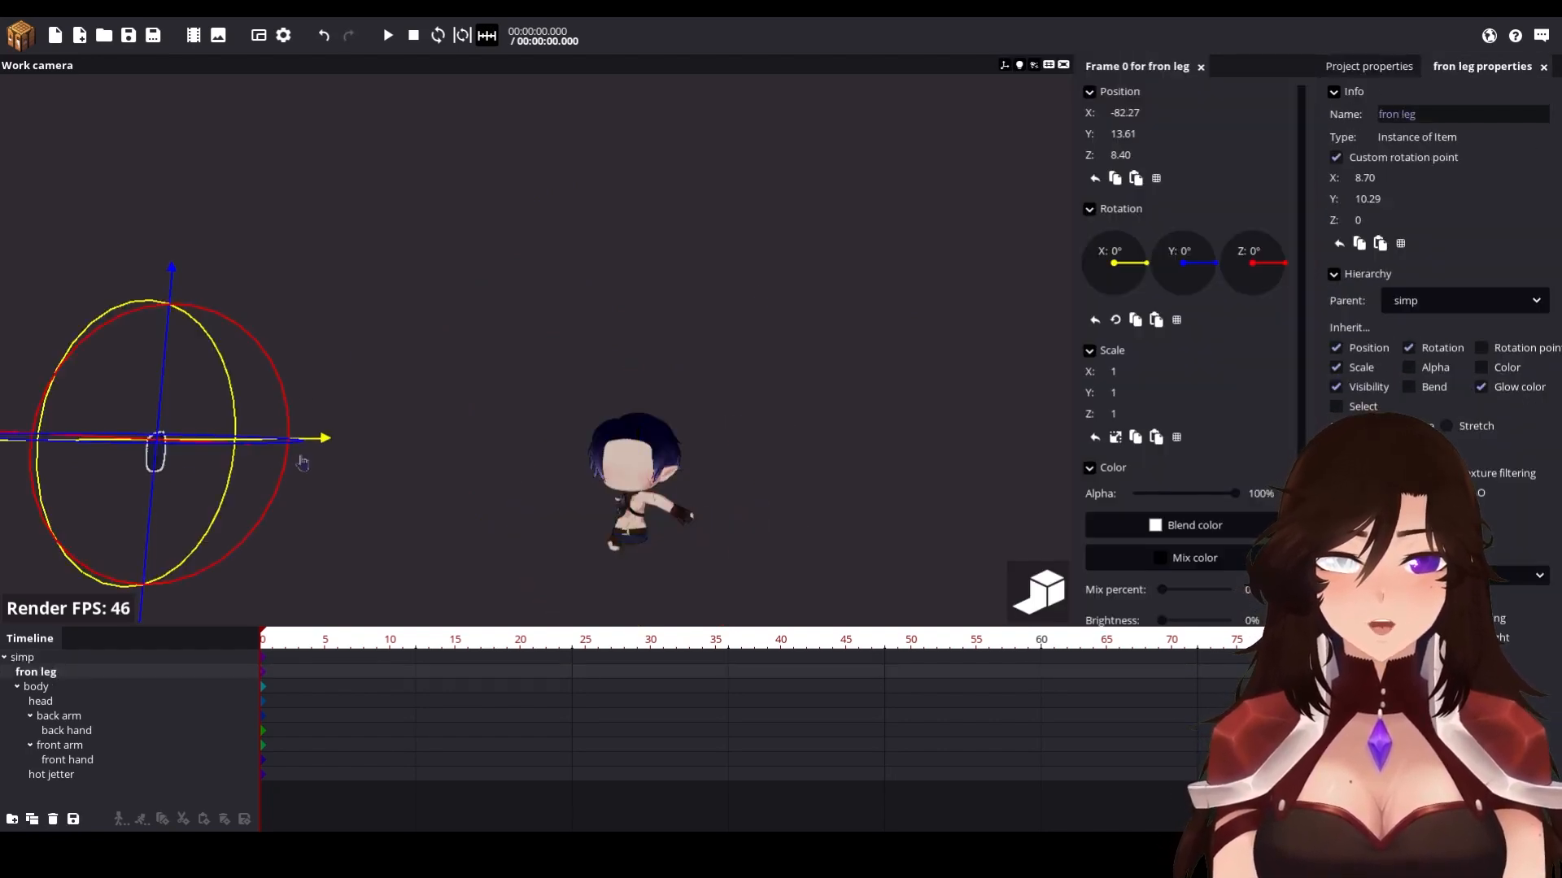
{"action": "left_click_drag", "start_coordinate": [326, 445], "coordinate": [340, 445]}
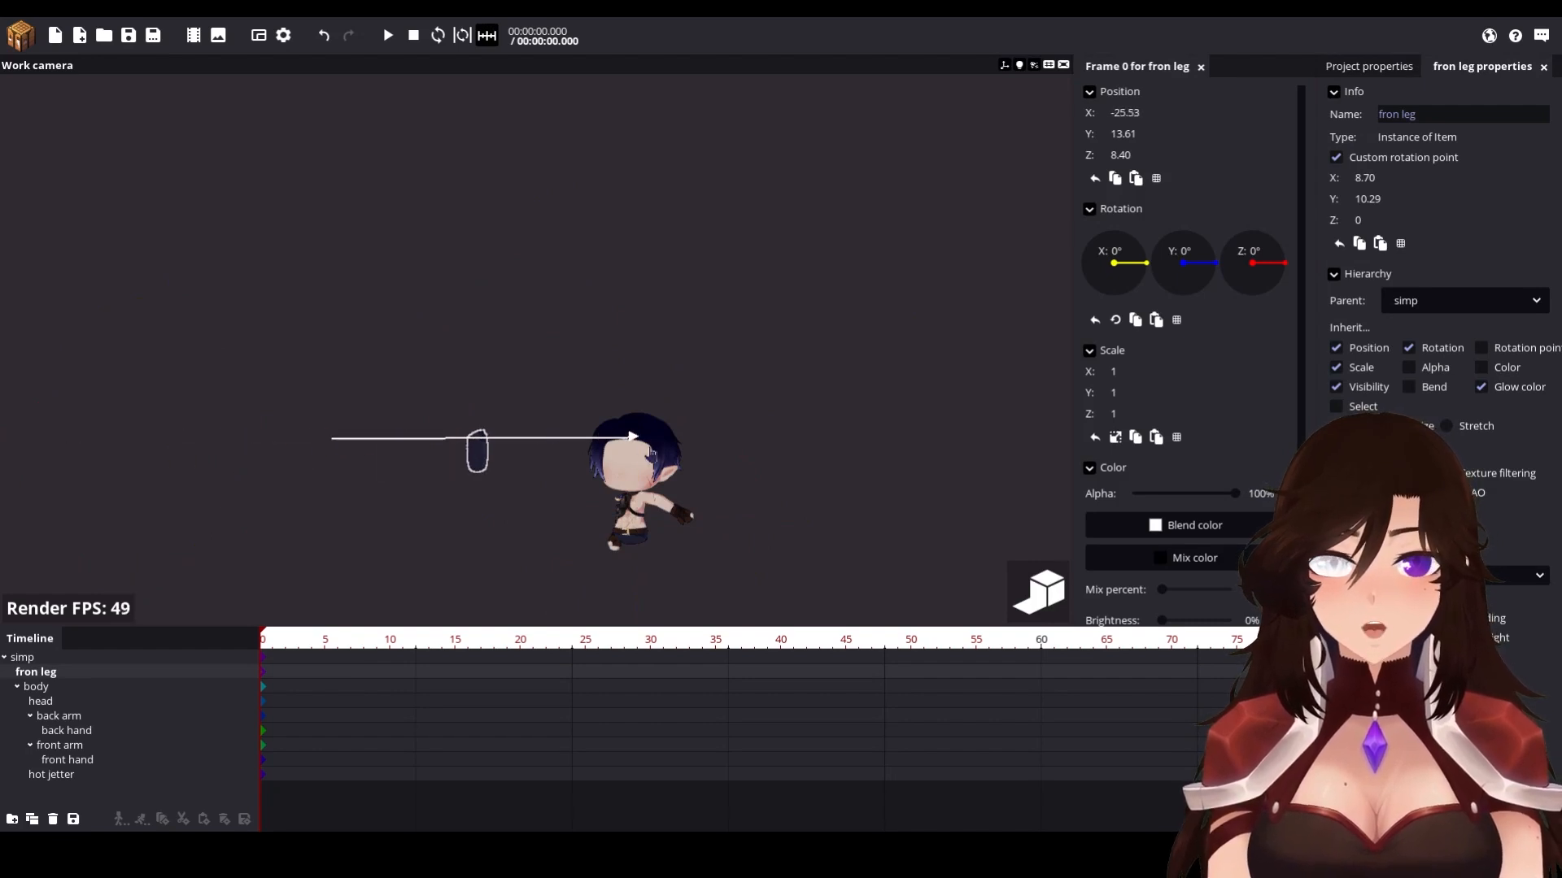
{"action": "left_click_drag", "start_coordinate": [674, 446], "coordinate": [678, 449]}
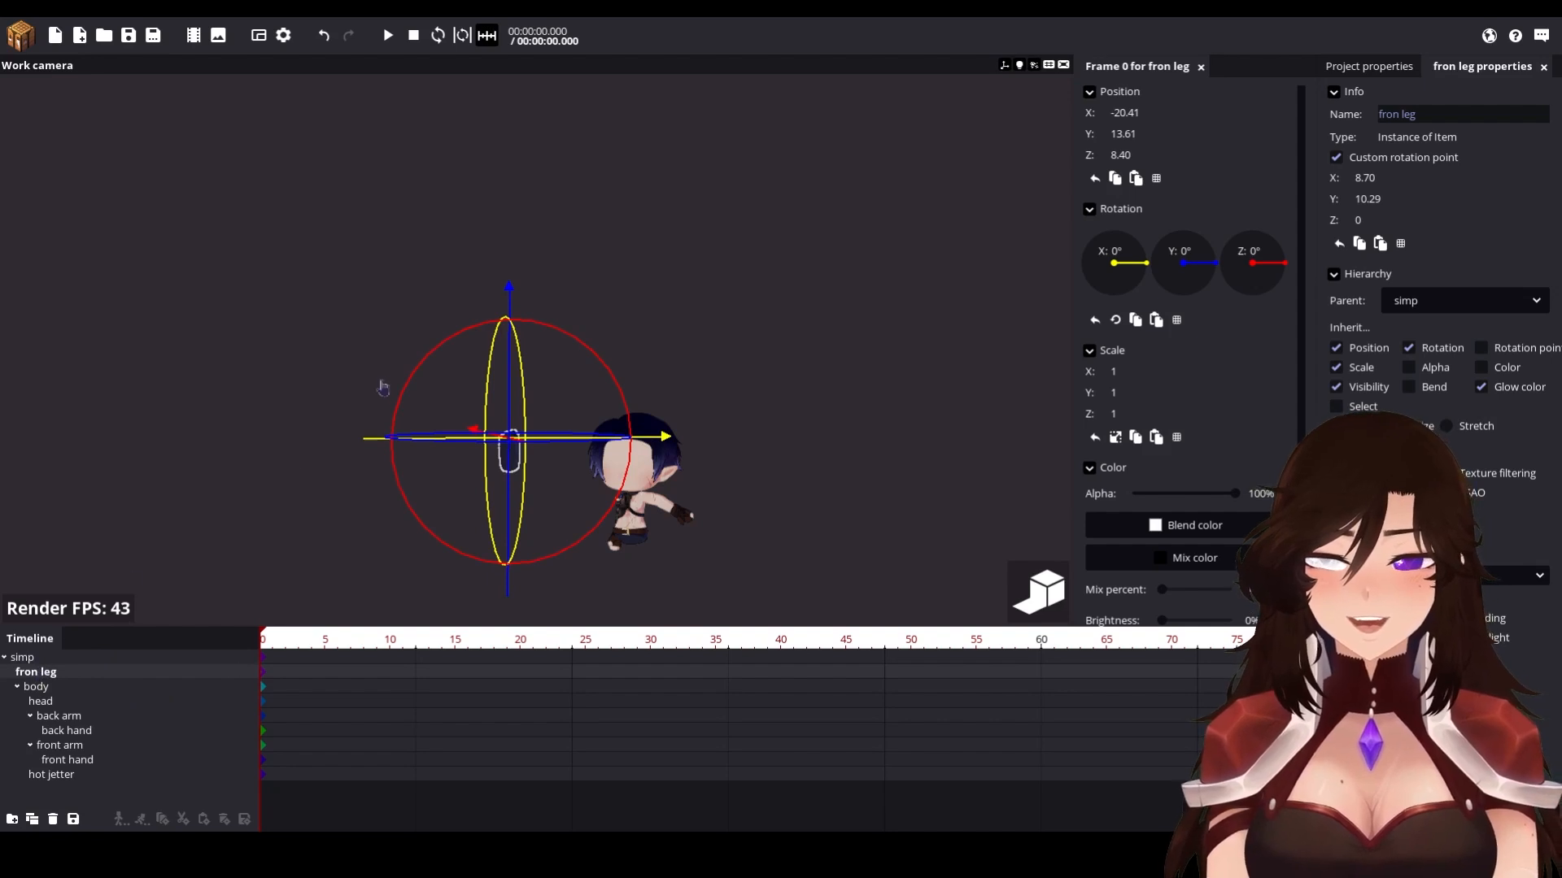
Step: Fit the fron leg beneath the belt at about X 0.31, Y -2.00, Z 8.21, and duplicate it
{"action": "right_click_drag", "start_coordinate": [376, 392], "coordinate": [416, 393]}
{"action": "scroll", "coordinate": [488, 374], "scroll_direction": "up", "scroll_amount": 1}
{"action": "right_click_drag", "start_coordinate": [540, 356], "coordinate": [539, 334]}
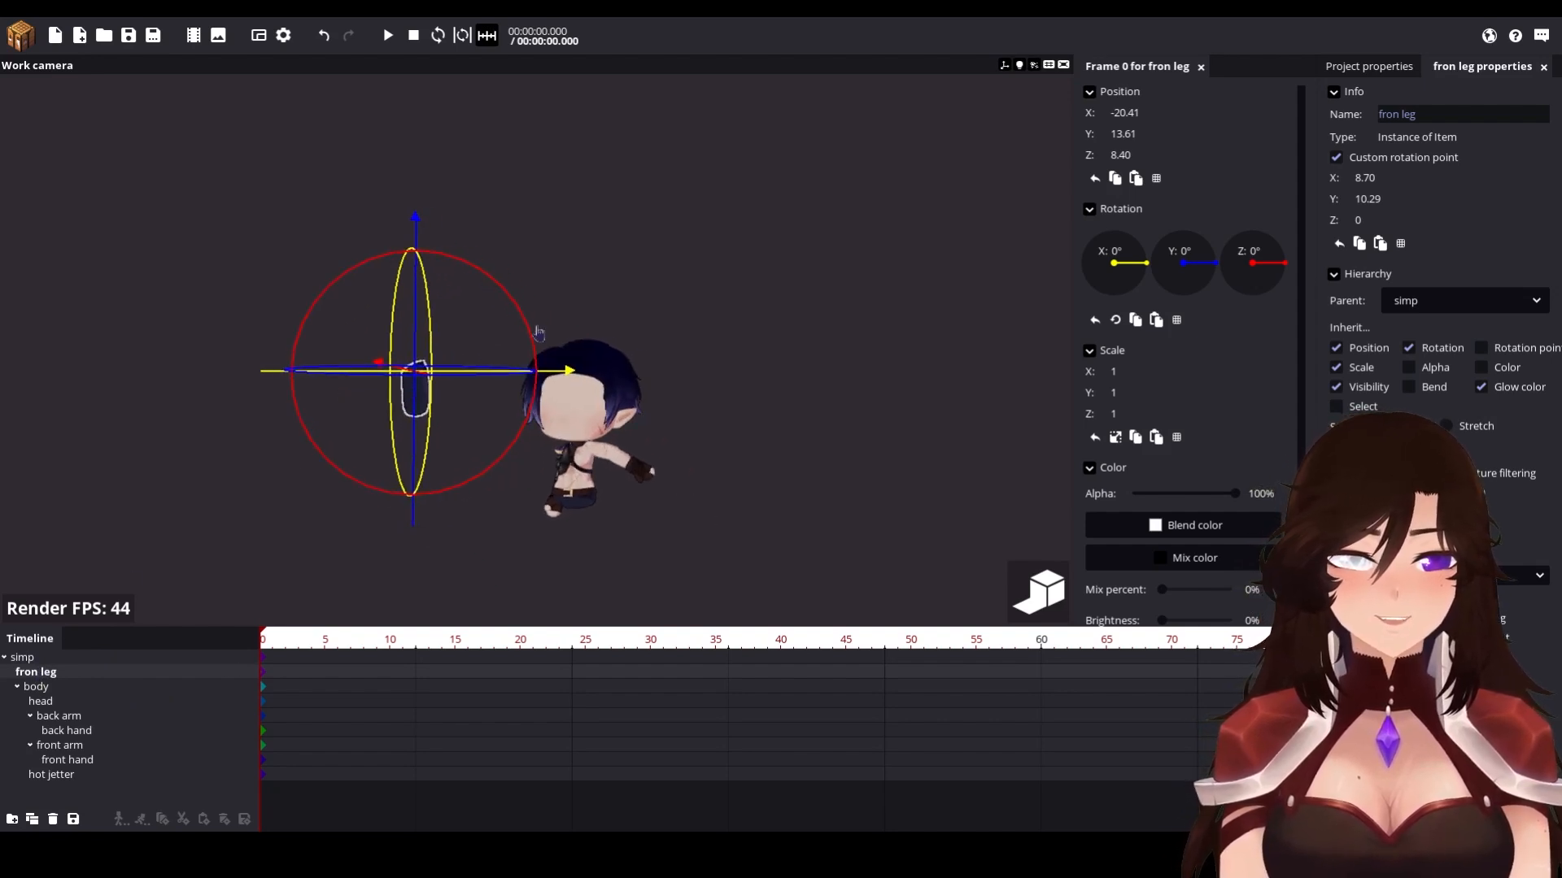
{"action": "scroll", "coordinate": [533, 331], "scroll_direction": "up", "scroll_amount": 1}
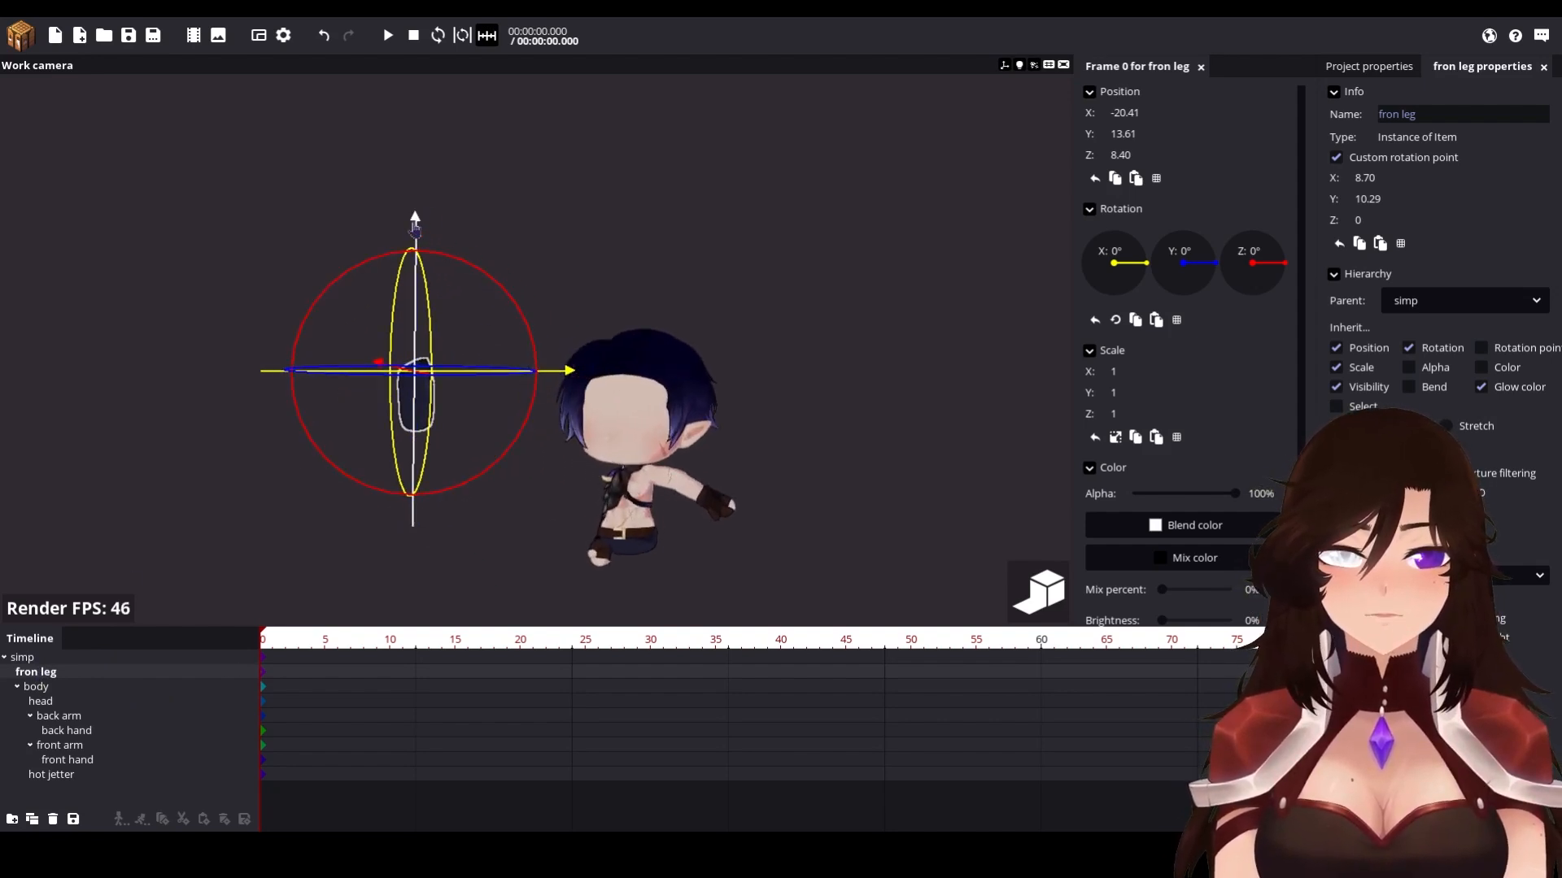
{"action": "left_click_drag", "start_coordinate": [415, 227], "coordinate": [521, 355]}
{"action": "right_click_drag", "start_coordinate": [521, 356], "coordinate": [560, 398]}
{"action": "left_click_drag", "start_coordinate": [573, 516], "coordinate": [772, 550]}
{"action": "right_click_drag", "start_coordinate": [779, 542], "coordinate": [793, 535]}
{"action": "key", "text": "w"}
{"action": "left_click_drag", "start_coordinate": [523, 300], "coordinate": [517, 300]}
{"action": "right_click_drag", "start_coordinate": [586, 296], "coordinate": [579, 291]}
{"action": "left_click_drag", "start_coordinate": [577, 289], "coordinate": [693, 282]}
{"action": "left_click_drag", "start_coordinate": [562, 160], "coordinate": [573, 260]}
{"action": "left_click_drag", "start_coordinate": [693, 386], "coordinate": [715, 383]}
{"action": "key", "text": "w"}
{"action": "right_click_drag", "start_coordinate": [472, 476], "coordinate": [458, 498]}
{"action": "key", "text": "s"}
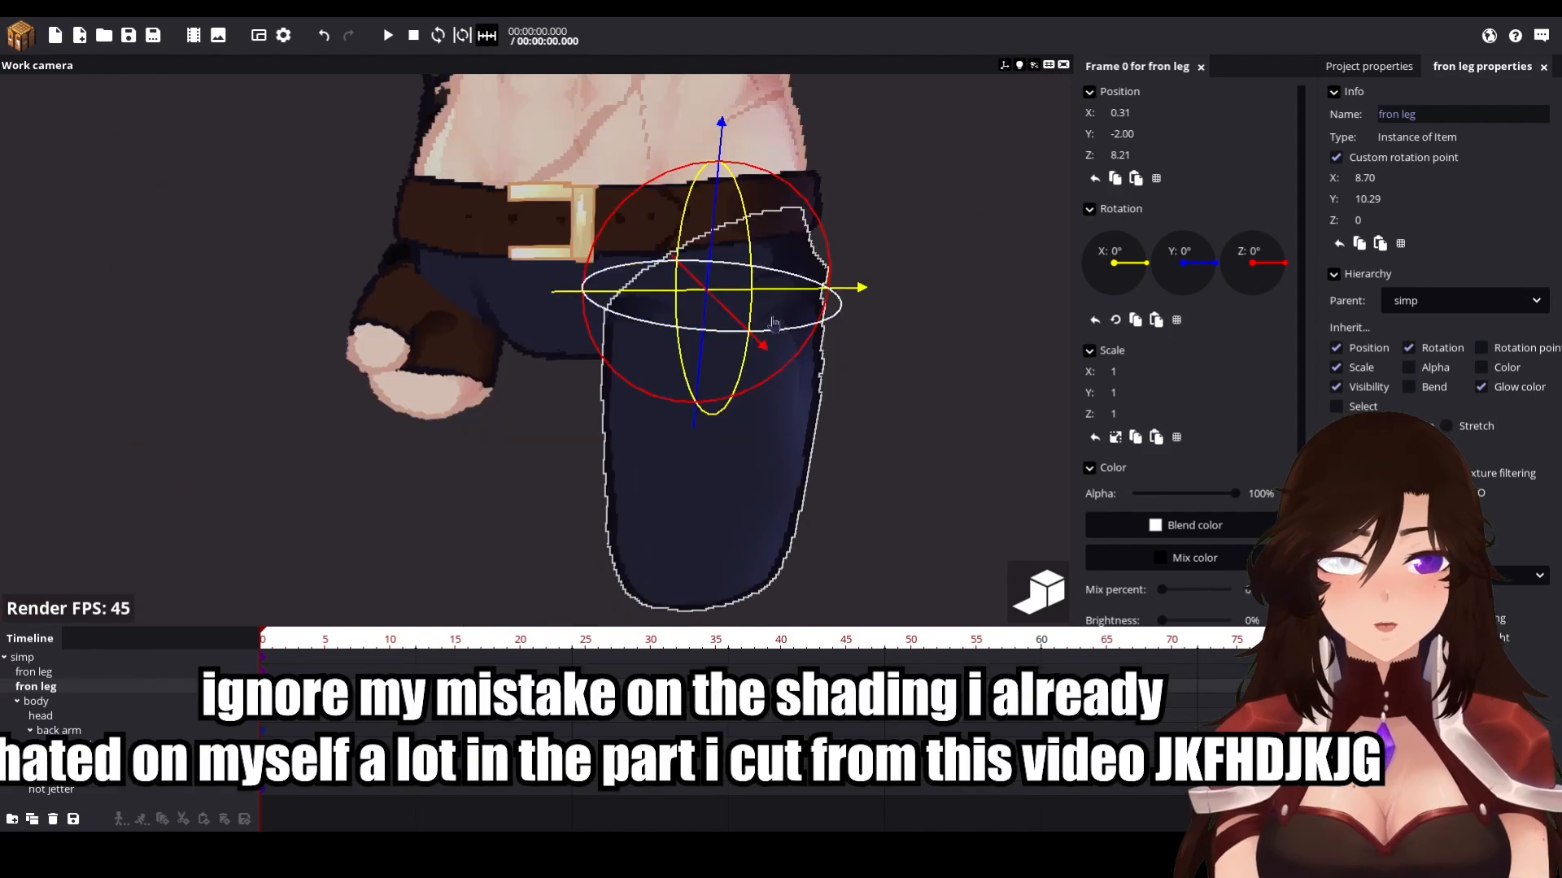
Step: Place the duplicated leg at about X -2.42, Z 8.13, behind the front one, and rename it "back leg"
{"action": "right_click_drag", "start_coordinate": [618, 309], "coordinate": [642, 291]}
{"action": "left_click_drag", "start_coordinate": [643, 291], "coordinate": [652, 289]}
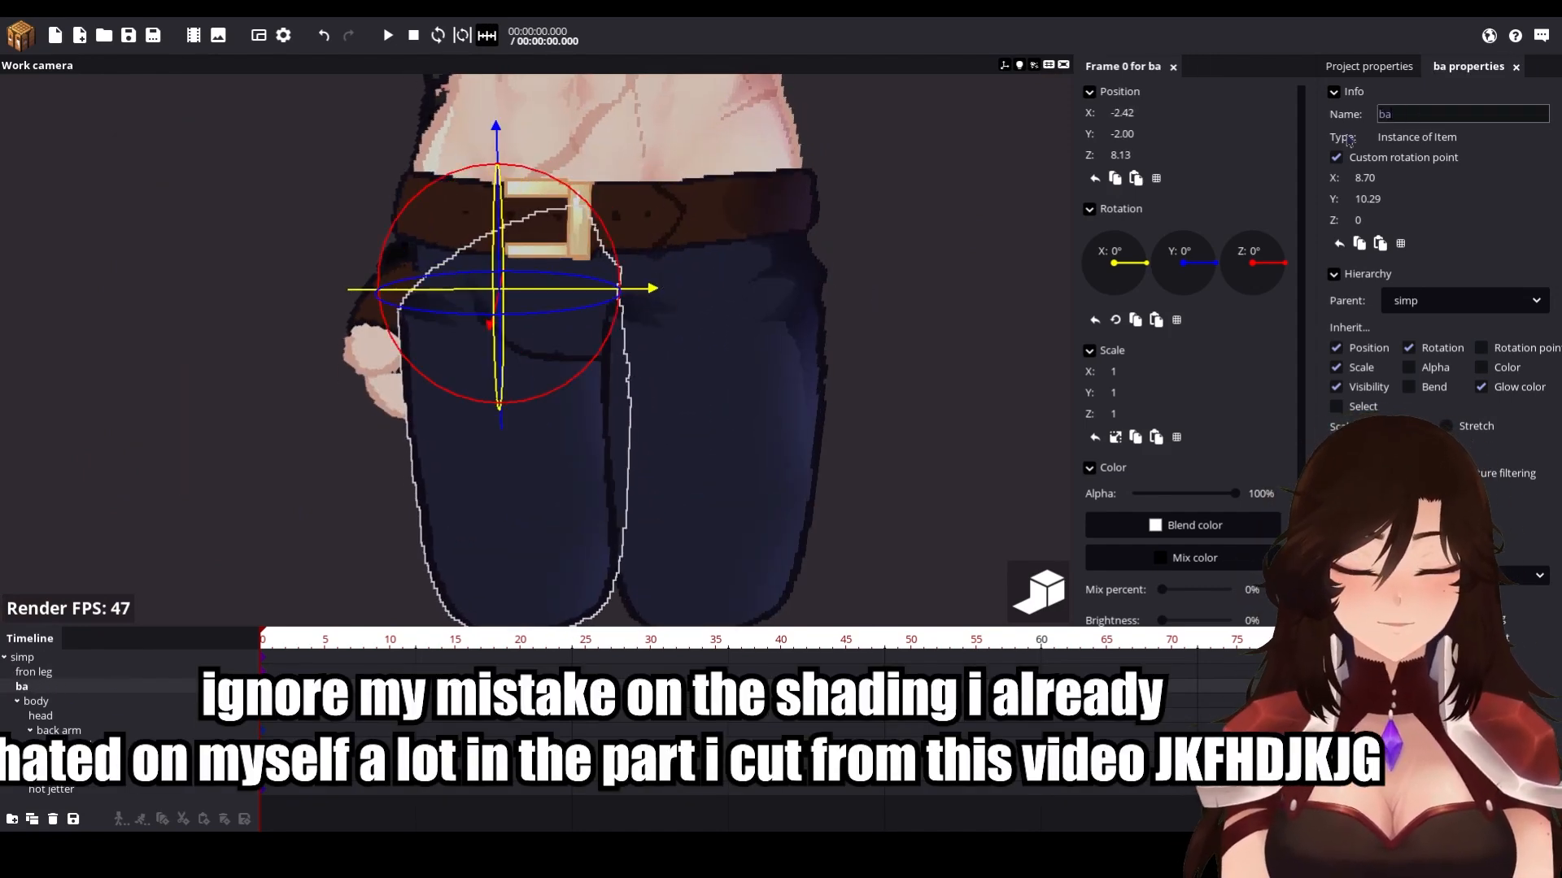
{"action": "left_click", "coordinate": [989, 440]}
{"action": "left_click", "coordinate": [679, 497]}
{"action": "left_click", "coordinate": [771, 504]}
{"action": "left_click", "coordinate": [570, 504]}
{"action": "left_click", "coordinate": [732, 505]}
{"action": "left_click", "coordinate": [603, 505]}
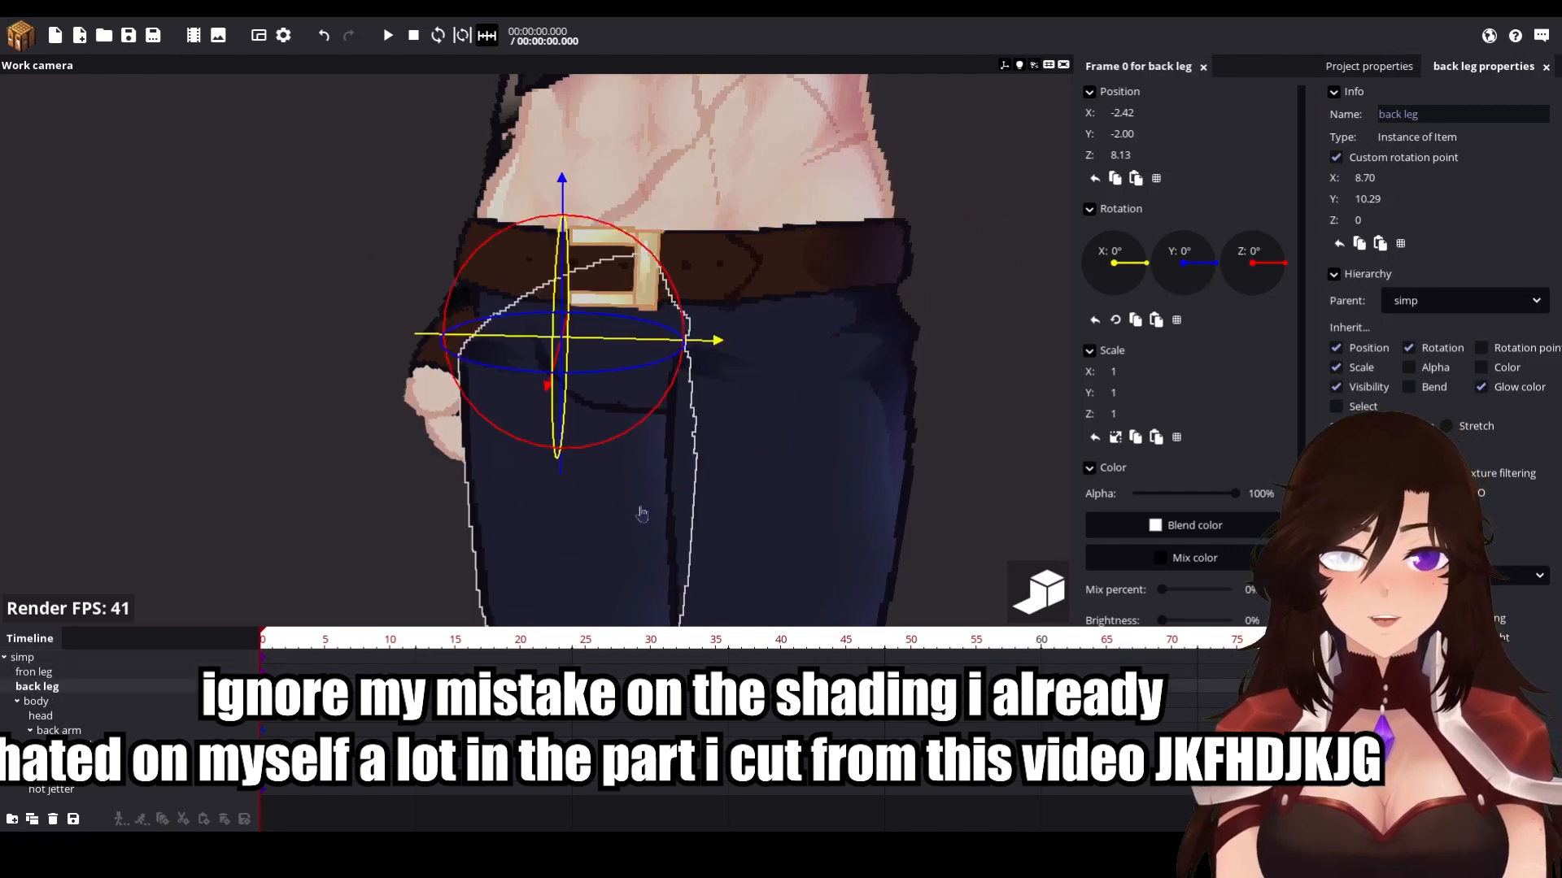
Step: Select the fron leg and back leg together and raise them until the fron leg is at about Y -1.68
{"action": "left_click", "coordinate": [56, 684]}
{"action": "left_click_drag", "start_coordinate": [76, 693], "coordinate": [80, 694]}
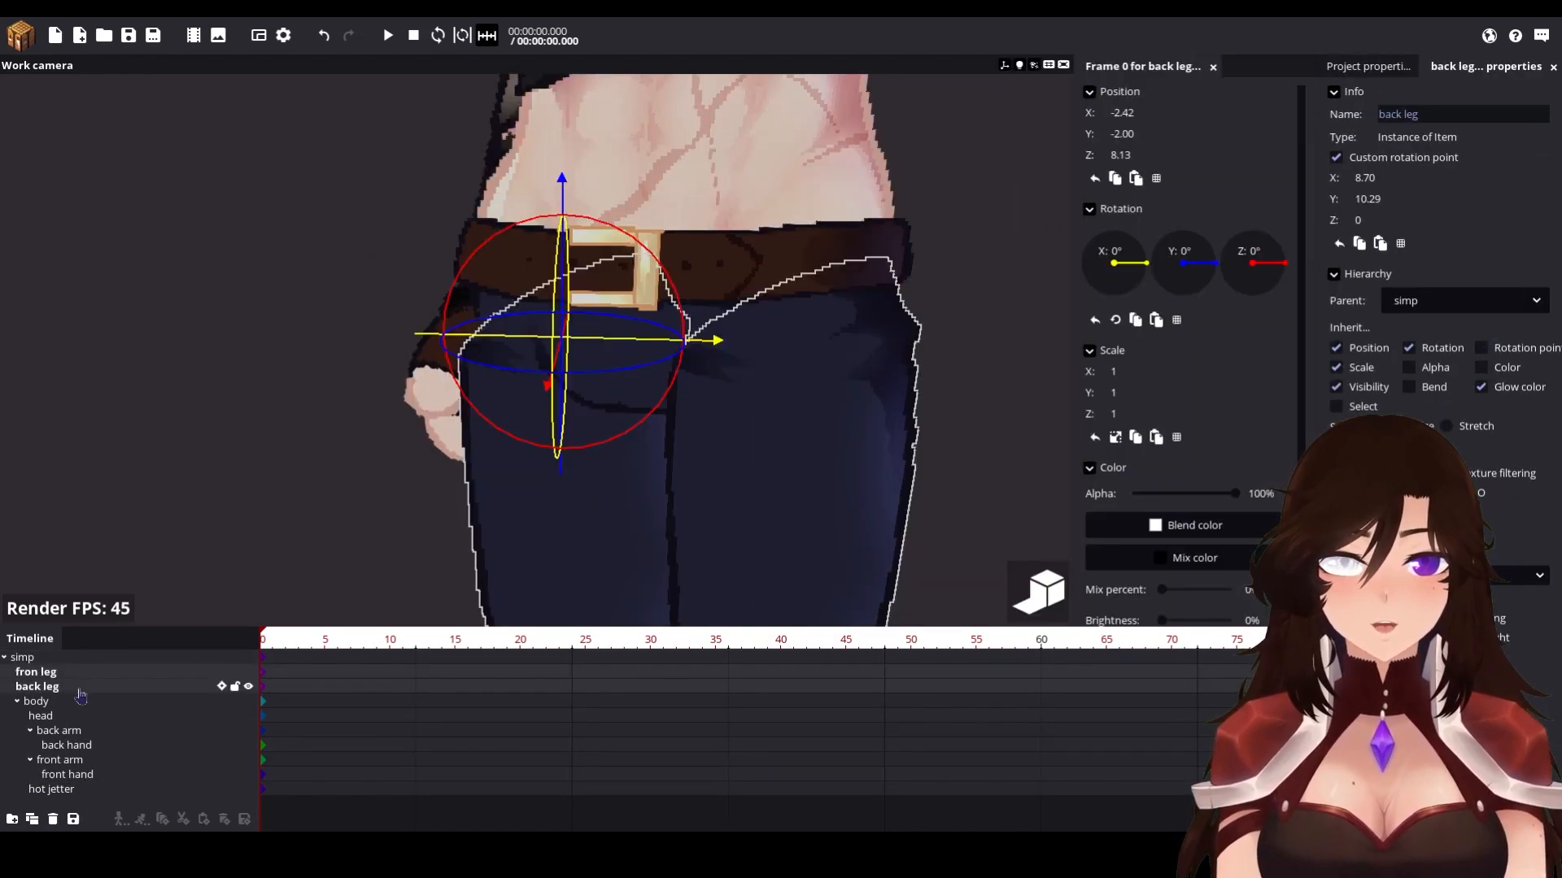
{"action": "left_click", "coordinate": [259, 517]}
{"action": "left_click", "coordinate": [720, 509]}
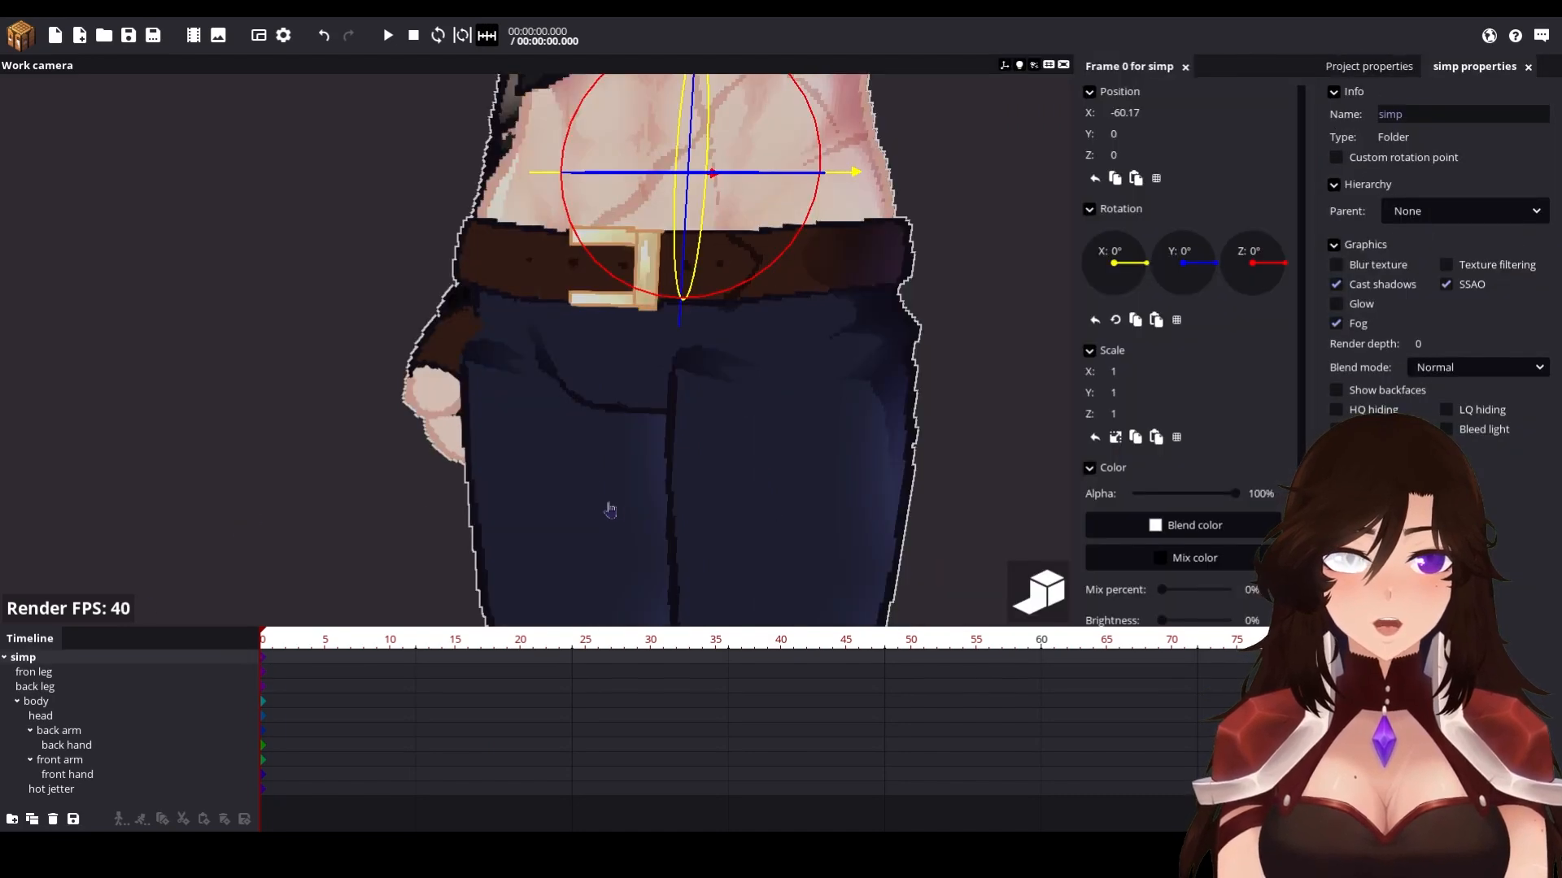
{"action": "left_click", "coordinate": [609, 509]}
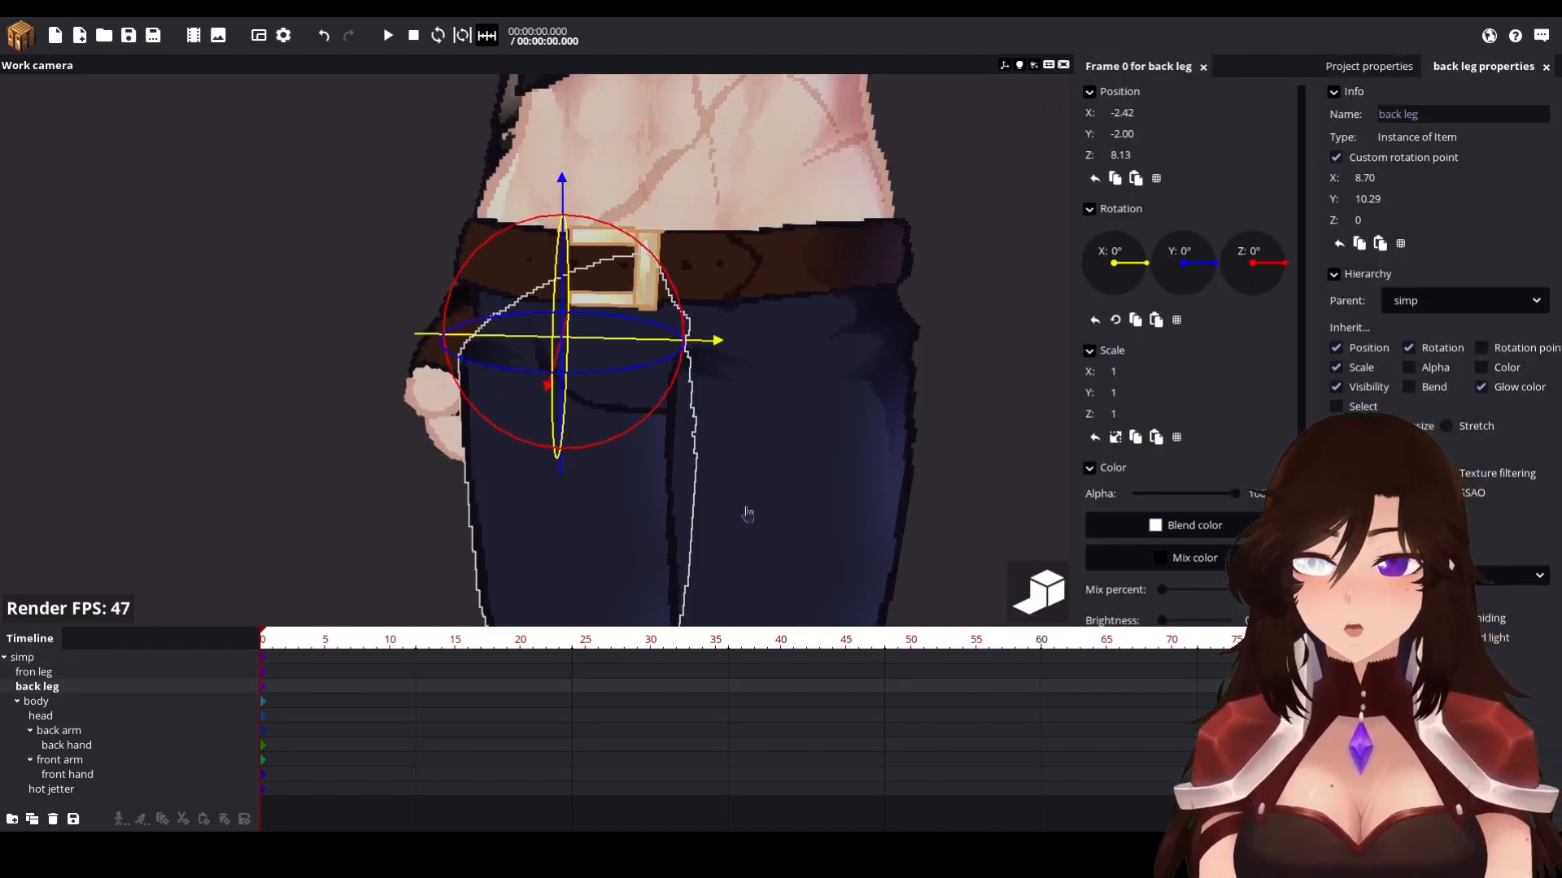
{"action": "left_click", "coordinate": [815, 469], "text": "shift"}
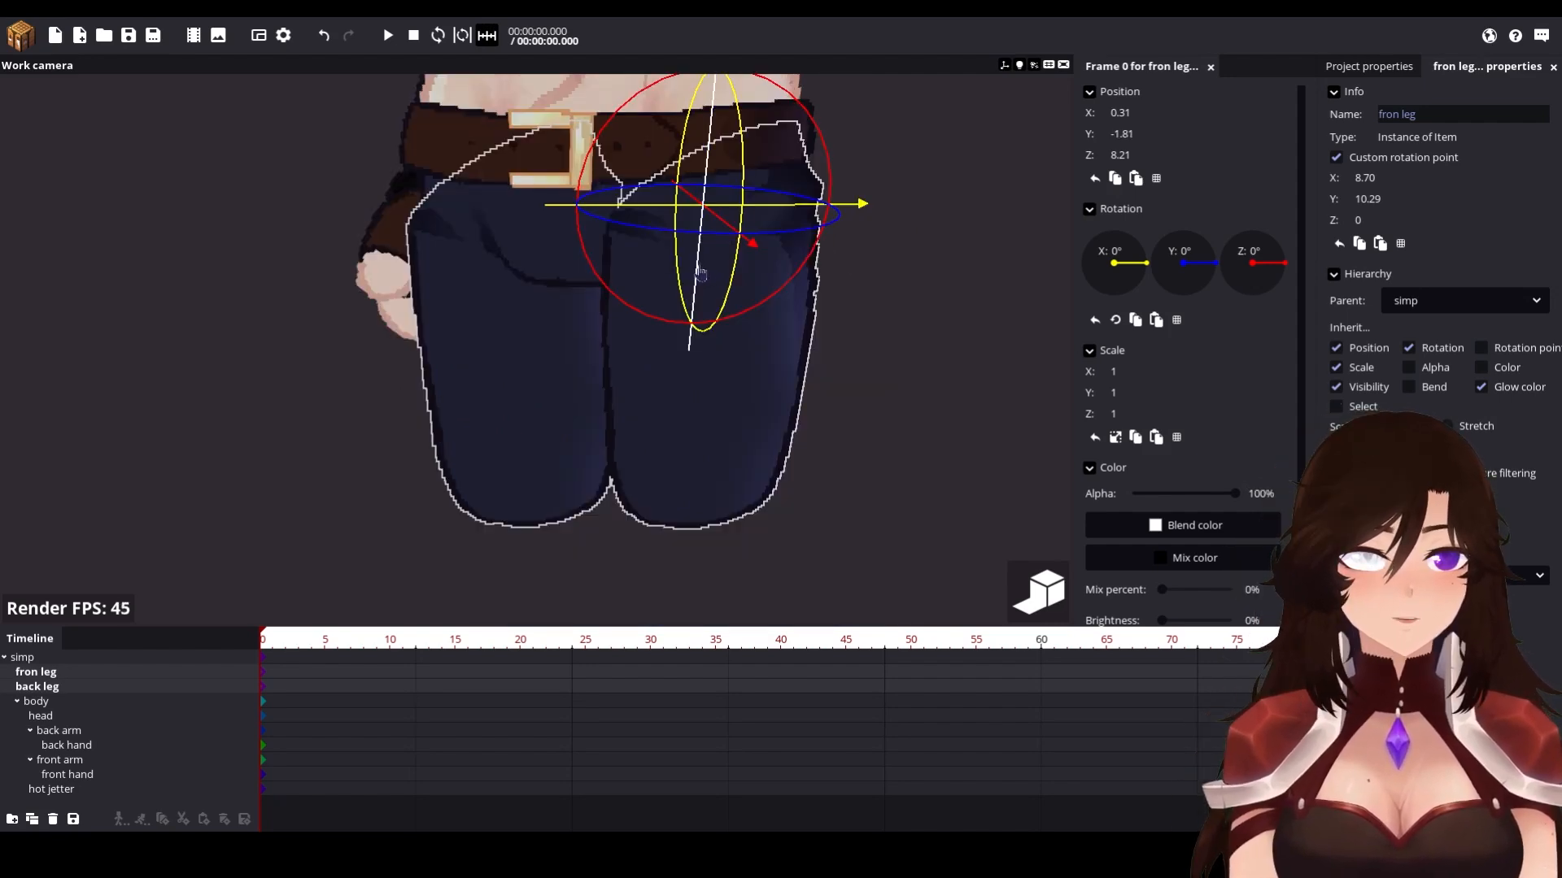
{"action": "left_click_drag", "start_coordinate": [699, 272], "coordinate": [701, 262]}
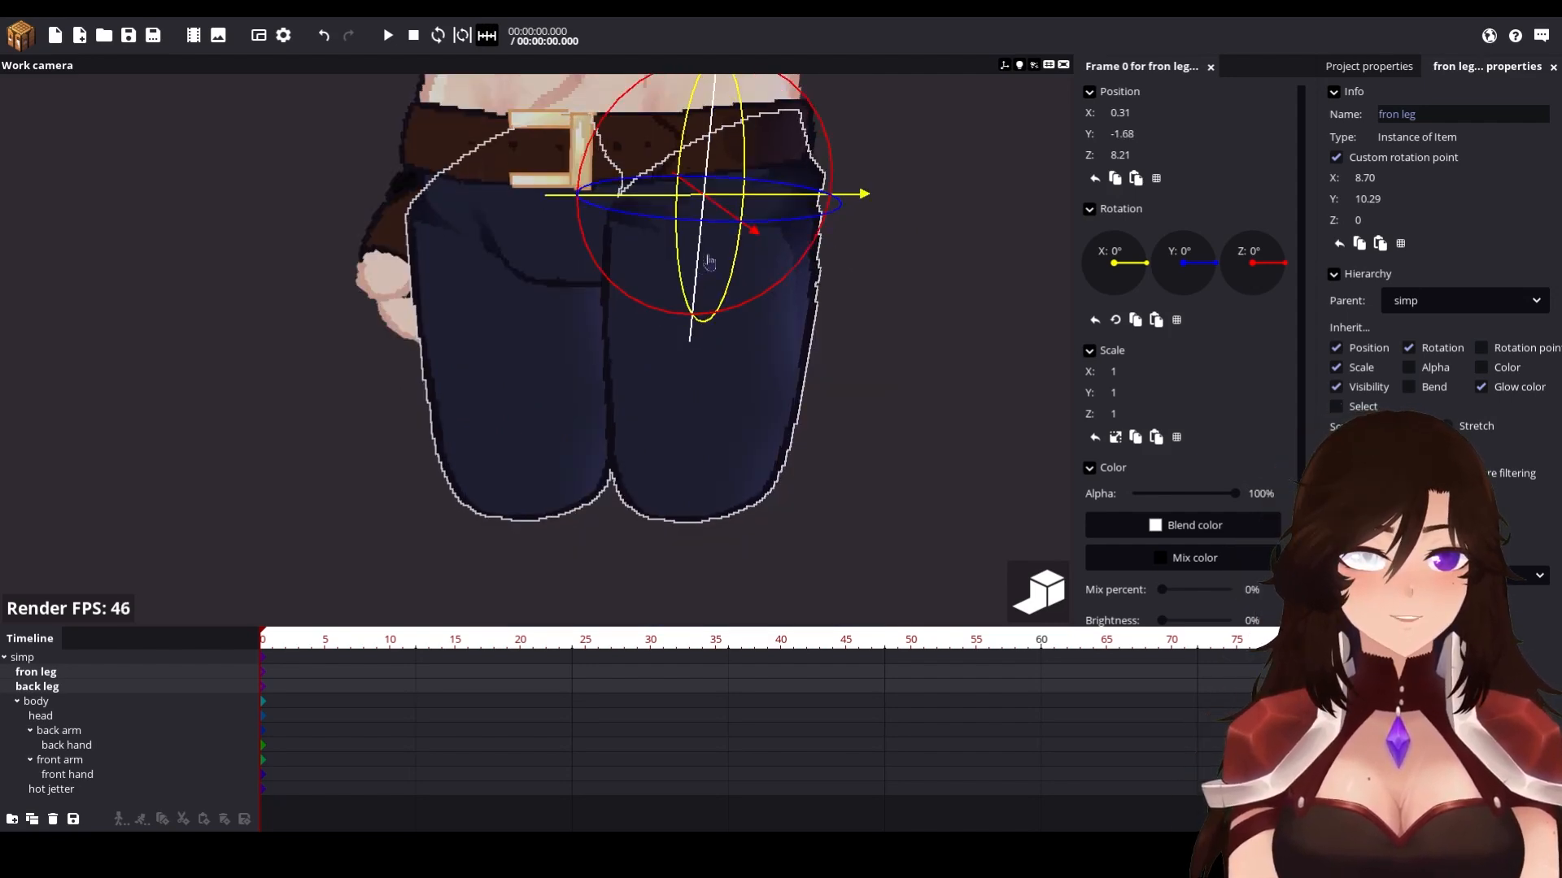
Step: Examine how both legs fit under the belt, from close up and at full-figure distance
{"action": "left_click", "coordinate": [899, 301]}
{"action": "right_click_drag", "start_coordinate": [898, 301], "coordinate": [858, 296]}
{"action": "scroll", "coordinate": [857, 296], "scroll_direction": "up", "scroll_amount": 3}
{"action": "scroll", "coordinate": [903, 269], "scroll_direction": "down", "scroll_amount": 3}
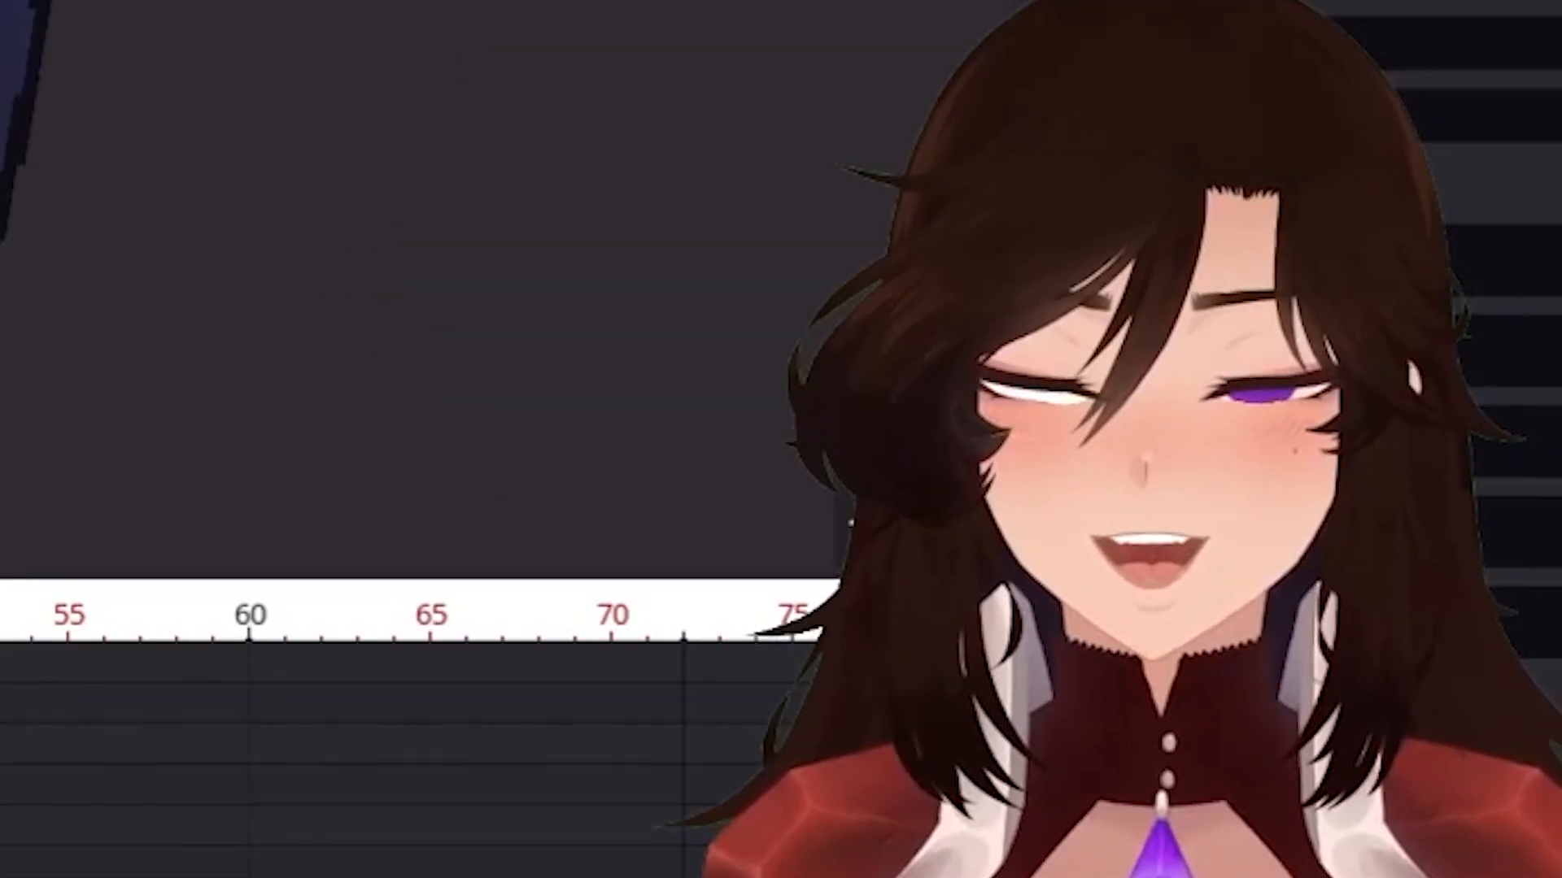
{"action": "scroll", "coordinate": [662, 389], "scroll_direction": "down", "scroll_amount": 4}
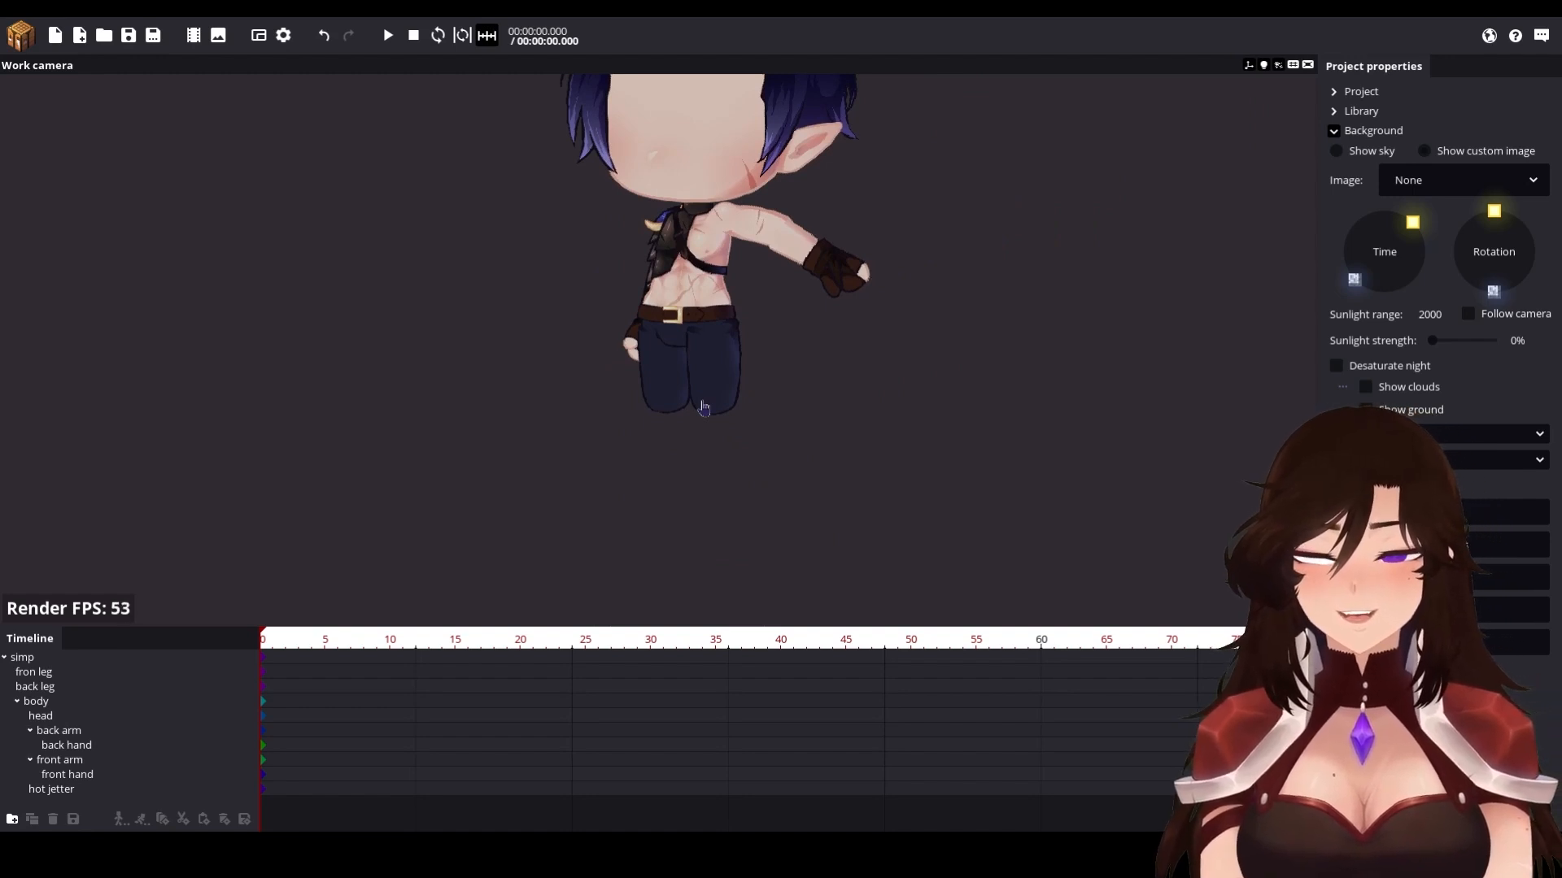
{"action": "scroll", "coordinate": [725, 401], "scroll_direction": "up", "scroll_amount": 4}
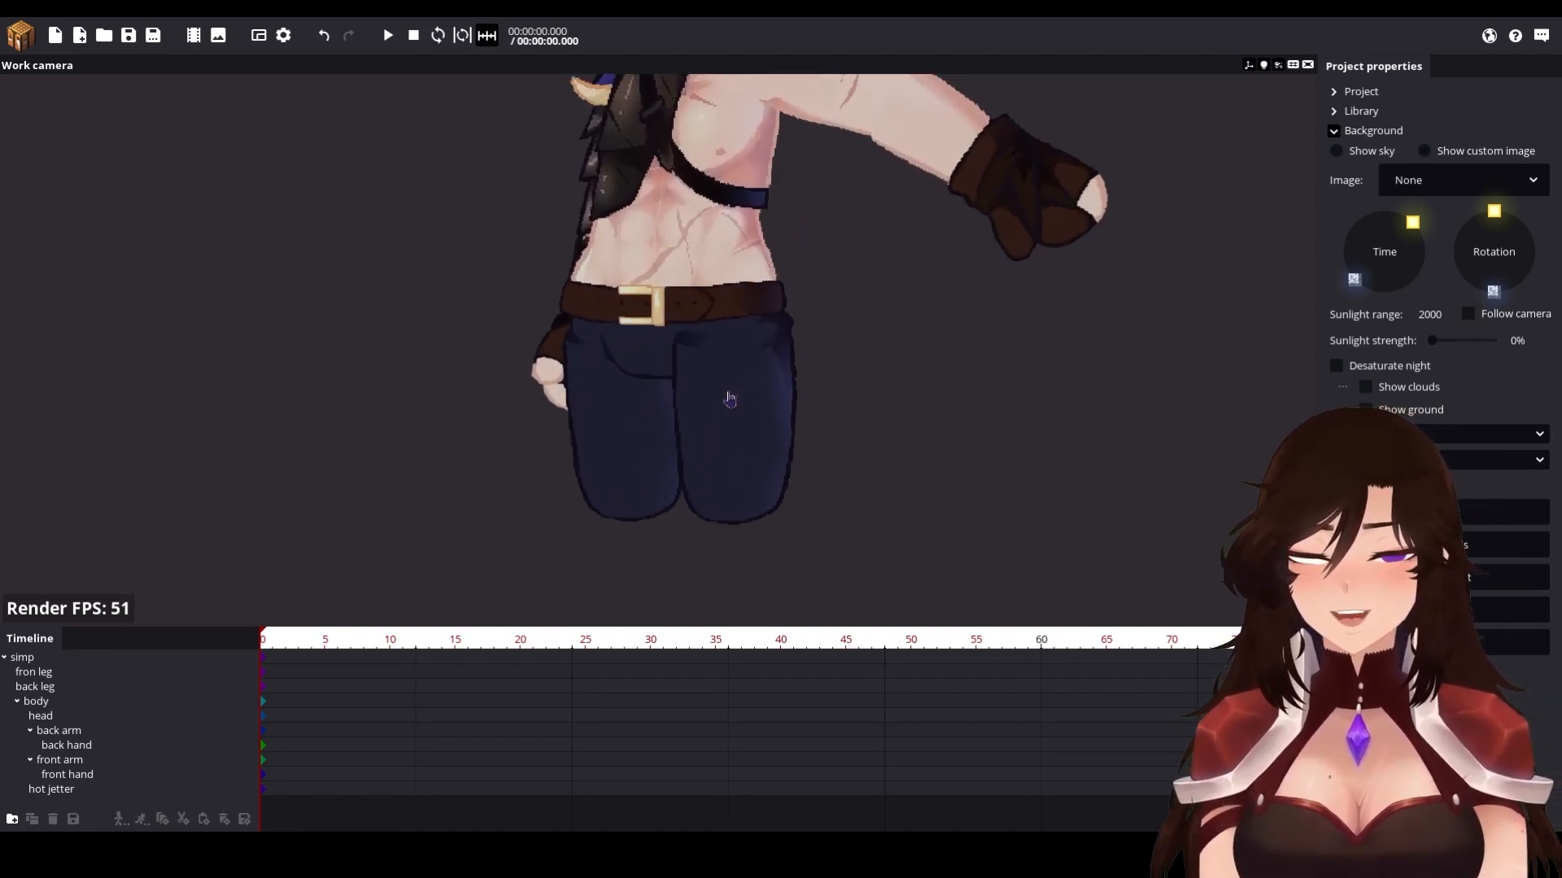
{"action": "scroll", "coordinate": [743, 498], "scroll_direction": "down", "scroll_amount": 3}
{"action": "scroll", "coordinate": [743, 499], "scroll_direction": "up", "scroll_amount": 2}
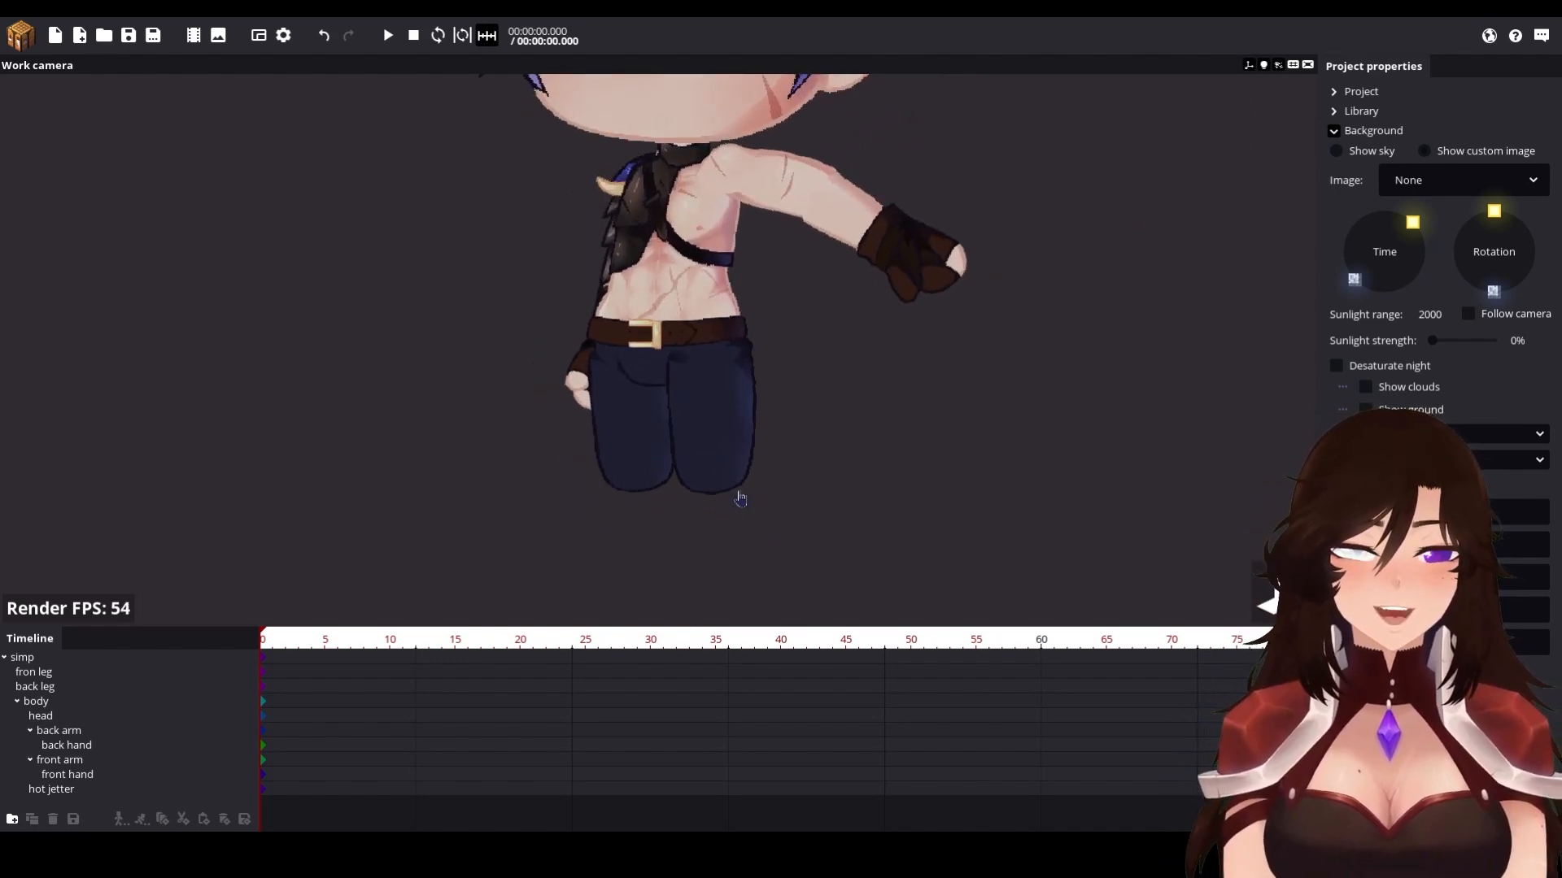
Step: Lower the back foot to the lower end of the back leg at about Y -4.70, Z 0.05, and try rotating it
{"action": "left_click", "coordinate": [741, 498]}
{"action": "scroll", "coordinate": [574, 409], "scroll_direction": "up", "scroll_amount": 4}
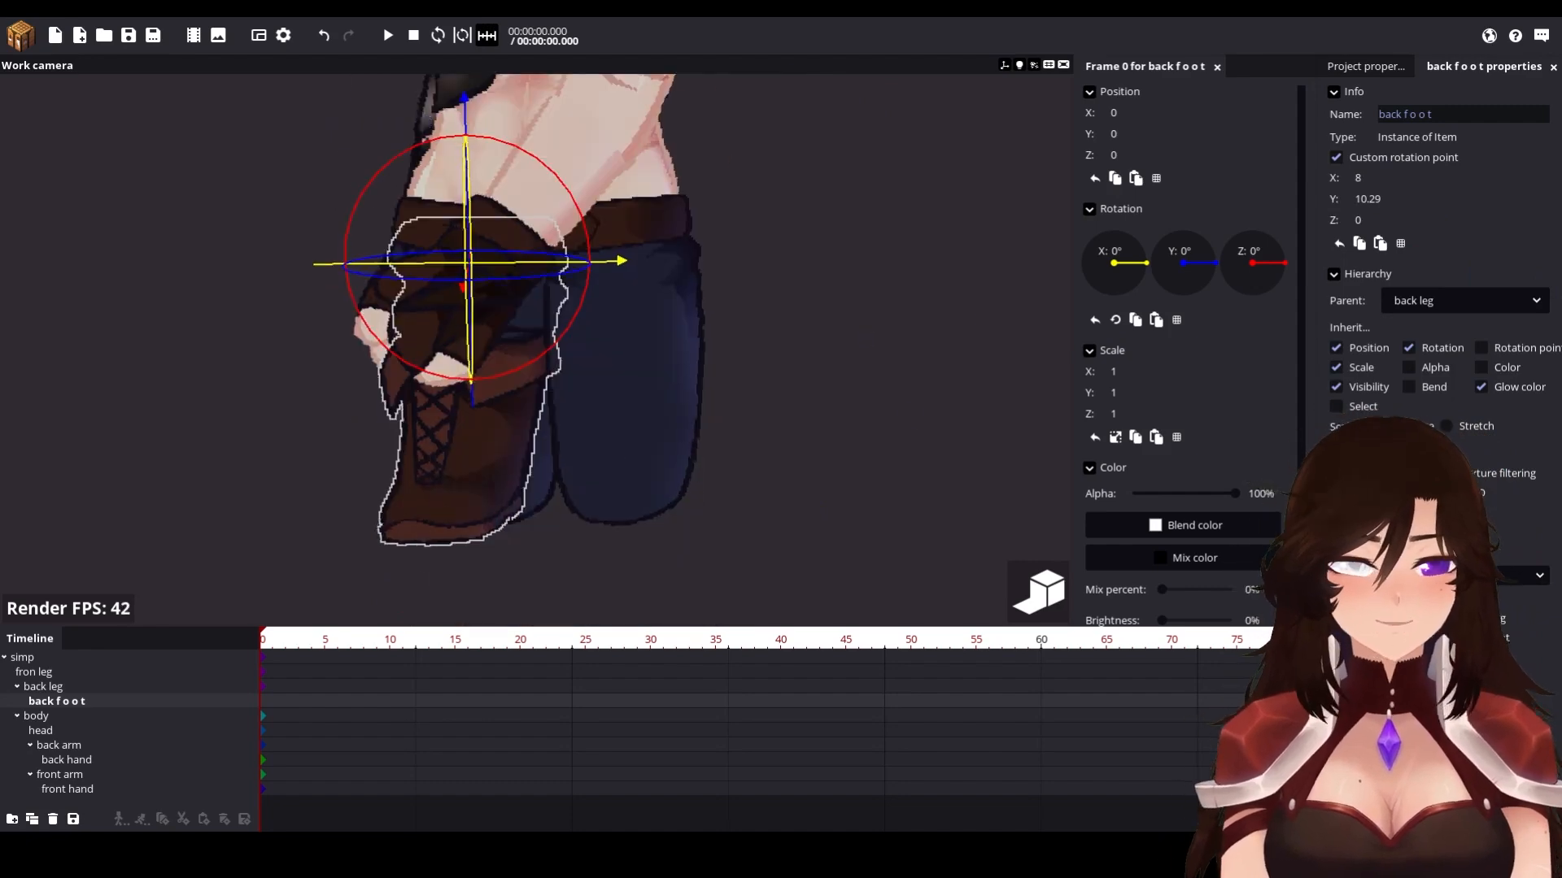
{"action": "left_click_drag", "start_coordinate": [600, 476], "coordinate": [605, 479]}
{"action": "left_click_drag", "start_coordinate": [400, 464], "coordinate": [640, 392]}
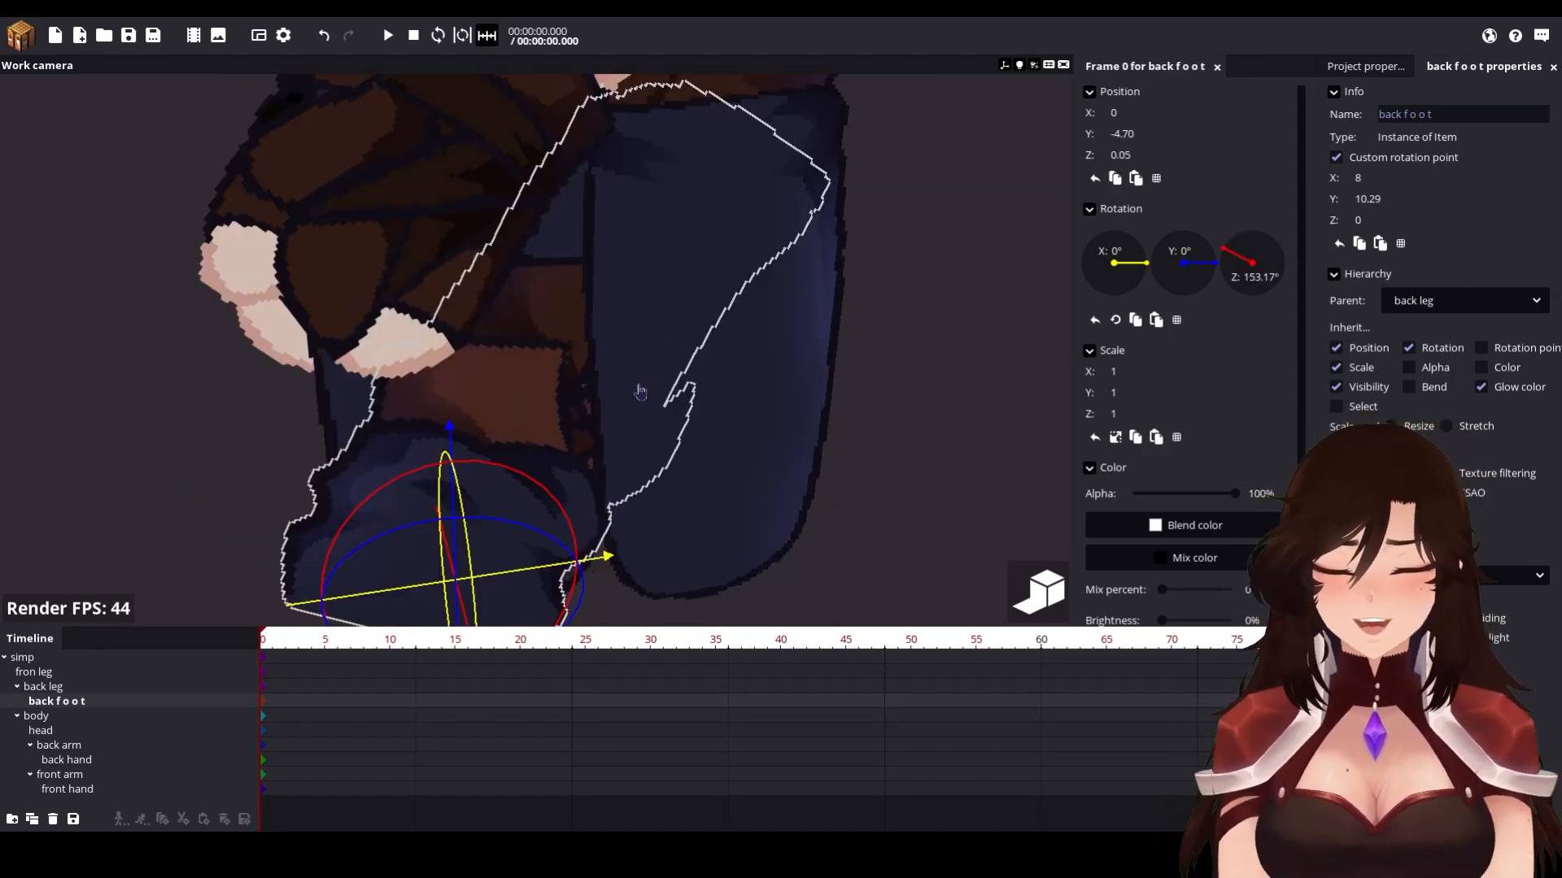
{"action": "key", "text": "ctrl+z"}
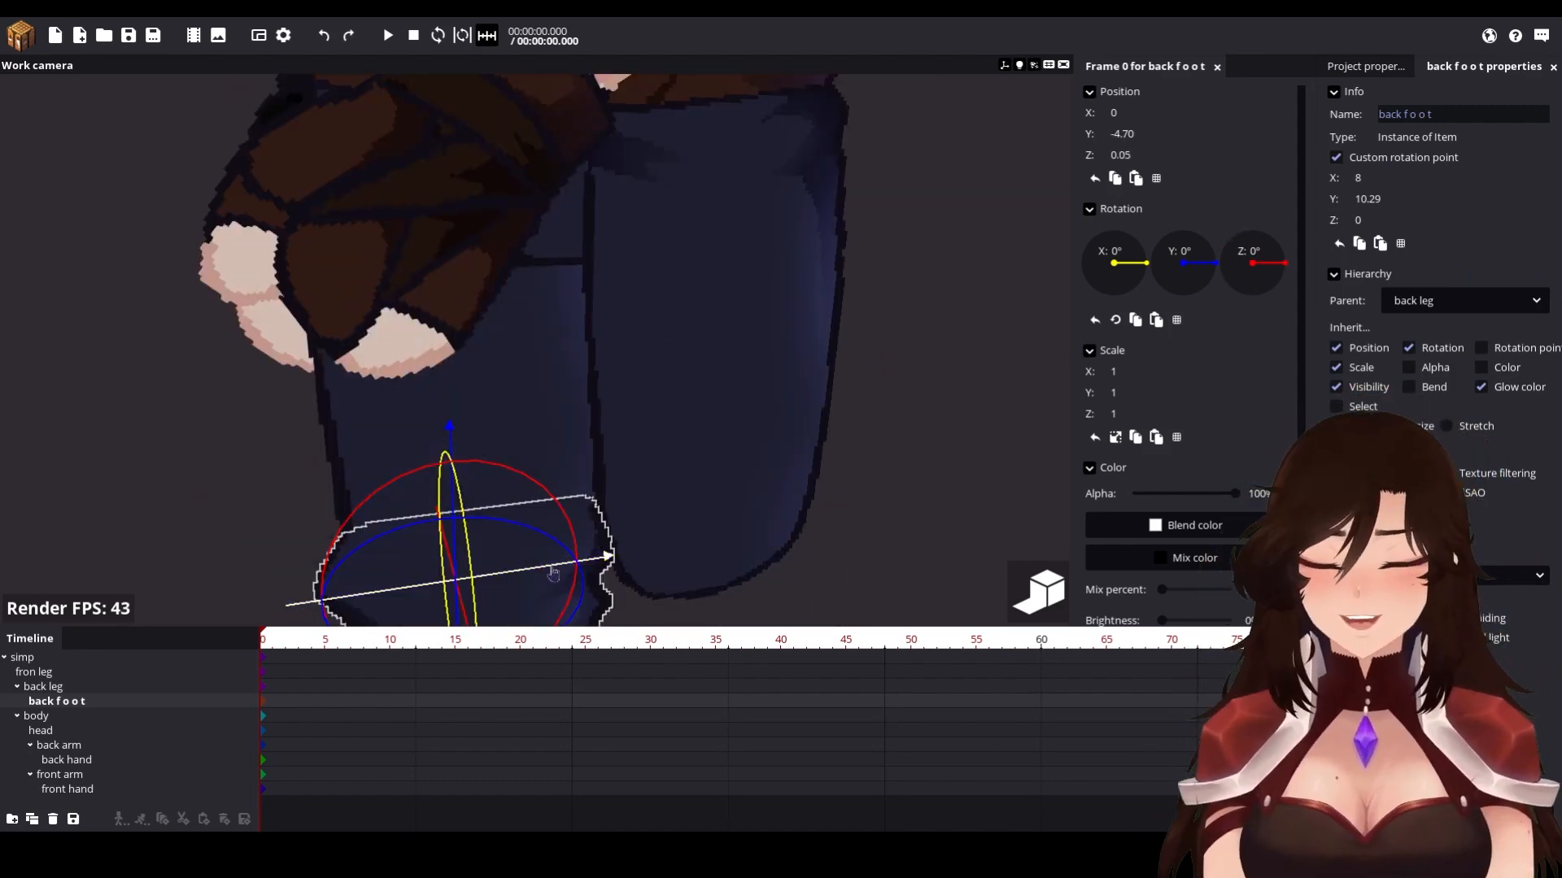
Step: Try swinging the legs to check how their joints move, undoing each trial rotation
{"action": "scroll", "coordinate": [633, 500], "scroll_direction": "down", "scroll_amount": 3}
{"action": "left_click", "coordinate": [455, 366]}
{"action": "left_click_drag", "start_coordinate": [557, 272], "coordinate": [372, 411]}
{"action": "key", "text": "ctrl+z"}
{"action": "left_click", "coordinate": [643, 366]}
{"action": "left_click_drag", "start_coordinate": [732, 260], "coordinate": [529, 407]}
{"action": "key", "text": "ctrl+z"}
{"action": "left_click", "coordinate": [468, 390]}
{"action": "scroll", "coordinate": [520, 350], "scroll_direction": "down", "scroll_amount": 3}
Step: Nudge the back foot sideways to line up with the back leg, testing and undoing its bend between adjustments
{"action": "left_click", "coordinate": [569, 342]}
{"action": "left_click", "coordinate": [325, 374]}
{"action": "left_click", "coordinate": [203, 468]}
{"action": "left_click_drag", "start_coordinate": [511, 322], "coordinate": [334, 159]}
{"action": "scroll", "coordinate": [526, 477], "scroll_direction": "up", "scroll_amount": 1}
{"action": "key", "text": "ctrl+z"}
{"action": "left_click_drag", "start_coordinate": [509, 374], "coordinate": [456, 167]}
{"action": "key", "text": "ctrl+z"}
{"action": "left_click_drag", "start_coordinate": [527, 266], "coordinate": [540, 256]}
{"action": "left_click_drag", "start_coordinate": [525, 358], "coordinate": [357, 162]}
{"action": "key", "text": "ctrl+z"}
{"action": "left_click_drag", "start_coordinate": [542, 259], "coordinate": [518, 272]}
{"action": "left_click_drag", "start_coordinate": [504, 361], "coordinate": [409, 159]}
{"action": "key", "text": "ctrl+z"}
Step: Shift the back foot's rotation point to about X 7.78, Y 10.68 and realign the foot at about X -0.21, Y -4.76
{"action": "middle_click_drag", "start_coordinate": [457, 481], "coordinate": [493, 461]}
{"action": "left_click", "coordinate": [1004, 64]}
{"action": "left_click_drag", "start_coordinate": [1283, 258], "coordinate": [1303, 187]}
{"action": "scroll", "coordinate": [402, 338], "scroll_direction": "down", "scroll_amount": 3}
{"action": "left_click", "coordinate": [1005, 65]}
{"action": "scroll", "coordinate": [402, 357], "scroll_direction": "up", "scroll_amount": 3}
{"action": "left_click_drag", "start_coordinate": [1122, 113], "coordinate": [1113, 113]}
{"action": "left_click_drag", "start_coordinate": [510, 374], "coordinate": [447, 167]}
{"action": "key", "text": "ctrl+z"}
{"action": "left_click_drag", "start_coordinate": [1364, 178], "coordinate": [1382, 178]}
{"action": "left_click_drag", "start_coordinate": [1123, 113], "coordinate": [1138, 113]}
{"action": "left_click_drag", "start_coordinate": [514, 385], "coordinate": [475, 333]}
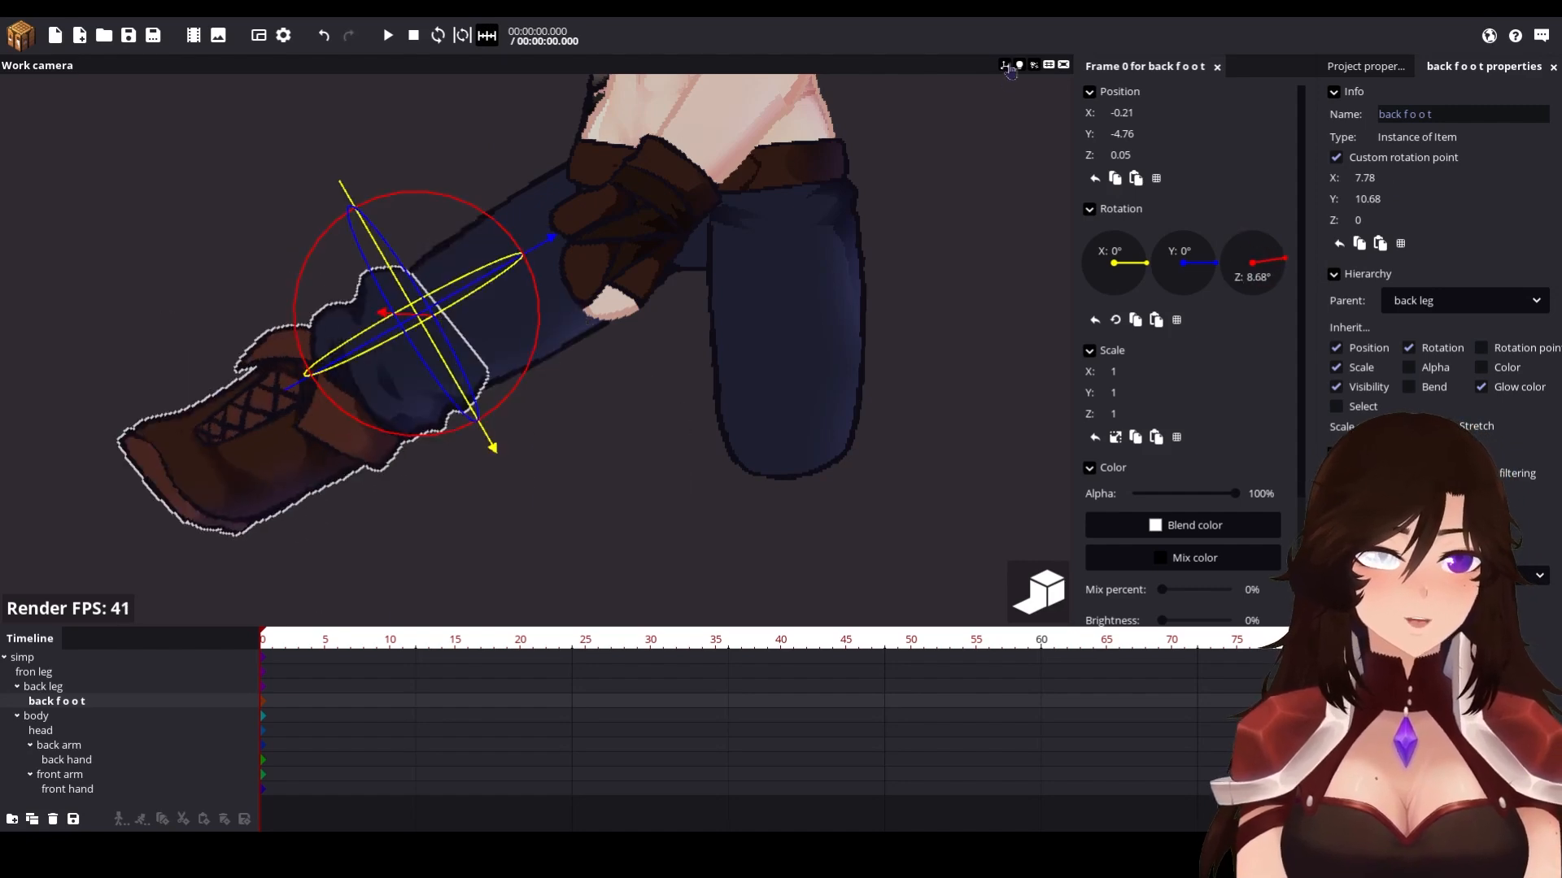
Step: Nudge the back foot against the bent back leg and check the joint with the viewport controls hidden
{"action": "left_click_drag", "start_coordinate": [494, 451], "coordinate": [497, 457]}
{"action": "left_click", "coordinate": [1004, 64]}
{"action": "left_click_drag", "start_coordinate": [1283, 258], "coordinate": [1282, 285]}
{"action": "key", "text": "ctrl+z"}
{"action": "left_click", "coordinate": [1005, 64]}
{"action": "scroll", "coordinate": [488, 390], "scroll_direction": "up", "scroll_amount": 3}
{"action": "left_click_drag", "start_coordinate": [483, 457], "coordinate": [493, 478]}
{"action": "key", "text": "ctrl+z"}
{"action": "left_click_drag", "start_coordinate": [547, 261], "coordinate": [559, 257]}
Step: Refine the back foot's rotation point to about X 7.70, Y 10.68, with the foot at about X 0.10, Y -4.69
{"action": "left_click_drag", "start_coordinate": [1365, 178], "coordinate": [1376, 178]}
{"action": "left_click", "coordinate": [1005, 65]}
{"action": "left_click_drag", "start_coordinate": [1282, 259], "coordinate": [1265, 234]}
{"action": "scroll", "coordinate": [719, 358], "scroll_direction": "down", "scroll_amount": 4}
{"action": "scroll", "coordinate": [718, 358], "scroll_direction": "up", "scroll_amount": 4}
{"action": "key", "text": "ctrl+z"}
{"action": "left_click", "coordinate": [1004, 64]}
{"action": "key", "text": "ctrl+z"}
{"action": "left_click_drag", "start_coordinate": [1365, 179], "coordinate": [1352, 178]}
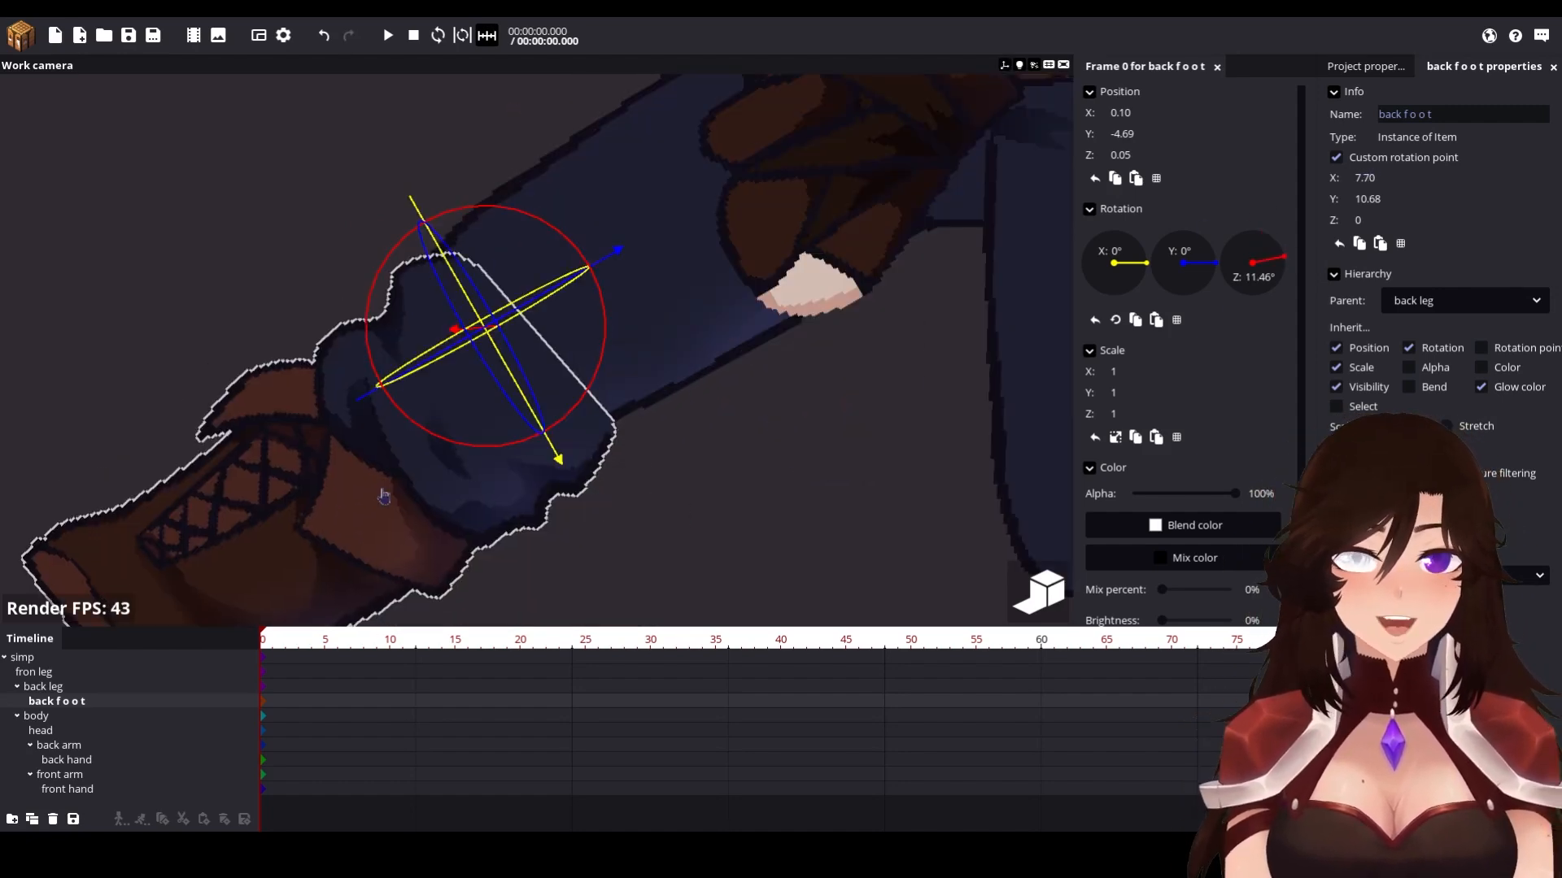
Step: Fine-tune the back foot's position and rotation point so it meets the leg seamlessly, and save the project
{"action": "left_click_drag", "start_coordinate": [558, 462], "coordinate": [553, 453]}
{"action": "mouse_move", "coordinate": [586, 374]}
{"action": "left_mouse_down"}
{"action": "mouse_move", "coordinate": [575, 195]}
{"action": "mouse_move", "coordinate": [592, 372]}
{"action": "left_mouse_up"}
{"action": "left_click_drag", "start_coordinate": [1365, 178], "coordinate": [1368, 178]}
{"action": "left_click_drag", "start_coordinate": [554, 453], "coordinate": [551, 447]}
{"action": "left_click_drag", "start_coordinate": [587, 359], "coordinate": [634, 133]}
{"action": "key", "text": "ctrl+z"}
{"action": "key", "text": "ctrl+s"}
Step: Rotate the back foot into line with the back leg and check the joint with the viewport controls hidden
{"action": "left_click_drag", "start_coordinate": [579, 375], "coordinate": [624, 161]}
{"action": "left_click", "coordinate": [1005, 64]}
{"action": "left_click_drag", "start_coordinate": [1284, 257], "coordinate": [1296, 154]}
{"action": "scroll", "coordinate": [718, 358], "scroll_direction": "down", "scroll_amount": 4}
Step: Swing the back leg down to a nearly upright pose and check it against the whole figure
{"action": "left_click", "coordinate": [536, 305]}
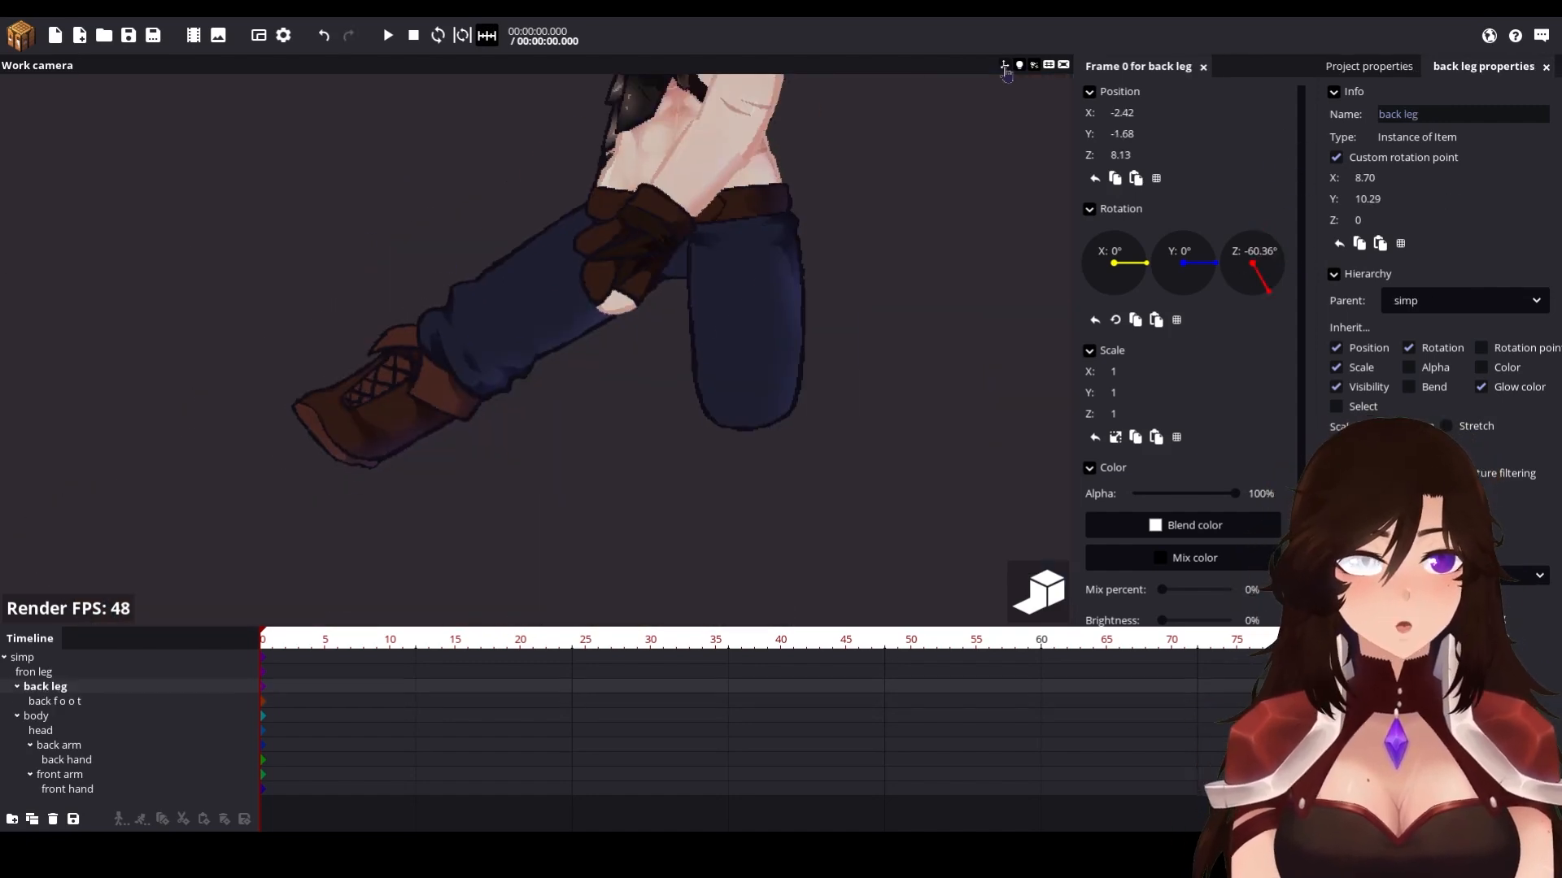
{"action": "left_click", "coordinate": [1005, 64]}
{"action": "left_click_drag", "start_coordinate": [736, 281], "coordinate": [751, 199]}
{"action": "left_click", "coordinate": [762, 387]}
{"action": "scroll", "coordinate": [761, 387], "scroll_direction": "down", "scroll_amount": 5}
{"action": "left_click", "coordinate": [840, 435]}
{"action": "middle_click_drag", "start_coordinate": [840, 435], "coordinate": [749, 390]}
{"action": "scroll", "coordinate": [750, 391], "scroll_direction": "up", "scroll_amount": 5}
{"action": "scroll", "coordinate": [657, 349], "scroll_direction": "down", "scroll_amount": 4}
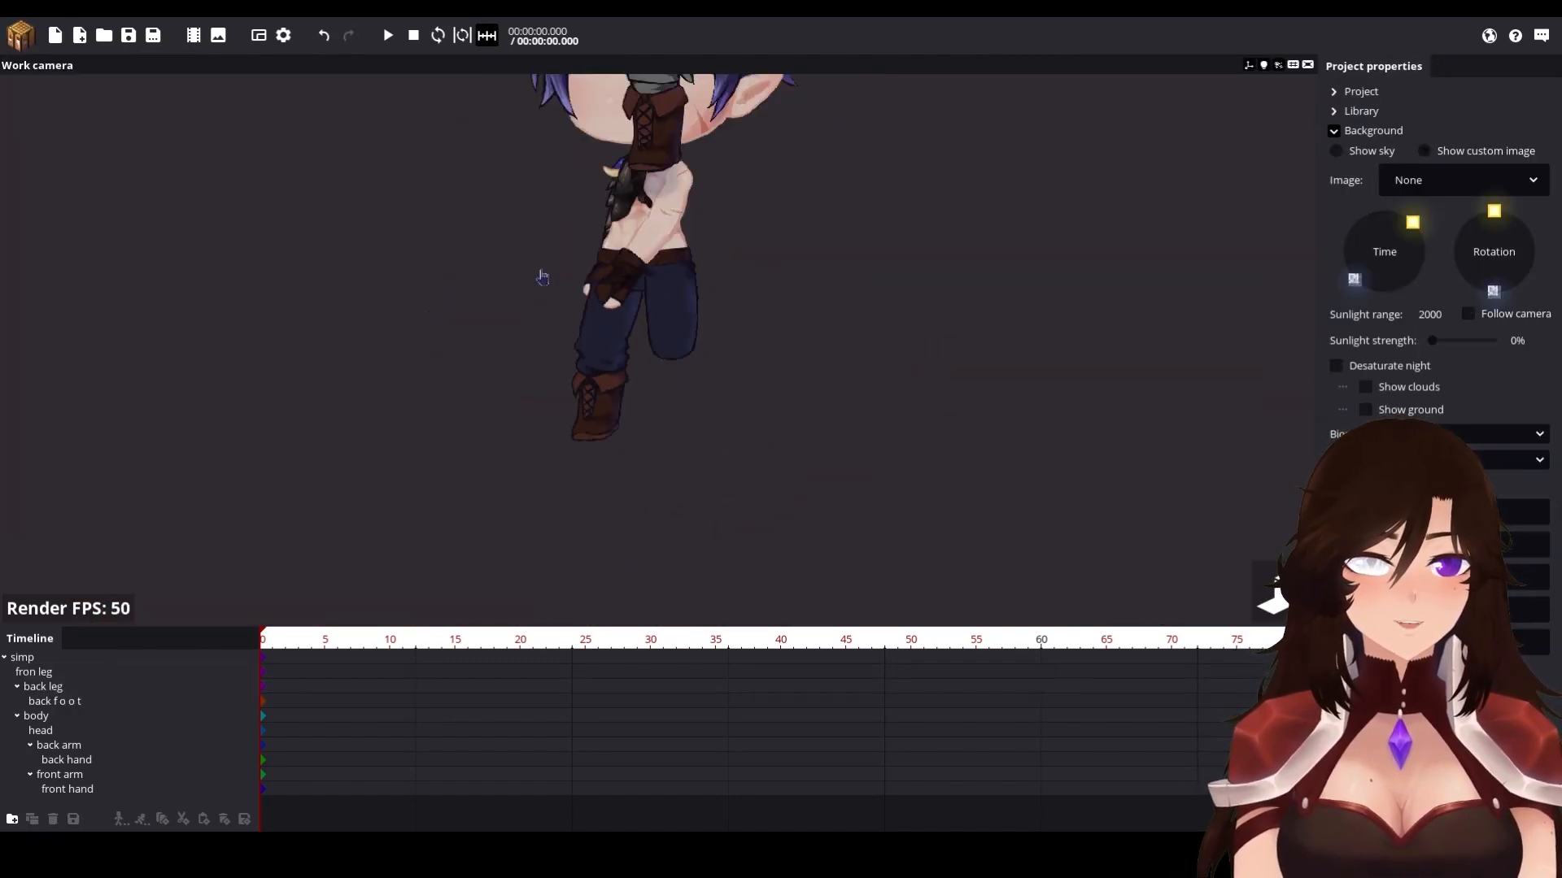
Step: Lower the loose bandaged foot item to about Y -15.61 beside the back foot and enable its custom rotation point
{"action": "left_click", "coordinate": [566, 108]}
{"action": "left_click", "coordinate": [563, 98]}
{"action": "left_click_drag", "start_coordinate": [540, 95], "coordinate": [540, 419]}
{"action": "scroll", "coordinate": [544, 415], "scroll_direction": "up", "scroll_amount": 5}
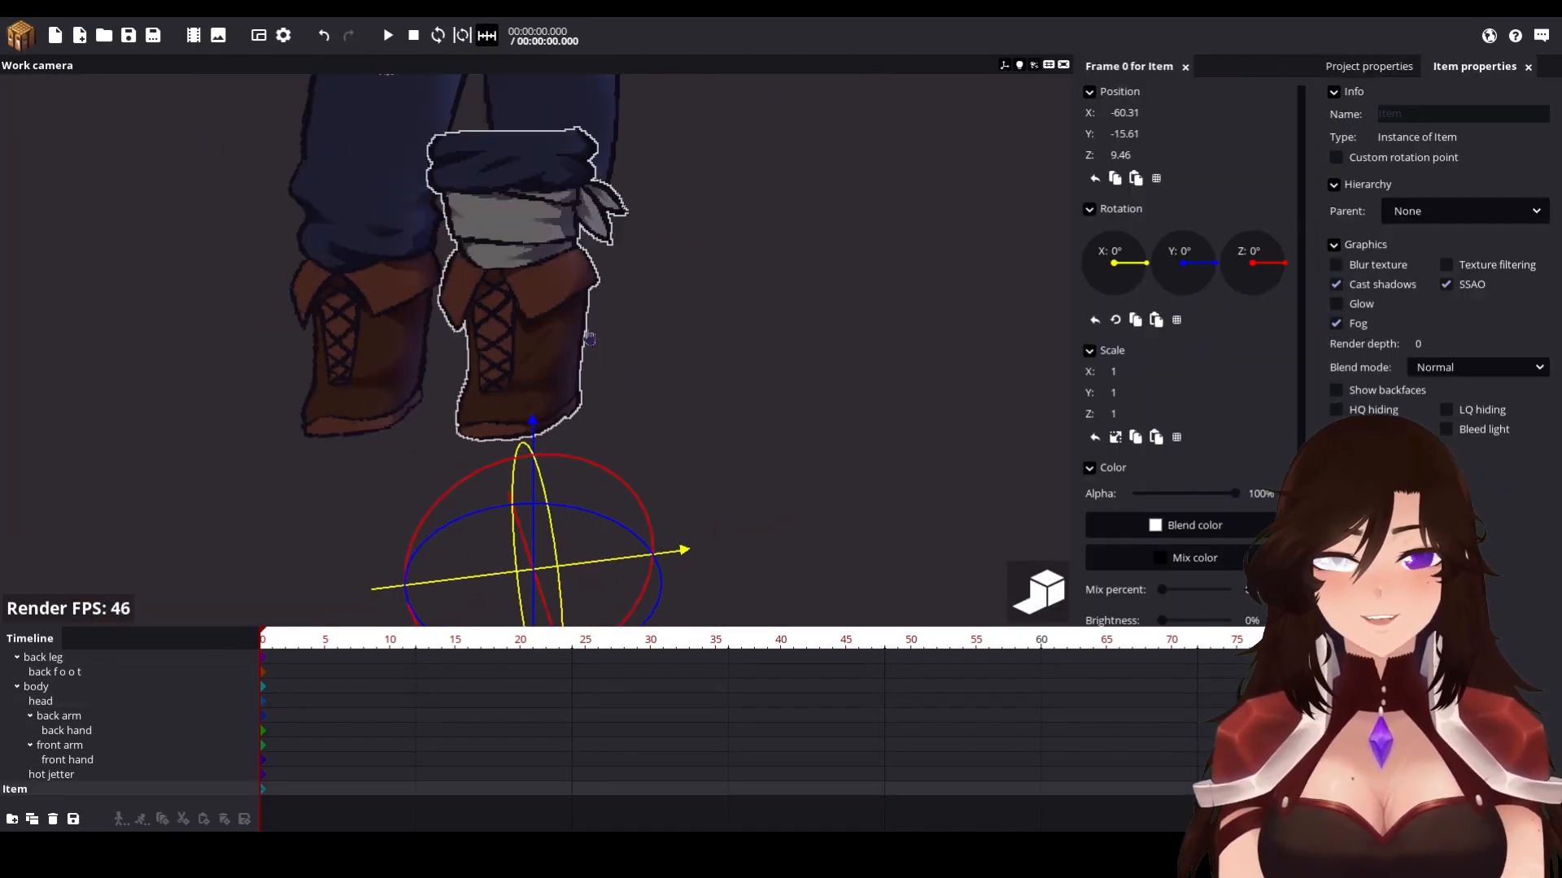
{"action": "scroll", "coordinate": [586, 341], "scroll_direction": "down", "scroll_amount": 2}
{"action": "left_click", "coordinate": [1336, 158]}
Step: Select the neighbouring leg and foot parts to compare their pivots with the loose foot
{"action": "left_click", "coordinate": [407, 398]}
{"action": "left_click", "coordinate": [382, 195]}
{"action": "left_click", "coordinate": [553, 179]}
{"action": "middle_click_drag", "start_coordinate": [553, 179], "coordinate": [561, 252]}
{"action": "scroll", "coordinate": [488, 269], "scroll_direction": "up", "scroll_amount": 2}
{"action": "left_click", "coordinate": [399, 260]}
{"action": "left_click", "coordinate": [335, 287]}
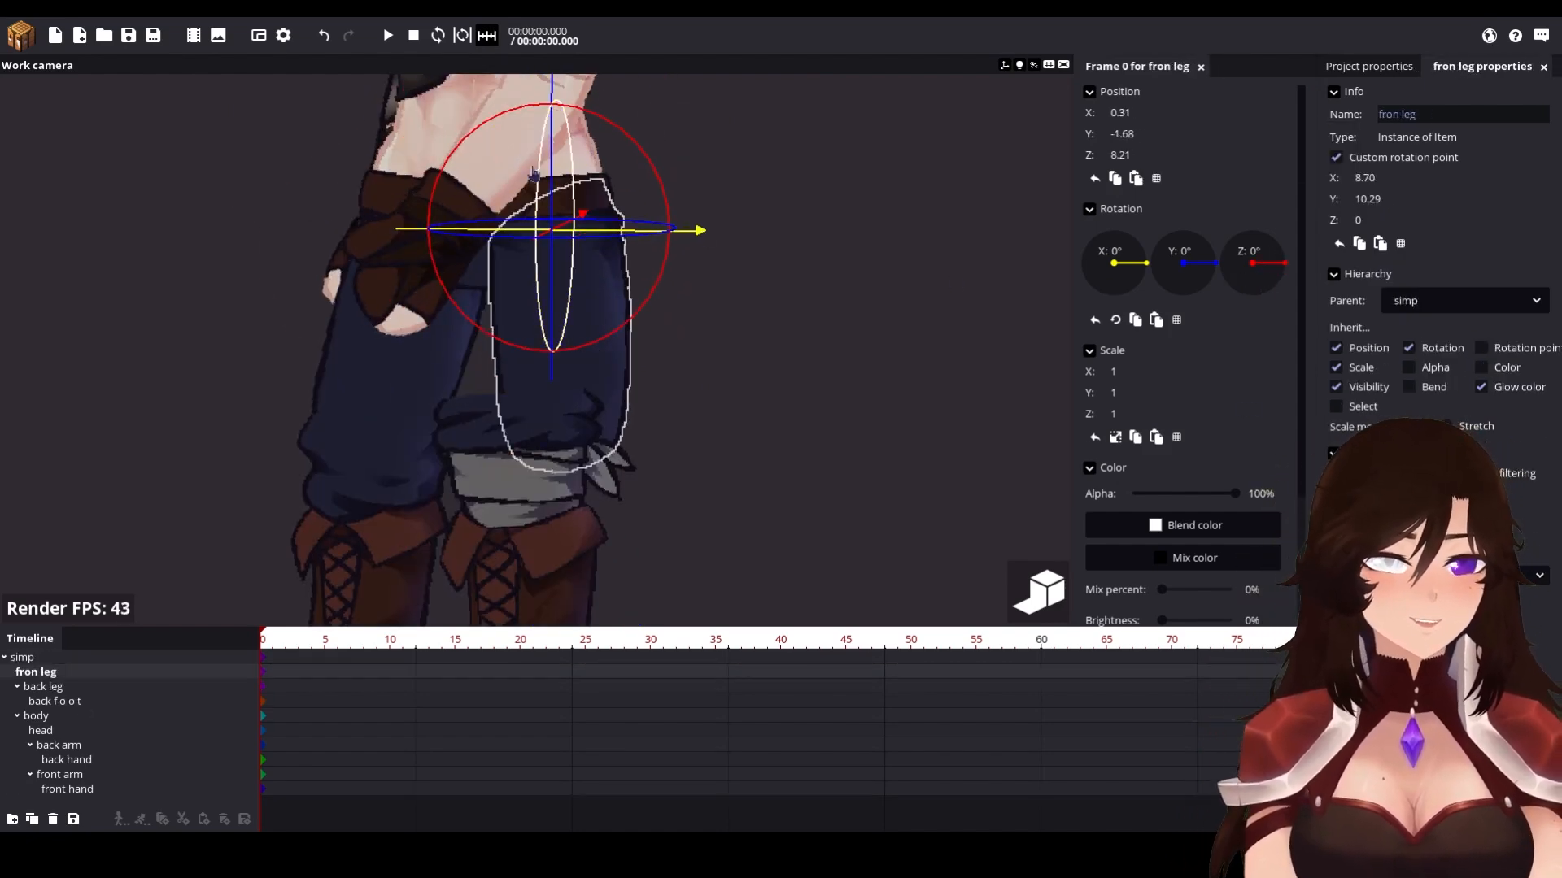
{"action": "left_click", "coordinate": [569, 195]}
Step: Set the bandaged foot's rotation point to about X 7.40, Y 9.48 and rename it "FIRIOSEH HJKGFDGYJIKS"
{"action": "left_click", "coordinate": [525, 553]}
{"action": "scroll", "coordinate": [525, 488], "scroll_direction": "down", "scroll_amount": 3}
{"action": "left_click_drag", "start_coordinate": [1367, 199], "coordinate": [1513, 202]}
{"action": "left_click", "coordinate": [1447, 115]}
{"action": "type", "text": "FIRIOSEH HJKGFDGYJIKS"}
{"action": "left_click", "coordinate": [813, 366]}
Step: Parent the bandaged foot to the fron leg and reset its position to 0
{"action": "left_click_drag", "start_coordinate": [67, 797], "coordinate": [21, 677]}
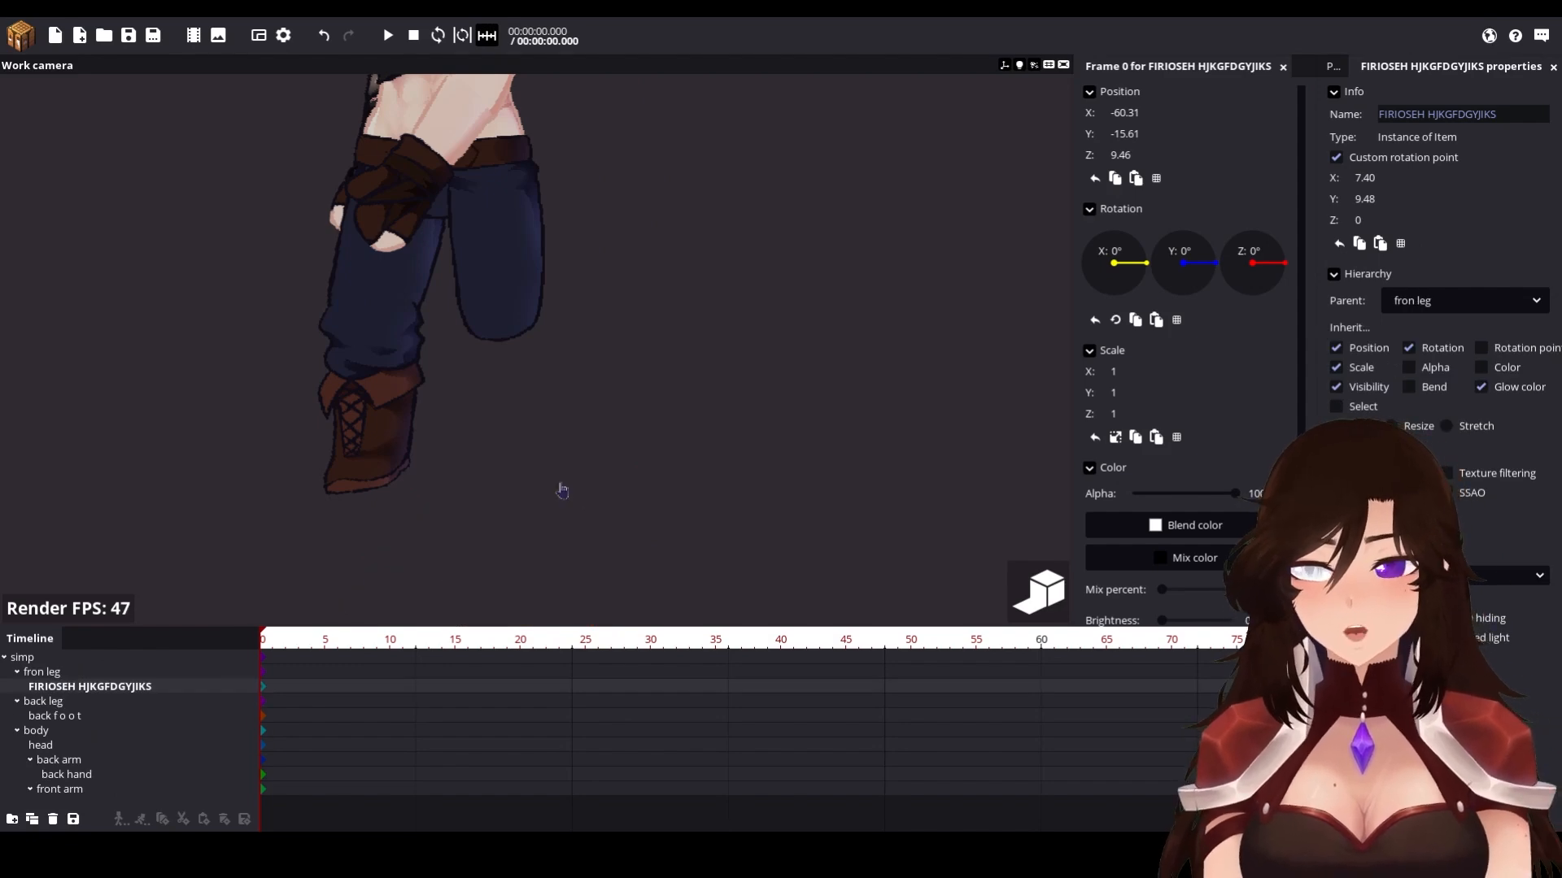
{"action": "left_click", "coordinate": [1146, 116]}
{"action": "left_click", "coordinate": [1150, 136]}
{"action": "type", "text": "0"}
Step: Fit the bandaged foot over the lower end of the fron leg at about X 0.12, Y -4.97, Z 0.02
{"action": "left_click_drag", "start_coordinate": [642, 215], "coordinate": [578, 278]}
{"action": "scroll", "coordinate": [578, 276], "scroll_direction": "up", "scroll_amount": 4}
{"action": "left_click_drag", "start_coordinate": [741, 421], "coordinate": [749, 422]}
{"action": "scroll", "coordinate": [622, 244], "scroll_direction": "down", "scroll_amount": 2}
{"action": "left_click_drag", "start_coordinate": [622, 237], "coordinate": [622, 212]}
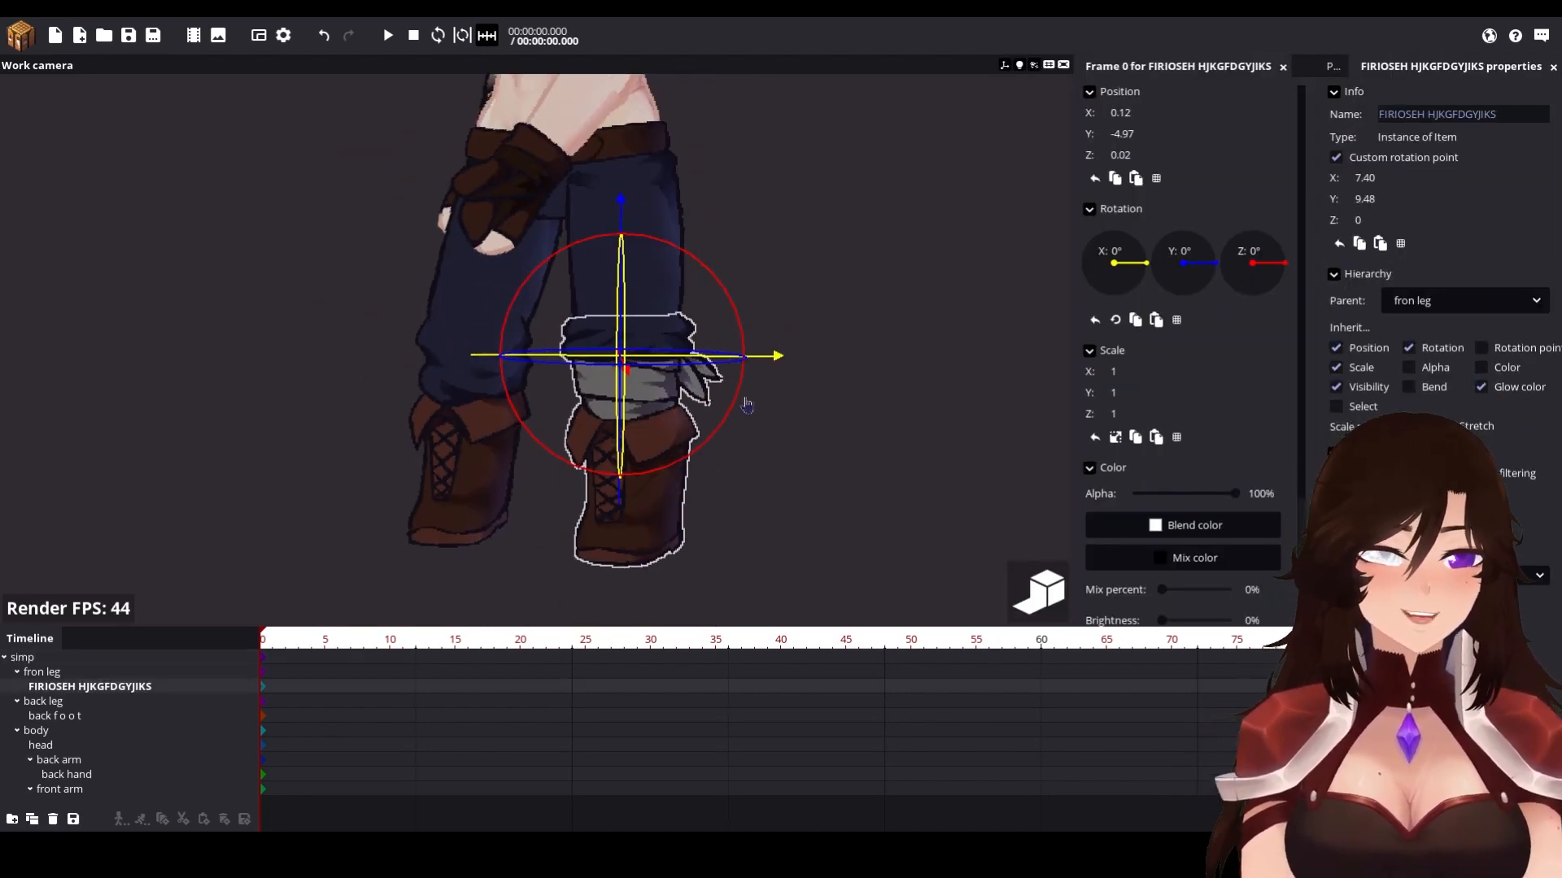
Step: Adjust the bandaged foot's rotation point to about X 7.62, Y 9.96 and raise it to about Y -3.80, testing its bend
{"action": "left_click_drag", "start_coordinate": [743, 393], "coordinate": [782, 366]}
{"action": "left_click_drag", "start_coordinate": [706, 249], "coordinate": [561, 236]}
{"action": "left_click", "coordinate": [464, 480]}
{"action": "left_click_drag", "start_coordinate": [587, 383], "coordinate": [504, 244]}
{"action": "left_click", "coordinate": [758, 329]}
{"action": "scroll", "coordinate": [650, 318], "scroll_direction": "up", "scroll_amount": 4}
{"action": "left_click_drag", "start_coordinate": [663, 232], "coordinate": [879, 399]}
{"action": "key", "text": "ctrl+z"}
{"action": "left_click_drag", "start_coordinate": [1364, 177], "coordinate": [1374, 177]}
{"action": "left_click_drag", "start_coordinate": [651, 198], "coordinate": [651, 138]}
{"action": "left_click_drag", "start_coordinate": [719, 193], "coordinate": [885, 391]}
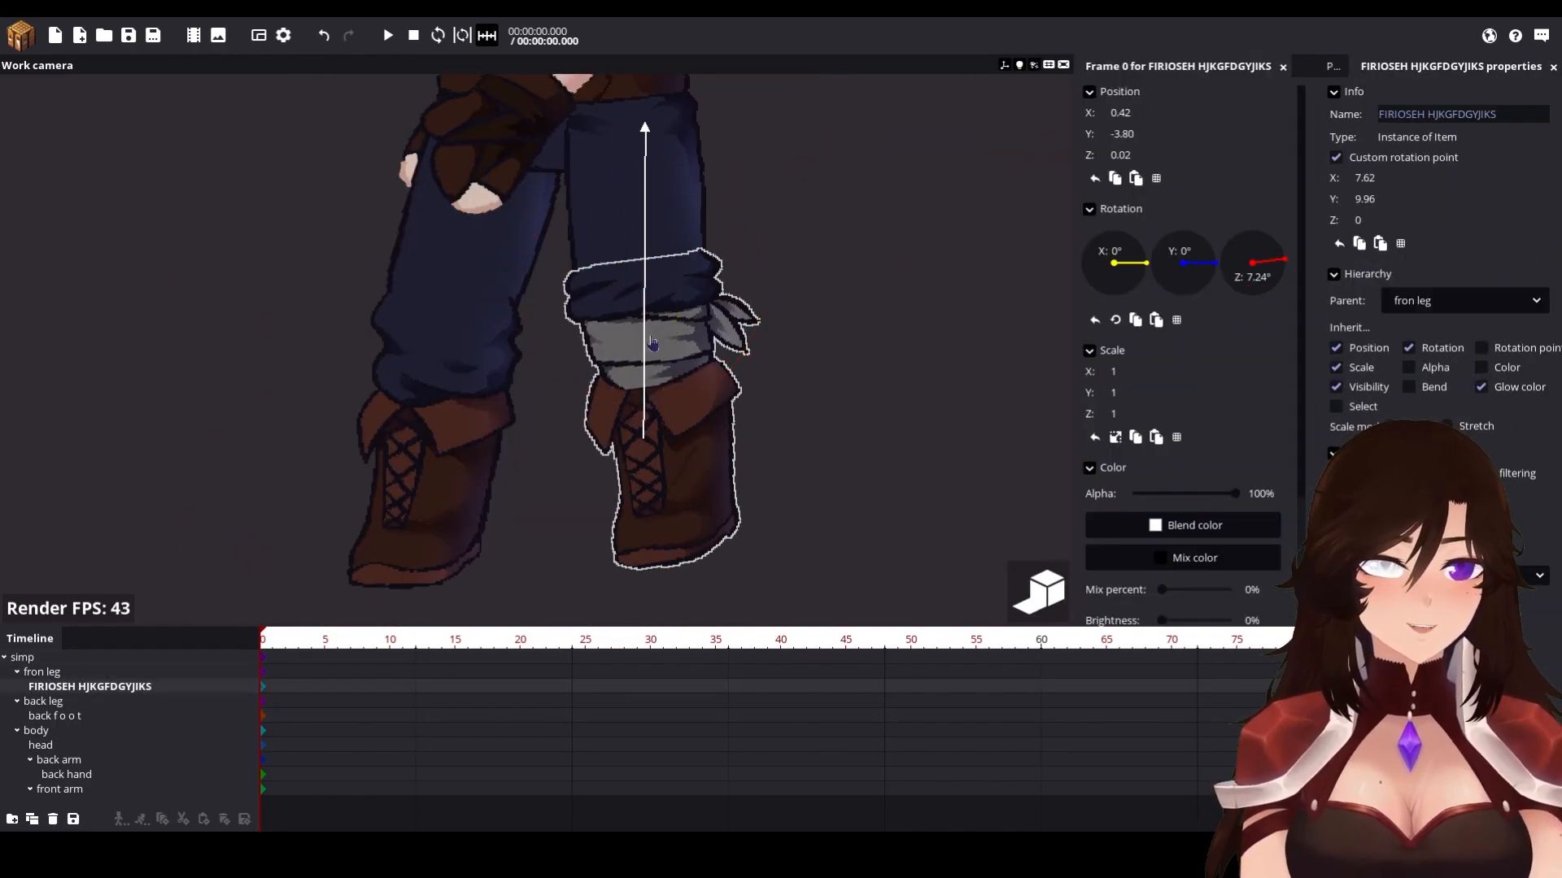
{"action": "scroll", "coordinate": [770, 404], "scroll_direction": "up", "scroll_amount": 5}
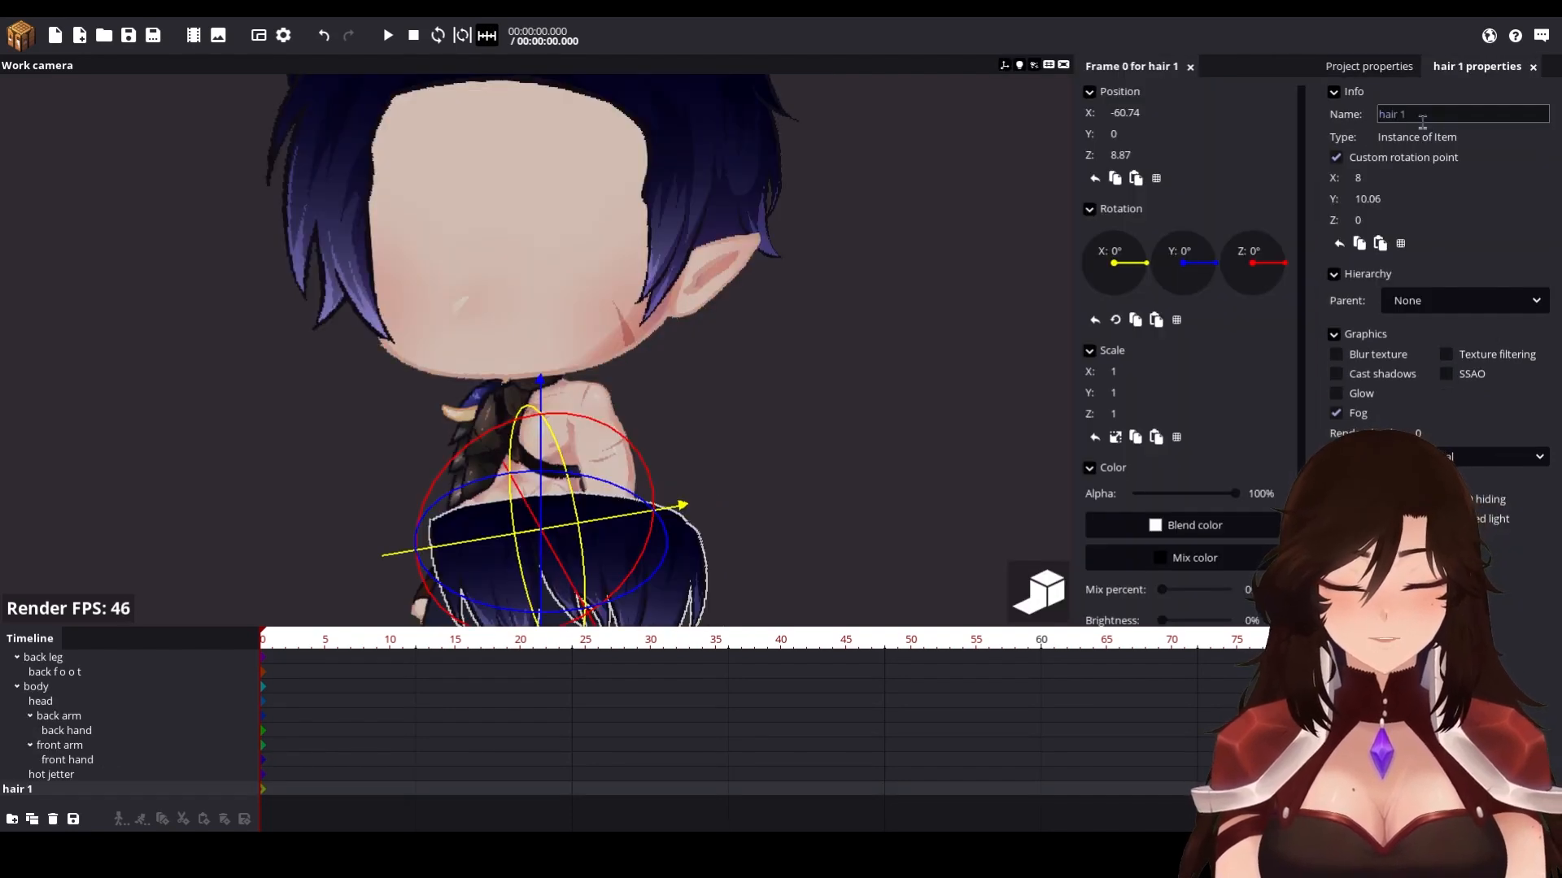
Step: Parent hair 1 to the head and set its position to 0 on all axes
{"action": "left_click_drag", "start_coordinate": [19, 796], "coordinate": [103, 722]}
{"action": "left_click", "coordinate": [31, 717]}
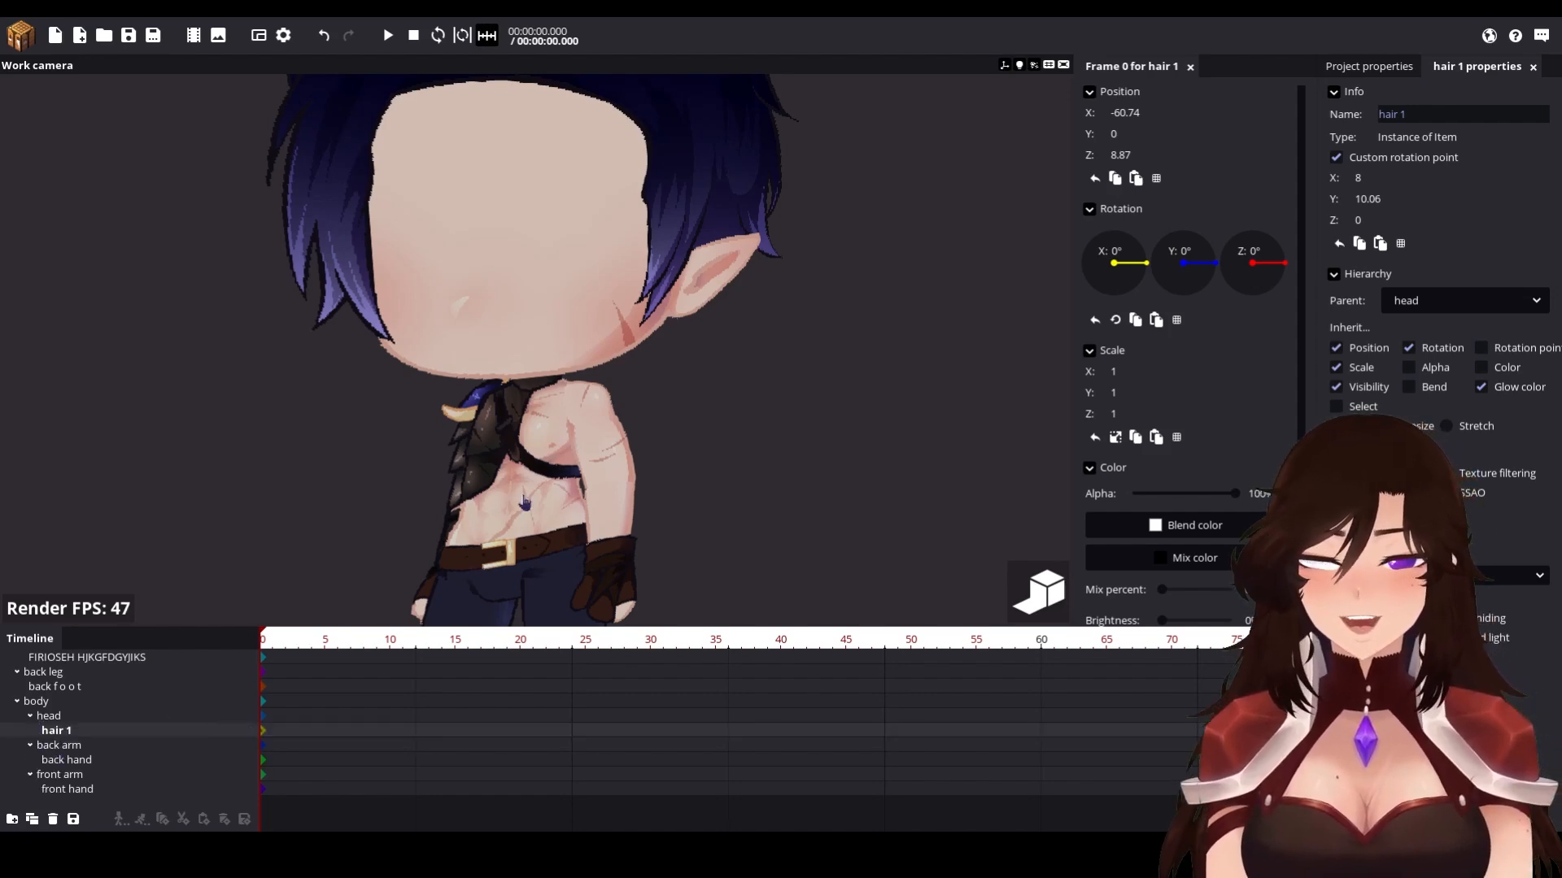
{"action": "scroll", "coordinate": [587, 473], "scroll_direction": "down", "scroll_amount": 5}
{"action": "scroll", "coordinate": [651, 455], "scroll_direction": "up", "scroll_amount": 4}
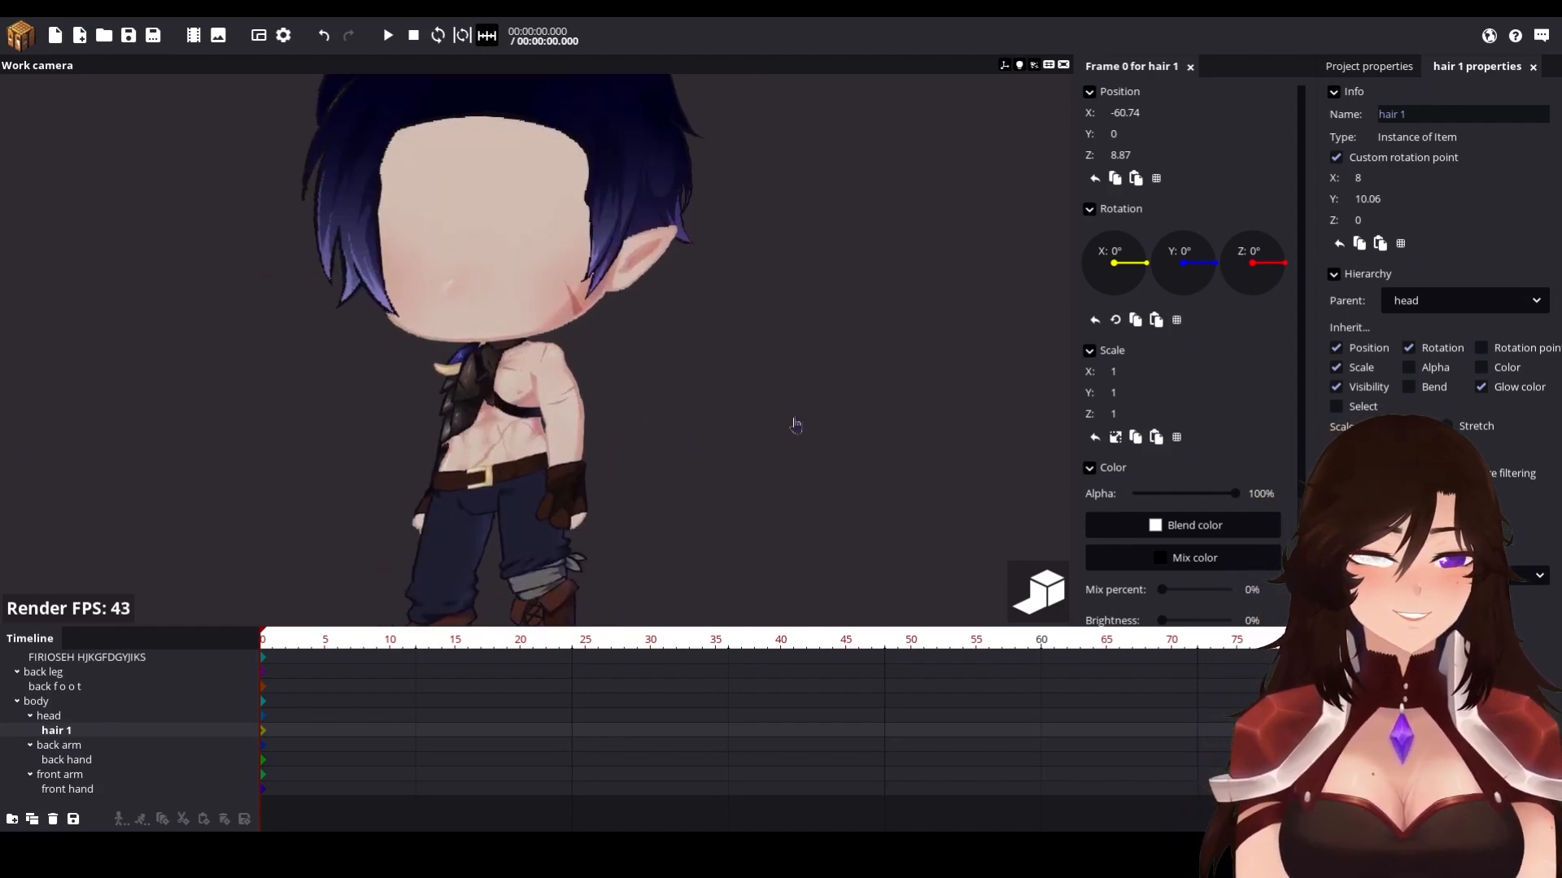
{"action": "right_click", "coordinate": [1136, 121]}
{"action": "left_click", "coordinate": [1138, 134]}
{"action": "type", "text": "0"}
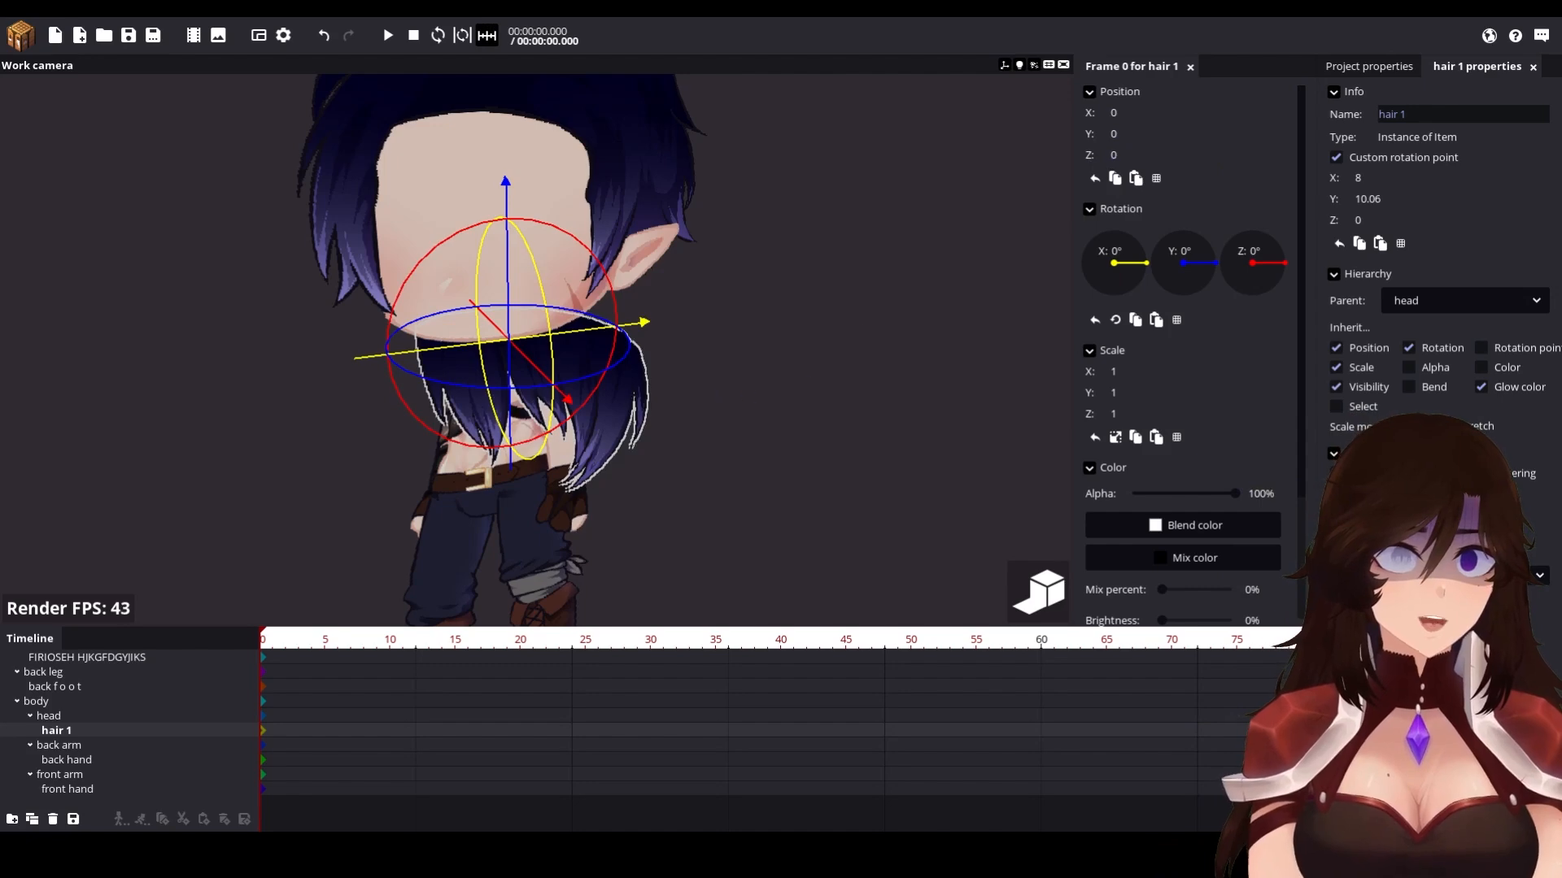
Step: Raise hair 1 onto the forehead and bring it just in front of the head, at about Y 8.02, Z 0.16
{"action": "middle_click_drag", "start_coordinate": [754, 413], "coordinate": [697, 395]}
{"action": "left_click_drag", "start_coordinate": [601, 356], "coordinate": [605, 358]}
{"action": "left_click_drag", "start_coordinate": [724, 361], "coordinate": [716, 358]}
{"action": "left_click_drag", "start_coordinate": [513, 262], "coordinate": [514, 126]}
{"action": "left_click_drag", "start_coordinate": [739, 449], "coordinate": [735, 442]}
{"action": "left_click_drag", "start_coordinate": [541, 382], "coordinate": [542, 337]}
{"action": "scroll", "coordinate": [760, 394], "scroll_direction": "up", "scroll_amount": 1}
{"action": "middle_click_drag", "start_coordinate": [769, 395], "coordinate": [802, 412]}
{"action": "left_click_drag", "start_coordinate": [802, 412], "coordinate": [815, 429]}
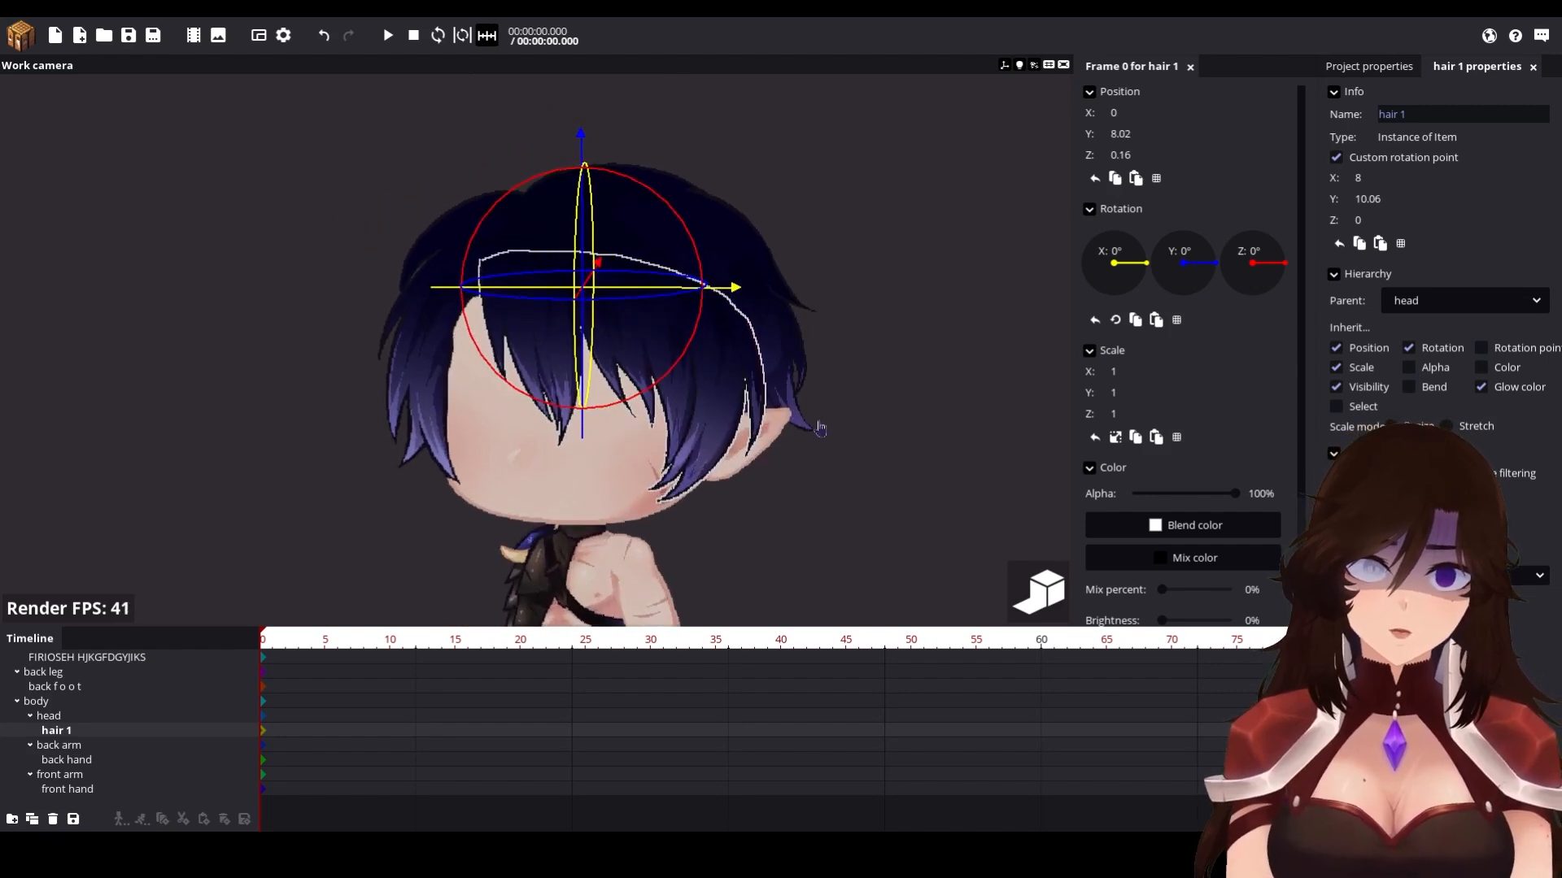
Step: Tune hair 1's rotation point to about Y 8.66 and its position to about Y 6.89, undoing the trial rotations
{"action": "scroll", "coordinate": [664, 334], "scroll_direction": "up", "scroll_amount": 3}
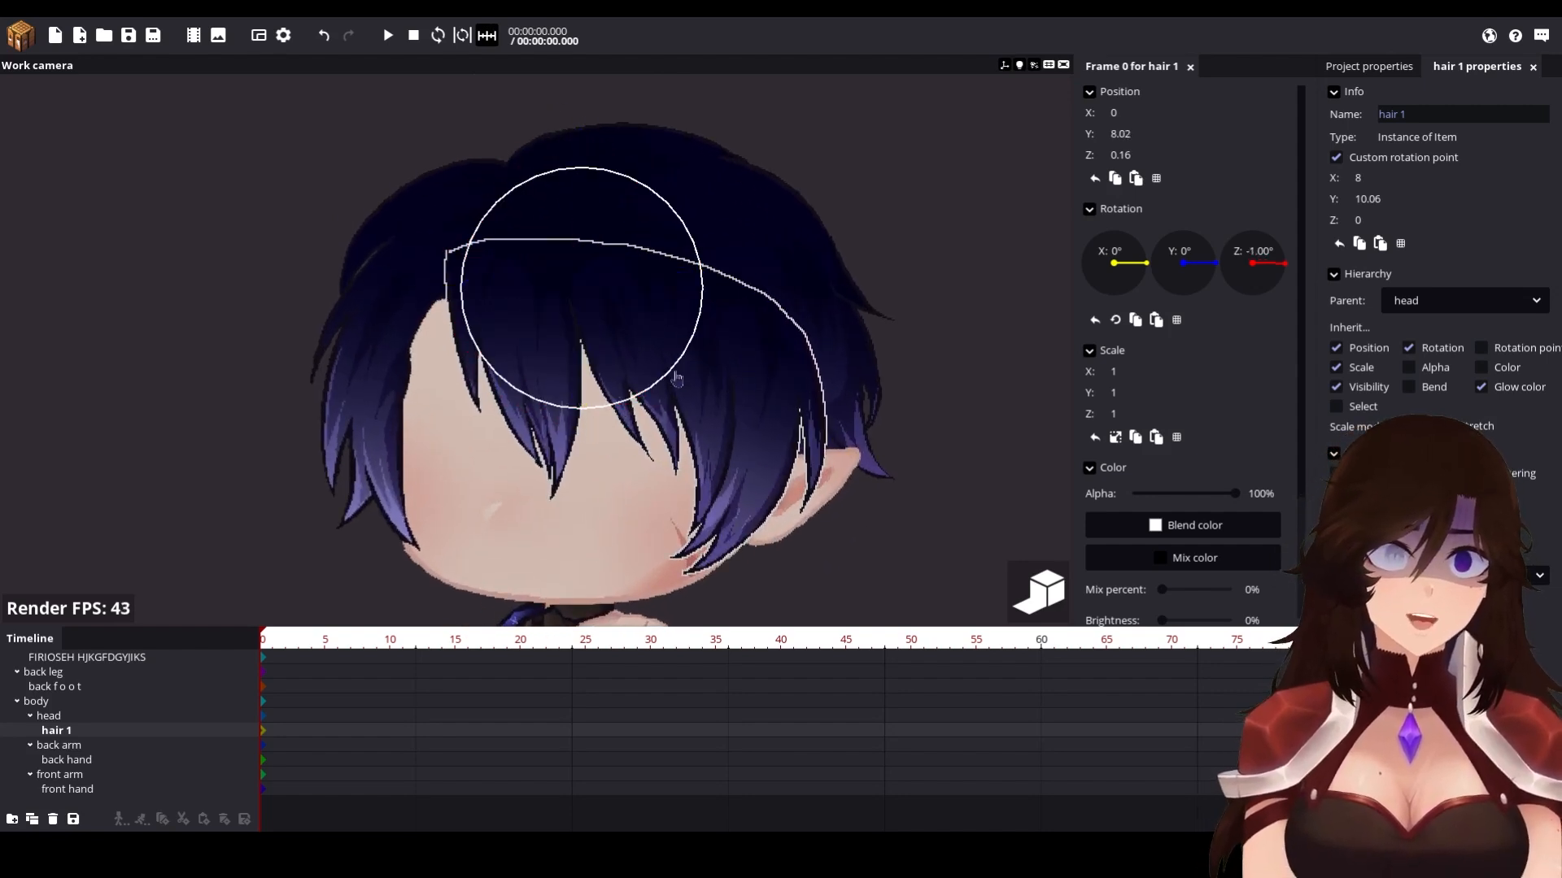
{"action": "left_click_drag", "start_coordinate": [676, 377], "coordinate": [764, 456]}
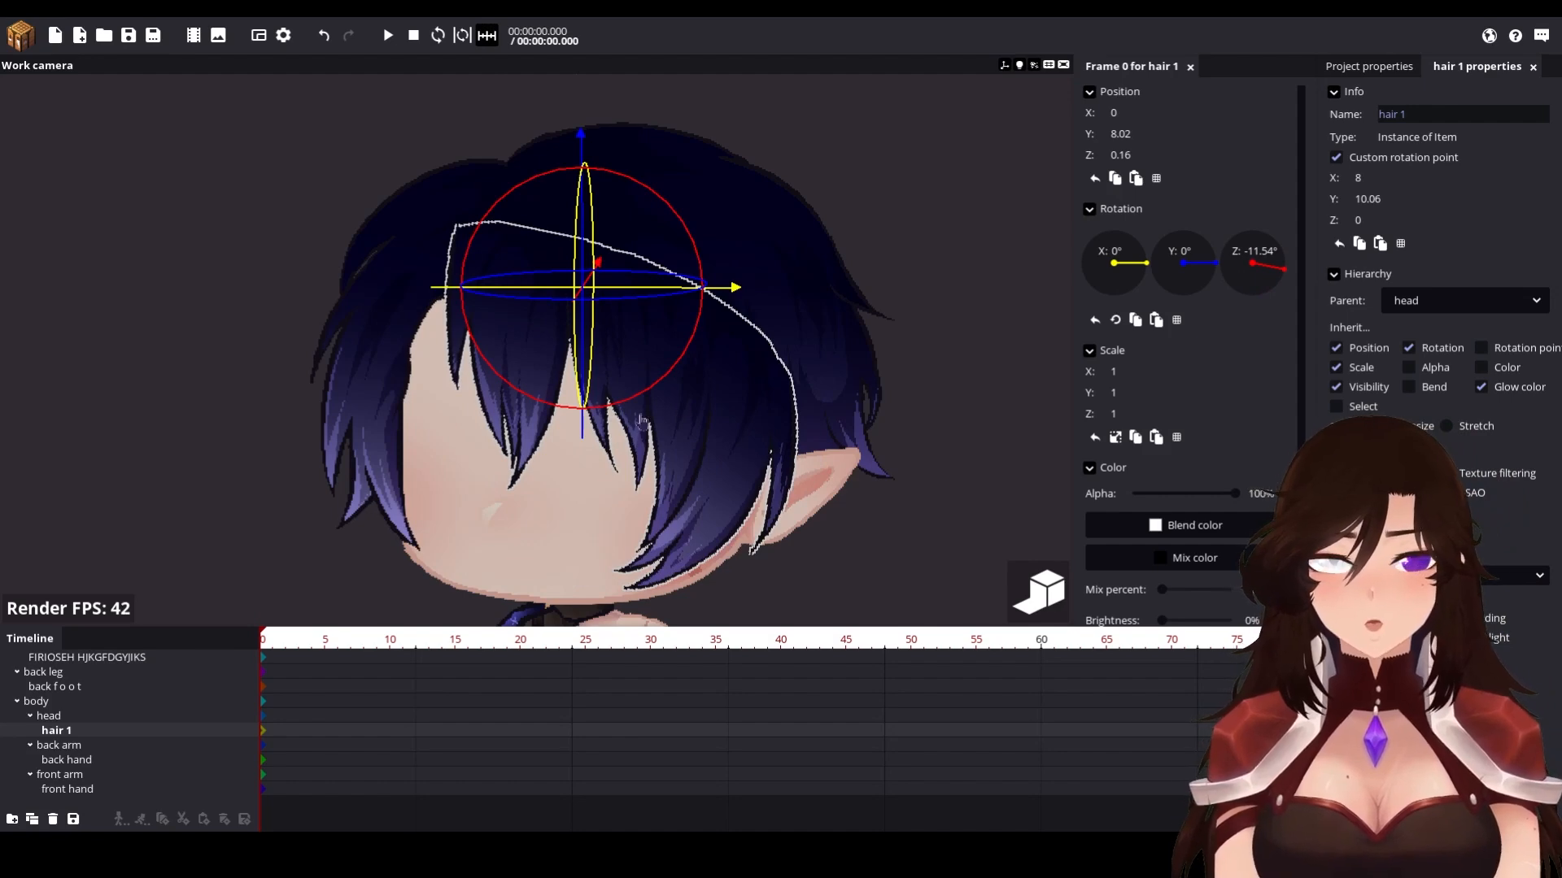
{"action": "left_click_drag", "start_coordinate": [663, 390], "coordinate": [868, 253]}
{"action": "key", "text": "ctrl+z"}
{"action": "key", "text": "ctrl+z"}
{"action": "key", "text": "ctrl+z"}
{"action": "left_click_drag", "start_coordinate": [701, 340], "coordinate": [701, 393]}
{"action": "key", "text": "ctrl+z"}
{"action": "key", "text": "ctrl+z"}
Step: Duplicate hair 1 under the head and rename the copy "hair 2"
{"action": "left_click", "coordinate": [973, 293]}
{"action": "scroll", "coordinate": [973, 292], "scroll_direction": "down", "scroll_amount": 3}
{"action": "scroll", "coordinate": [715, 349], "scroll_direction": "up", "scroll_amount": 3}
{"action": "left_click", "coordinate": [715, 350]}
{"action": "left_click", "coordinate": [138, 763]}
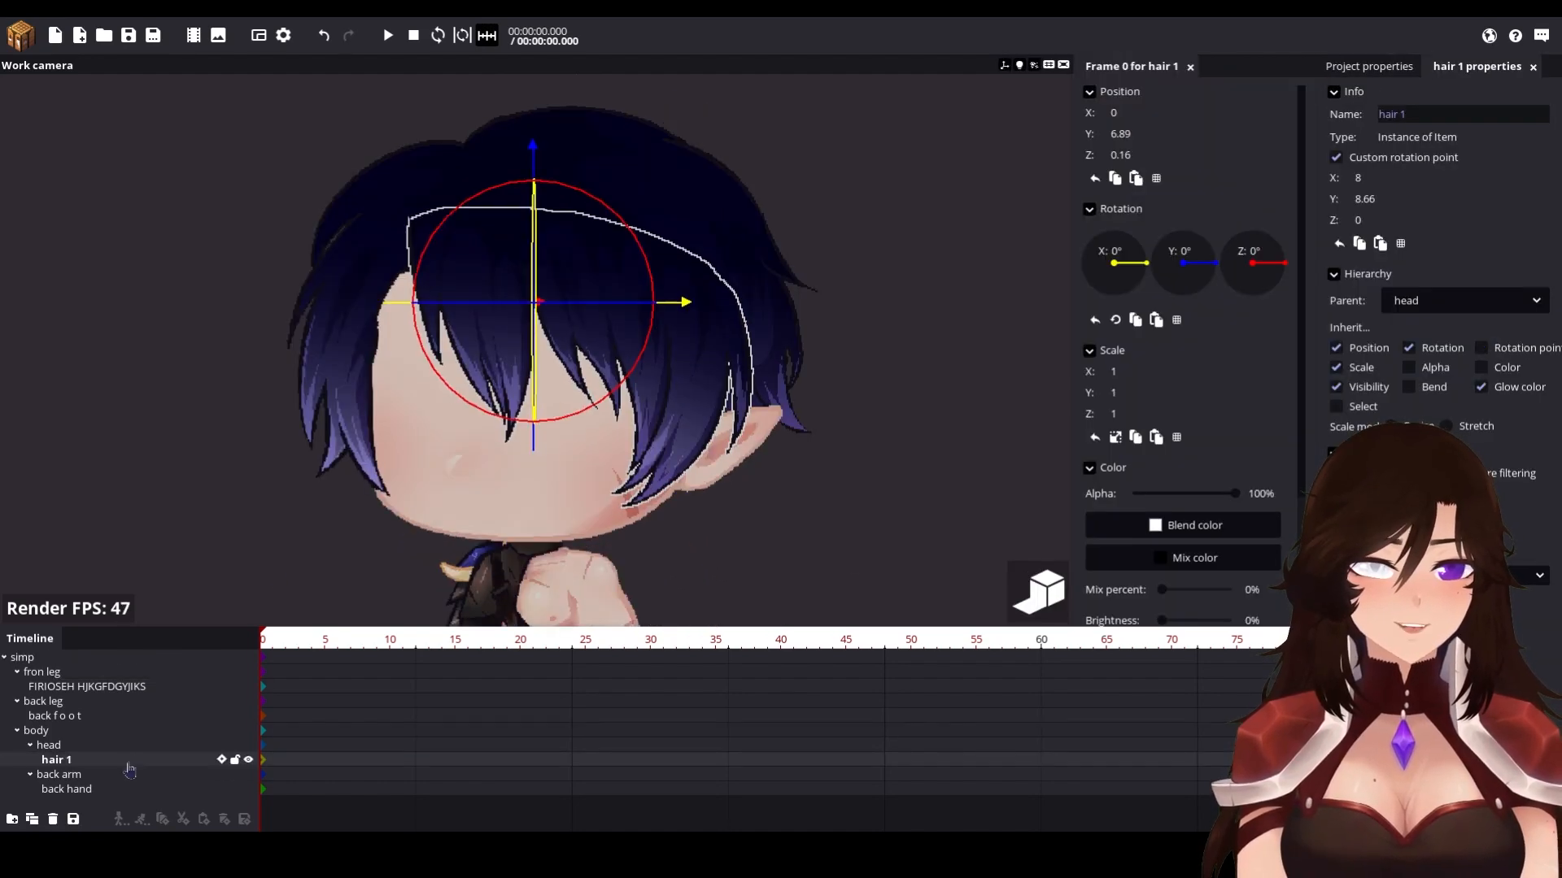
{"action": "left_click", "coordinate": [32, 820]}
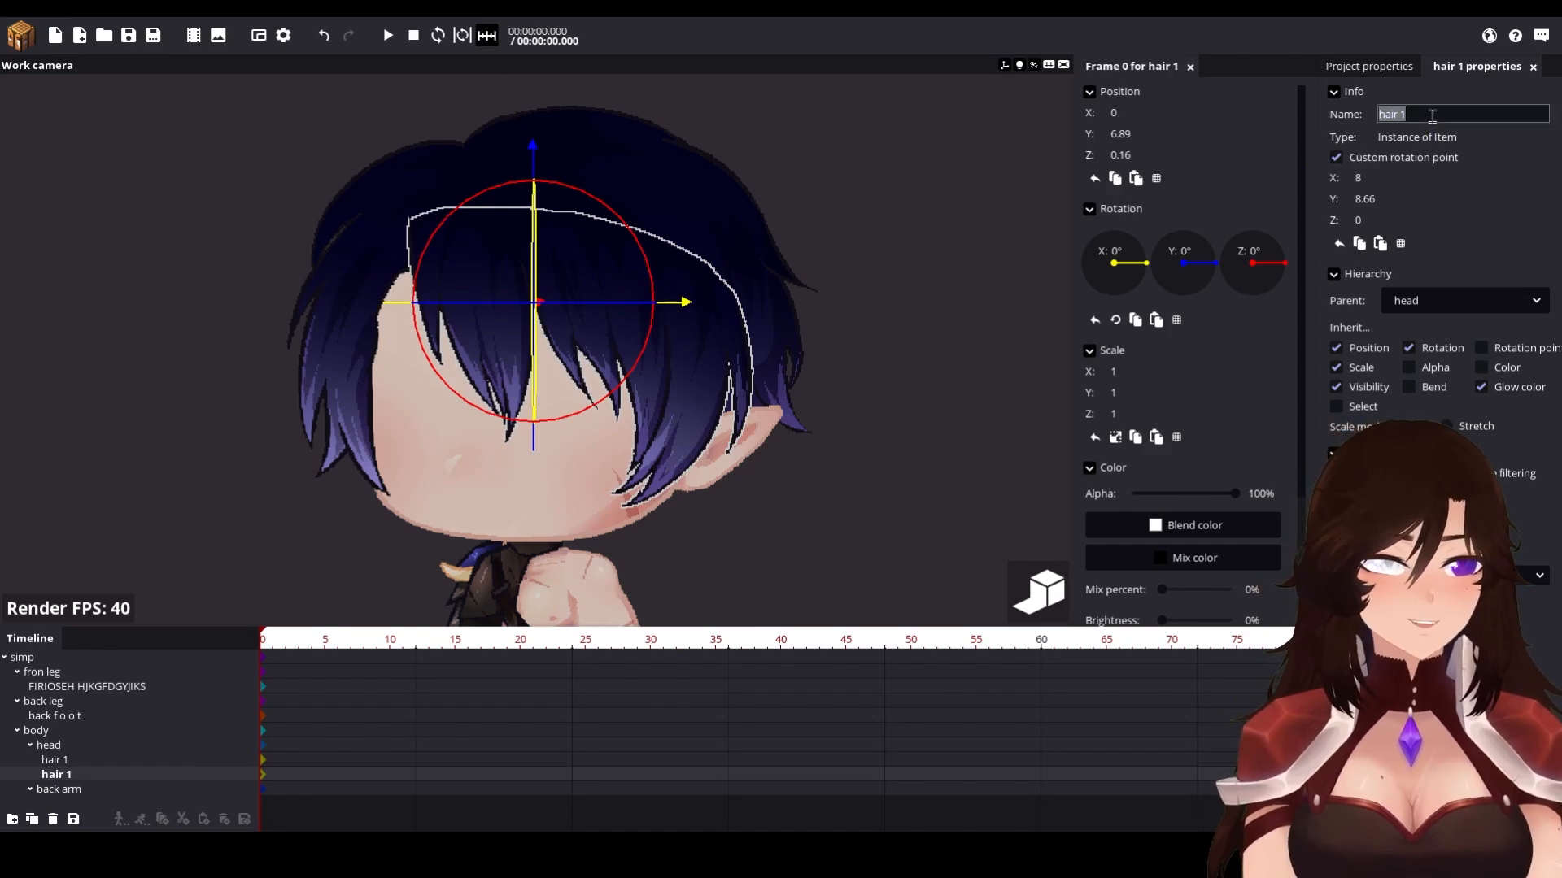
Step: Move hair 2 forward in front of hair 1, to about Z 0.37
{"action": "middle_click_drag", "start_coordinate": [855, 366], "coordinate": [684, 373]}
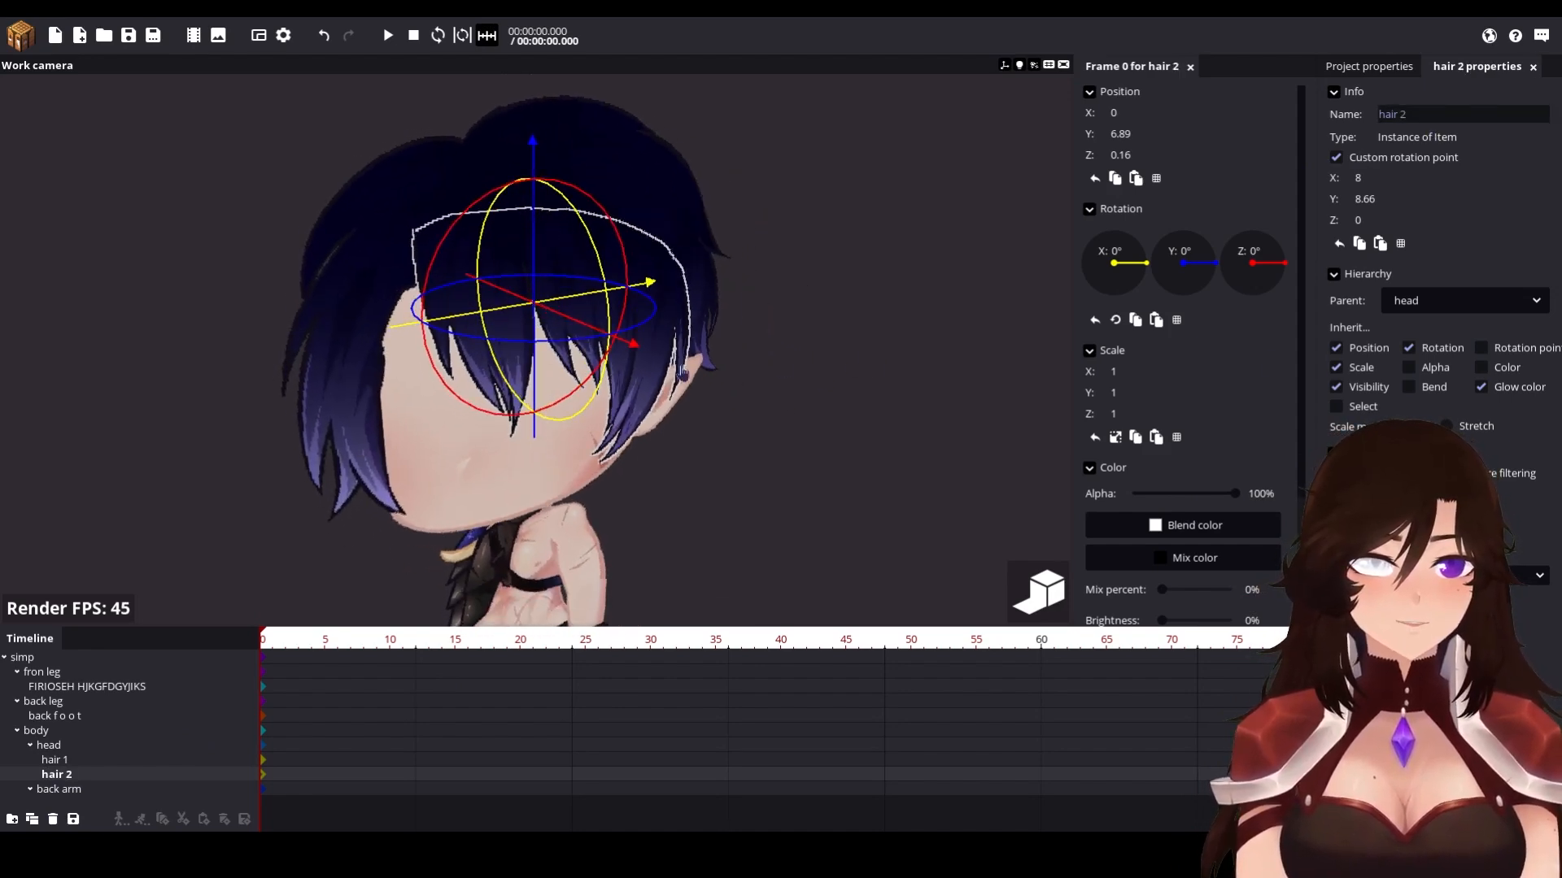
{"action": "scroll", "coordinate": [683, 373], "scroll_direction": "up", "scroll_amount": 2}
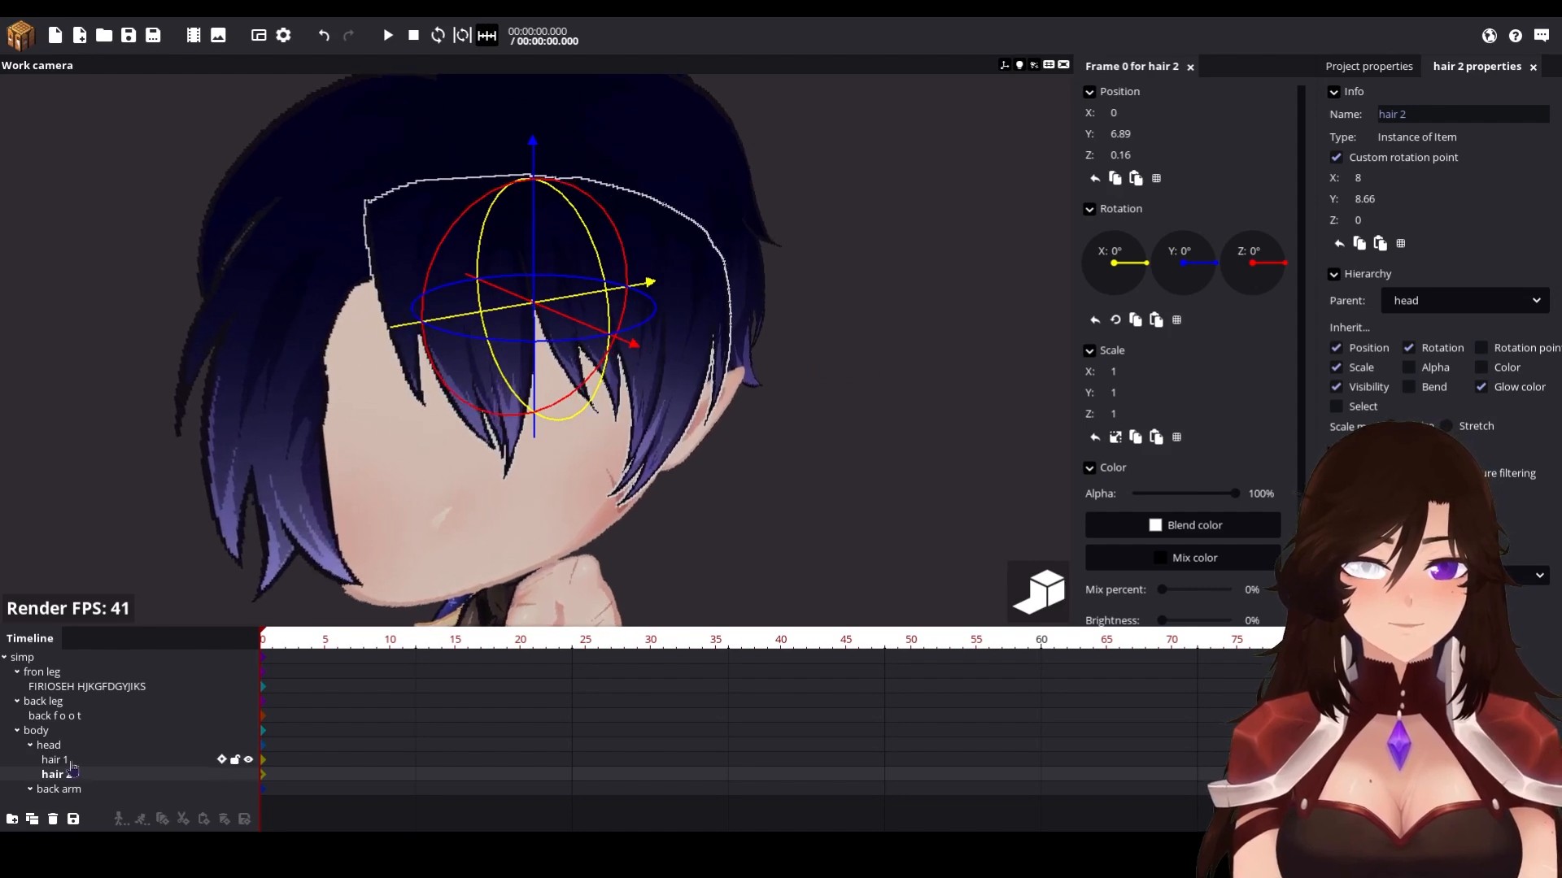
{"action": "left_click", "coordinate": [57, 759]}
{"action": "left_click_drag", "start_coordinate": [581, 308], "coordinate": [596, 324]}
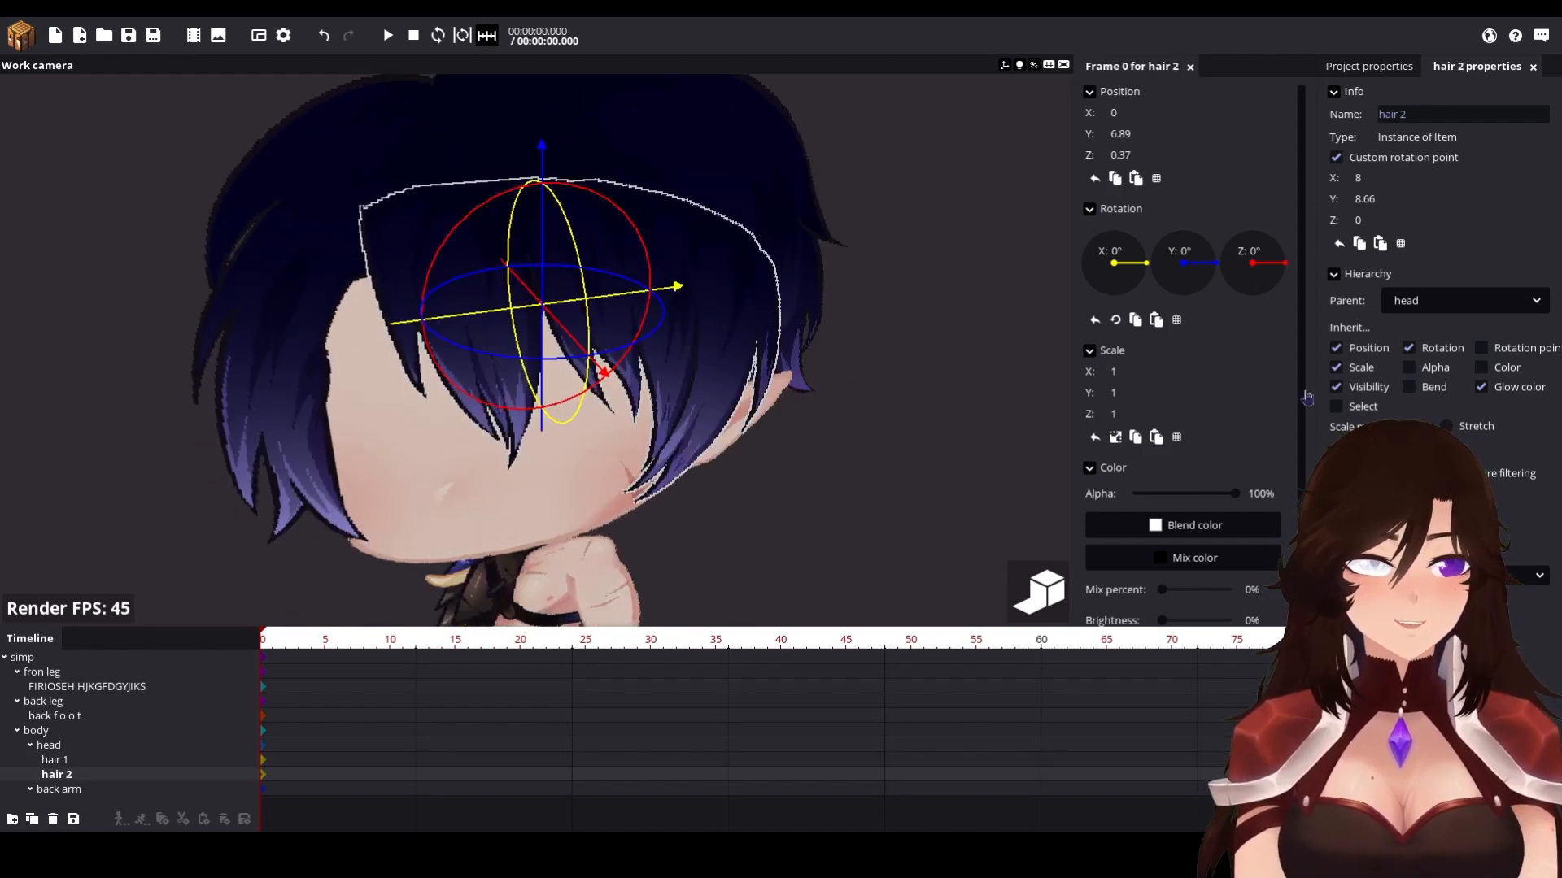
Step: Enable a custom item slot for hair 2 and assign it the side hair lock in slot 12
{"action": "scroll", "coordinate": [1236, 567], "scroll_direction": "down", "scroll_amount": 3}
{"action": "left_click", "coordinate": [1109, 524]}
{"action": "scroll", "coordinate": [1194, 527], "scroll_direction": "down", "scroll_amount": 2}
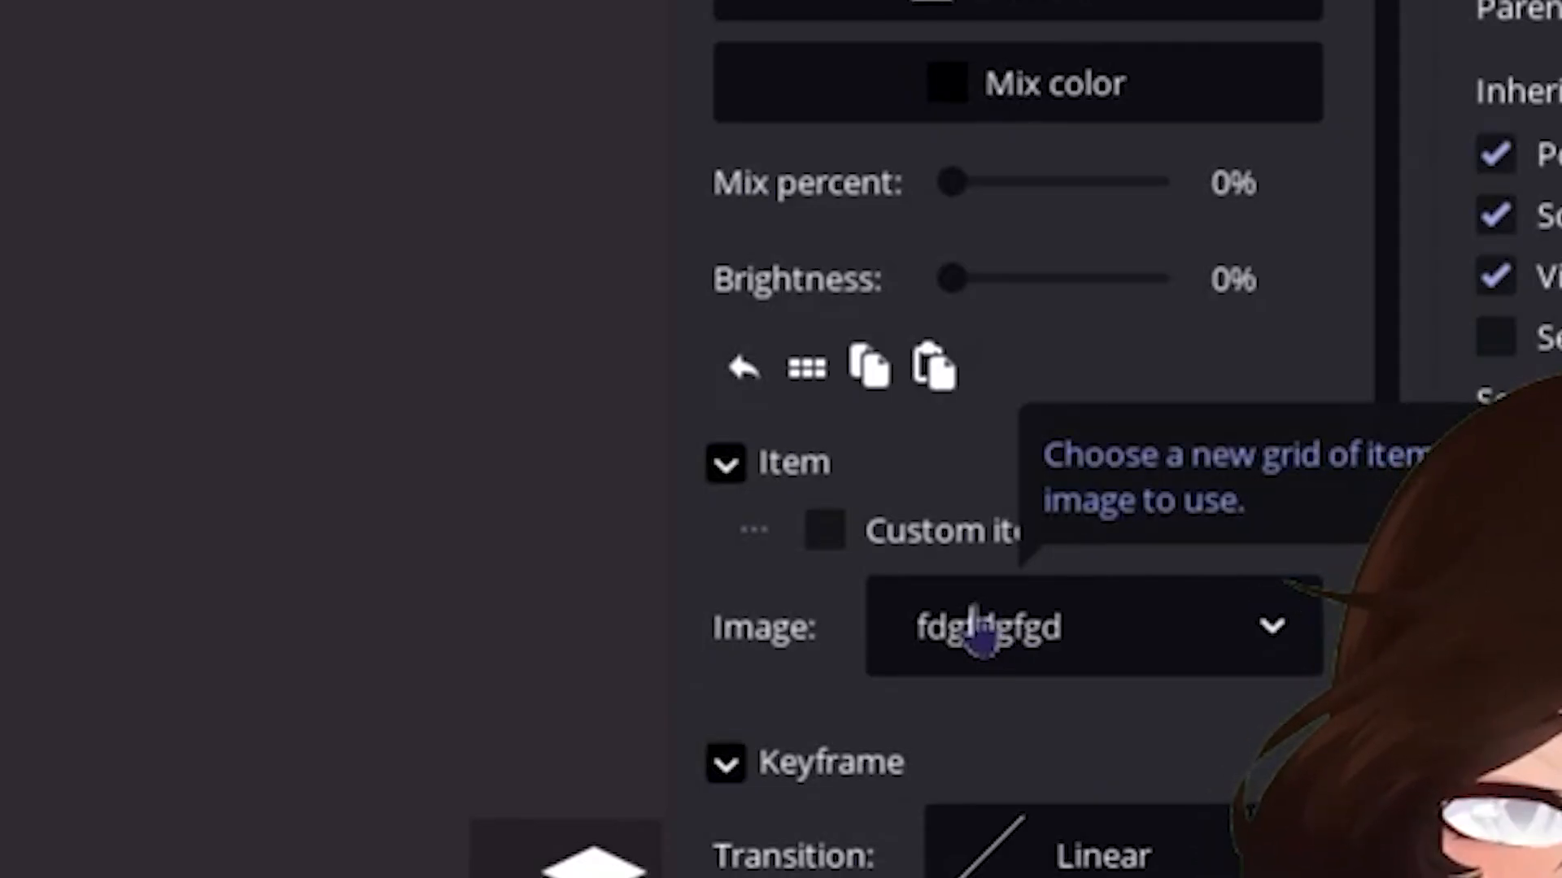
{"action": "left_click", "coordinate": [981, 630]}
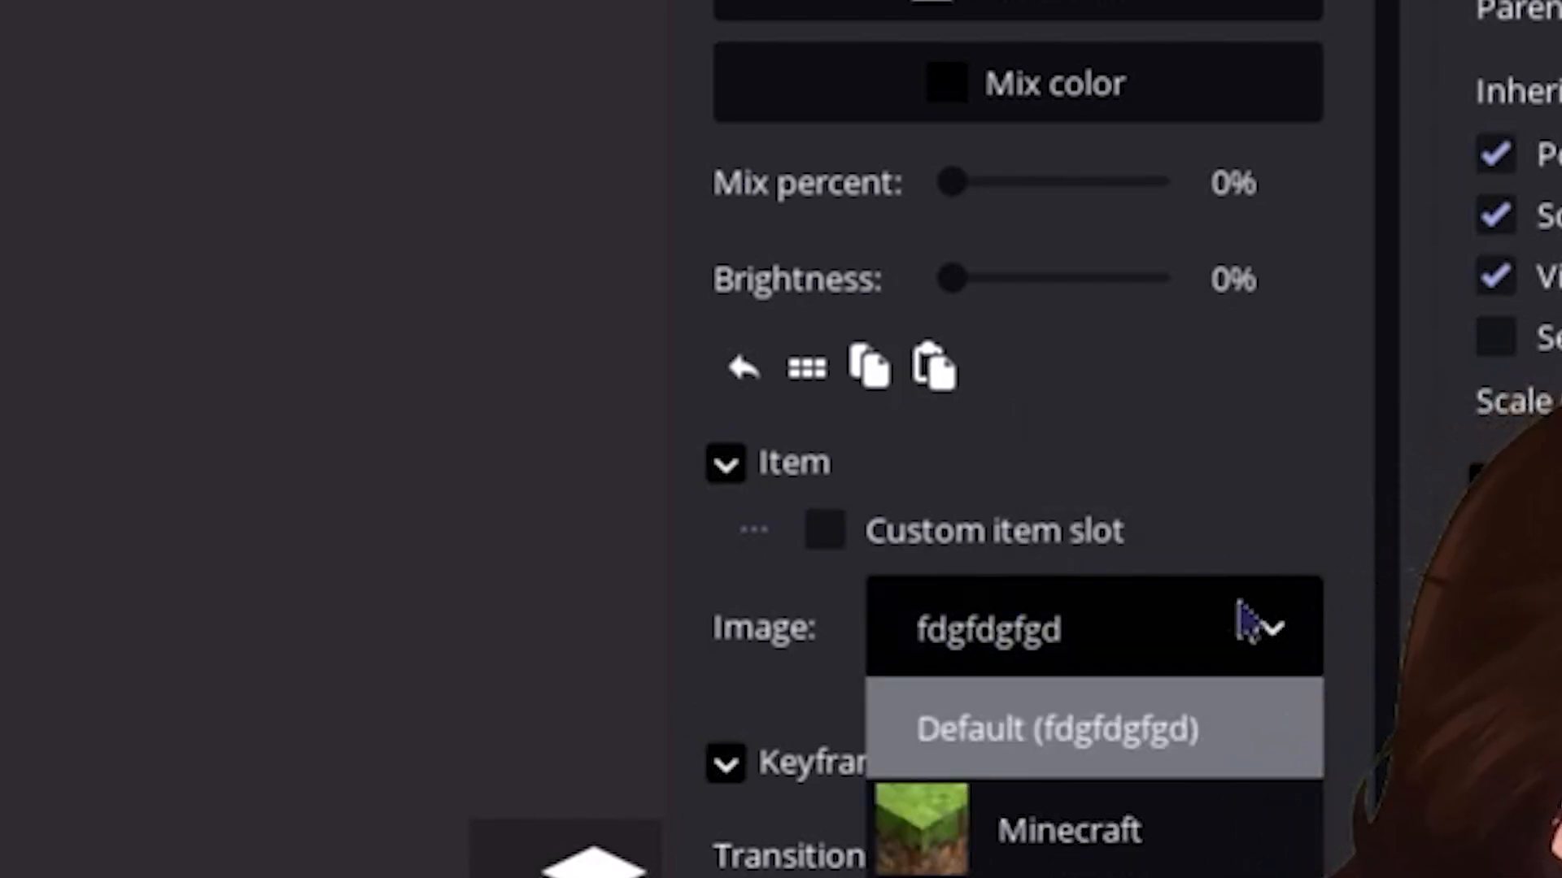
{"action": "left_click", "coordinate": [1252, 622]}
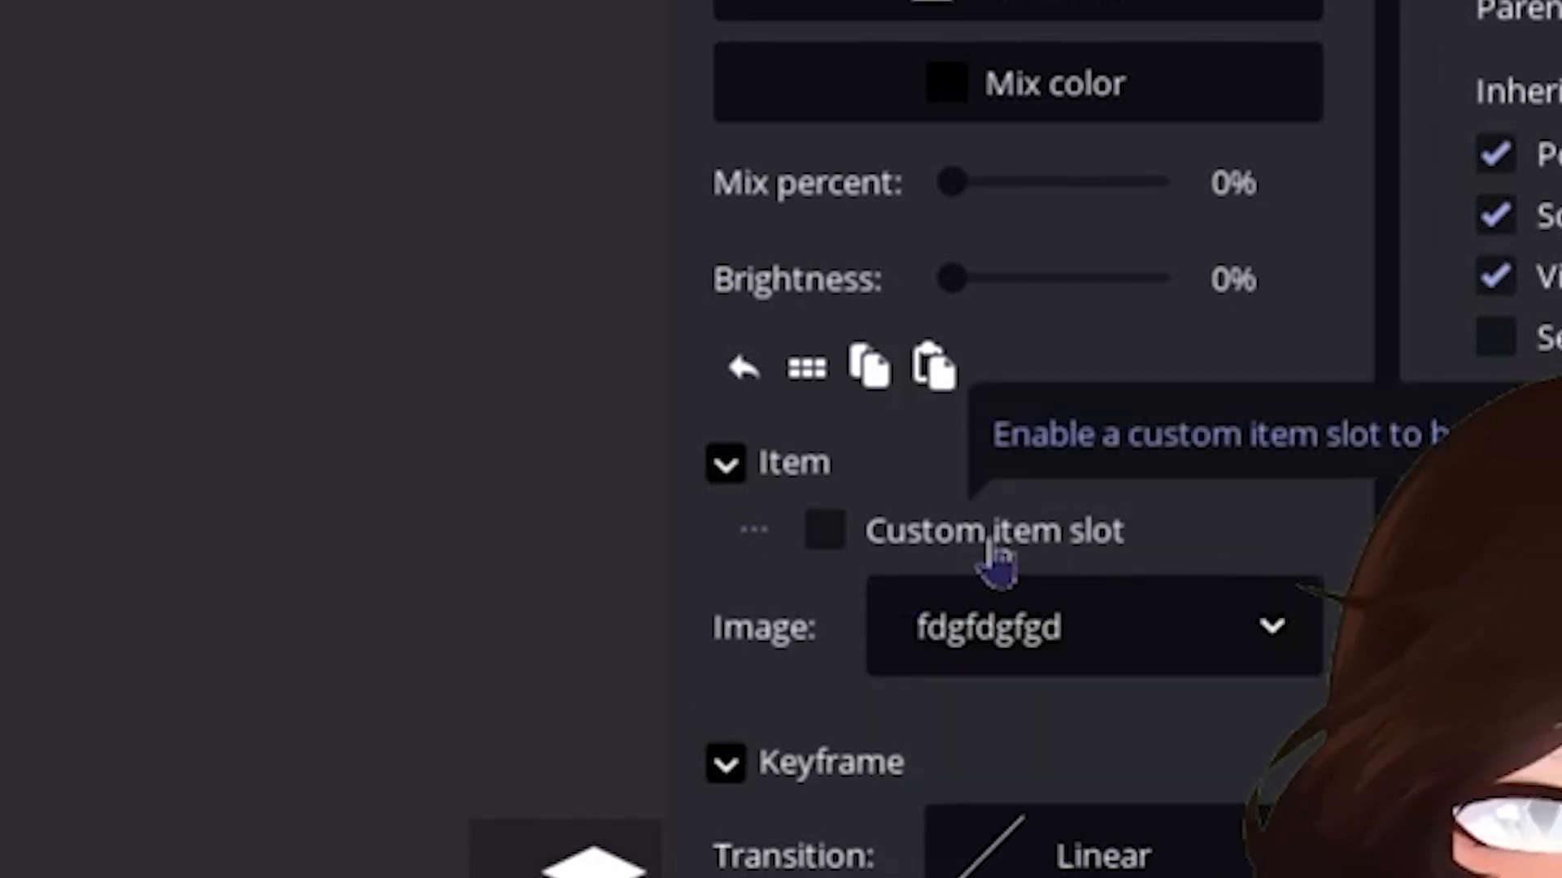
{"action": "left_click", "coordinate": [1055, 560]}
{"action": "scroll", "coordinate": [1298, 329], "scroll_direction": "down", "scroll_amount": 7}
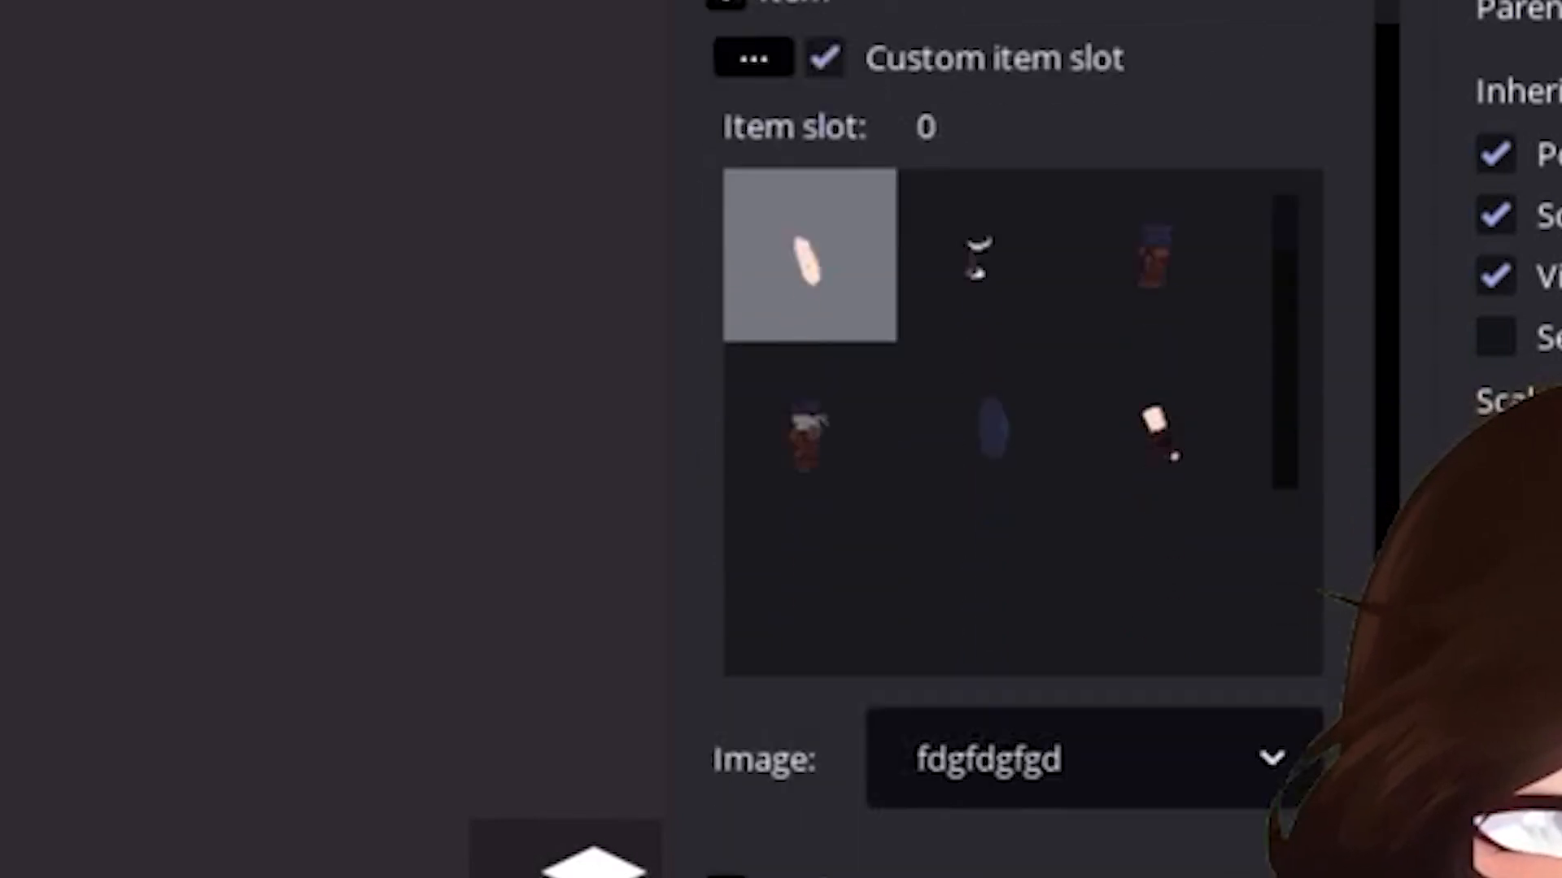
{"action": "scroll", "coordinate": [1297, 329], "scroll_direction": "down", "scroll_amount": 5}
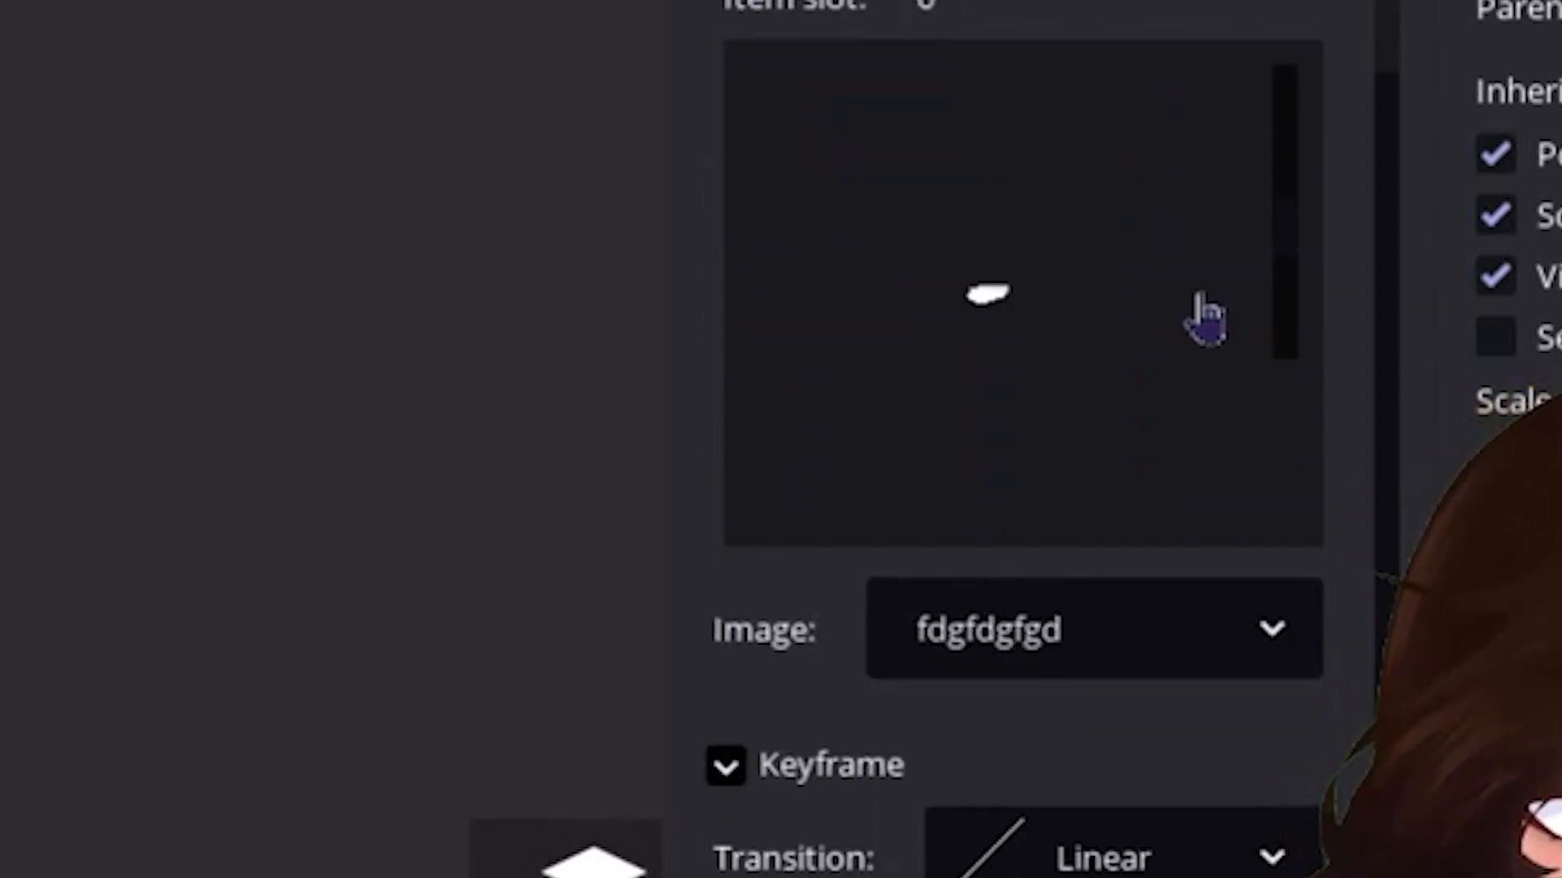
{"action": "scroll", "coordinate": [1205, 319], "scroll_direction": "up", "scroll_amount": 5}
{"action": "left_click", "coordinate": [777, 338]}
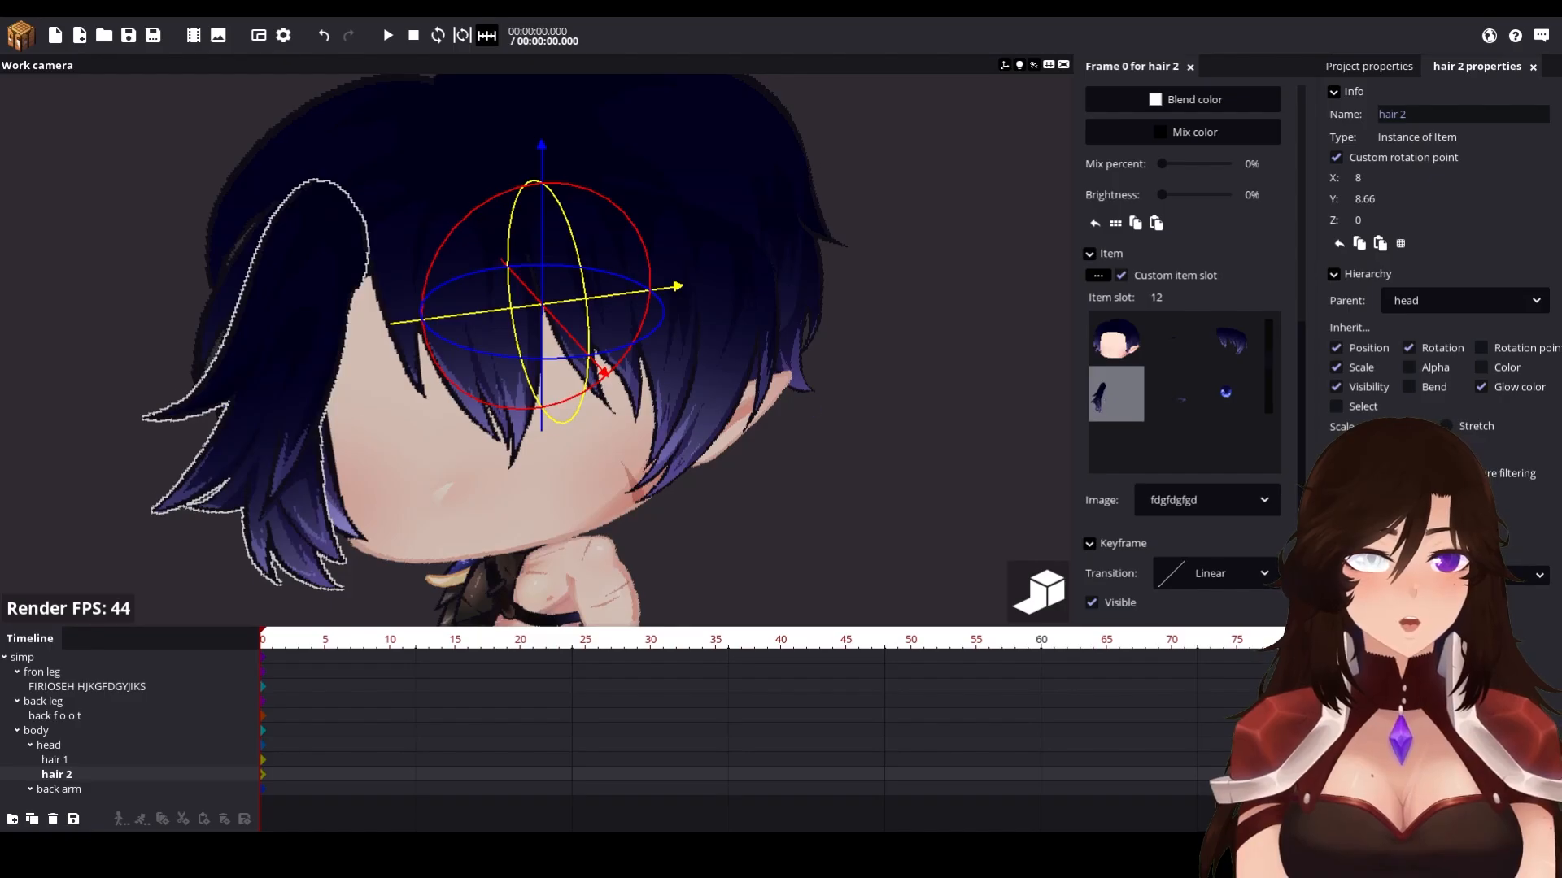
Step: Set hair 2's rotation point X to about 3.49, at the side lock, and undo the trial transform
{"action": "left_click_drag", "start_coordinate": [785, 402], "coordinate": [770, 390]}
{"action": "scroll", "coordinate": [770, 390], "scroll_direction": "up", "scroll_amount": 2}
{"action": "scroll", "coordinate": [770, 391], "scroll_direction": "down", "scroll_amount": 4}
{"action": "left_click_drag", "start_coordinate": [1363, 178], "coordinate": [1288, 182]}
{"action": "left_click_drag", "start_coordinate": [651, 303], "coordinate": [548, 314]}
{"action": "key", "text": "ctrl+z"}
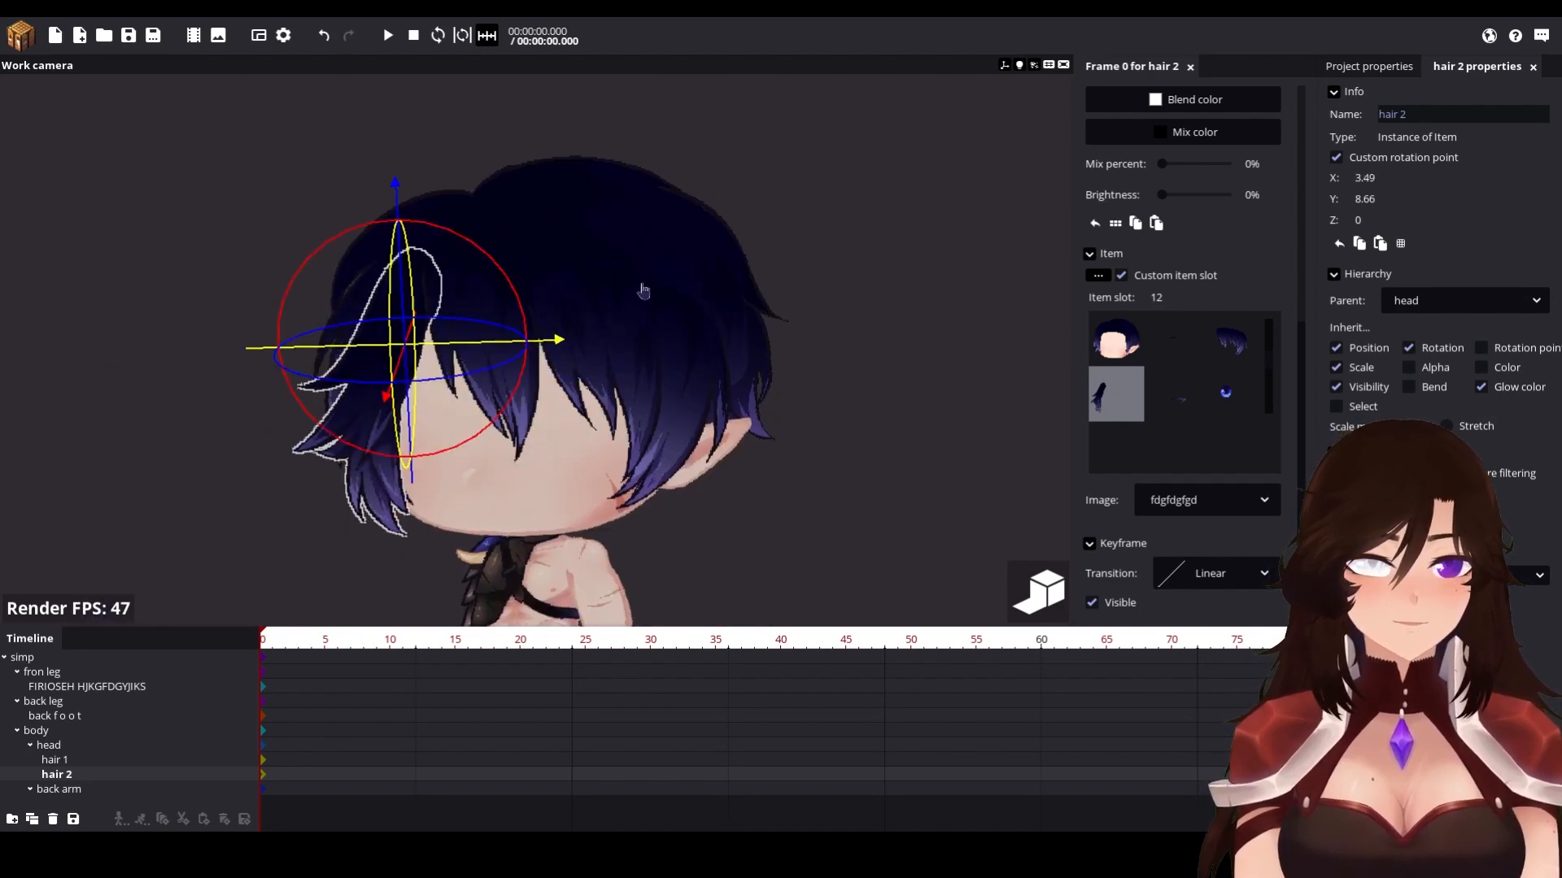
Step: Deselect hair 2 and examine the layered hair, head, torso and full assembled character
{"action": "scroll", "coordinate": [553, 317], "scroll_direction": "up", "scroll_amount": 3}
{"action": "left_click", "coordinate": [919, 268]}
{"action": "scroll", "coordinate": [732, 284], "scroll_direction": "down", "scroll_amount": 6}
{"action": "scroll", "coordinate": [521, 309], "scroll_direction": "up", "scroll_amount": 6}
{"action": "left_click", "coordinate": [349, 325]}
{"action": "left_click", "coordinate": [952, 365]}
{"action": "scroll", "coordinate": [951, 364], "scroll_direction": "down", "scroll_amount": 6}
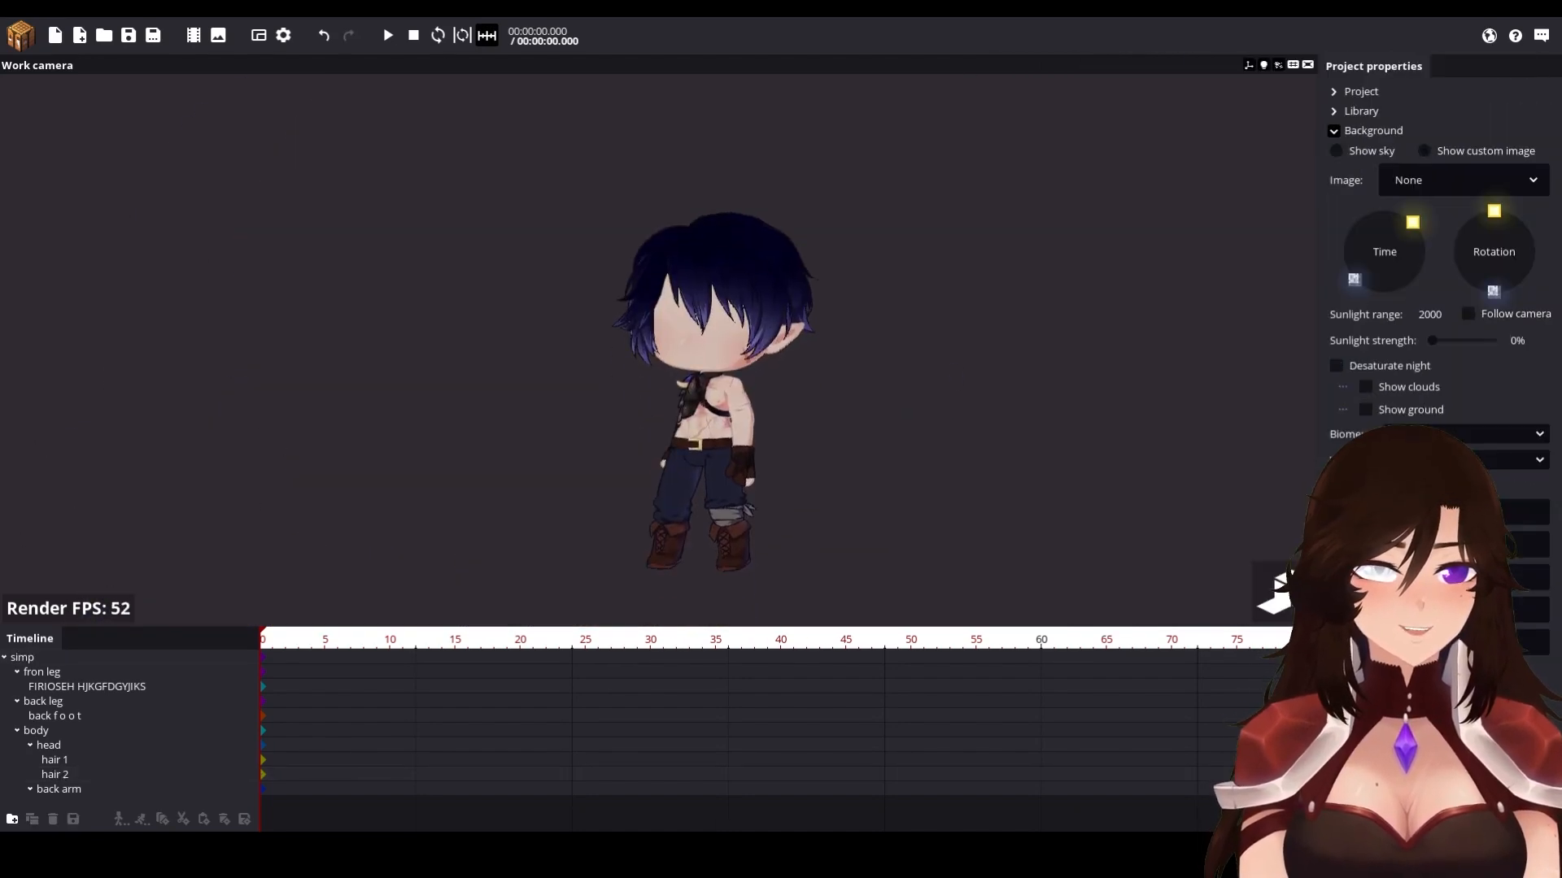
{"action": "left_click_drag", "start_coordinate": [957, 379], "coordinate": [918, 339]}
{"action": "scroll", "coordinate": [919, 339], "scroll_direction": "up", "scroll_amount": 1}
{"action": "scroll", "coordinate": [918, 340], "scroll_direction": "down", "scroll_amount": 2}
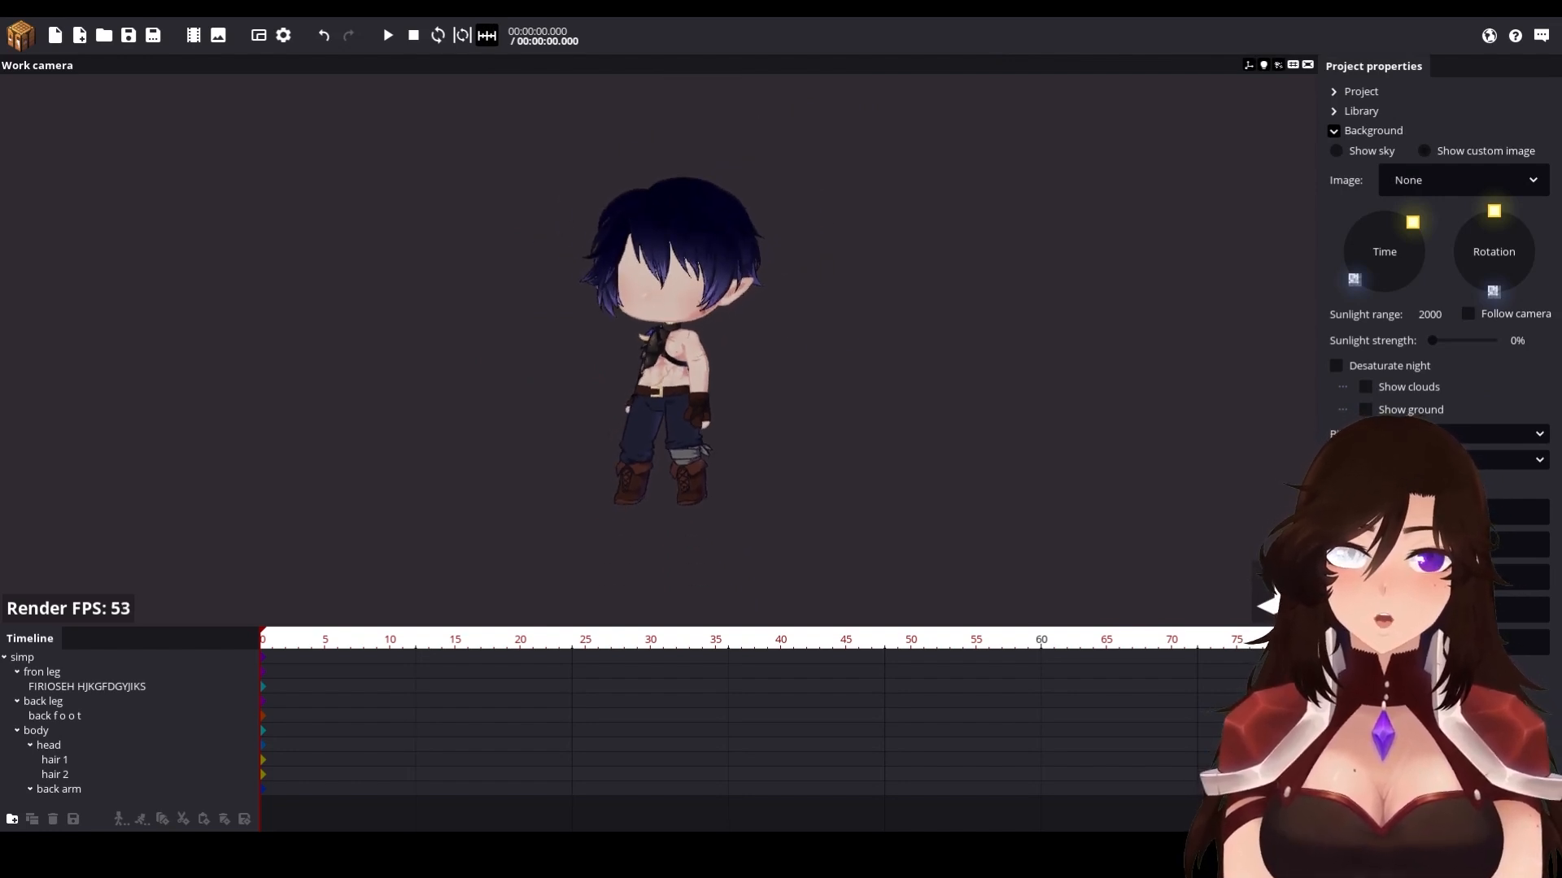
{"action": "scroll", "coordinate": [791, 344], "scroll_direction": "up", "scroll_amount": 5}
{"action": "scroll", "coordinate": [791, 348], "scroll_direction": "up", "scroll_amount": 5}
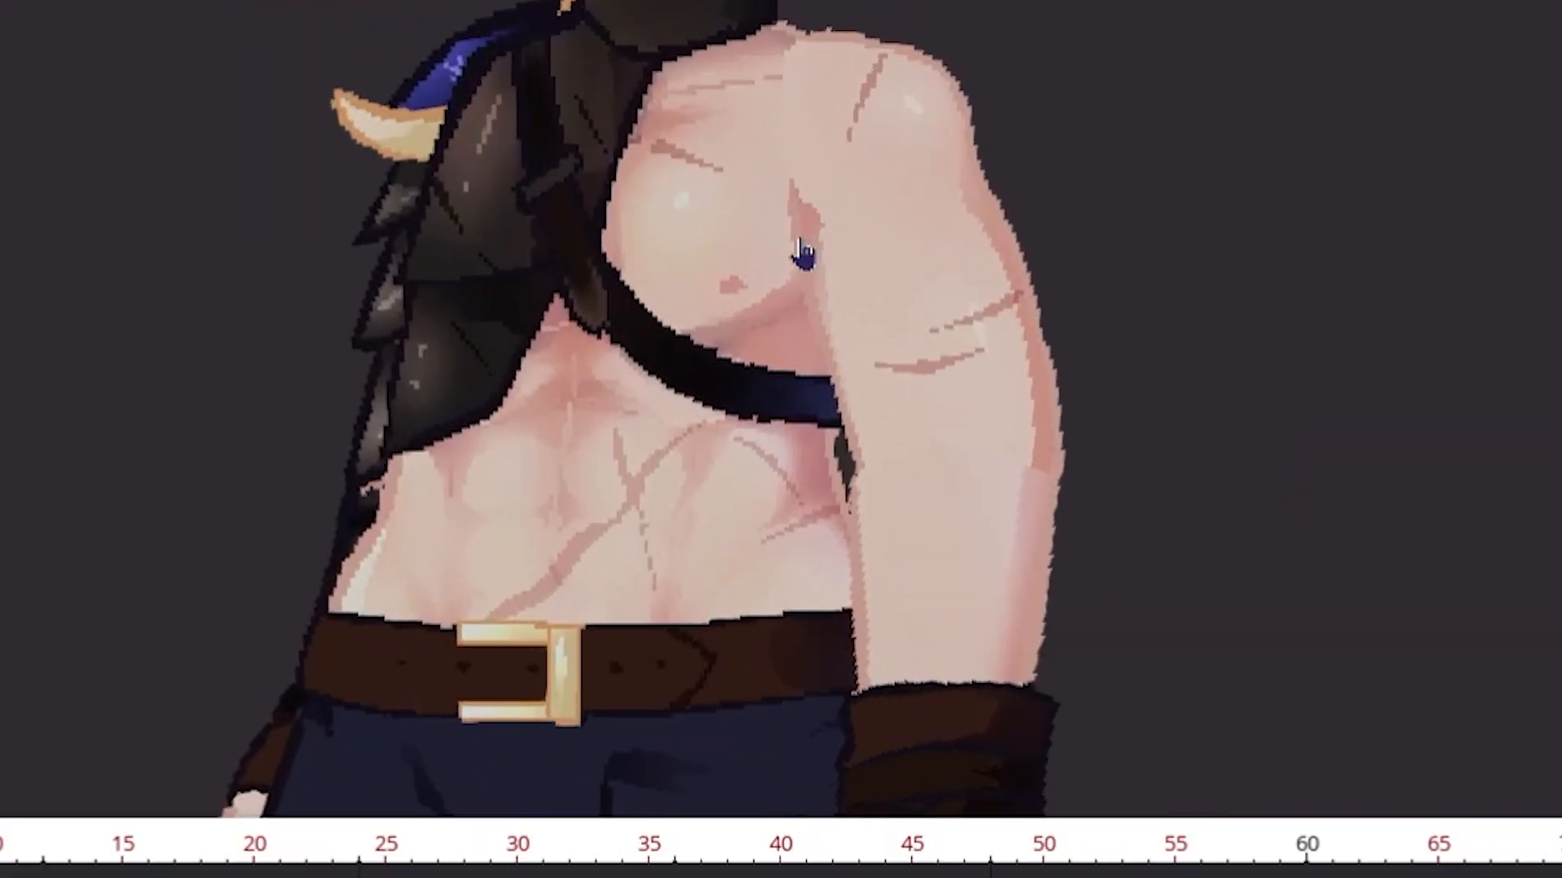
{"action": "scroll", "coordinate": [801, 252], "scroll_direction": "down", "scroll_amount": 3}
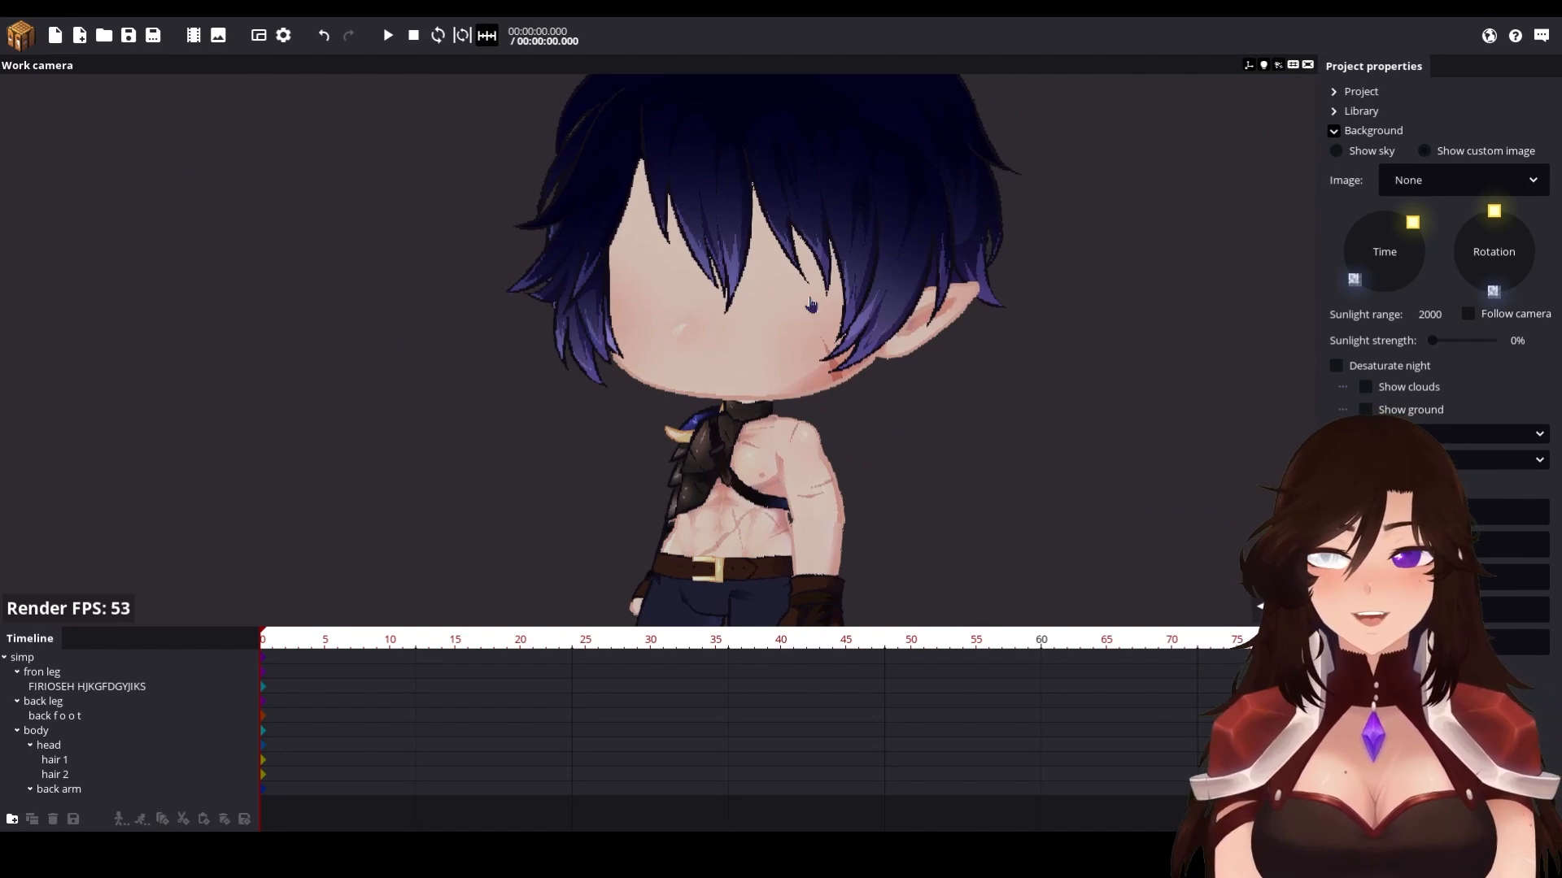
{"action": "left_click_drag", "start_coordinate": [861, 290], "coordinate": [879, 370]}
{"action": "scroll", "coordinate": [878, 380], "scroll_direction": "down", "scroll_amount": 5}
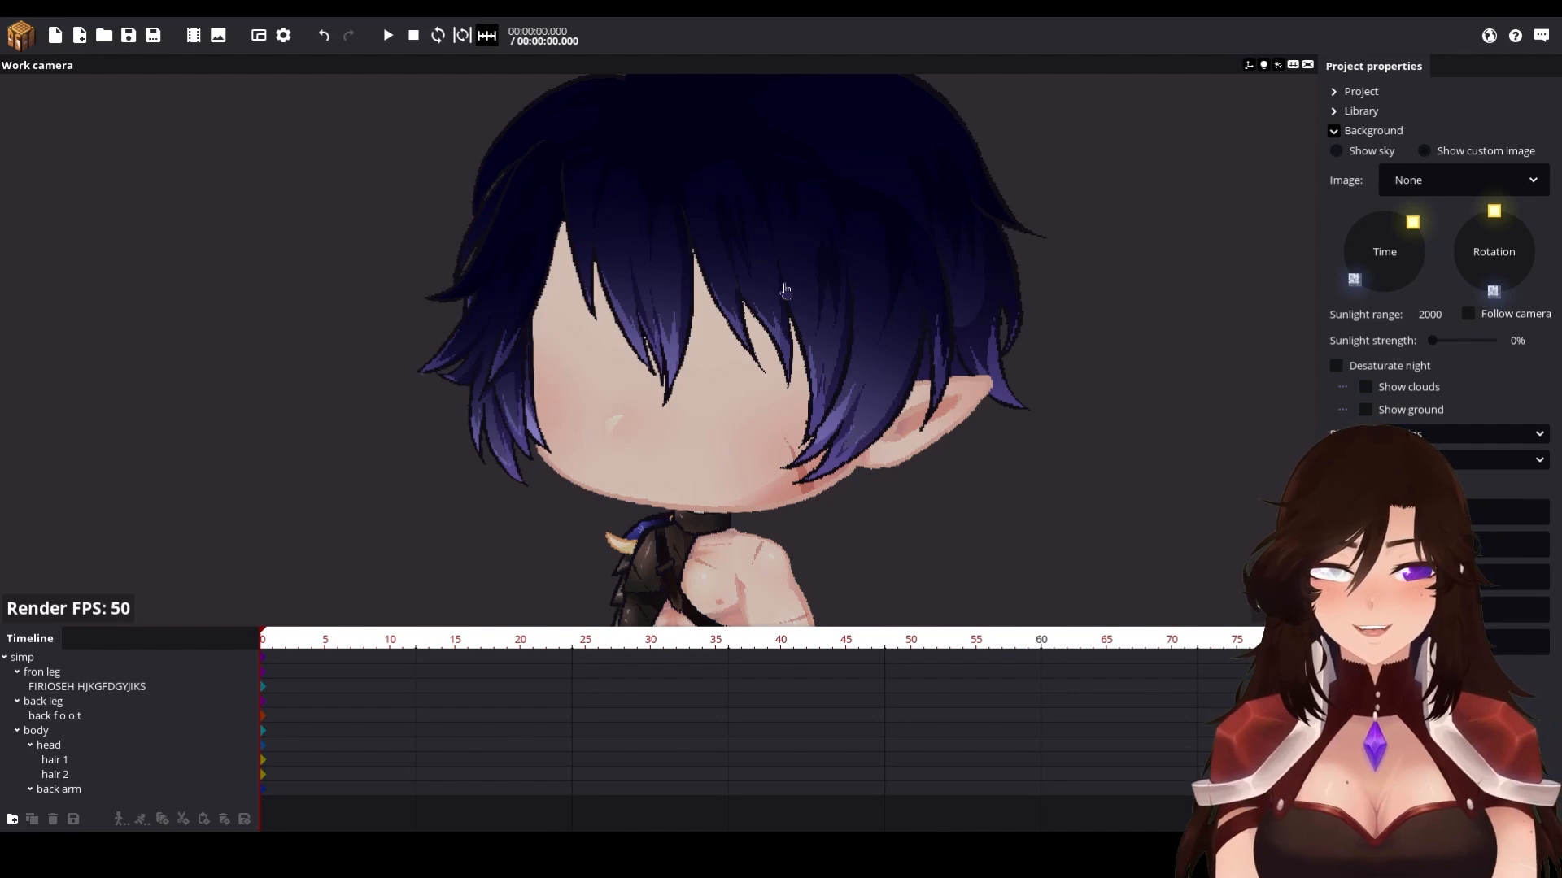
{"action": "scroll", "coordinate": [737, 437], "scroll_direction": "down", "scroll_amount": 3}
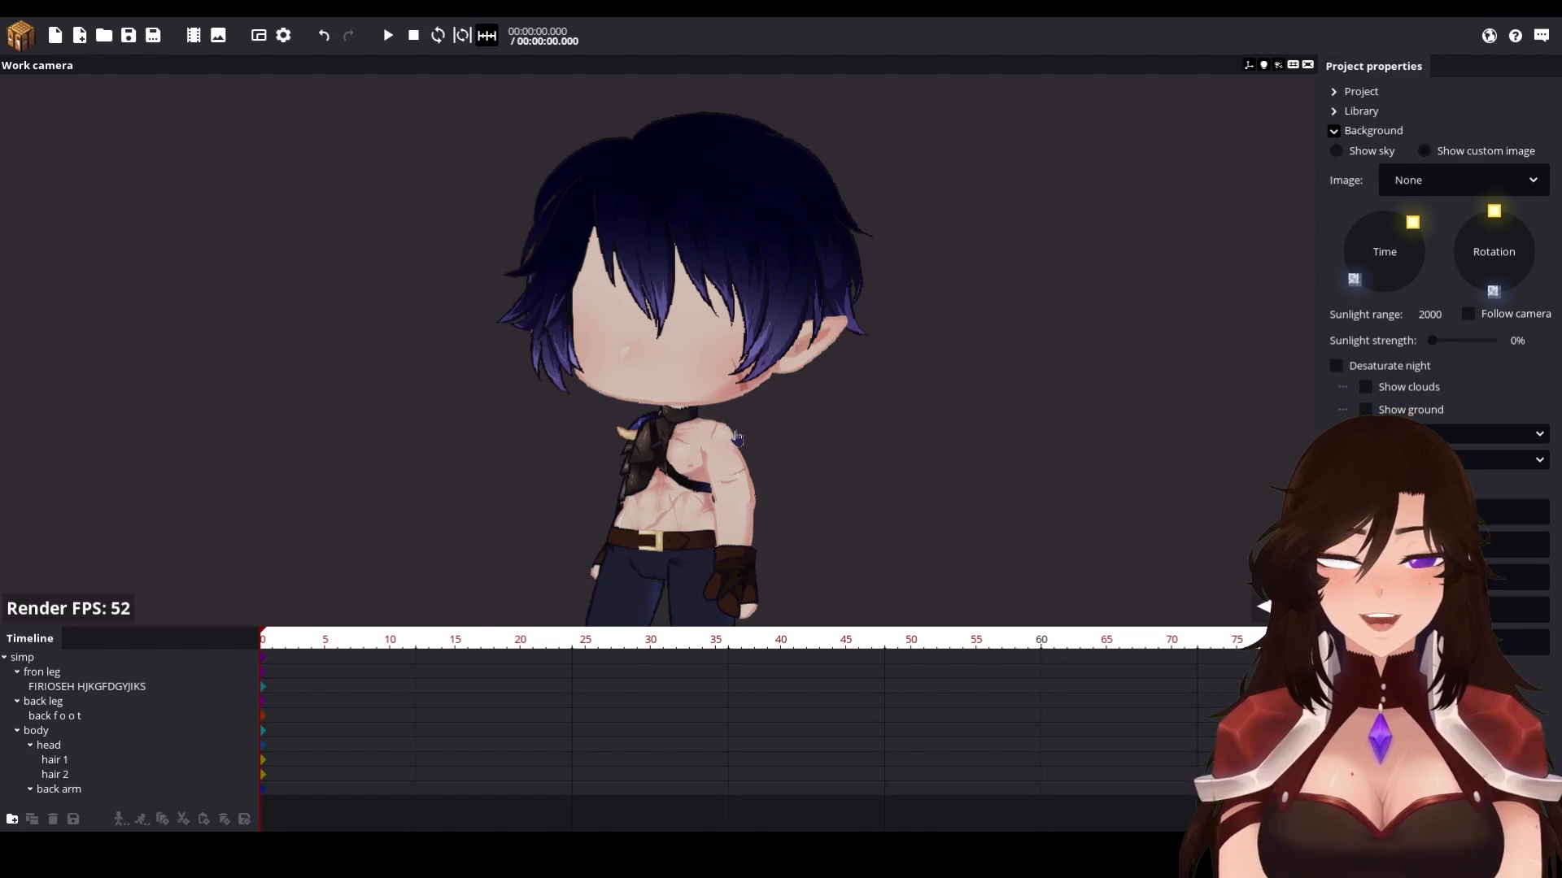
{"action": "scroll", "coordinate": [736, 437], "scroll_direction": "down", "scroll_amount": 2}
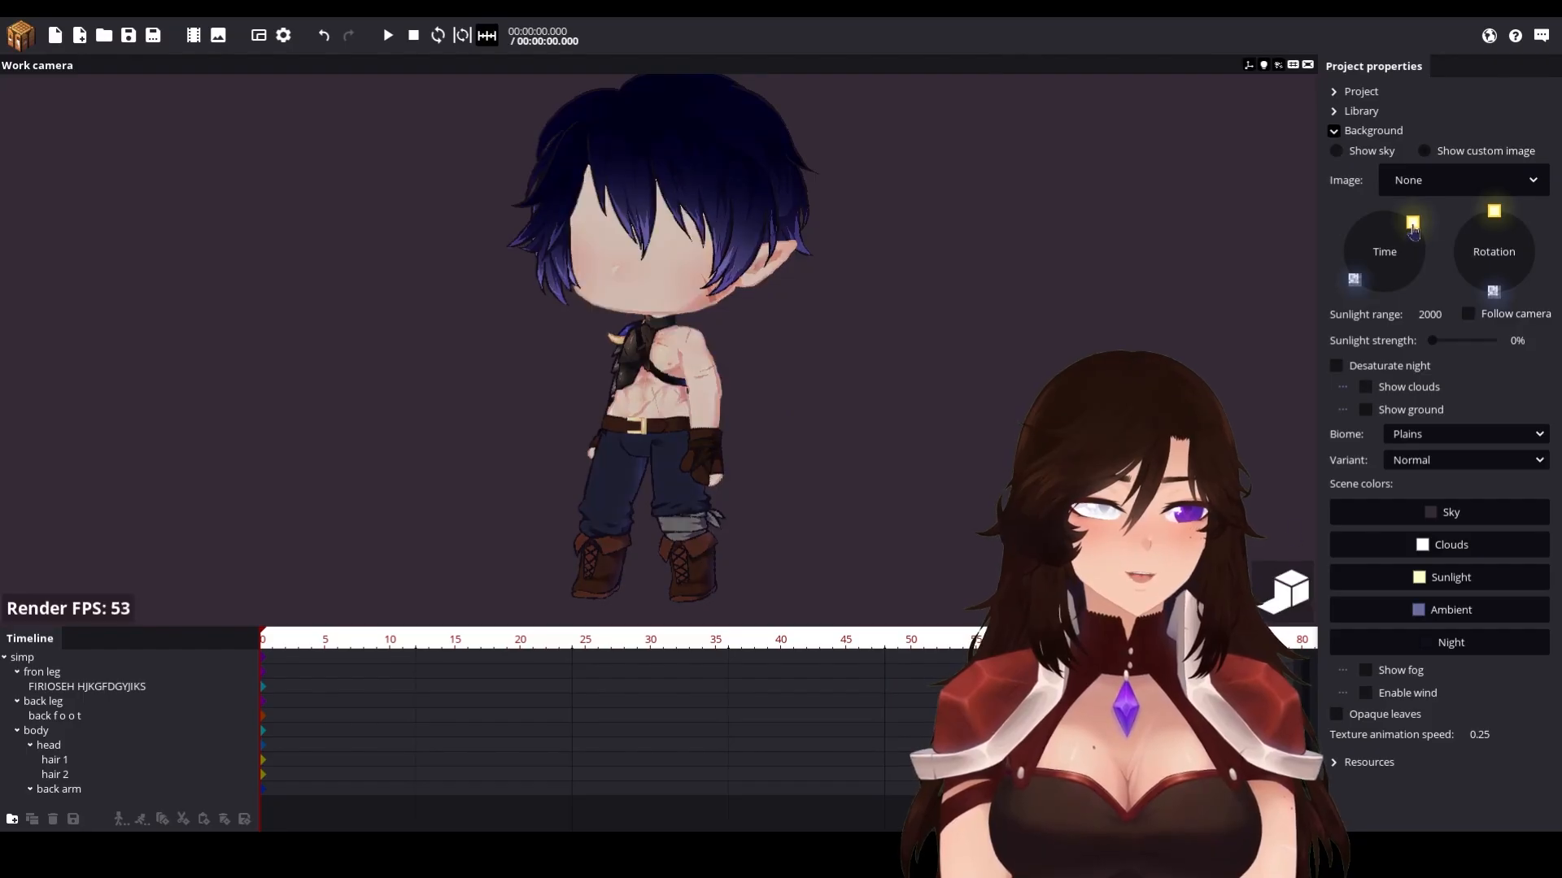
Step: Shift the sun slightly on the background's time dial and change the scene's sunlight color to white
{"action": "mouse_move", "coordinate": [1408, 238]}
{"action": "left_mouse_down"}
{"action": "mouse_move", "coordinate": [1415, 294]}
{"action": "mouse_move", "coordinate": [1425, 215]}
{"action": "mouse_move", "coordinate": [1422, 237]}
{"action": "left_mouse_up"}
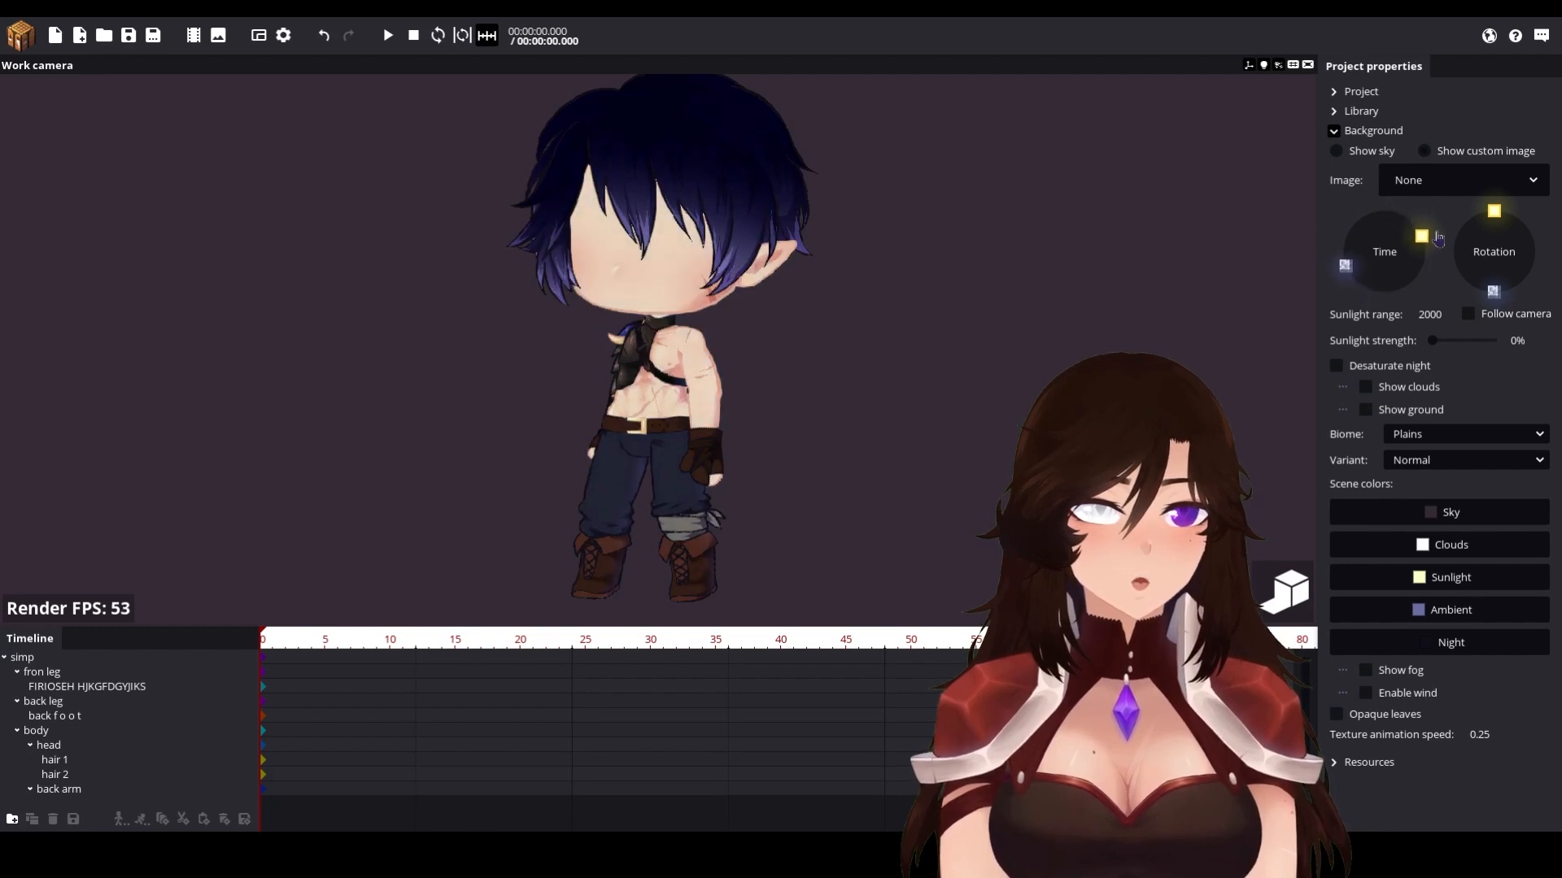
{"action": "left_click", "coordinate": [1447, 578]}
{"action": "mouse_move", "coordinate": [716, 366]}
{"action": "left_mouse_down"}
{"action": "mouse_move", "coordinate": [697, 363]}
{"action": "mouse_move", "coordinate": [718, 491]}
{"action": "mouse_move", "coordinate": [715, 349]}
{"action": "mouse_move", "coordinate": [588, 254]}
{"action": "left_mouse_up"}
{"action": "left_click", "coordinate": [779, 525]}
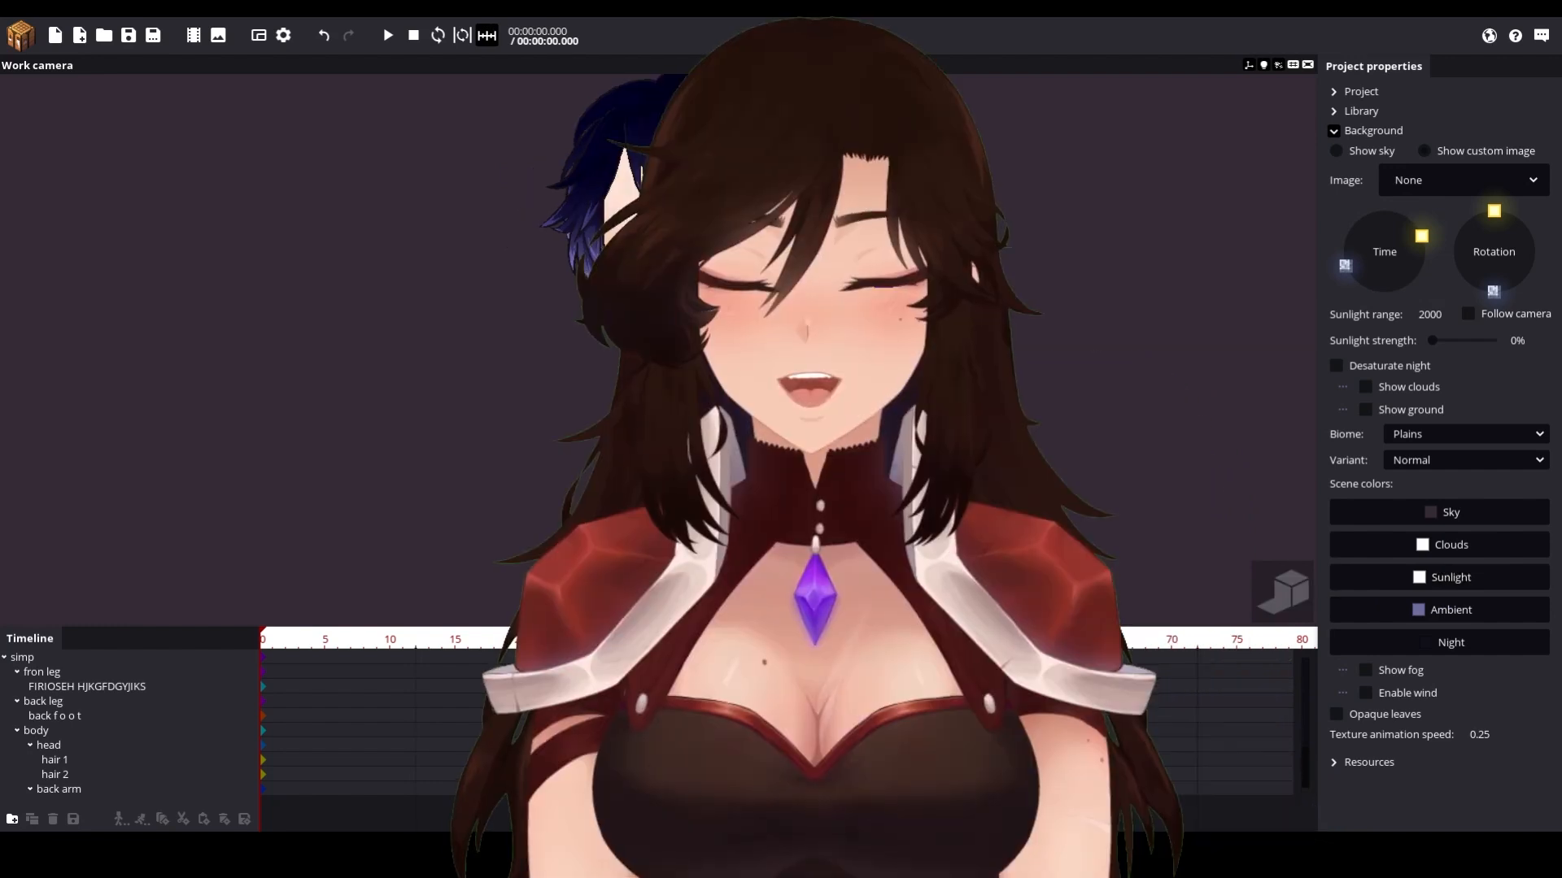